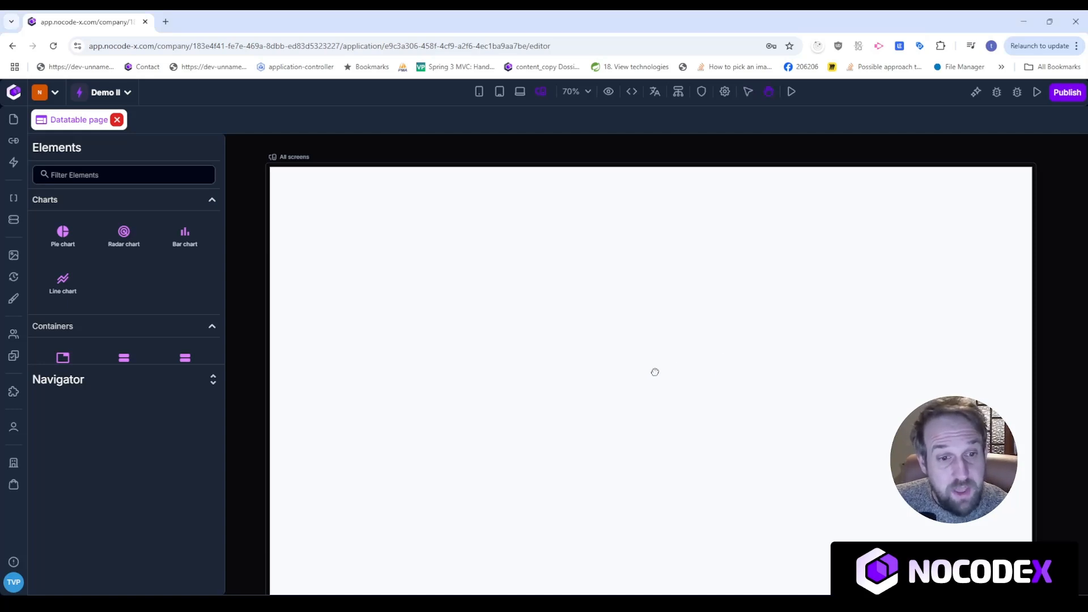
Search for 'hori' and drag a Horizontal list onto the Datatable page canvas.
scroll(654, 372, "down", 1)
left_click(107, 175)
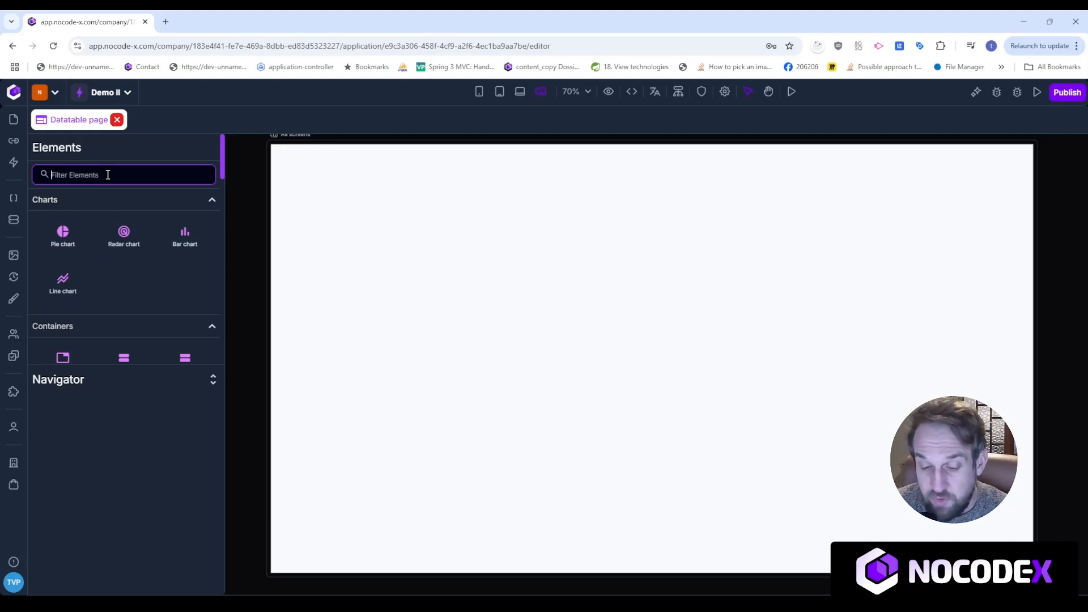
type("hori")
left_click_drag(63, 236, 485, 268)
left_click(485, 267)
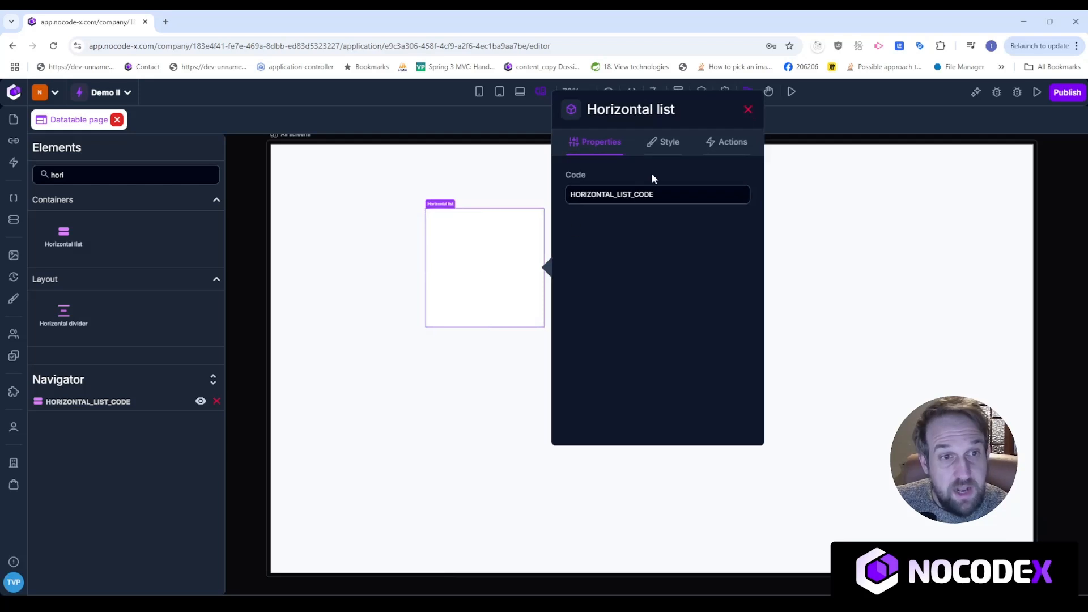
Size the horizontal list to 100% width and 100% height at position X 0, Y 0.
left_click(668, 142)
left_click_drag(619, 208, 583, 212)
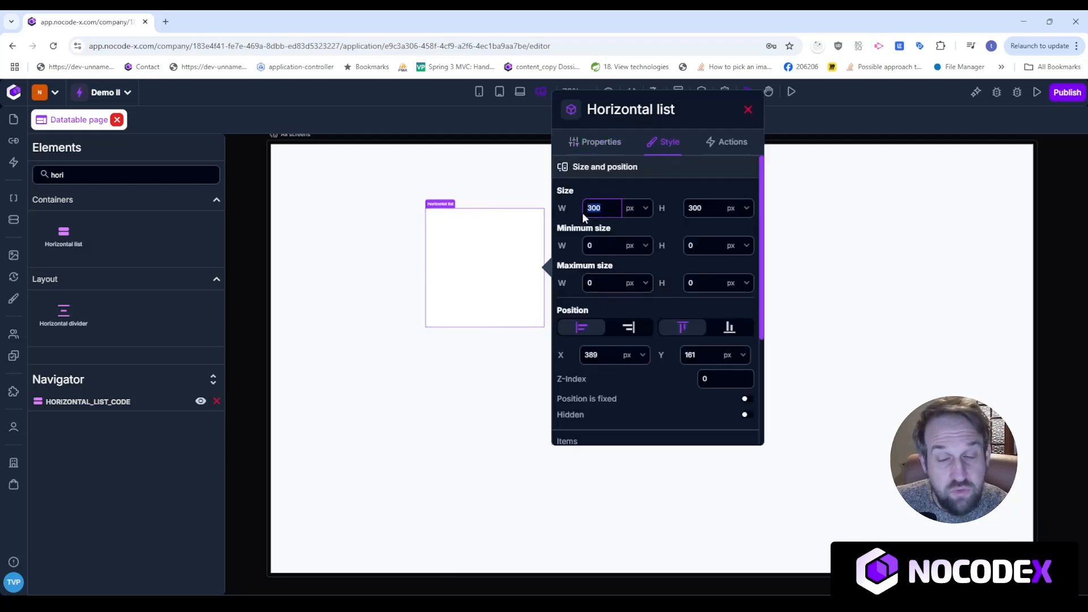
type("100%")
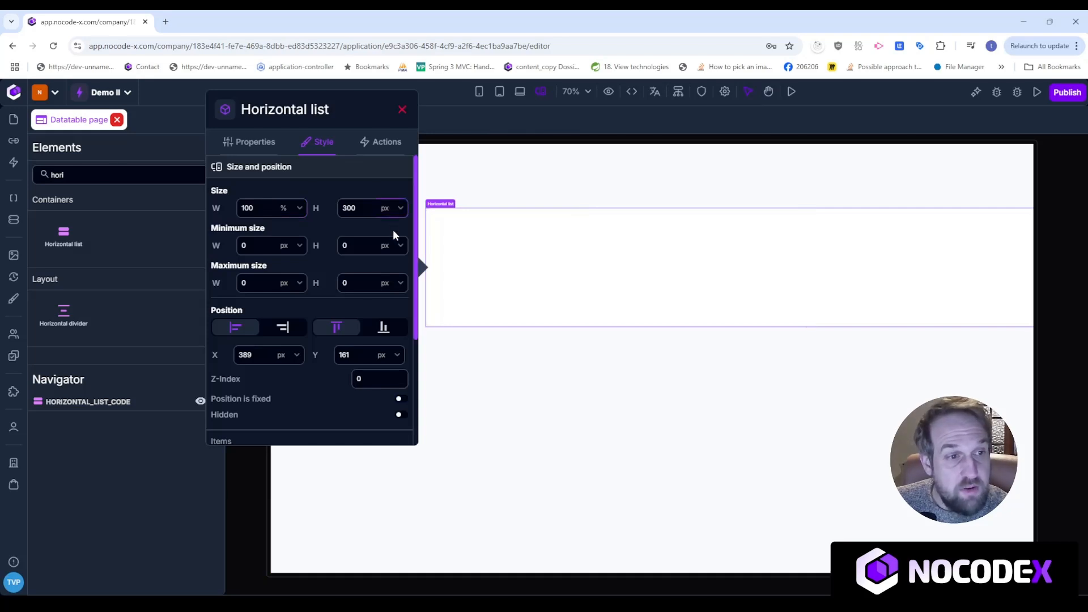
type("%")
left_click_drag(369, 351, 319, 348)
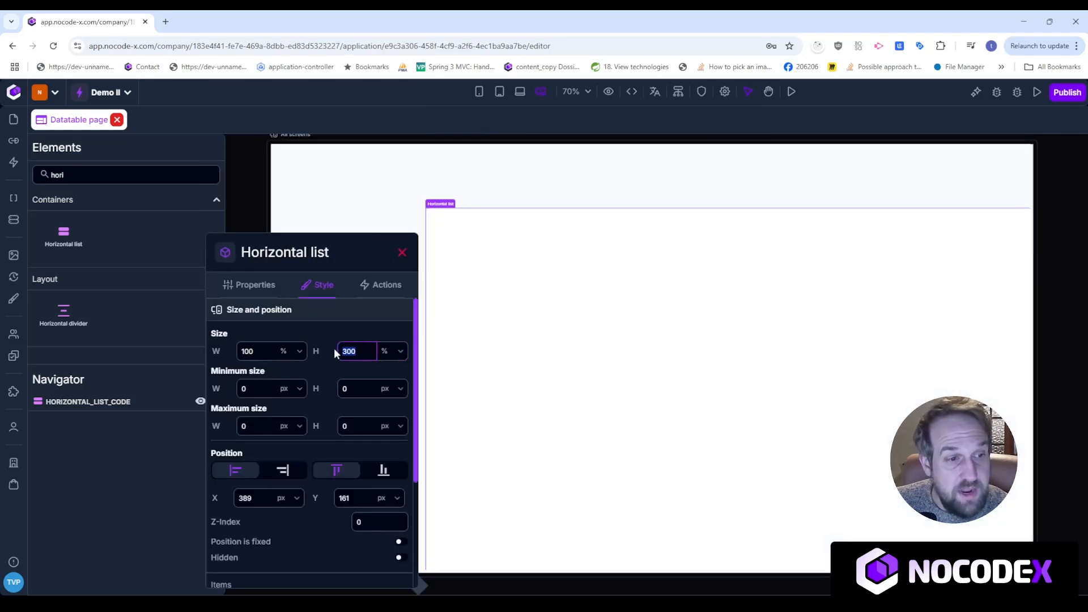
type("100")
left_click_drag(367, 499, 332, 498)
type("0")
left_click(251, 497)
type("0")
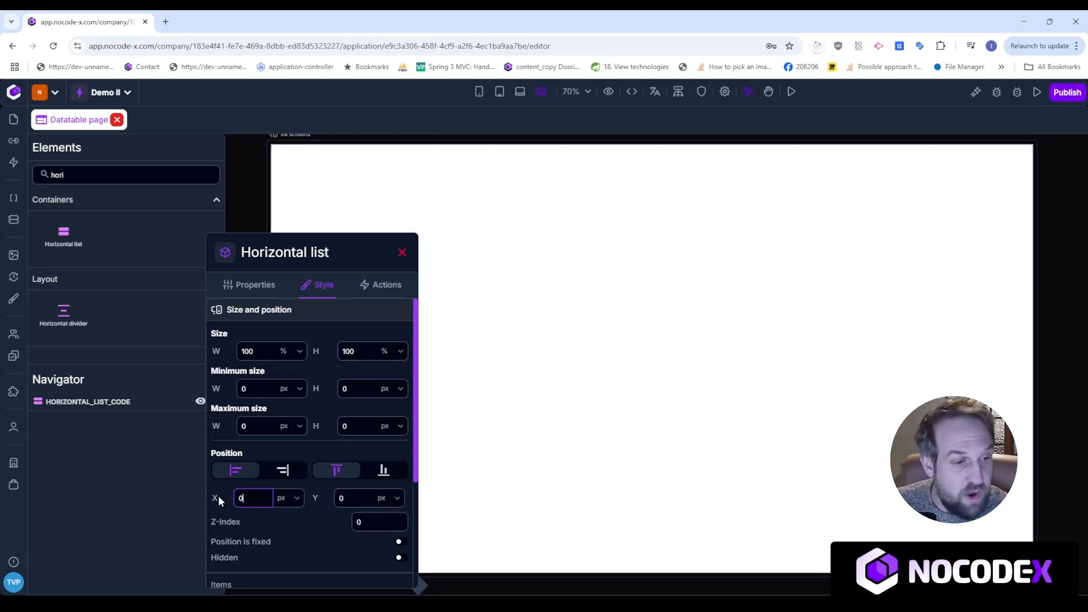
left_click(402, 249)
Search 'vert' and add a Vertical list at the left edge inside the horizontal list.
double_click(57, 175)
type("vert")
left_click_drag(64, 233, 518, 308)
left_click(703, 282)
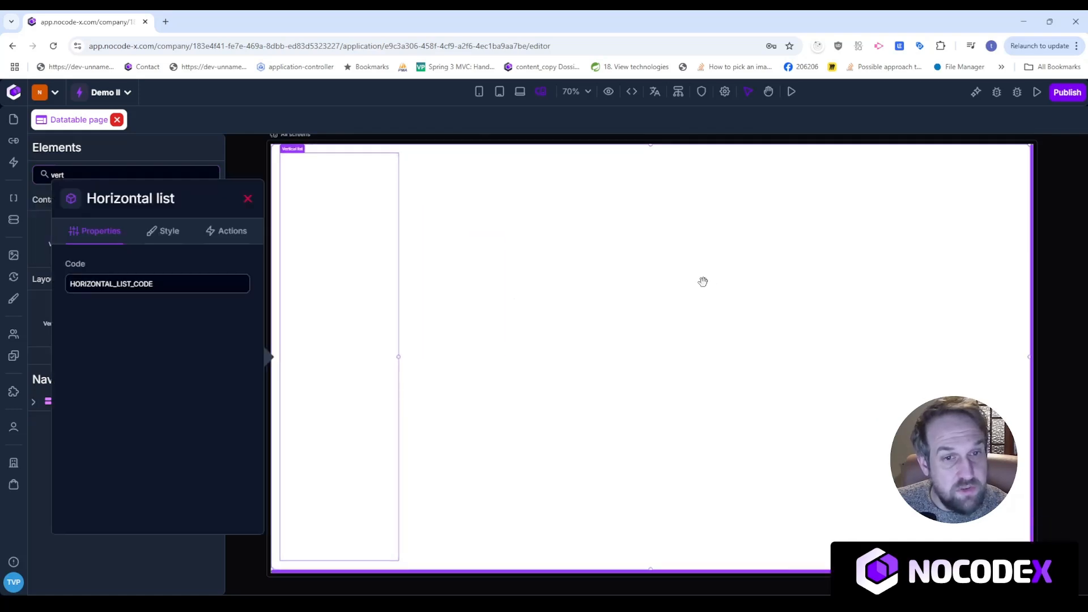
left_click(164, 232)
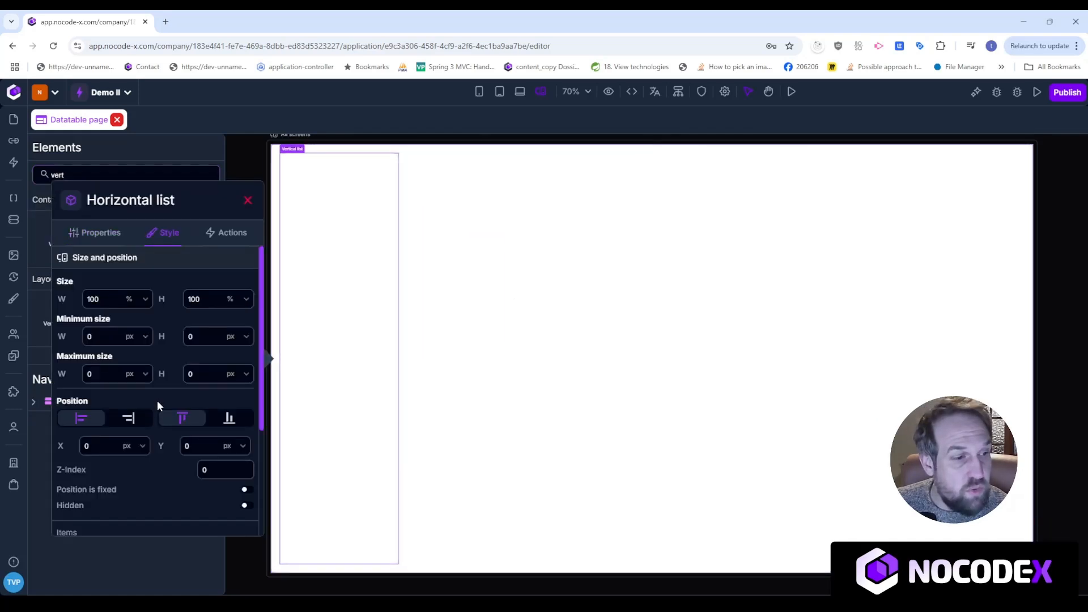
scroll(158, 399, "down", 3)
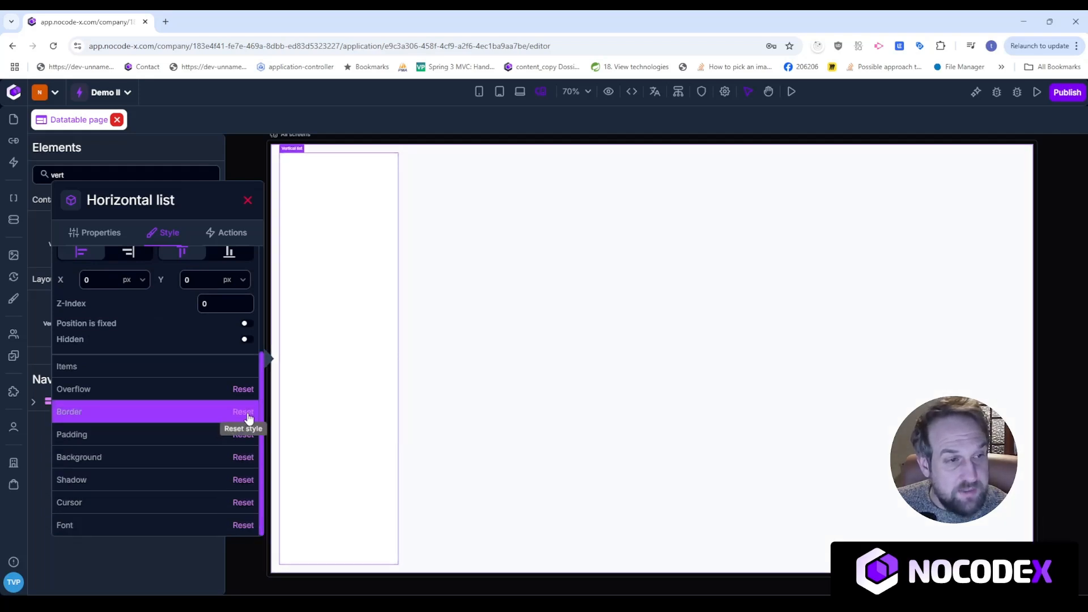
left_click(226, 154)
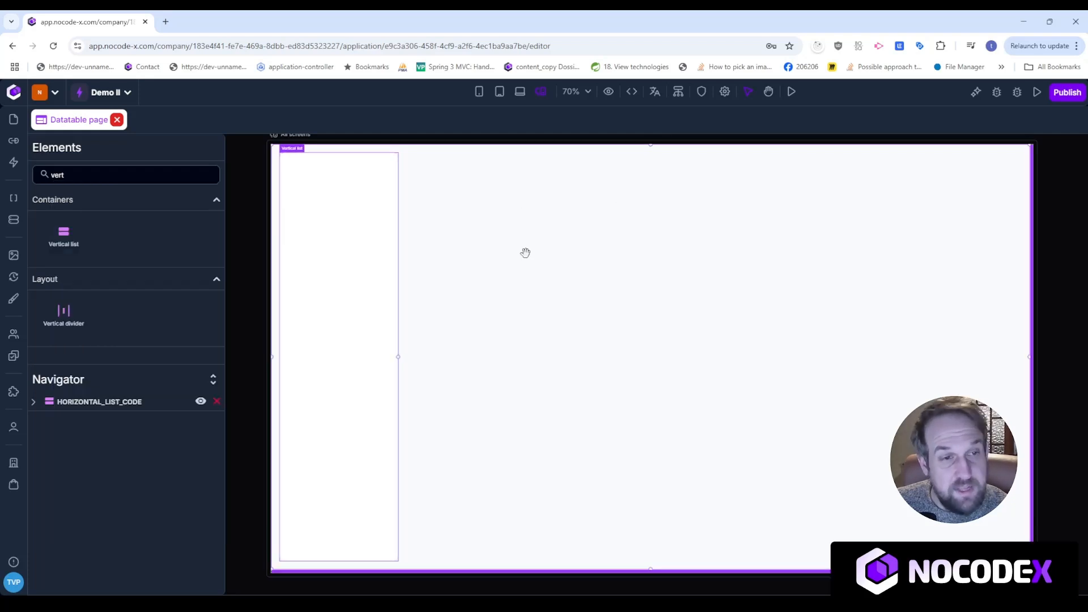
left_click_drag(141, 175, 2, 174)
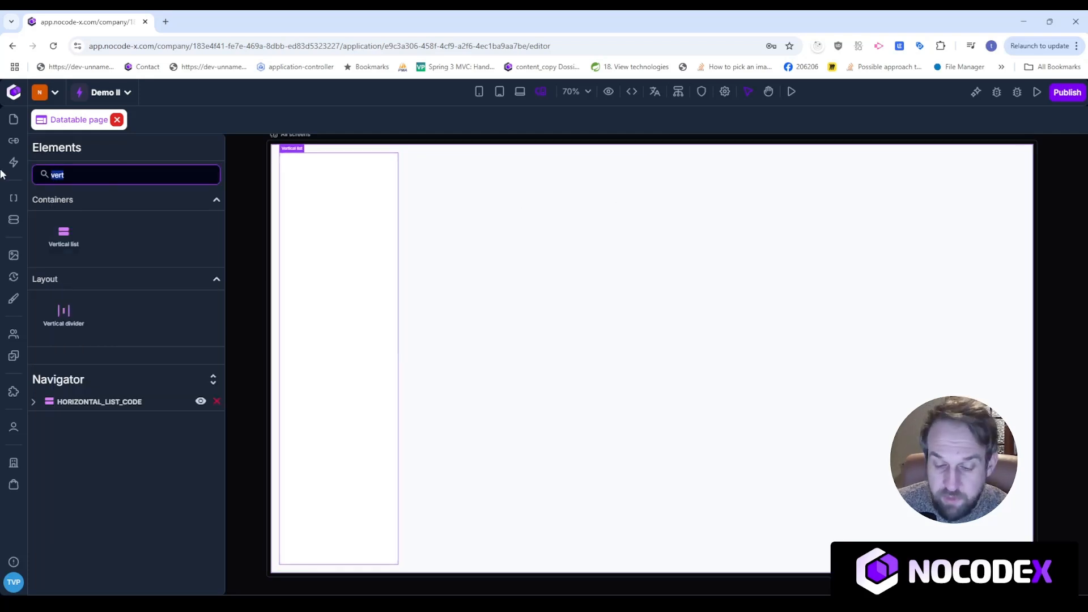
Search 'data' and drop a Datatable beside the vertical list.
type("data")
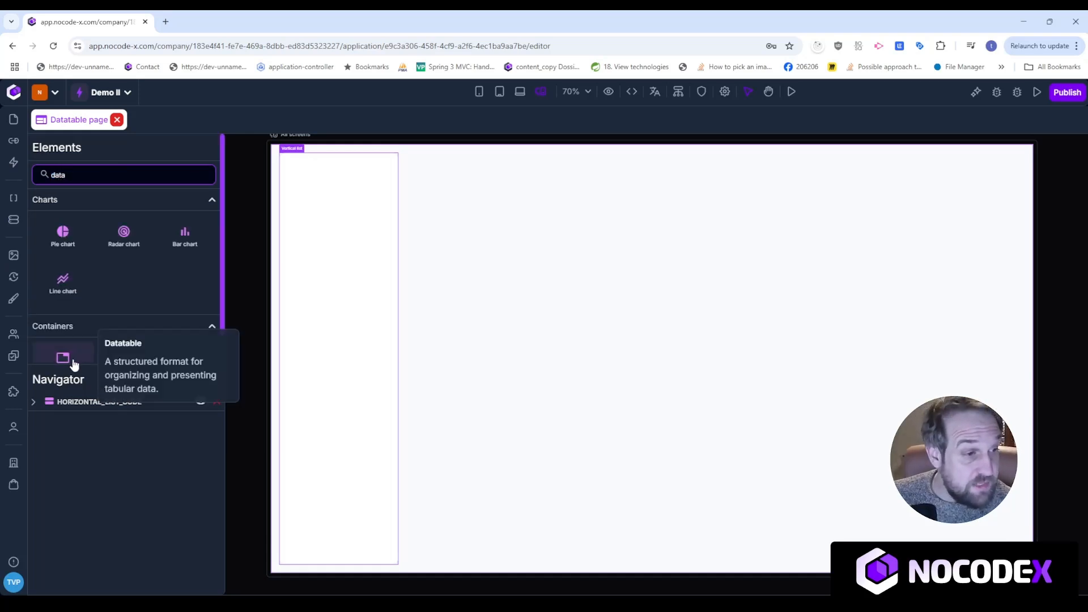
left_click_drag(73, 365, 273, 251)
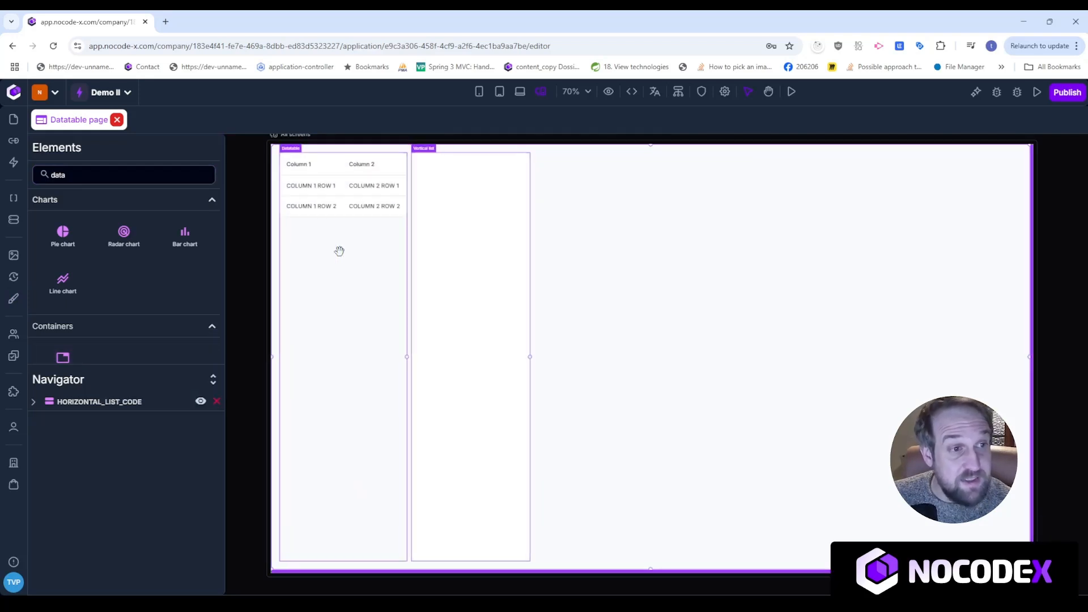
left_click(359, 335)
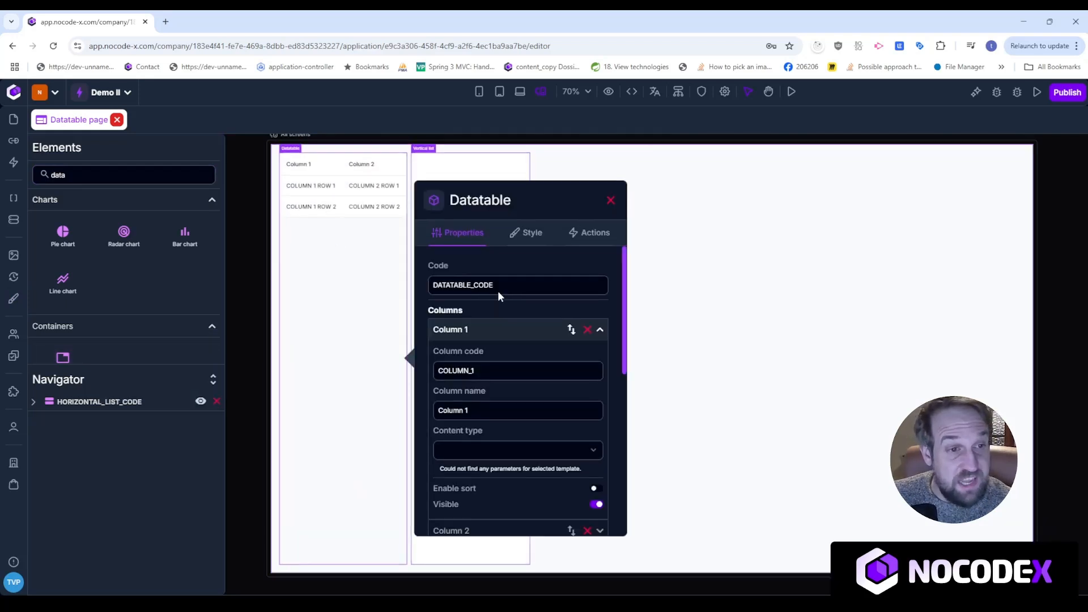
Set the datatable height to fit-content, width to 300 px and grow to 1.
left_click(528, 233)
left_click(605, 305)
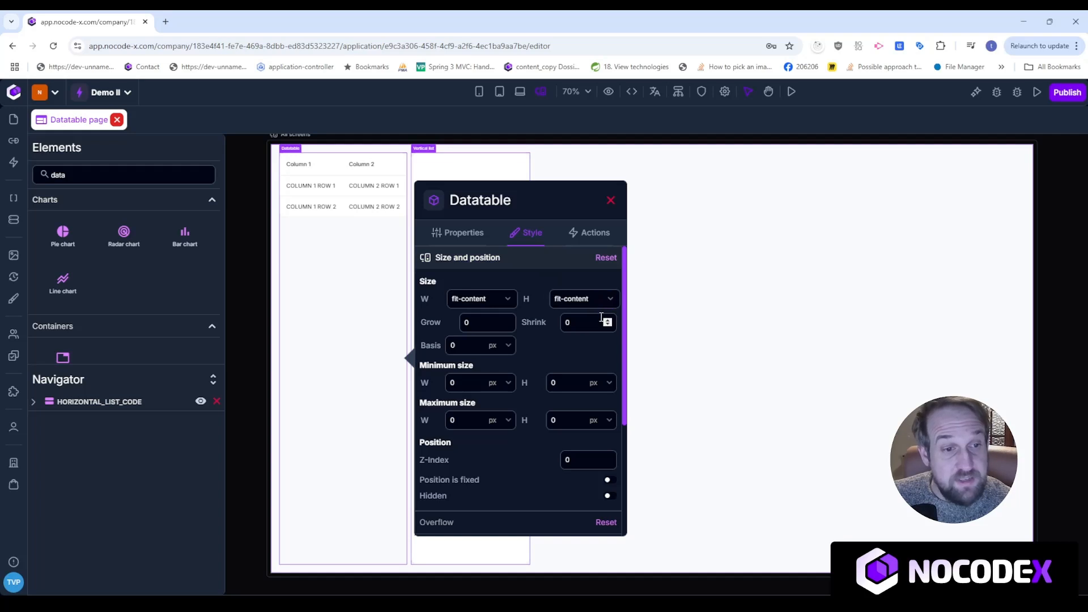
mouse_move(533, 301)
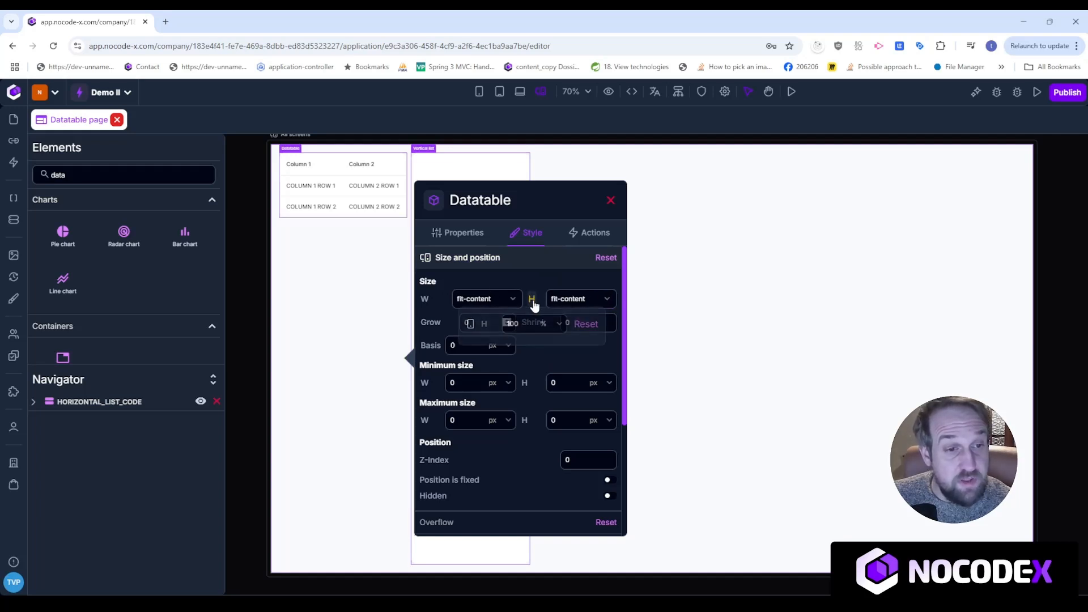
left_click(579, 325)
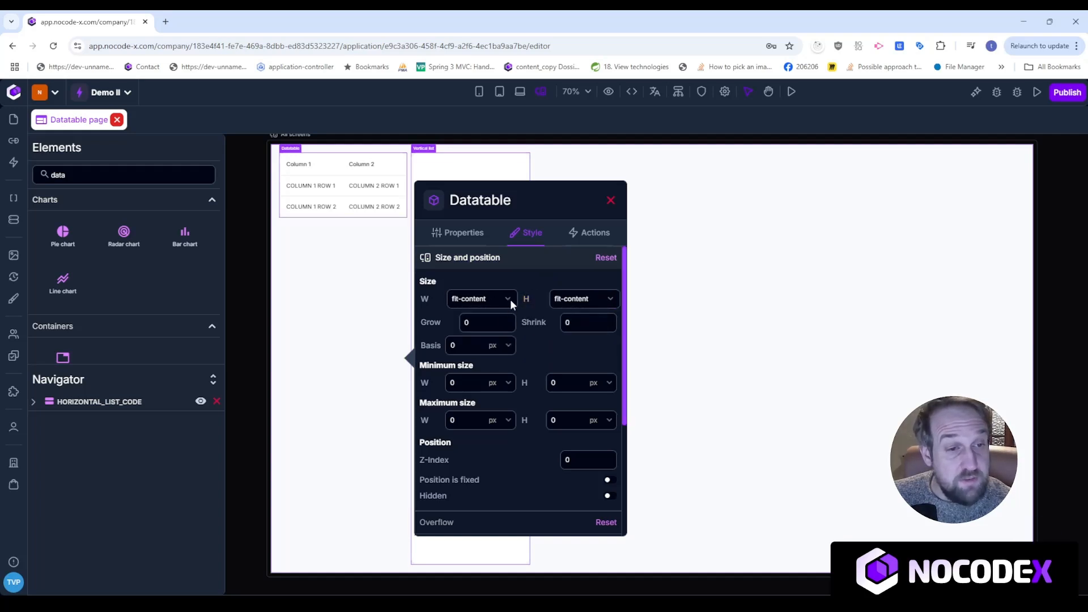
left_click(492, 347)
mouse_move(420, 207)
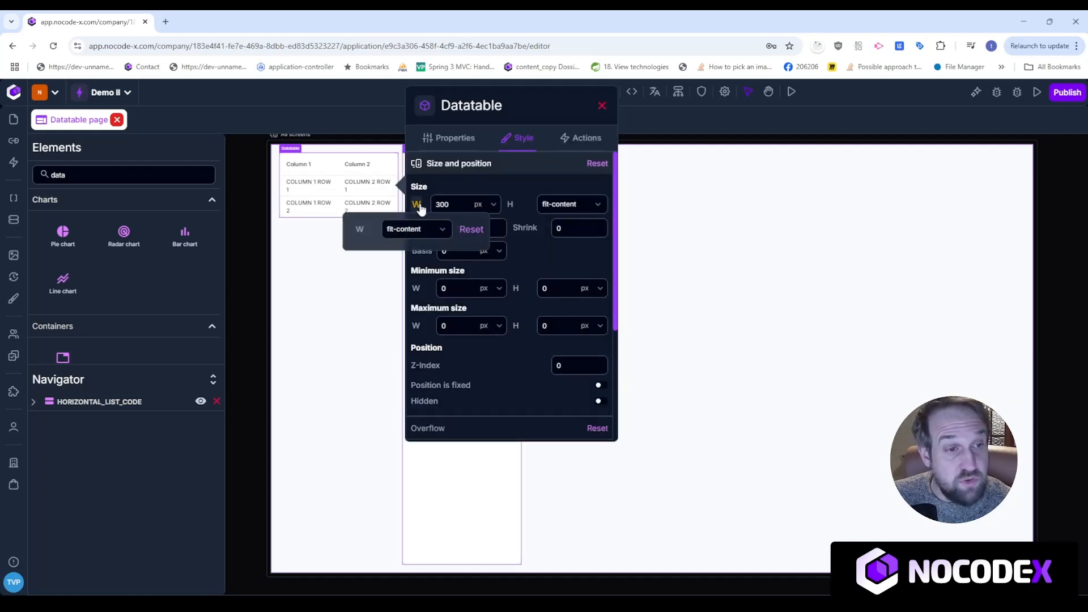
left_click(471, 229)
left_click_drag(484, 227, 447, 230)
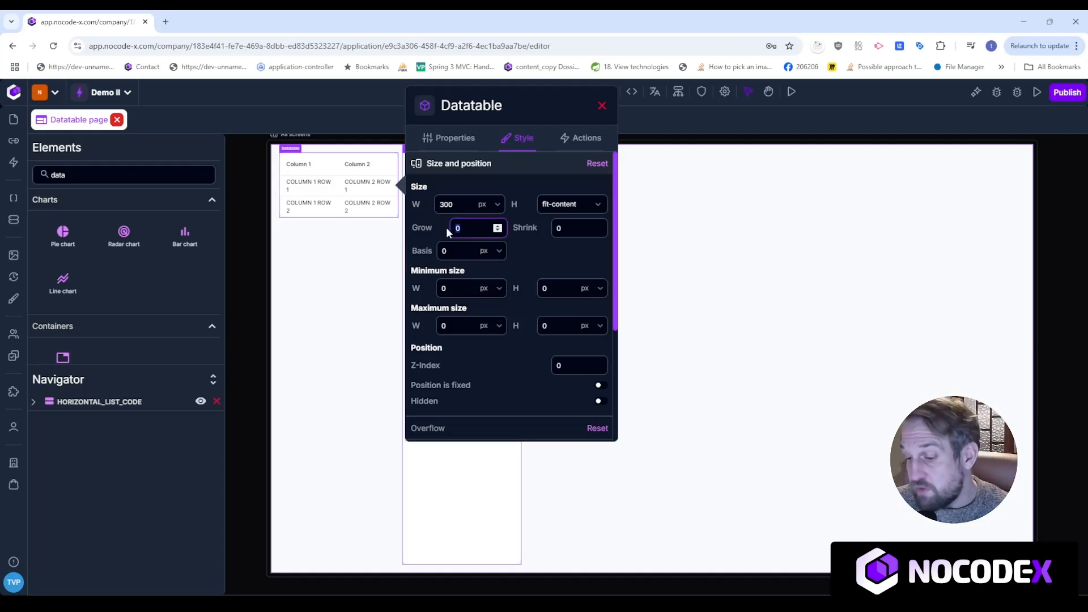
type("1")
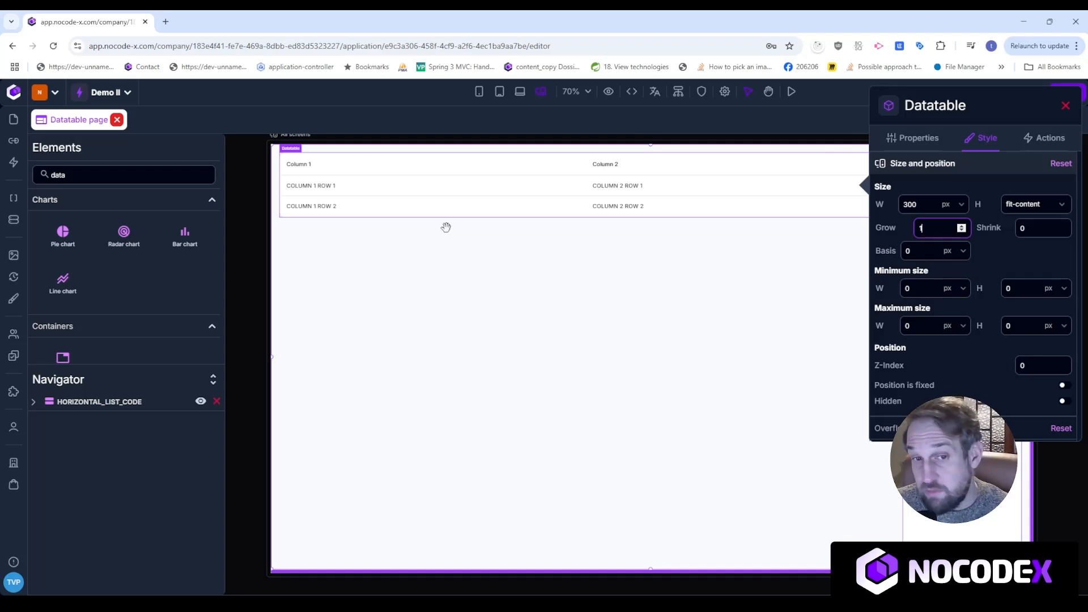
left_click(1066, 106)
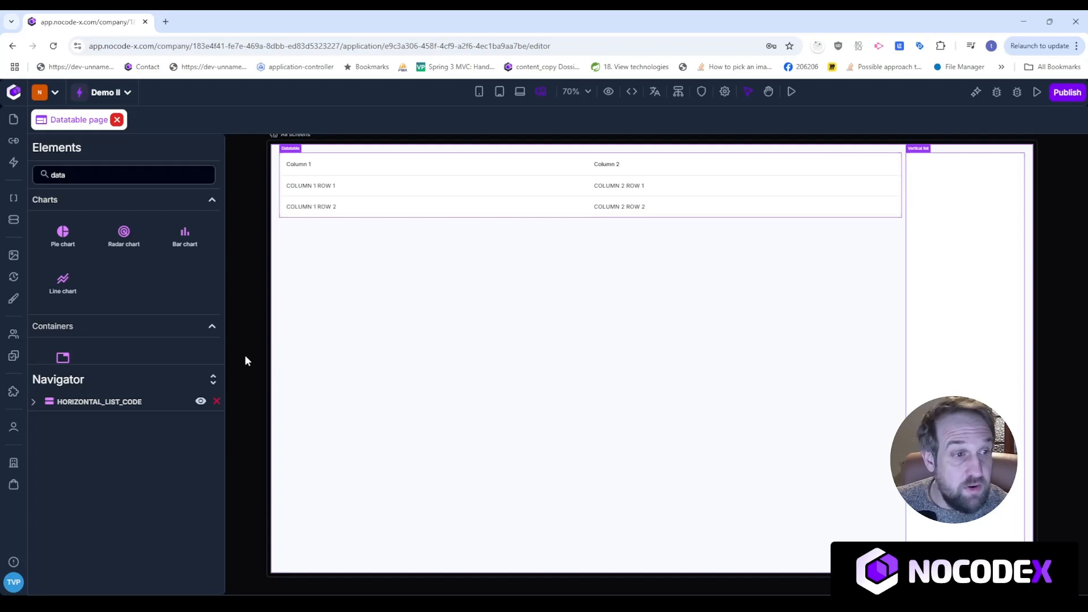
Preview the app in a new tab to see the sample two-column datatable.
left_click(791, 92)
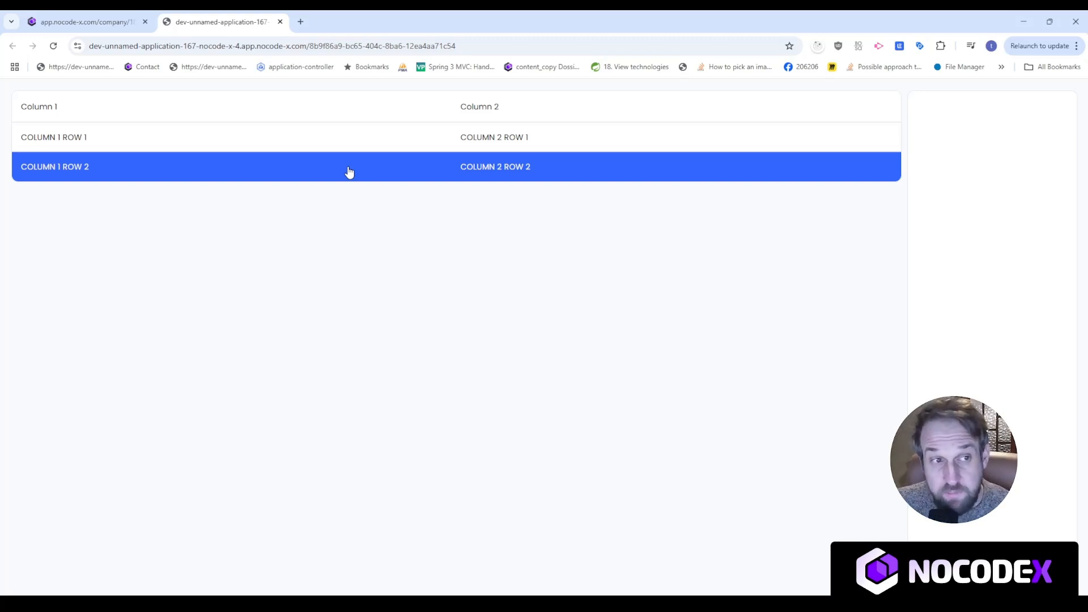
Back in the editor, remove the default Column 1 and Column 2 from the datatable.
left_click(61, 20)
left_click(676, 338)
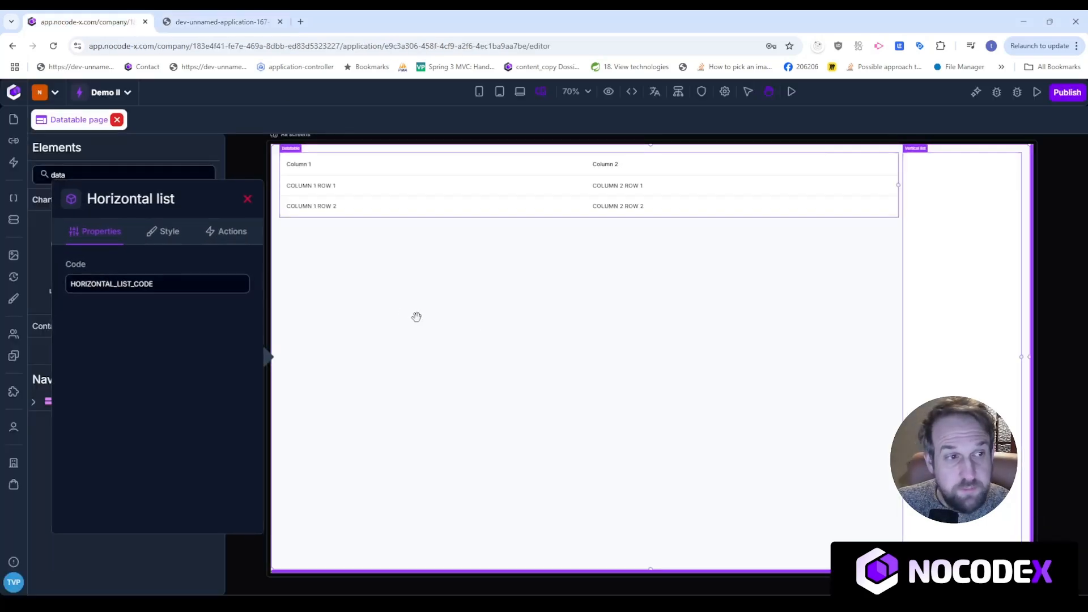
left_click(431, 208)
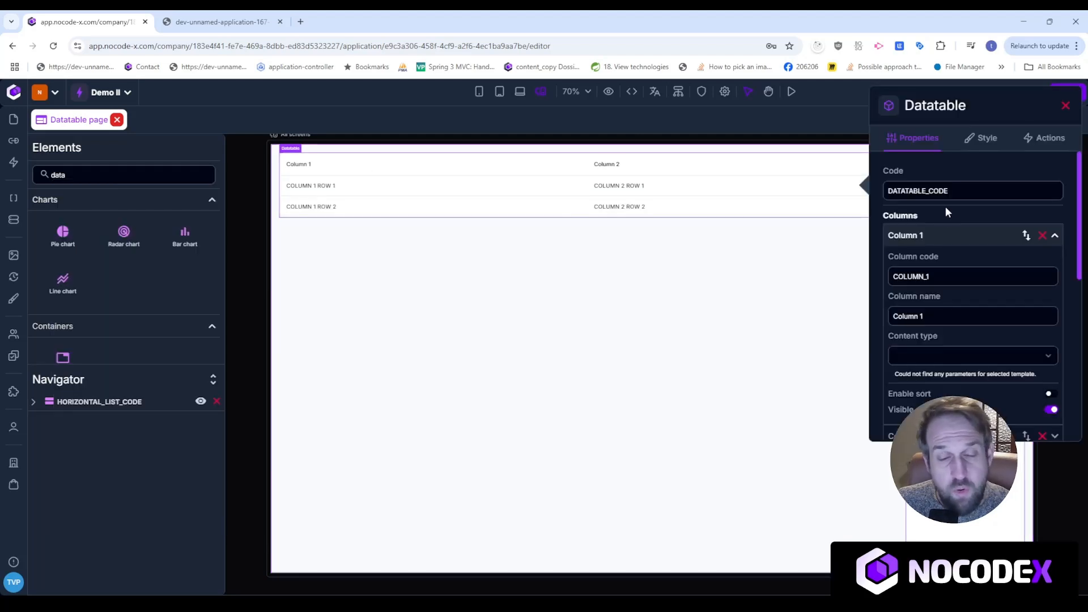
left_click(936, 236)
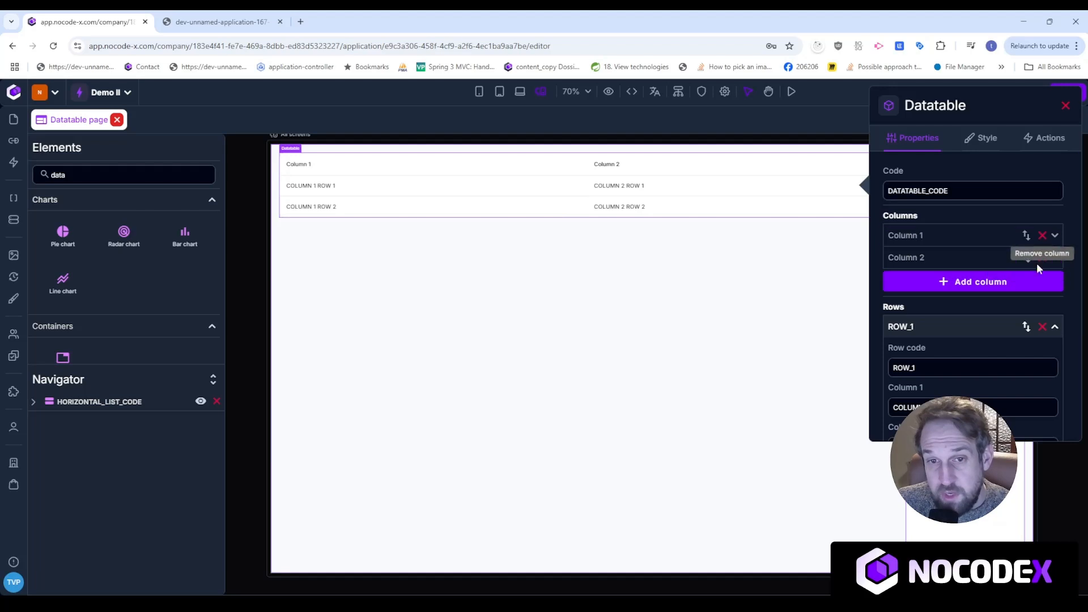
left_click(948, 235)
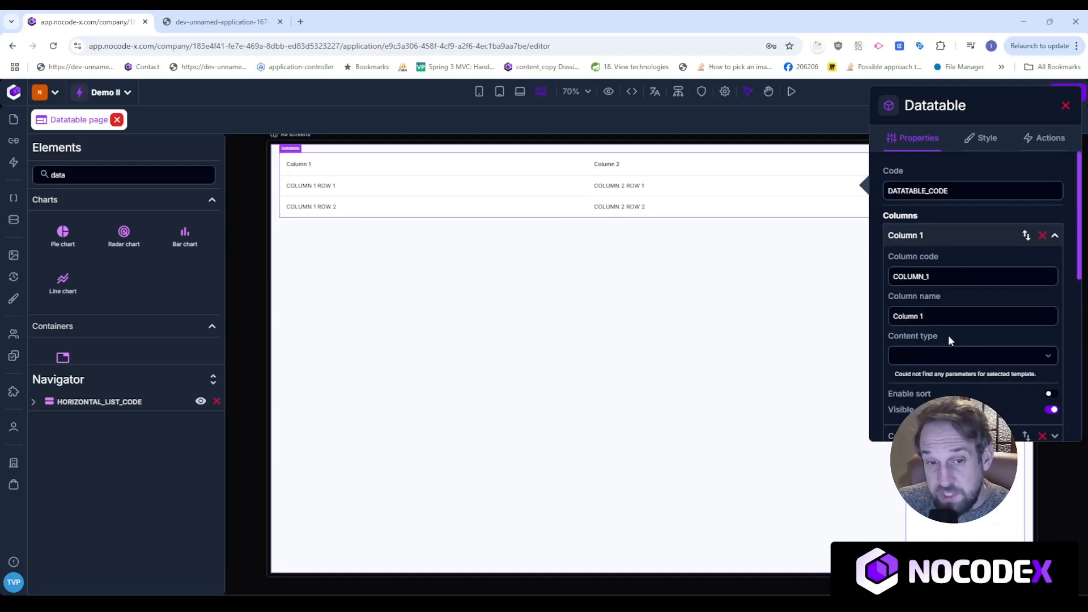
left_click(964, 236)
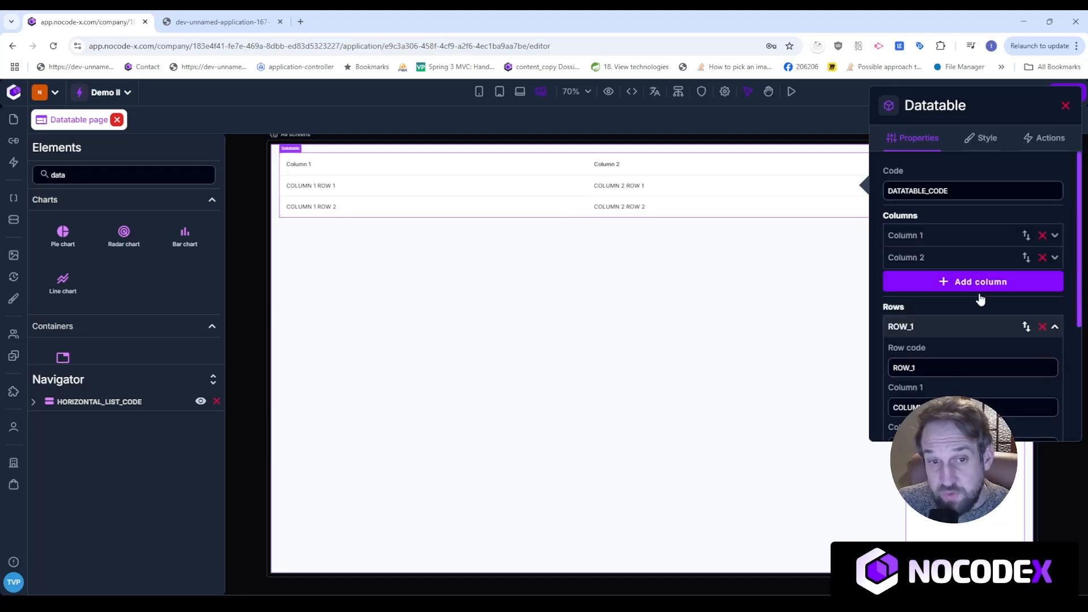
left_click(1043, 236)
left_click(1043, 236)
Add a column with code FIRSTNAME and name Firstname.
left_click(946, 249)
left_click(934, 277)
key("ctrl+a")
type("FI")
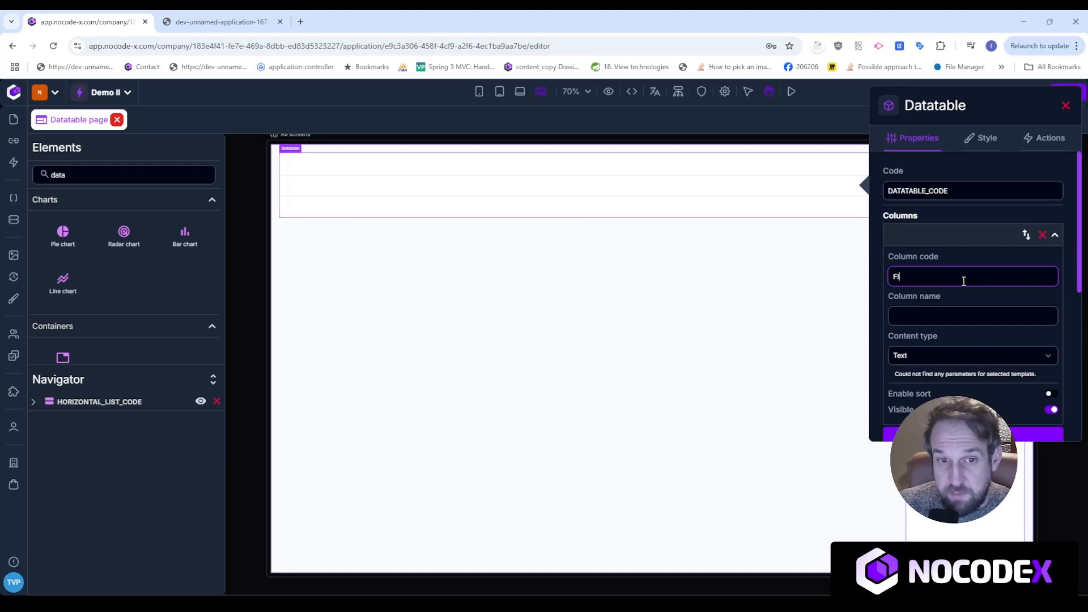
type("RSTNAME")
key("Tab")
type("First")
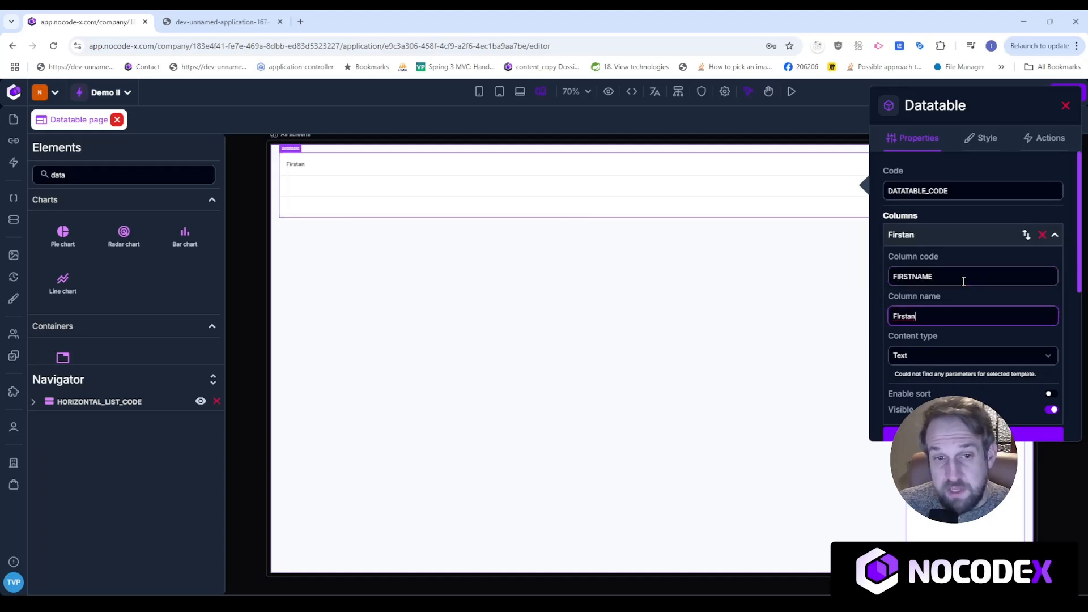
type("name")
left_click(957, 238)
Add a second column with code LASTNAME and name Lastname.
left_click(959, 260)
left_click(964, 258)
triple_click(956, 299)
type("LASTAM")
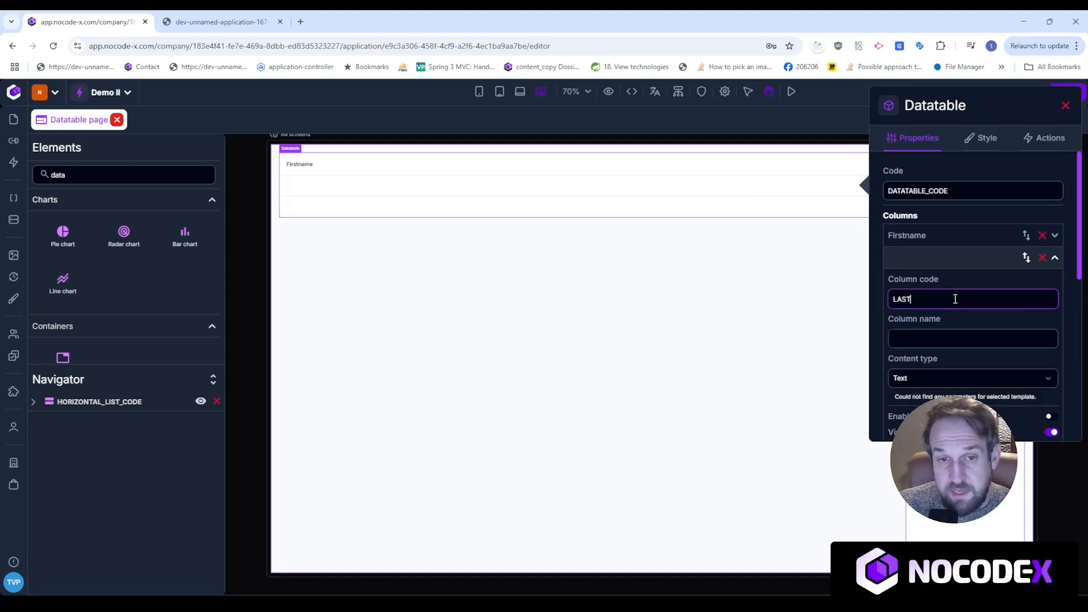
key("BackSpace")
key("BackSpace")
type("NAME")
key("Tab")
type("Lastname")
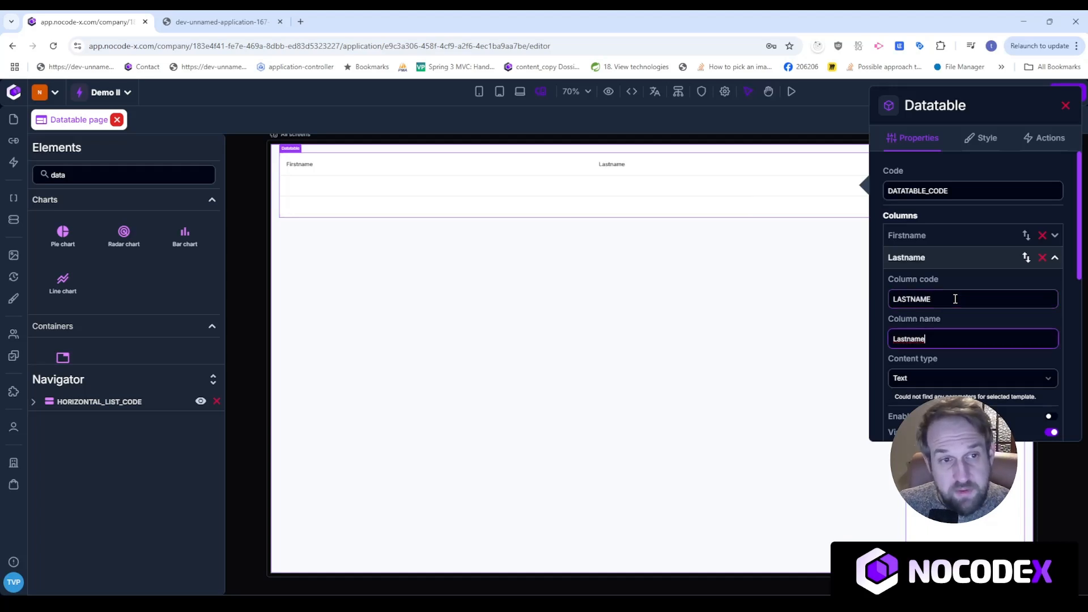
left_click(964, 258)
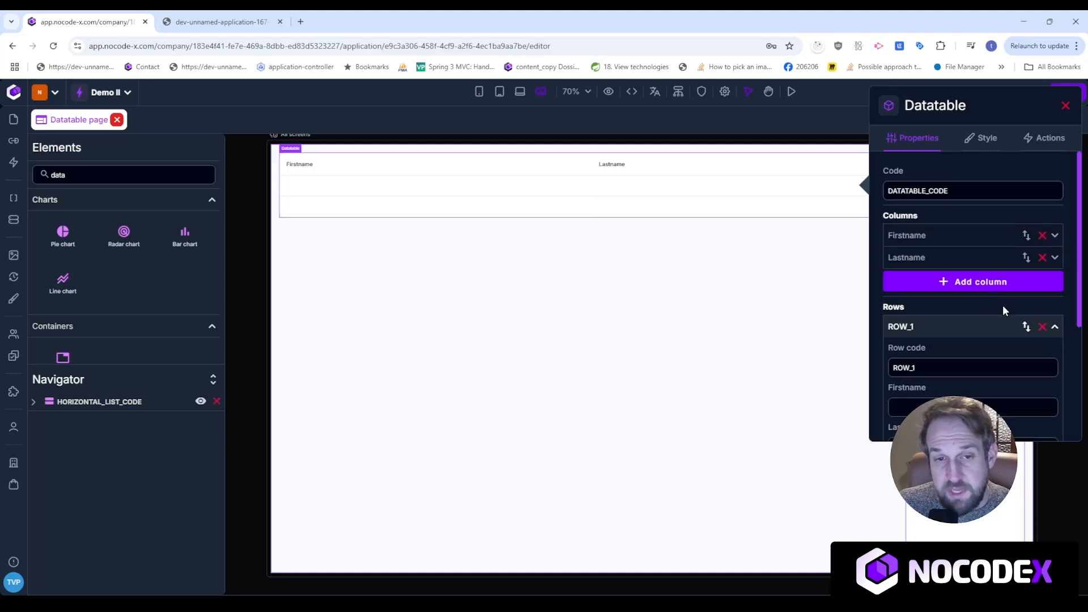
left_click(958, 329)
left_click(968, 328)
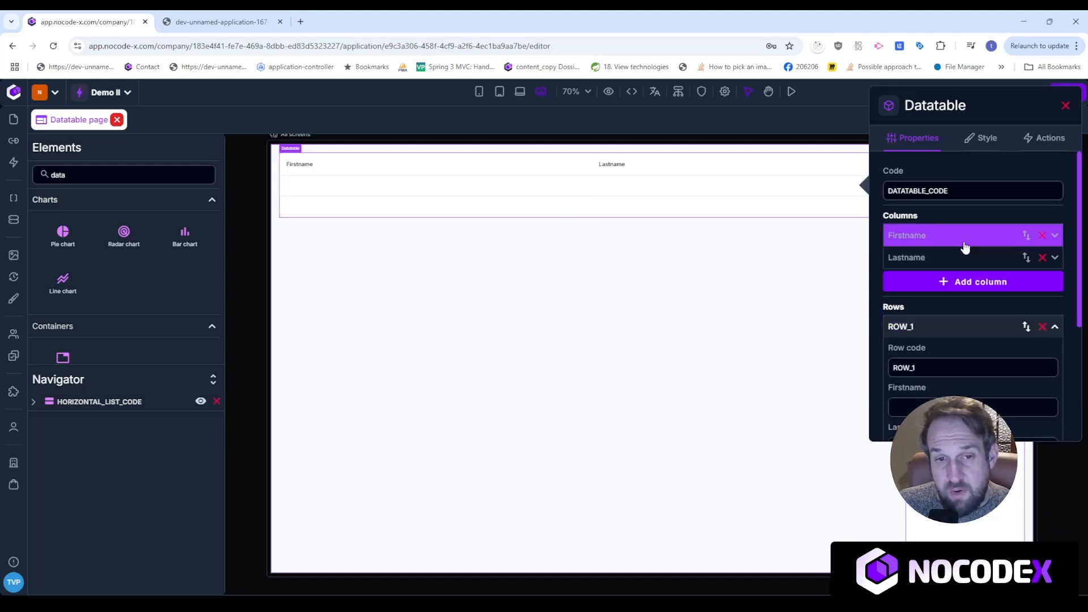
scroll(978, 348, "down", 3)
left_click(933, 218)
scroll(962, 267, "down", 3)
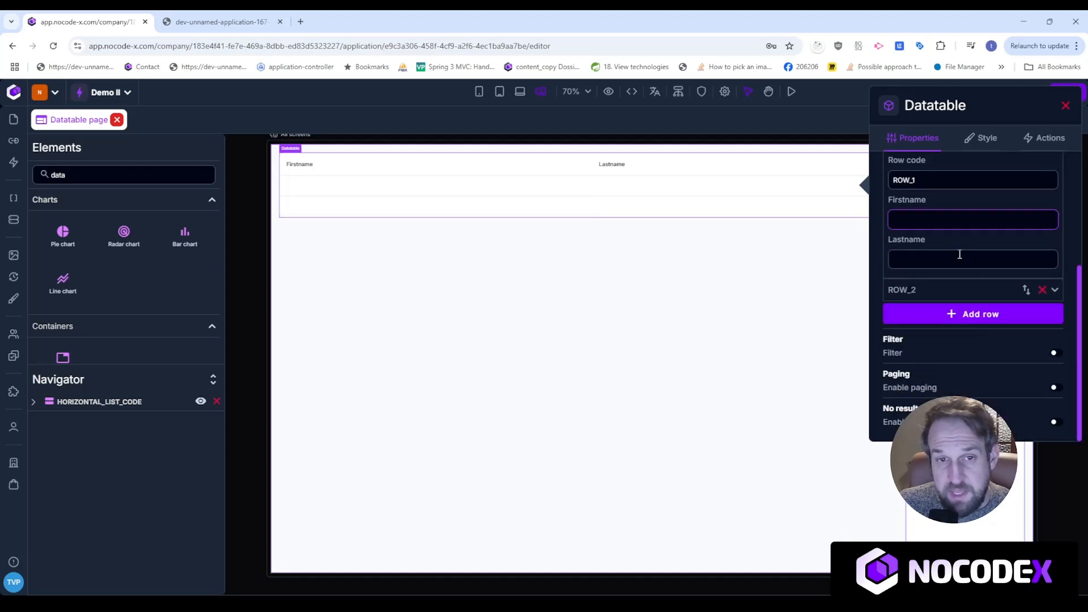
scroll(1079, 275, "up", 1)
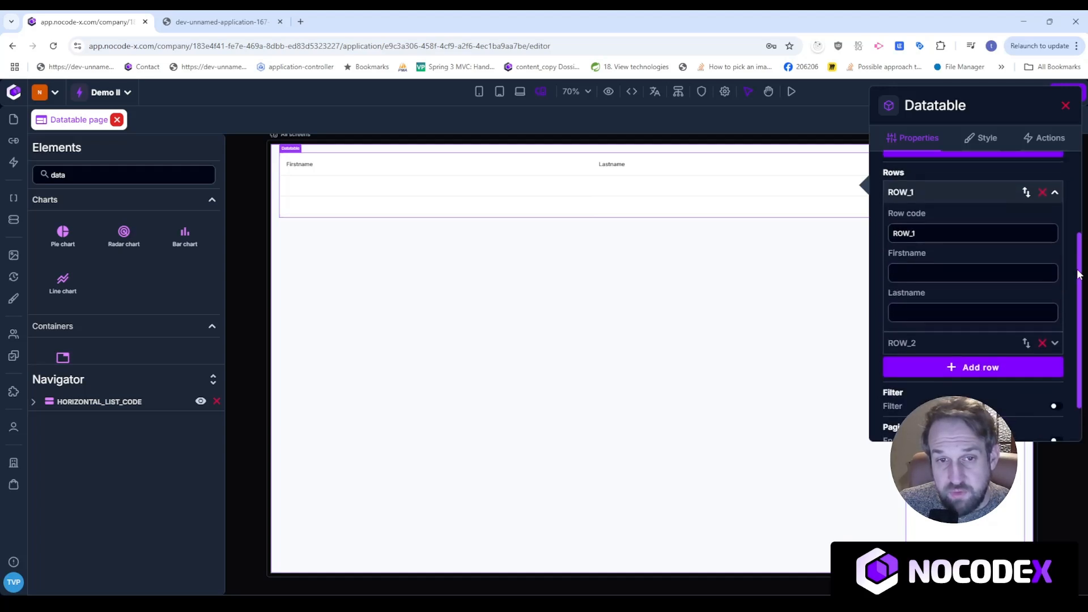
left_click(957, 274)
key("Tab")
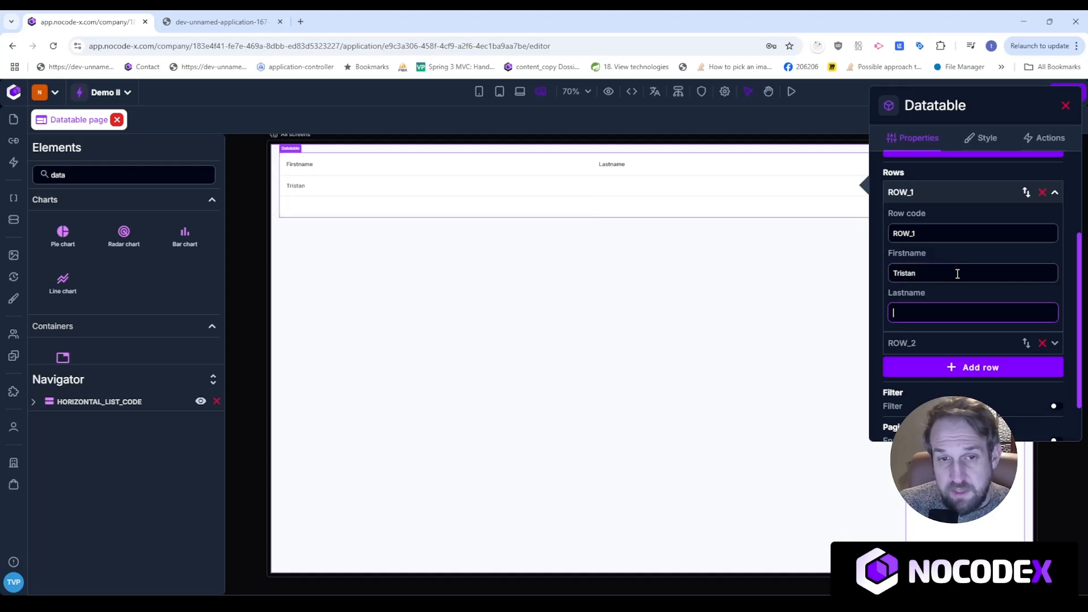
left_click(938, 342)
left_click(948, 297)
type("Morris")
key("Tab")
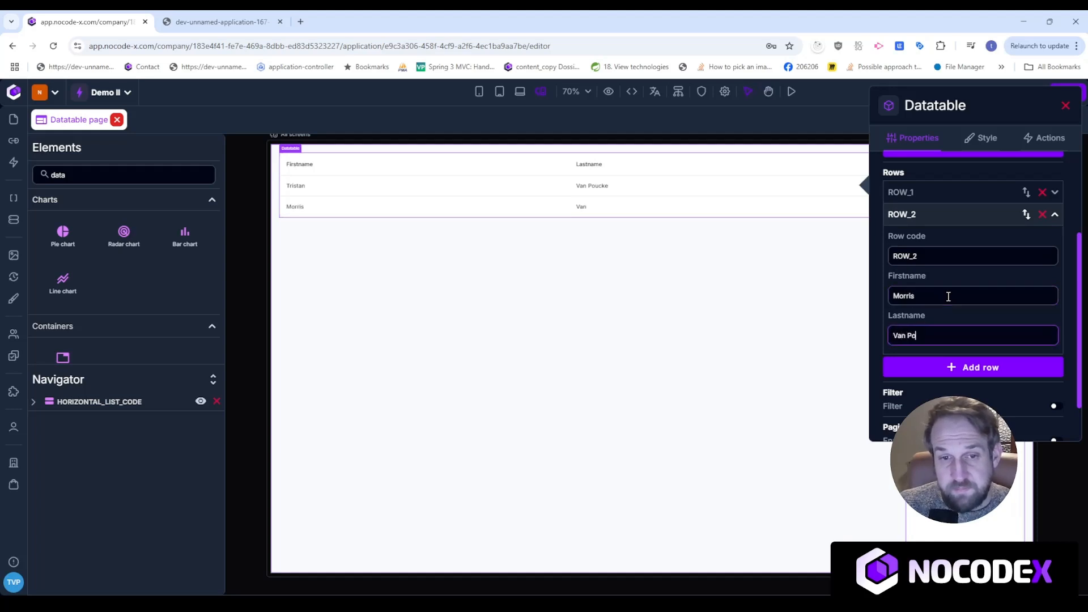
left_click(938, 215)
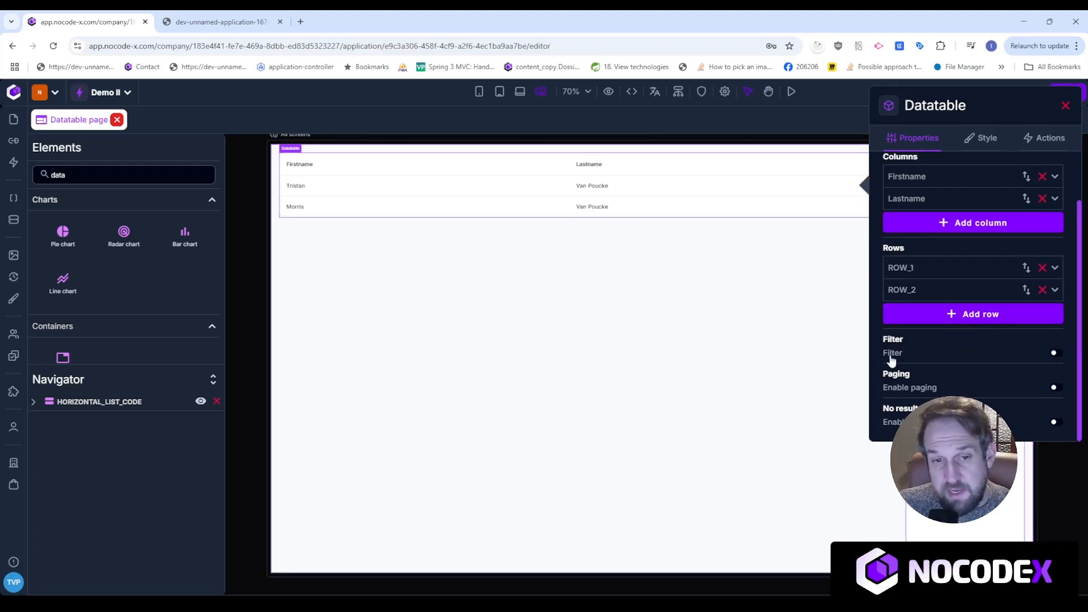
Turn on filtering labelled 'Search' and enable paging with 10 items per page.
left_click(1055, 354)
left_click(973, 390)
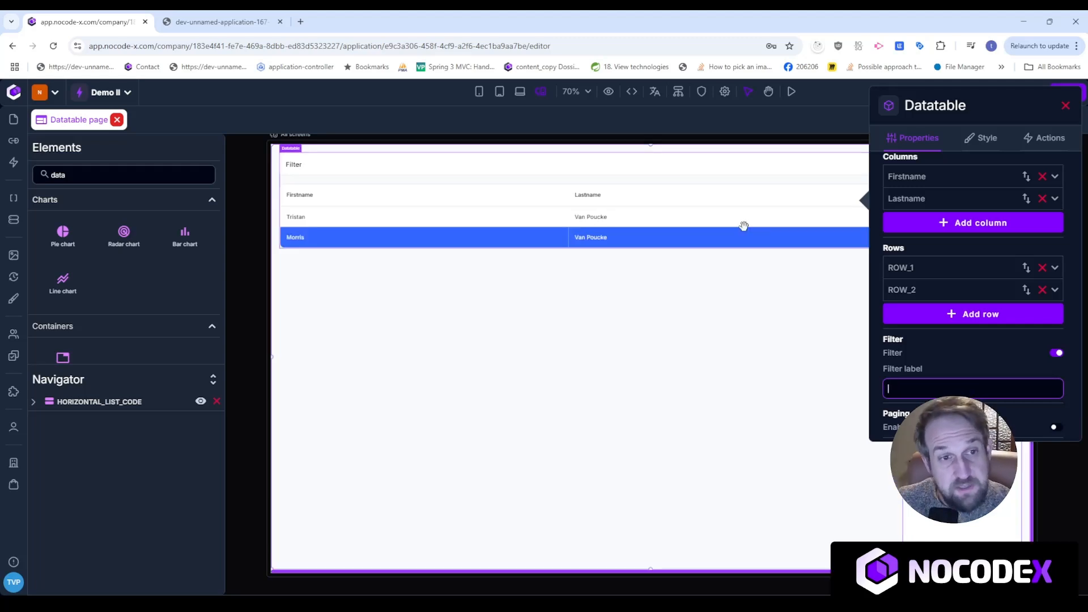
type("Se")
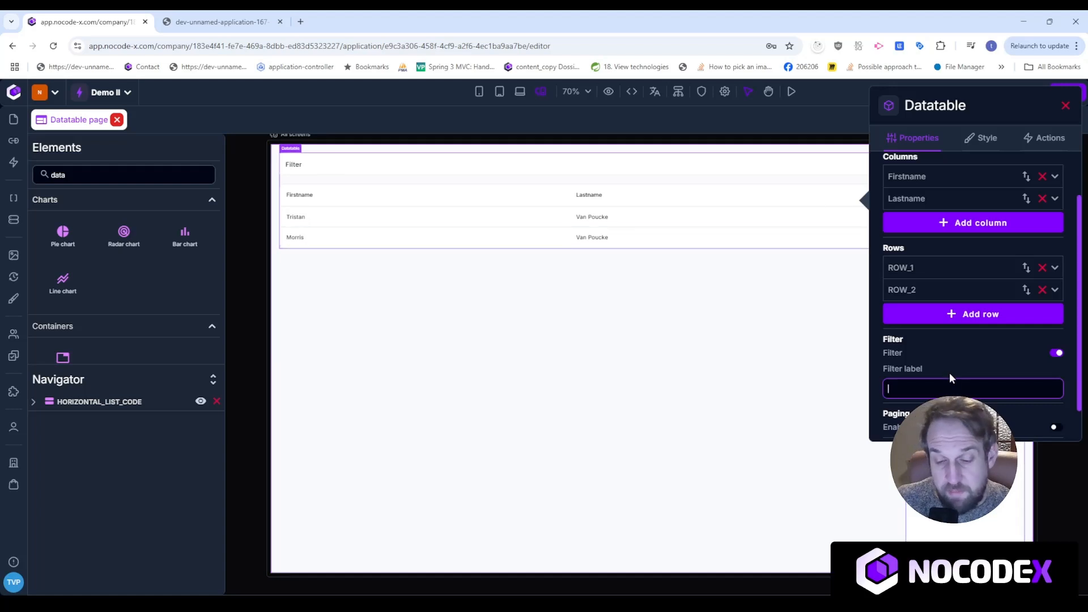
type("arch")
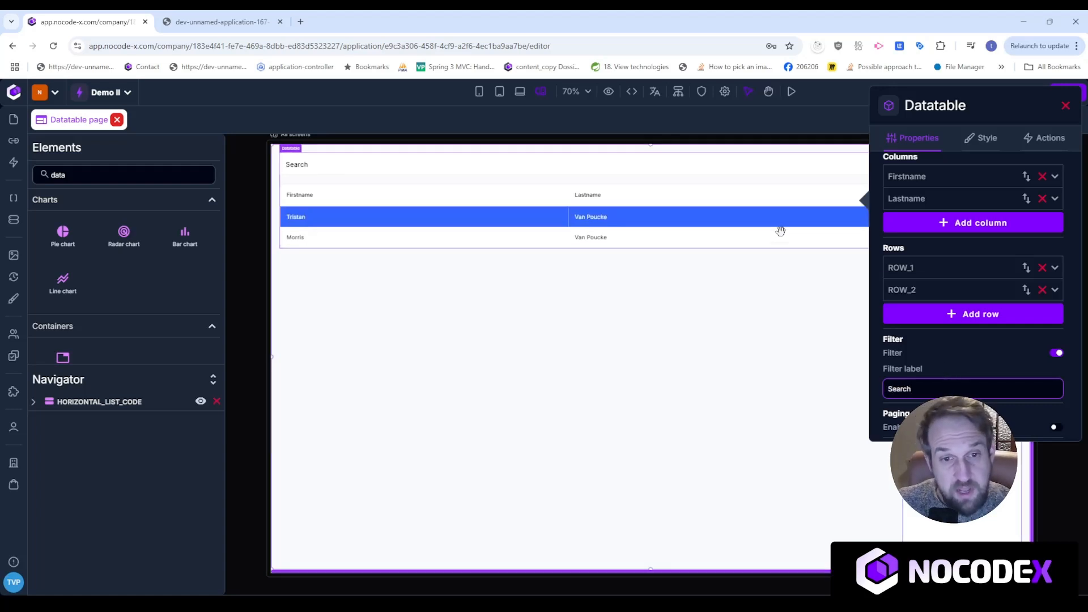
scroll(1023, 397, "down", 1)
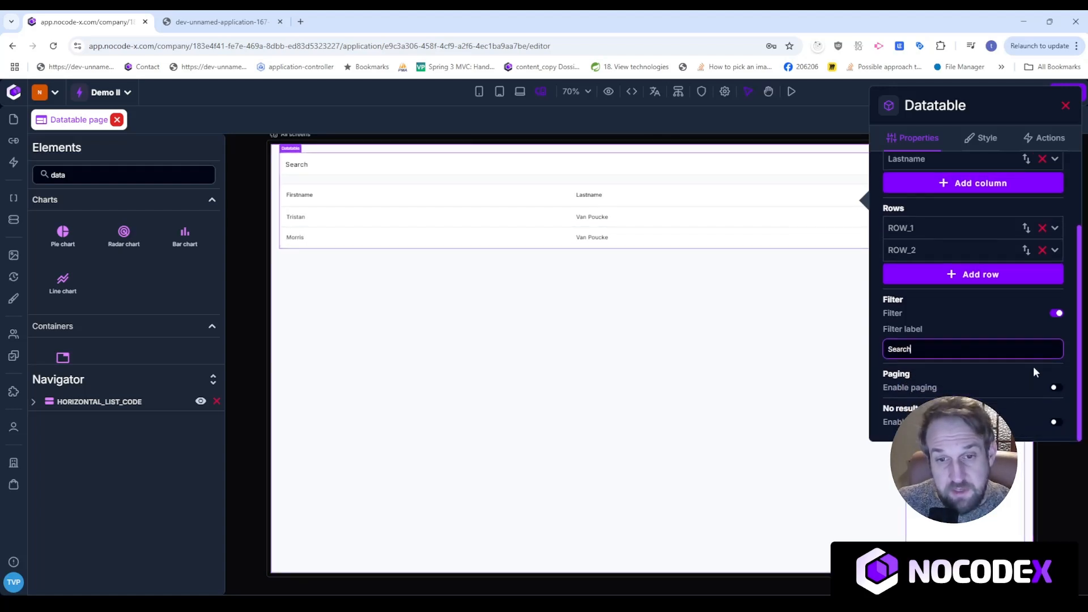
left_click(1057, 388)
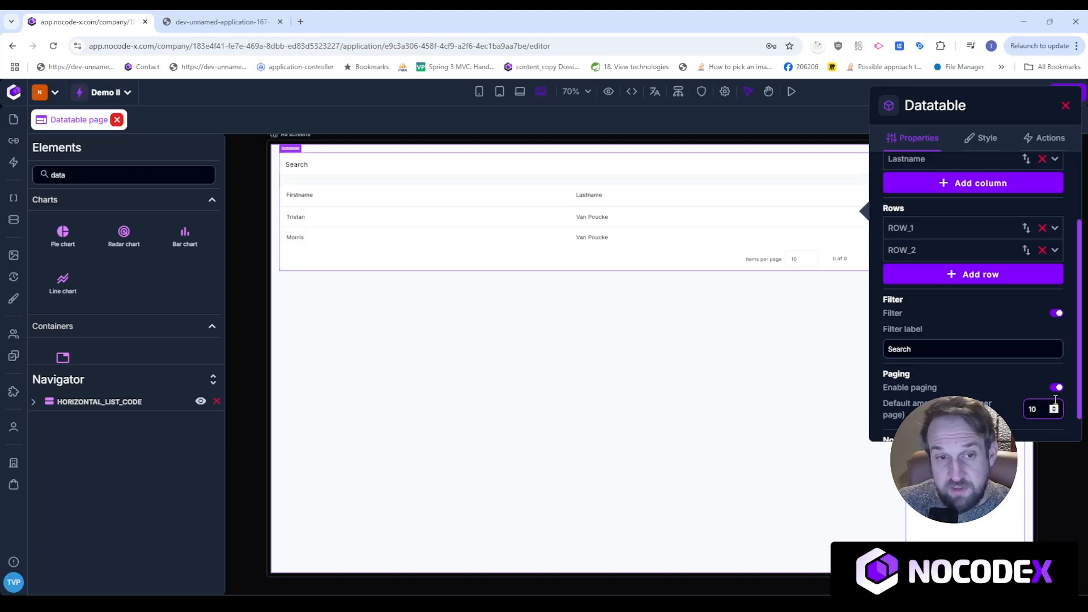
Enable the no results message with the text 'No persons were found'.
scroll(961, 368, "down", 1)
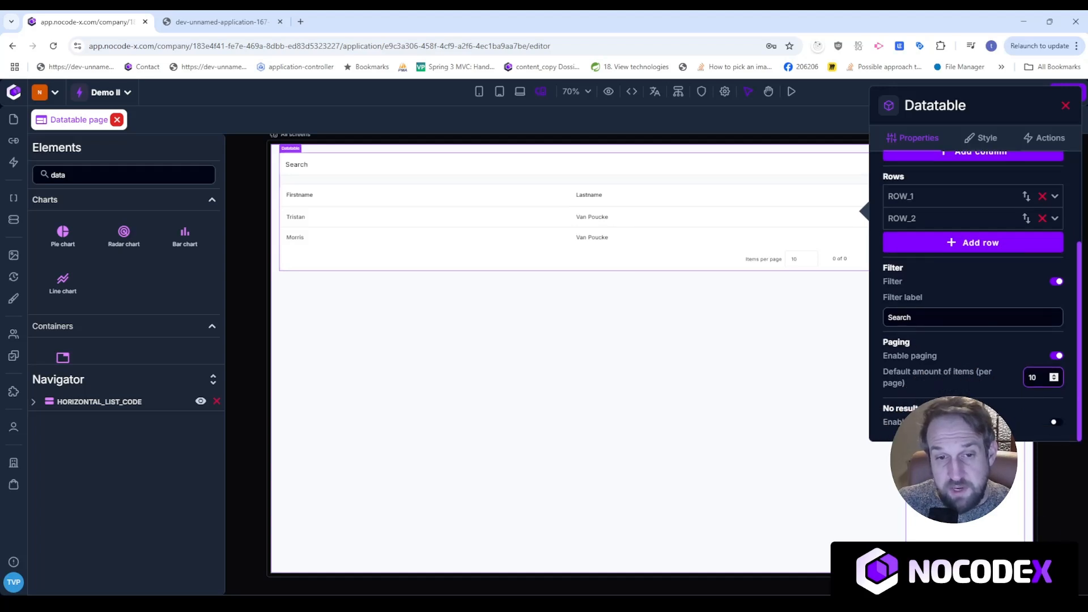
left_click(1056, 422)
scroll(1061, 422, "down", 2)
left_click(956, 392)
type("No person")
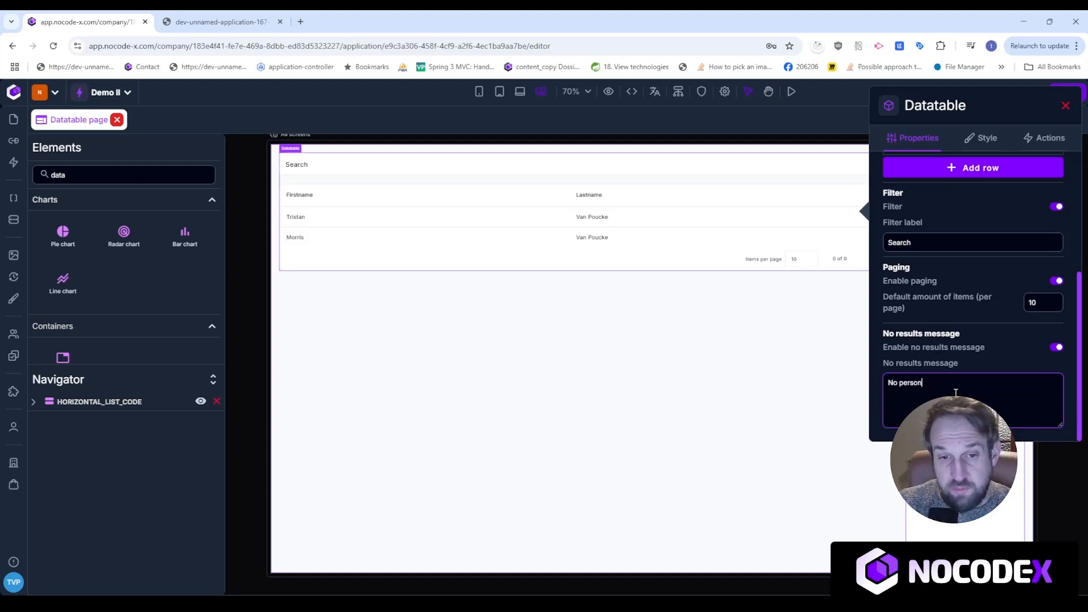
type("s were found")
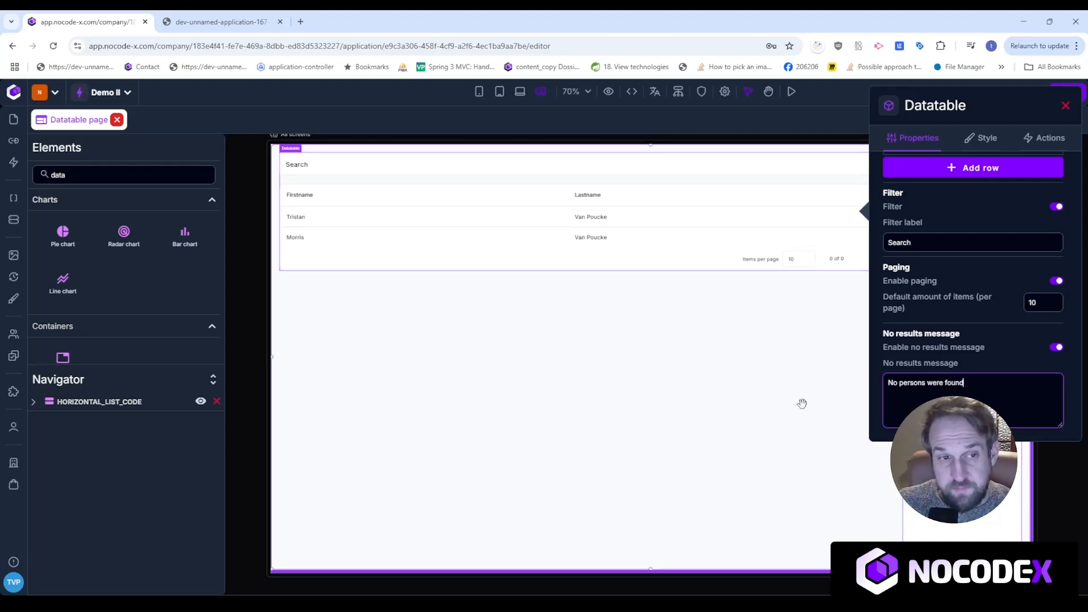
scroll(951, 308, "up", 5)
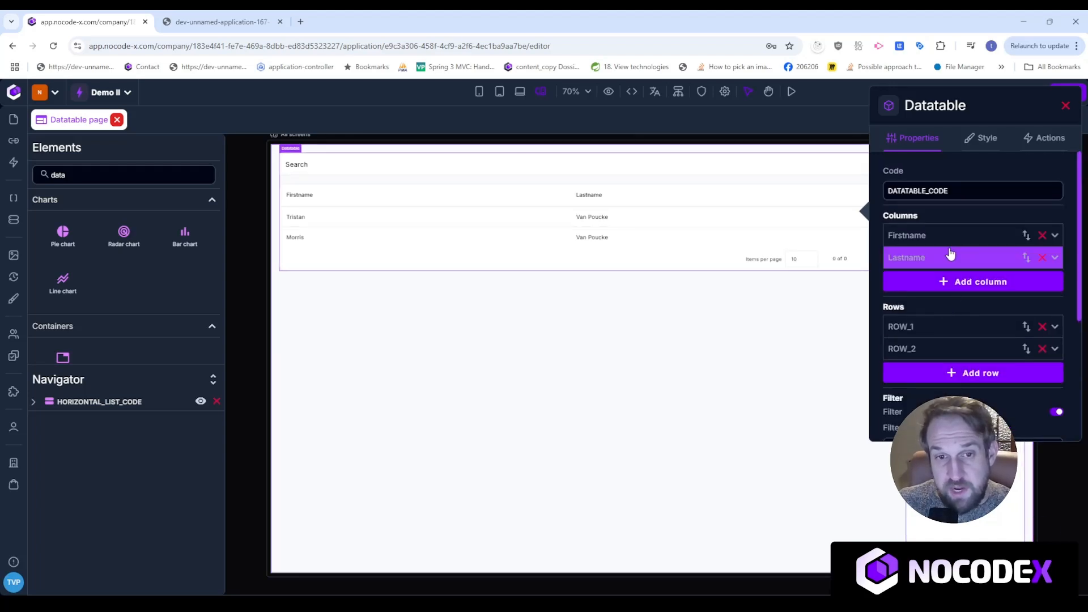
left_click(724, 297)
In the app preview, search for Tristan to narrow the table to one row.
left_click(237, 17)
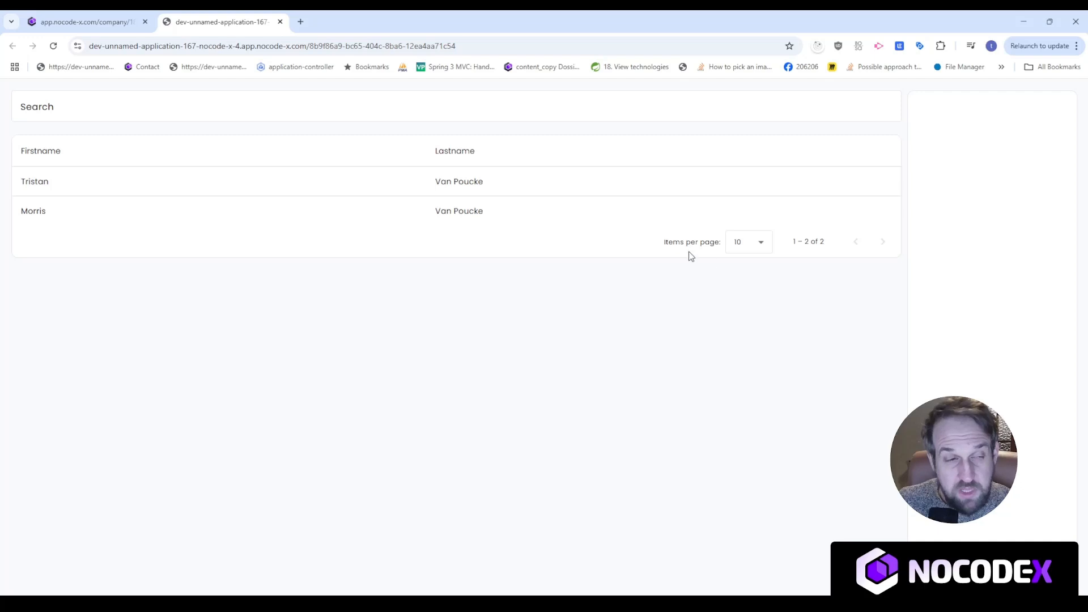
type("Tristan")
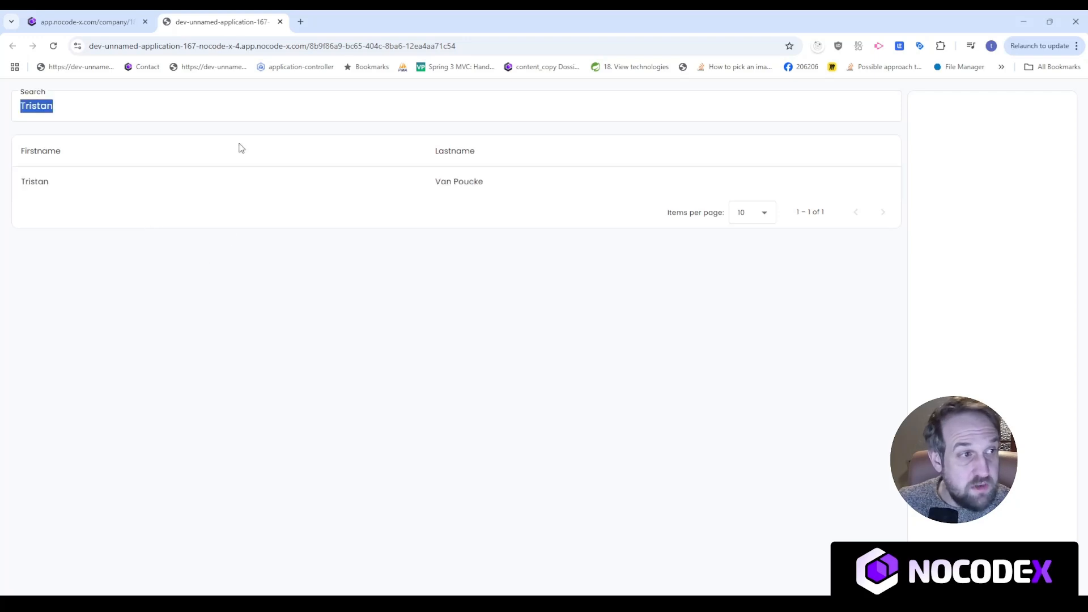
key("BackSpace")
Search for Max to get 'No persons were found', then clear the search.
type("Mas")
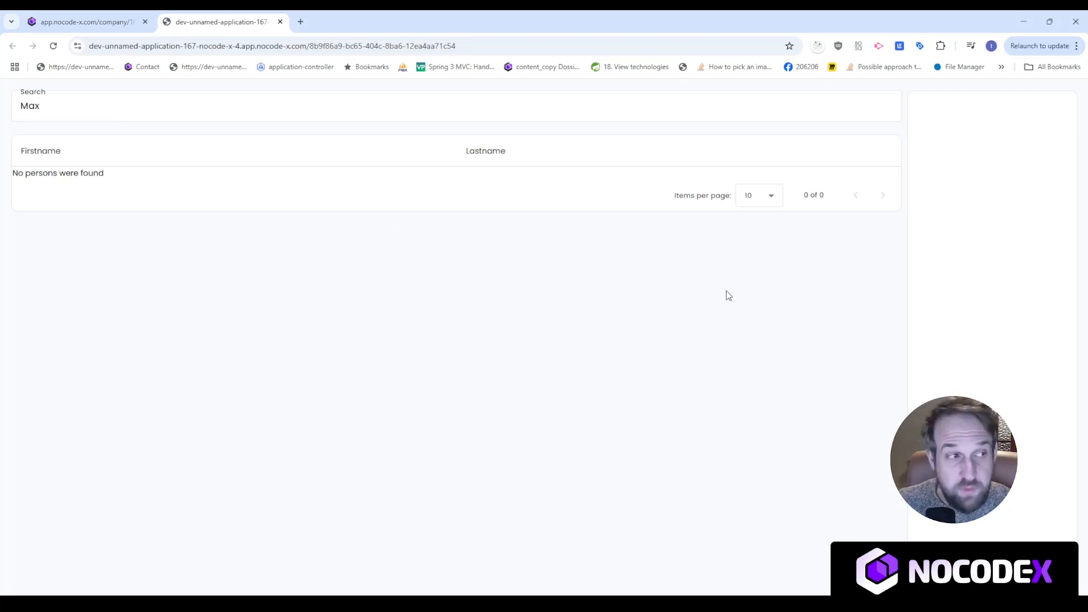
left_click(102, 109)
key("ctrl+a")
key("BackSpace")
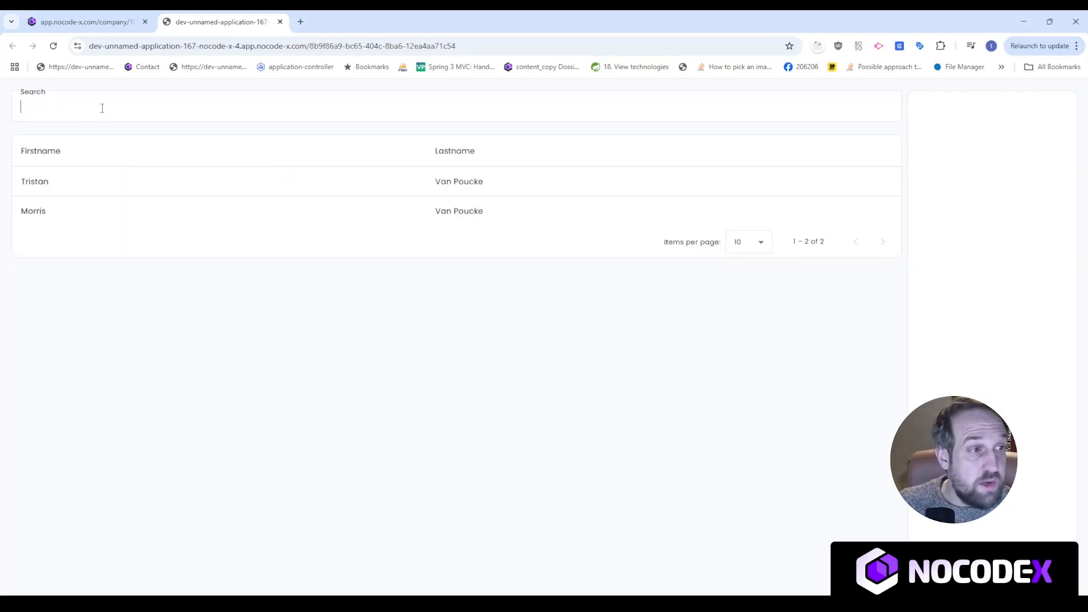
left_click(454, 149)
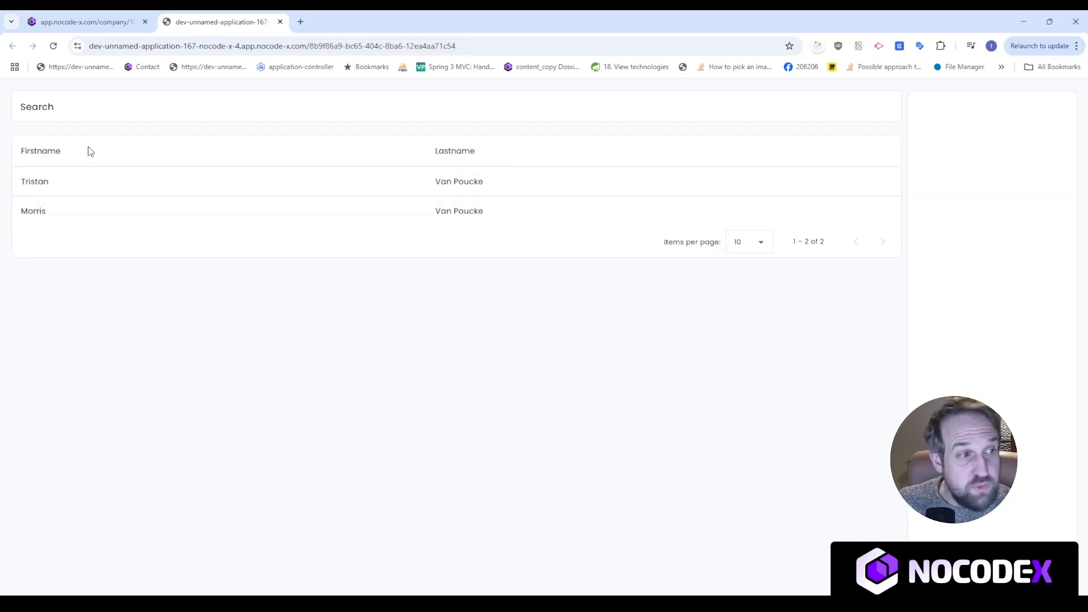
left_click(95, 18)
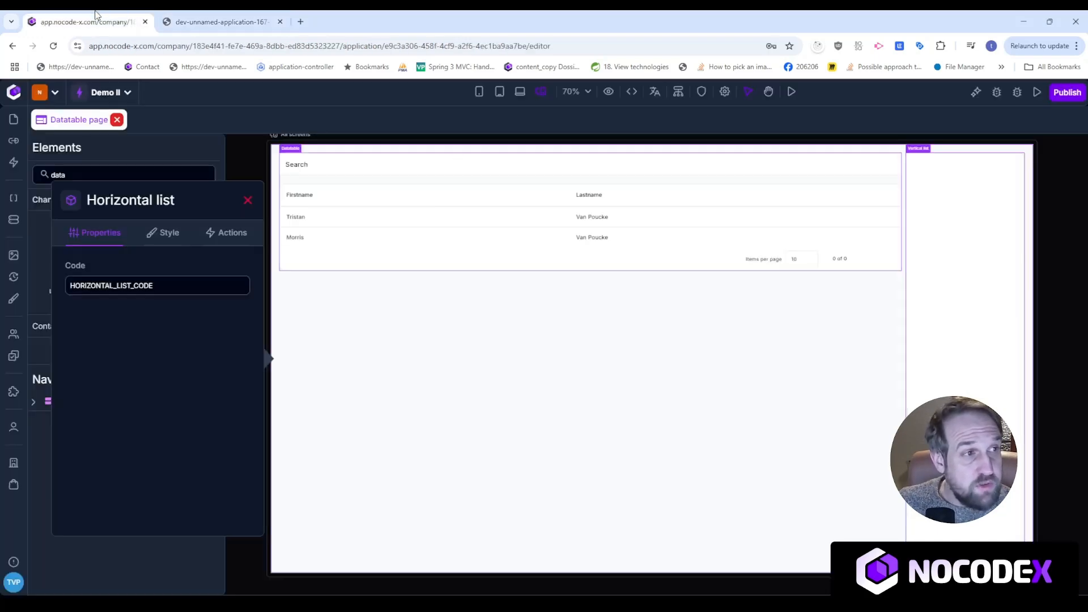
Enable sorting on the Firstname and Lastname columns.
left_click(506, 185)
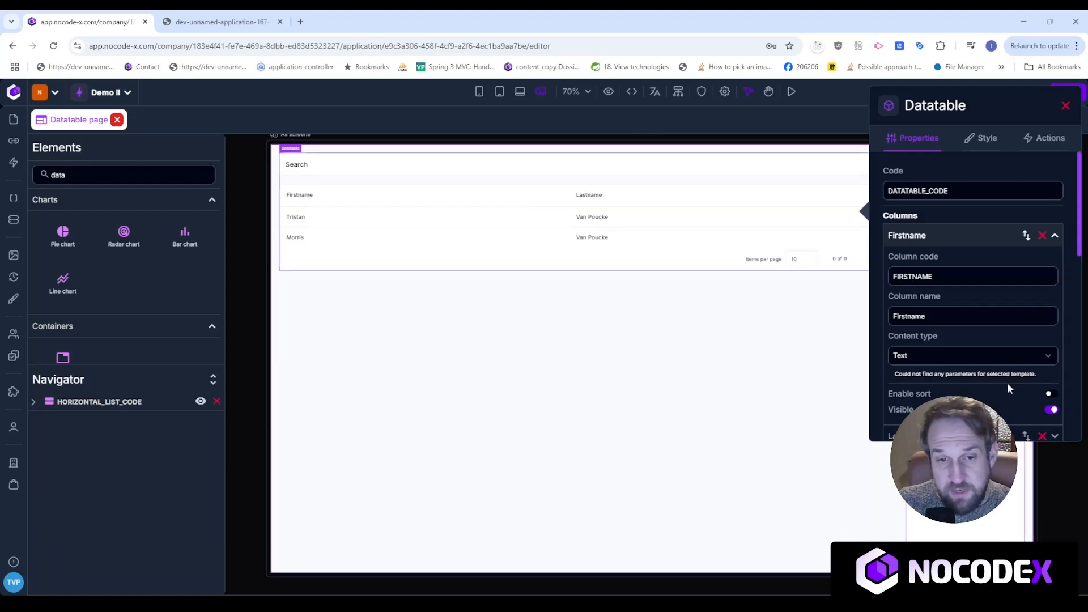
left_click(941, 236)
left_click(940, 235)
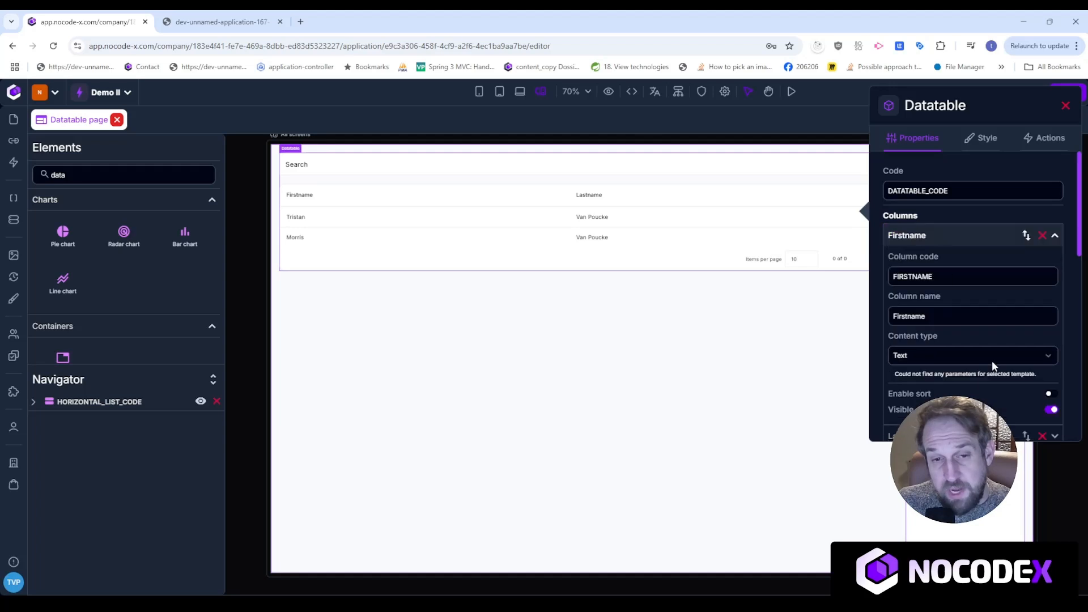
left_click(1052, 395)
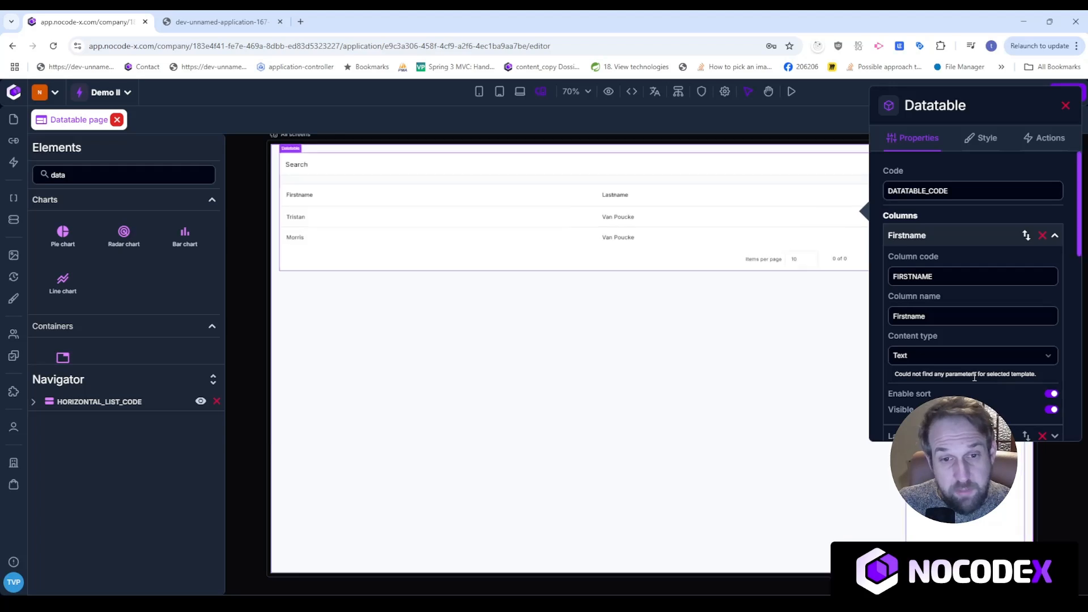
scroll(1002, 380, "down", 3)
left_click(984, 272)
left_click(1050, 229)
scroll(944, 264, "up", 4)
left_click(936, 260)
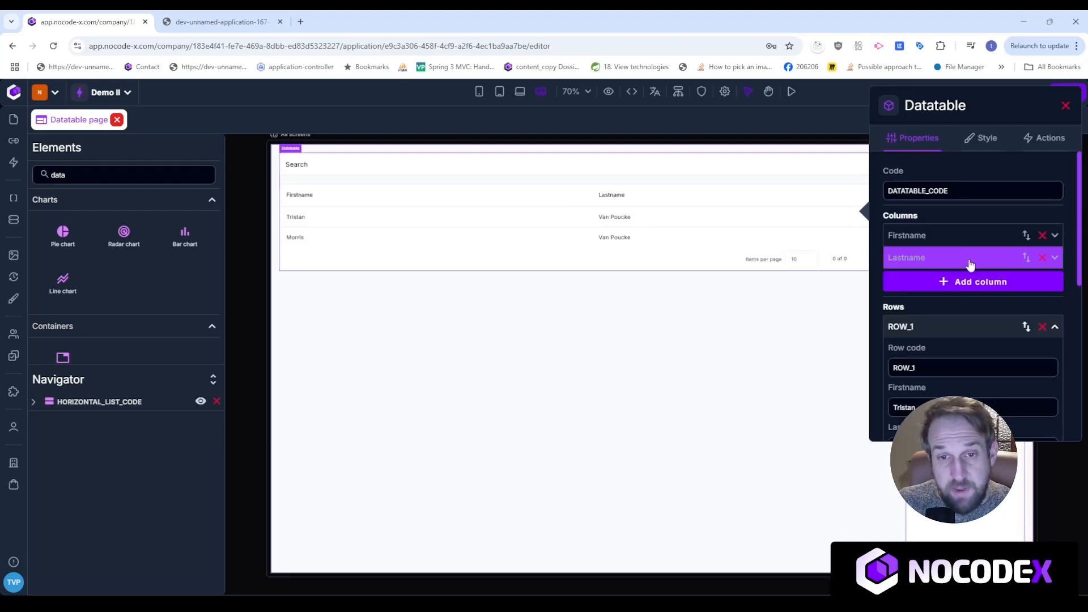
left_click(966, 237)
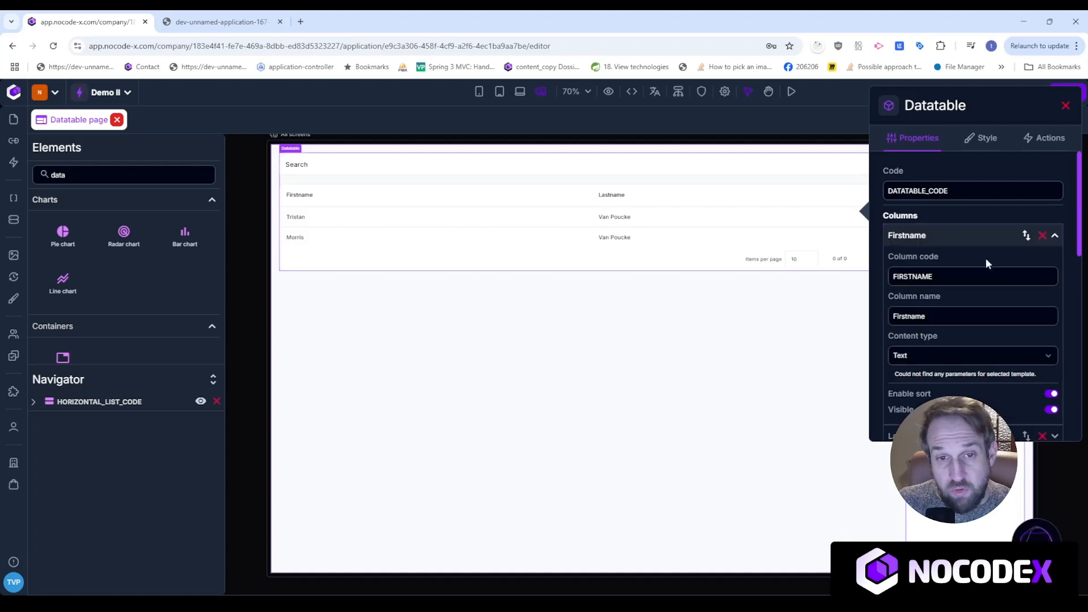
left_click(944, 244)
Add a hidden column with code ID and name Id, and move it first.
left_click(958, 282)
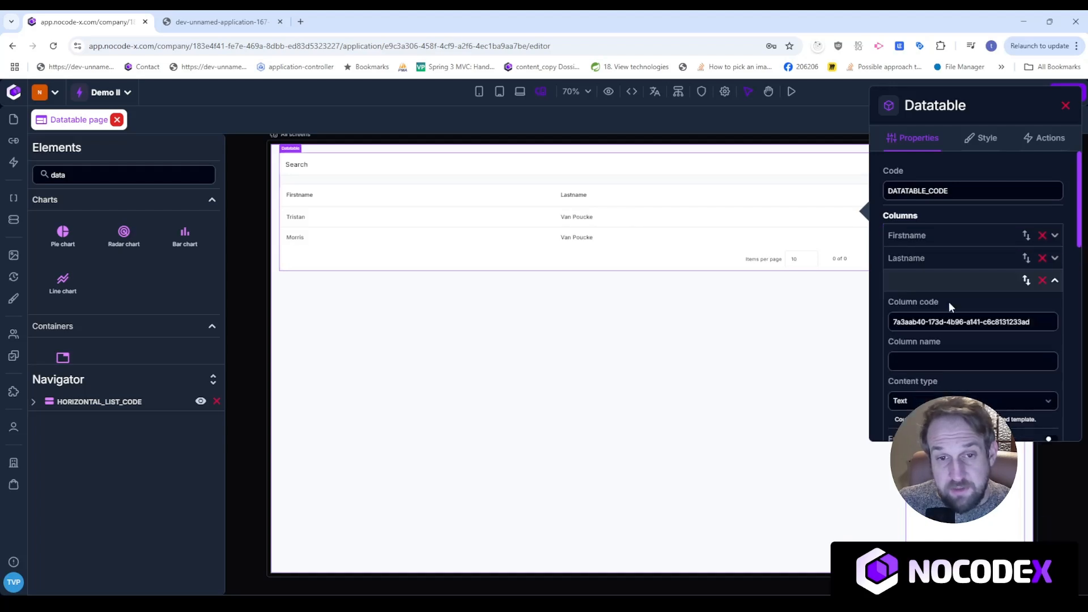
triple_click(986, 327)
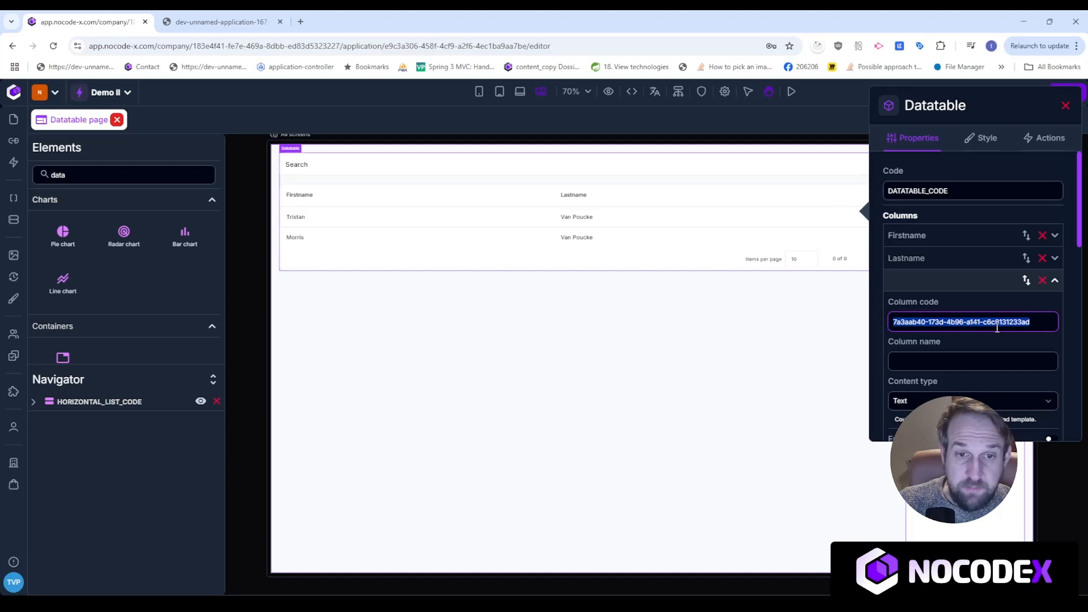
type("ID")
left_click(956, 360)
type("Id")
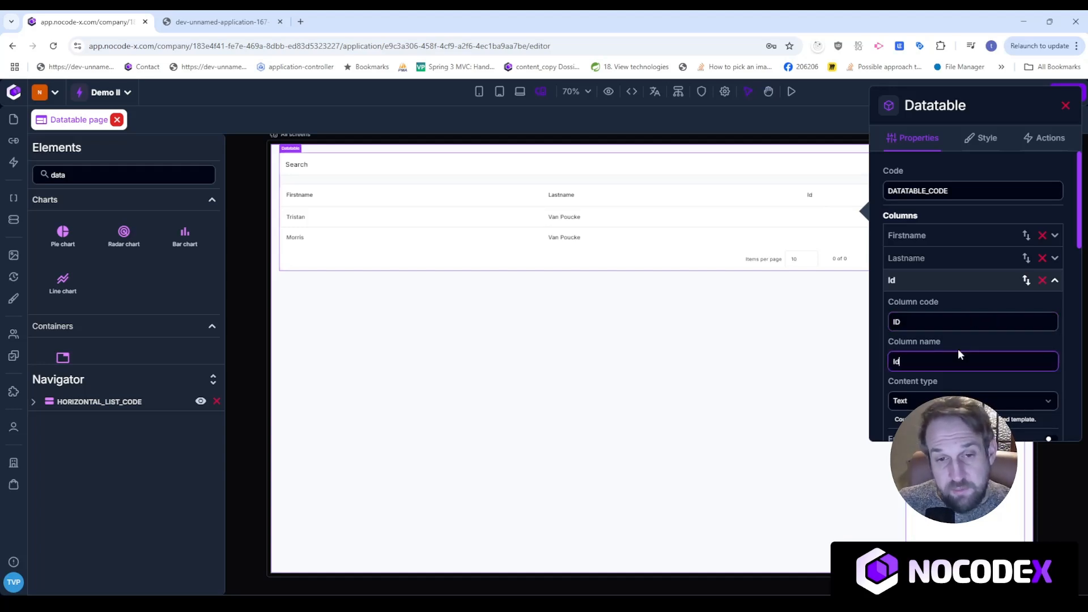
scroll(1015, 399, "down", 3)
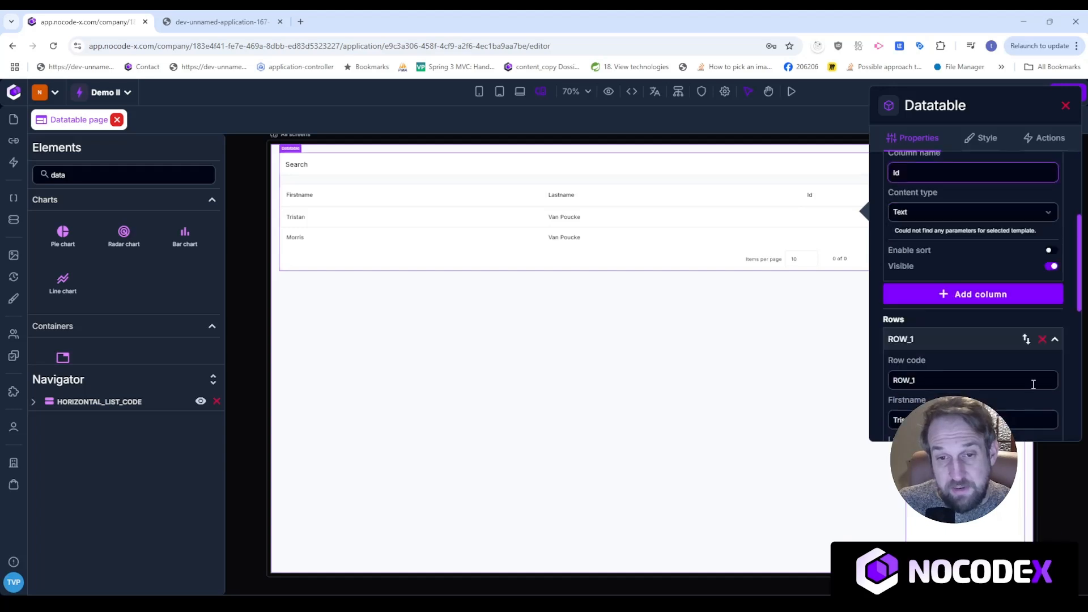
left_click(1052, 265)
scroll(964, 296, "up", 3)
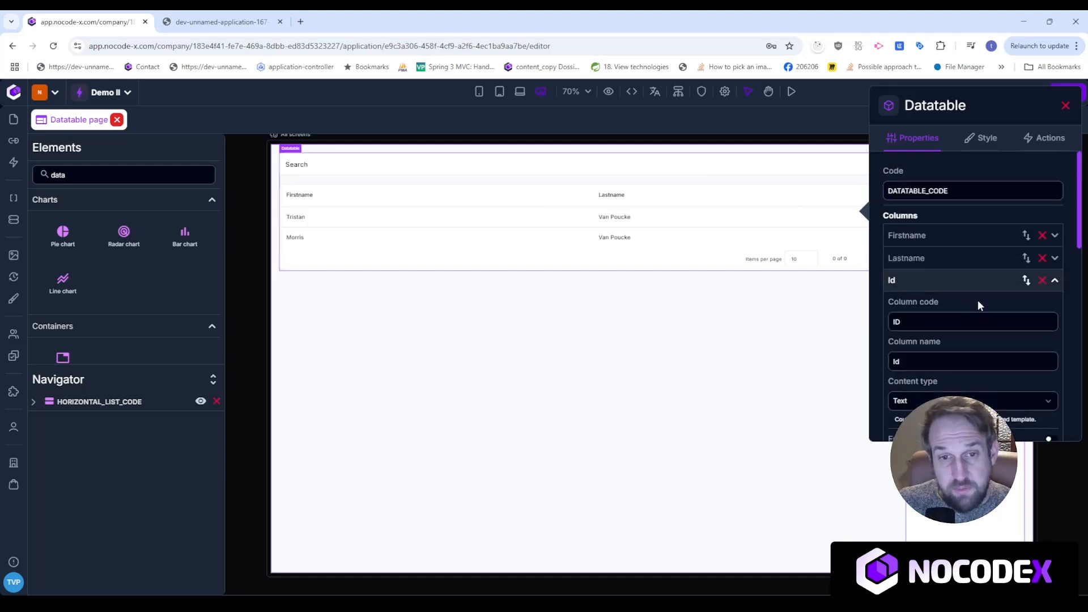
left_click(975, 284)
left_click_drag(1026, 280, 1017, 235)
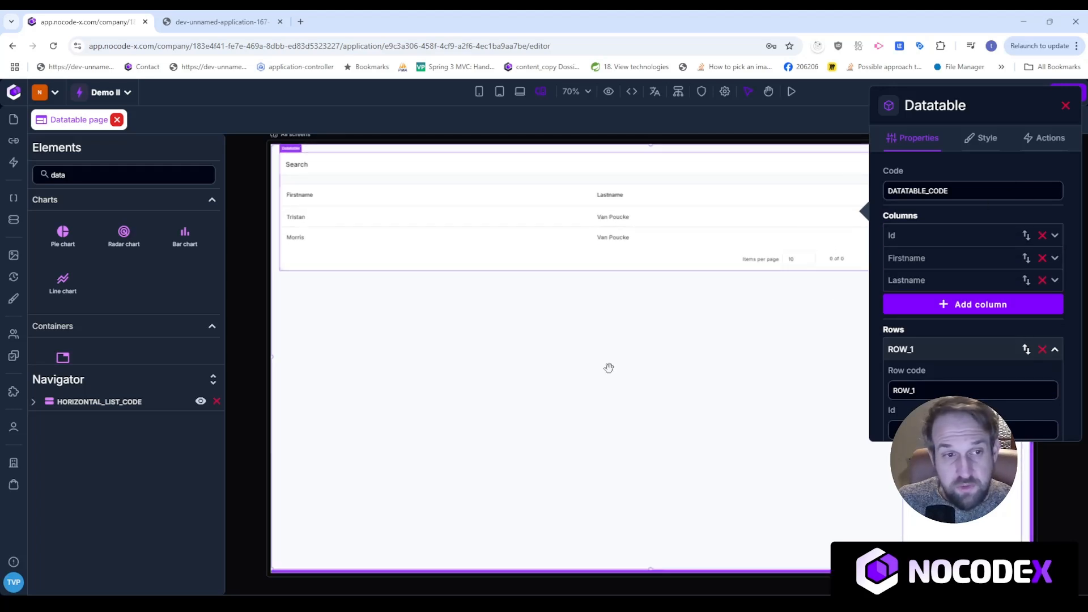
left_click(1066, 105)
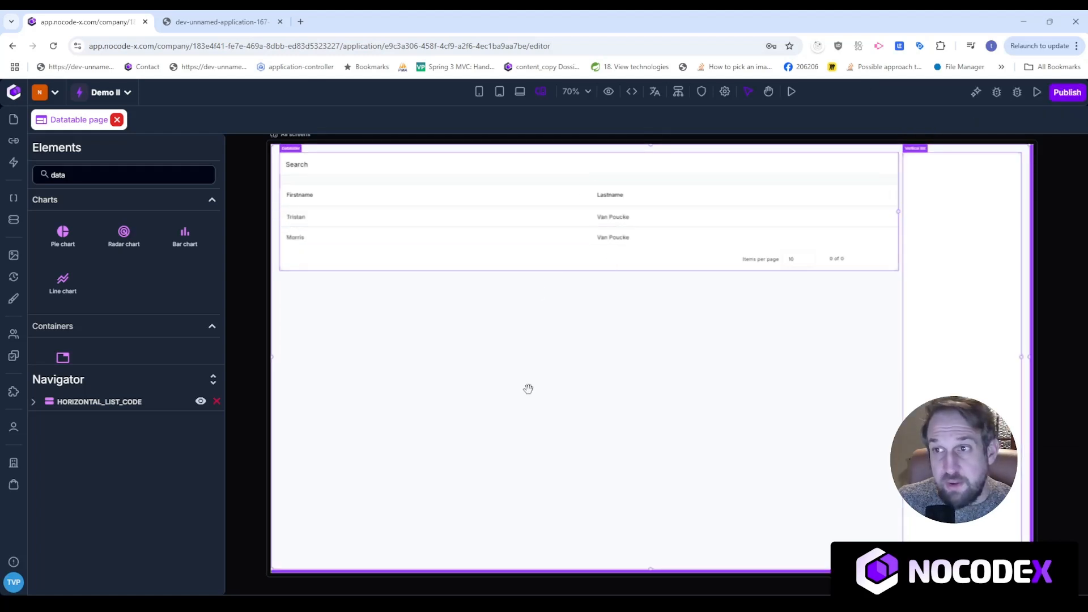
left_click(566, 378)
left_click(173, 22)
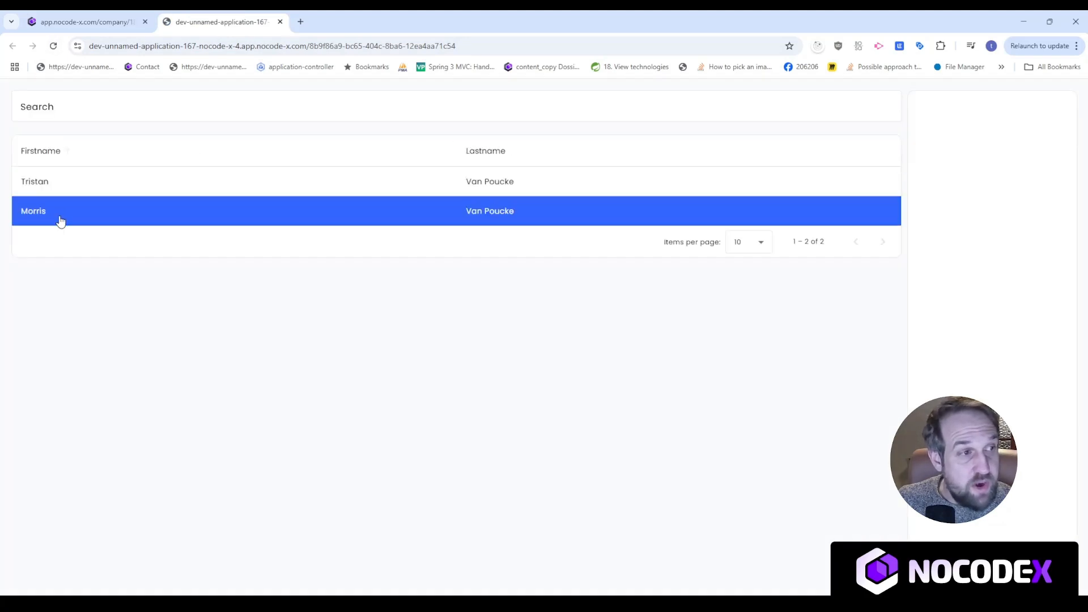
double_click(66, 155)
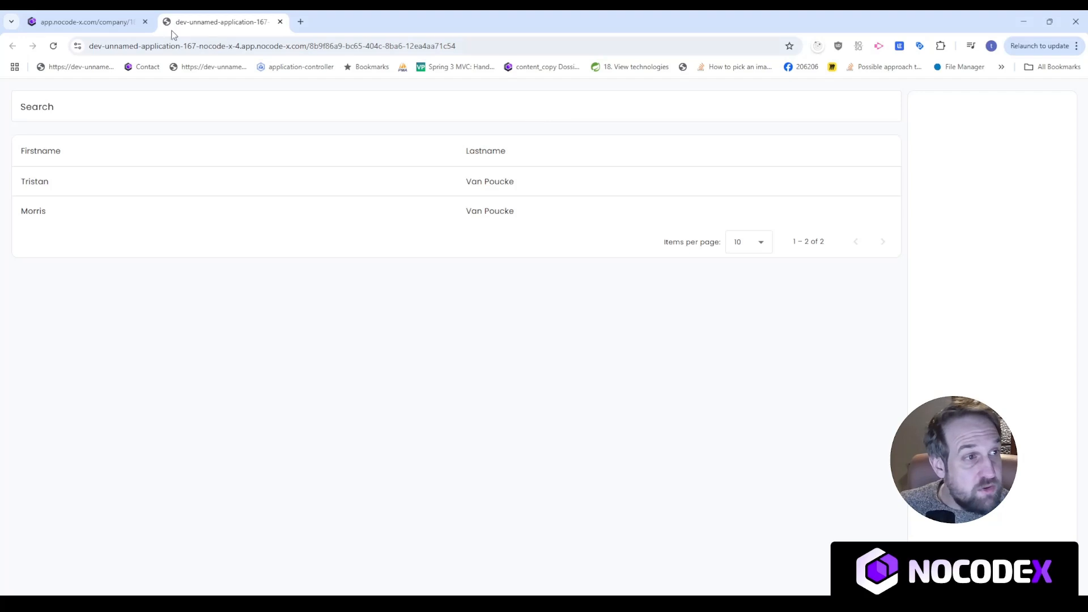
left_click(85, 22)
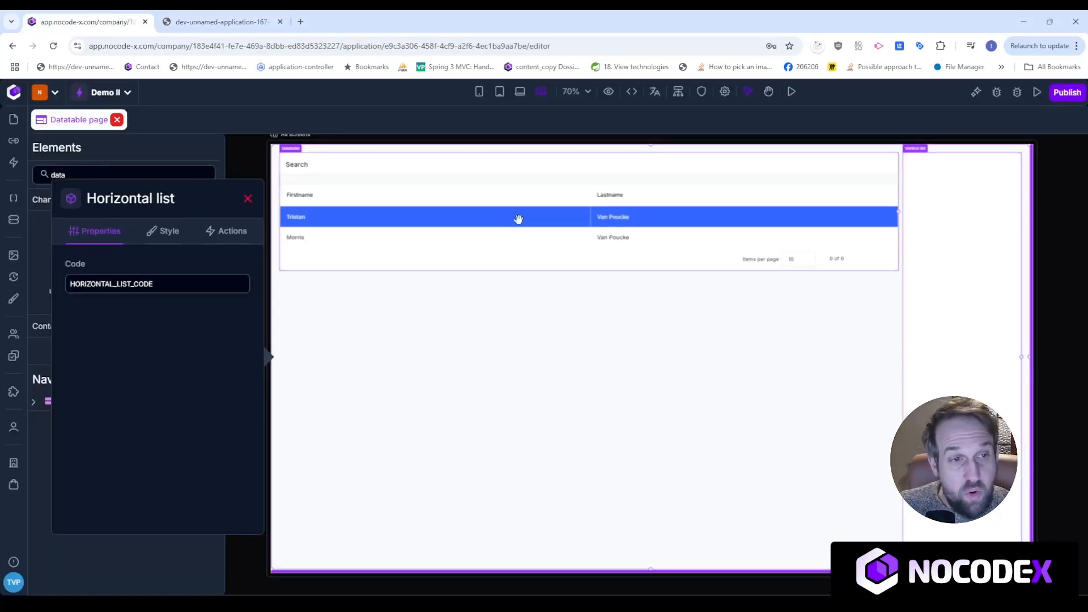
Select the datatable, open its Style settings and compare them with the running app's table.
left_click(521, 198)
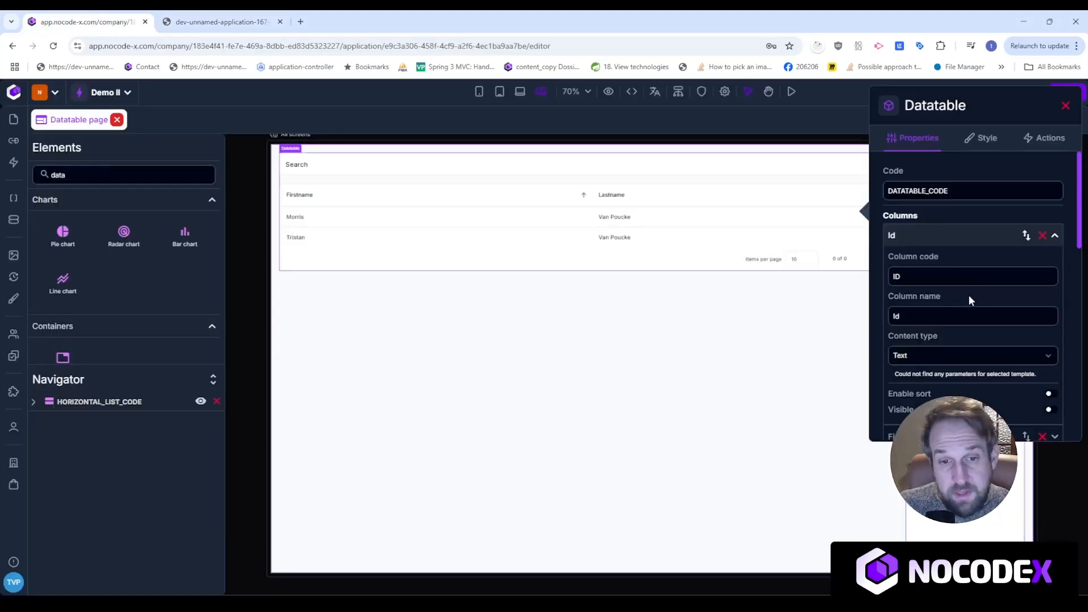
scroll(968, 294, "down", 10)
scroll(971, 312, "up", 10)
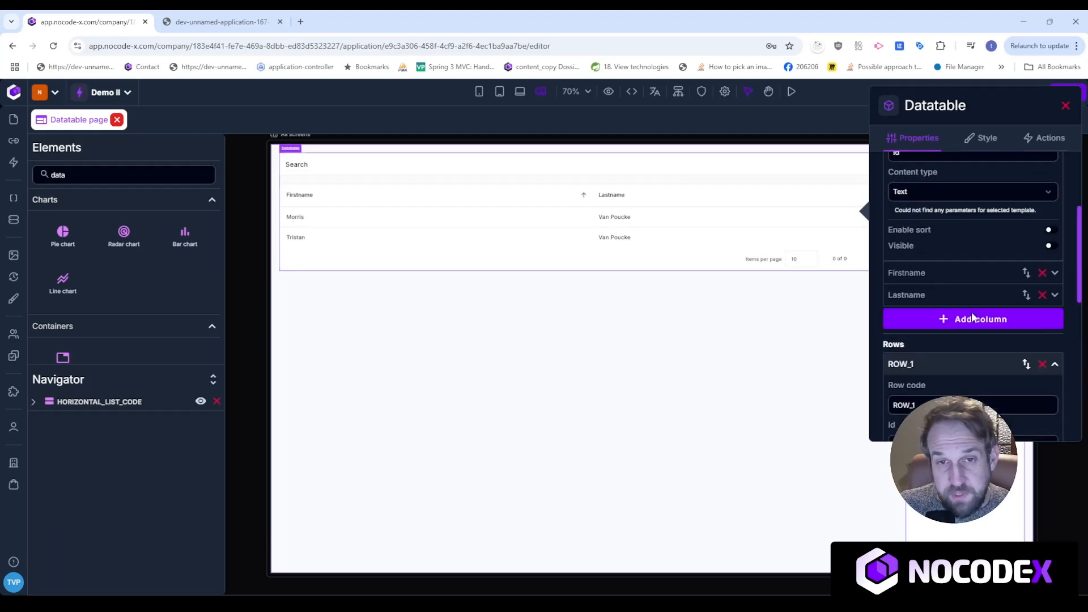
left_click(986, 139)
scroll(970, 311, "down", 3)
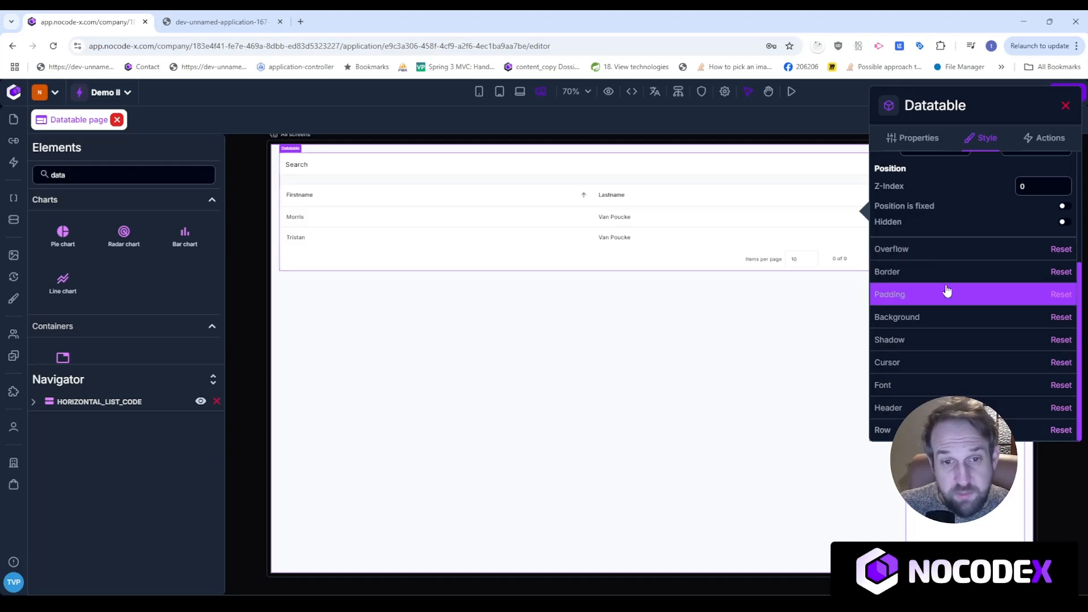
left_click(244, 17)
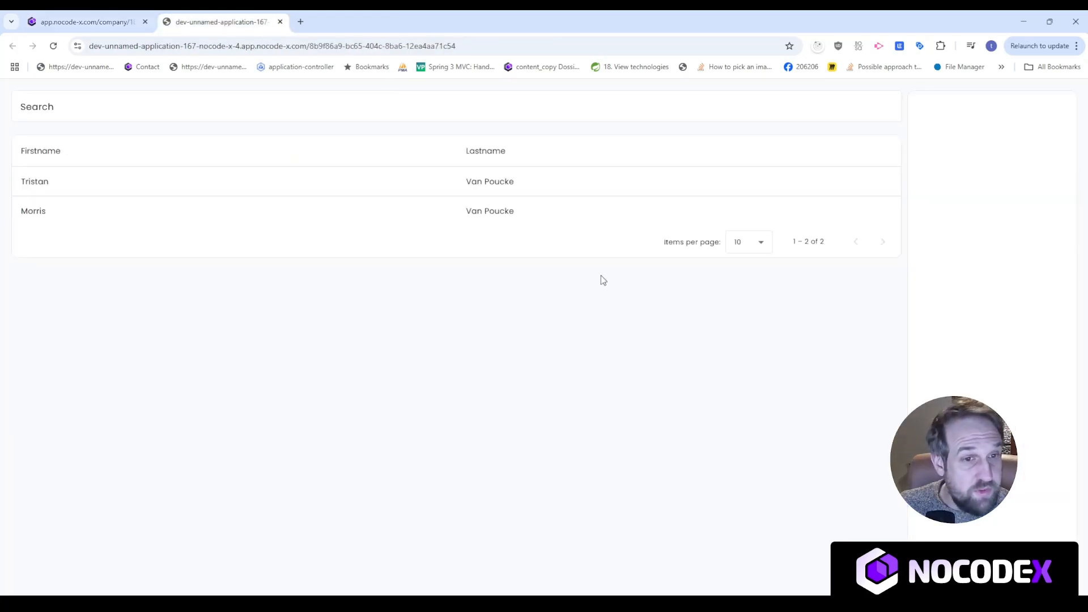
left_click(95, 23)
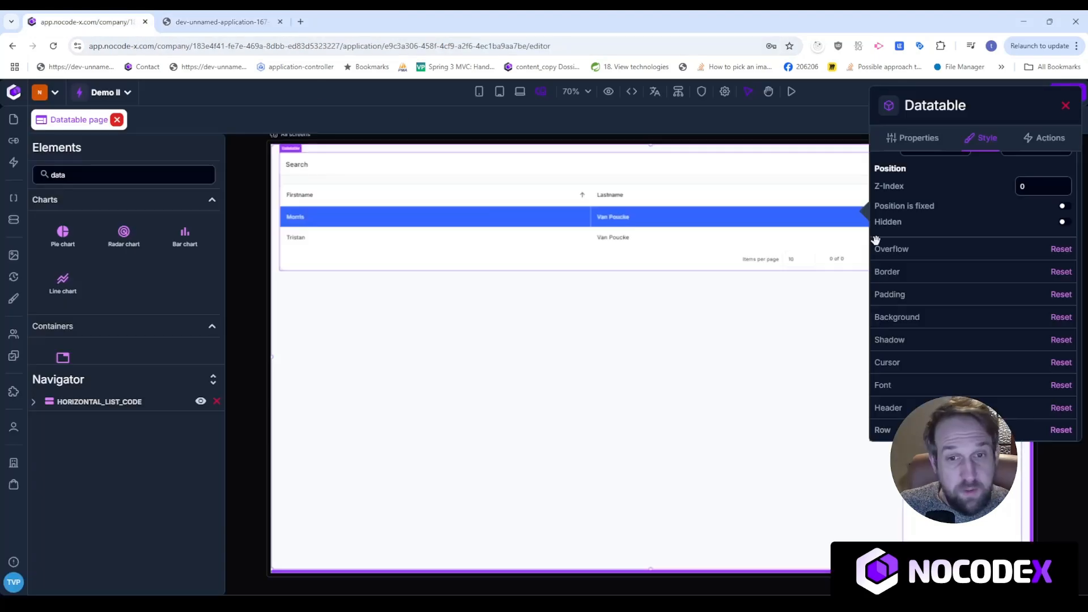
Expand Border and Padding, and set the datatable's padding to 0.
left_click(961, 273)
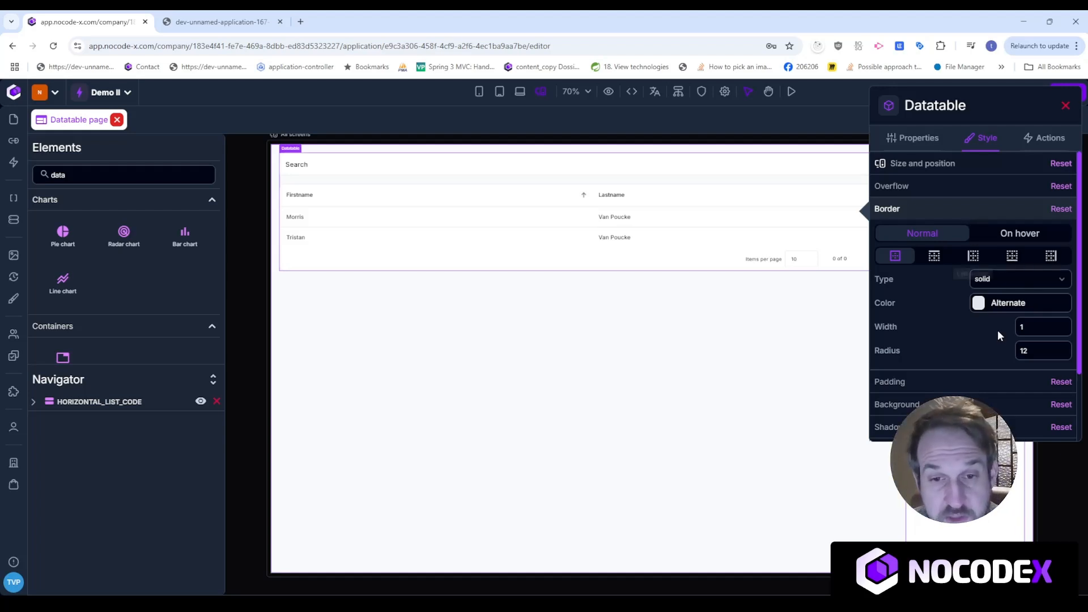
left_click(948, 388)
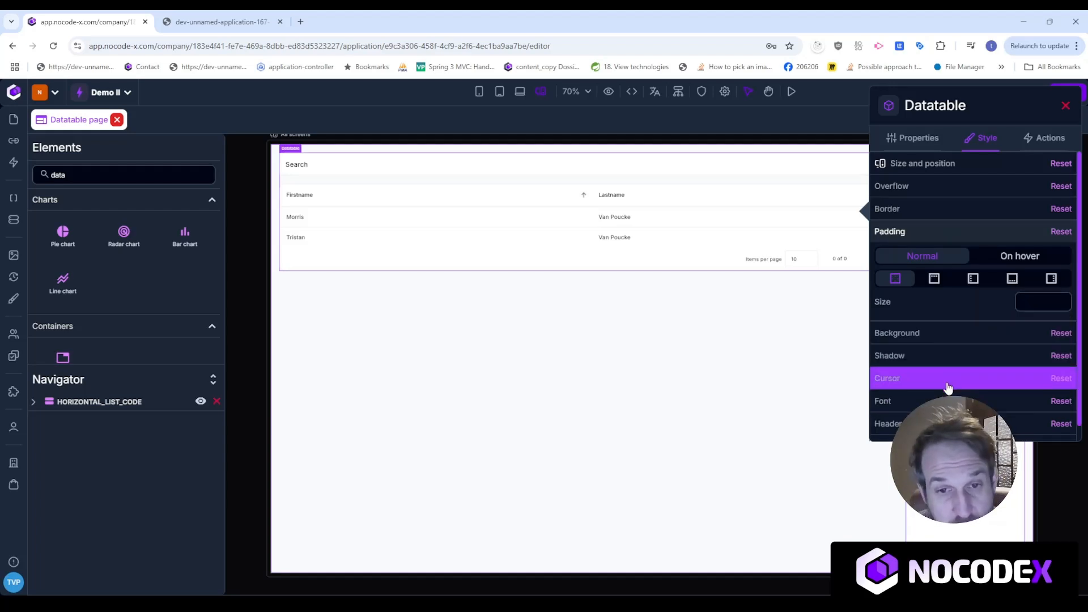
left_click(1020, 304)
type("10")
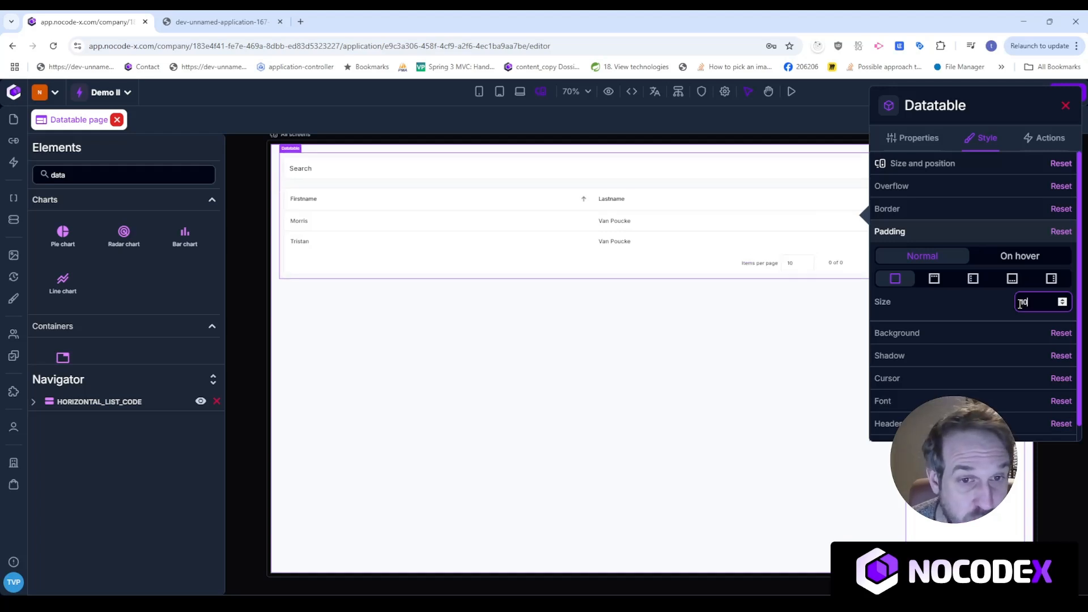
key("BackSpace")
key("BackSpace")
type("0")
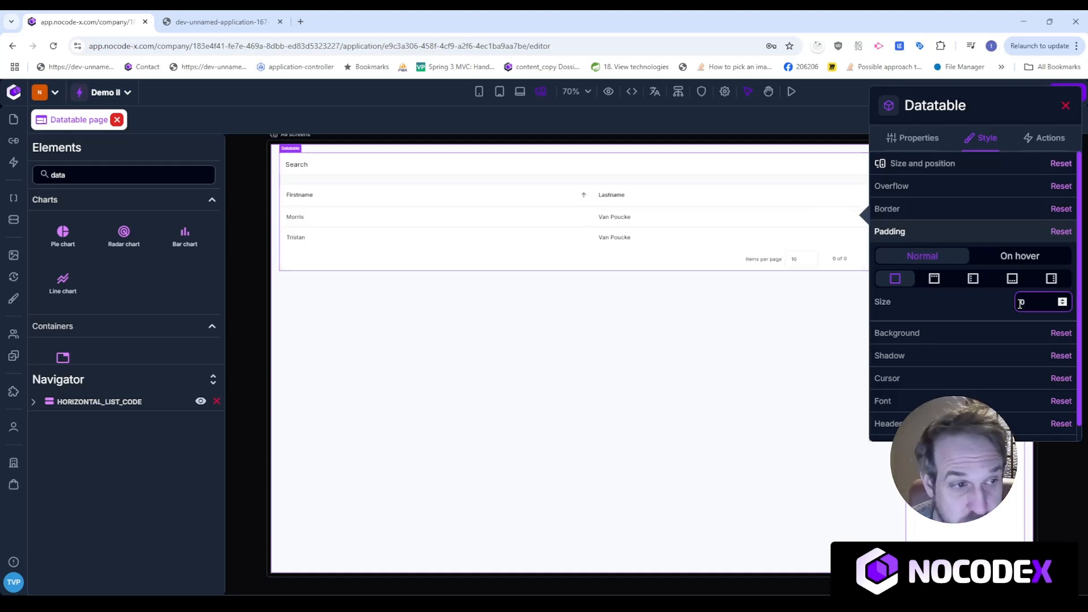
Review the Background, Shadow, Cursor and Font settings, then view the running app's table.
left_click(950, 335)
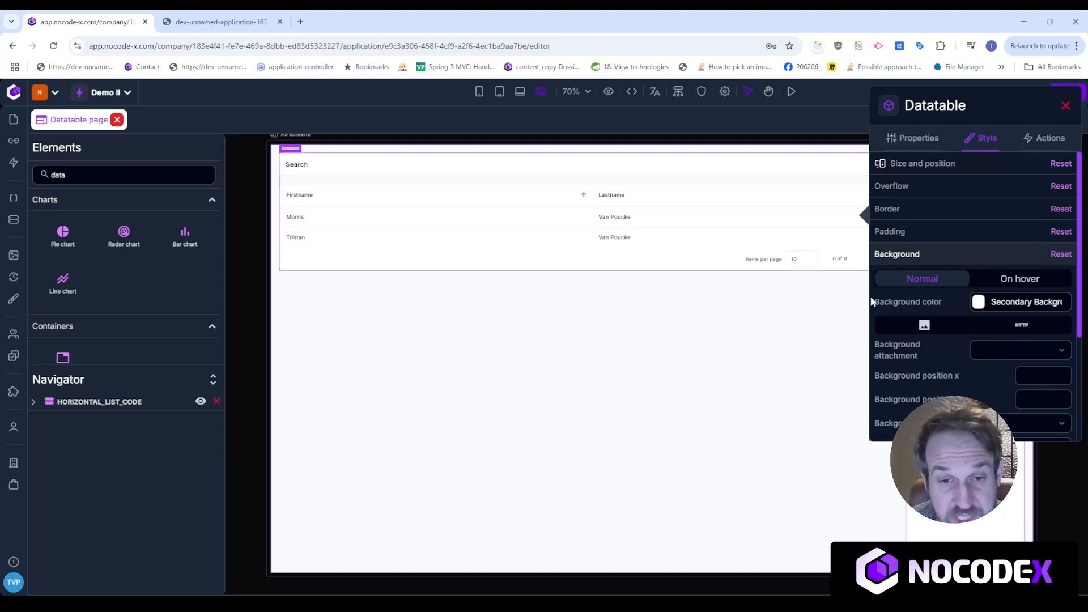
scroll(938, 346, "down", 3)
left_click(960, 361)
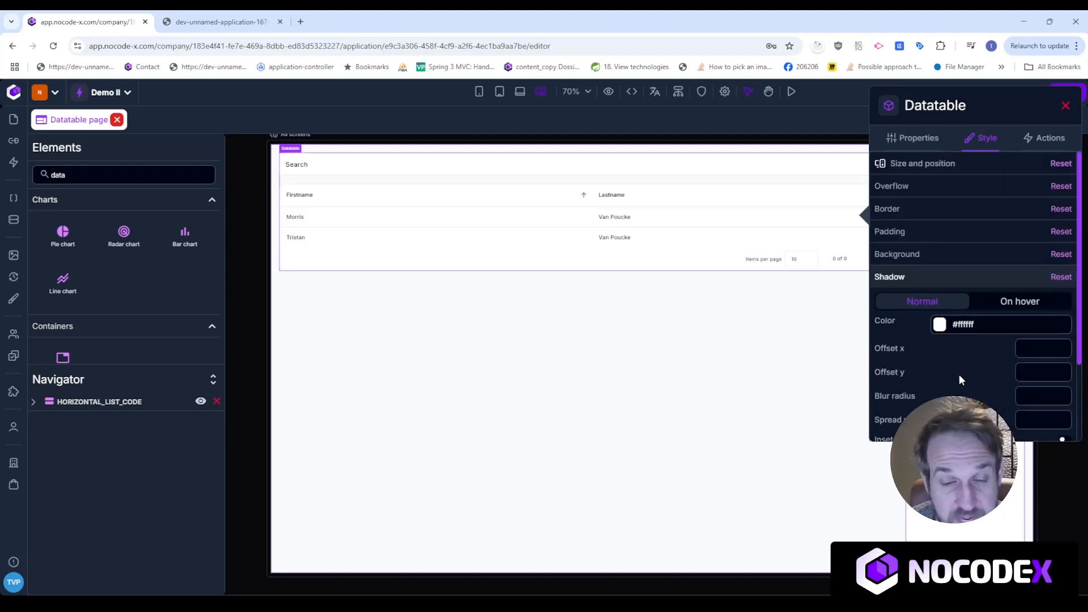
scroll(959, 374, "down", 2)
left_click(958, 360)
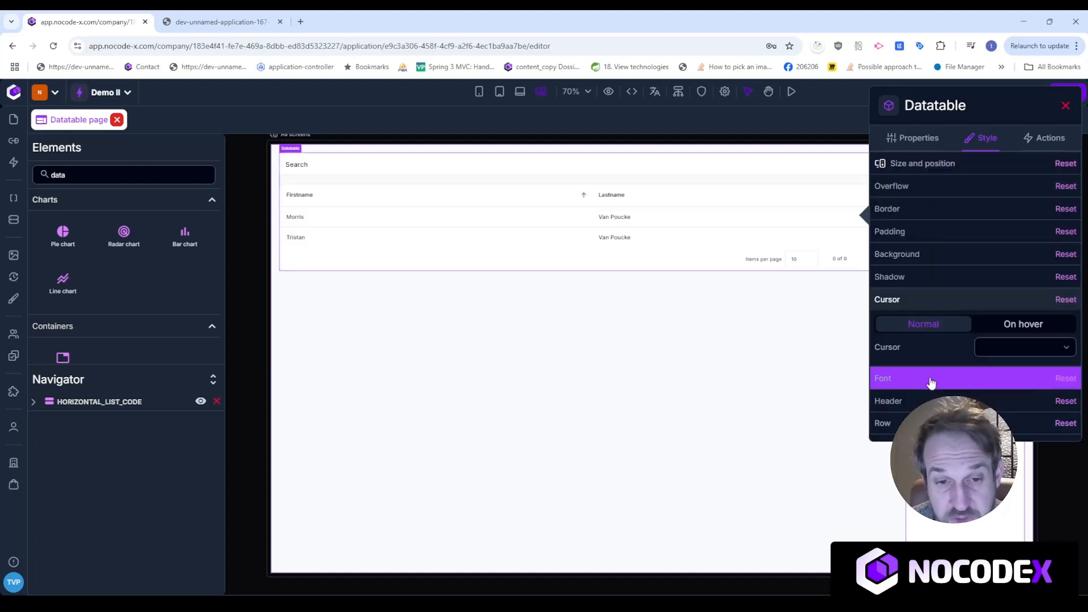
left_click(995, 379)
scroll(985, 243, "down", 3)
scroll(984, 244, "up", 3)
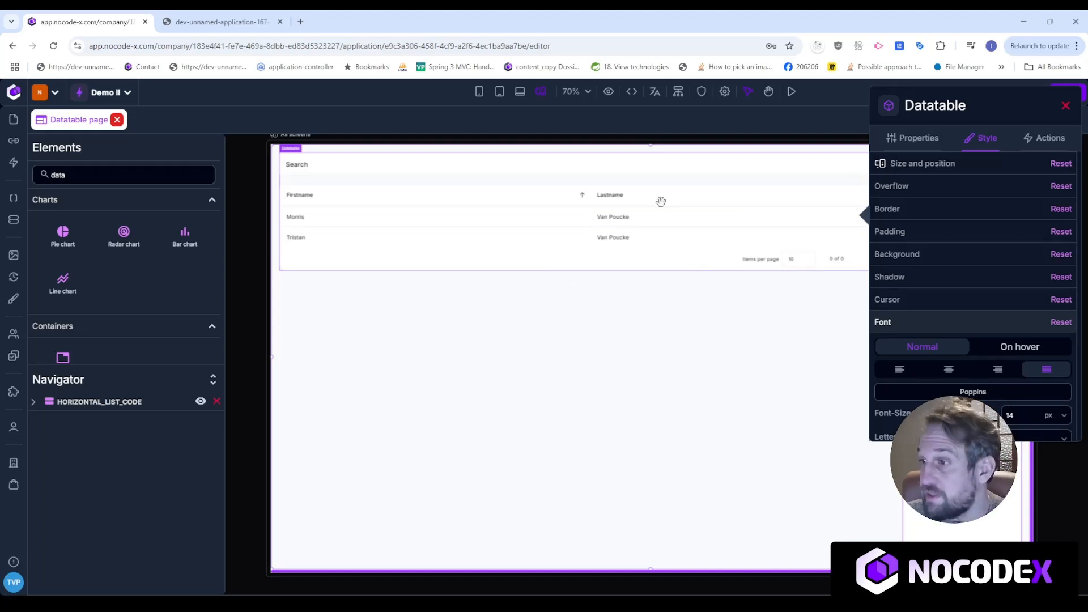
left_click(230, 17)
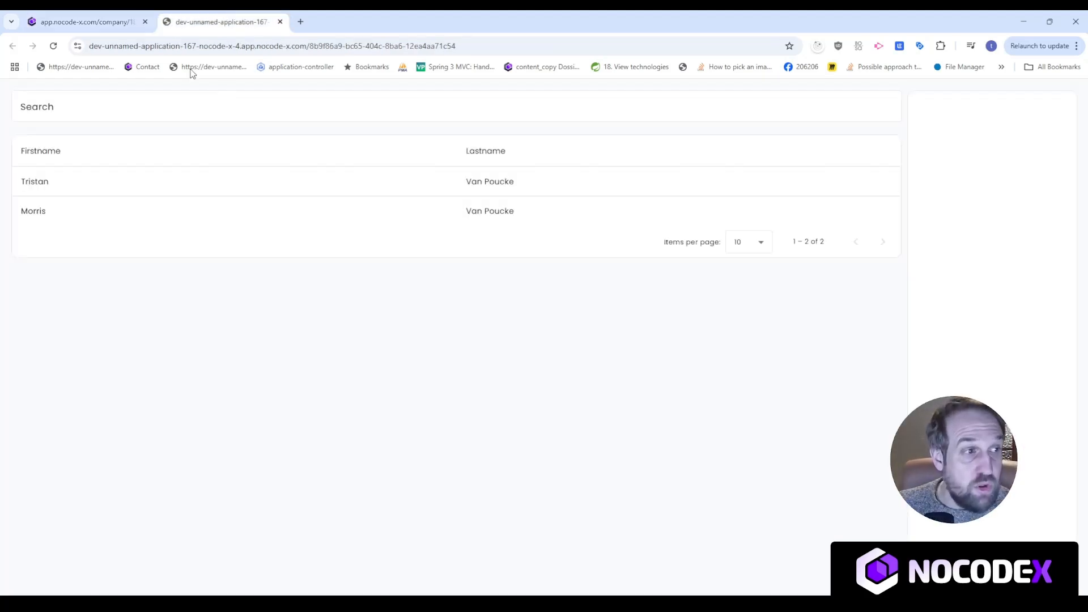
Reload the app preview, then in the editor close the Horizontal list panel and clear the element search.
left_click(54, 46)
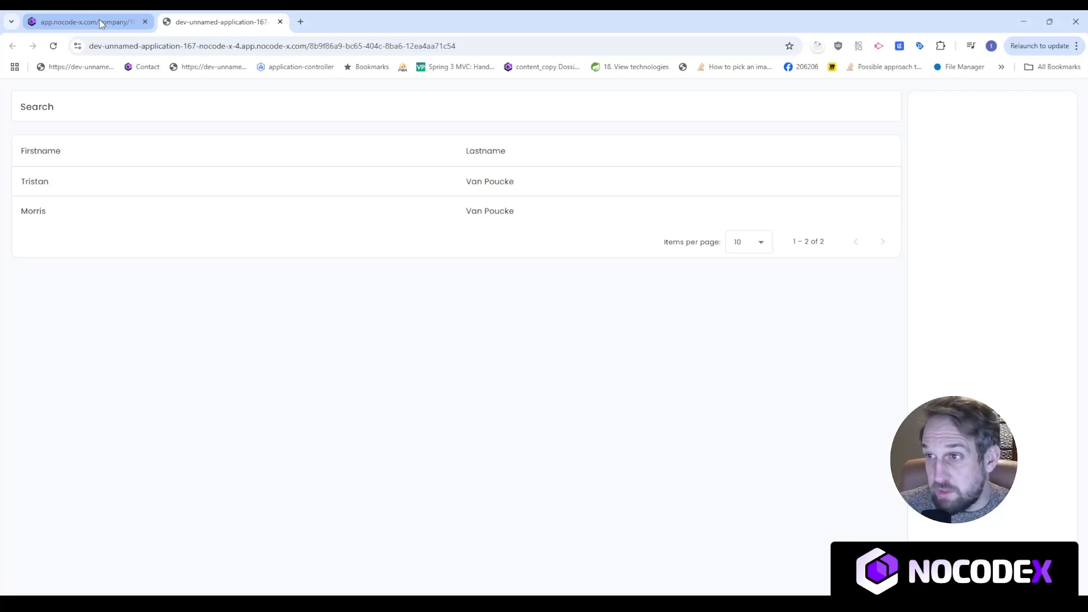
left_click(100, 22)
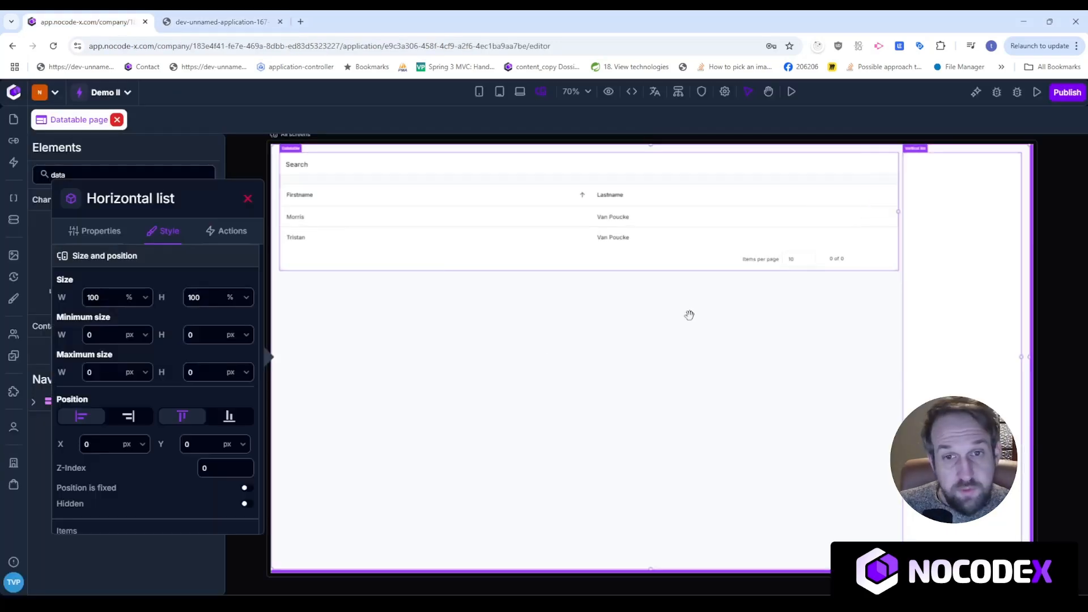
left_click(87, 175)
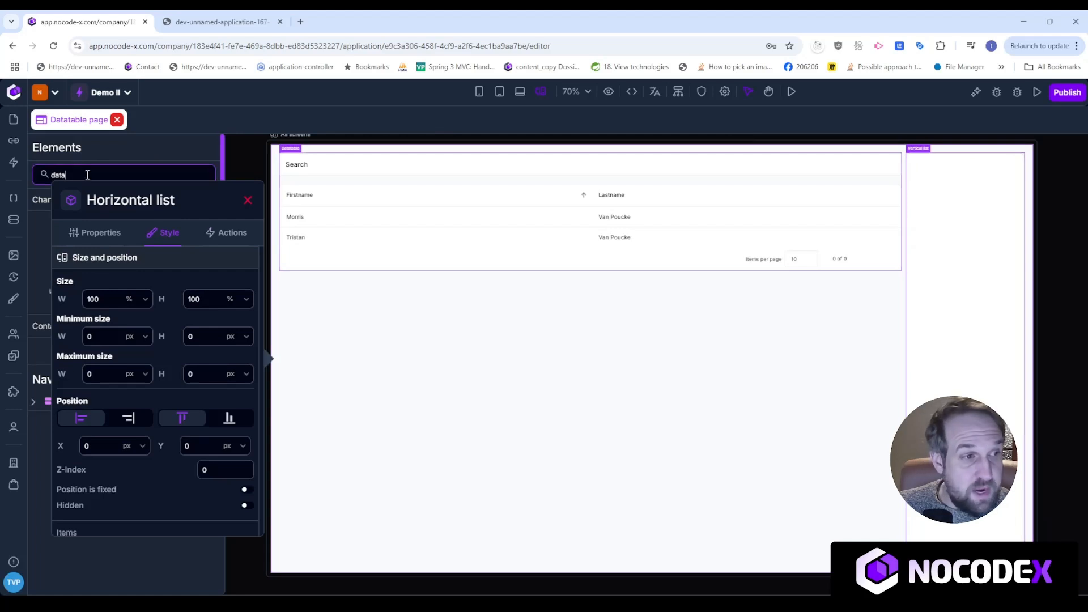
left_click(247, 202)
key("ctrl+a")
Search for 'button', drop a Button into the vertical list and label it Add column.
type("be")
key("BackSpace")
type("utt")
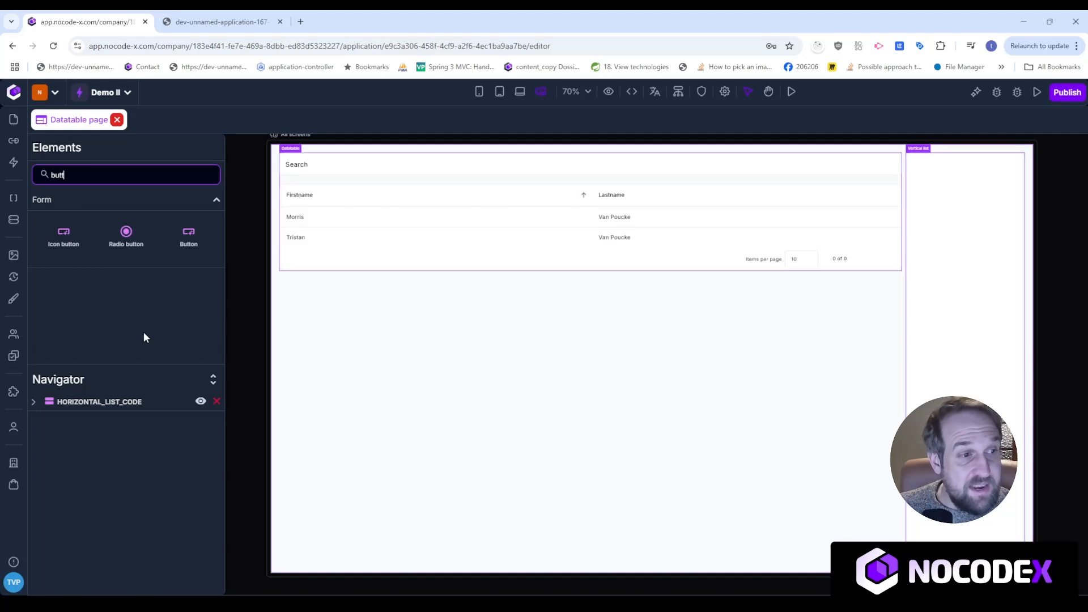
left_click_drag(188, 238, 952, 196)
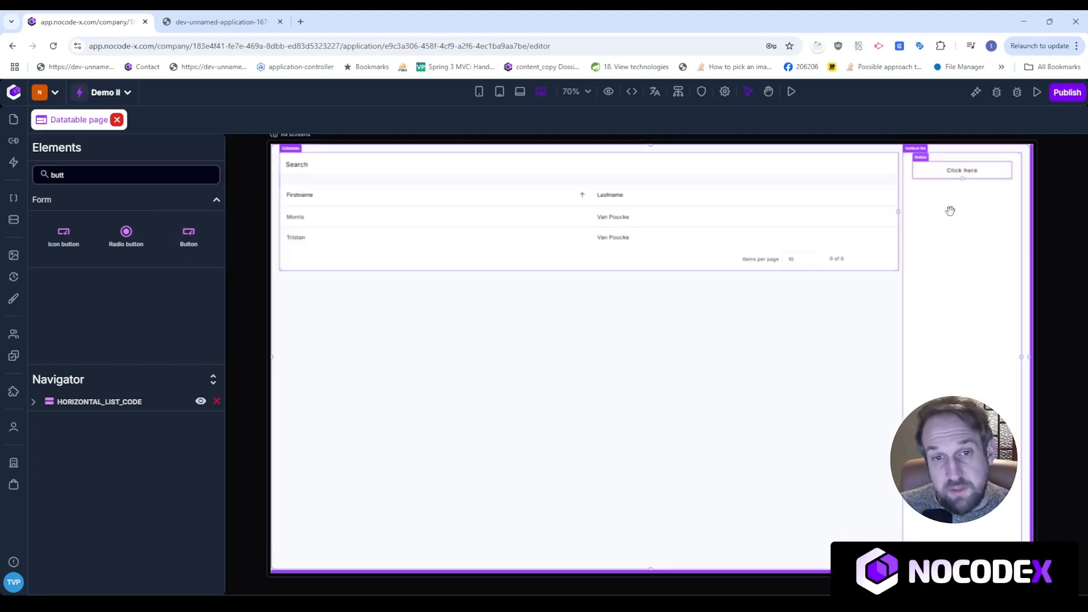
left_click(964, 176)
left_click(779, 226)
key("ctrl+a")
type("Add")
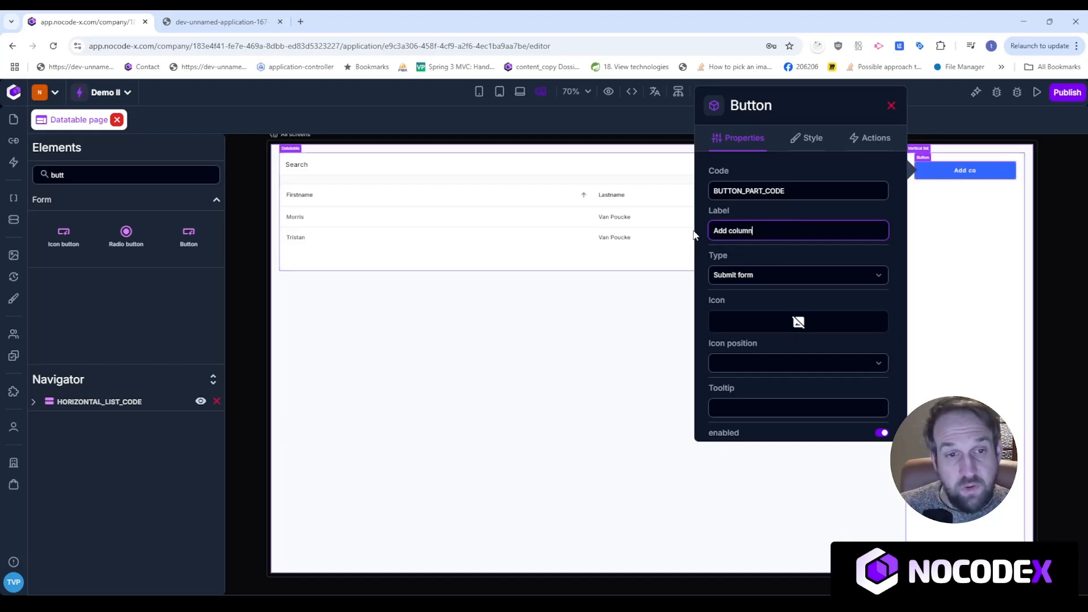
left_click(892, 106)
Add a second button below Add column labelled Enable filter.
left_click(615, 389)
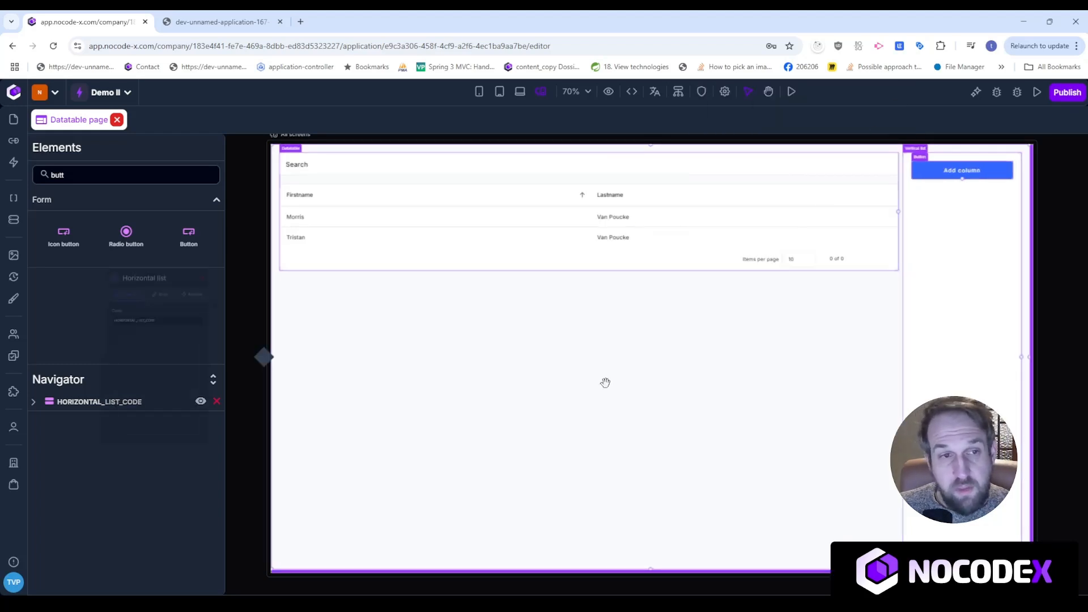
left_click(247, 200)
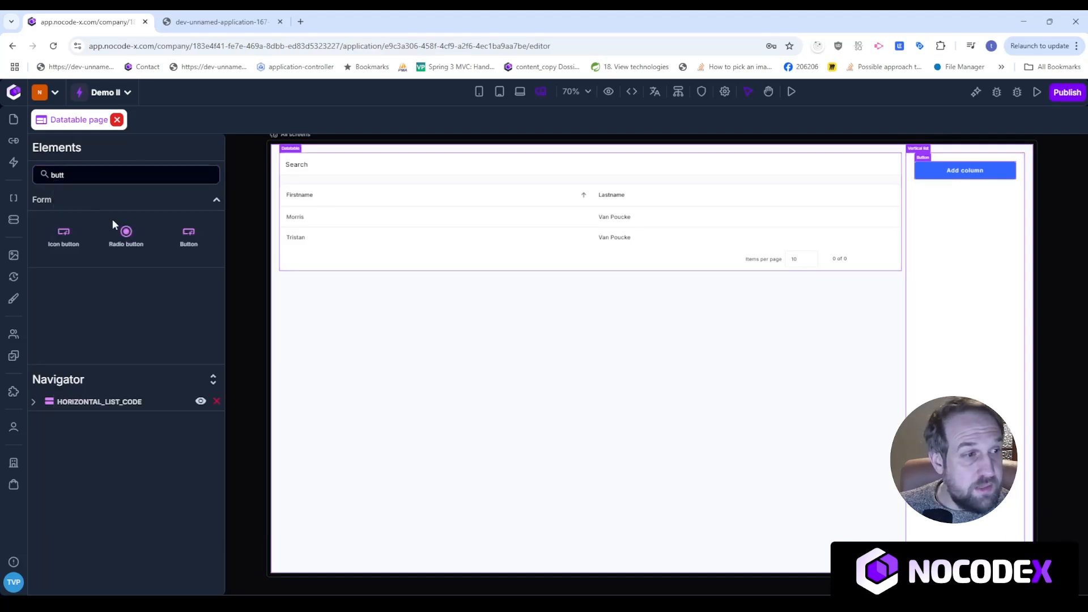
left_click_drag(189, 240, 973, 209)
left_click(979, 195)
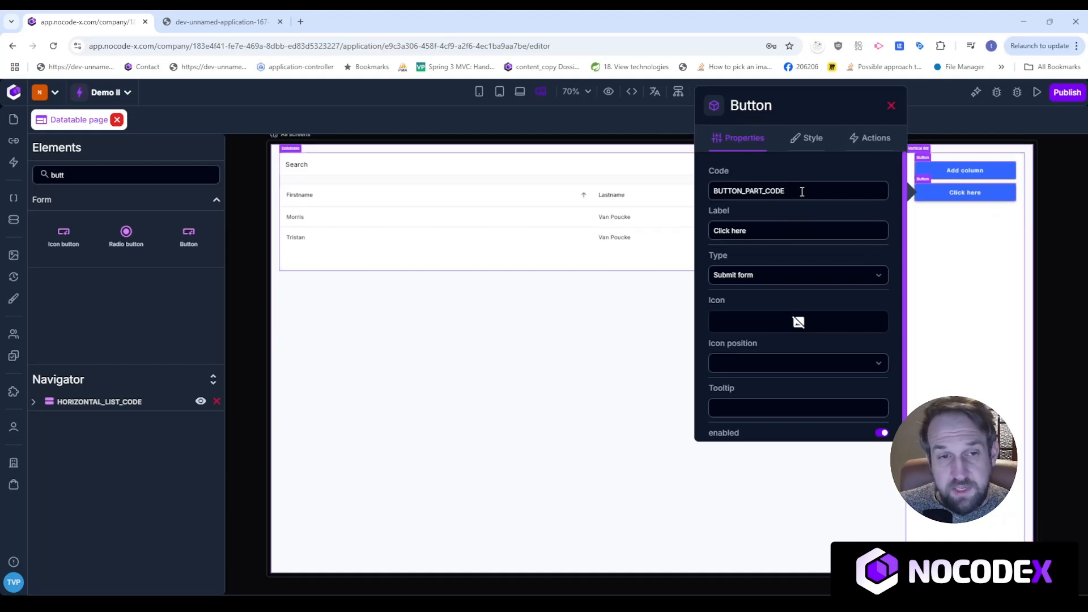
left_click_drag(751, 231, 709, 232)
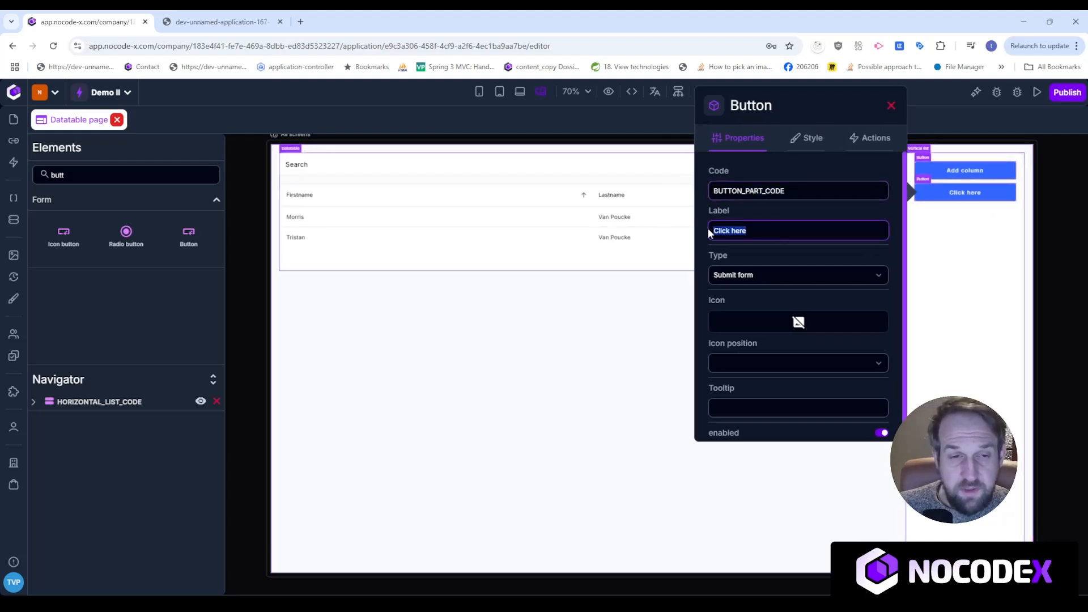
type("Enabler f")
key("BackSpace")
key("BackSpace")
key("BackSpace")
type("filter")
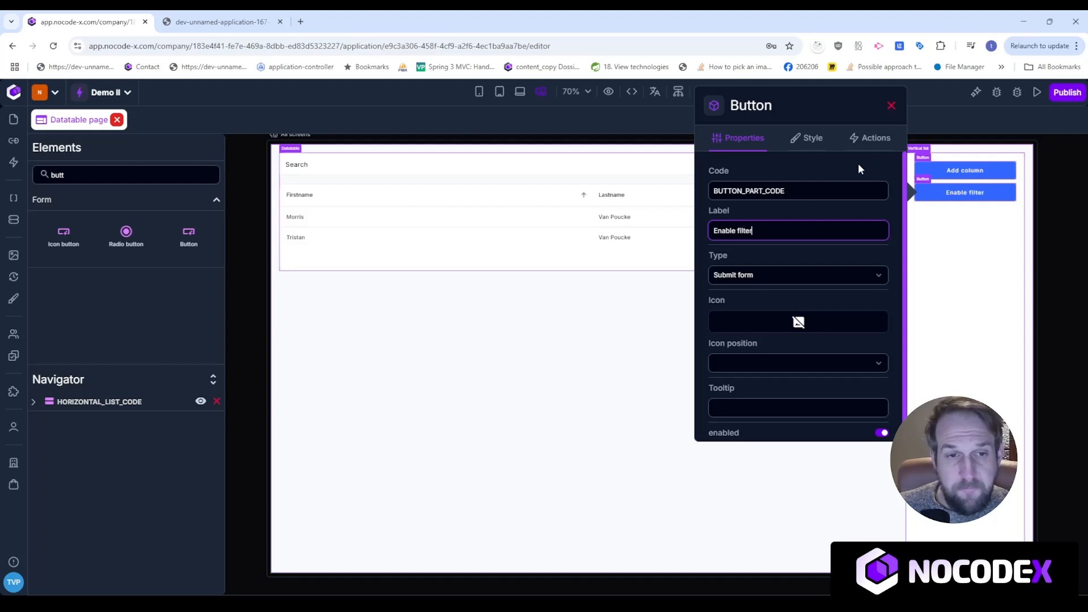
left_click(611, 445)
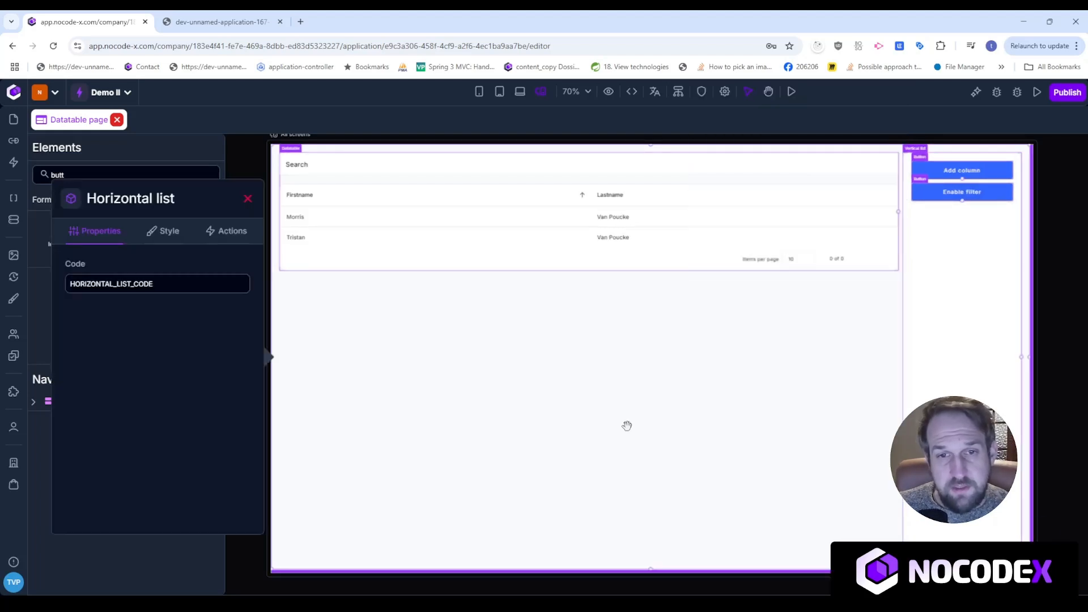
Add a button below Enable filter labelled Disable filter.
left_click(247, 200)
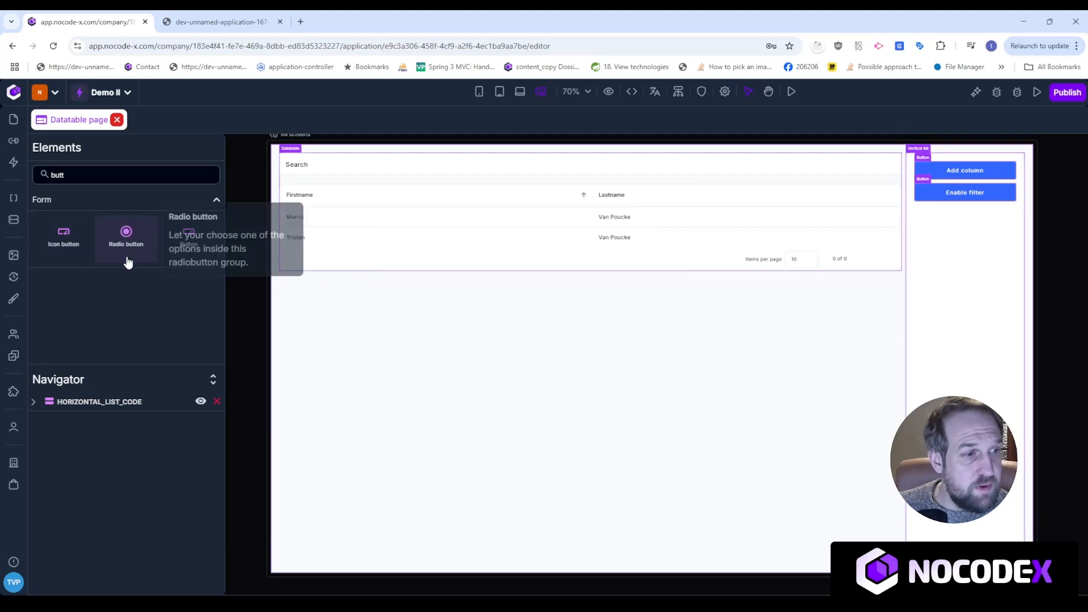
left_click_drag(189, 237, 962, 243)
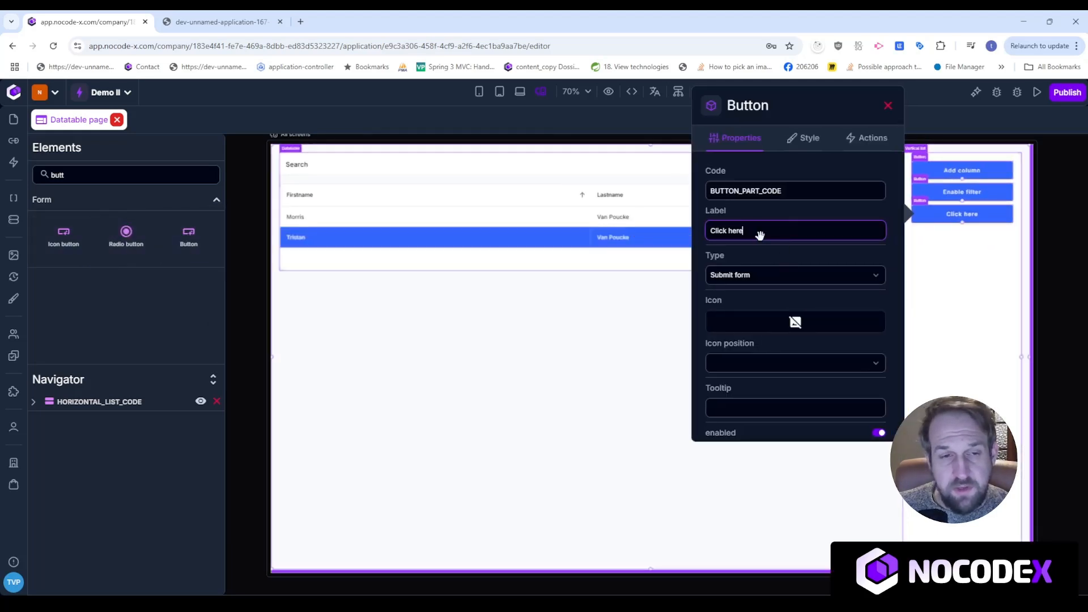
triple_click(768, 236)
type("Disable filter")
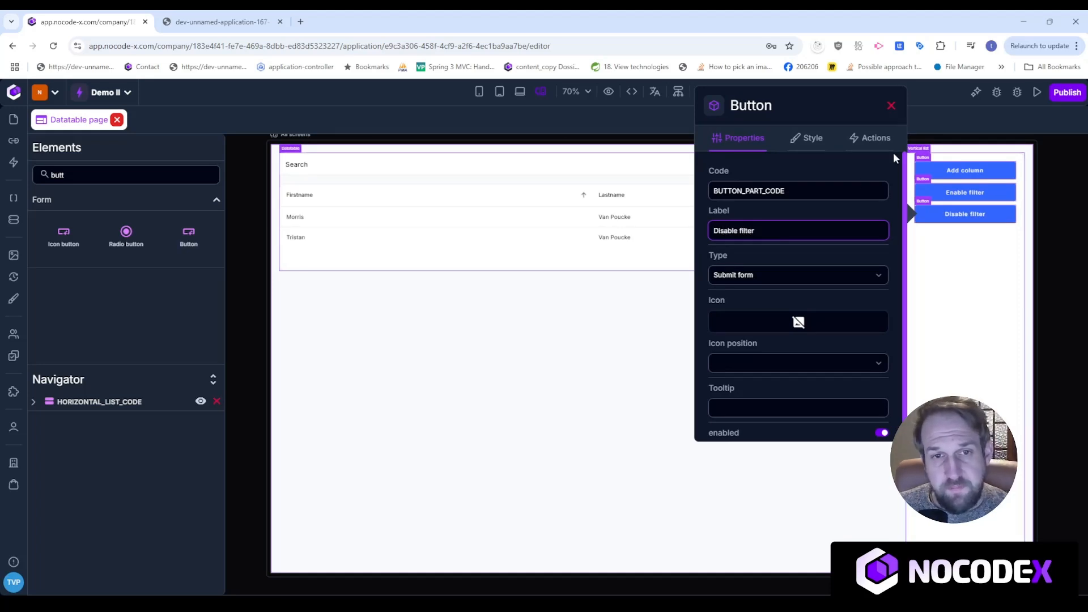
left_click(894, 105)
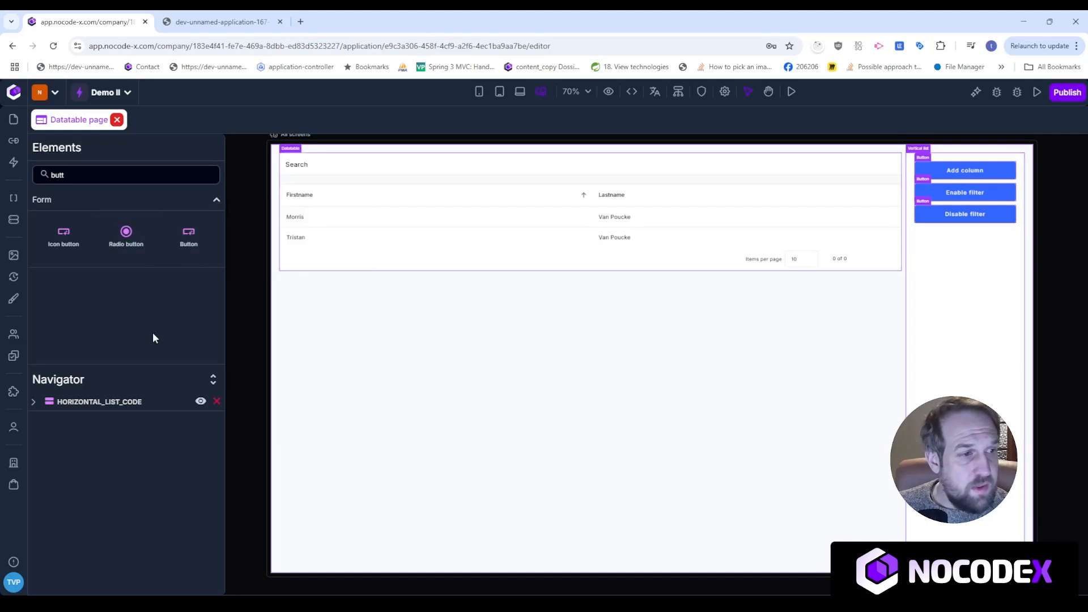
Add two more buttons labelled Enable paging and Disable paging.
left_click_drag(189, 236, 979, 250)
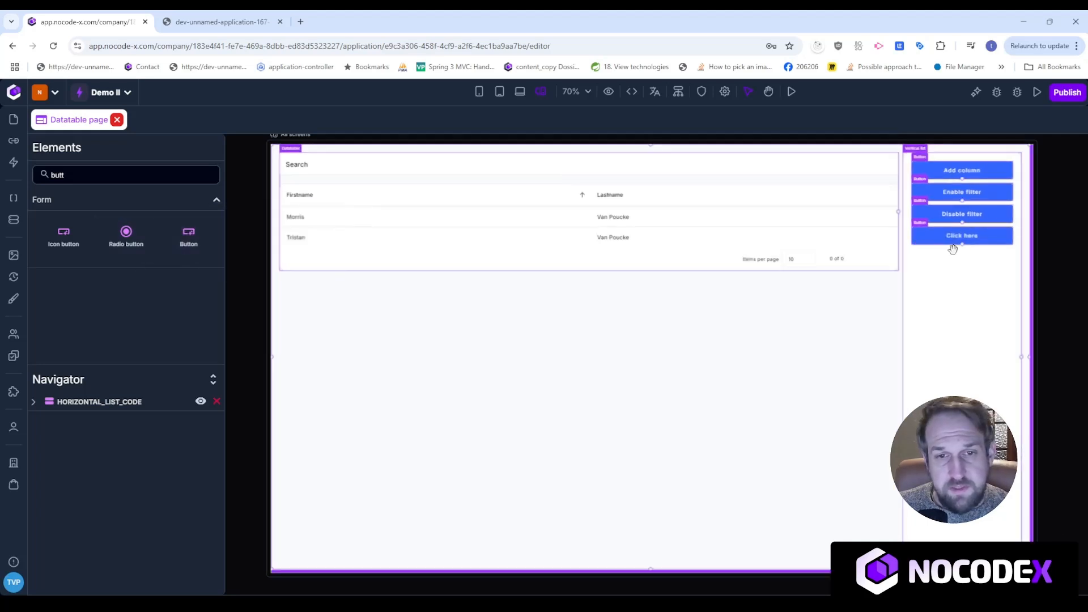
left_click_drag(749, 233, 691, 237)
type("Enable paging")
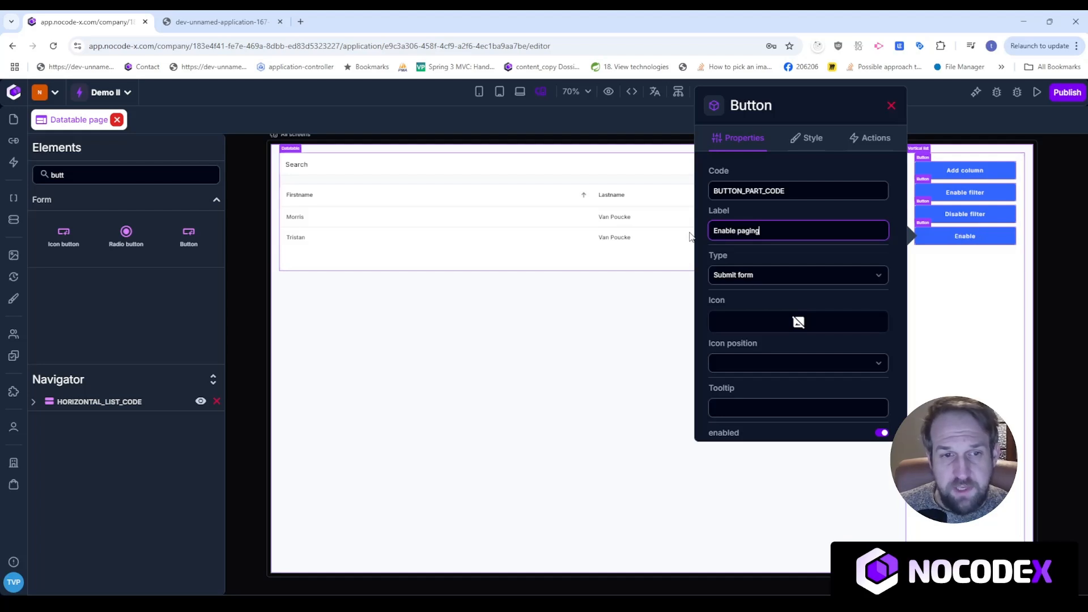
left_click_drag(183, 236, 945, 265)
left_click(767, 234)
left_click_drag(767, 234, 706, 236)
type("Dis")
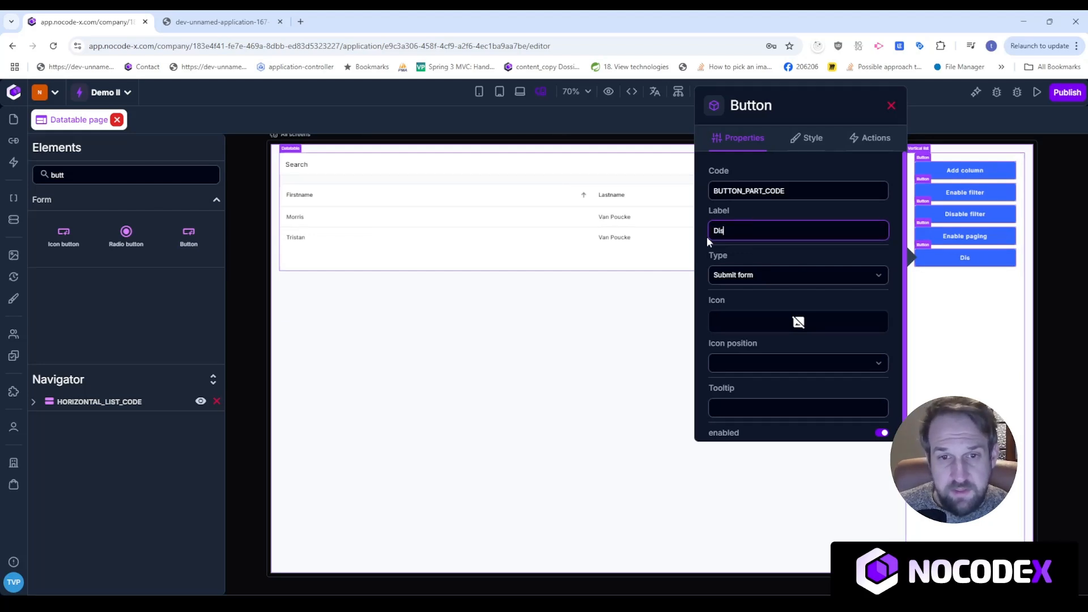
type("able paging")
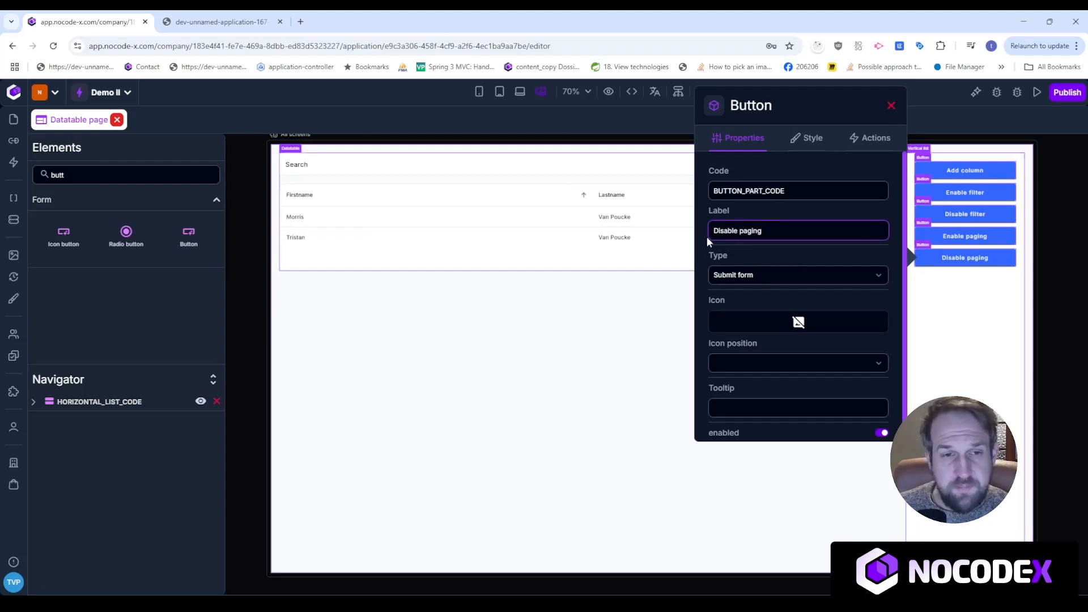
left_click(891, 106)
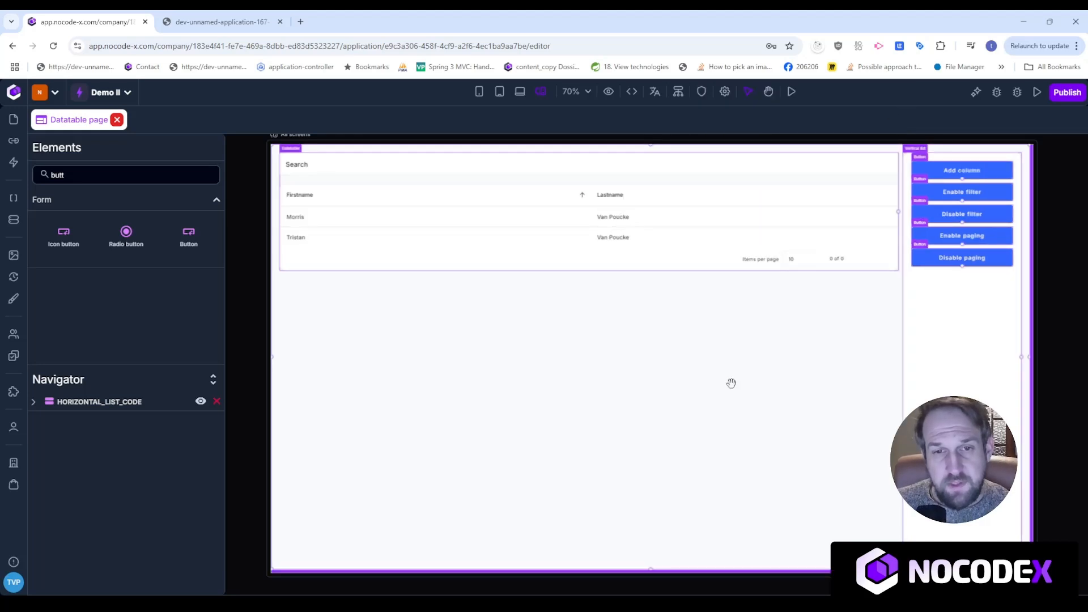
left_click(966, 169)
Create a new click action for Add column containing an 'Add column to datatable' step.
left_click(873, 138)
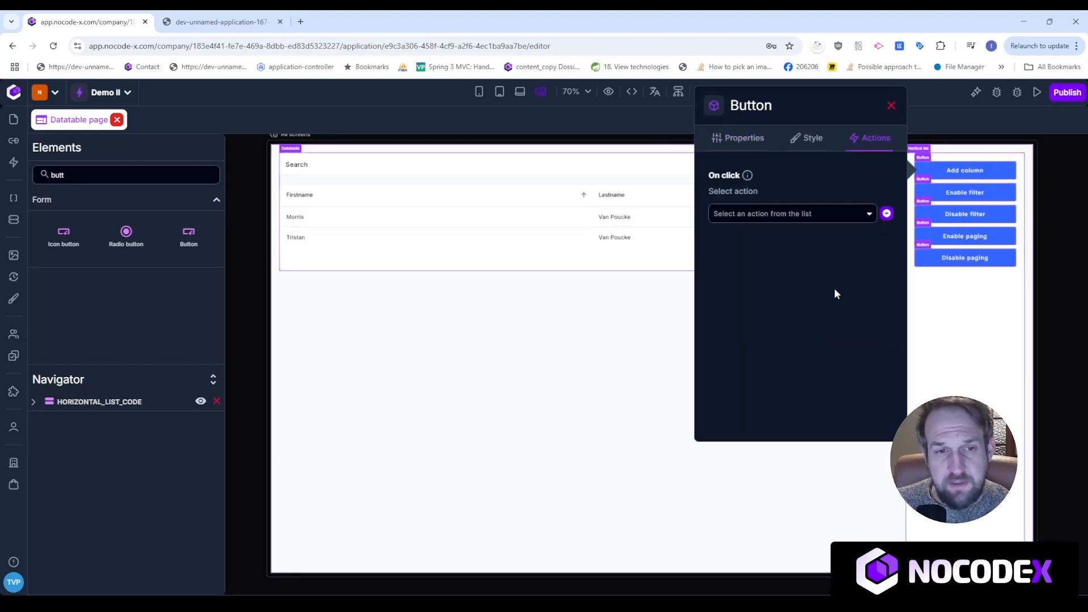
left_click(887, 214)
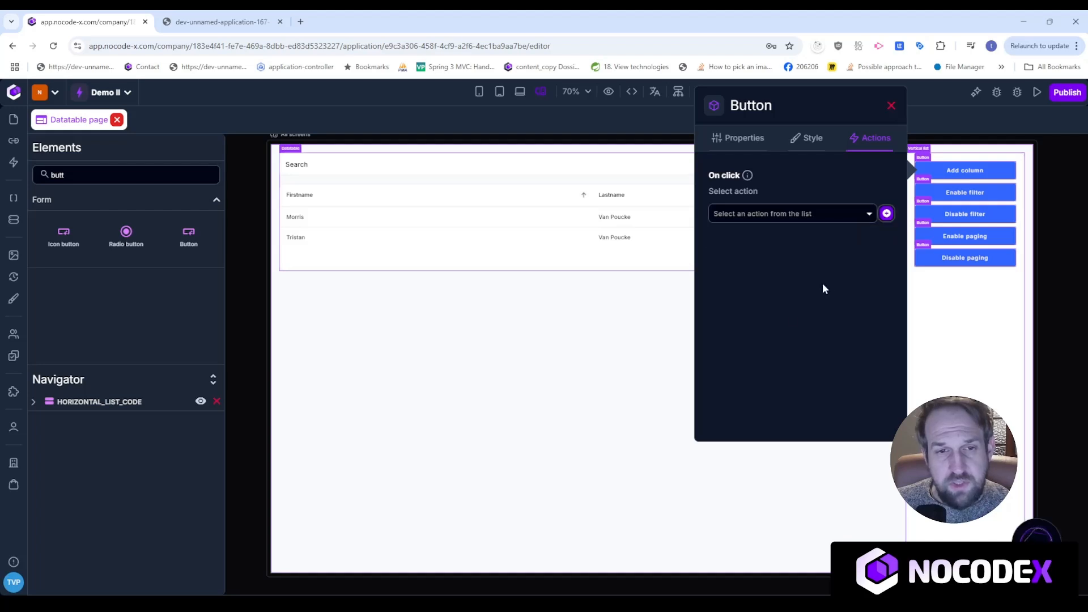
left_click(857, 241)
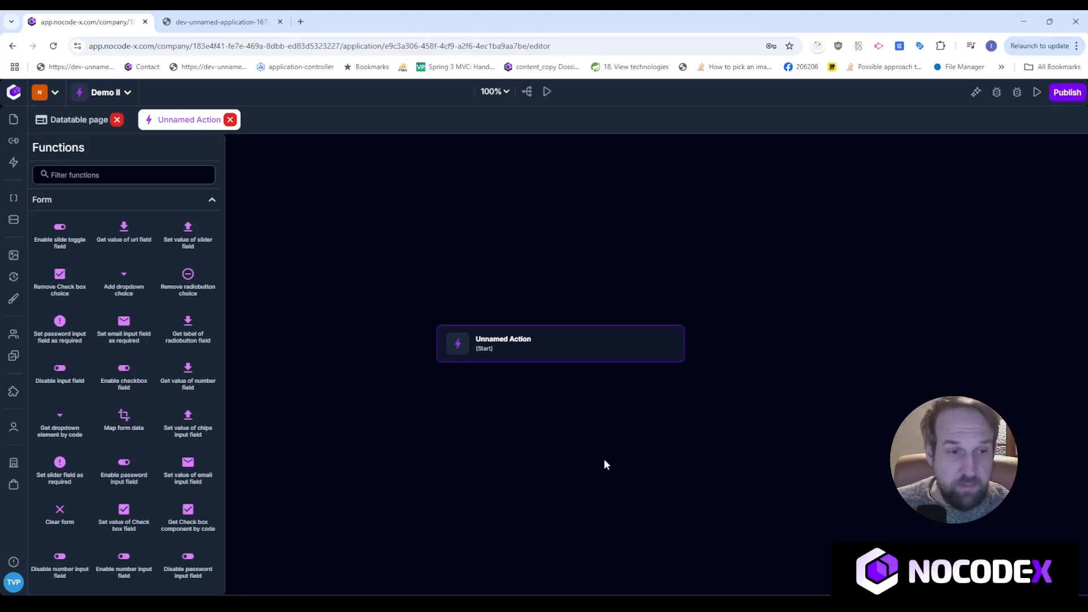
left_click(95, 176)
type("dat")
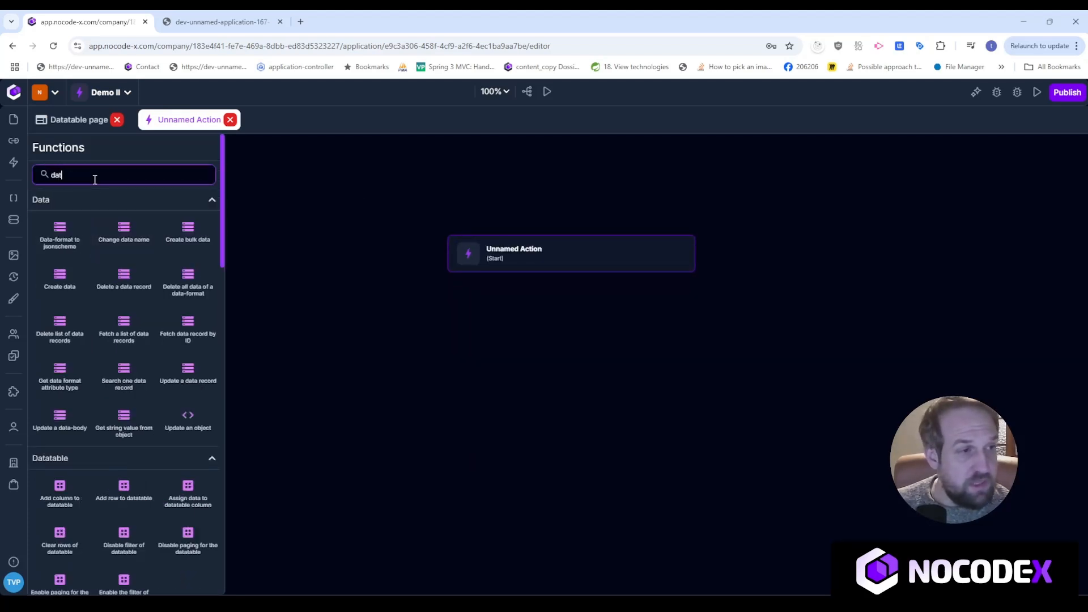
type("a table")
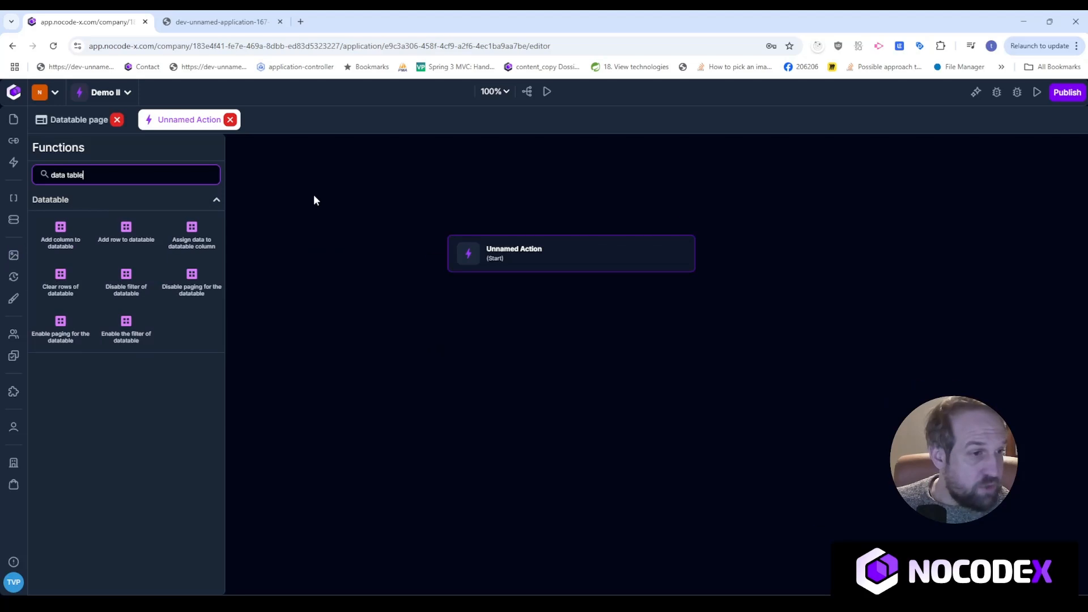
left_click_drag(191, 277, 571, 321)
Target DATATABLE_CODE with code EMAIL, label Email and Visible on, then view the preview.
left_click(778, 292)
left_click(773, 324)
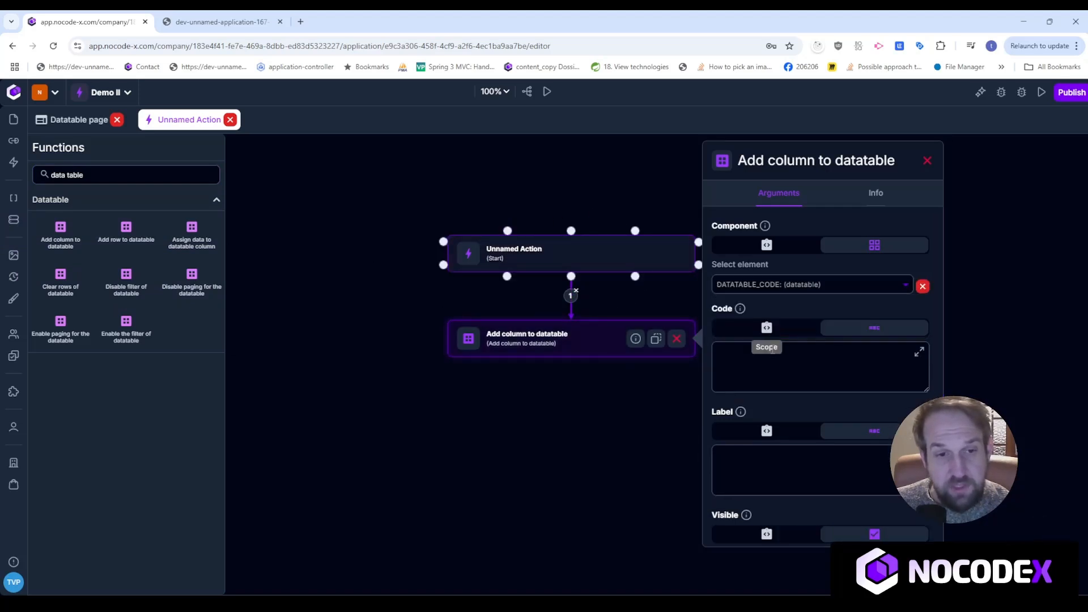
mouse_move(753, 313)
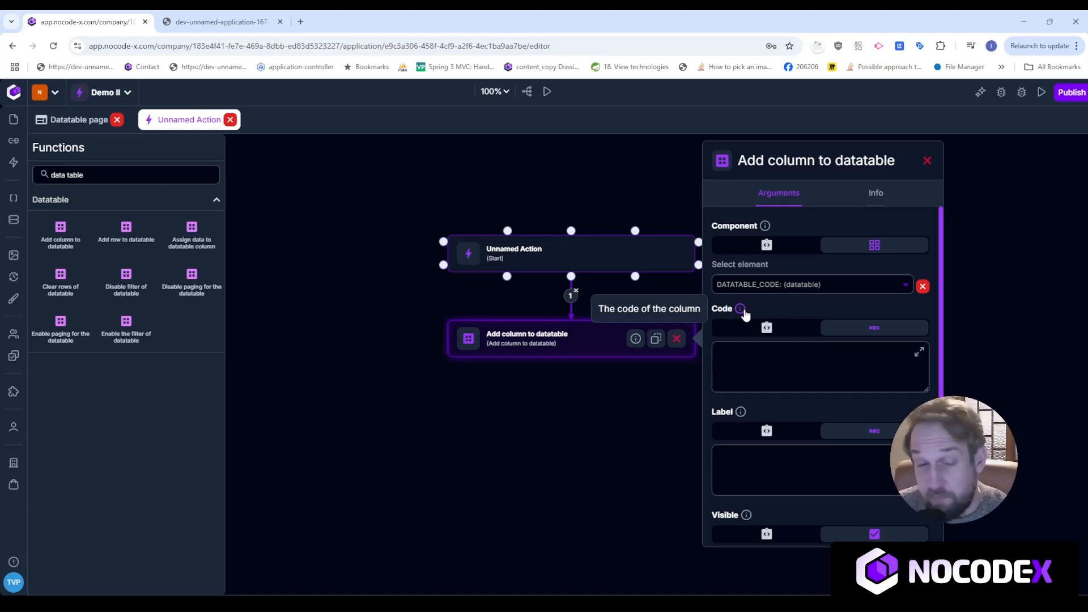
left_click(774, 355)
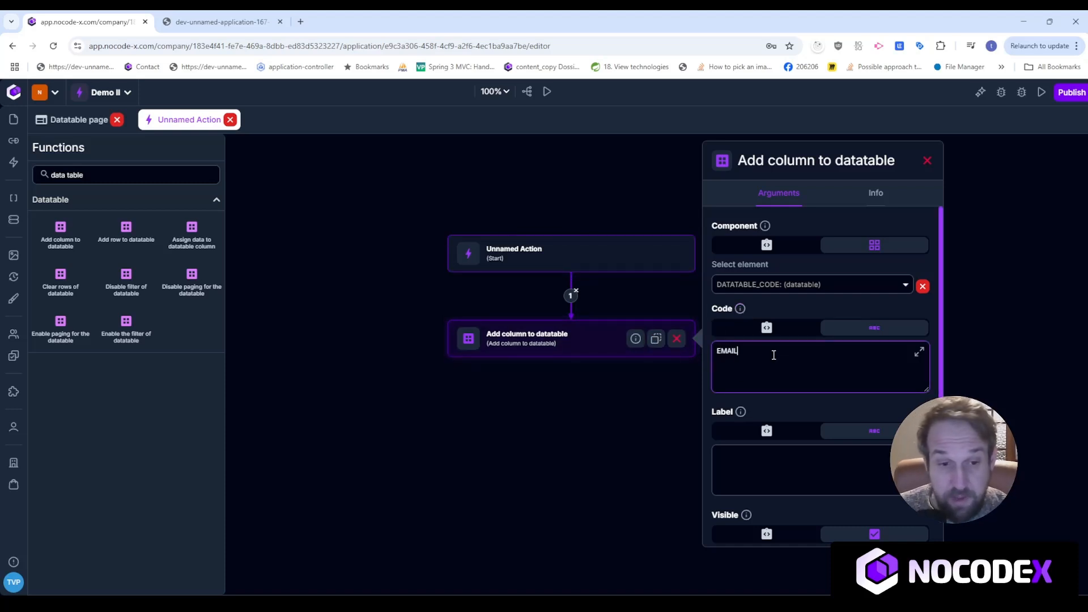
scroll(774, 355, "down", 1)
left_click(754, 439)
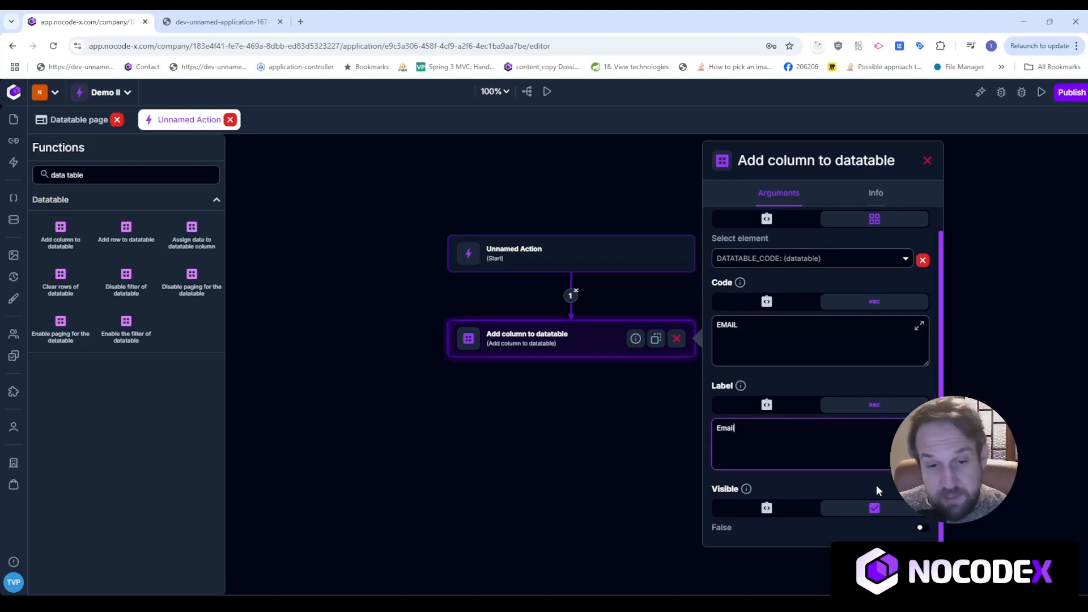
left_click(922, 528)
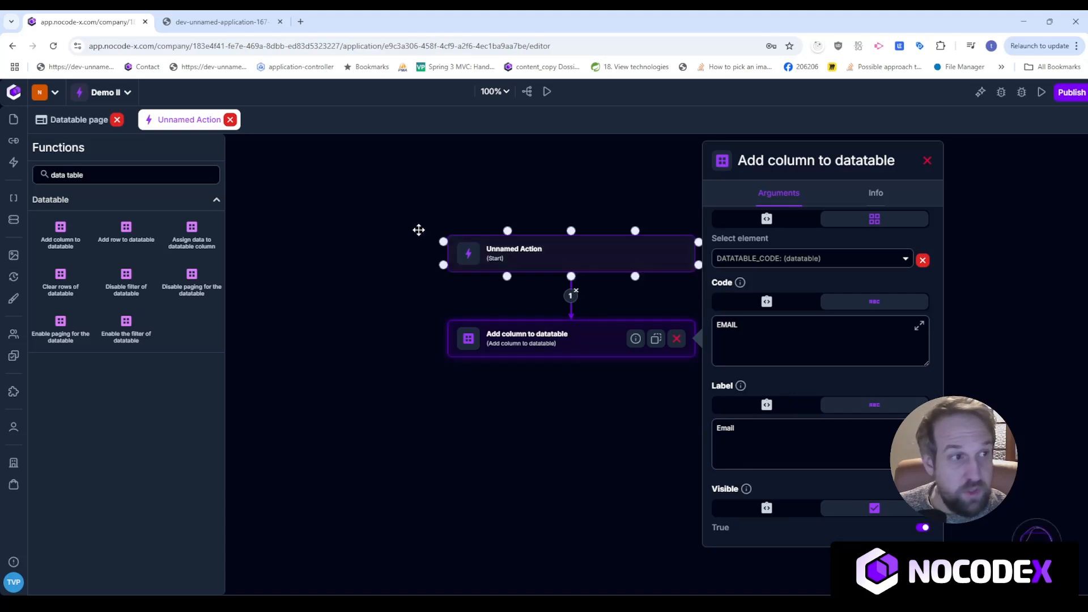
left_click(243, 16)
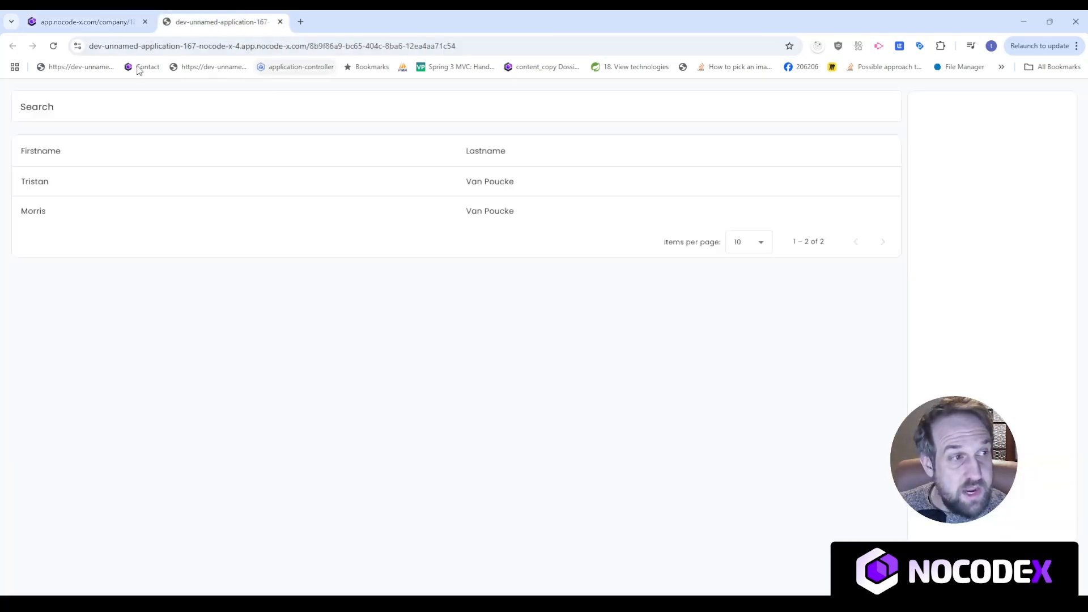
Reload the preview, press Add column to get an empty Email column, then reopen the Datatable page editor.
left_click(53, 46)
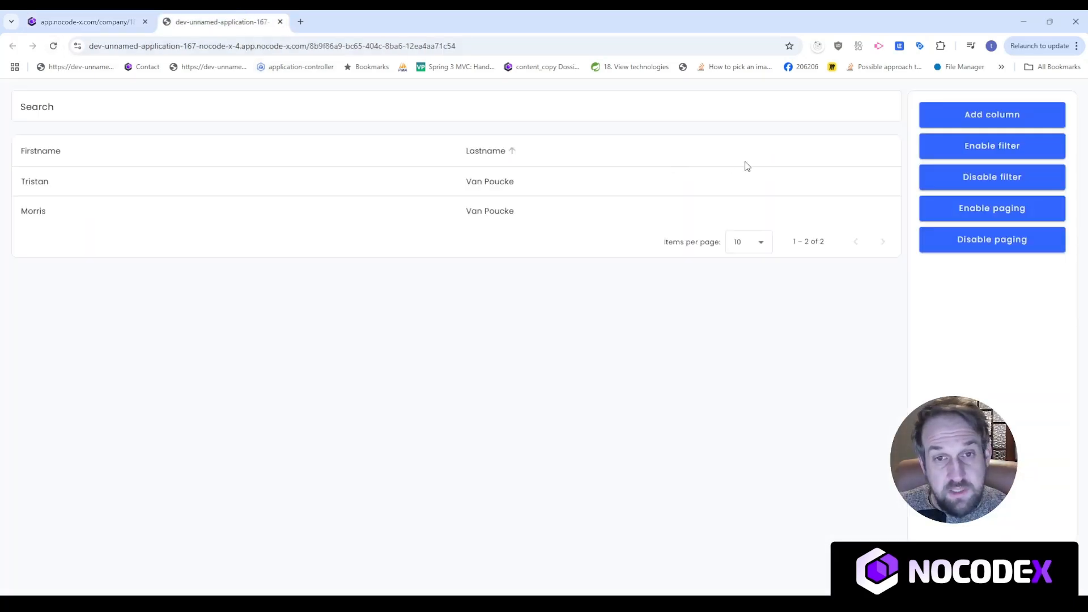
left_click(936, 120)
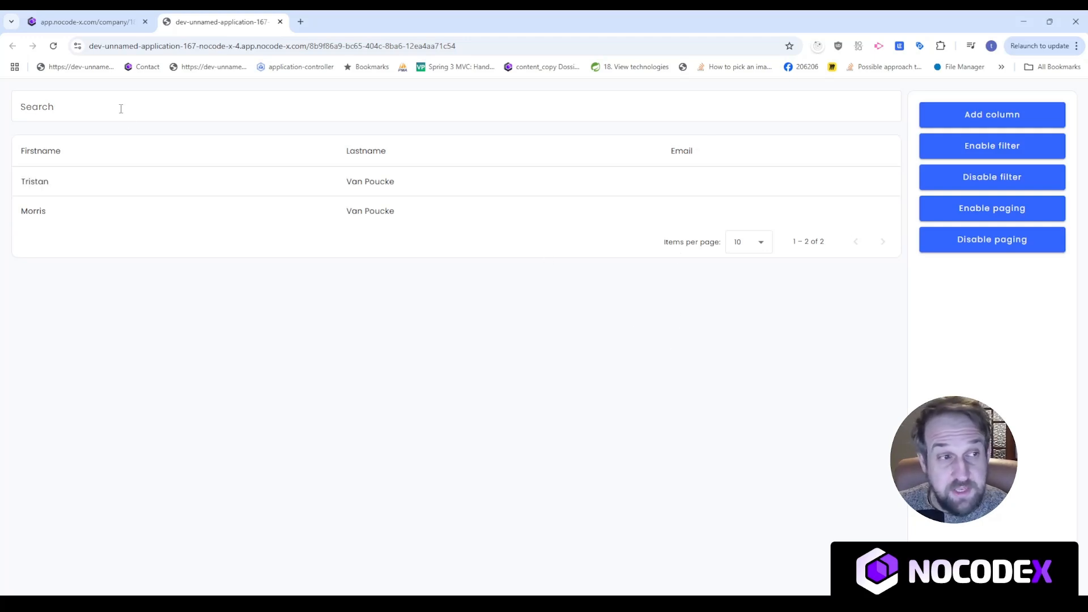
left_click(79, 21)
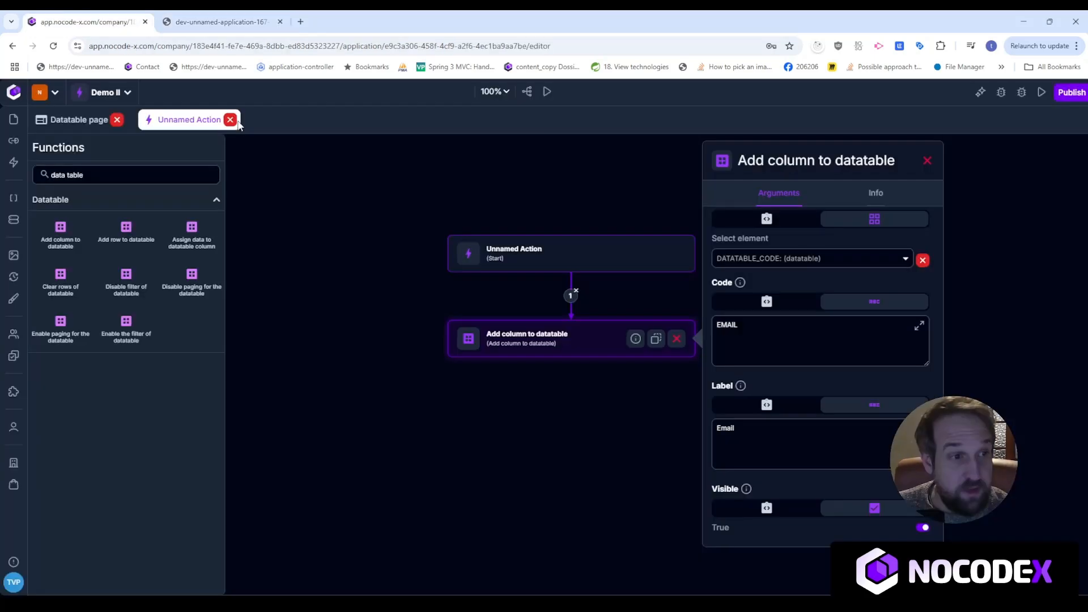
left_click(74, 119)
left_click(250, 21)
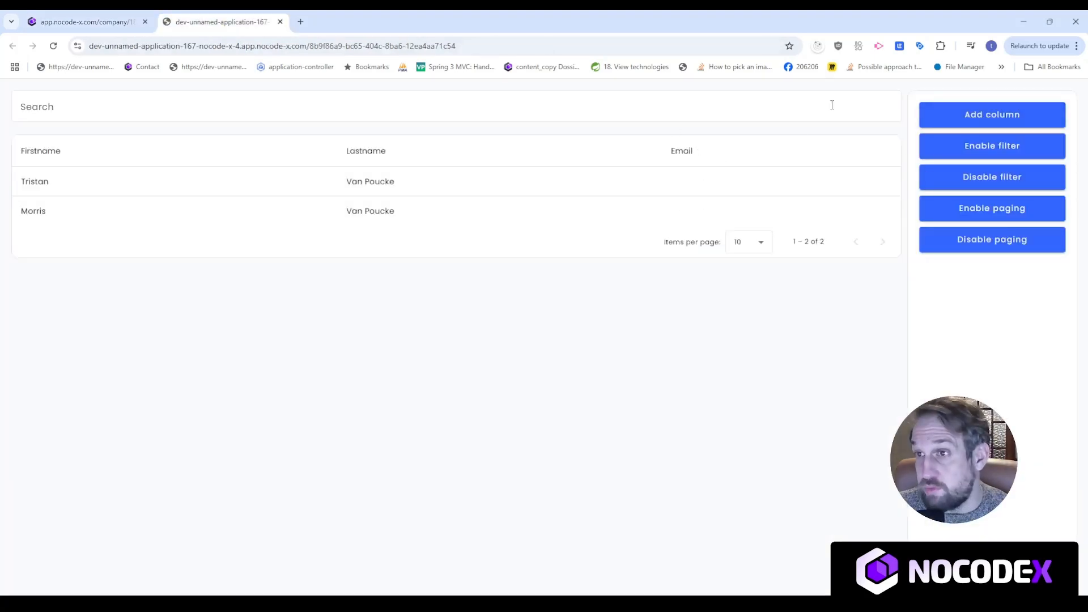
left_click(85, 22)
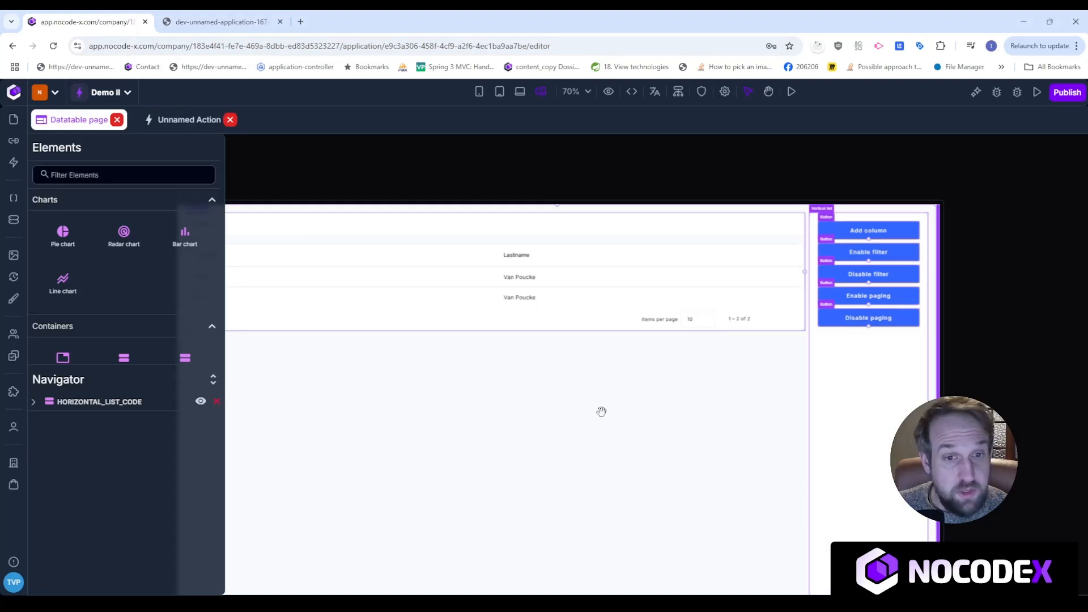
Give Enable filter a new click action whose 'Enable the filter of datatable' step targets DATATABLE_CODE.
left_click(889, 251)
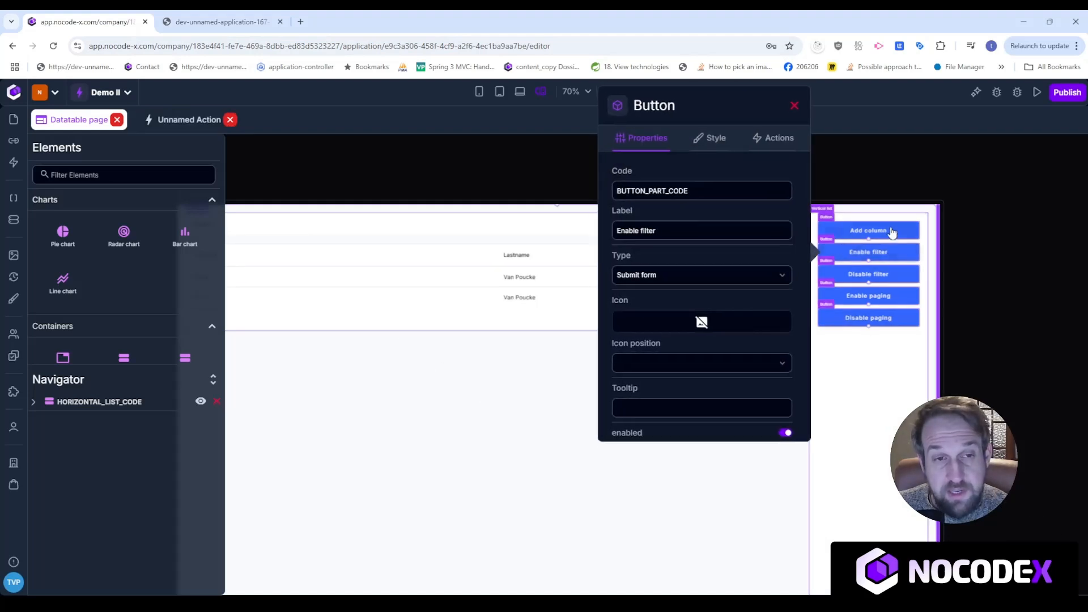
left_click(771, 139)
left_click(793, 216)
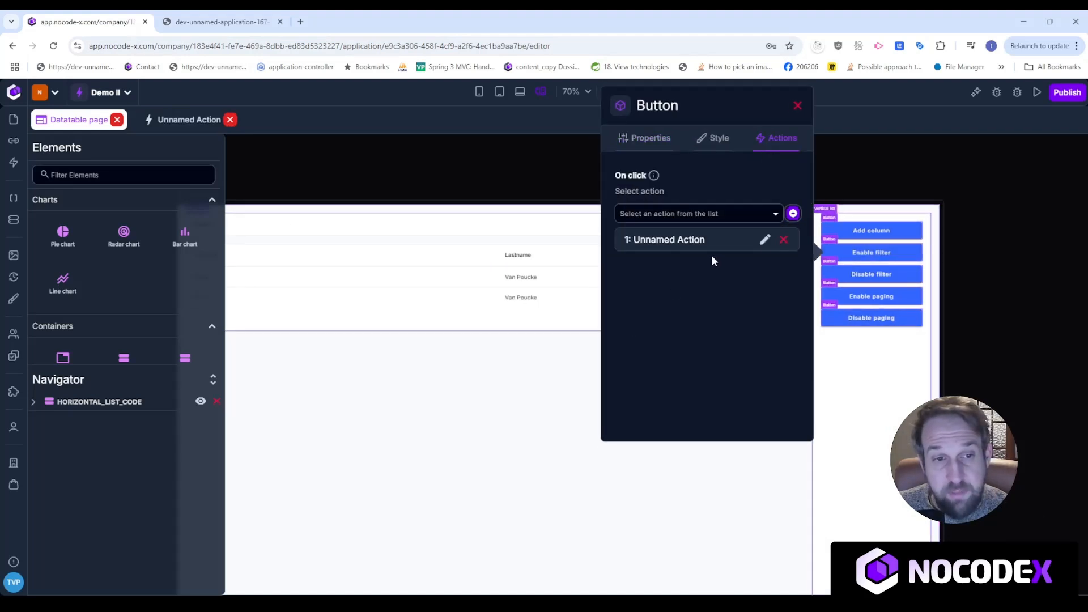
left_click(766, 240)
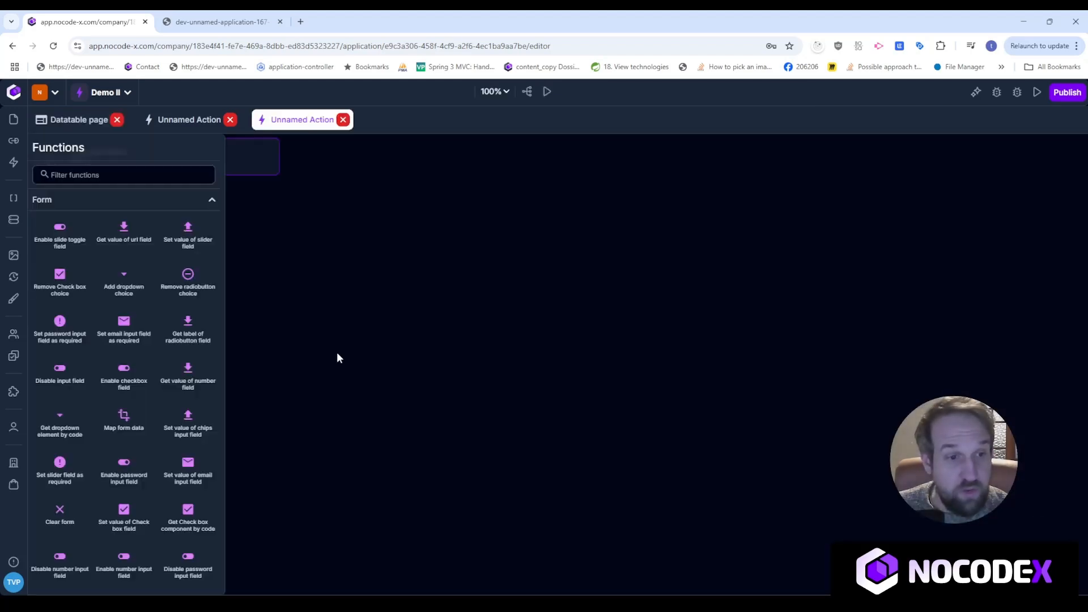
left_click(85, 177)
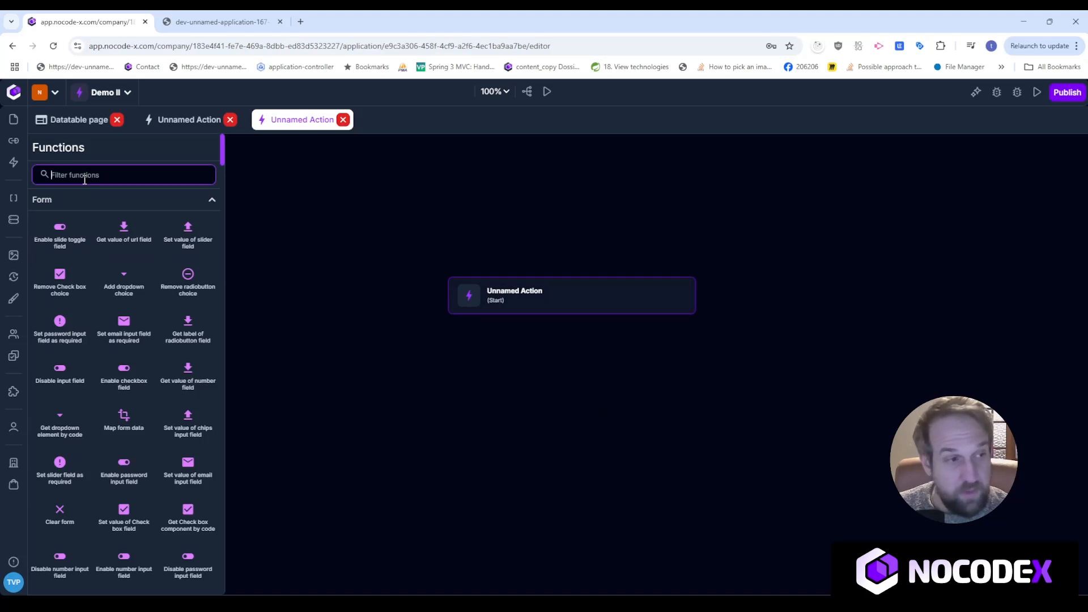
type("data table")
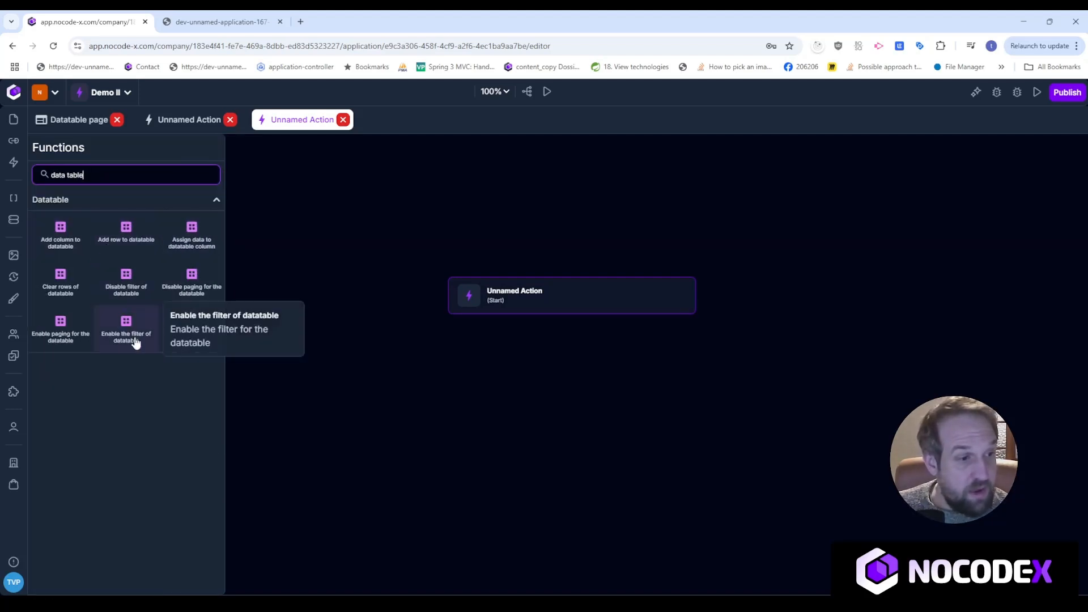
left_click_drag(128, 339, 544, 366)
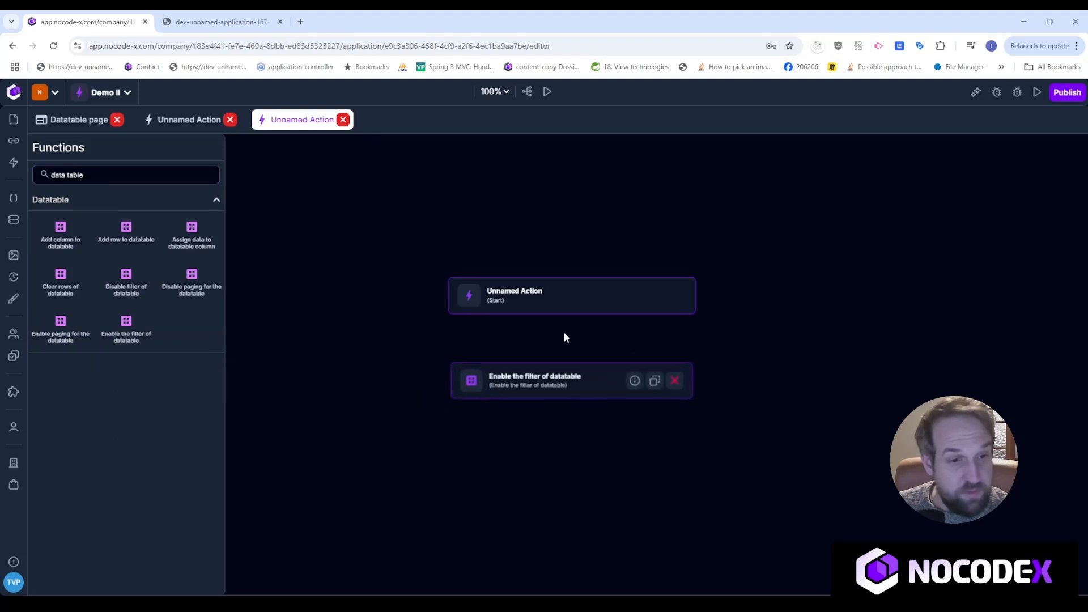
left_click_drag(561, 318, 570, 363)
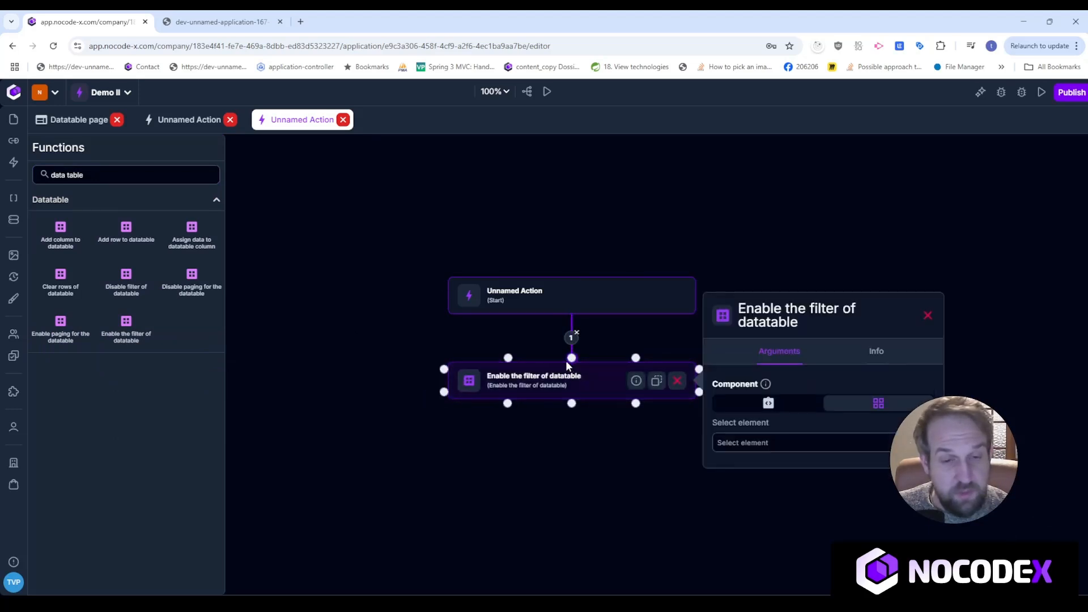
left_click(847, 454)
left_click(843, 483)
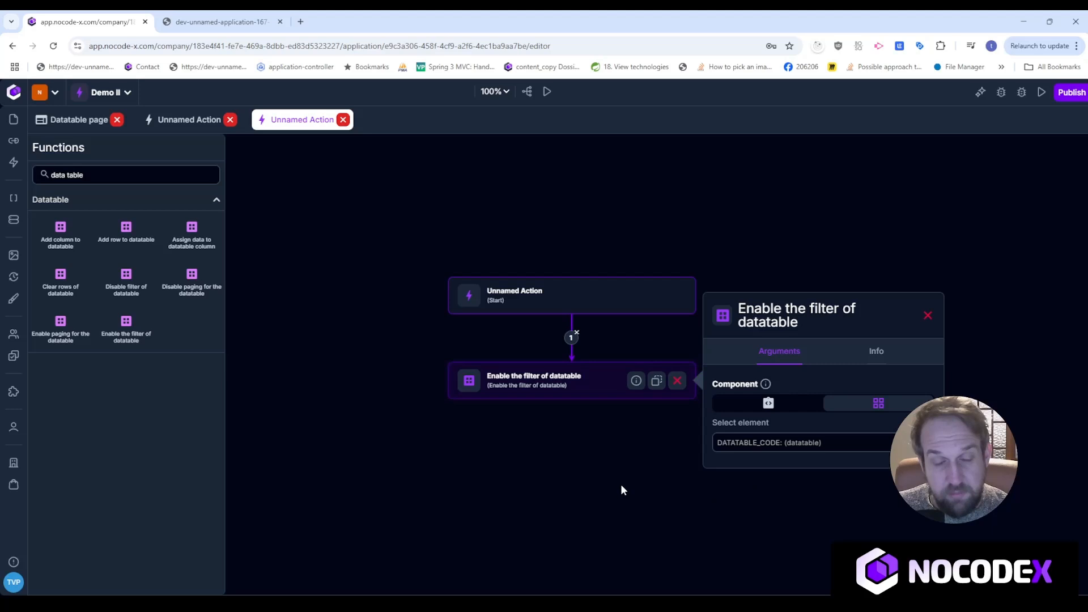
left_click(928, 315)
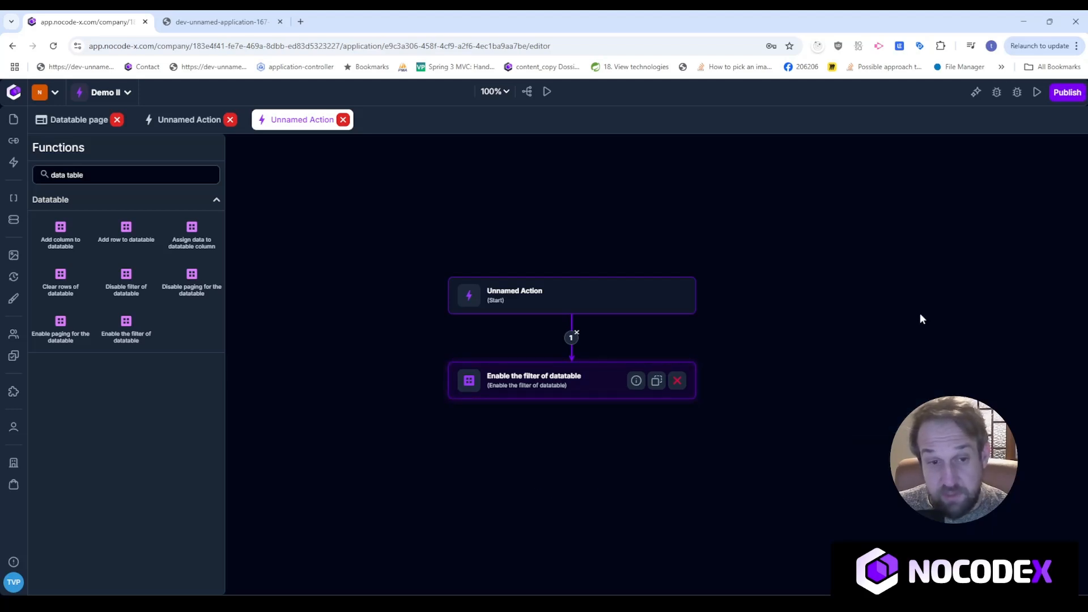
After checking the preview, create a new click action on the Disable filter button.
left_click(221, 21)
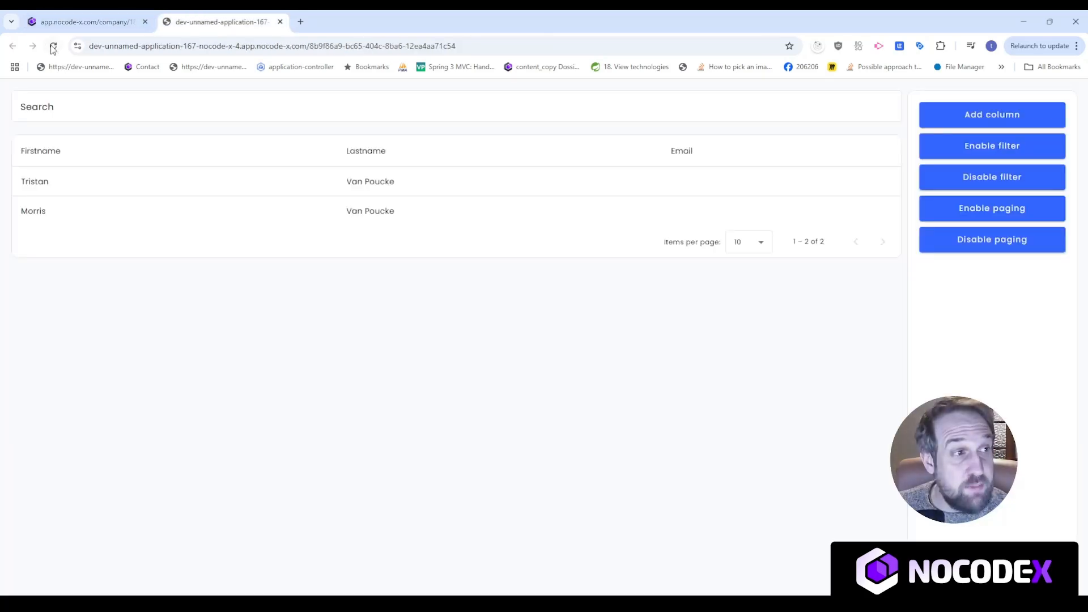
left_click(83, 22)
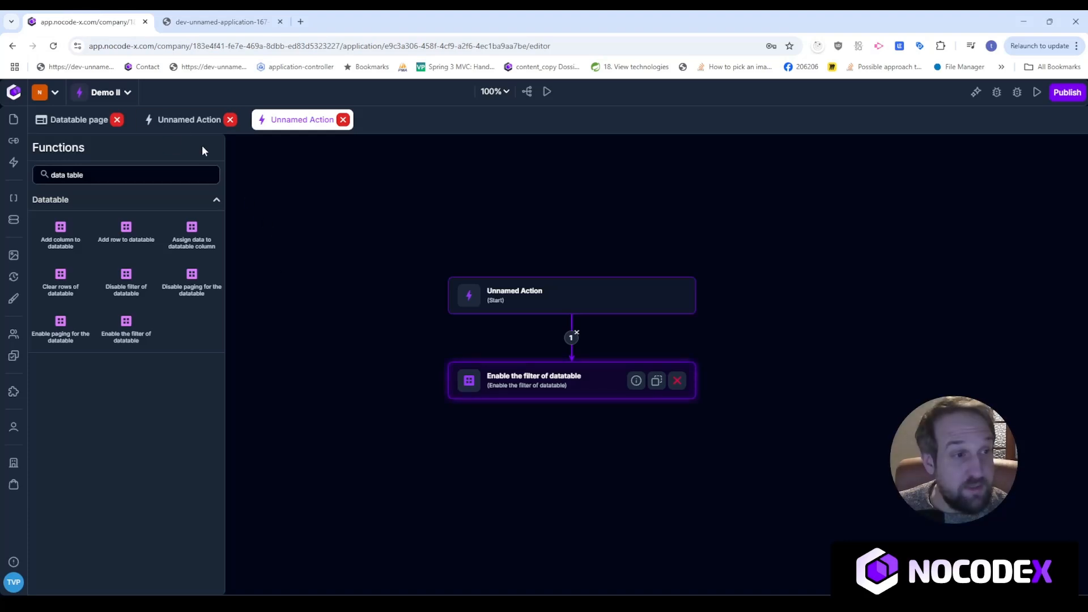
left_click(71, 121)
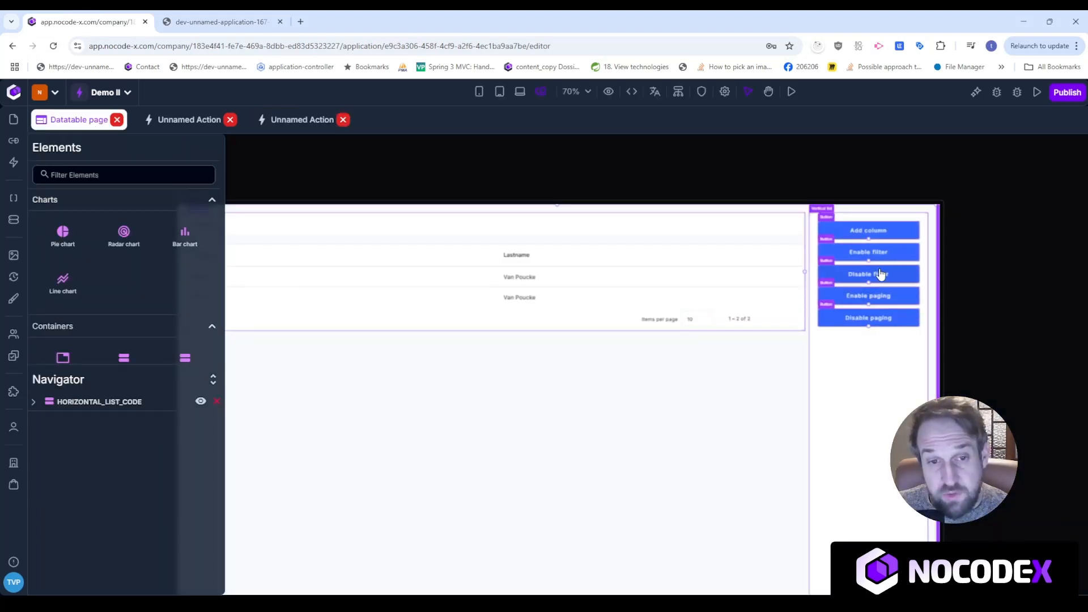
left_click(880, 274)
left_click(778, 148)
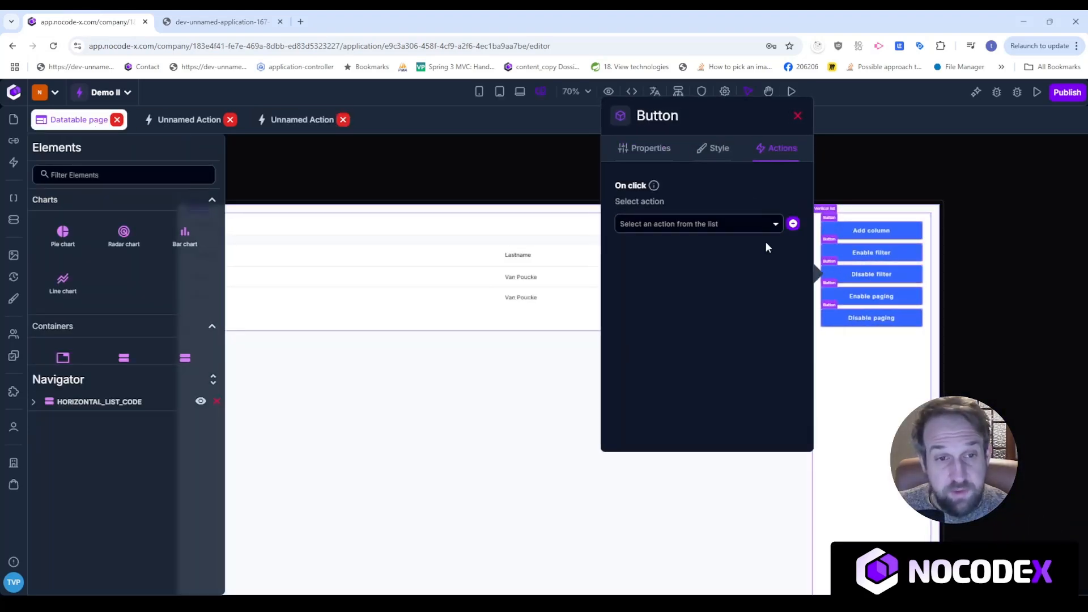
left_click(793, 224)
left_click(764, 253)
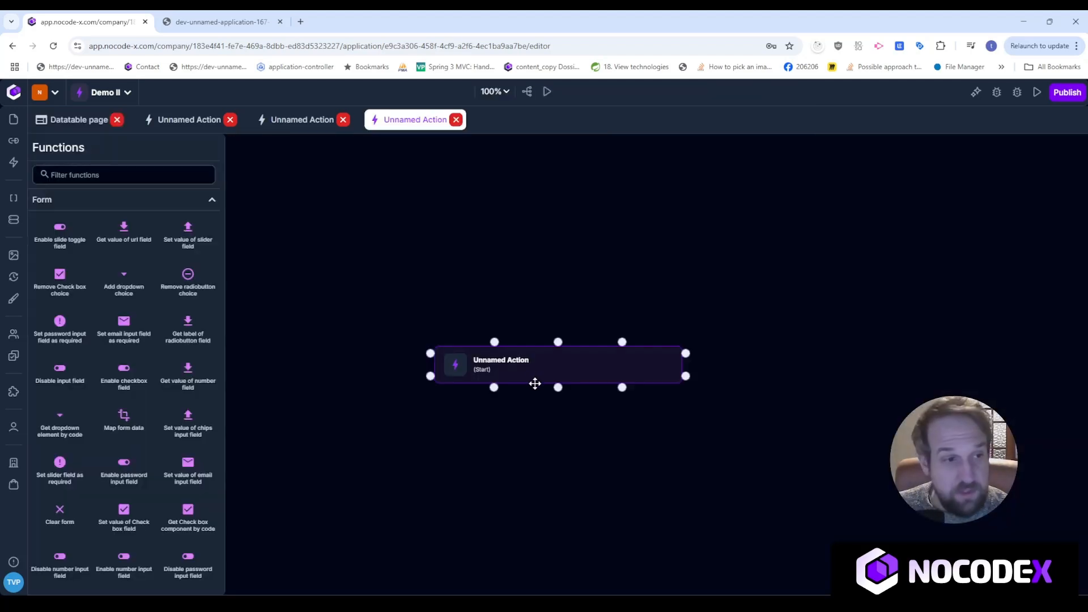
Add a 'Disable filter of datatable' step linked from Start, targeting DATATABLE_CODE.
left_click(135, 178)
type("datatab")
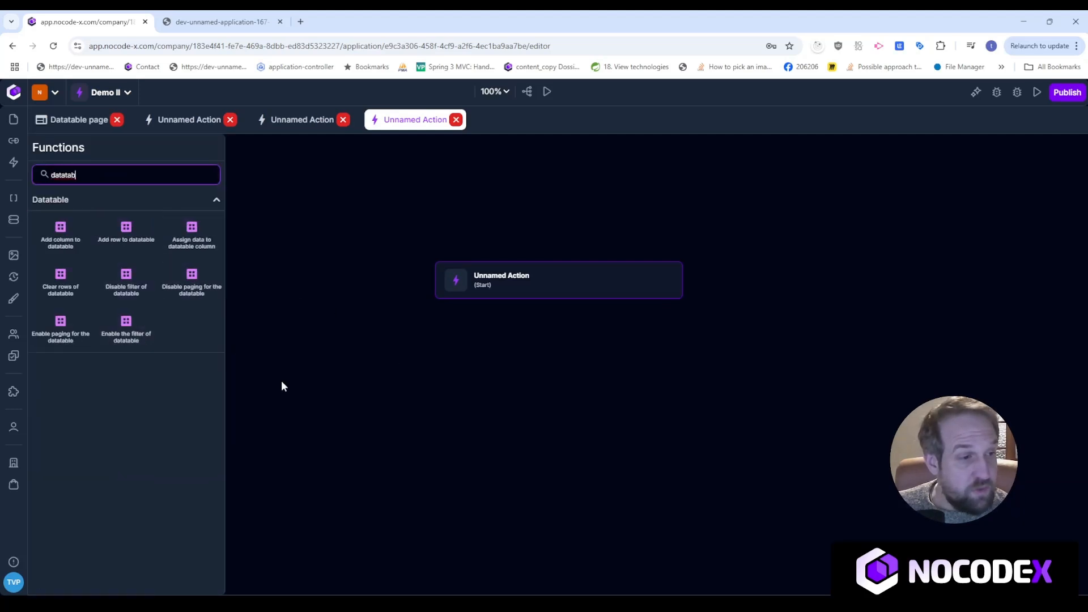
left_click_drag(125, 281, 535, 358)
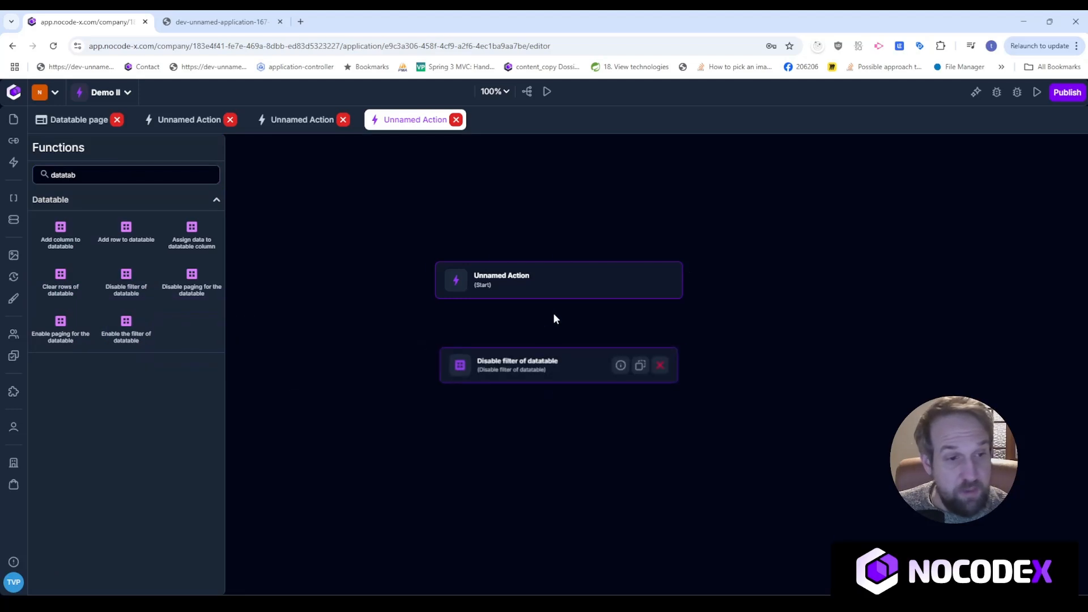
left_click_drag(559, 299, 563, 360)
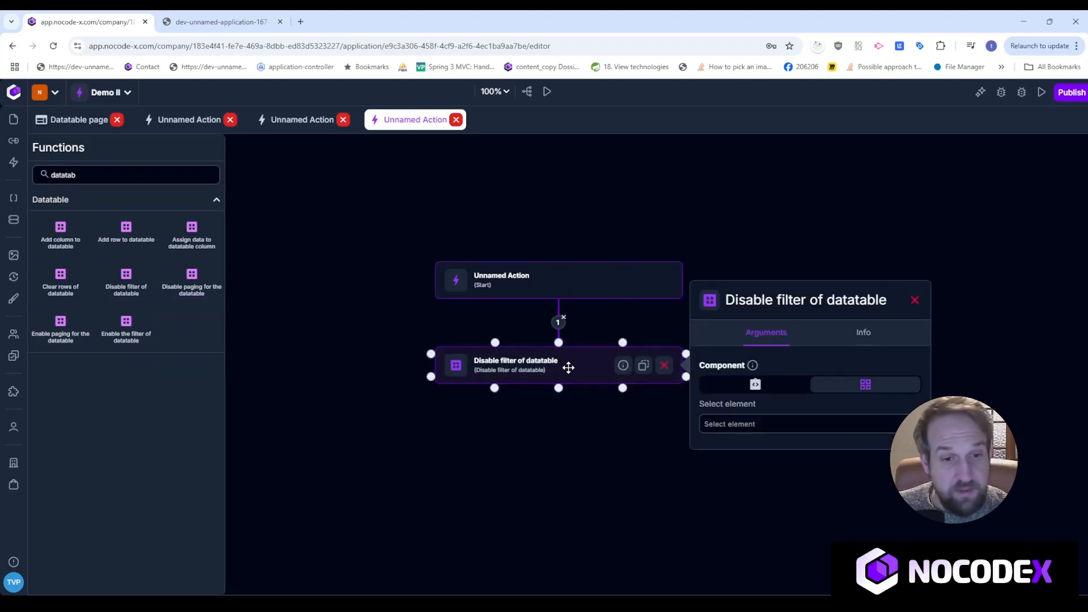
left_click(819, 427)
left_click(808, 464)
left_click_drag(551, 365, 551, 348)
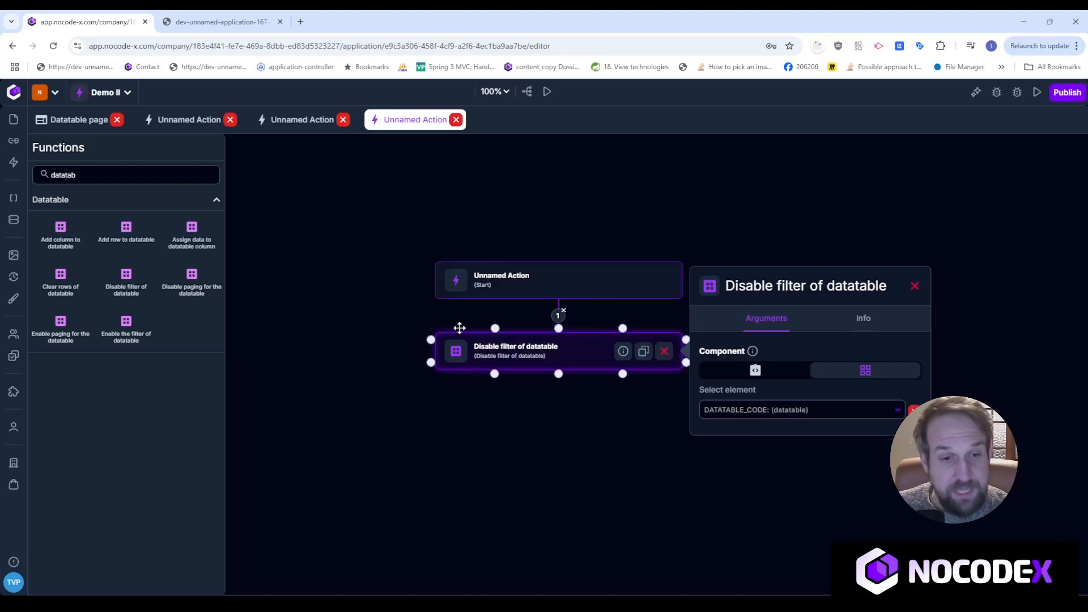
left_click(74, 124)
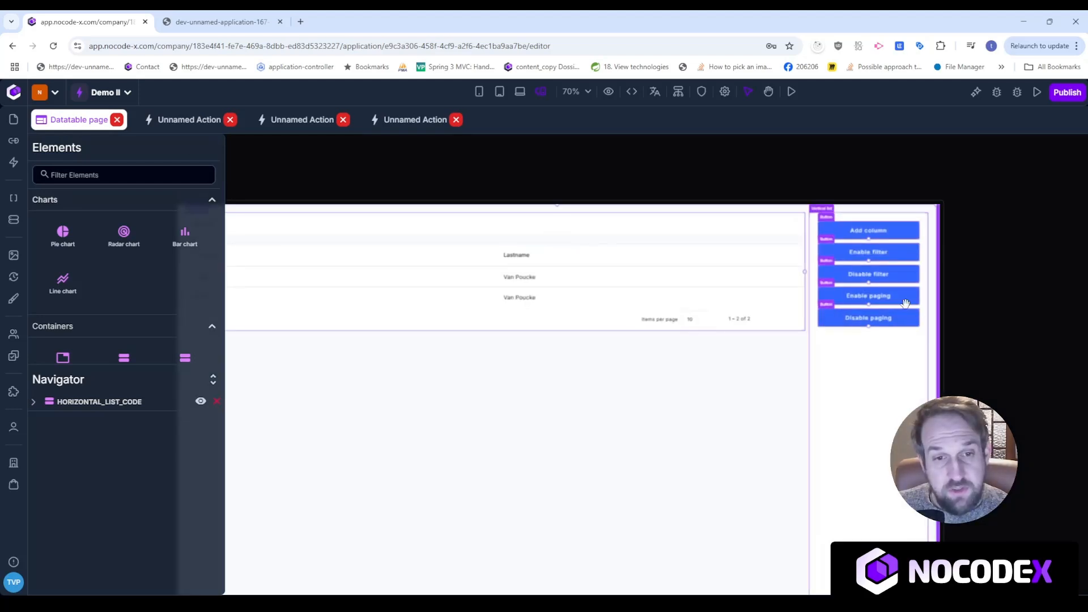
Give Enable paging a click action whose 'Enable paging for the datatable' step targets DATATABLE_CODE.
left_click(910, 300)
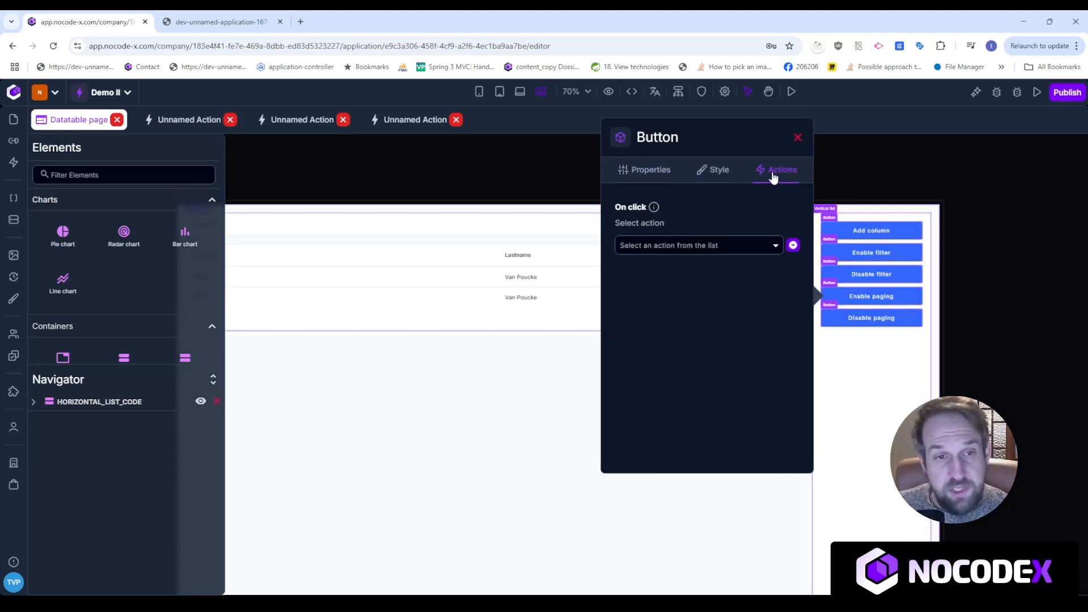
left_click(793, 245)
left_click(765, 273)
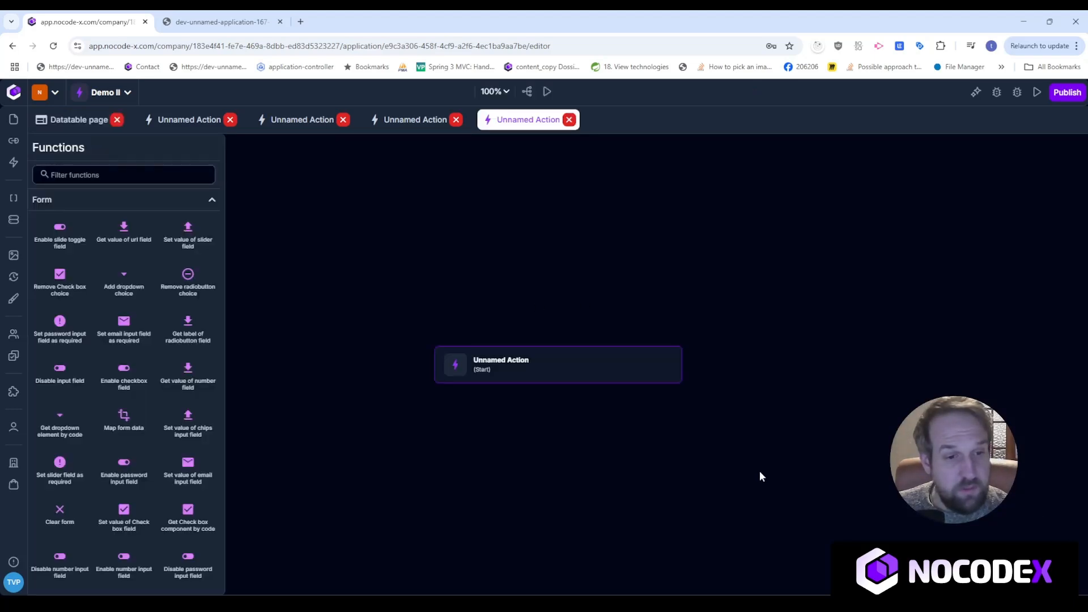
left_click(137, 177)
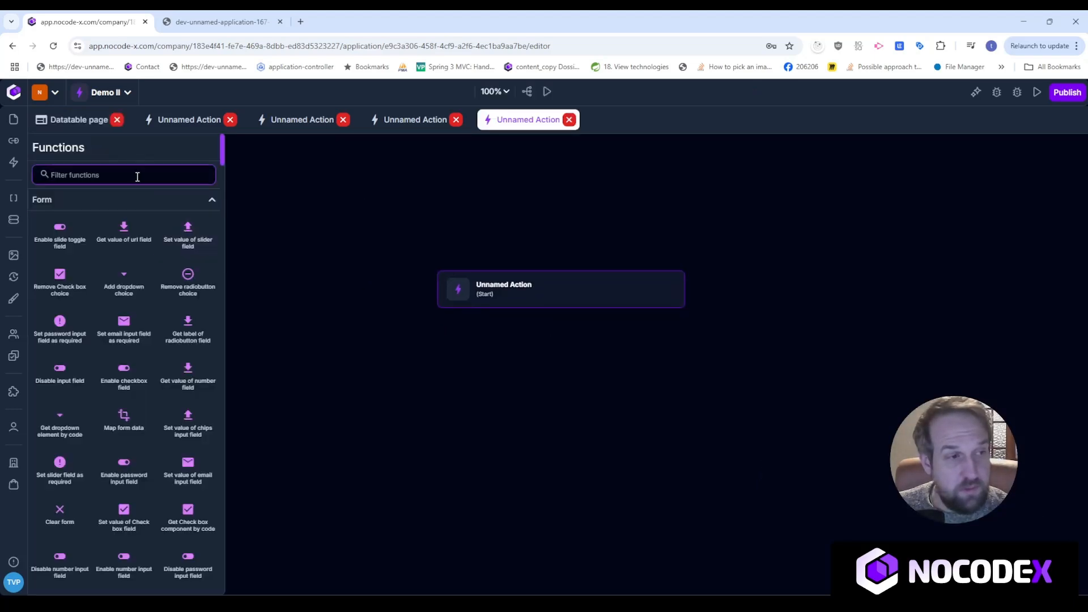
type("enable pag")
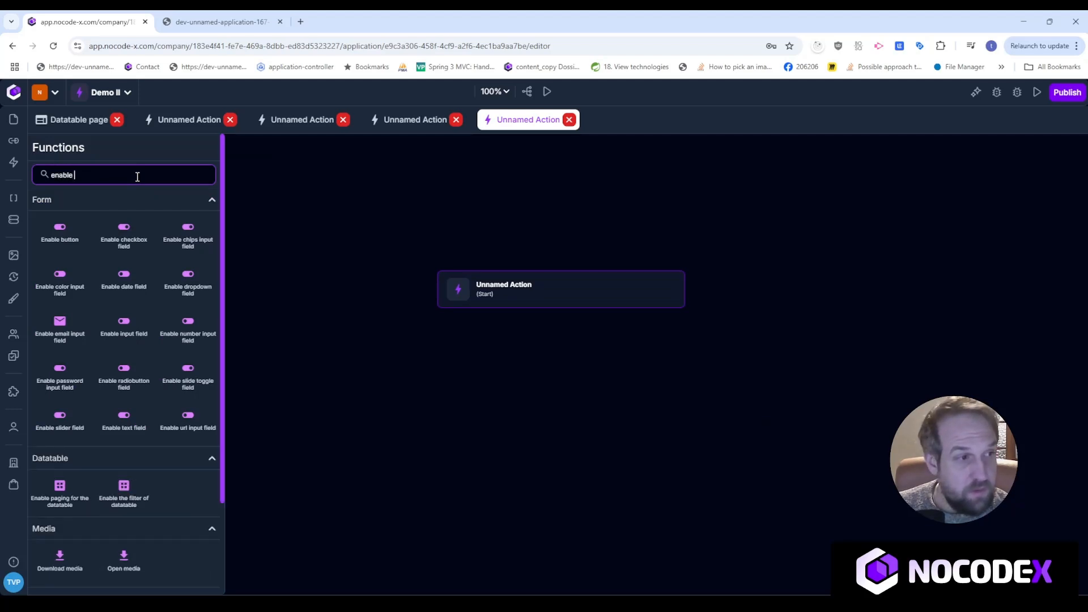
left_click_drag(63, 238, 537, 368)
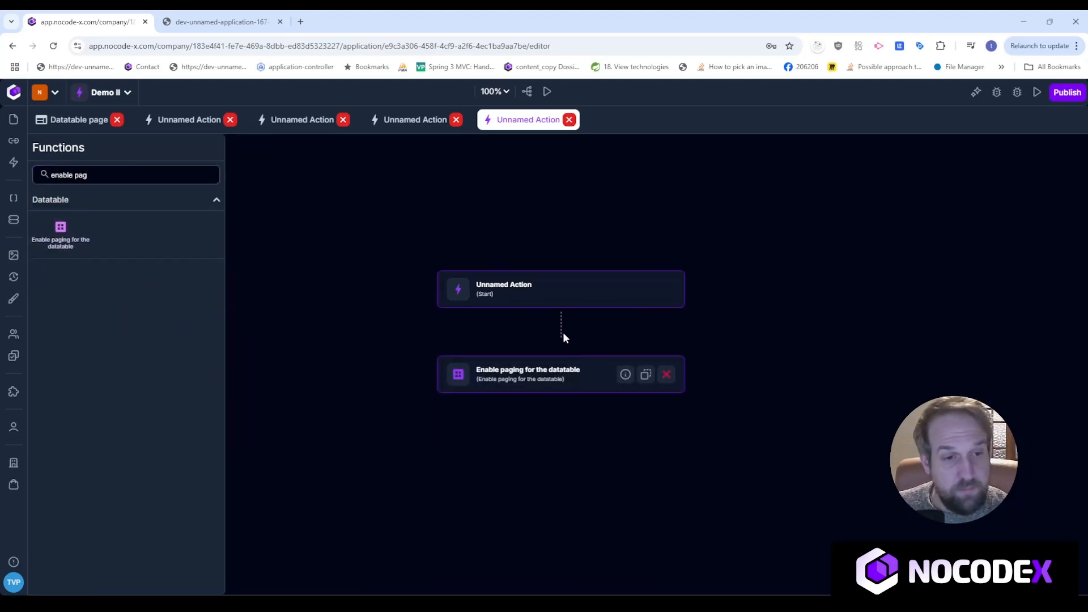
left_click_drag(561, 309, 561, 353)
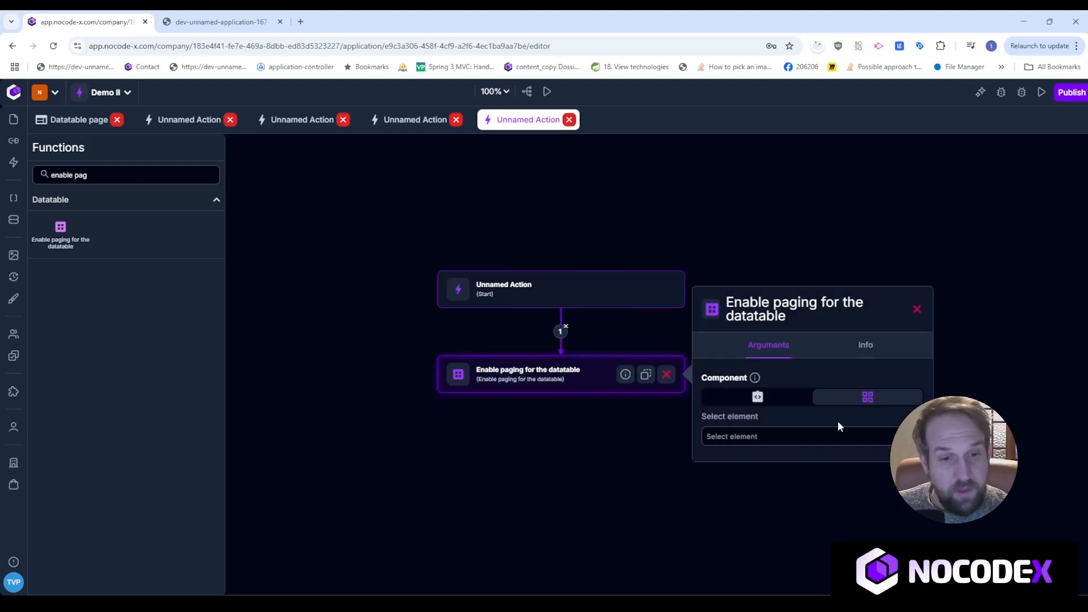
left_click(833, 437)
left_click(820, 479)
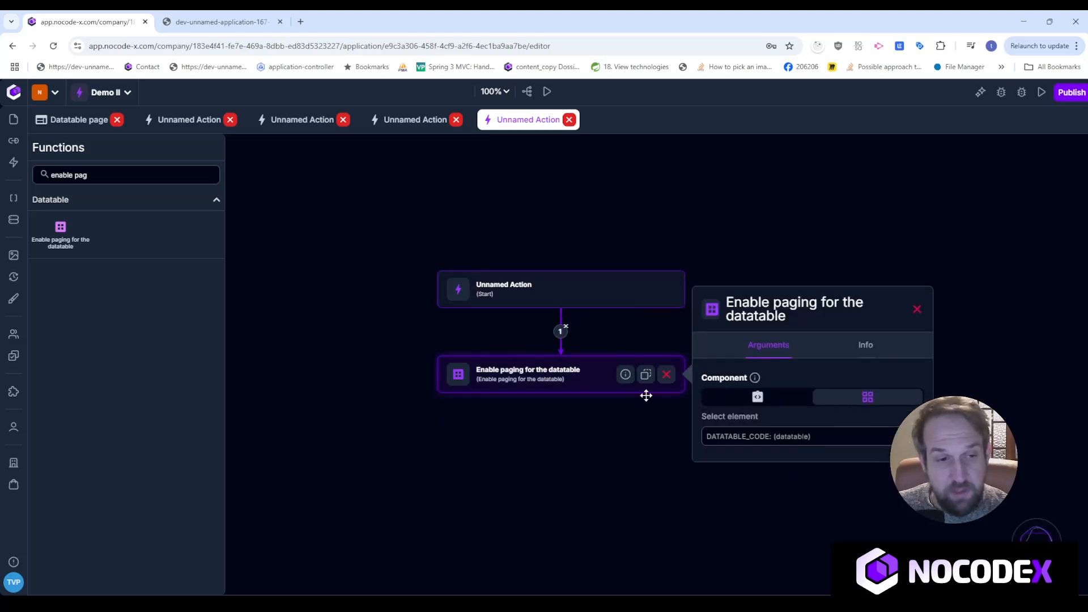
left_click(79, 119)
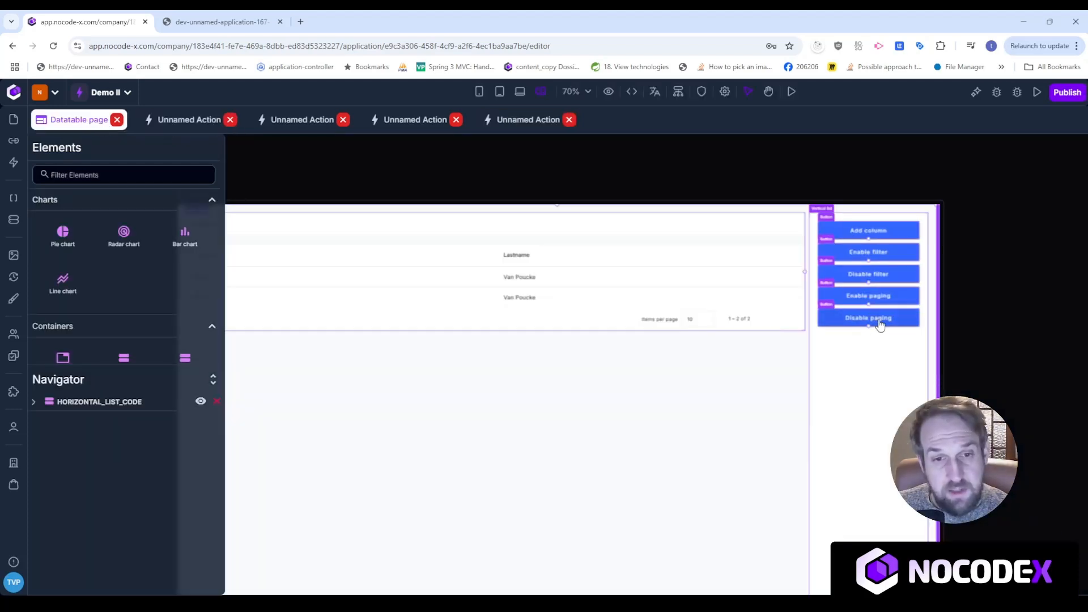
left_click(881, 322)
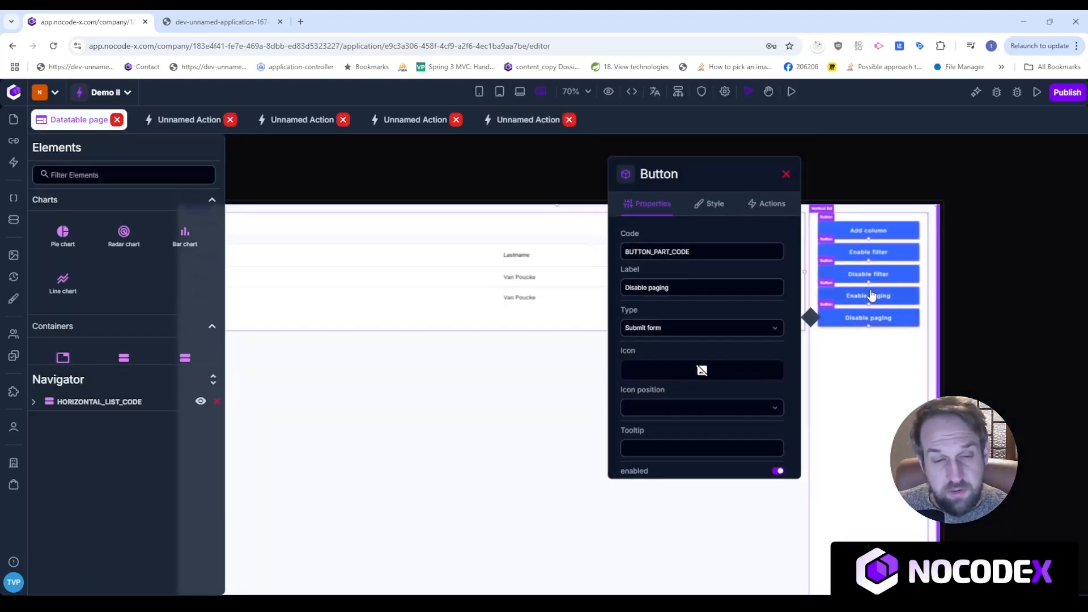
Create a click action for Disable paging with a 'Disable paging for the datatable' step under Start.
left_click(779, 192)
left_click(793, 267)
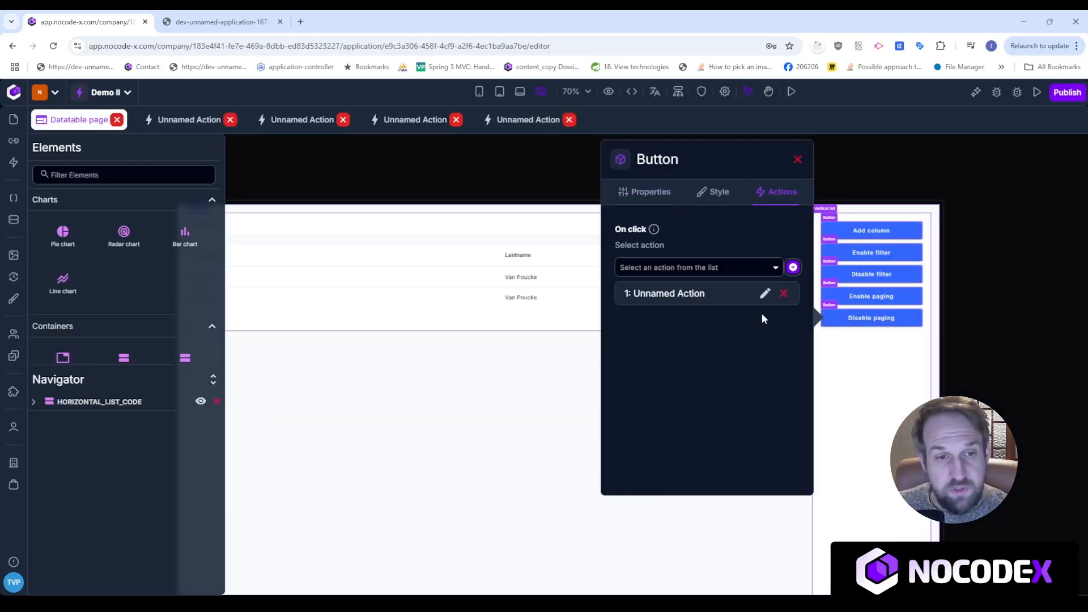
left_click(765, 293)
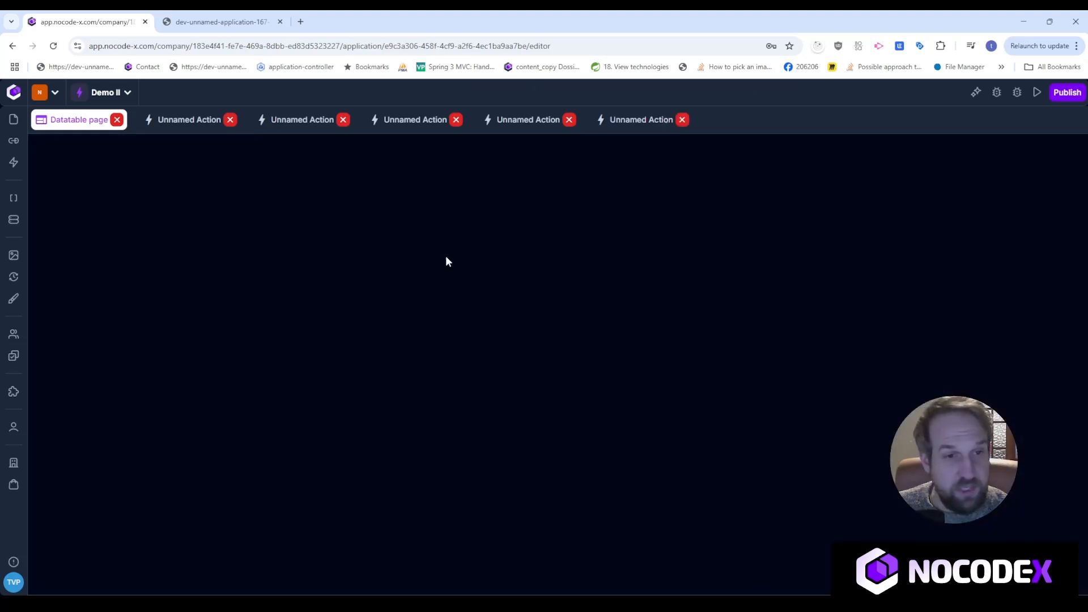
left_click(115, 176)
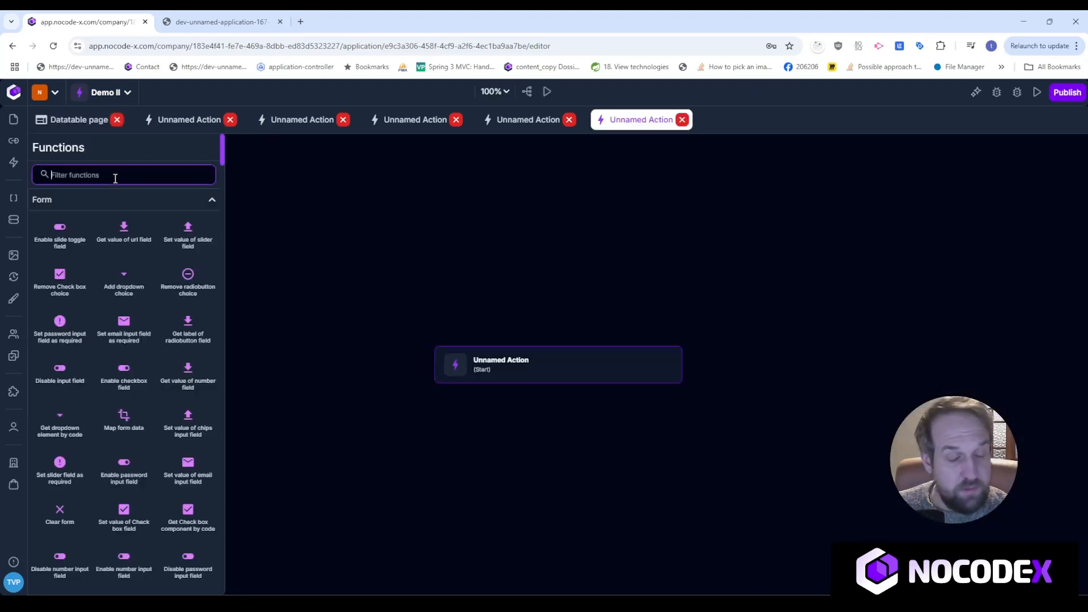
type("disabl")
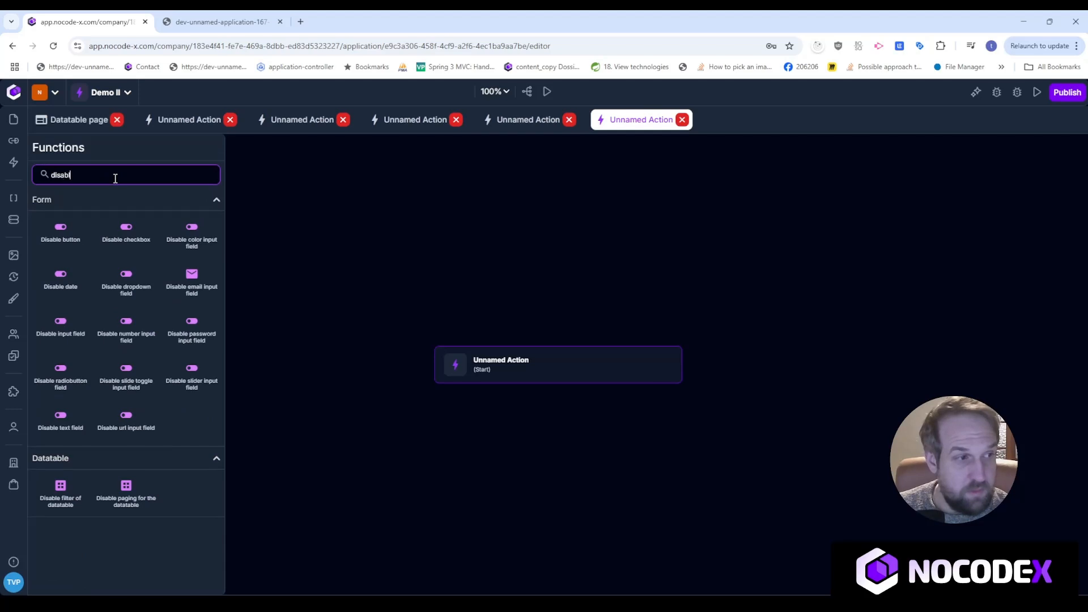
type("e pag")
left_click_drag(57, 238, 533, 423)
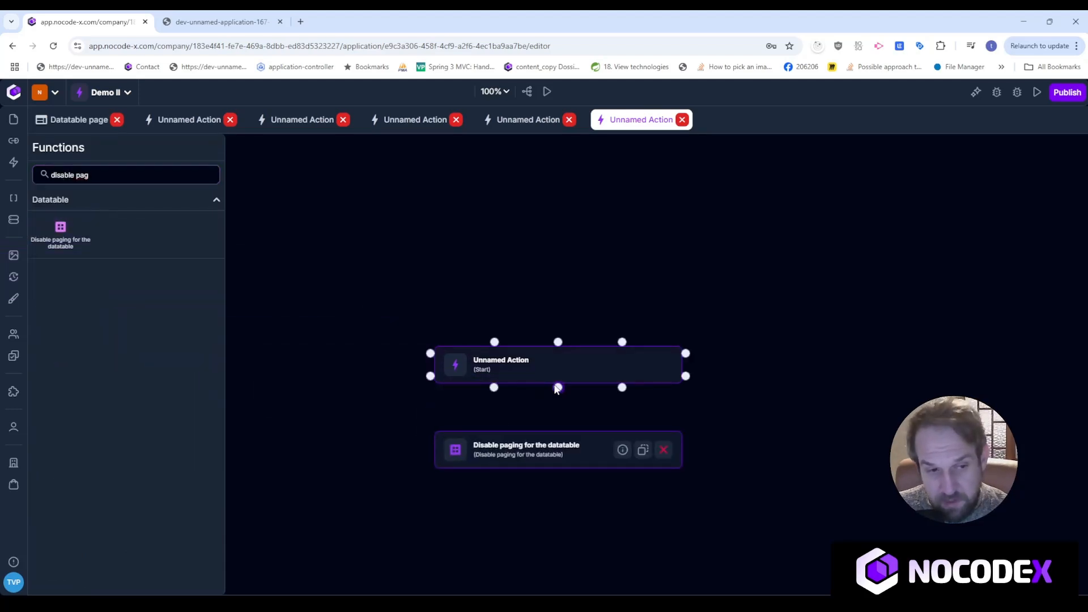
Target DATATABLE_CODE in the step's arguments and move Start and the step closer together.
left_click(564, 448)
left_click(772, 511)
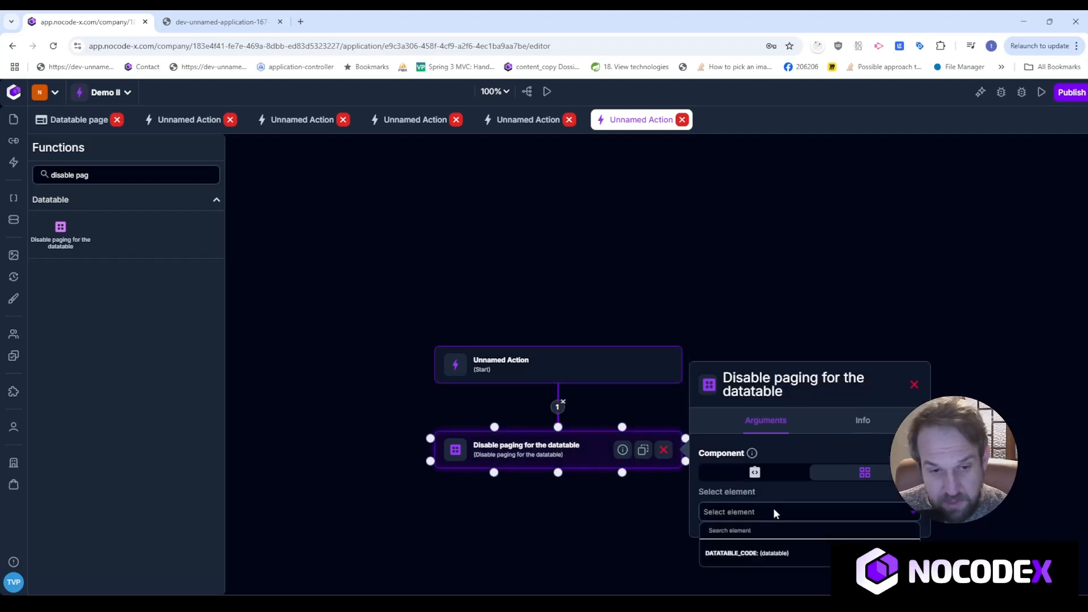
left_click(779, 553)
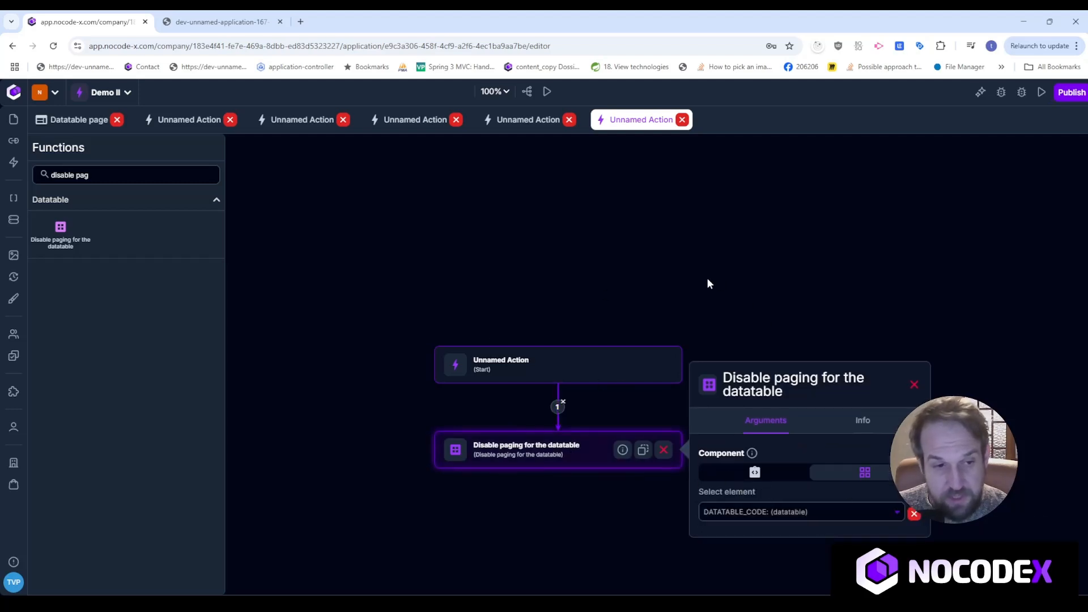
left_click_drag(697, 282, 692, 248)
left_click_drag(610, 319, 610, 276)
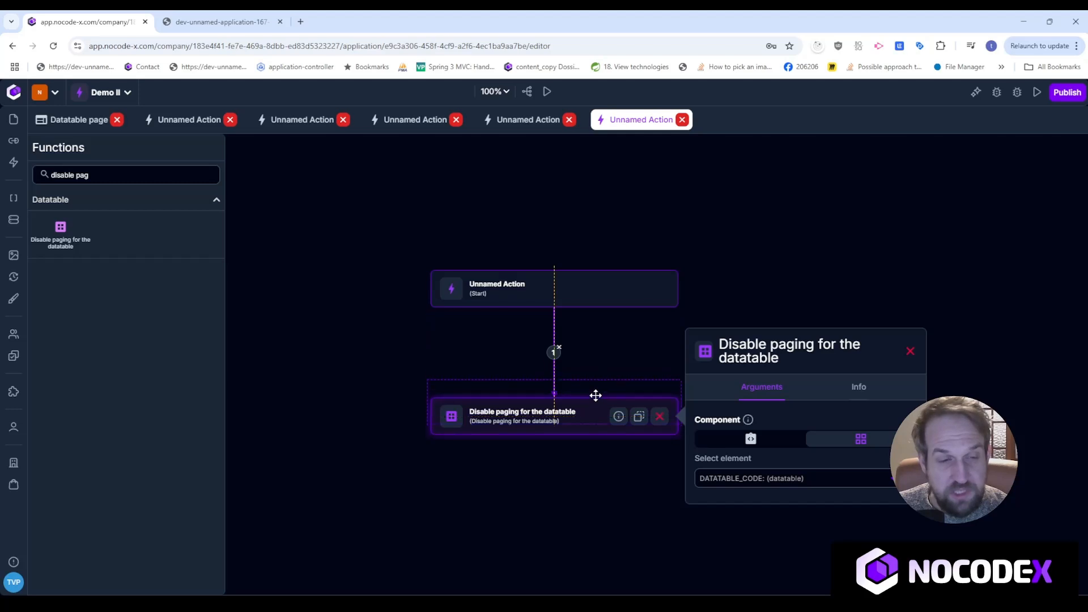
left_click_drag(595, 396, 595, 374)
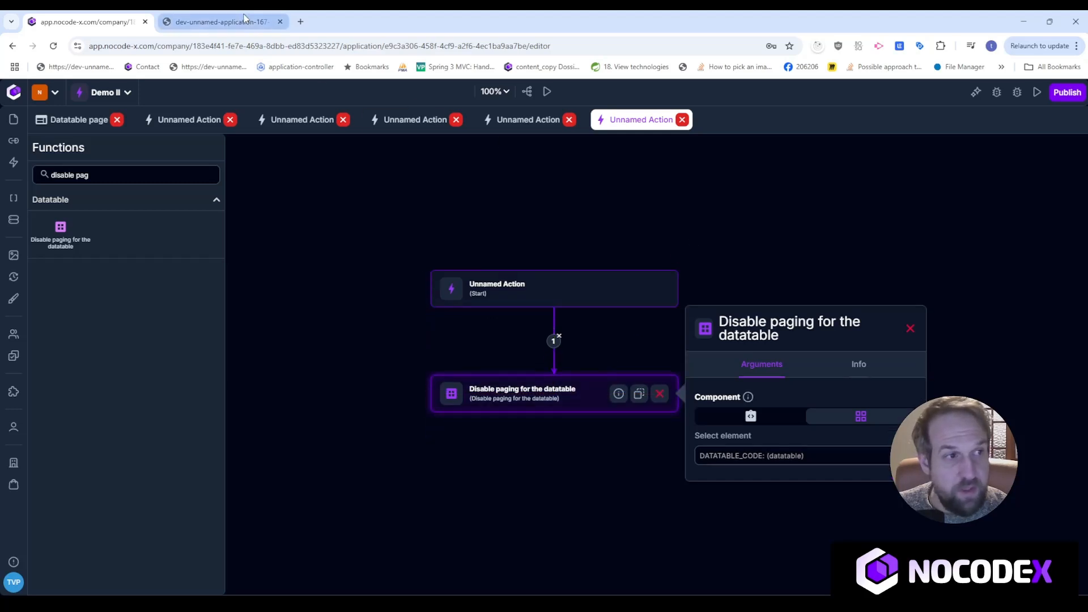
left_click(200, 22)
left_click(54, 47)
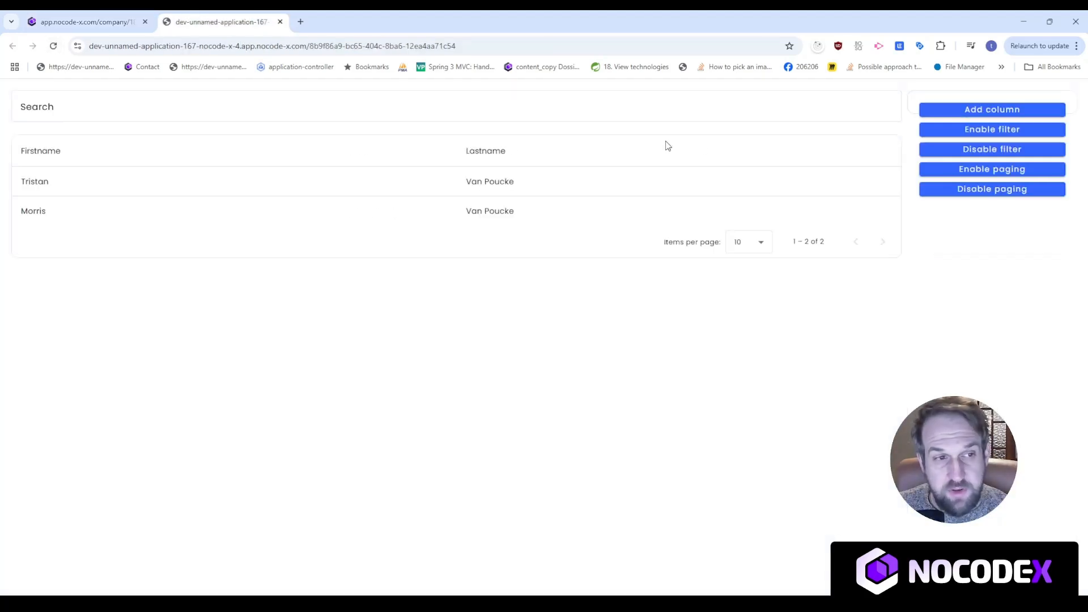
left_click(97, 104)
left_click(704, 358)
left_click(979, 178)
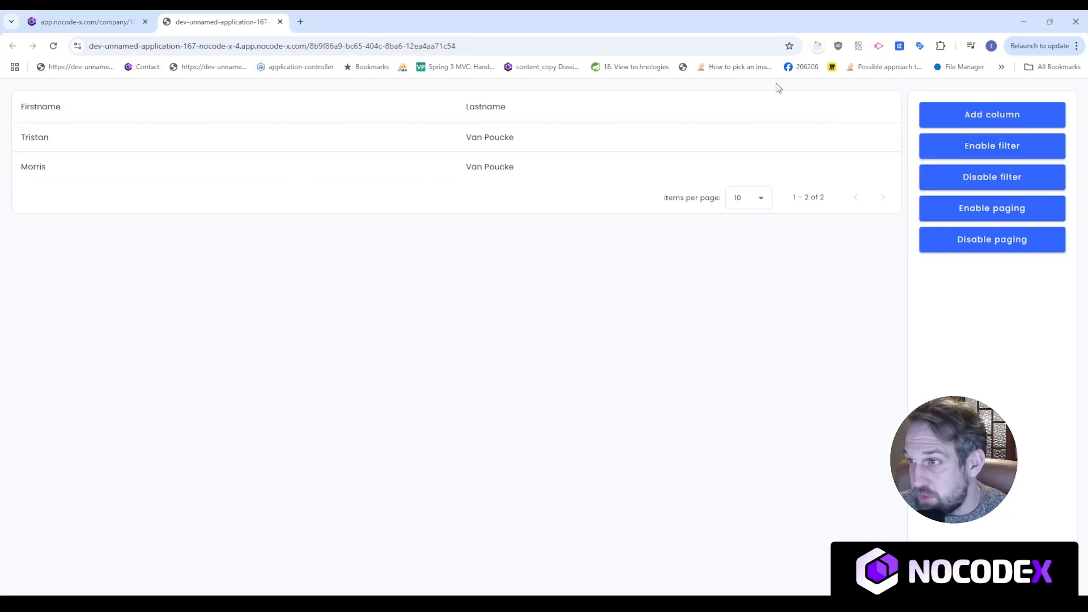
left_click(1038, 148)
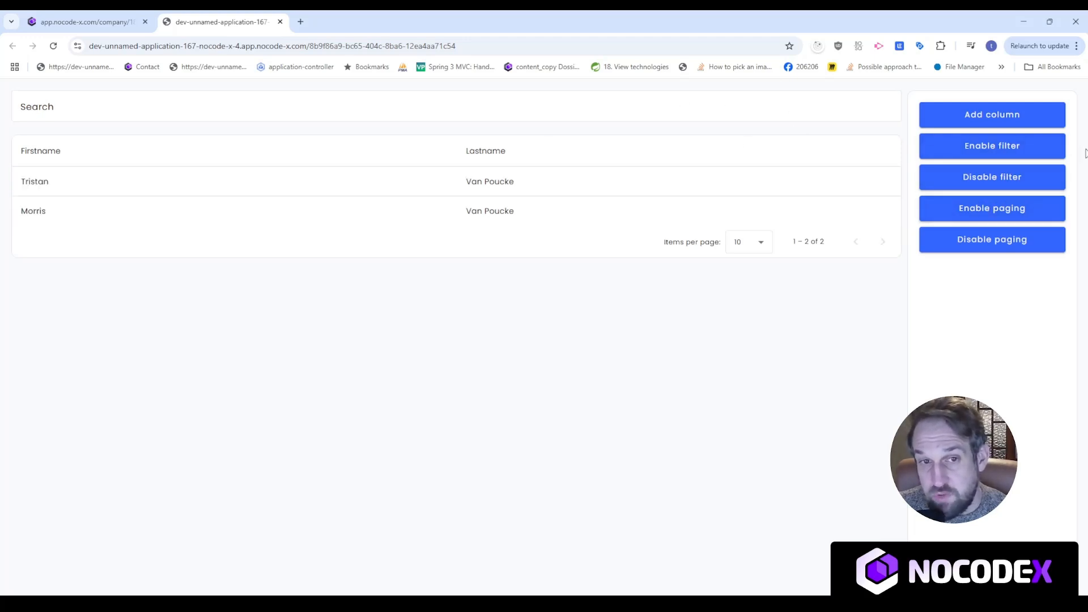
left_click(1006, 177)
left_click(1020, 152)
left_click(1017, 178)
left_click(1018, 148)
left_click(1018, 177)
left_click(1019, 147)
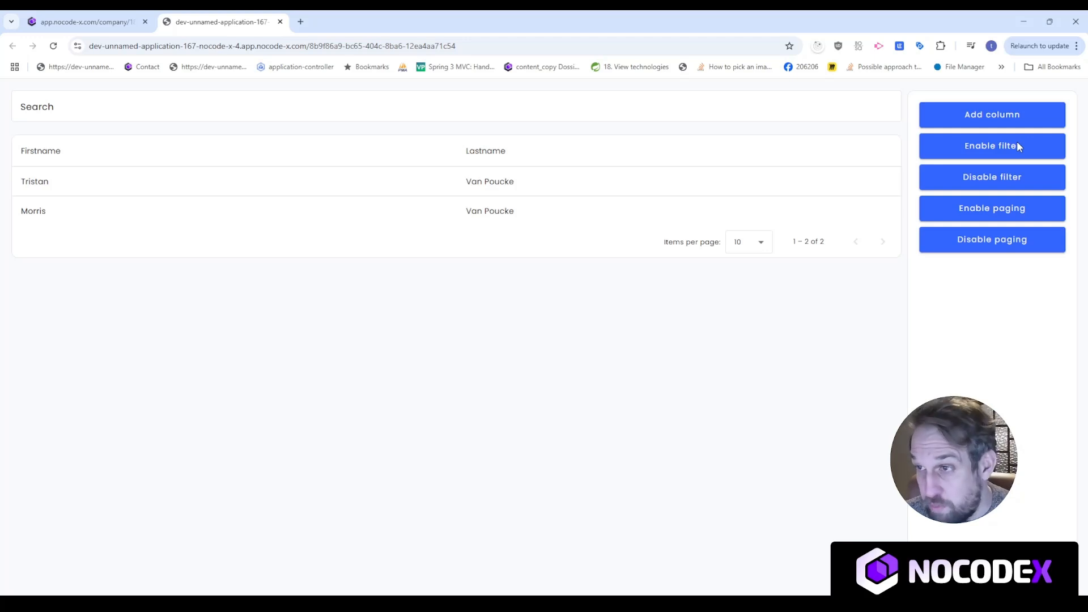
left_click(1010, 209)
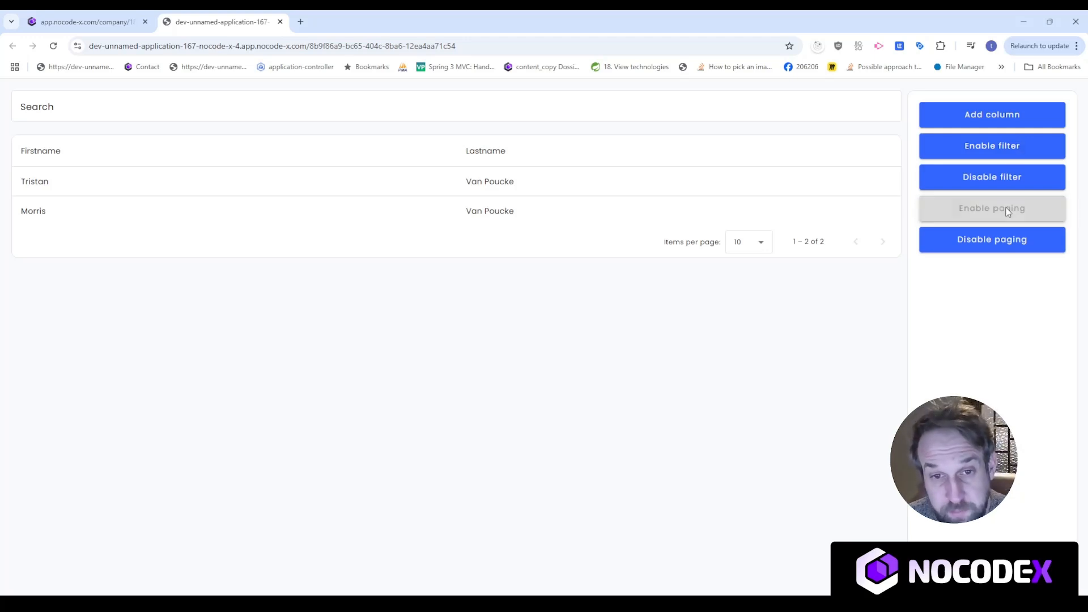
left_click(1012, 251)
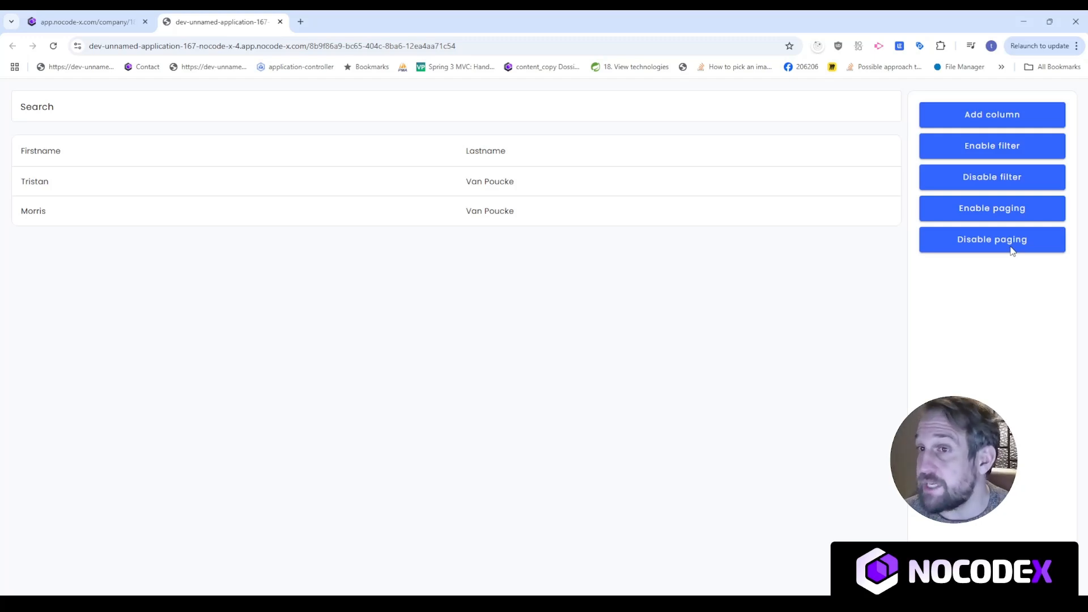
left_click(1030, 212)
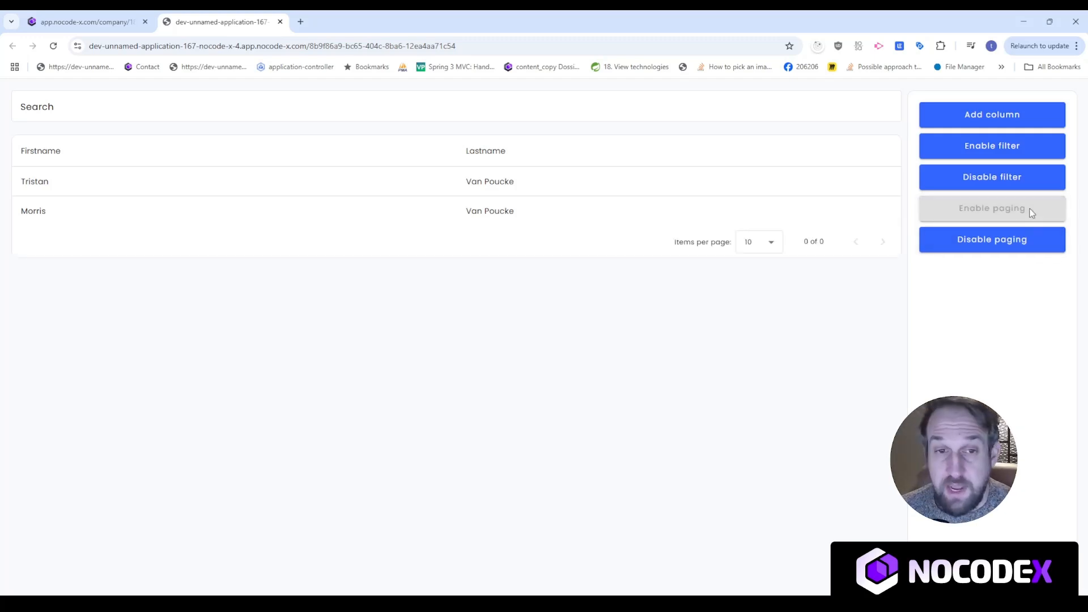
left_click(1015, 238)
left_click(1016, 209)
left_click(997, 240)
left_click(71, 17)
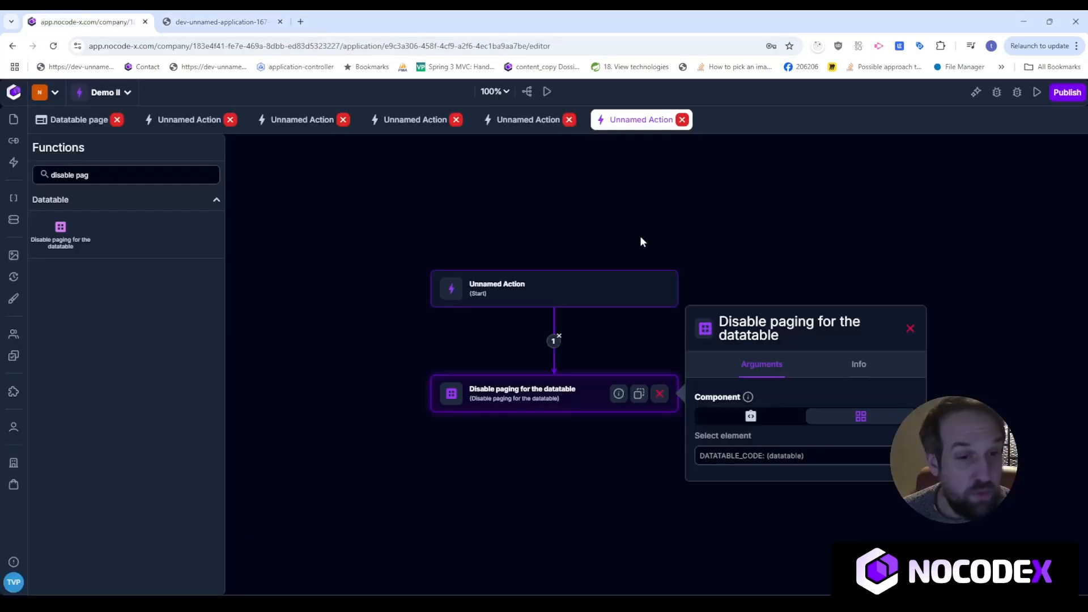
Reopen the Add column action and show its step's arguments: DATATABLE_CODE, code EMAIL, label Email.
left_click_drag(520, 501, 543, 473)
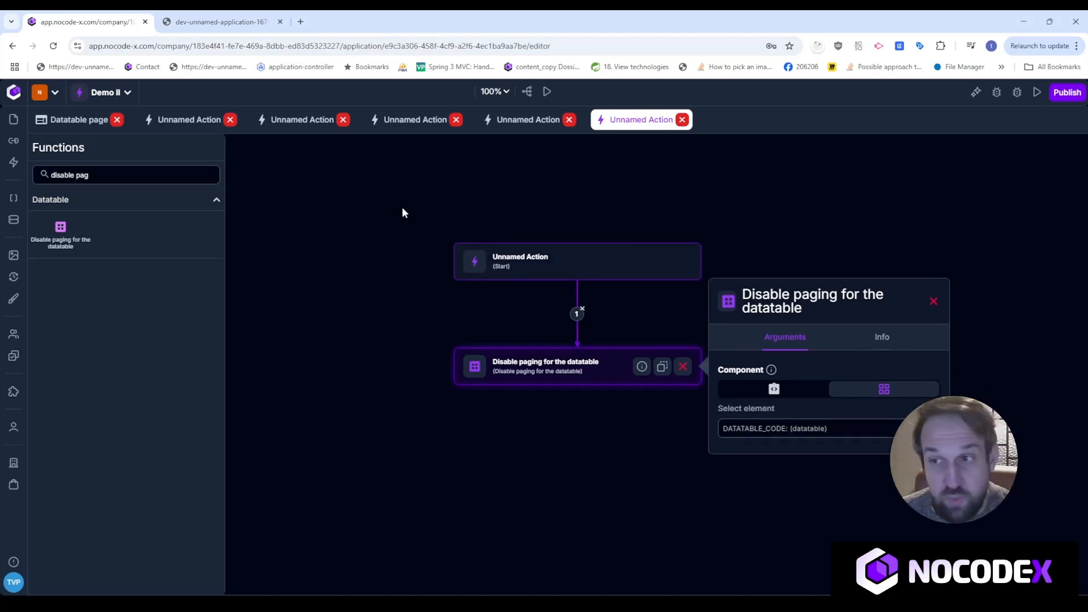
left_click_drag(108, 175, 36, 172)
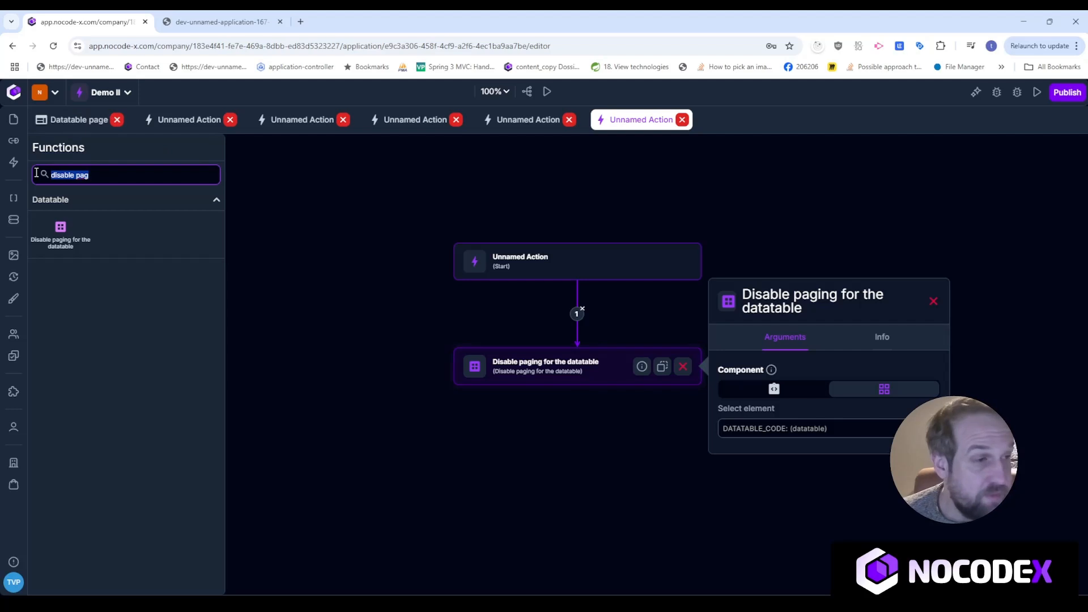
type("datatab")
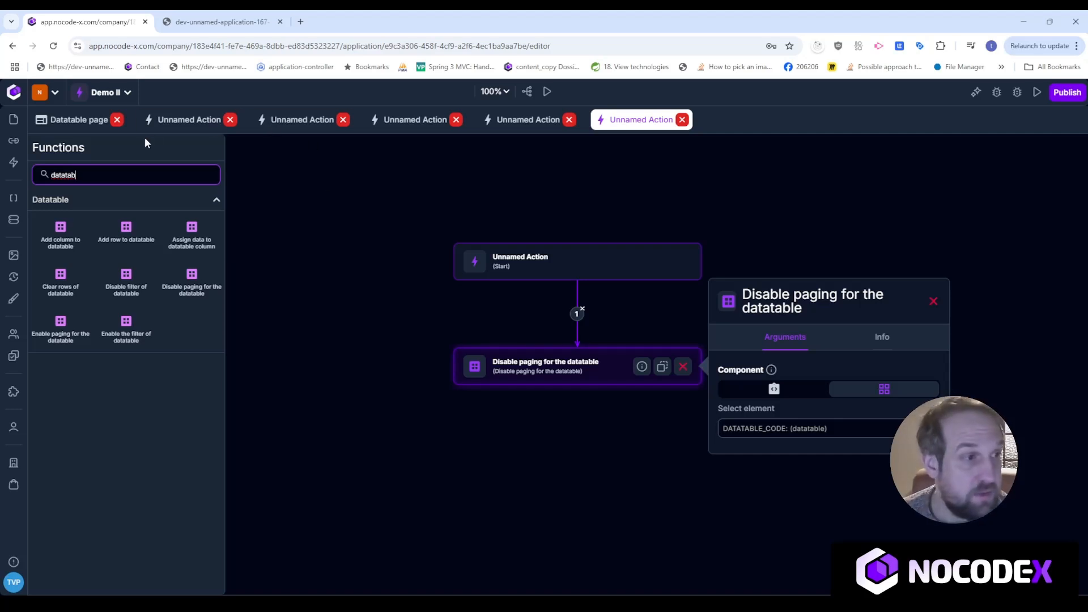
left_click(196, 120)
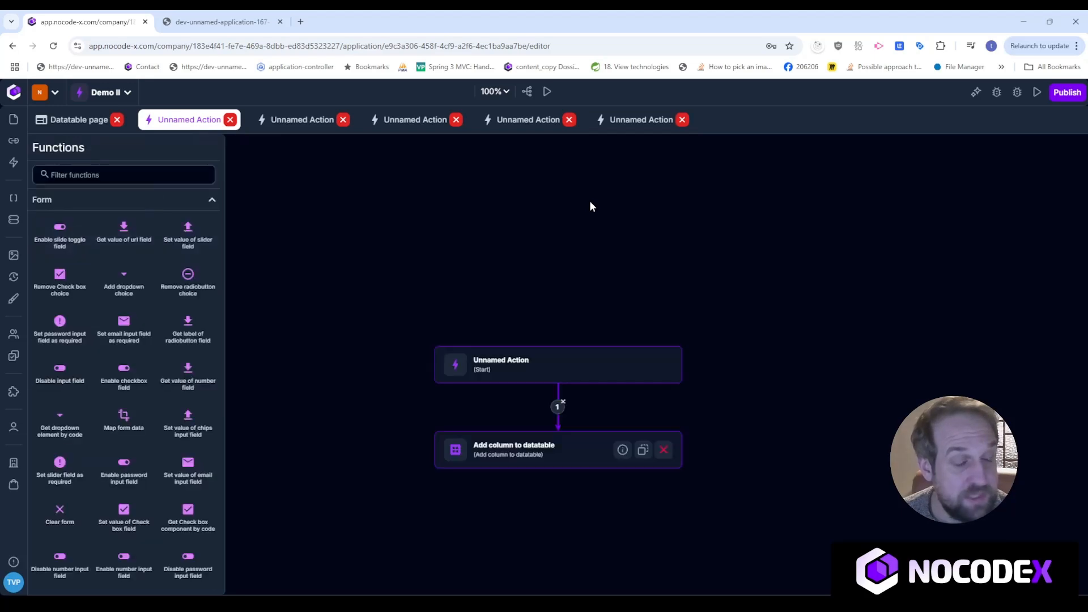
left_click_drag(686, 376, 677, 272)
left_click(570, 267)
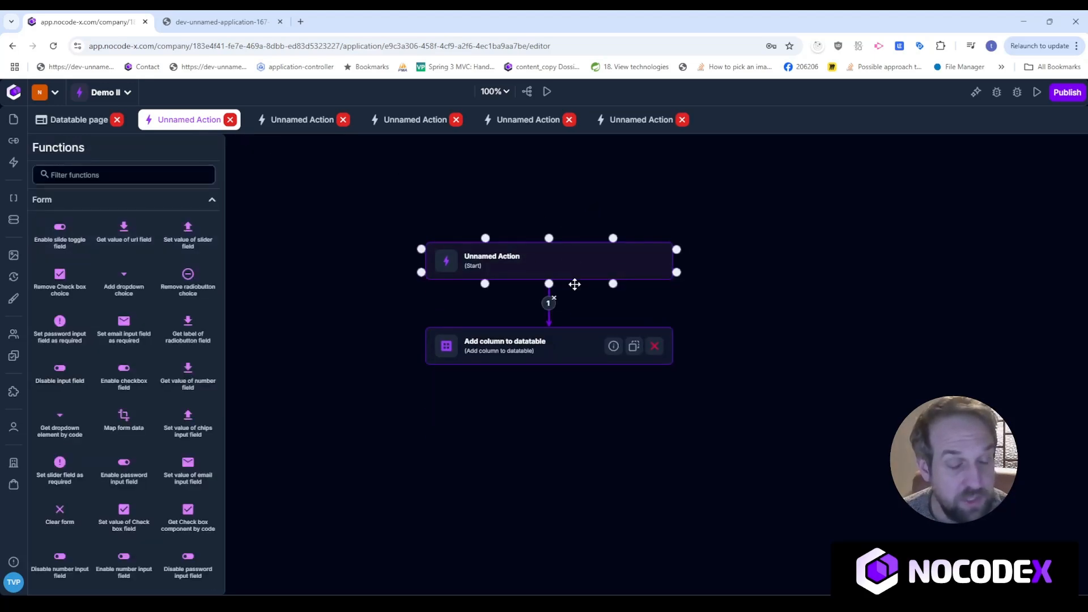
left_click(566, 347)
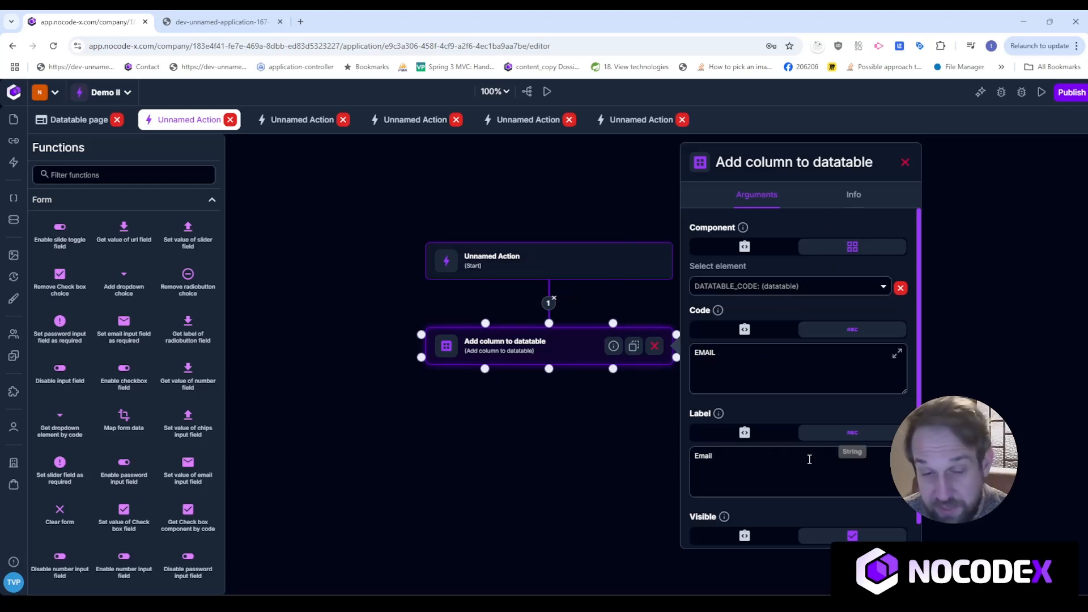
left_click_drag(573, 520, 575, 462)
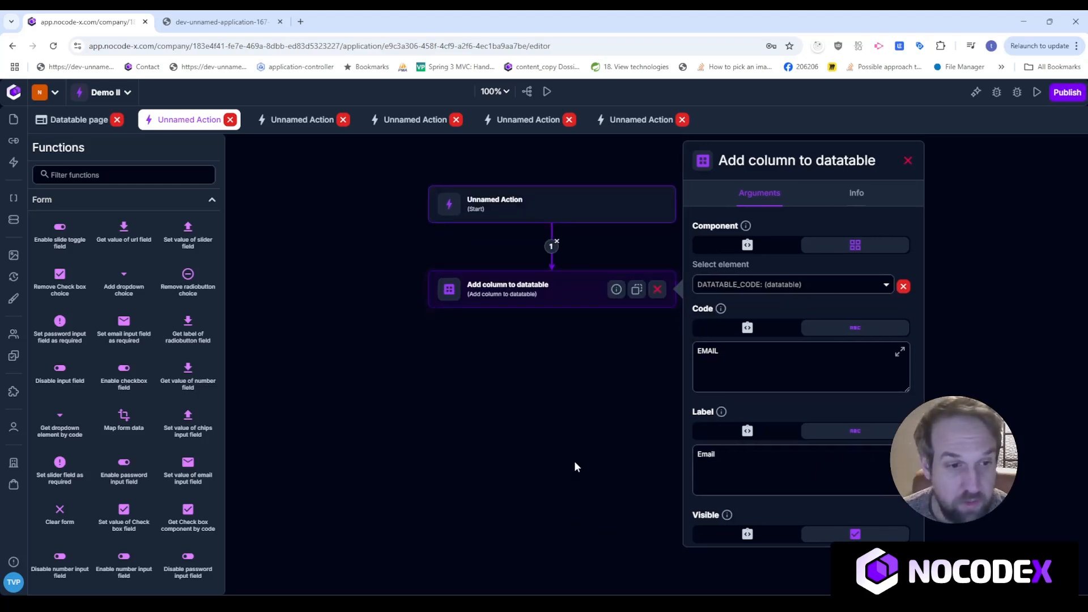
left_click(73, 174)
type("add")
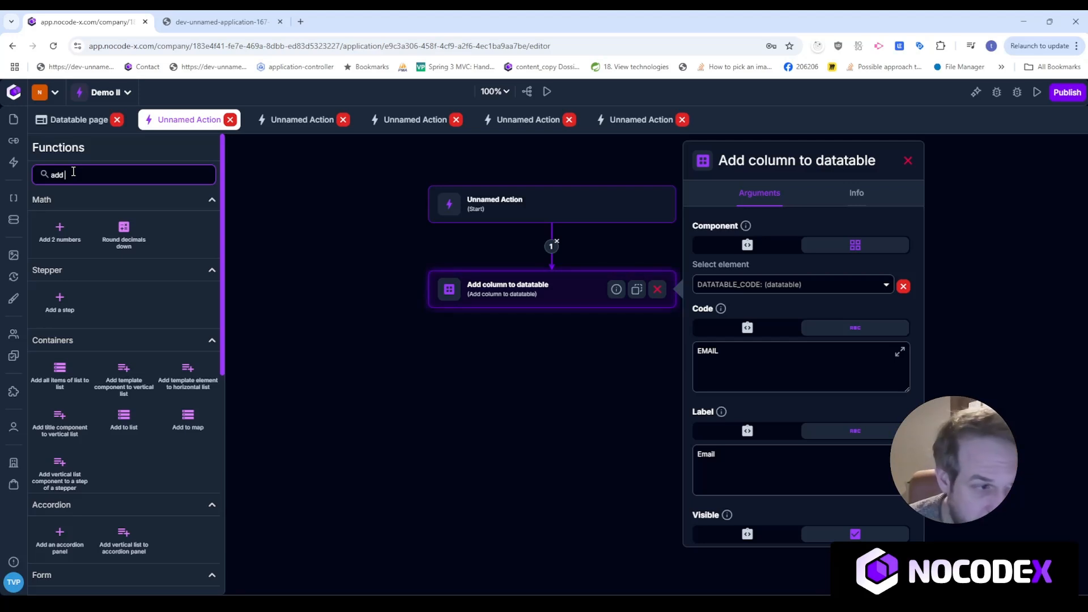
Place an Assign data to datatable column step on the canvas and connect it under Add column.
type("row")
key("BackSpace")
key("BackSpace")
key("BackSpace")
key("BackSpace")
key("BackSpace")
key("BackSpace")
type("data tab")
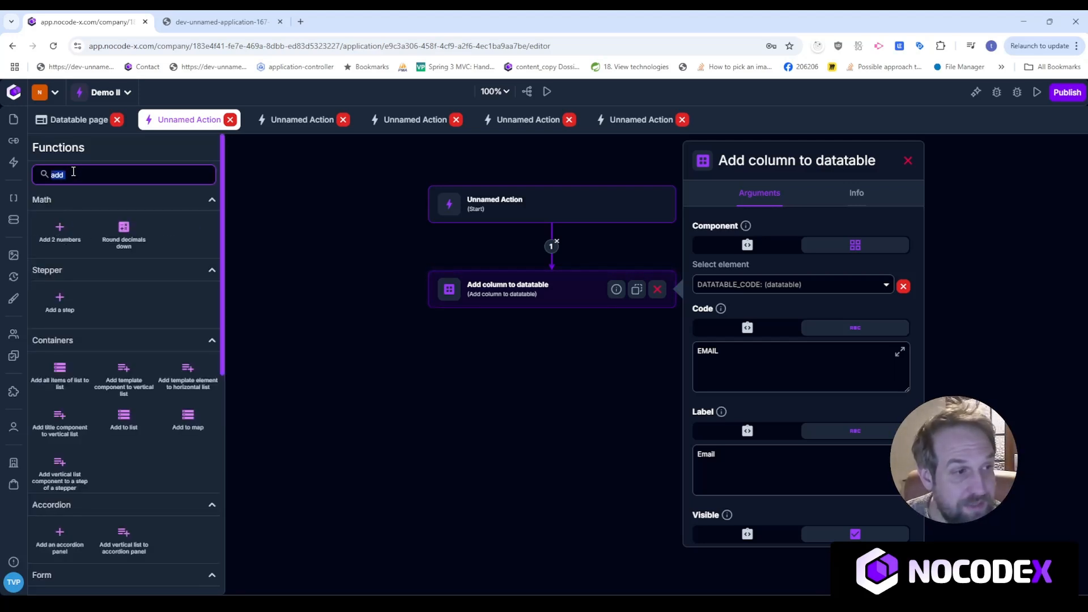
type("le")
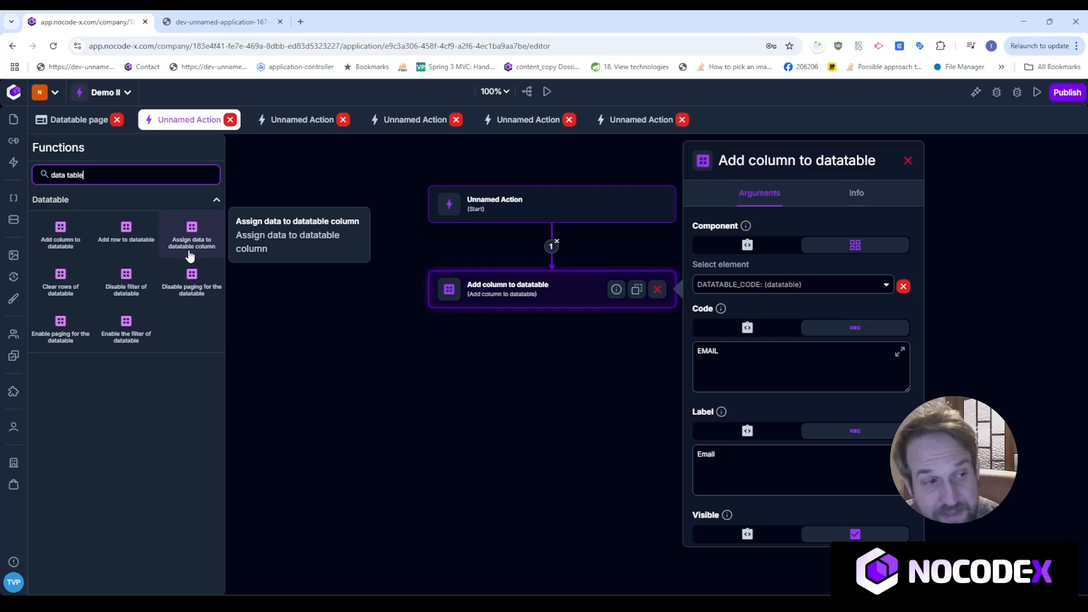
left_click_drag(194, 231, 531, 389)
left_click_drag(552, 312, 551, 392)
left_click_drag(552, 392, 553, 370)
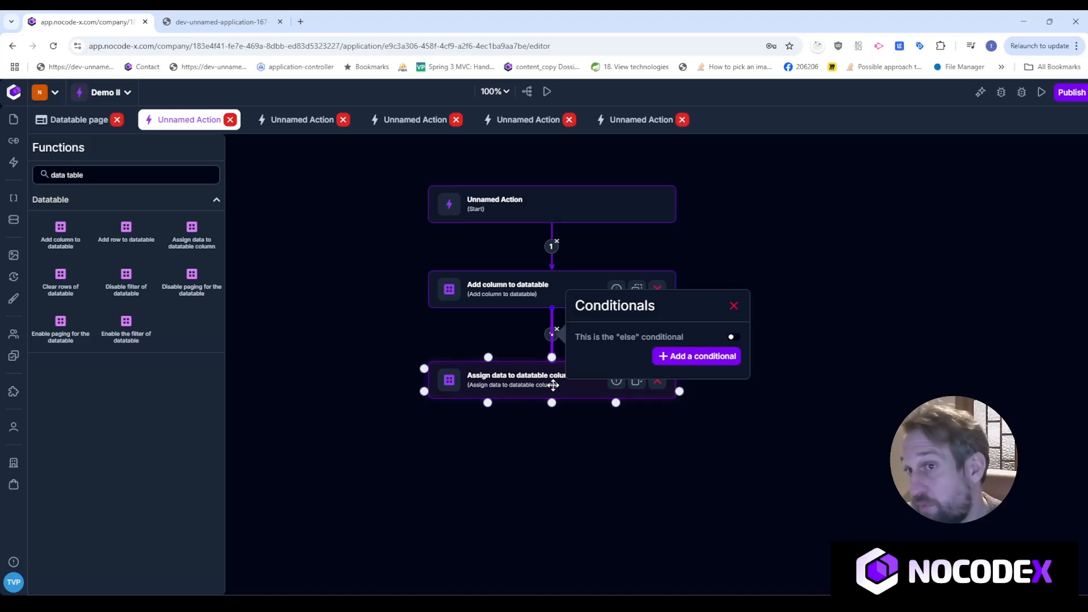
Set the step's datatable to DATATABLE_CODE and its Column to EMAIL.
left_click(569, 381)
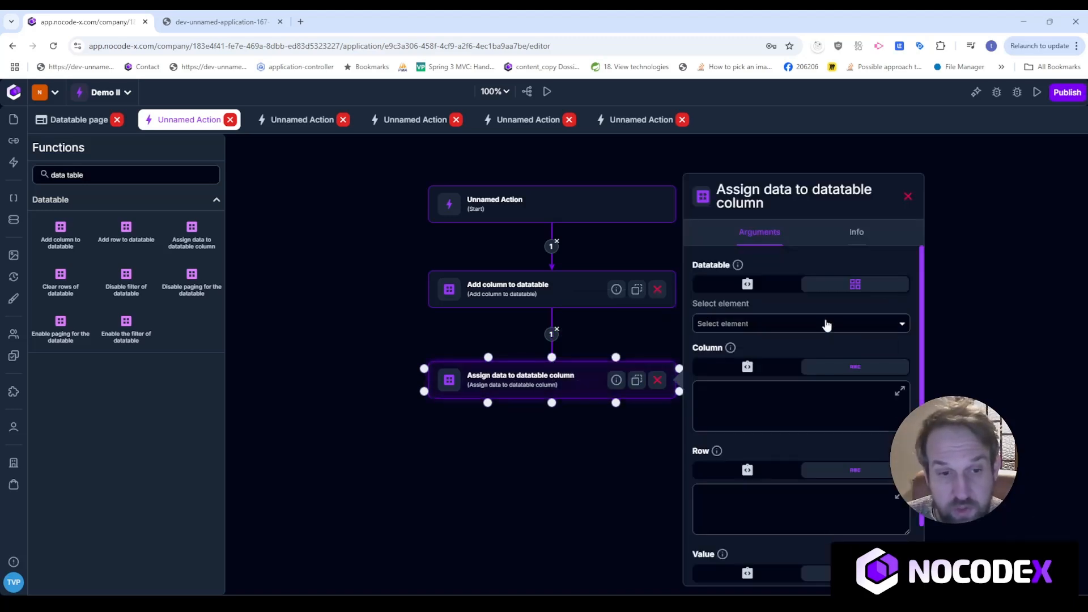
left_click(797, 329)
left_click(783, 366)
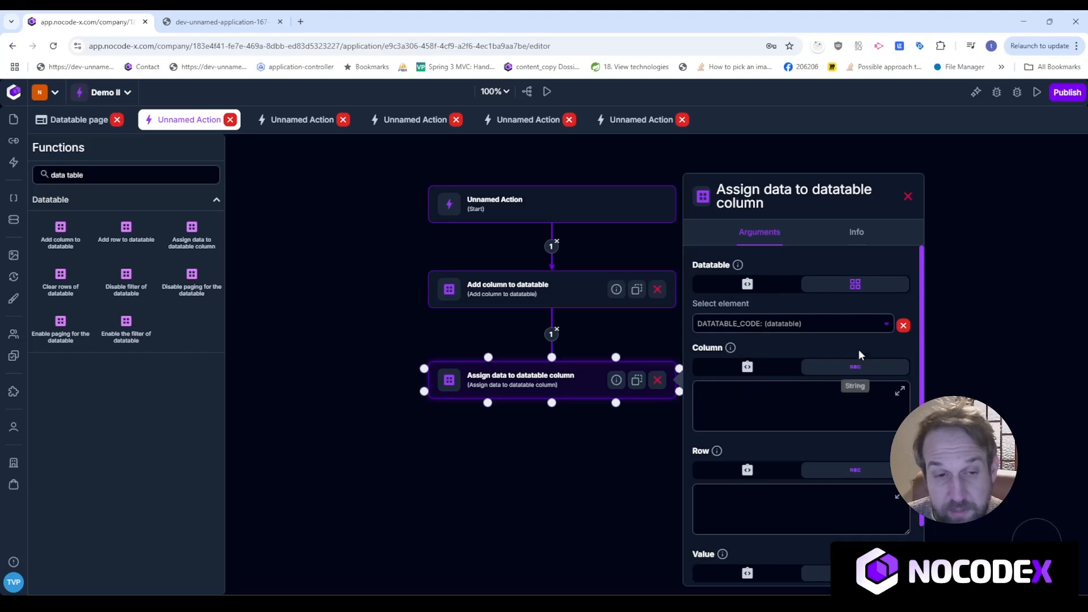
left_click(785, 400)
type("EMAIL")
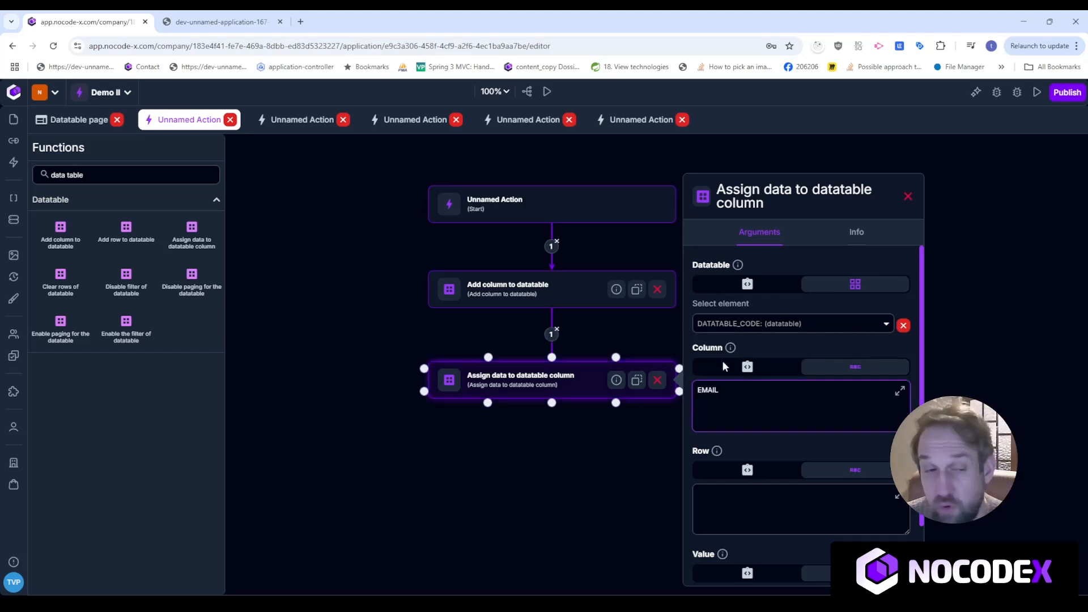
left_click(572, 295)
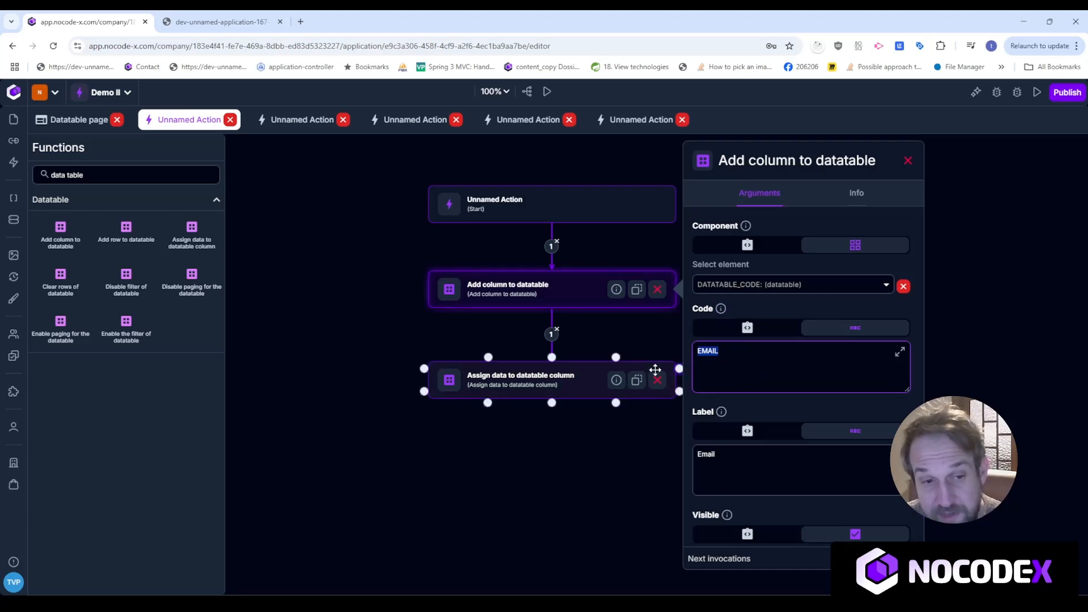
left_click(667, 367)
mouse_move(730, 350)
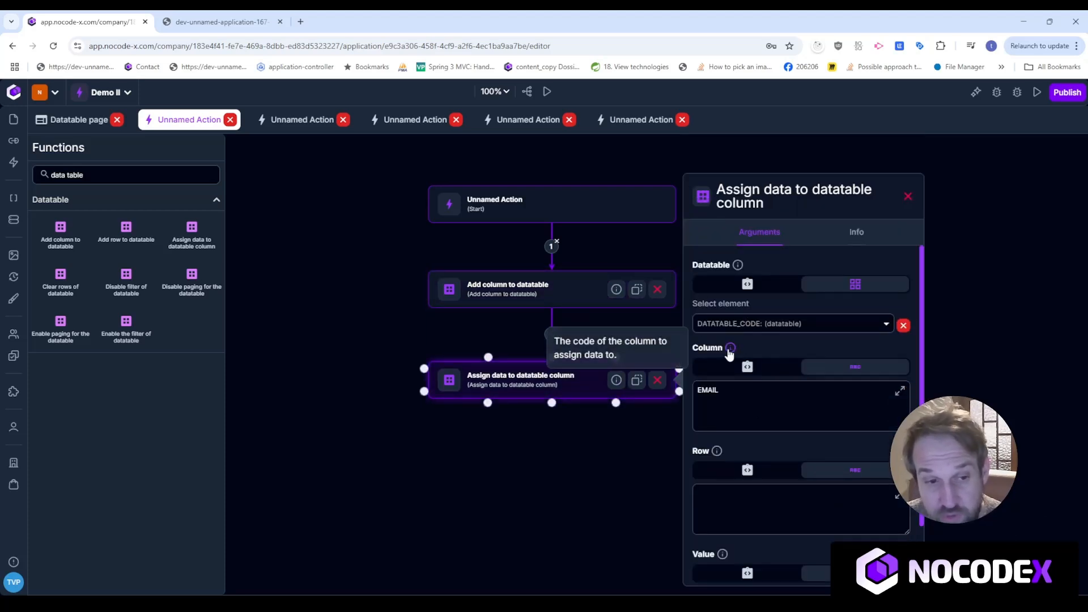
scroll(732, 391, "down", 1)
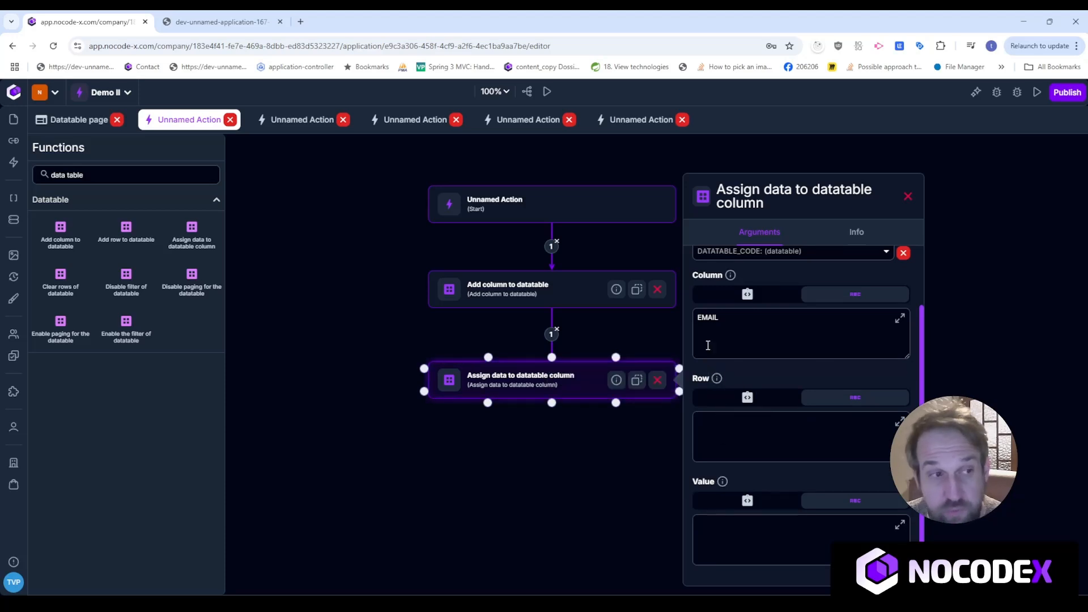
Look up the first row's code, ROW_1, in the Datatable page's datatable properties.
left_click(78, 120)
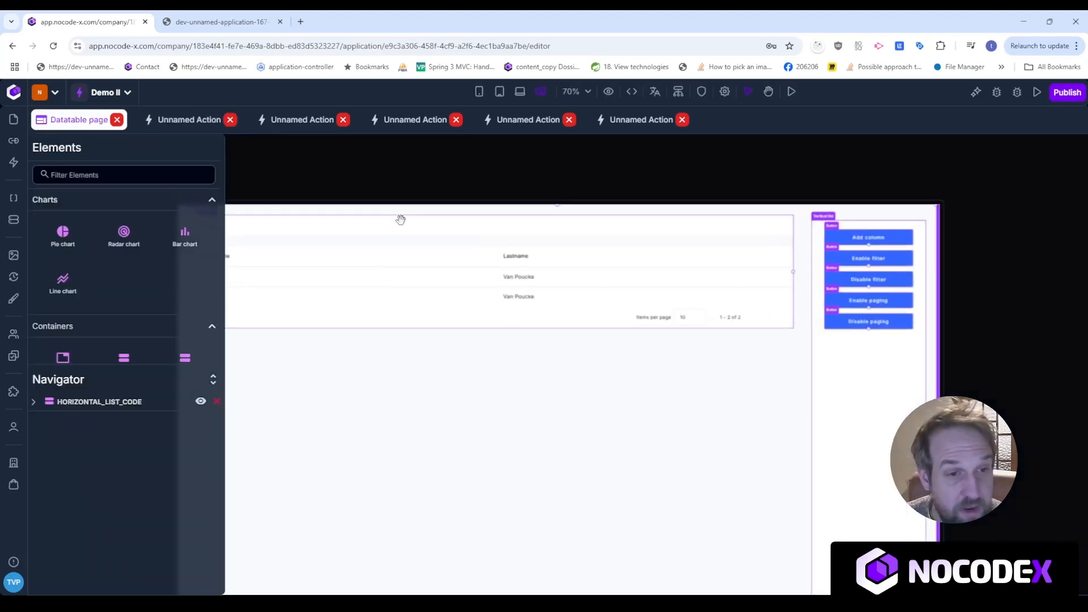
left_click(656, 270)
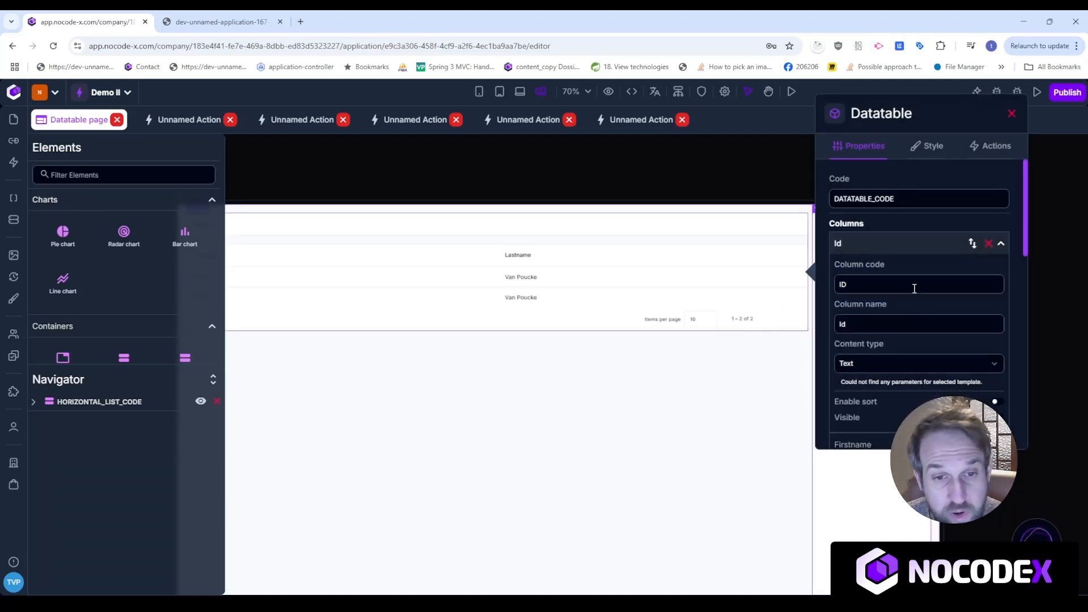
scroll(918, 335, "down", 10)
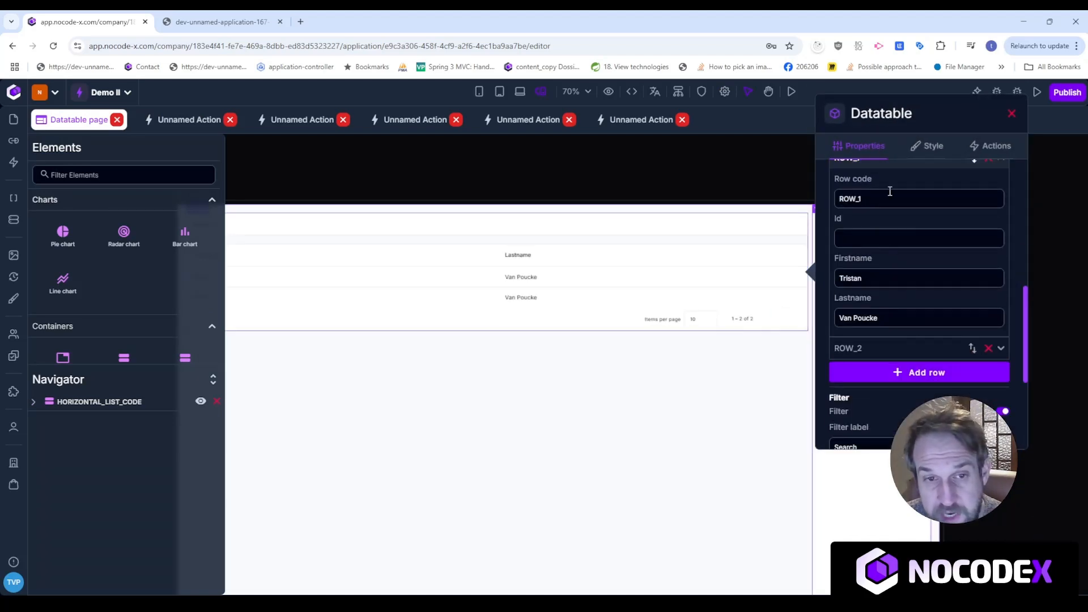
left_click_drag(890, 191, 829, 199)
left_click(684, 172)
In the Assign data step, set Row to ROW_1 and Value to the first person's e-mail address.
left_click(647, 126)
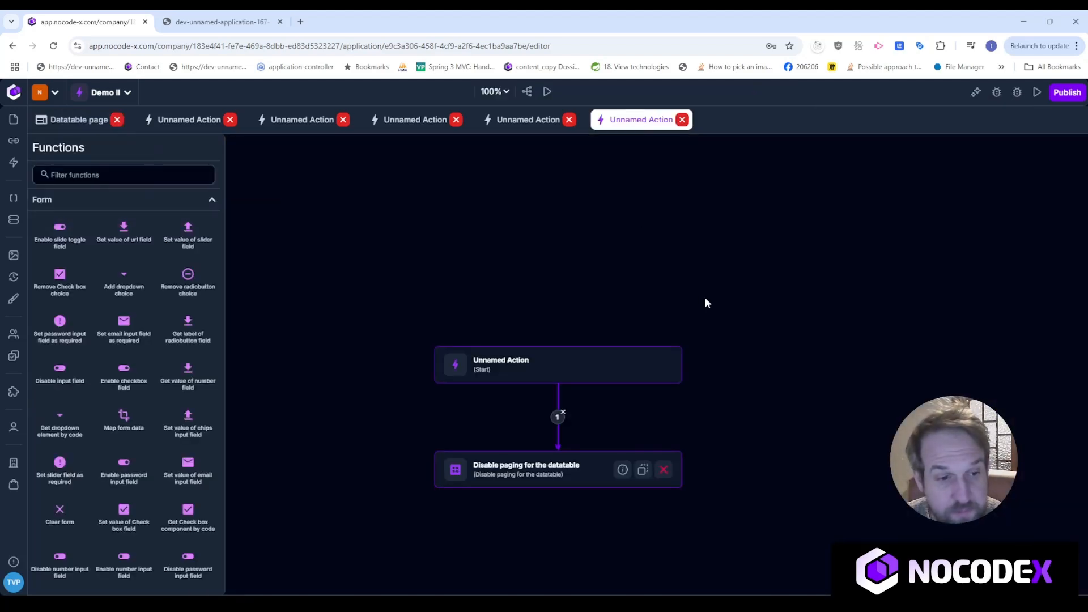
left_click(177, 126)
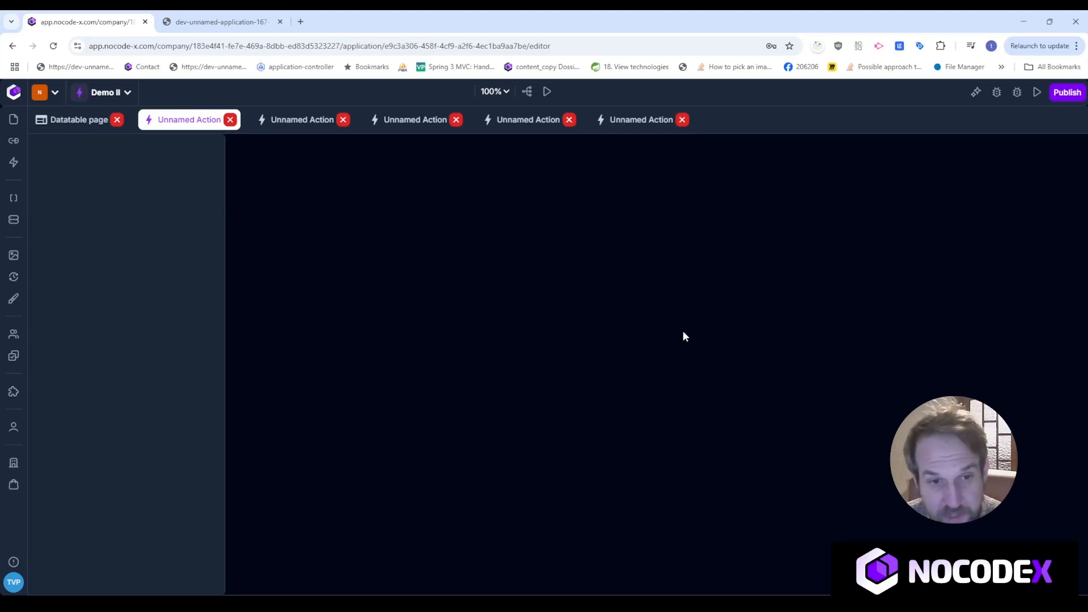
left_click_drag(771, 482, 799, 320)
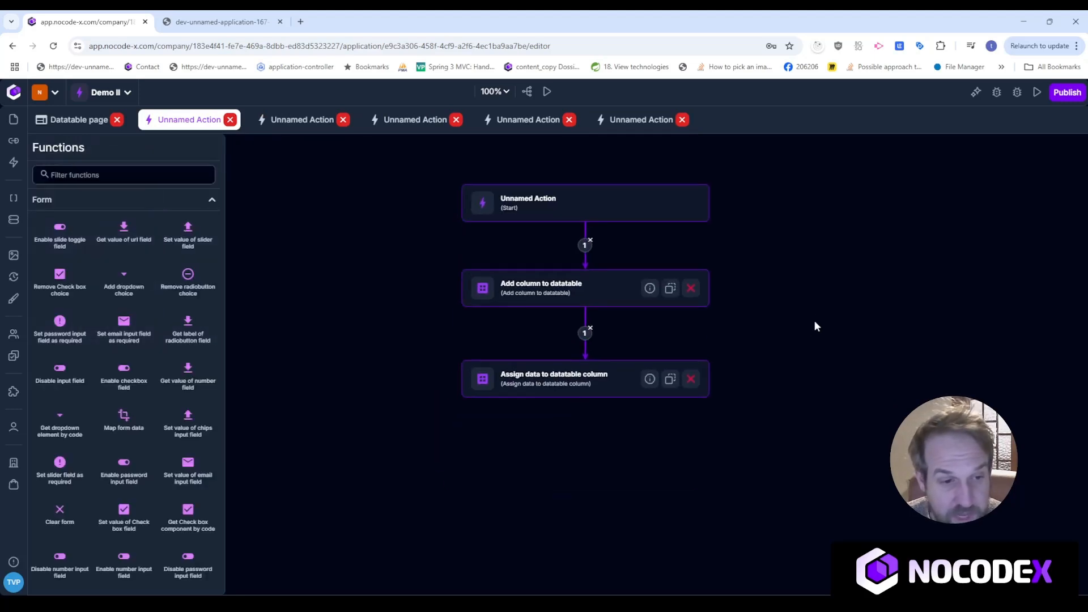
left_click(543, 385)
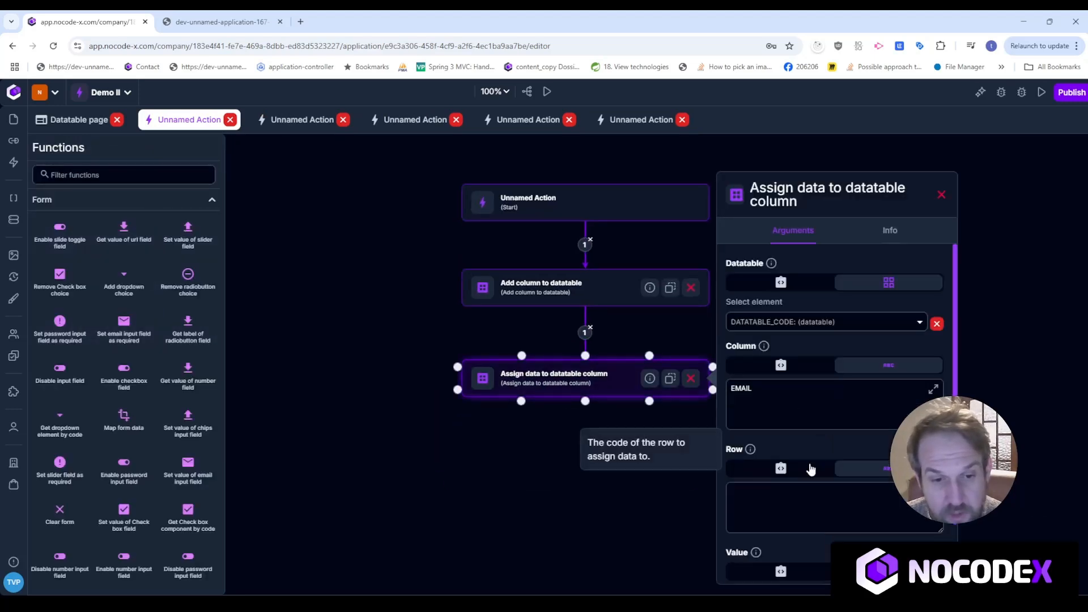
scroll(811, 461, "down", 2)
left_click(799, 413)
type("ROW_1")
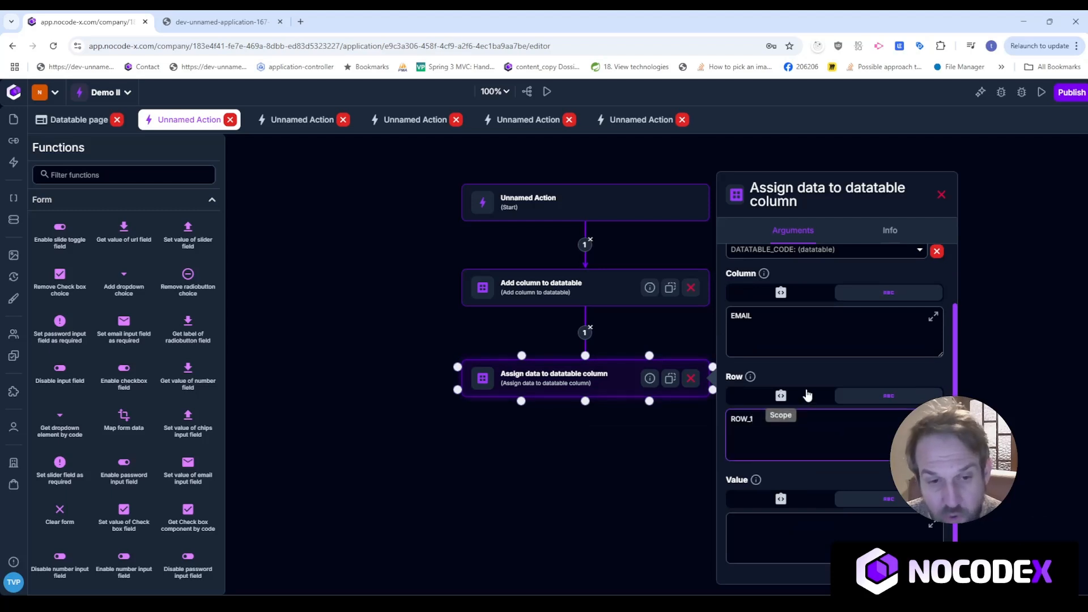
left_click(816, 534)
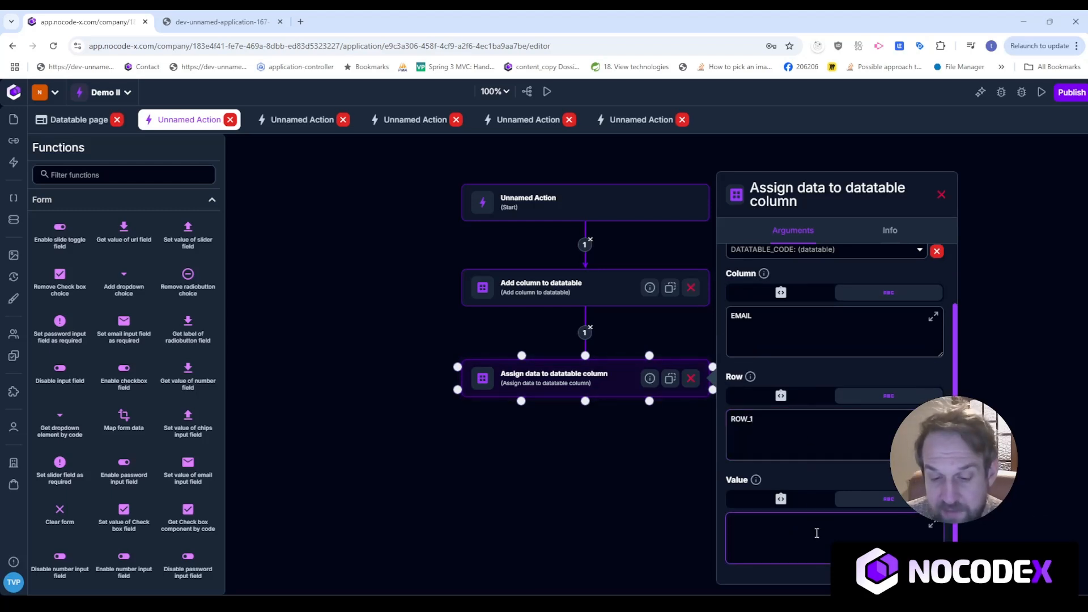
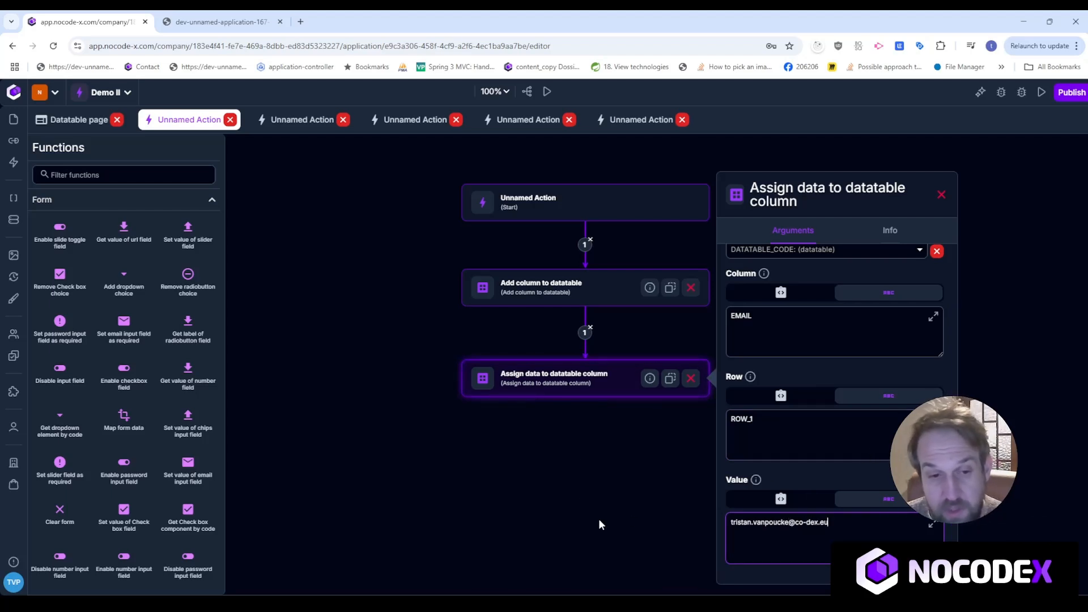
Reload the app preview, run Add column, confirm the first row's e-mail shows, then return to the editor.
left_click(221, 21)
left_click(55, 46)
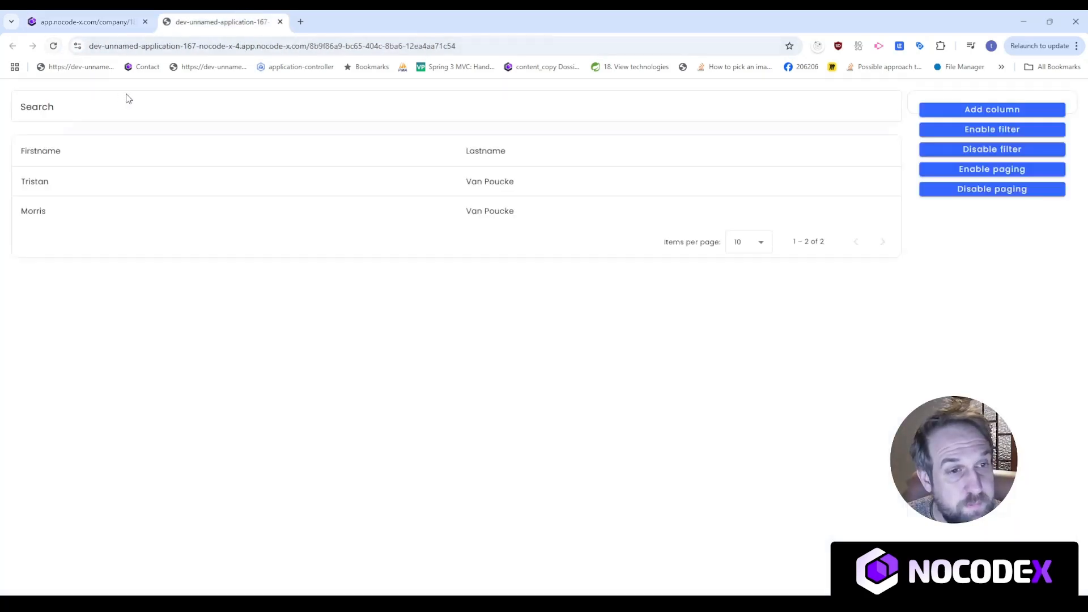
left_click(999, 113)
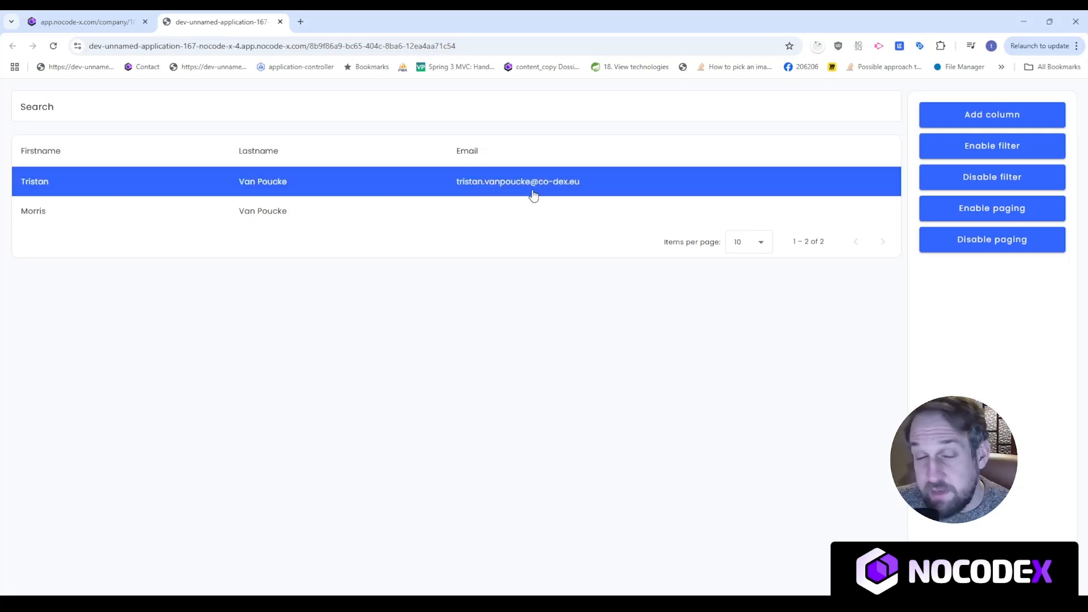
left_click(90, 17)
scroll(491, 449, "down", 2)
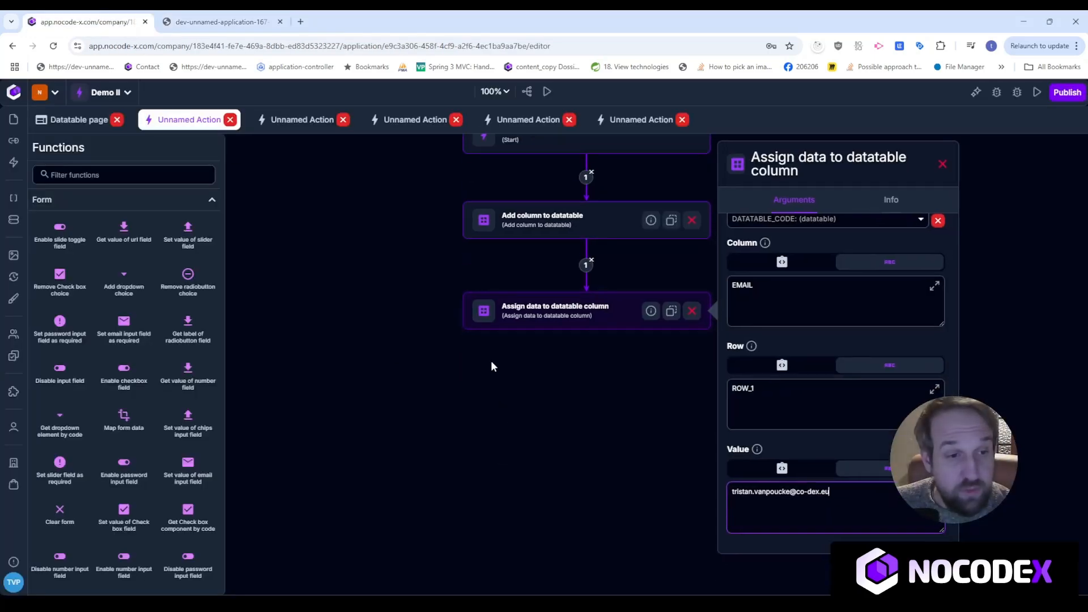
Add another Assign data to datatable column step after the first, targeting DATATABLE_CODE.
left_click(120, 176)
type("assign")
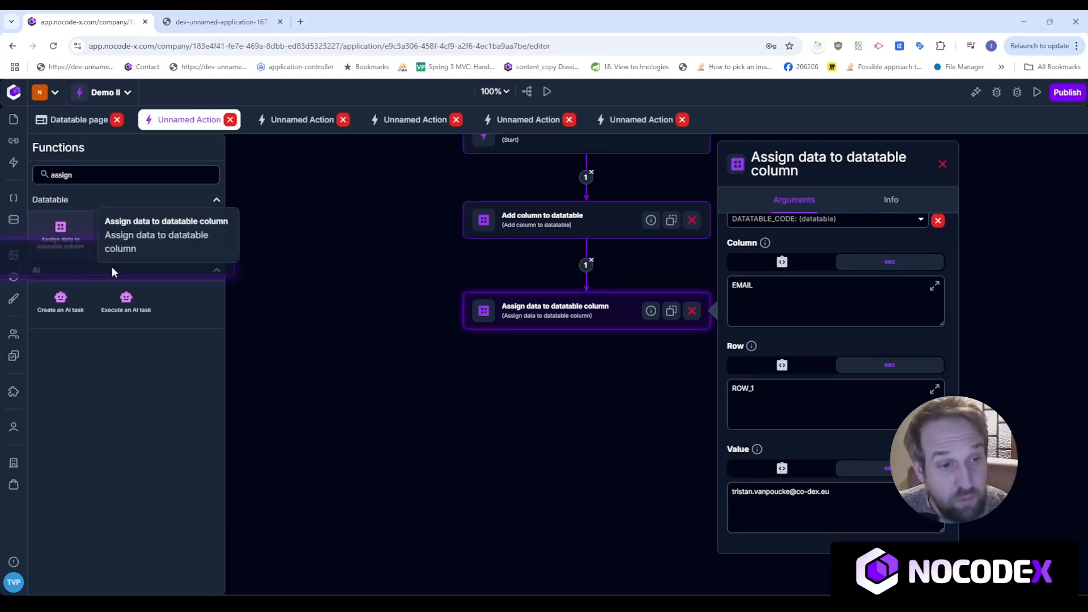
left_click_drag(61, 229, 560, 393)
left_click_drag(590, 334, 587, 391)
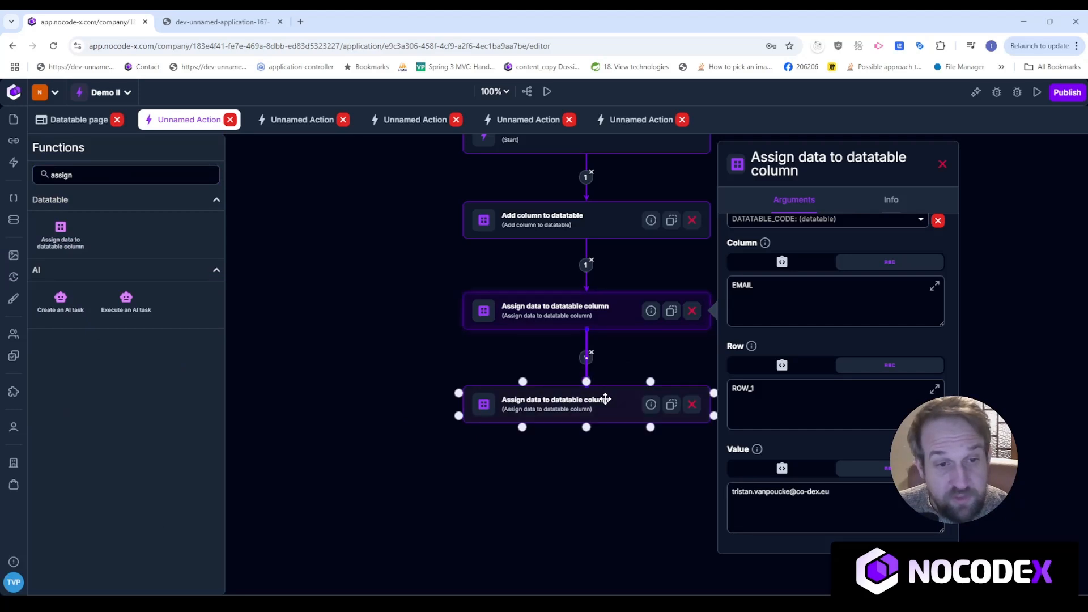
left_click(790, 356)
scroll(788, 342, "up", 2)
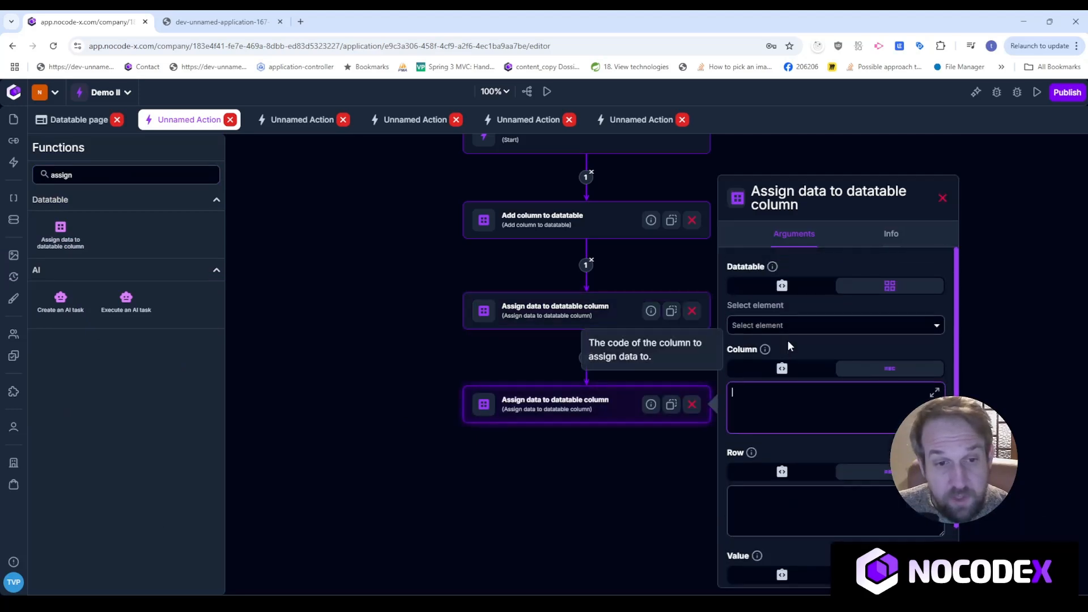
left_click(786, 326)
left_click(782, 372)
Set its Column to EMAIL, Row to ROW_2, and Value to the second person's e-mail address.
left_click(782, 396)
type("ROW_1")
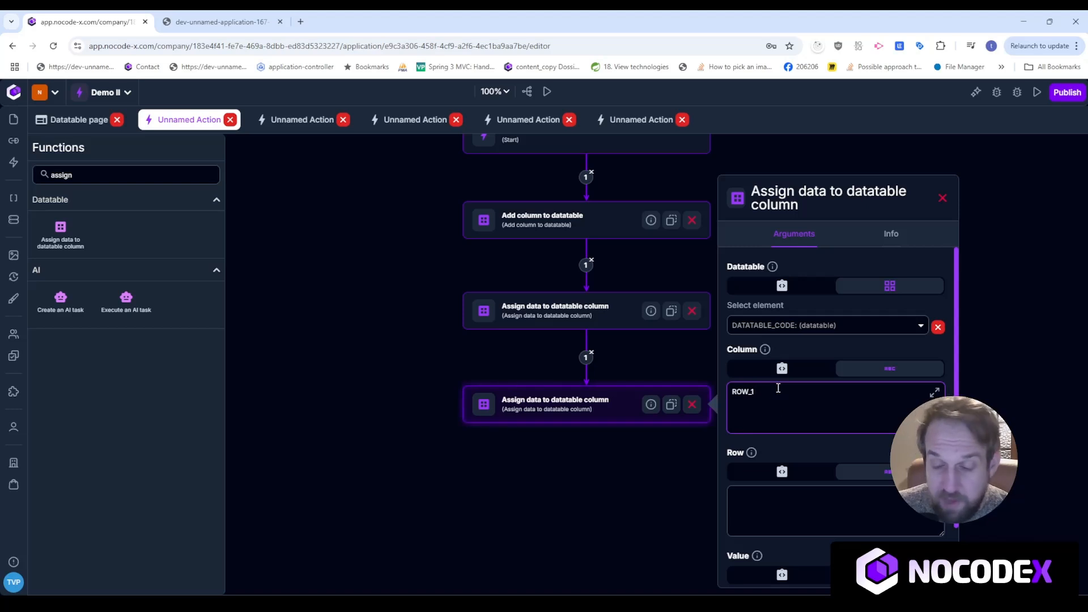
key("BackSpace")
key("BackSpace")
key("BackSpace")
key("BackSpace")
type("EMAIL")
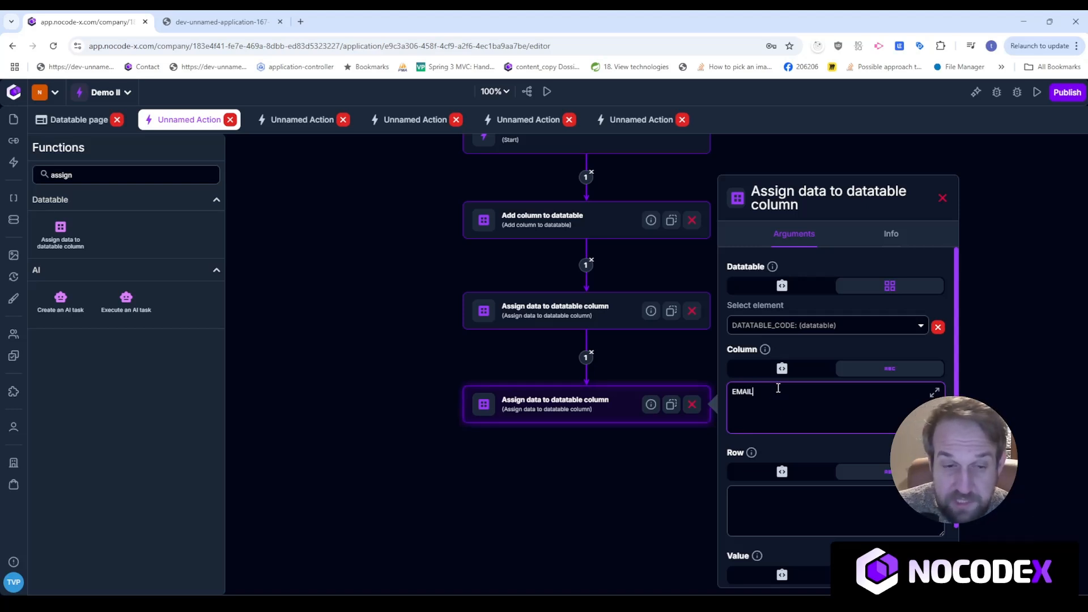
left_click(798, 504)
type("ROW_1")
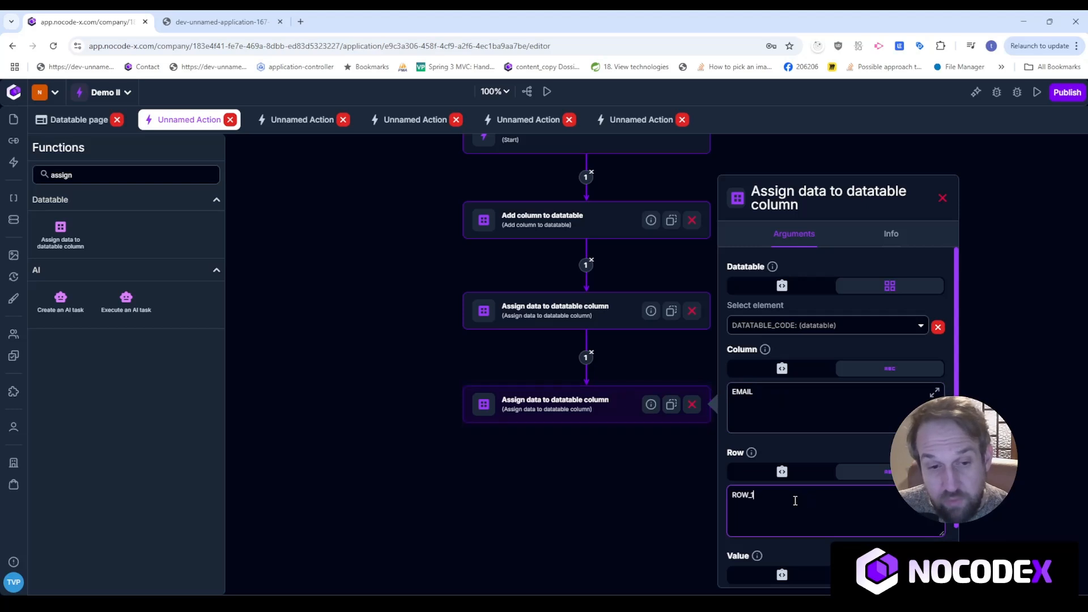
key("BackSpace")
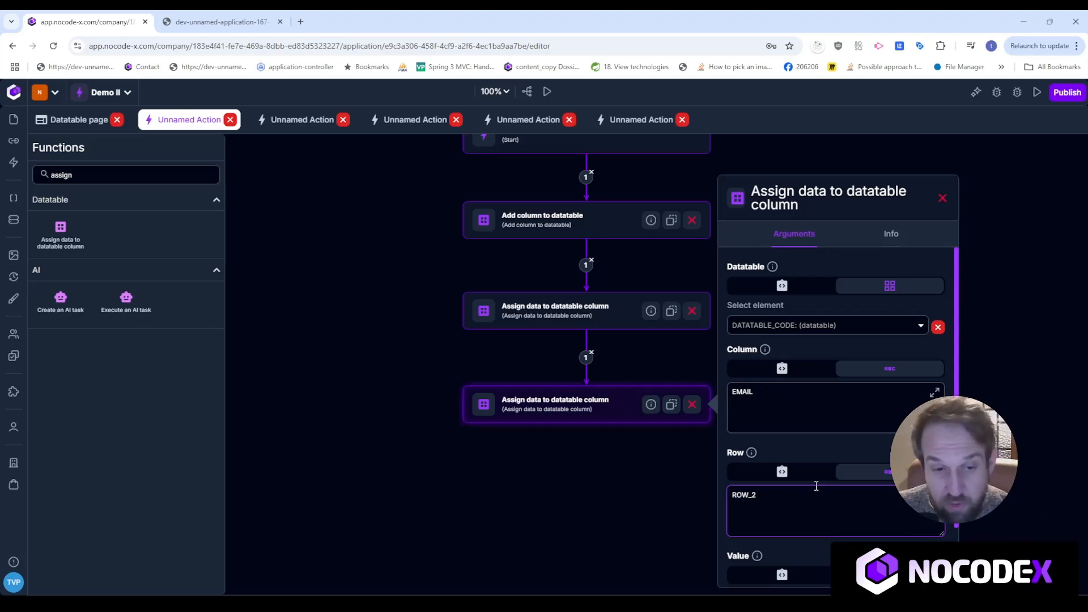
scroll(816, 486, "down", 1)
left_click(802, 547)
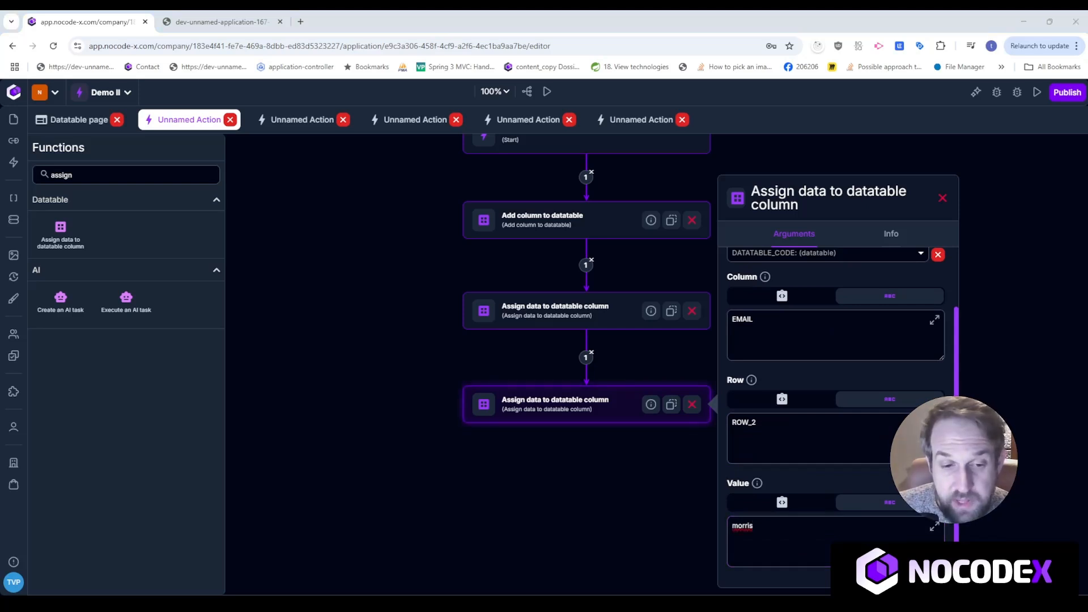
left_click(801, 547)
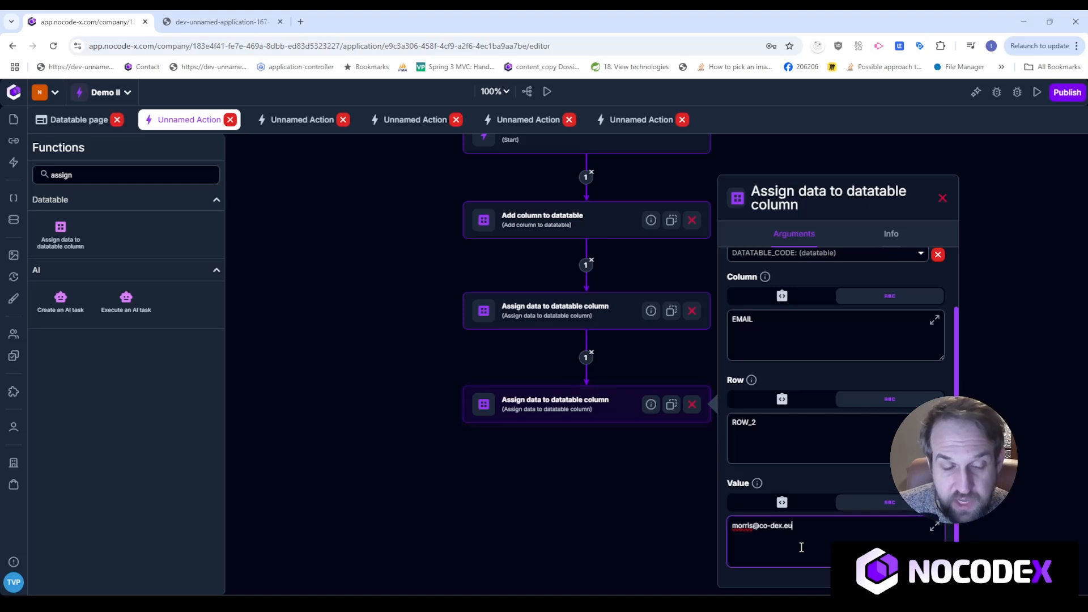
left_click(942, 197)
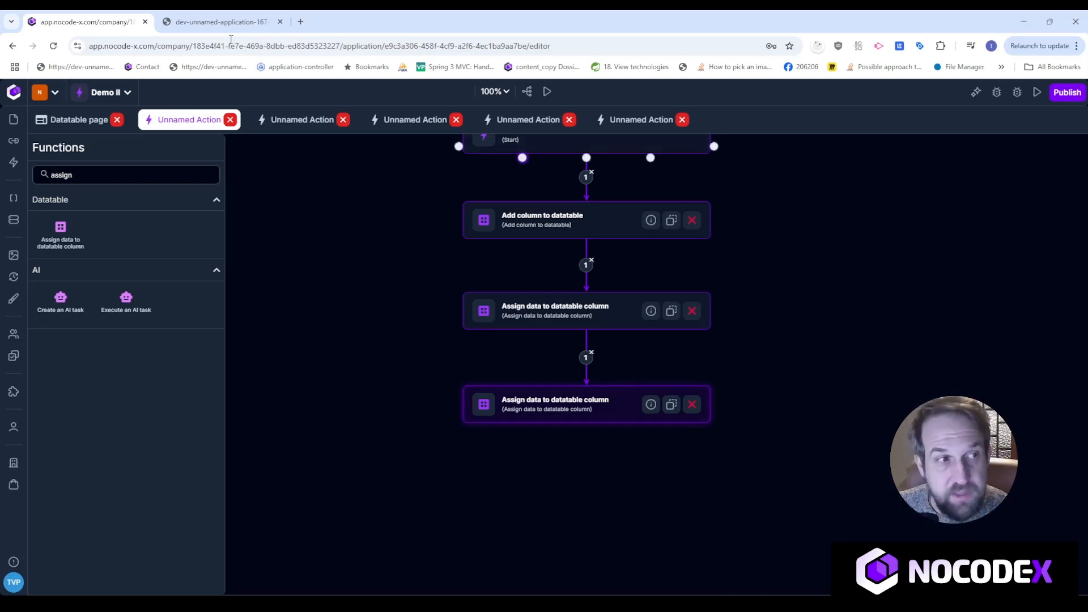
Reload the preview, run Add column, check both rows show e-mails, then go back to the editor.
left_click(208, 24)
left_click(53, 46)
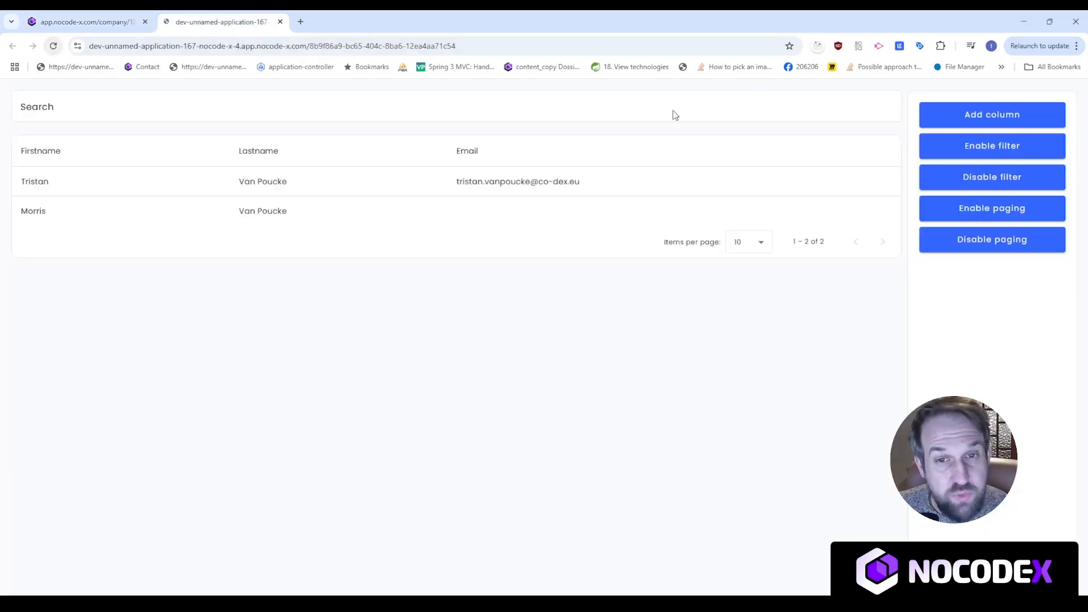
left_click(944, 122)
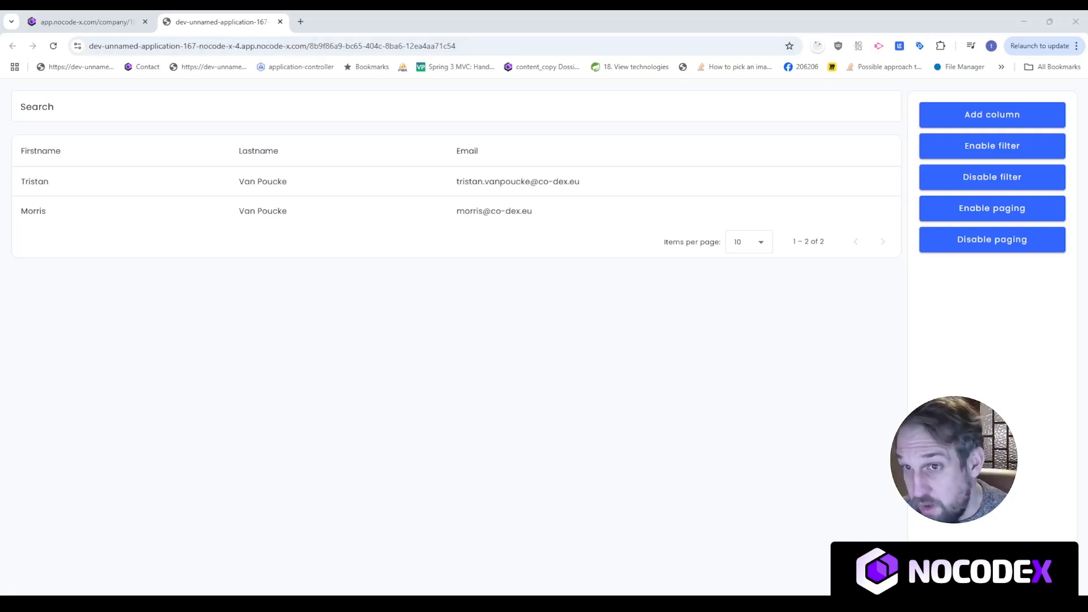
left_click(85, 22)
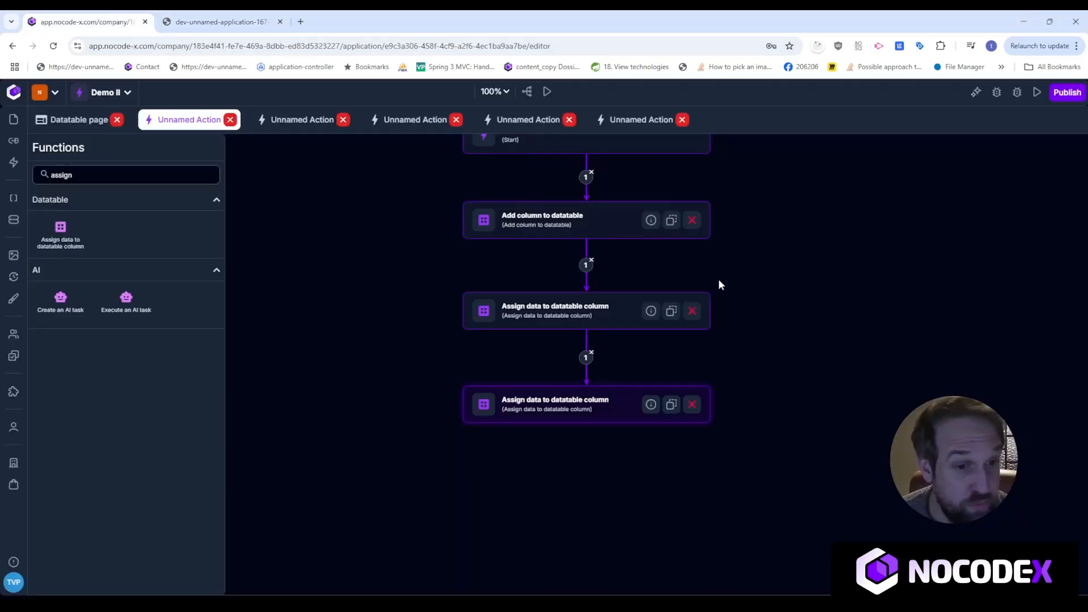
In Data-formats, start a new data-format to be generated from a text description.
left_click_drag(838, 275, 843, 357)
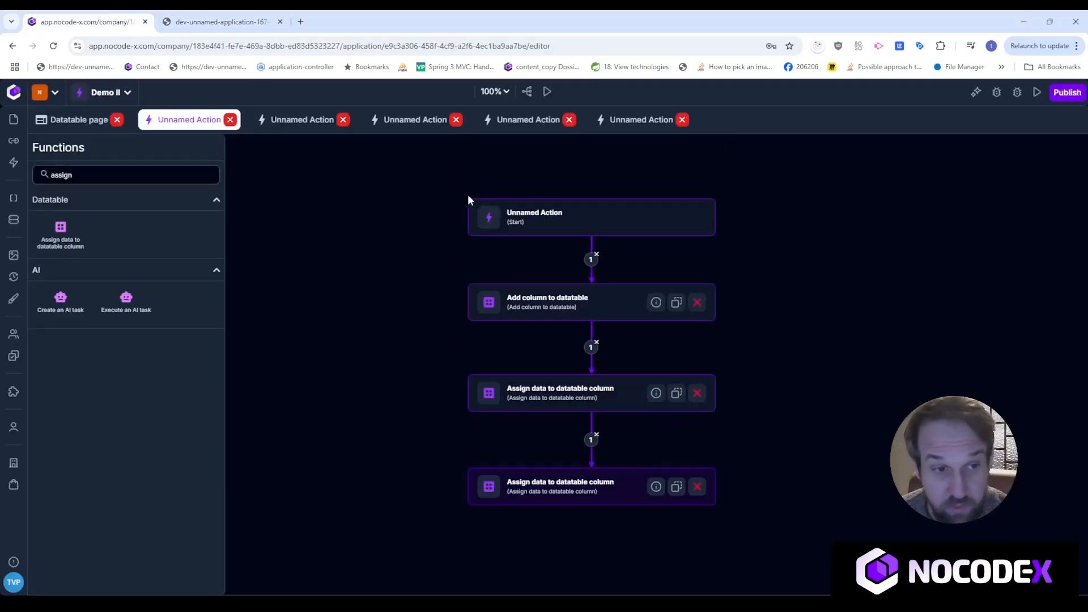
left_click(73, 125)
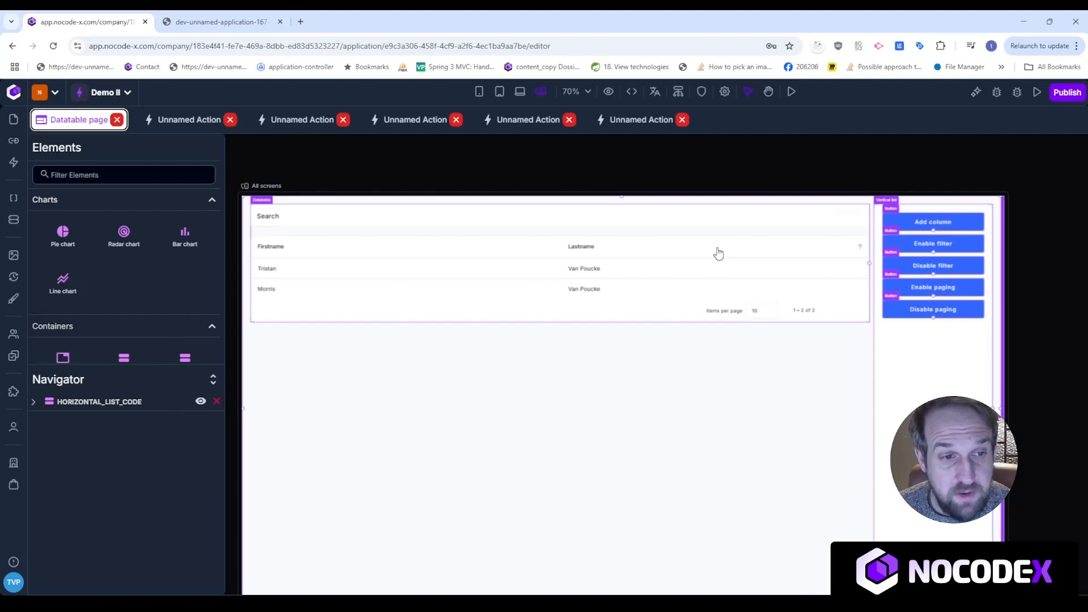
left_click(14, 219)
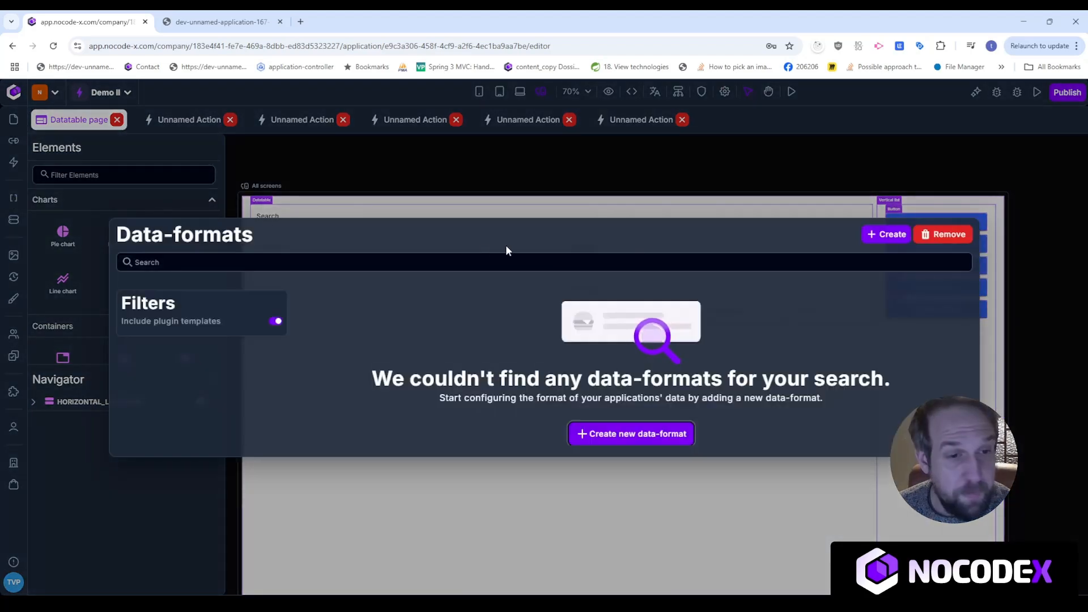
left_click(898, 241)
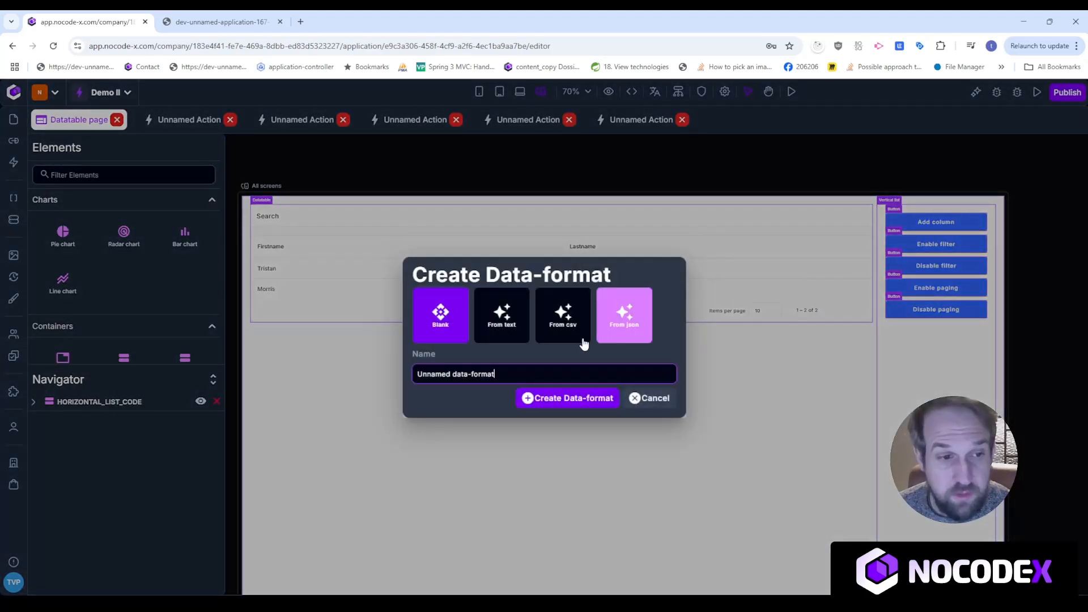
left_click(502, 312)
Describe a persons data-format with firstname, lastname and email address, generate it, and save Person.
type("Creazt")
key("BackSpace")
type("a")
key("BackSpace")
type("a dataformat fo")
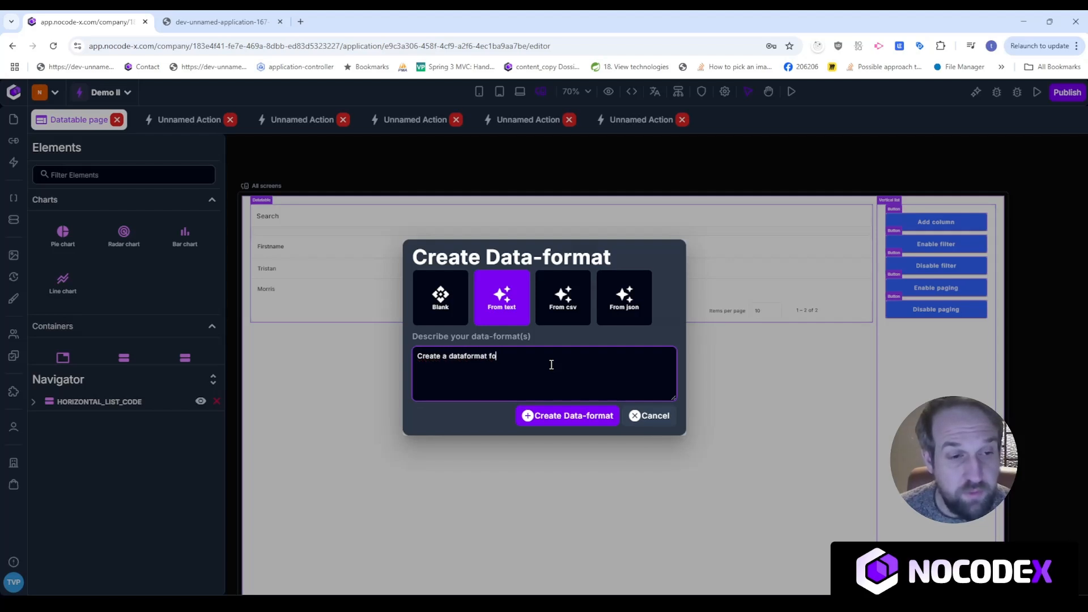
type("r persons. It should in")
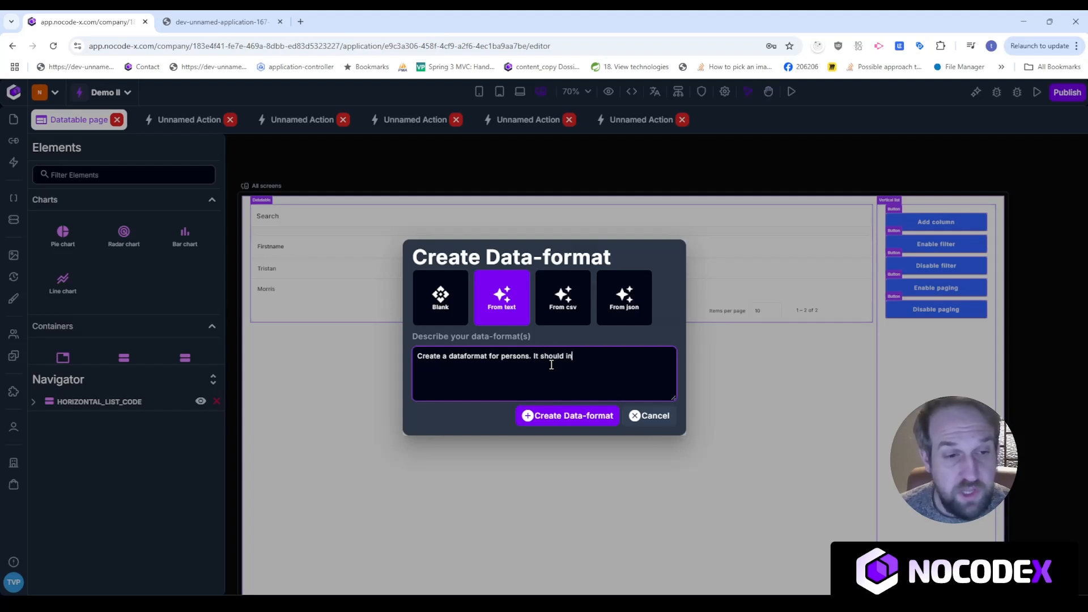
type("clude a firstn")
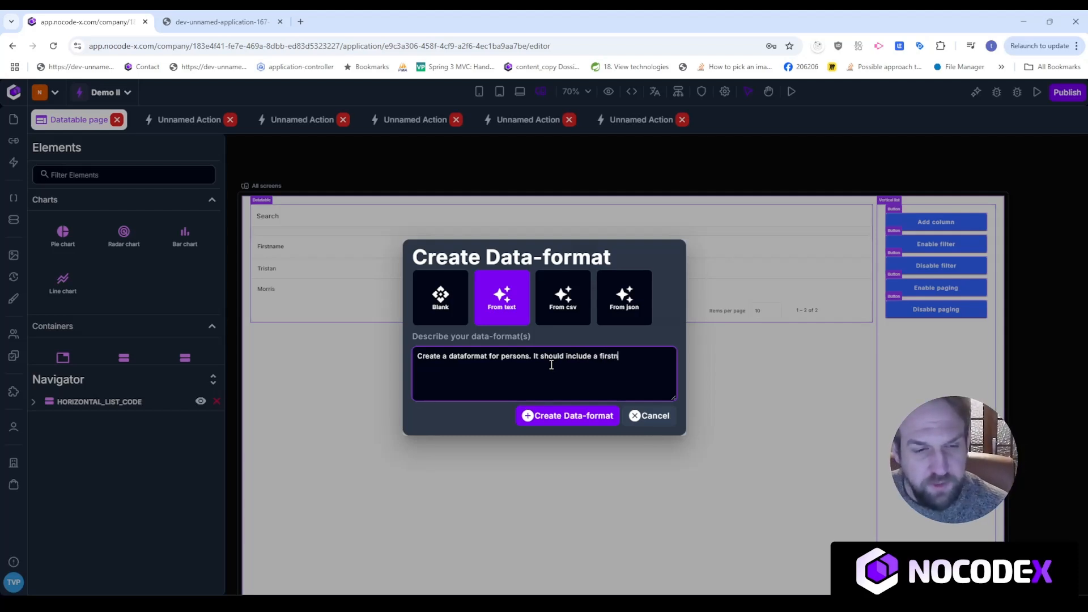
type("ame & a lastname")
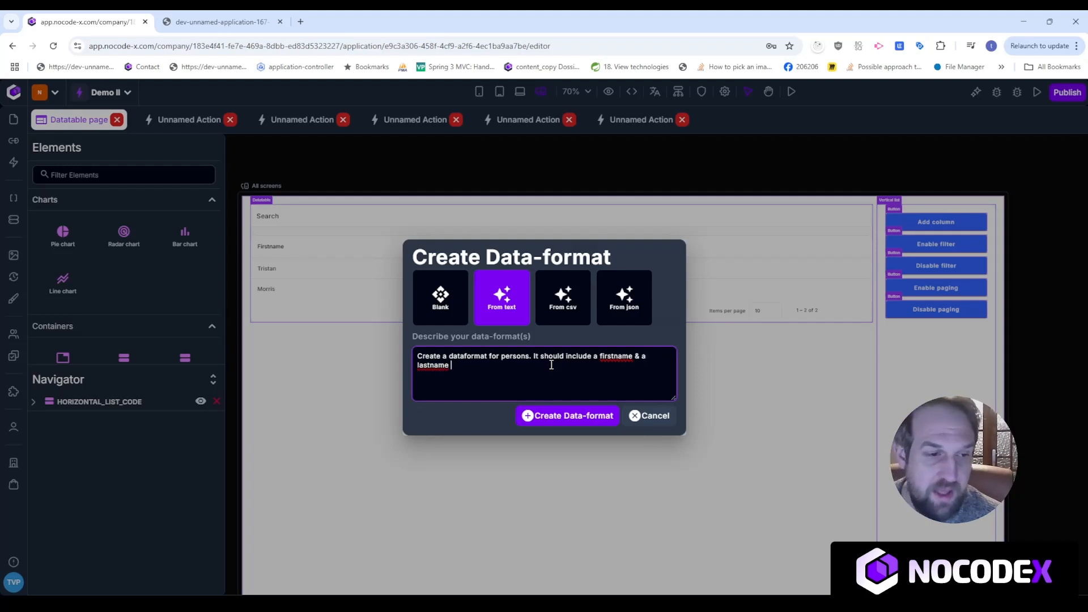
type(" & an email")
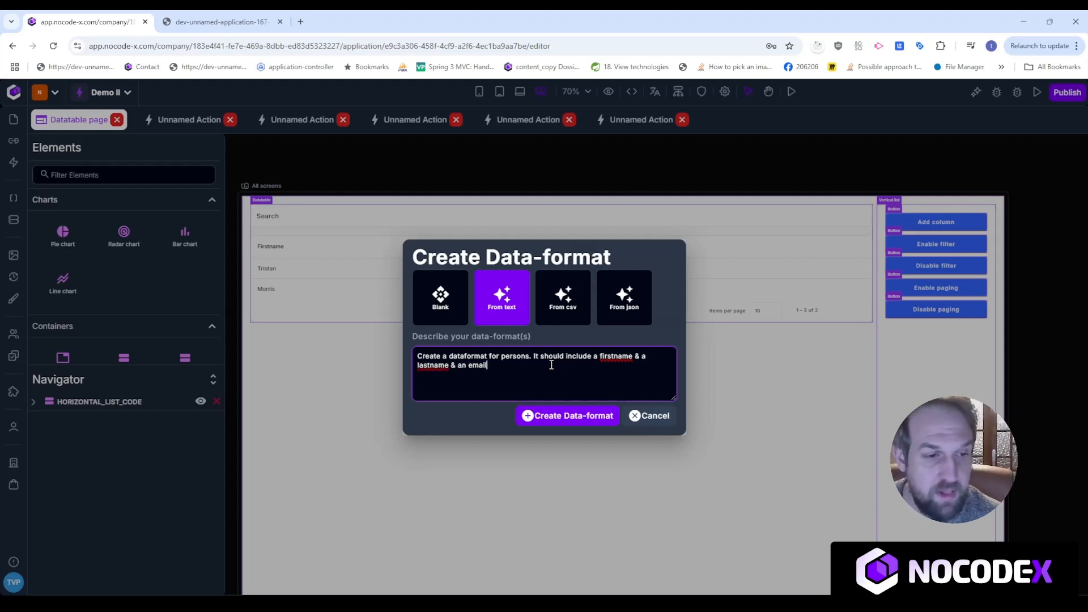
type(" address.")
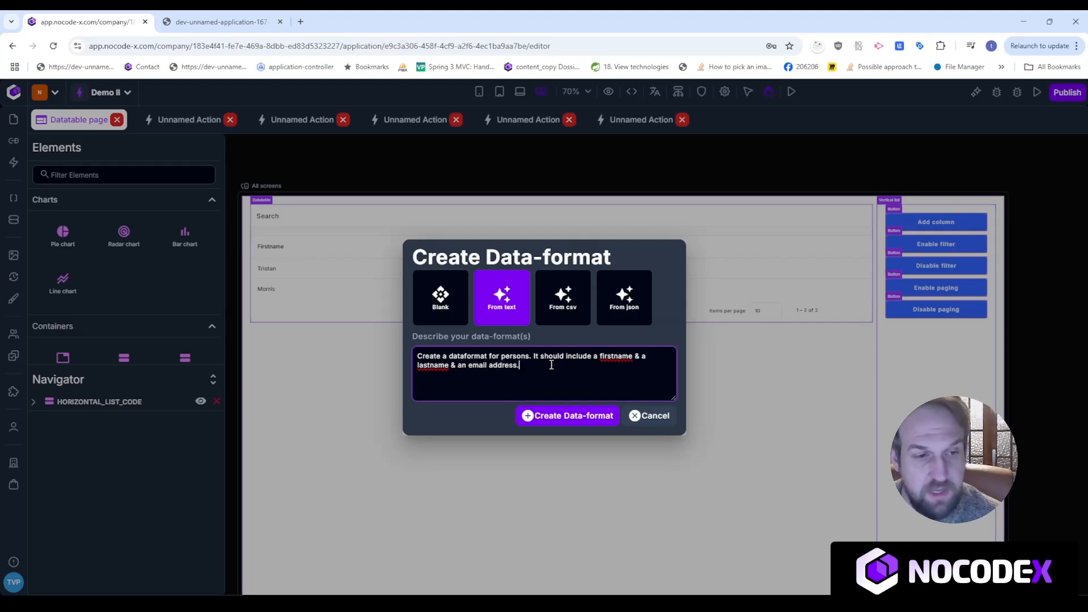
left_click(562, 415)
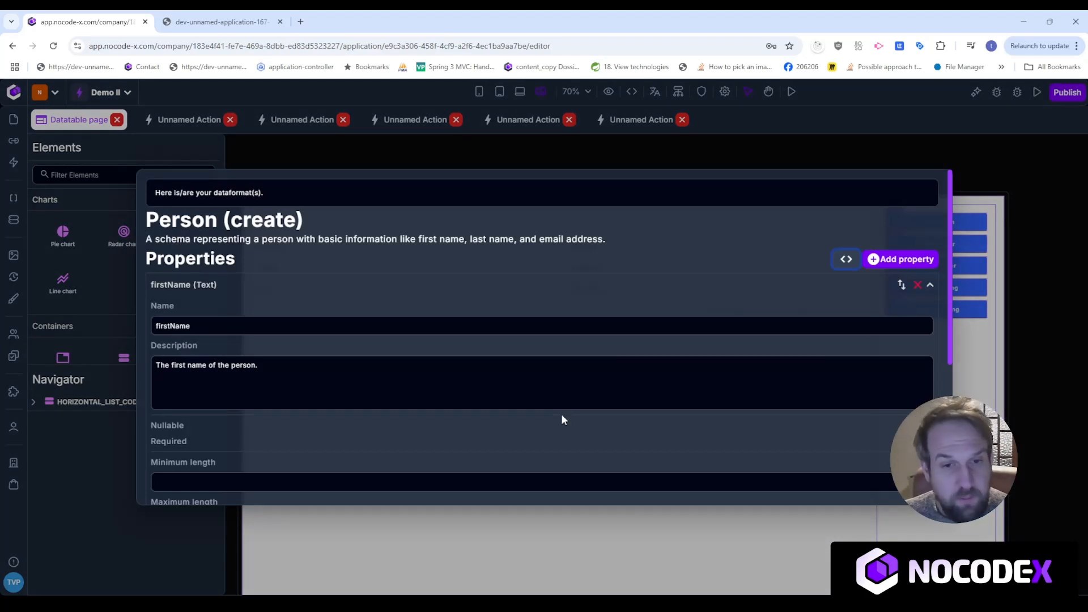
left_click(533, 291)
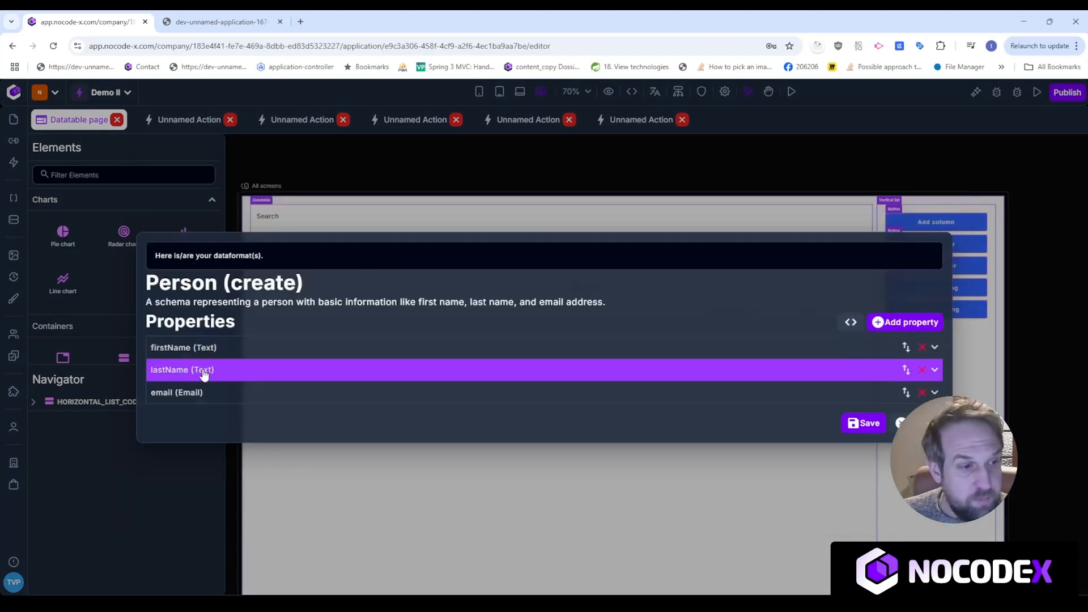
left_click(863, 424)
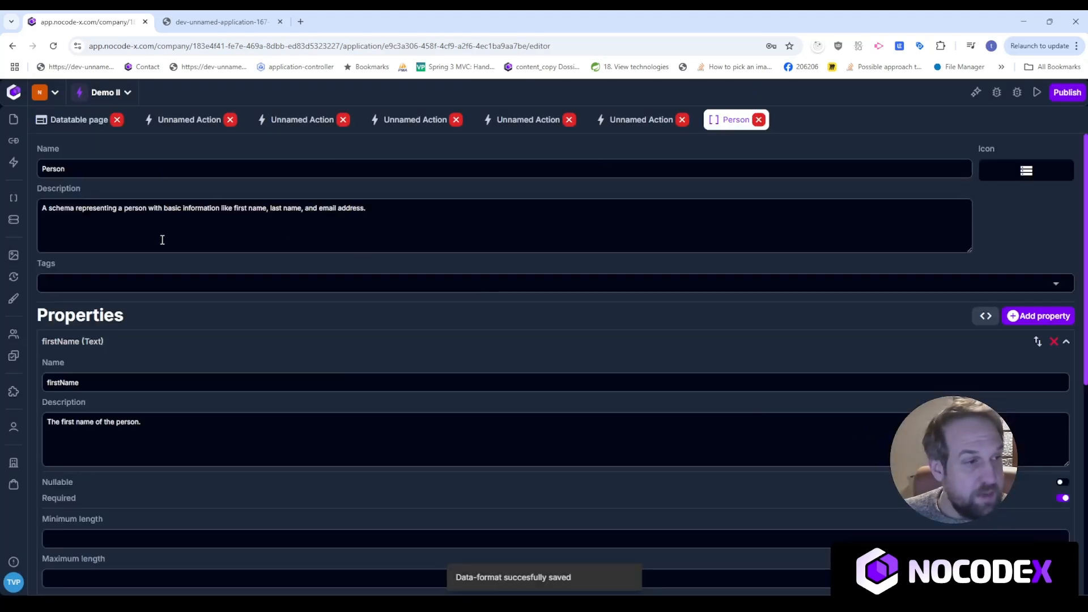
Create a test data set for the Person data-format described as 'create 10 Persons' and save it.
left_click(17, 224)
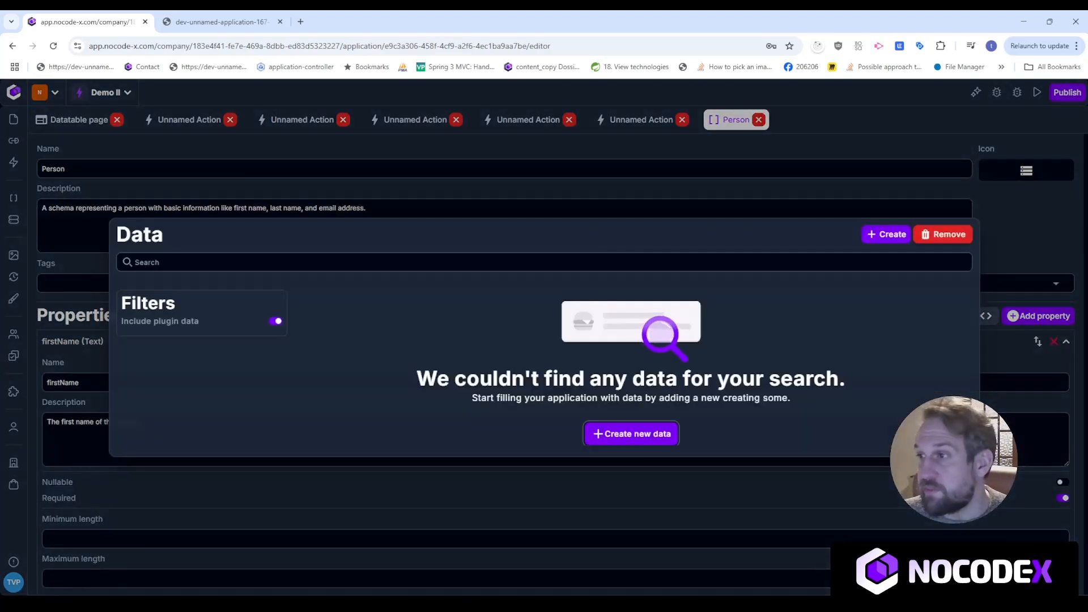
left_click(886, 236)
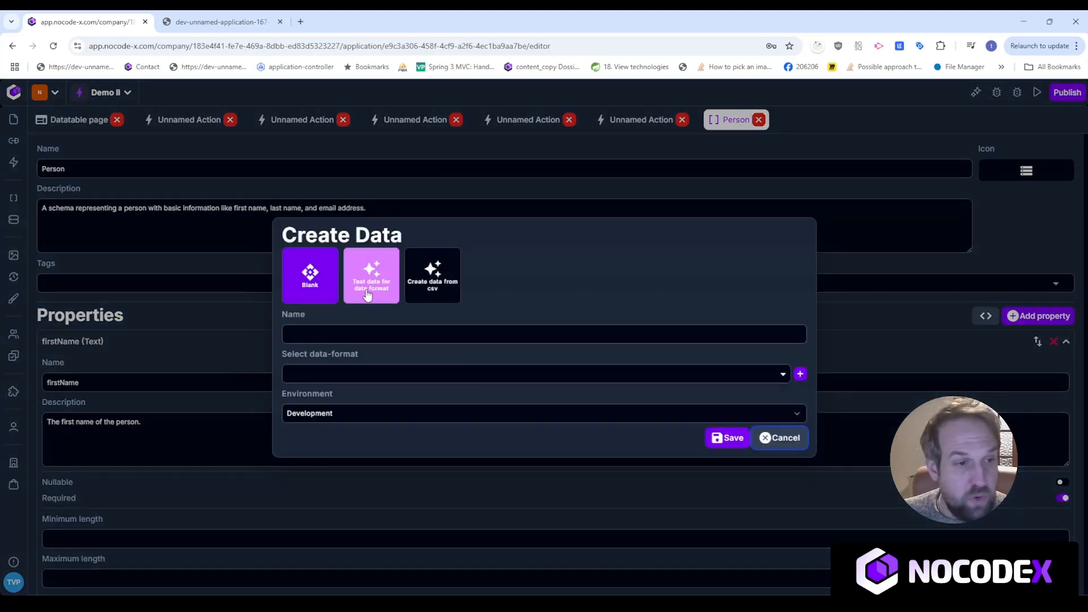
left_click(369, 259)
left_click(381, 322)
left_click(376, 354)
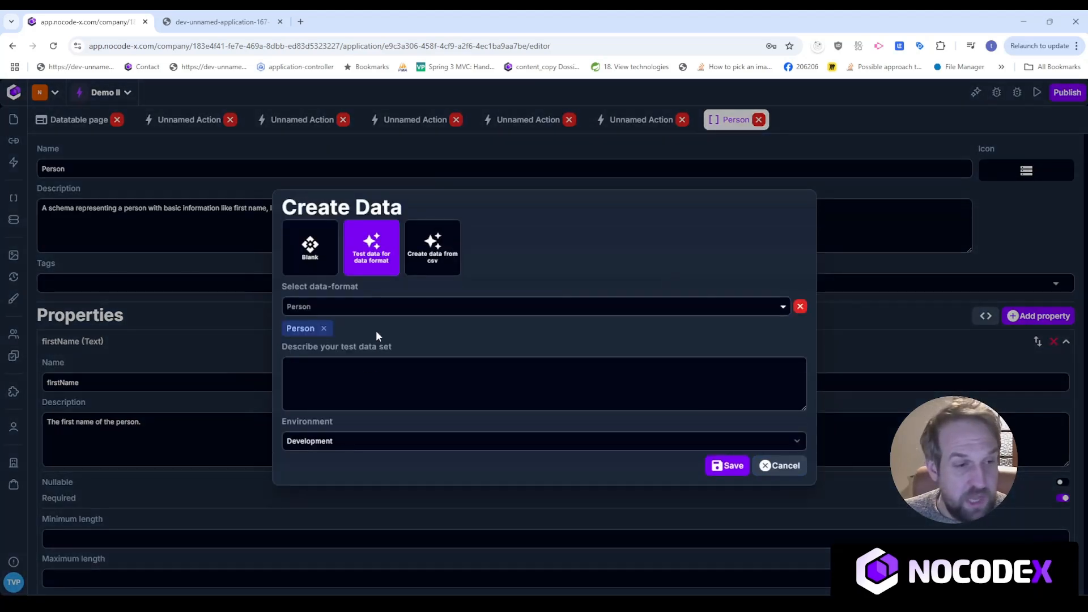
left_click(373, 389)
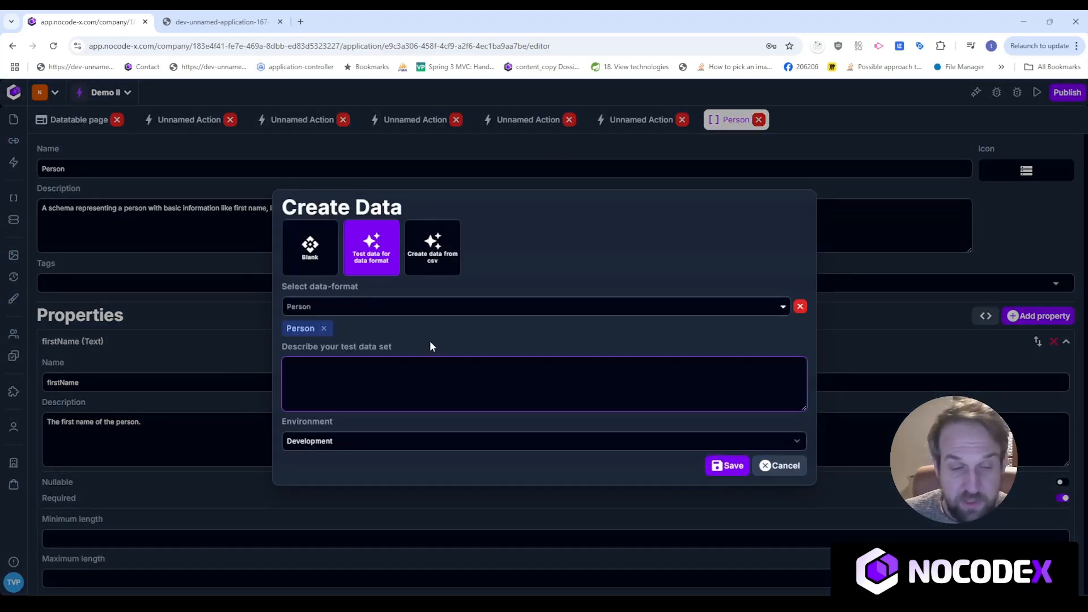
type("create ")
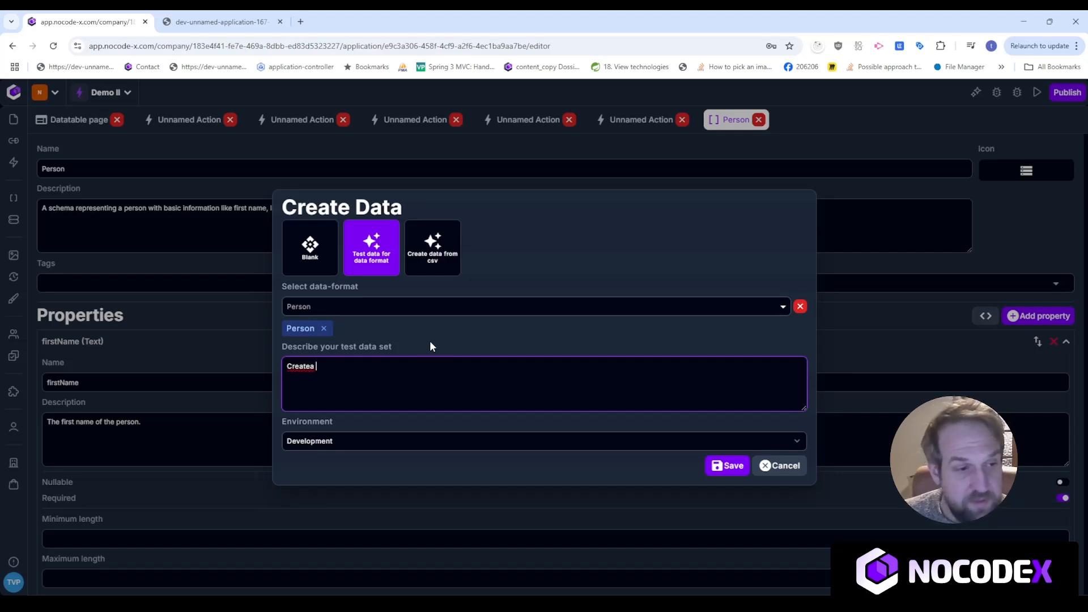
type("1")
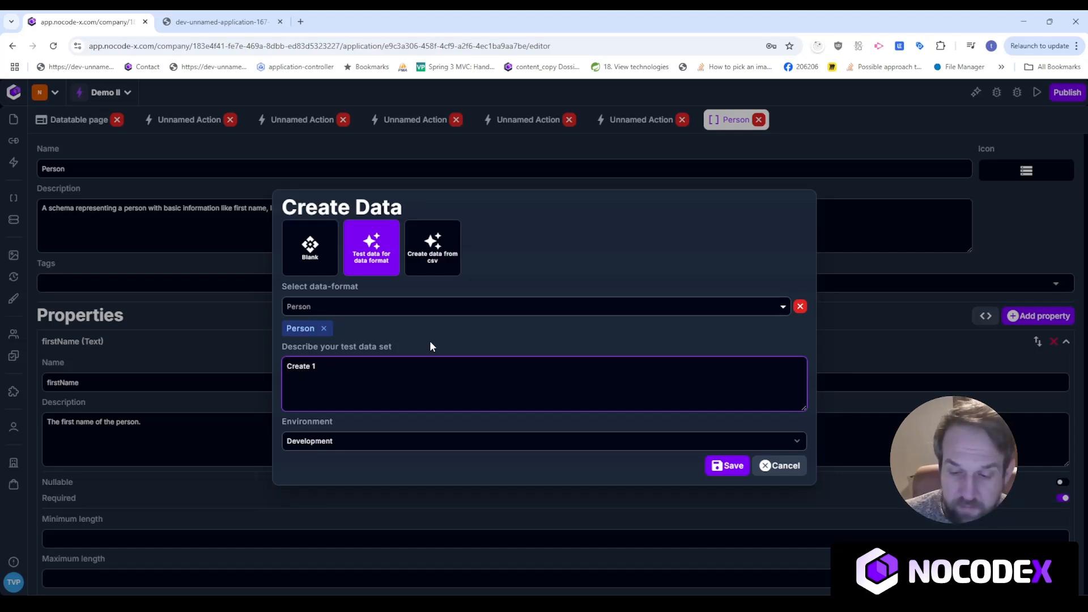
type("0 Persons")
left_click(727, 465)
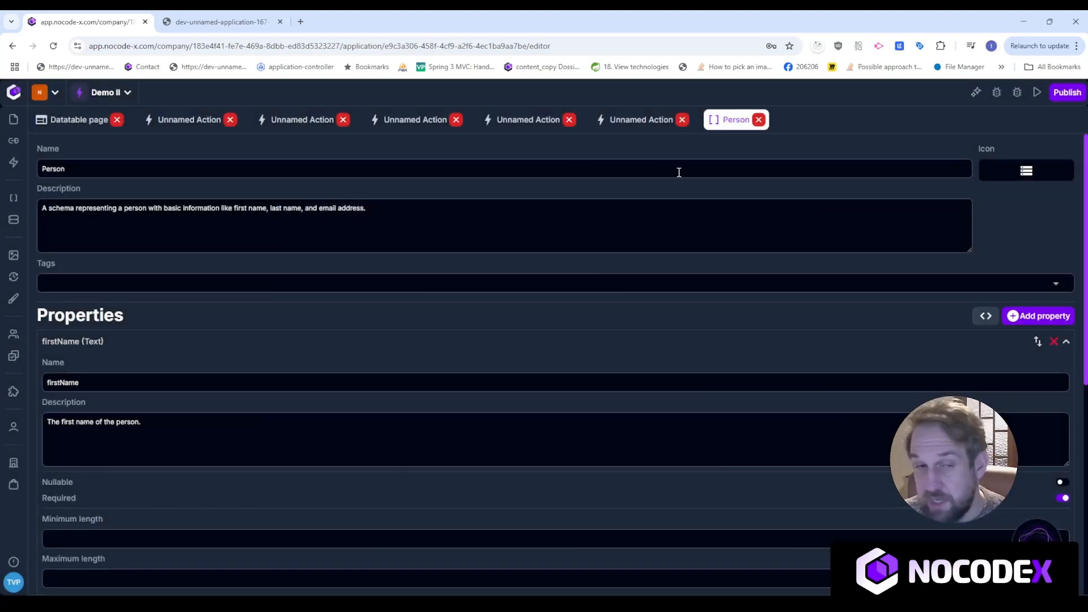
Delete the sample rows ROW_1 and ROW_2 from the datatable's properties.
left_click(68, 120)
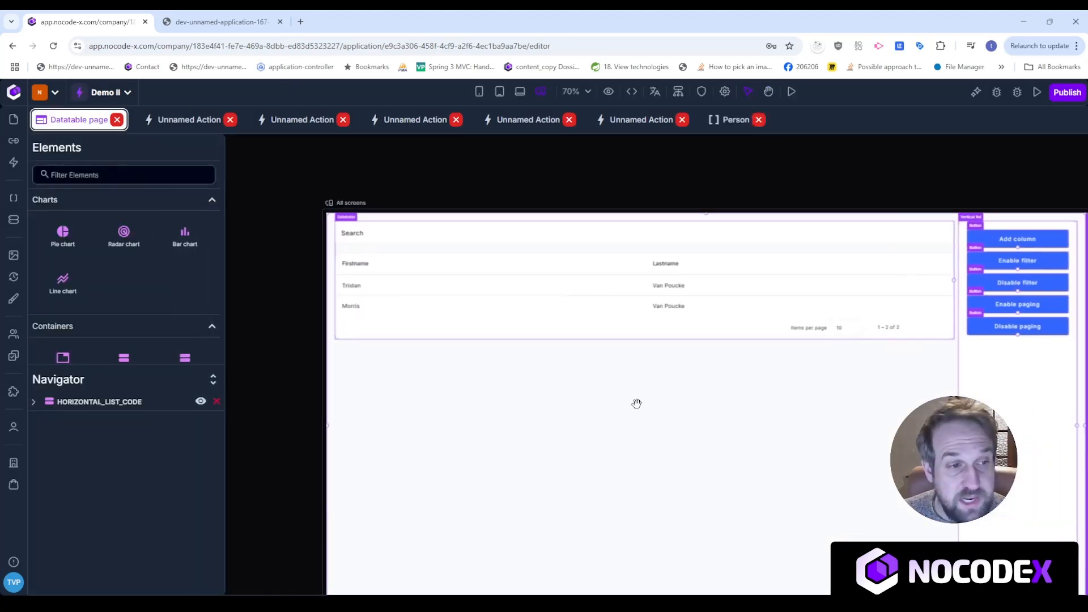
left_click(589, 324)
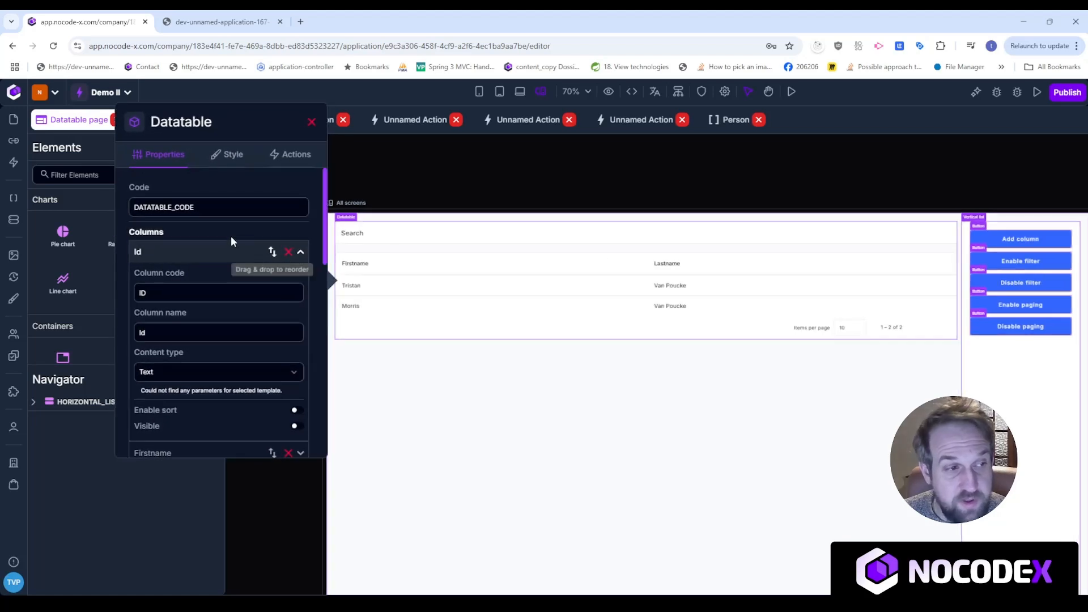
left_click(172, 255)
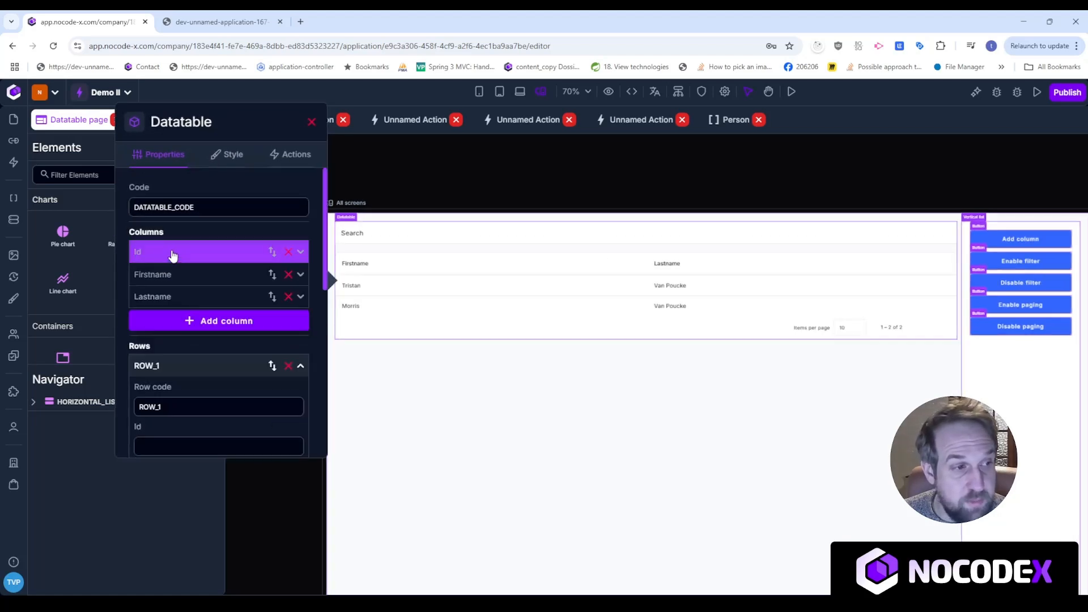
left_click(218, 366)
left_click(289, 365)
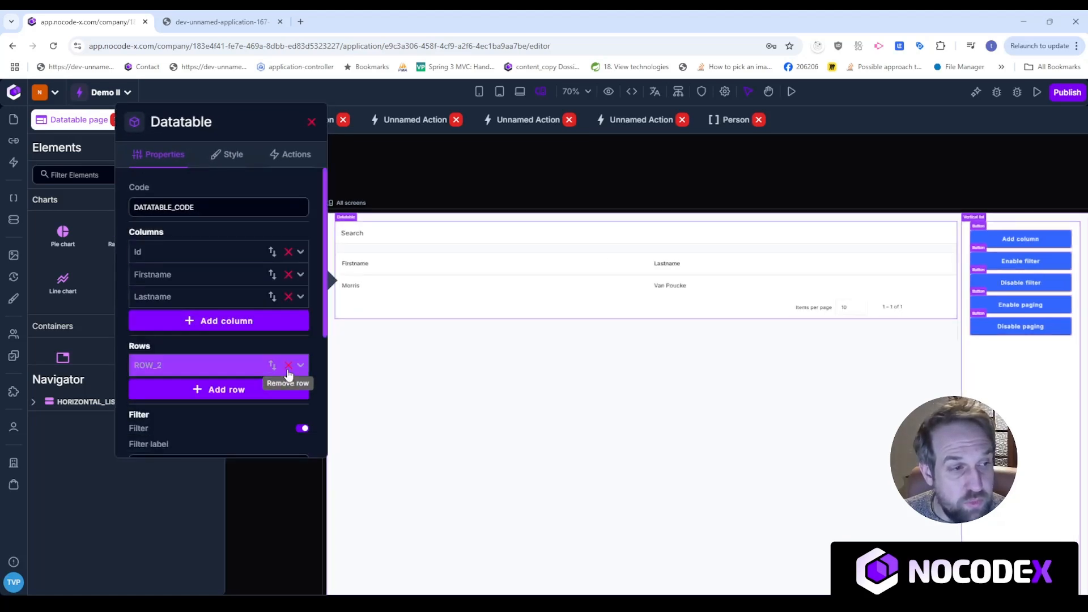
left_click(288, 366)
Add a new datatable column with code EMAIL and name Email.
left_click(216, 321)
triple_click(205, 361)
type("Emai")
key("BackSpace")
key("BackSpace")
type("MAIL")
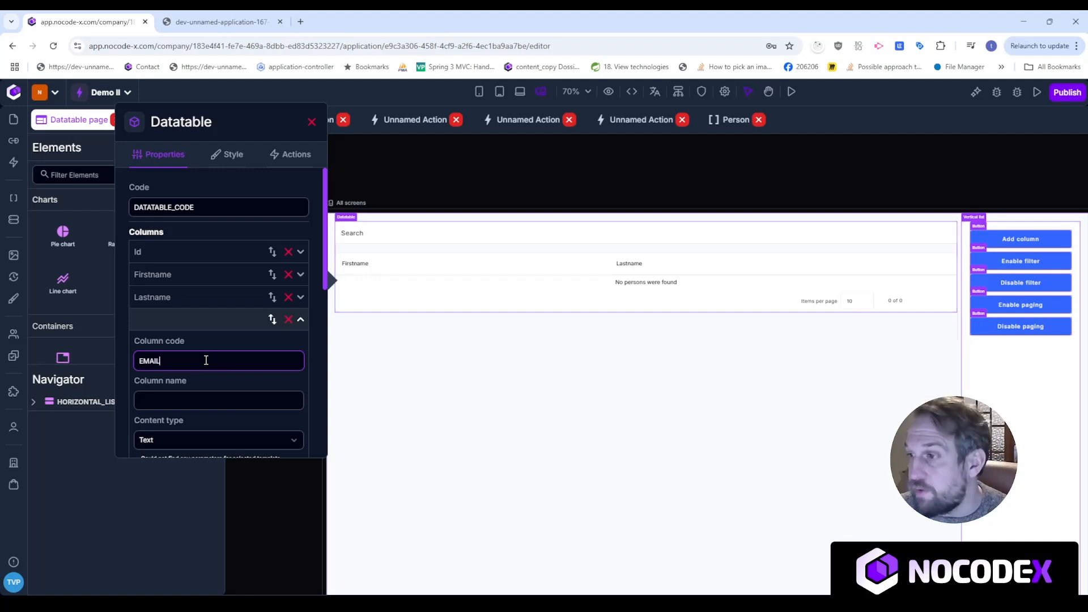
left_click(214, 397)
type("Email")
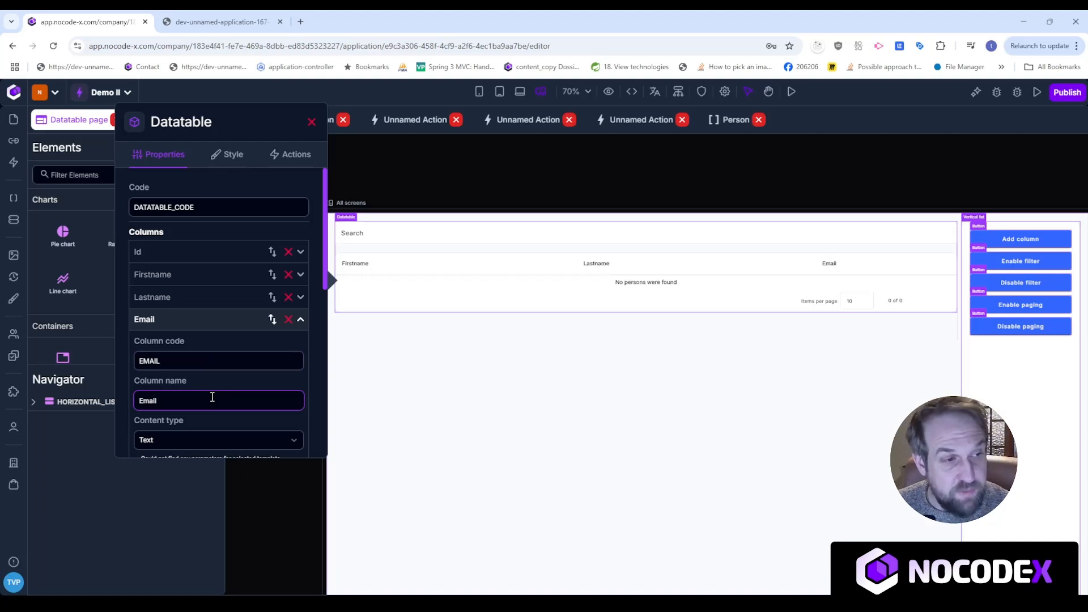
Enable sorting on the Email column.
scroll(195, 310, "down", 3)
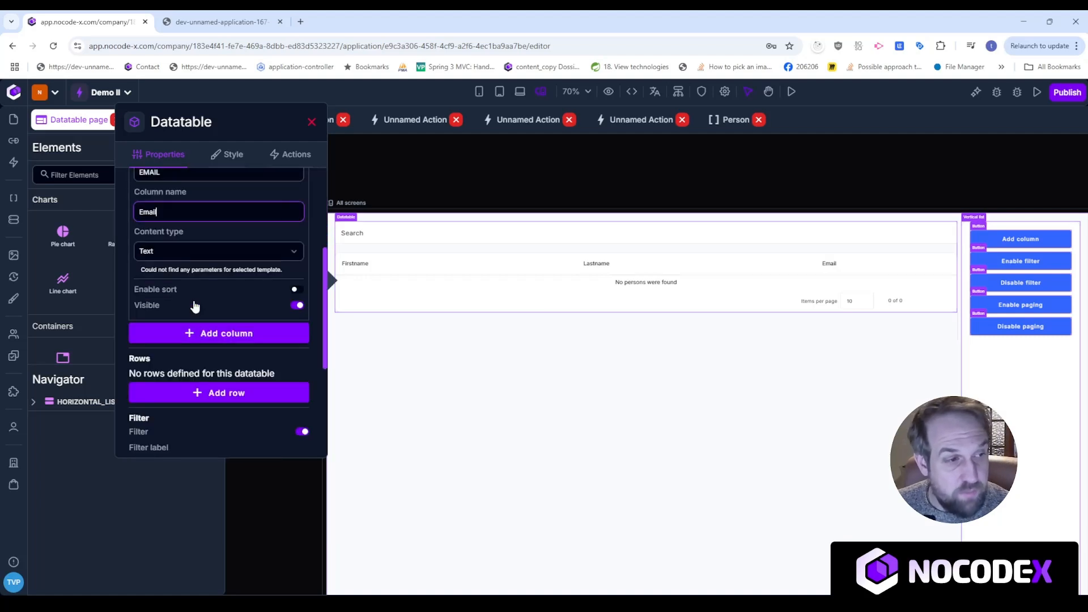
scroll(181, 203, "up", 3)
left_click(186, 319)
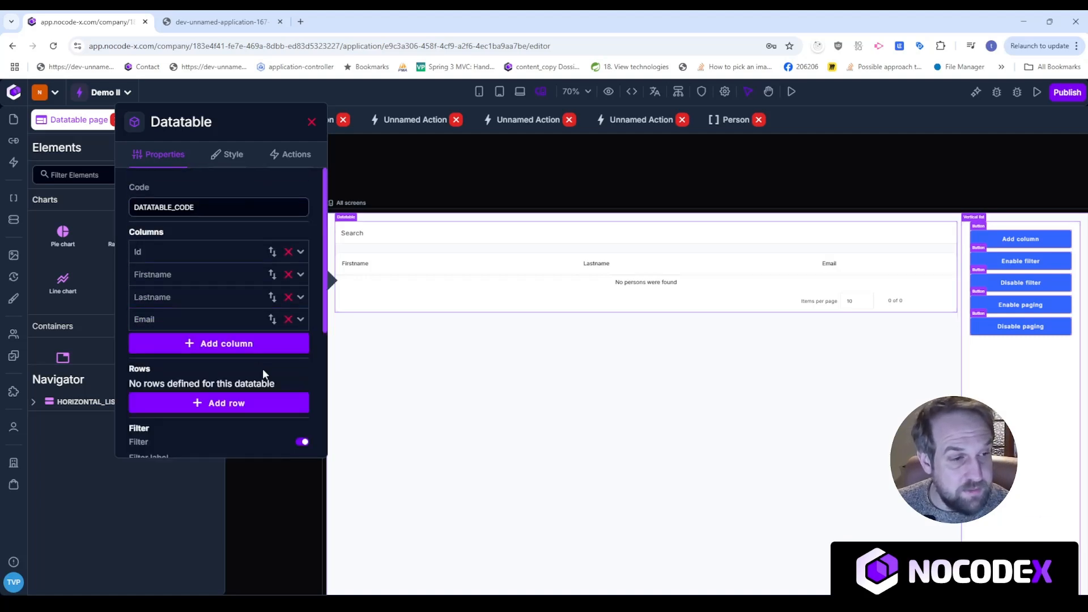
left_click(221, 320)
scroll(243, 419, "down", 3)
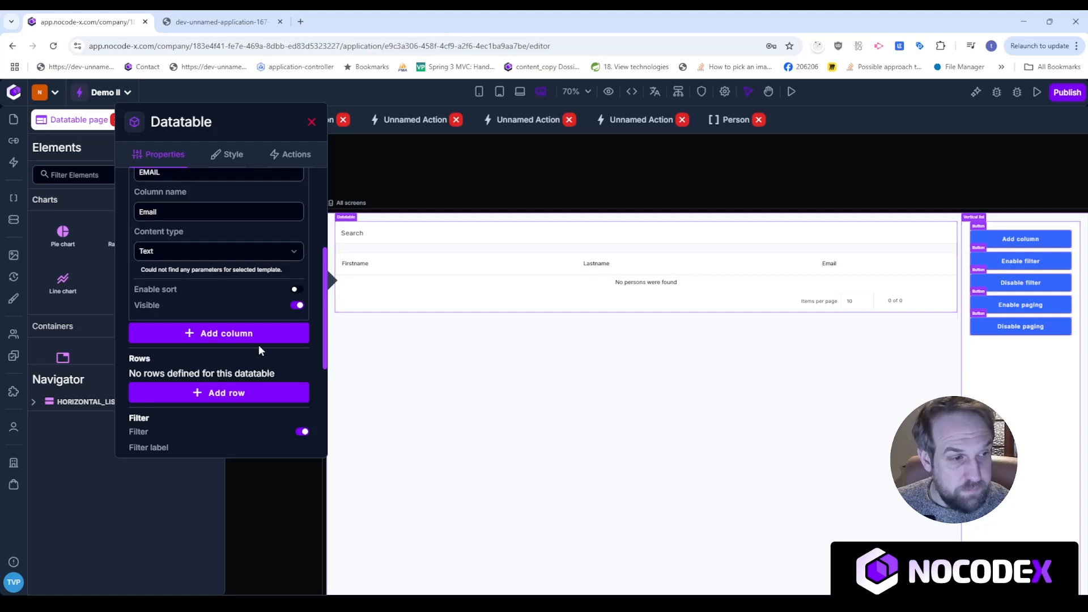
left_click(295, 289)
scroll(227, 261, "up", 3)
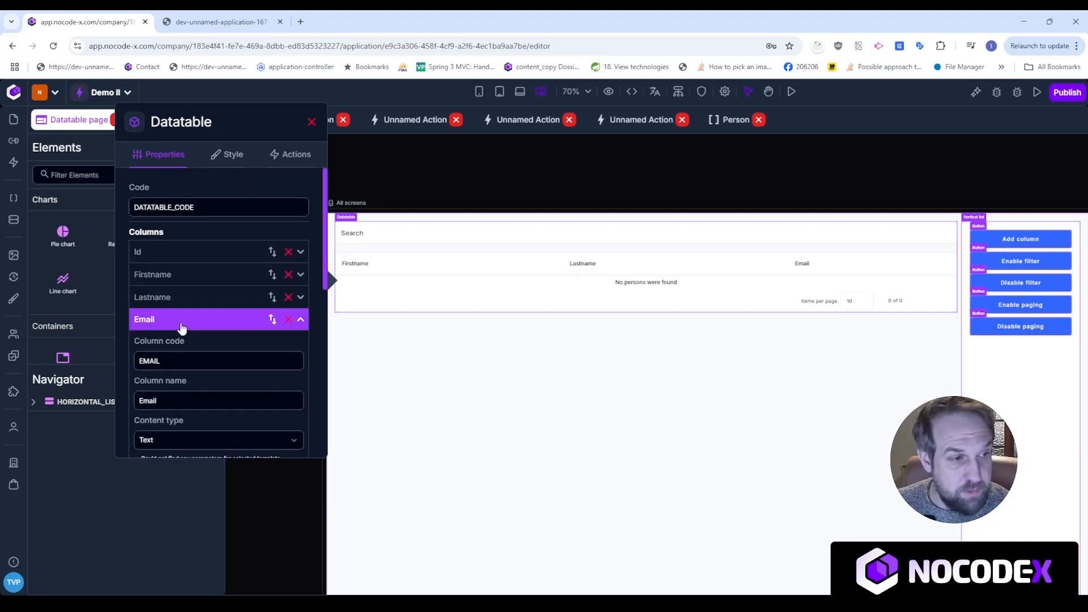
left_click(180, 322)
scroll(233, 376, "down", 3)
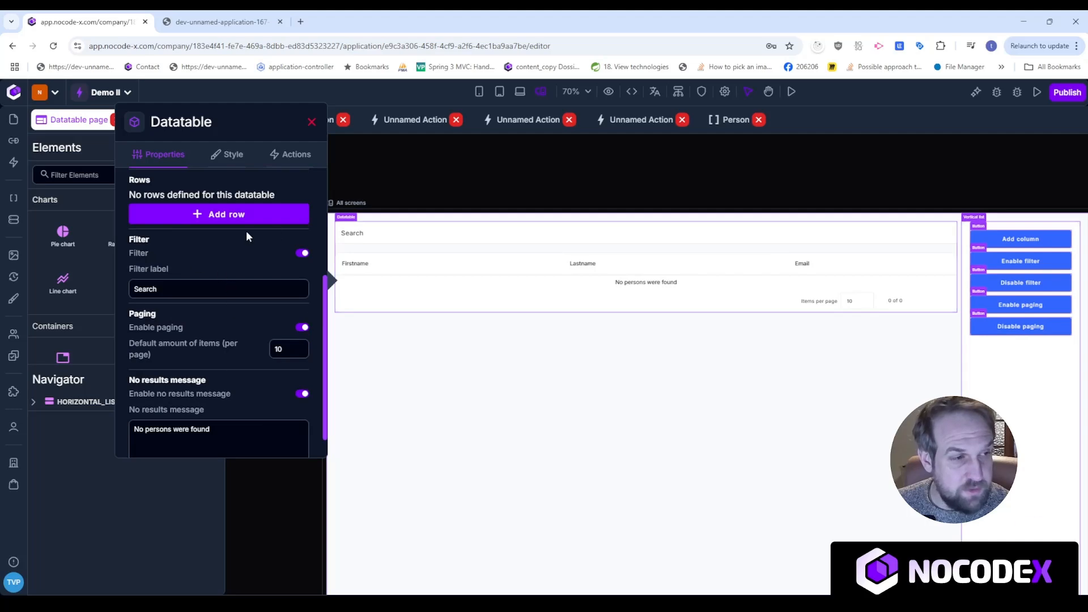
Generate test data for the Person format described as 'Create 10 more persons' and save it.
left_click(491, 440)
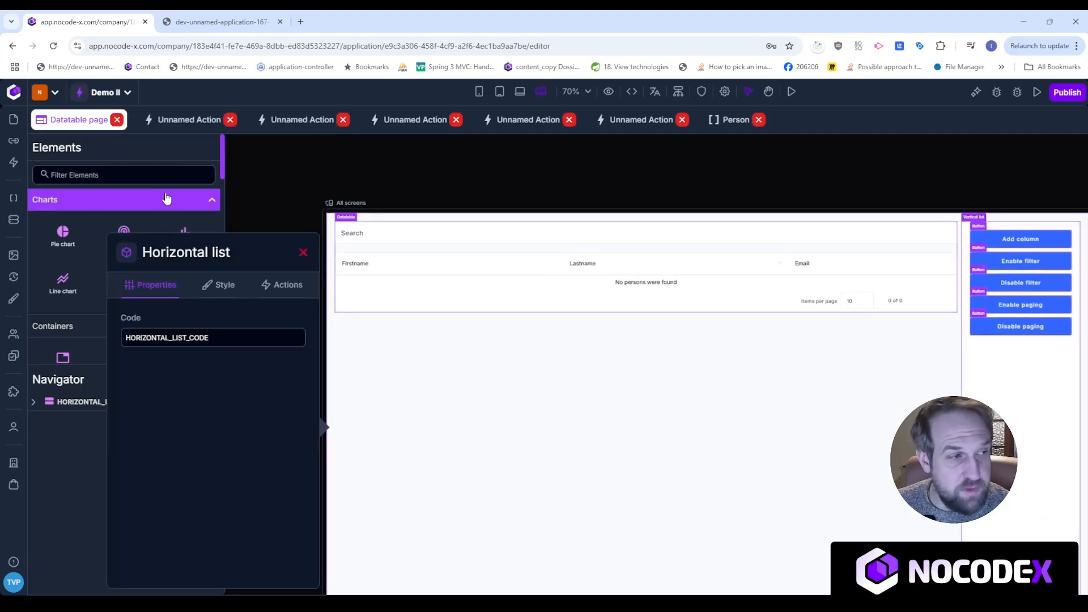
left_click(13, 220)
left_click(287, 182)
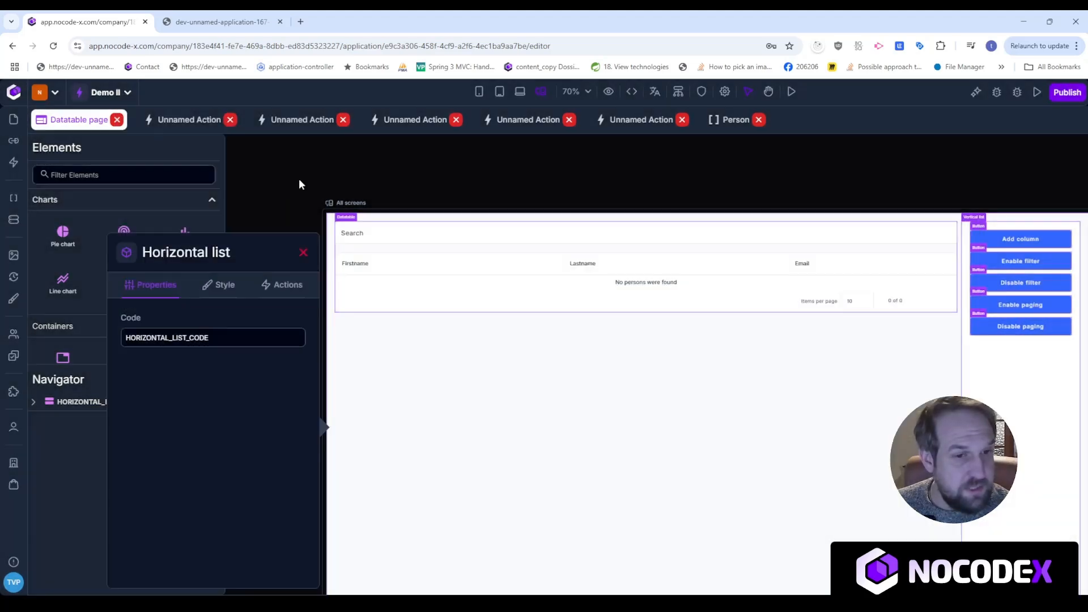
left_click(303, 252)
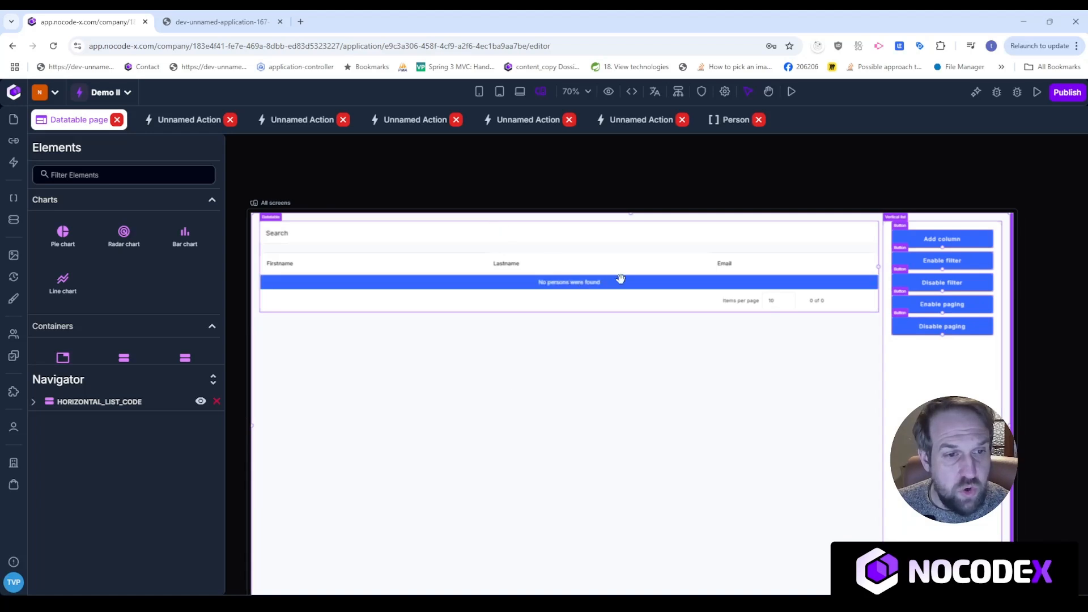
left_click(14, 220)
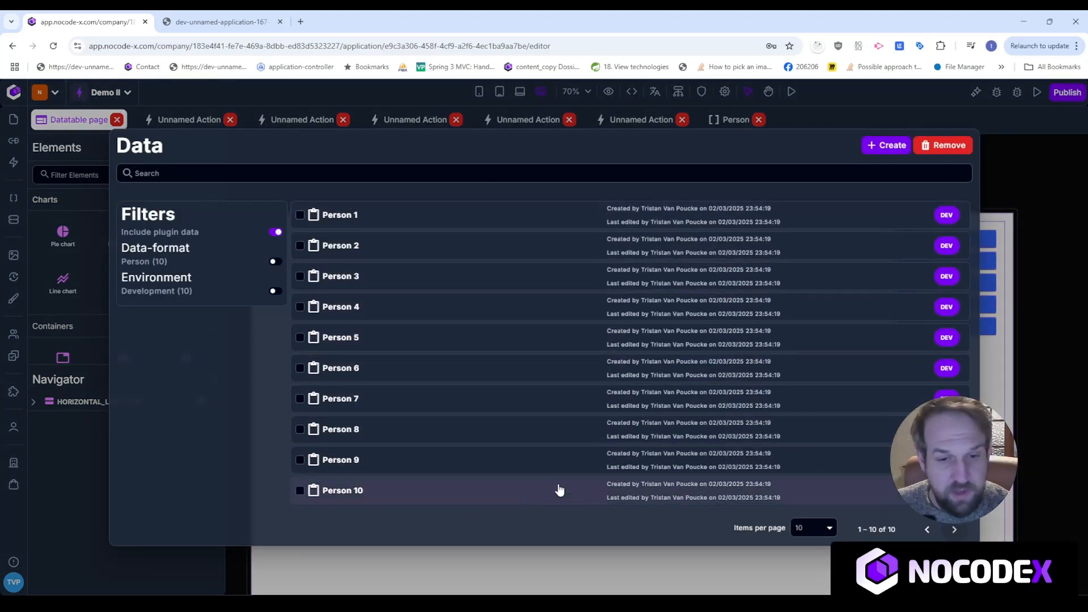
left_click(893, 146)
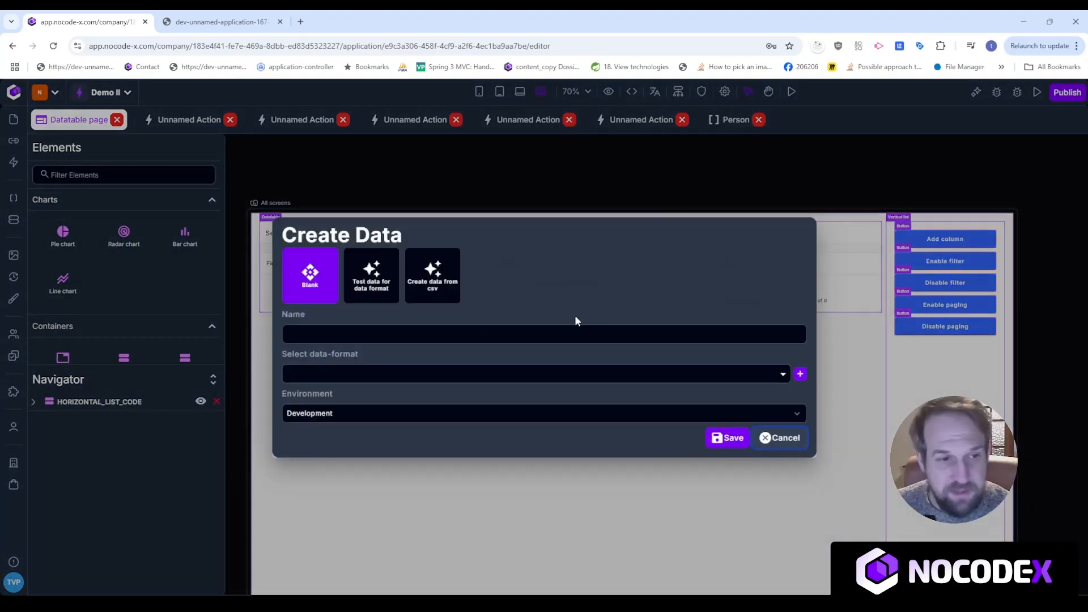
left_click(371, 255)
left_click(428, 315)
left_click(409, 358)
left_click(410, 386)
type("Create 10 more persons")
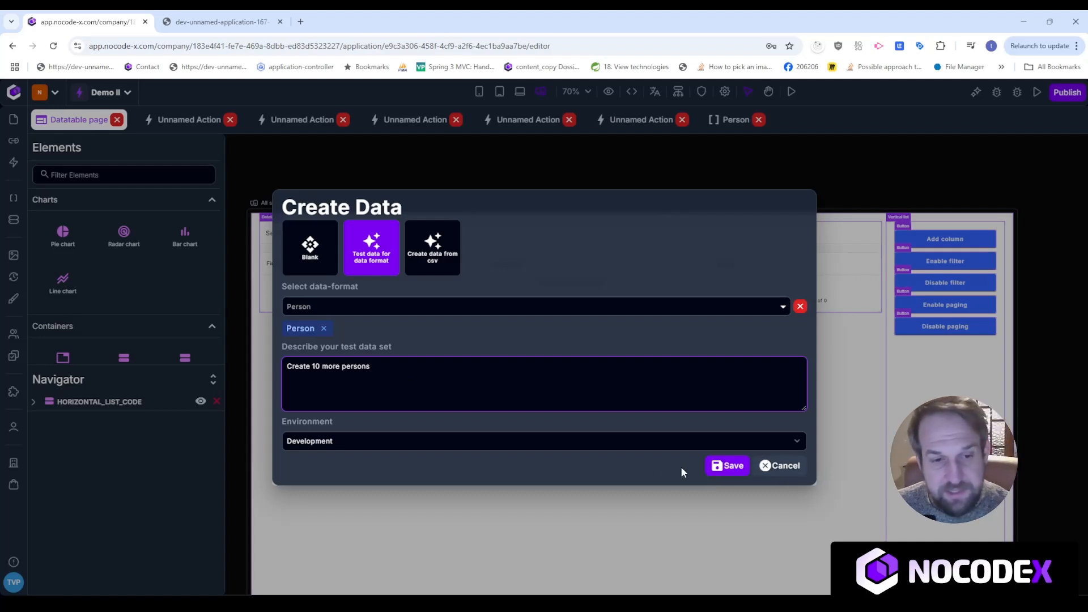
left_click(726, 467)
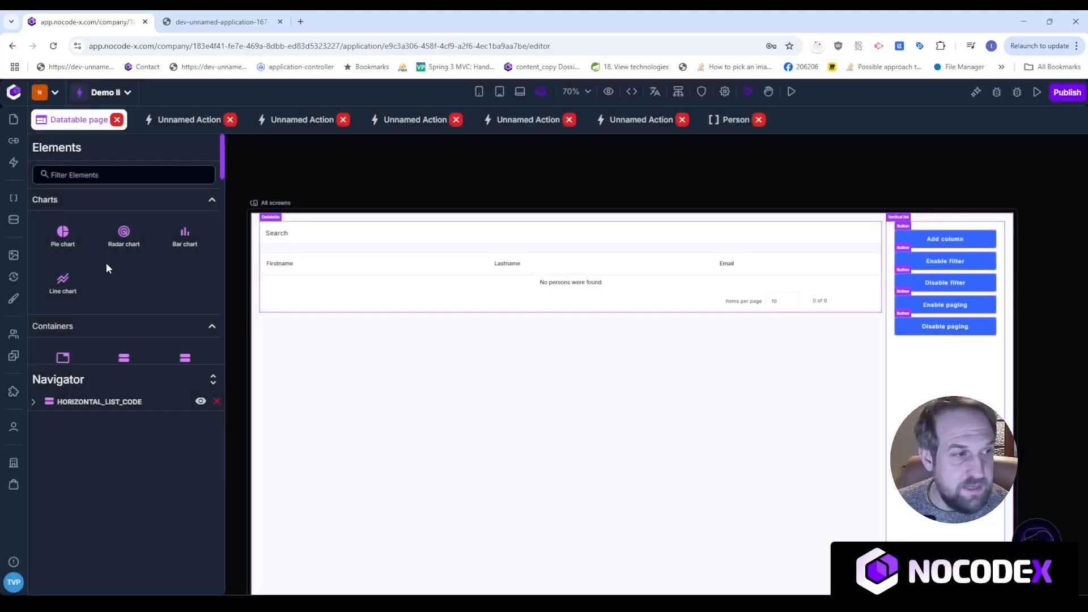
Inspect the JSON of the Person 1 and Person 6 records, then close both.
left_click(14, 220)
left_click(484, 221)
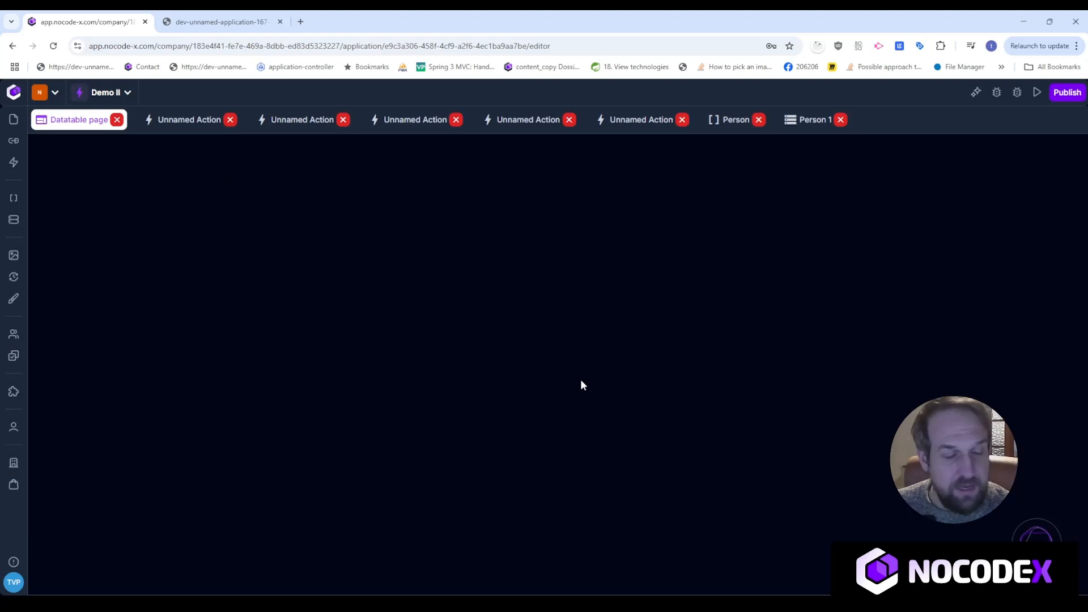
key("ctrl+a")
left_click(14, 220)
left_click(409, 378)
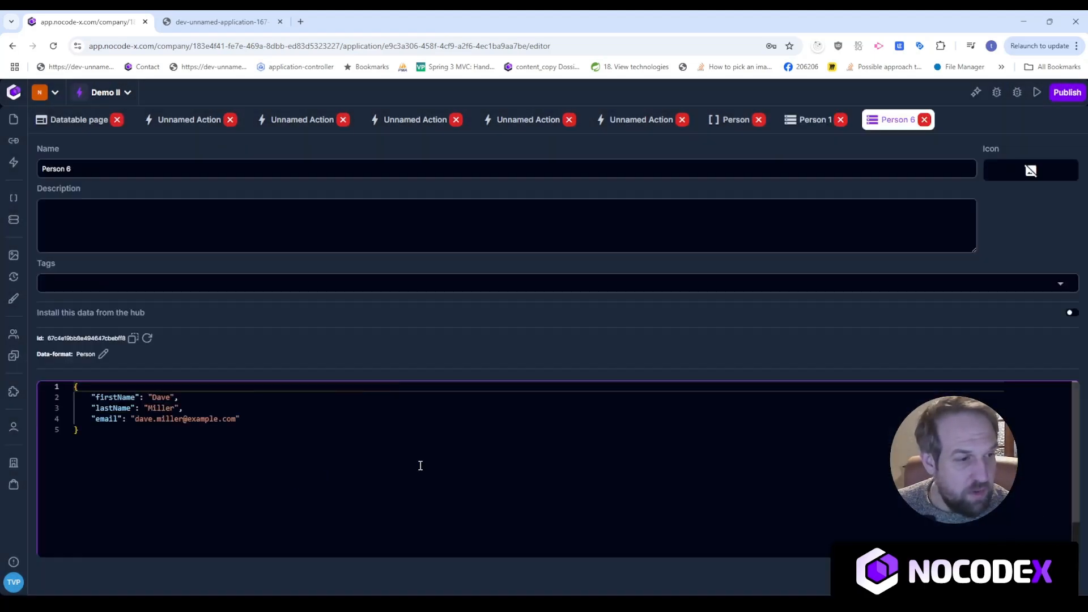
left_click_drag(420, 467, 50, 381)
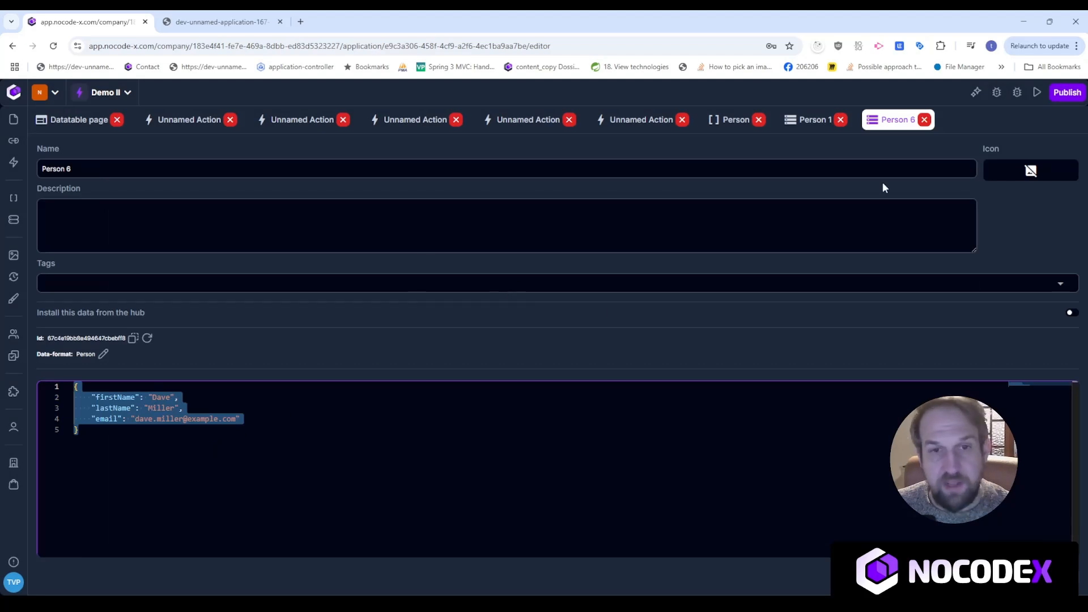
left_click(925, 120)
left_click(840, 119)
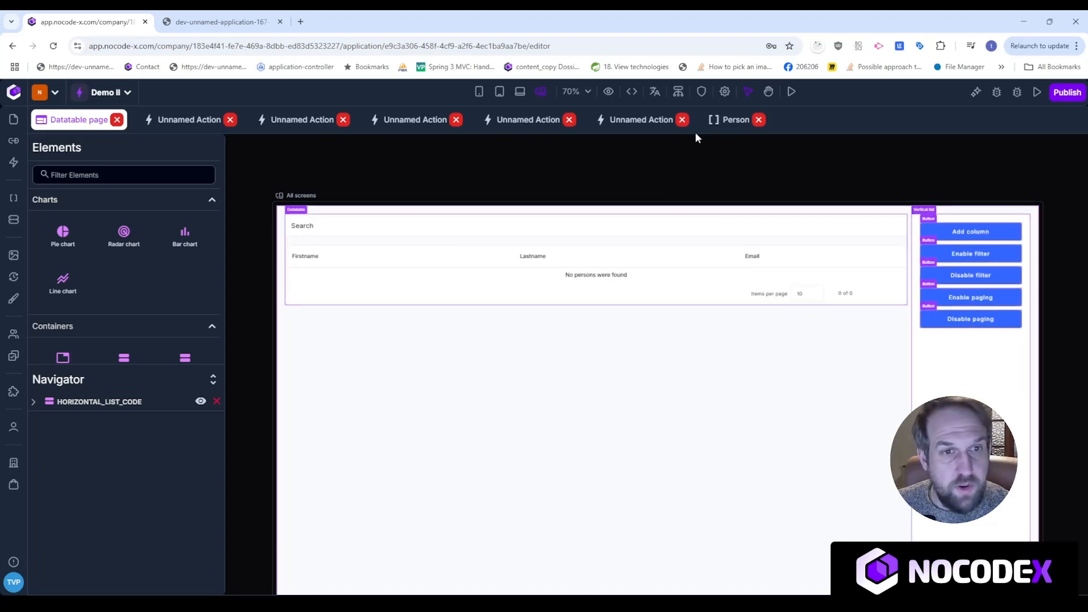
Add '1: Unnamed Action' under On load in the page's Actions settings and open it for editing.
left_click(746, 93)
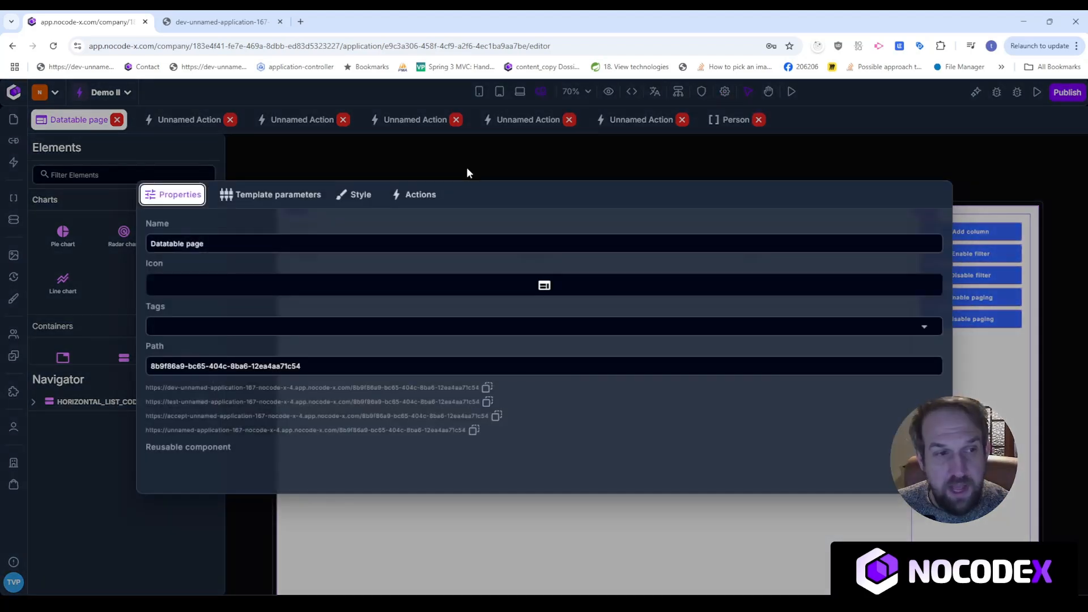
left_click(430, 198)
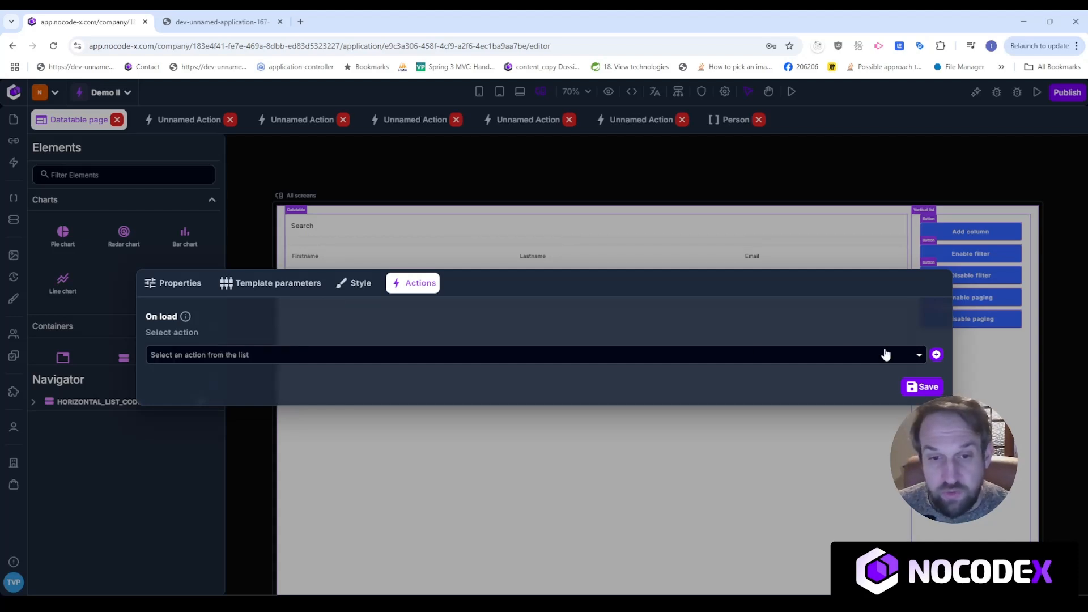
left_click(937, 354)
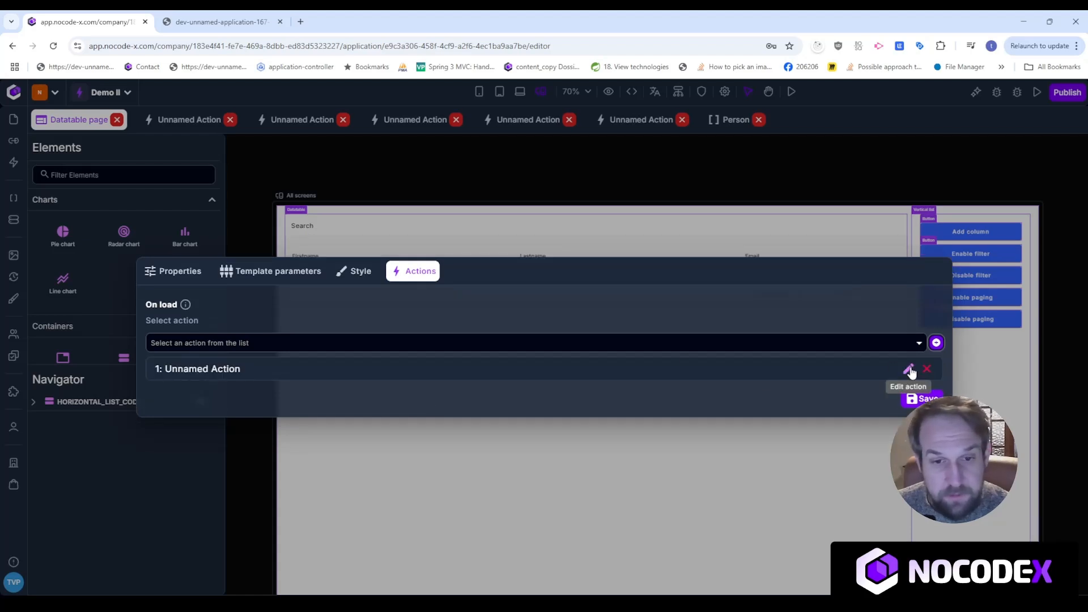
left_click(910, 369)
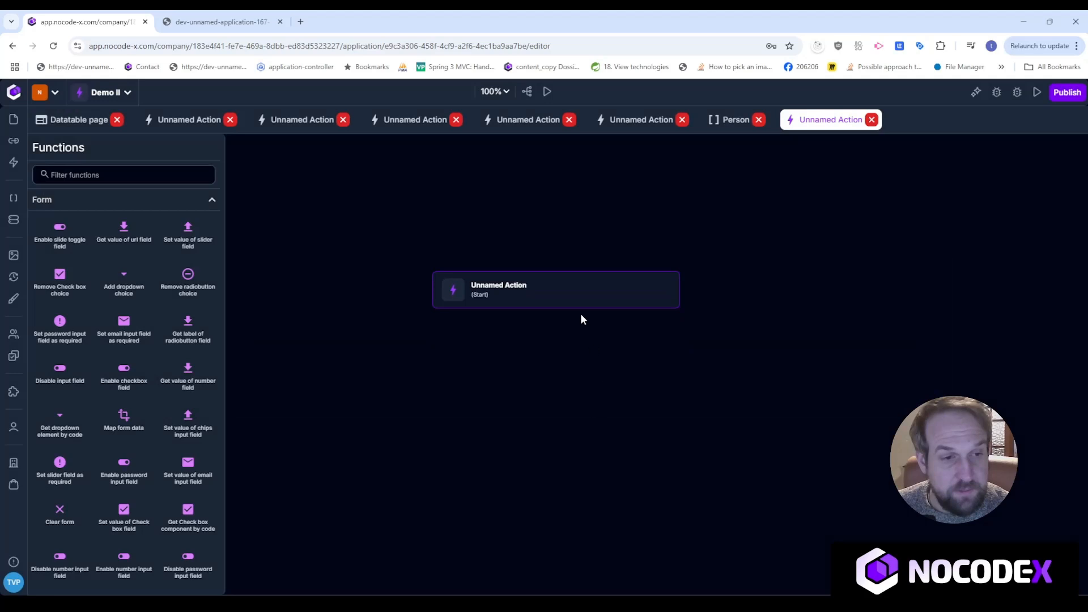
Rename the on-load action's start node to 'Initialize datatable' and move it higher on the canvas.
left_click(581, 300)
left_click(728, 198)
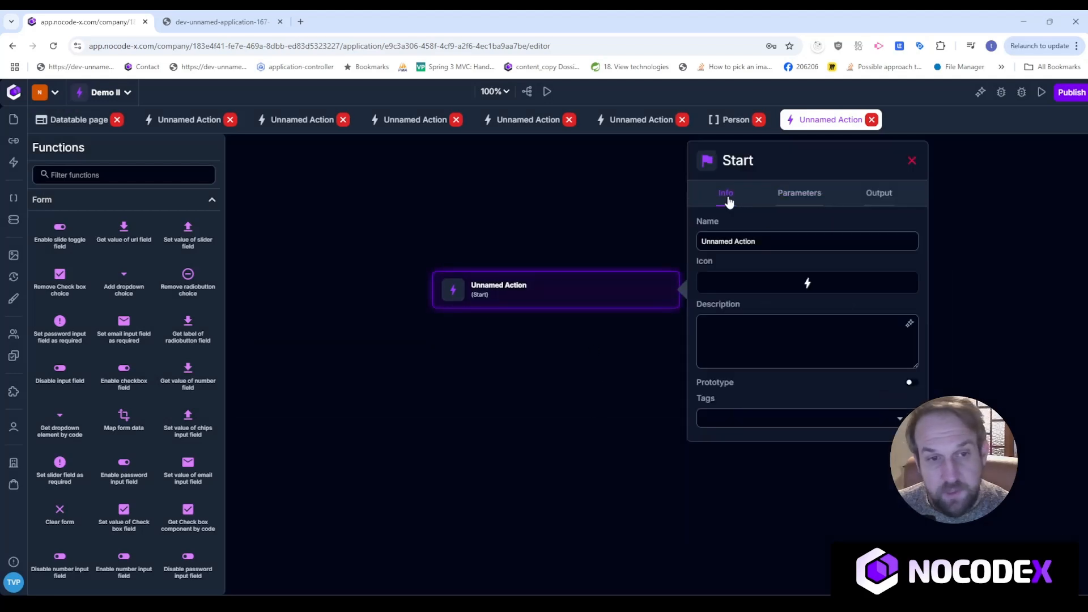
triple_click(778, 243)
type("Initialize datatable")
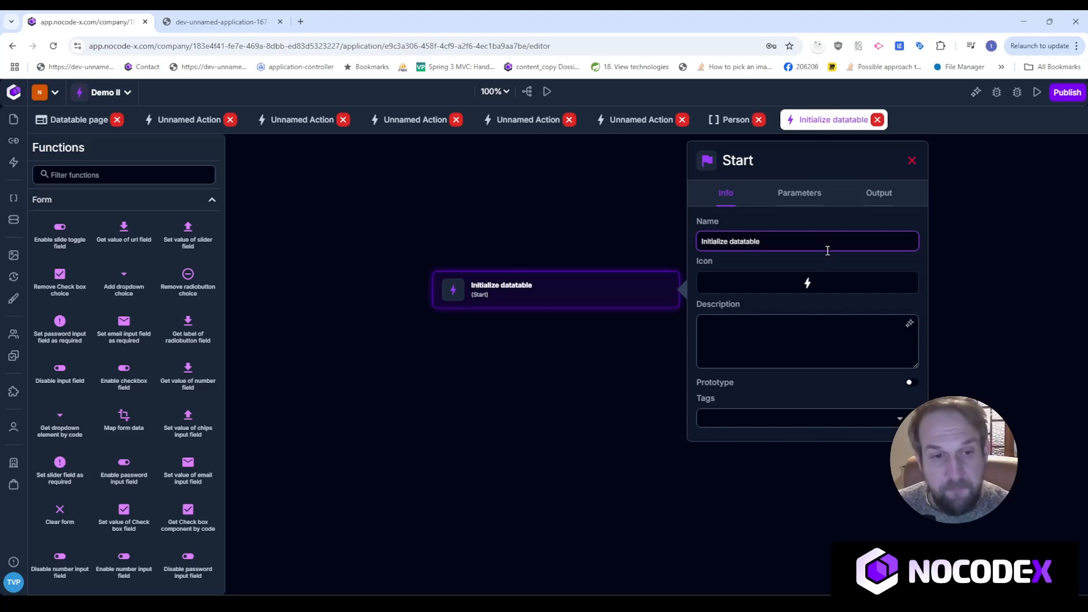
left_click(913, 160)
left_click_drag(613, 293, 613, 248)
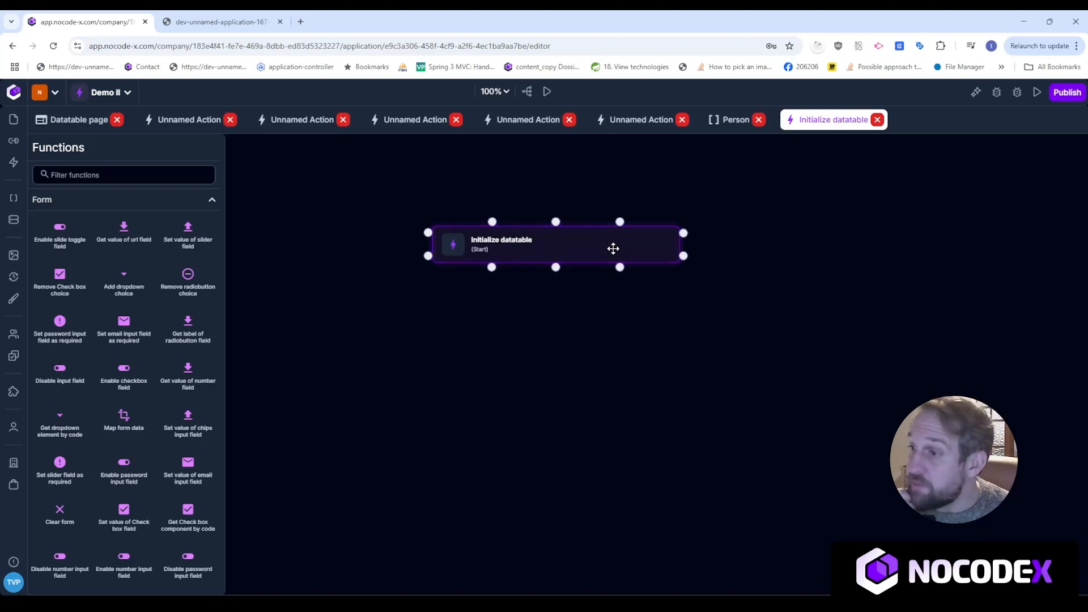
Filter Functions for 'fetch' and place a Fetch a list of data records step on the canvas.
left_click(97, 174)
type("fetch")
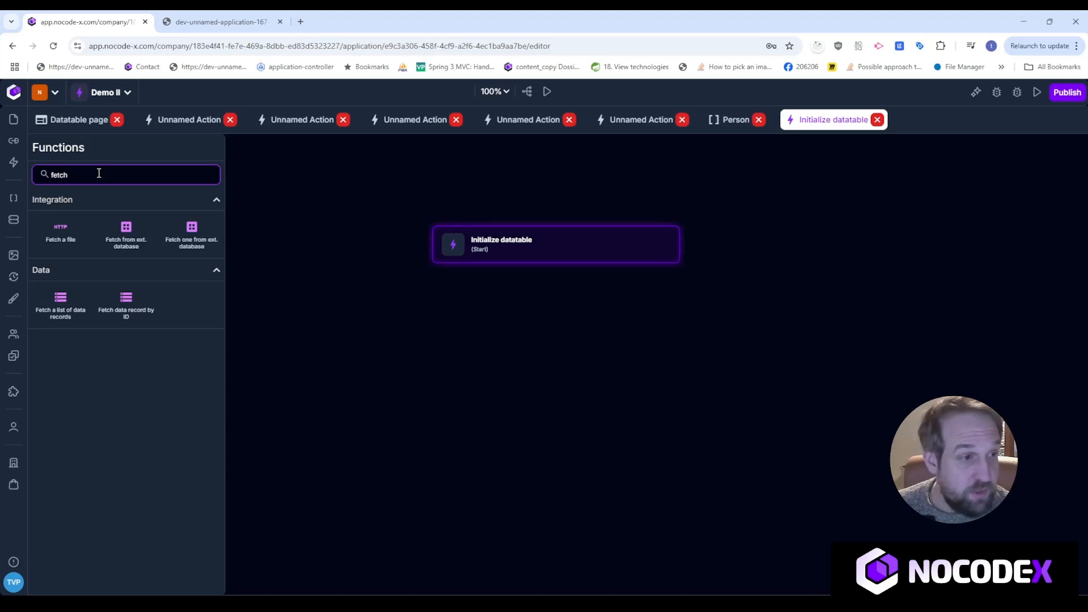
mouse_move(68, 314)
left_mouse_down()
mouse_move(501, 369)
mouse_move(539, 340)
left_mouse_up()
Link Initialize datatable to the fetch step and set its data format to Person.
left_click_drag(559, 267, 556, 340)
left_click(845, 295)
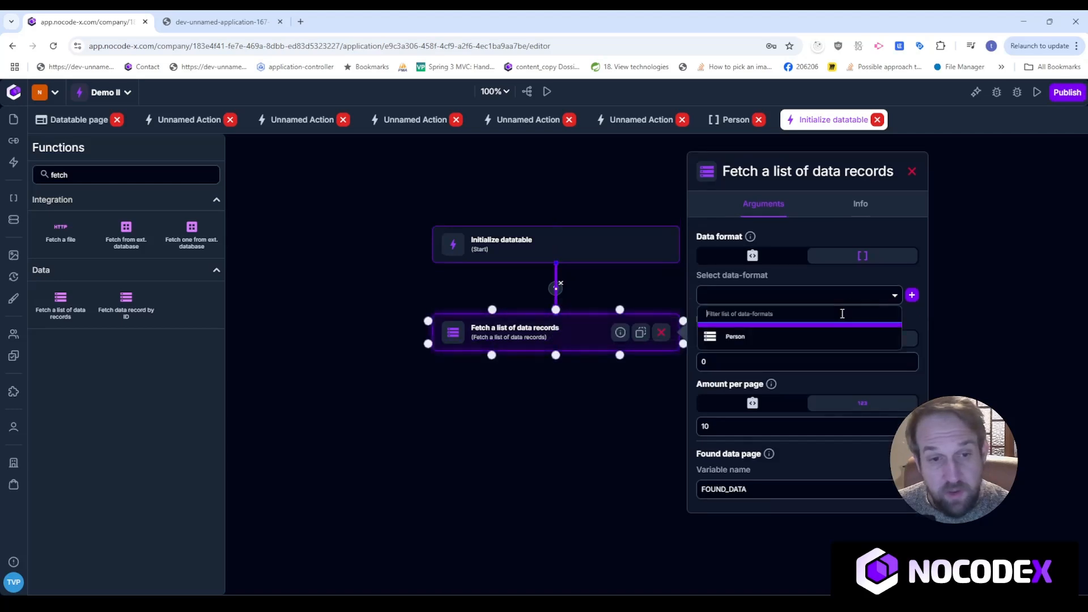
left_click(834, 338)
Set the fetch step's amount per page to 1000 and review its filter settings.
mouse_move(722, 312)
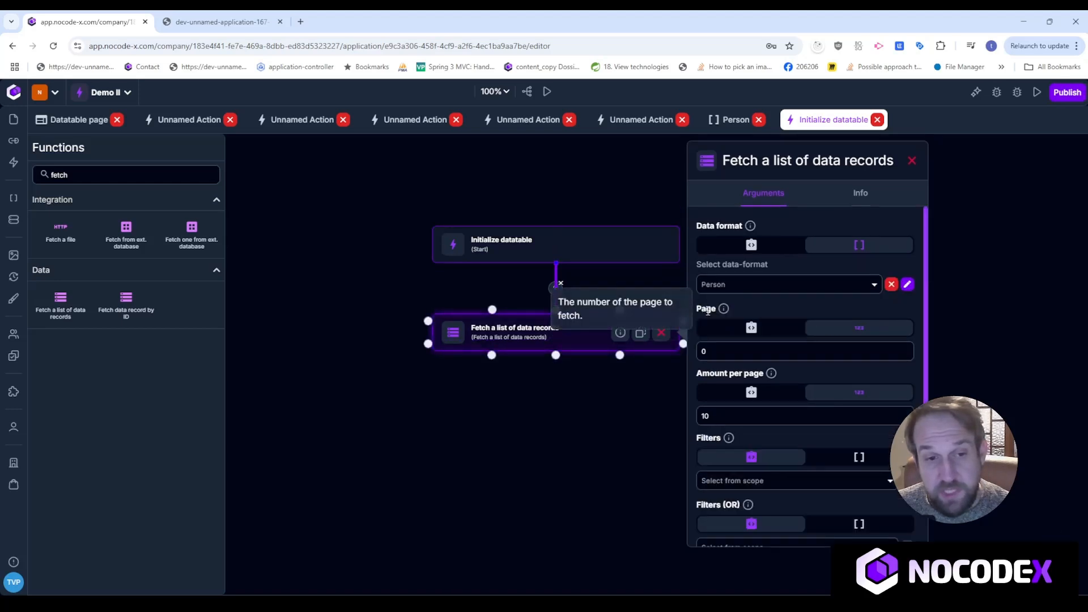
double_click(720, 351)
mouse_move(777, 374)
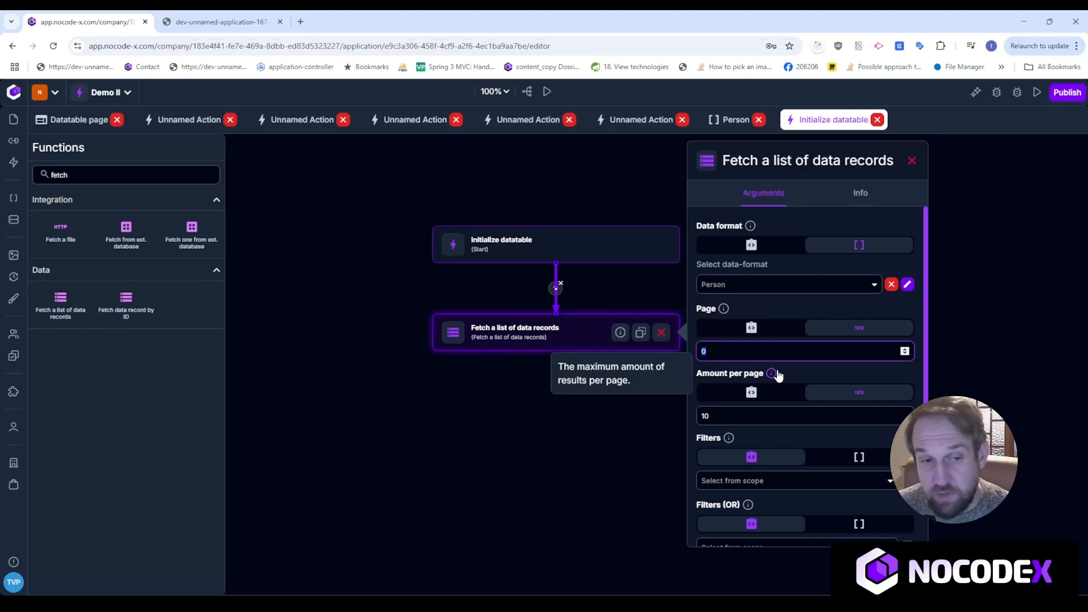
left_click(795, 409)
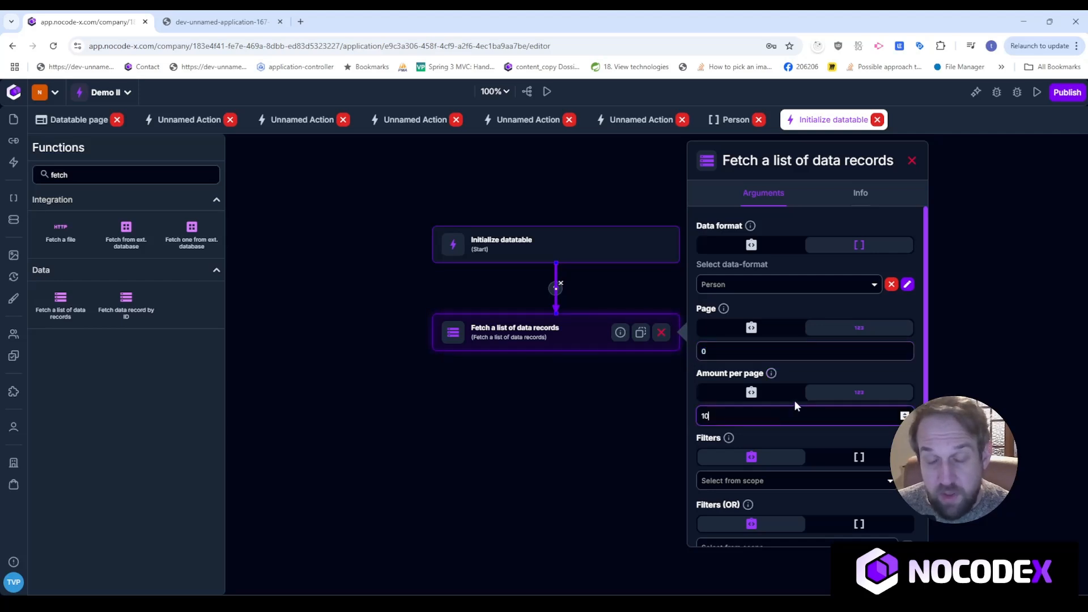
type("00")
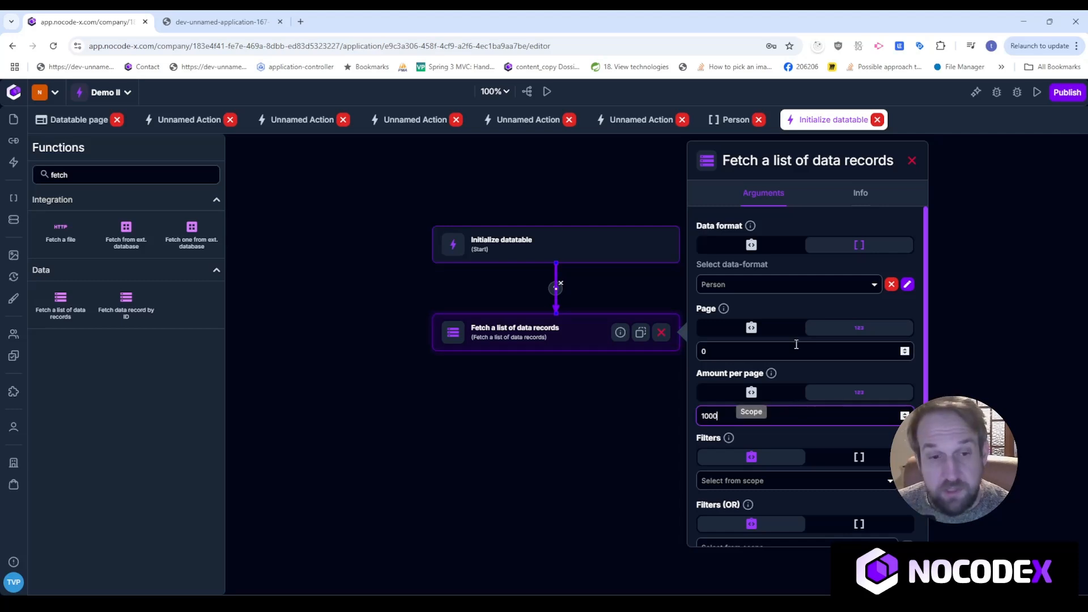
scroll(790, 374, "down", 3)
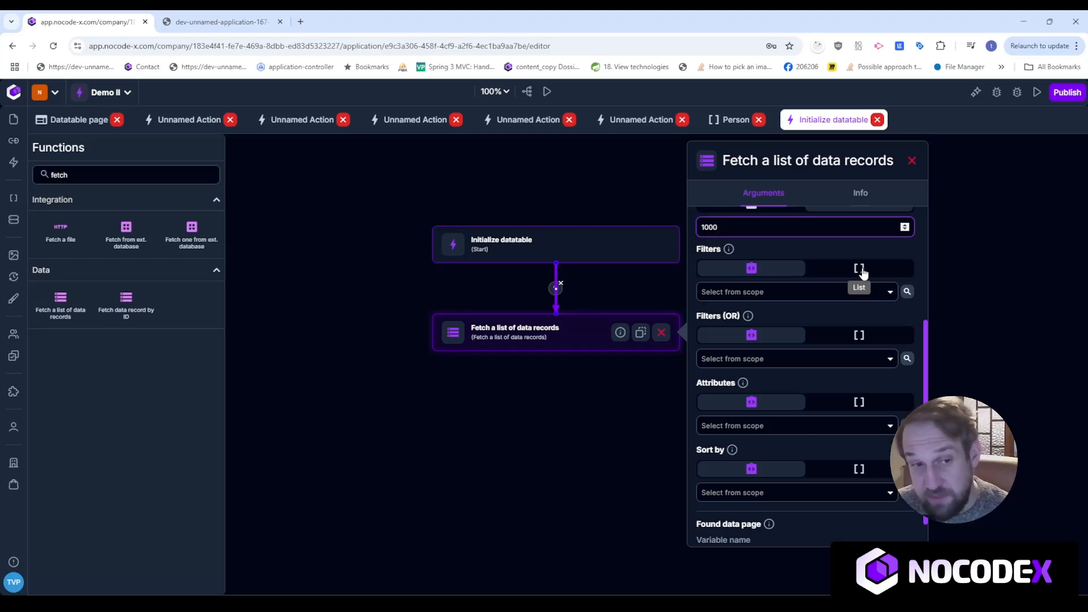
mouse_move(745, 319)
left_click_drag(698, 316, 741, 316)
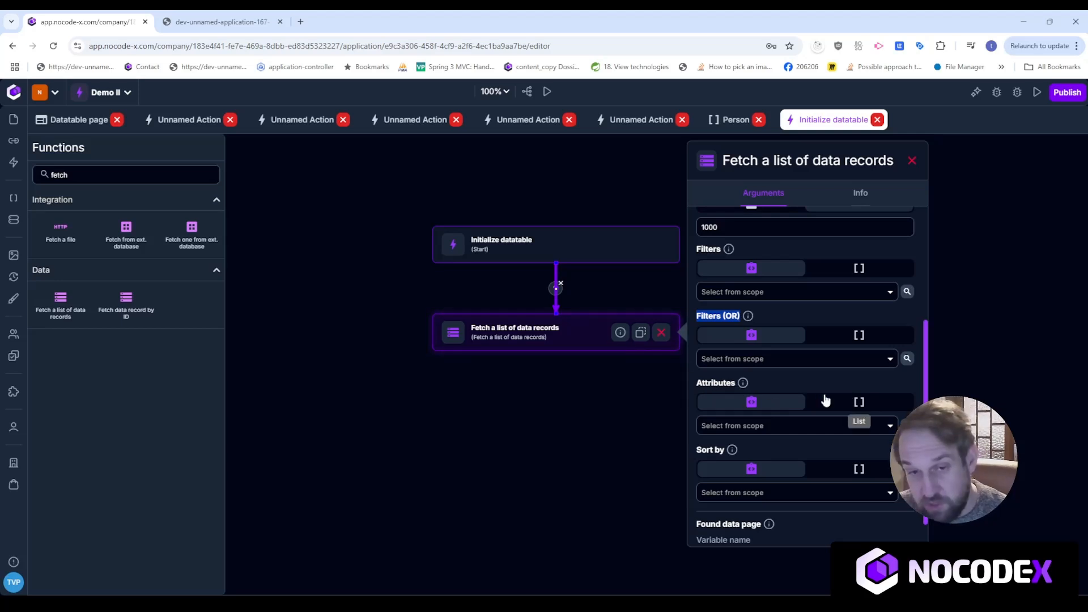
scroll(826, 401, "down", 1)
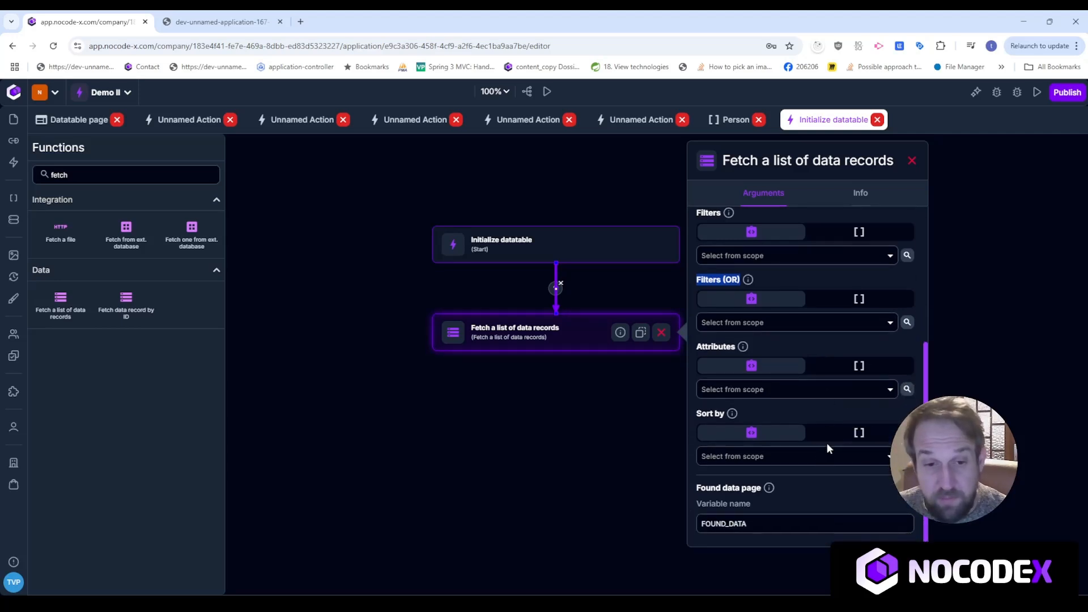
Add a sorting rule ordering the fetched Person records by firstName ascending.
left_click(859, 433)
left_click(799, 462)
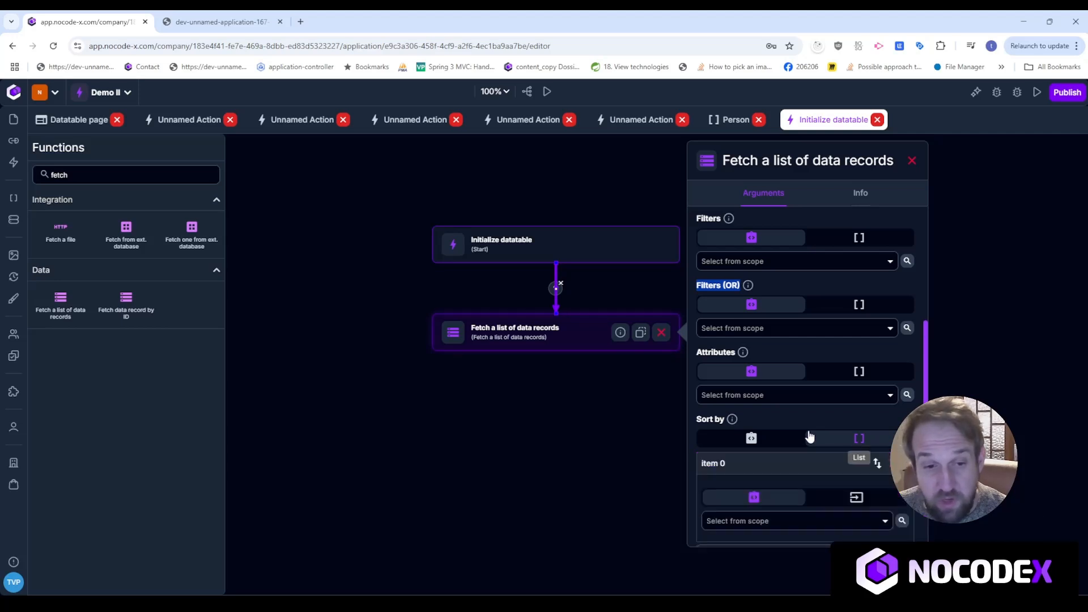
scroll(810, 437, "down", 3)
left_click(856, 403)
left_click(758, 470)
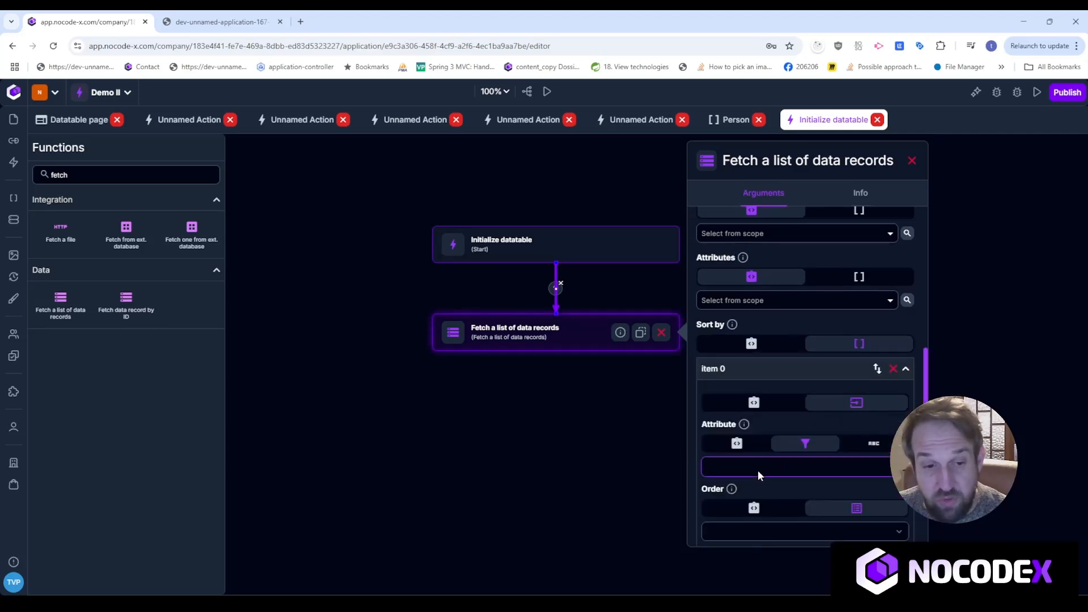
left_click(748, 499)
scroll(761, 438, "down", 3)
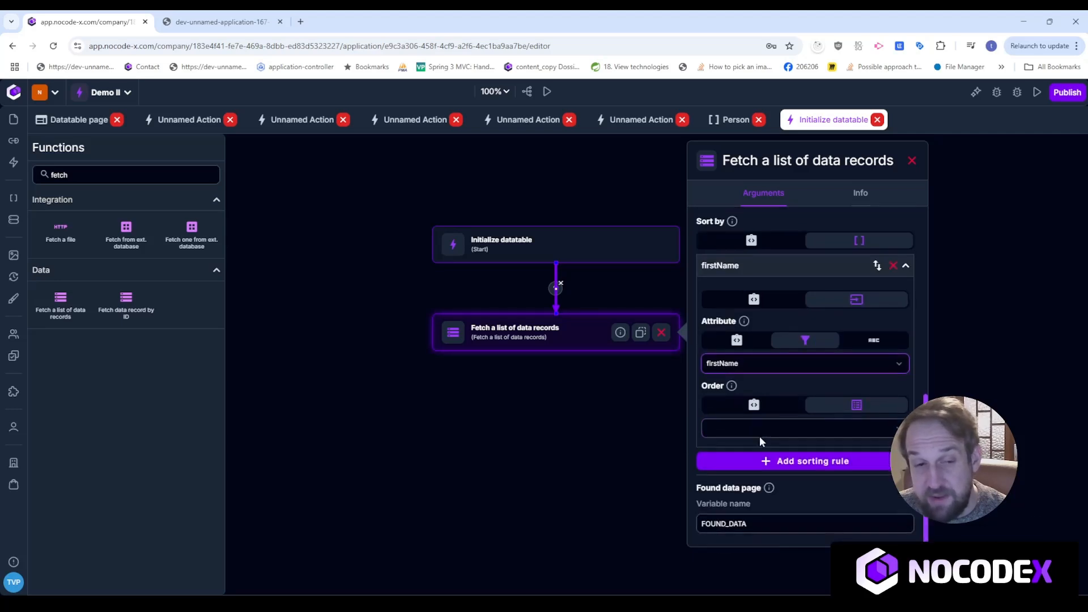
left_click(831, 434)
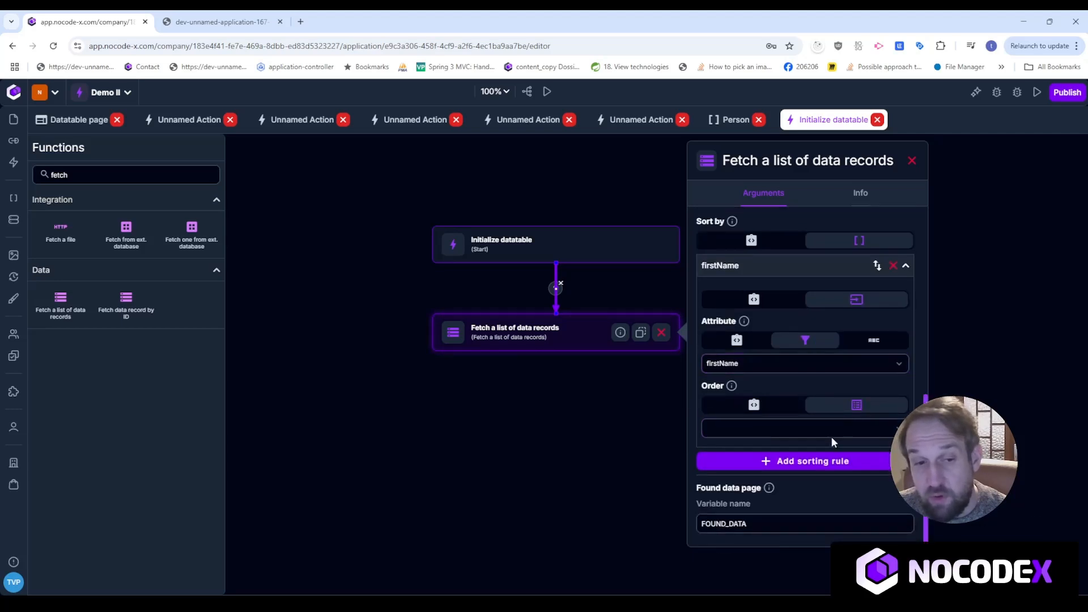
left_click(788, 452)
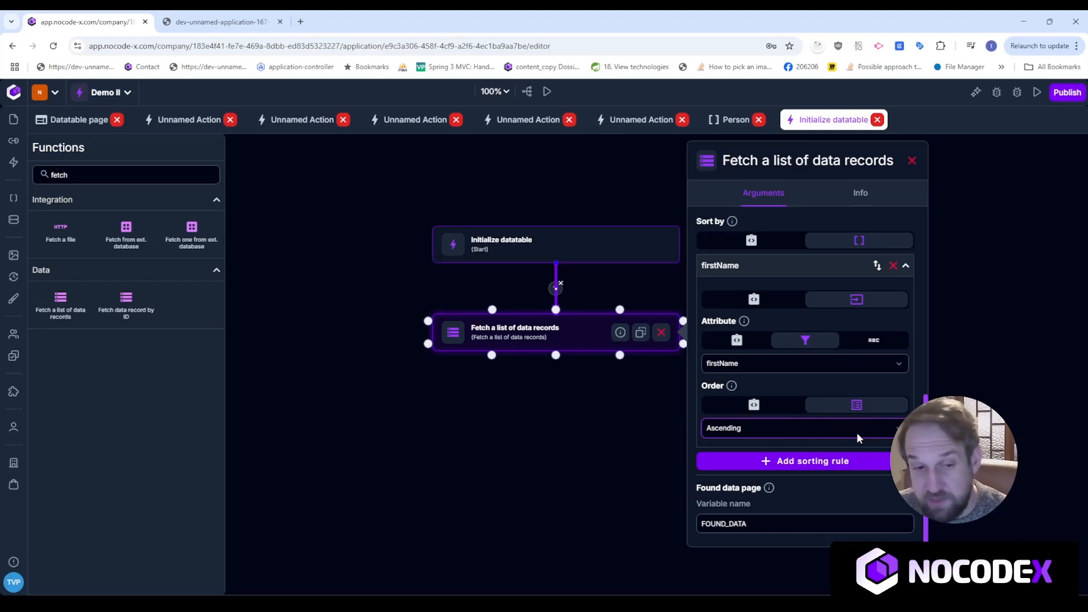
Change the found-data variable name to FOUND_PERSONS and close the settings.
left_click_drag(783, 524, 728, 523)
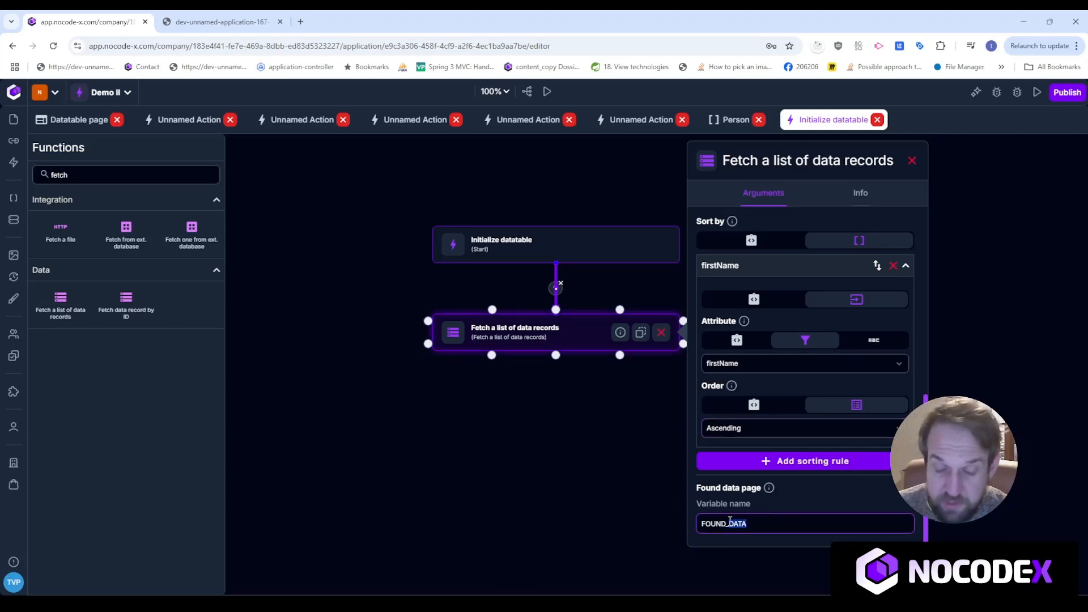
type("PERSONS")
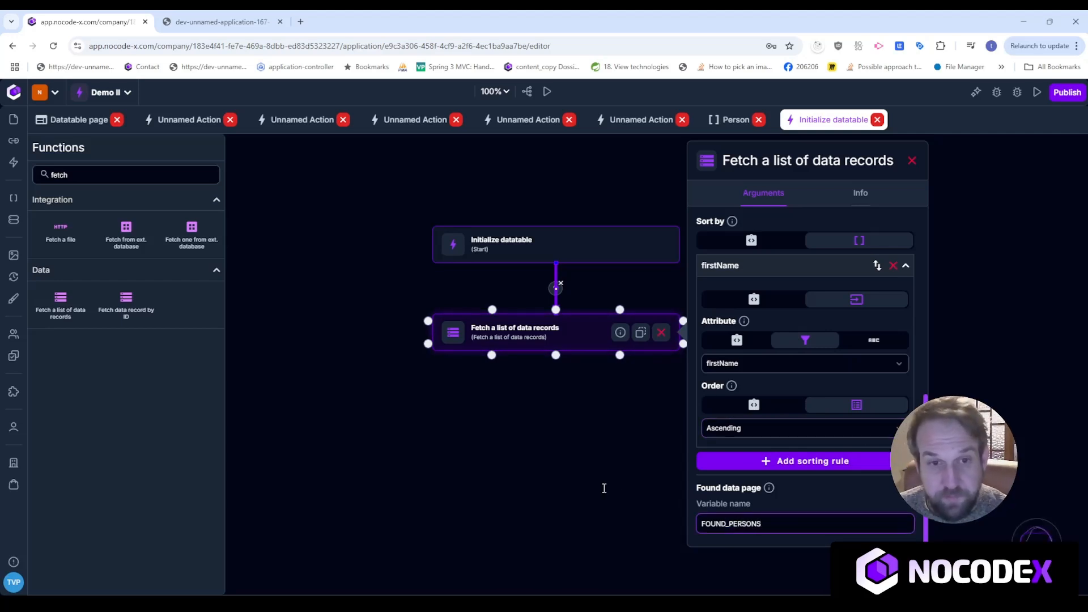
left_click(911, 162)
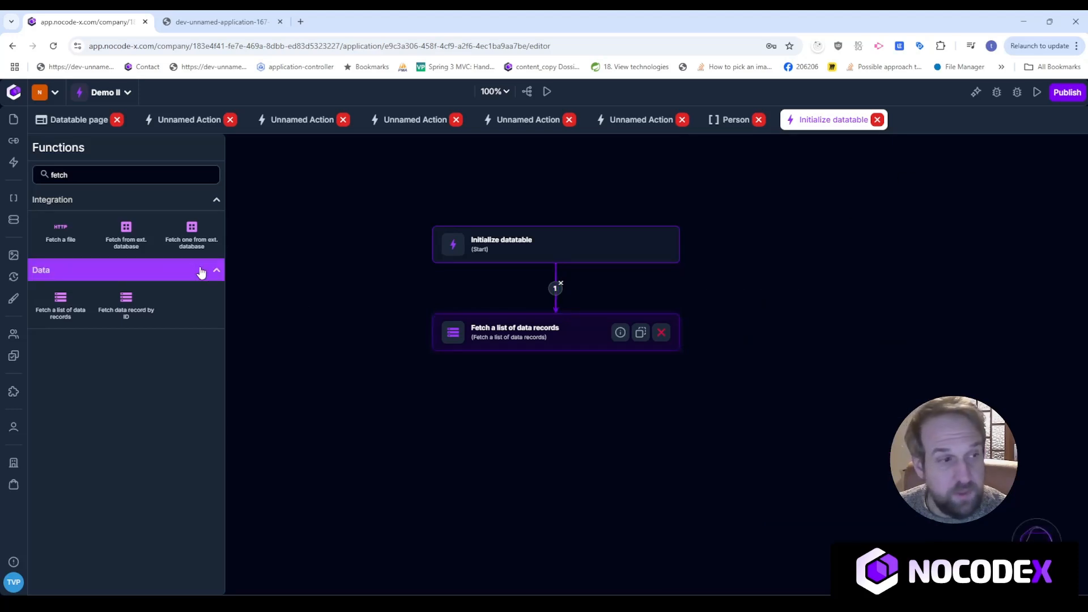
Add a Write to application log step connected below the fetch step.
double_click(129, 174)
type("wr")
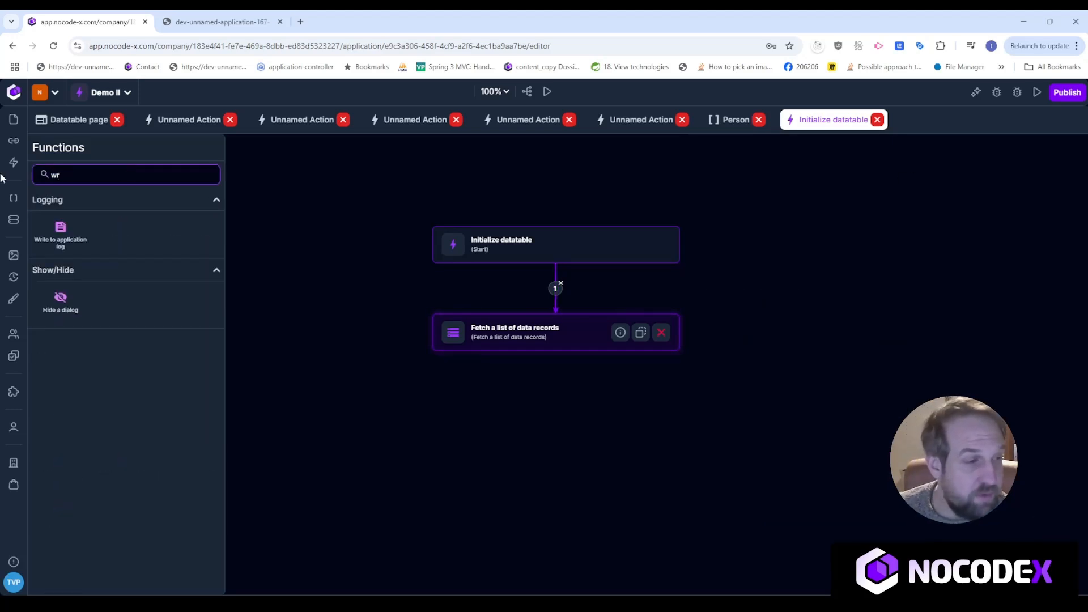
left_click_drag(96, 255, 528, 405)
left_click_drag(555, 356, 556, 395)
left_click(600, 420)
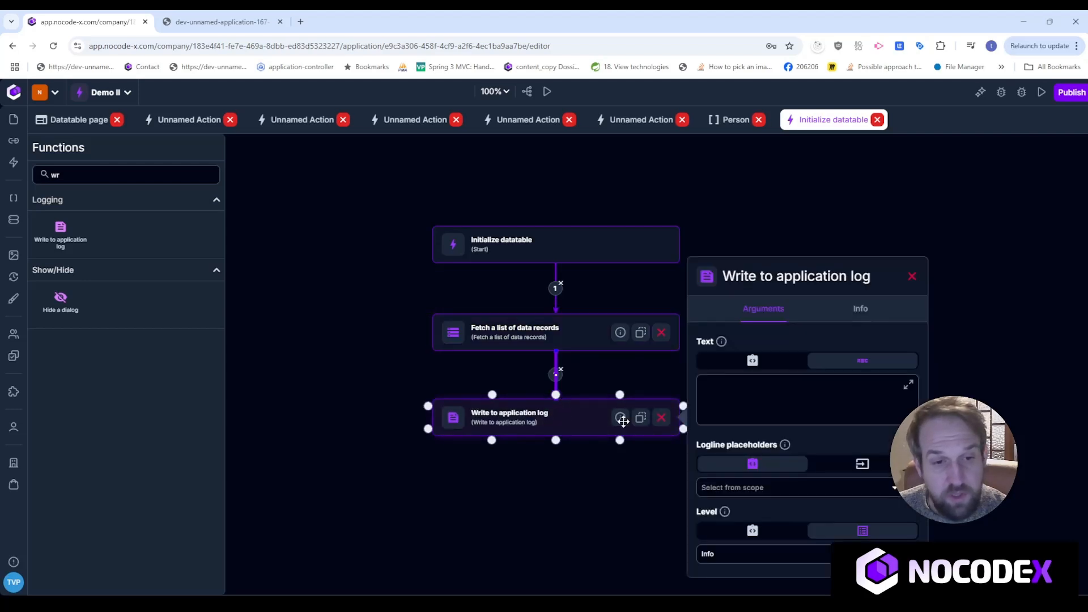
Set the log text to FOUND_PERSONS and nudge the logging step into place.
left_click(809, 404)
scroll(791, 505, "down", 5)
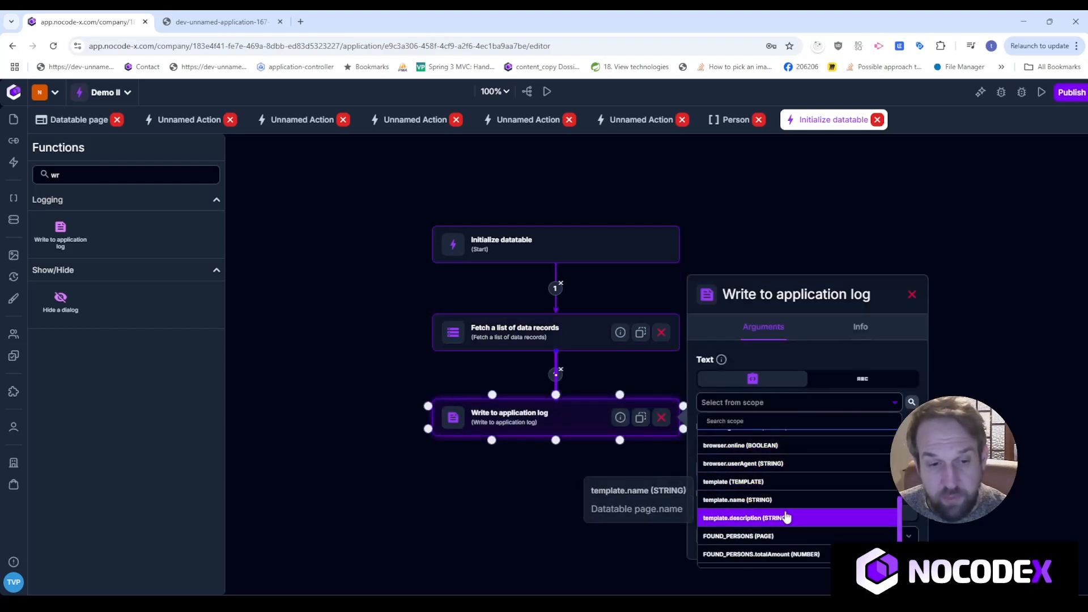
left_click(773, 536)
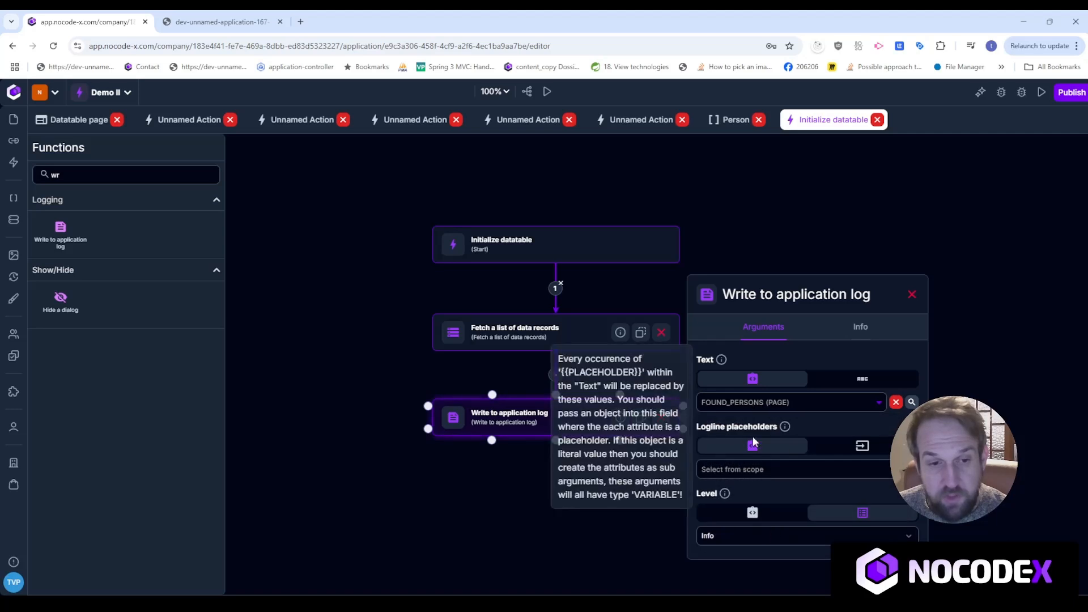
left_click_drag(559, 518, 573, 473)
left_click(610, 371)
left_click_drag(607, 368, 600, 389)
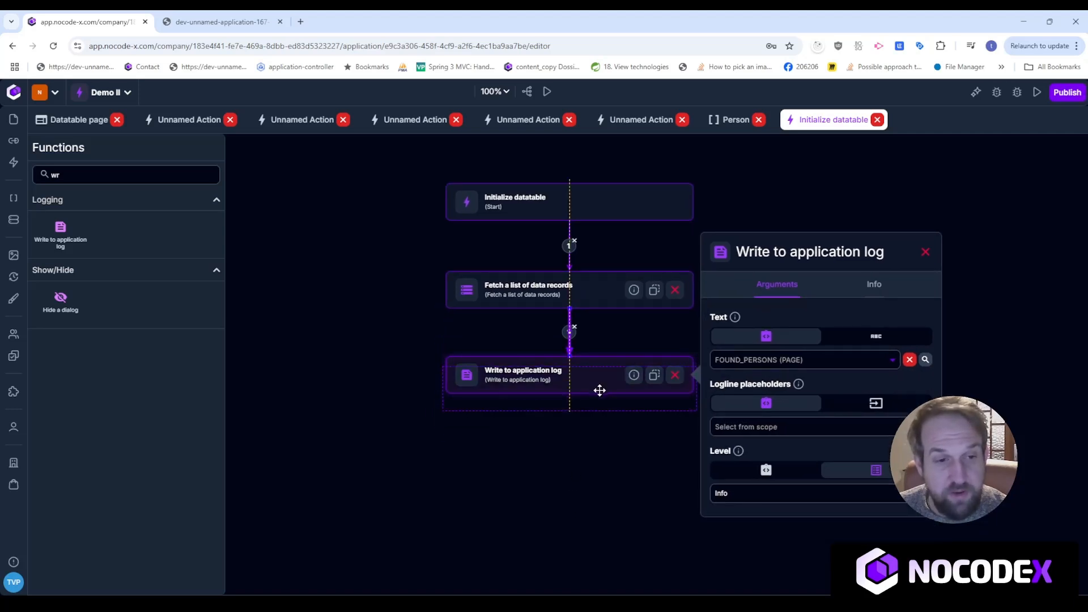
left_click(55, 174)
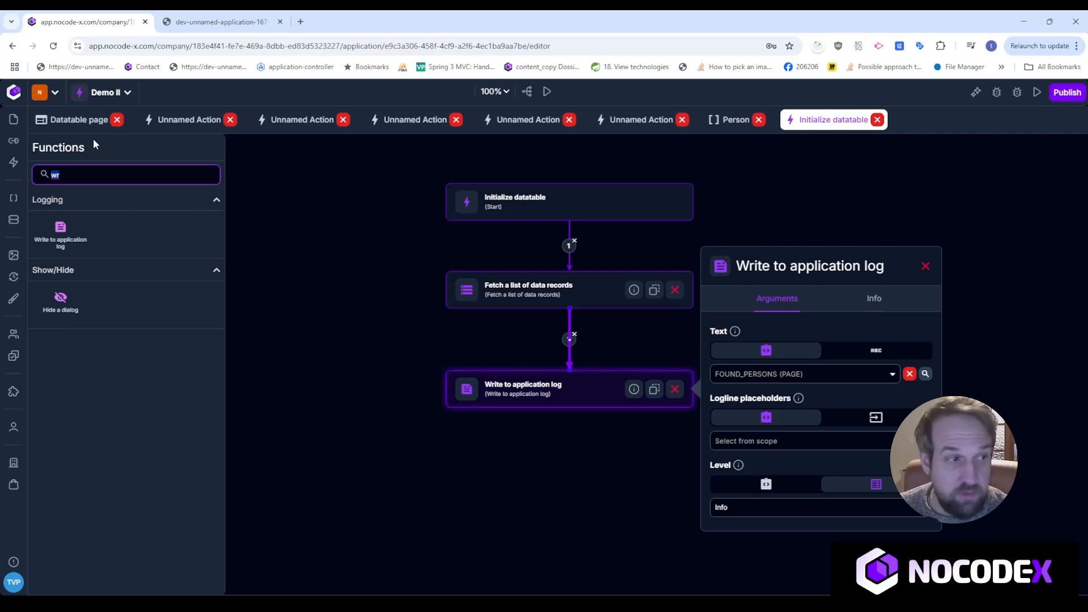
Place a For each step just beneath the logging step and list its in-scope values.
type("for")
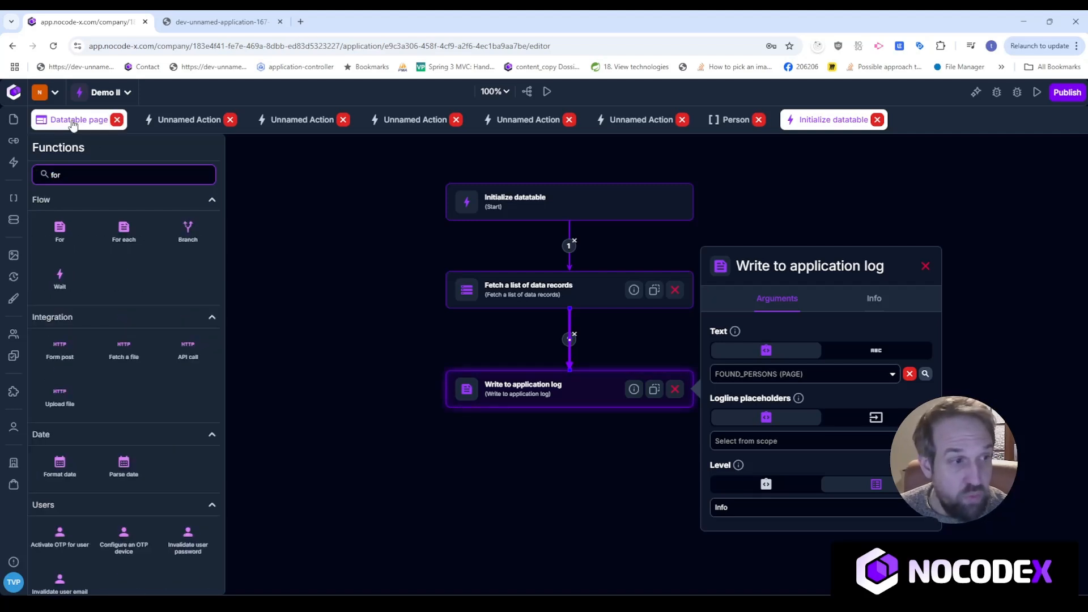
left_click_drag(66, 238, 553, 465)
left_click(567, 479)
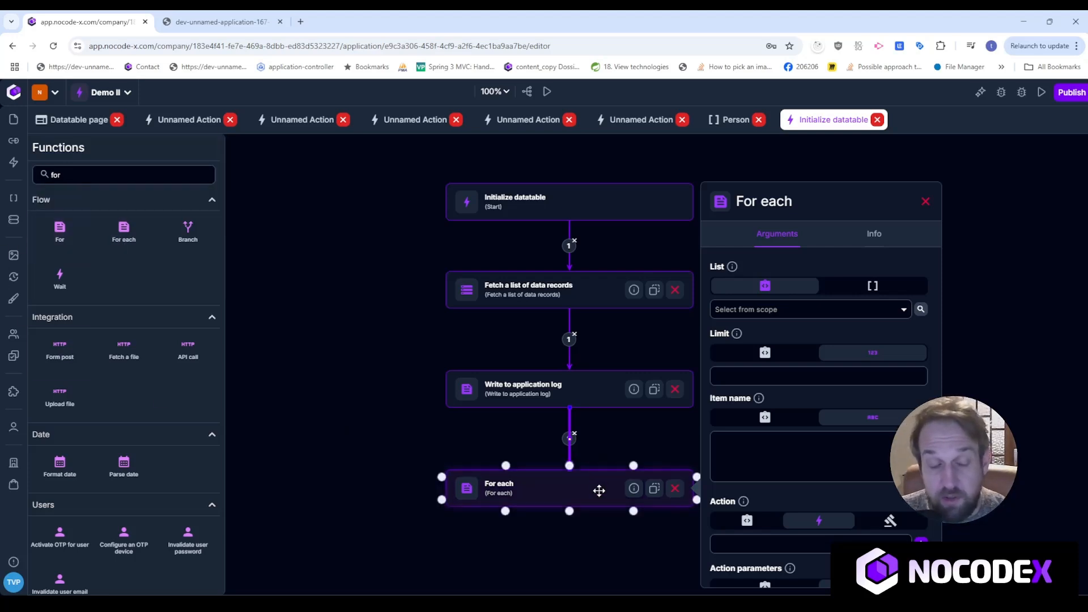
left_click_drag(598, 489, 597, 475)
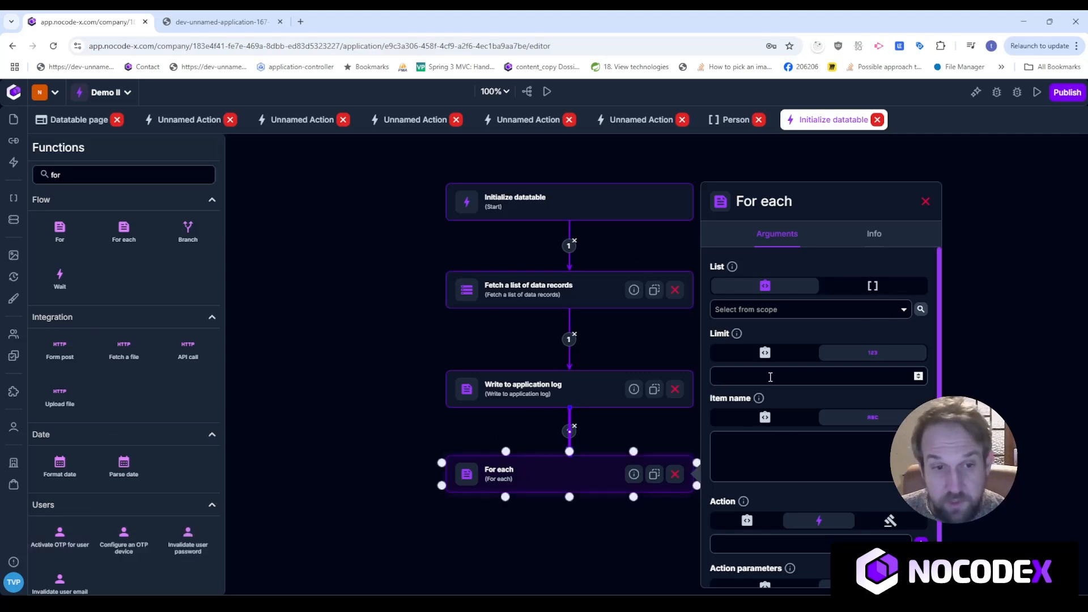
left_click(774, 312)
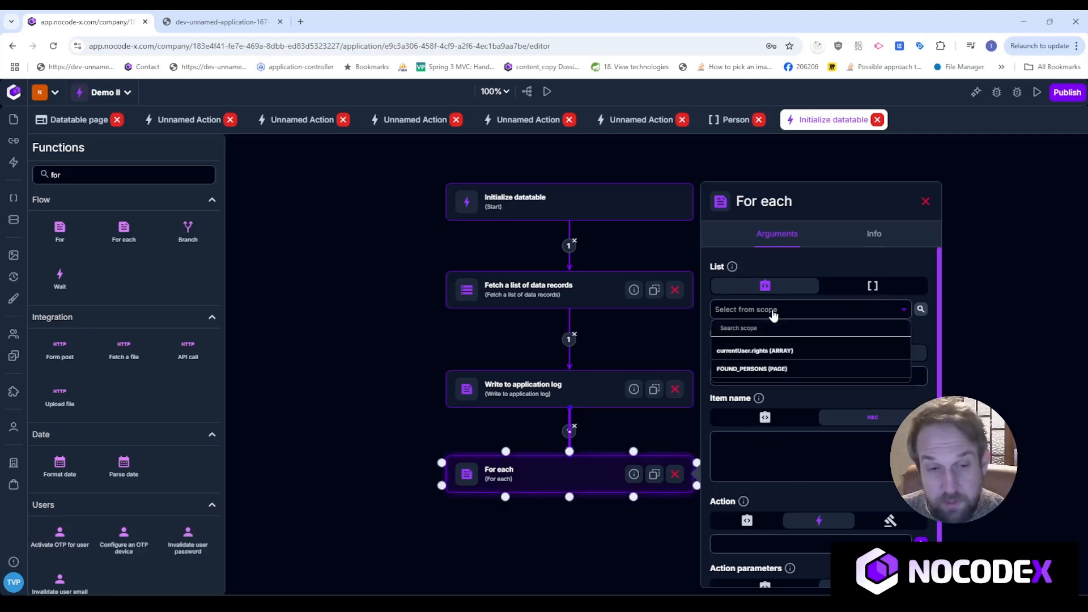
Make the loop iterate over FOUND_PERSONS (PAGE) with item name ITEM.
left_click(771, 374)
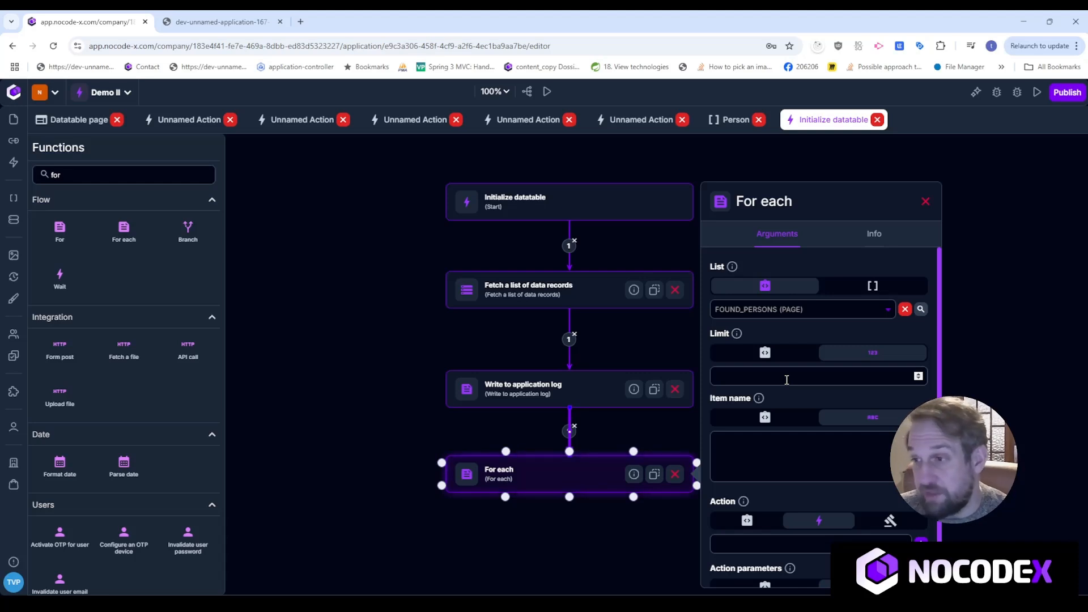
left_click(748, 449)
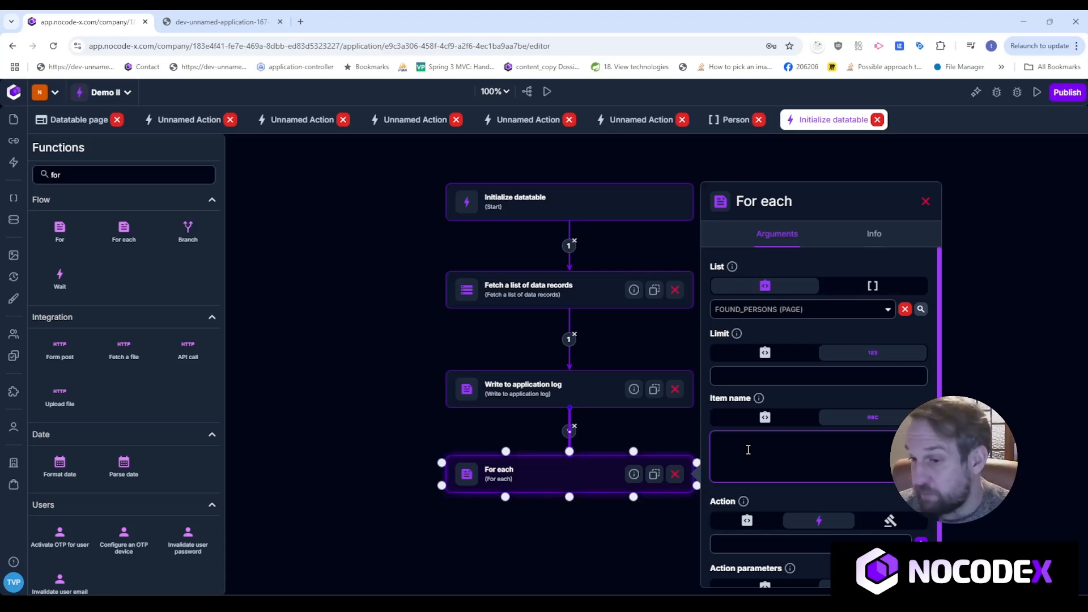
type("ITEM")
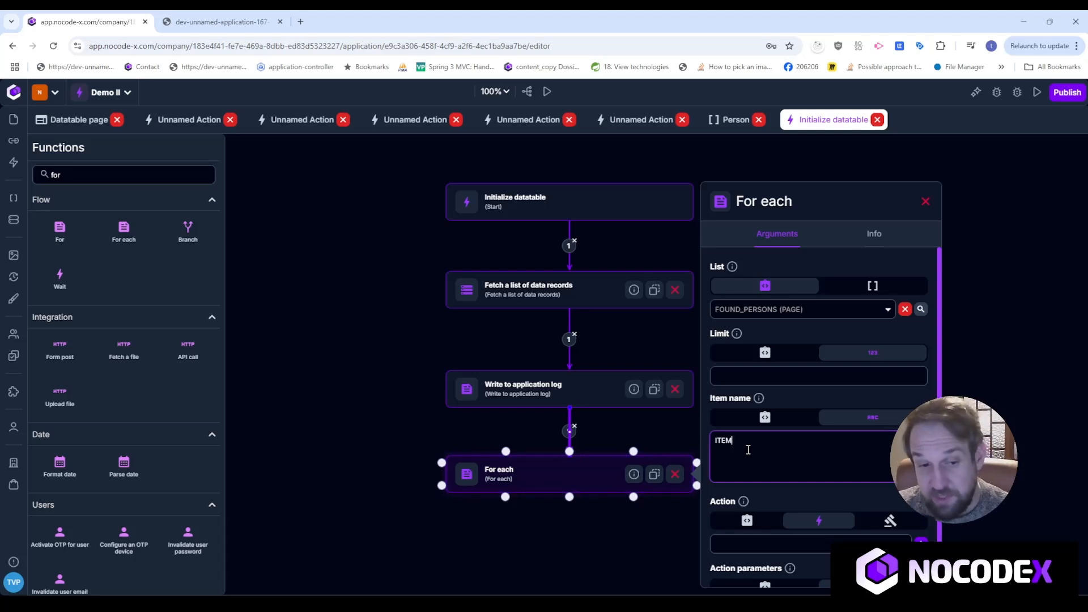
scroll(754, 454, "down", 1)
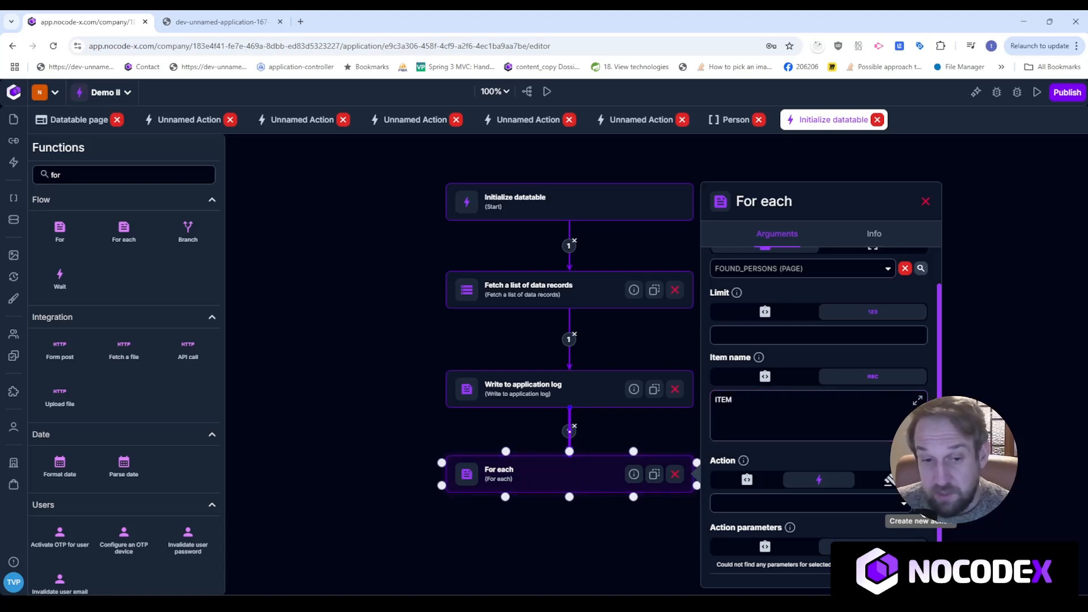
Create a new action named 'Add person to datatable' from the loop's Action field.
left_click(888, 480)
left_click_drag(558, 371, 412, 371)
type("A")
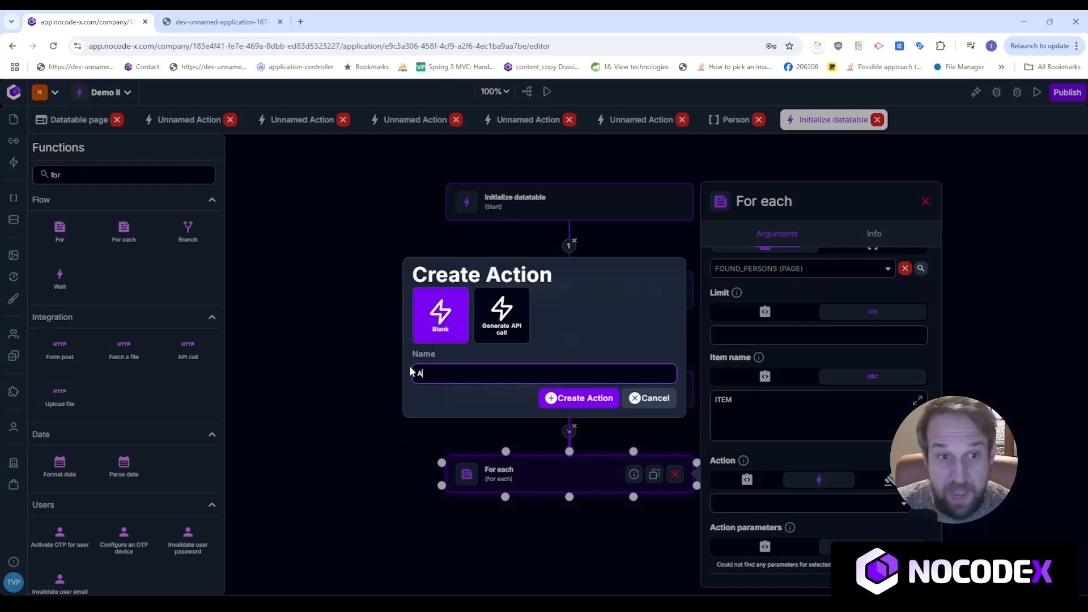
type("dd perso")
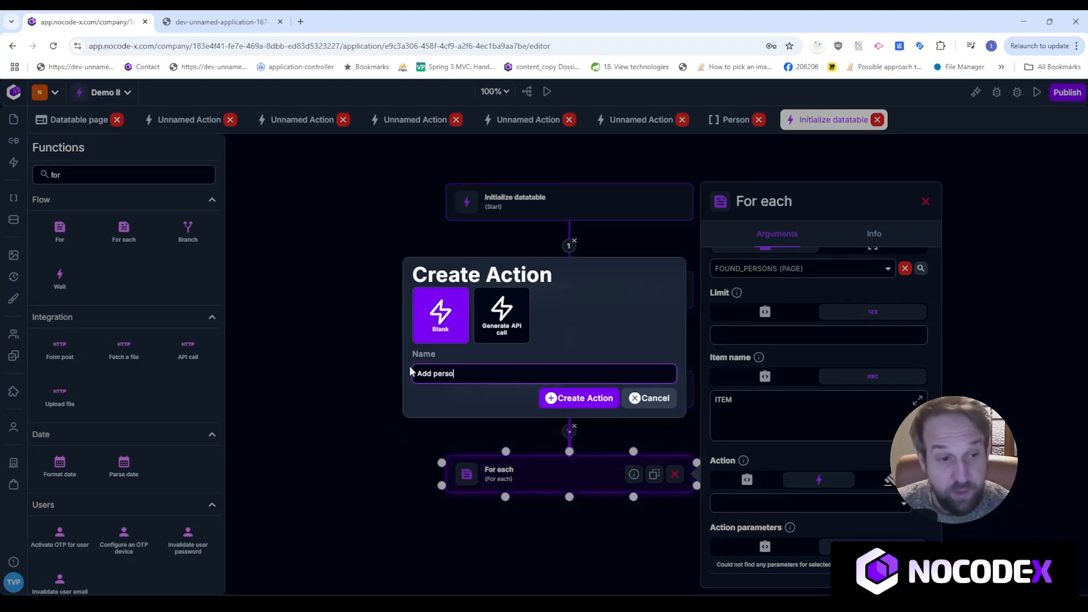
type("n to datatable")
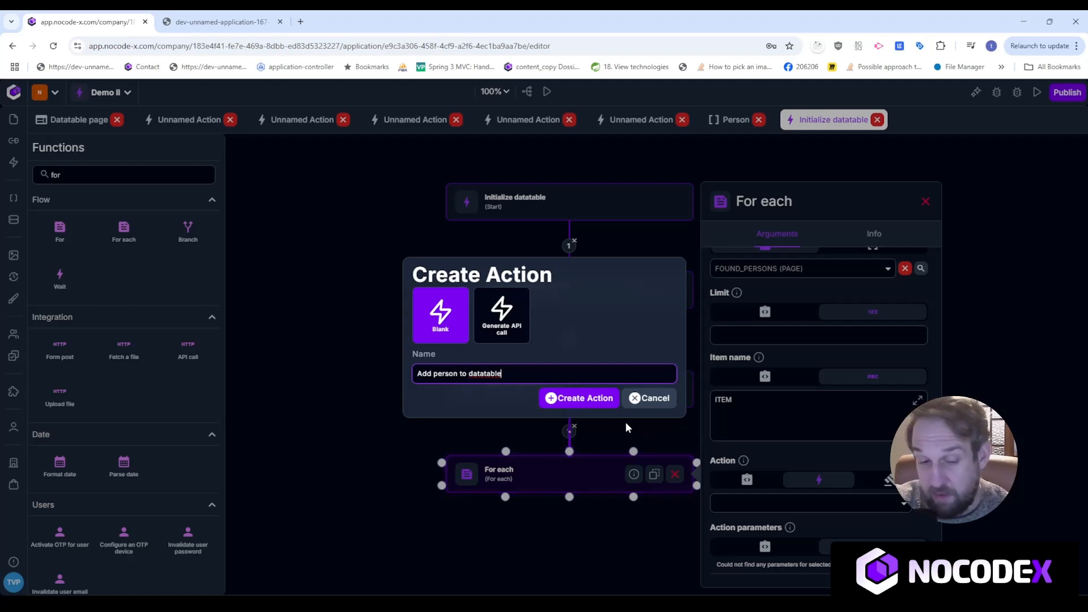
left_click(590, 403)
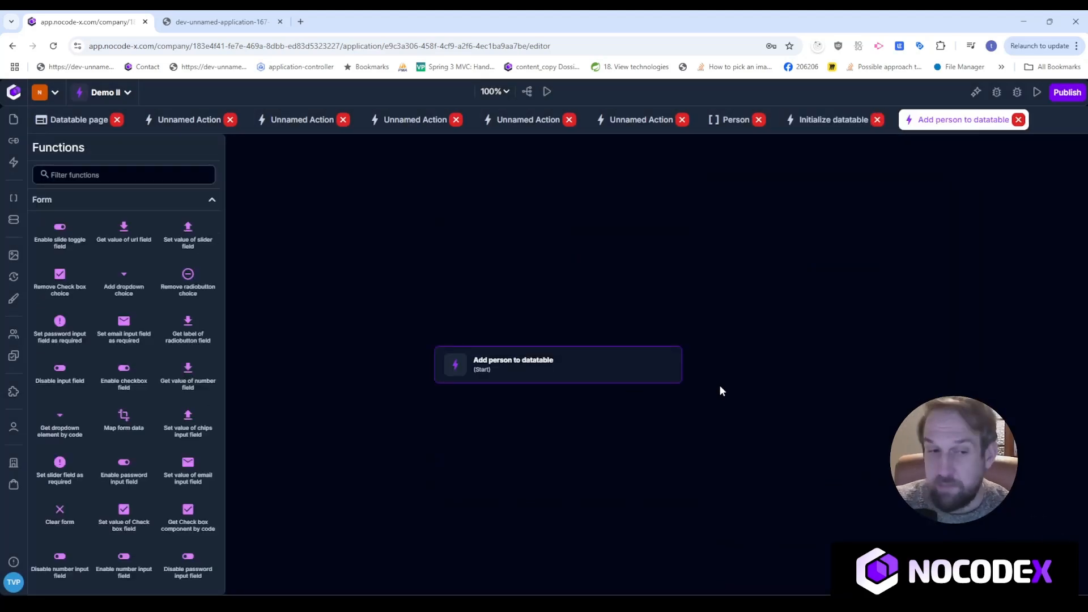
Add a Data-type start parameter named ITEM to the Add person to datatable action.
left_click(583, 374)
left_click(580, 362)
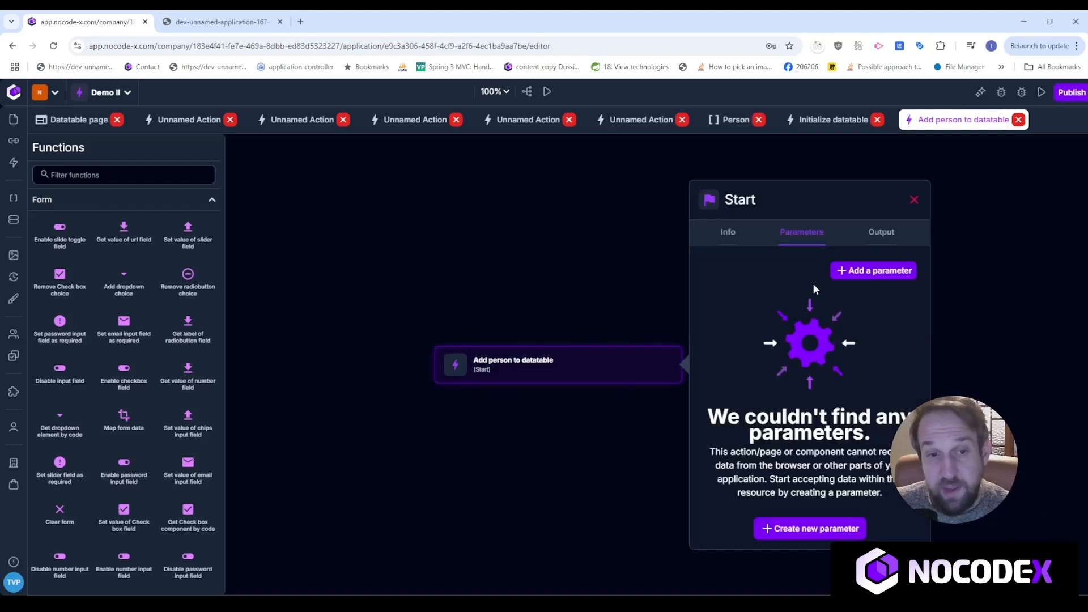
left_click(849, 272)
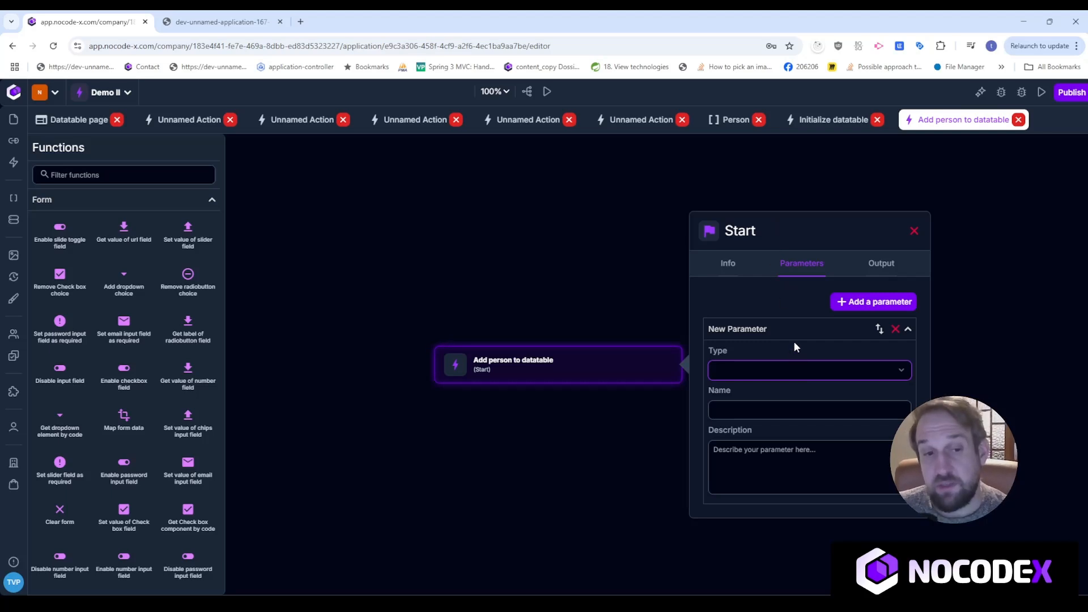
left_click(784, 369)
type("ITEM")
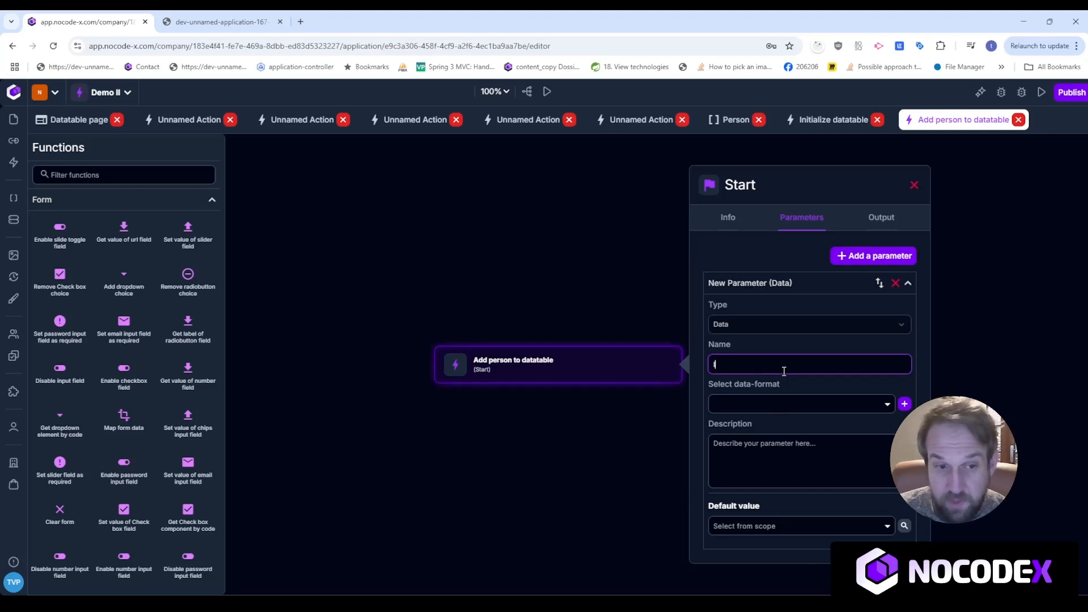
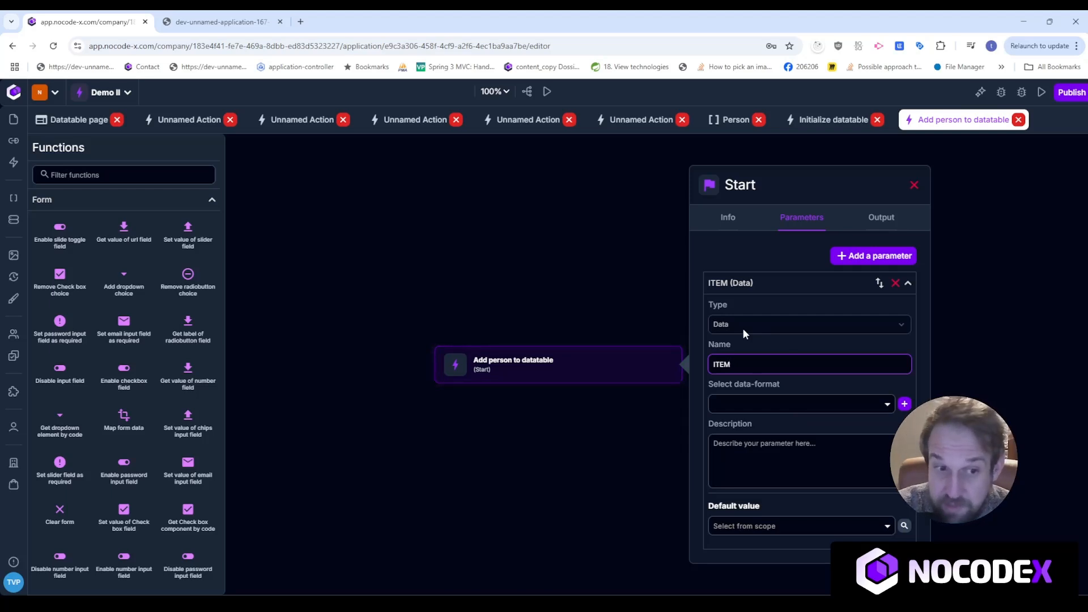
Set the ITEM parameter's data format to Person and move the start node higher on the canvas.
left_click(760, 407)
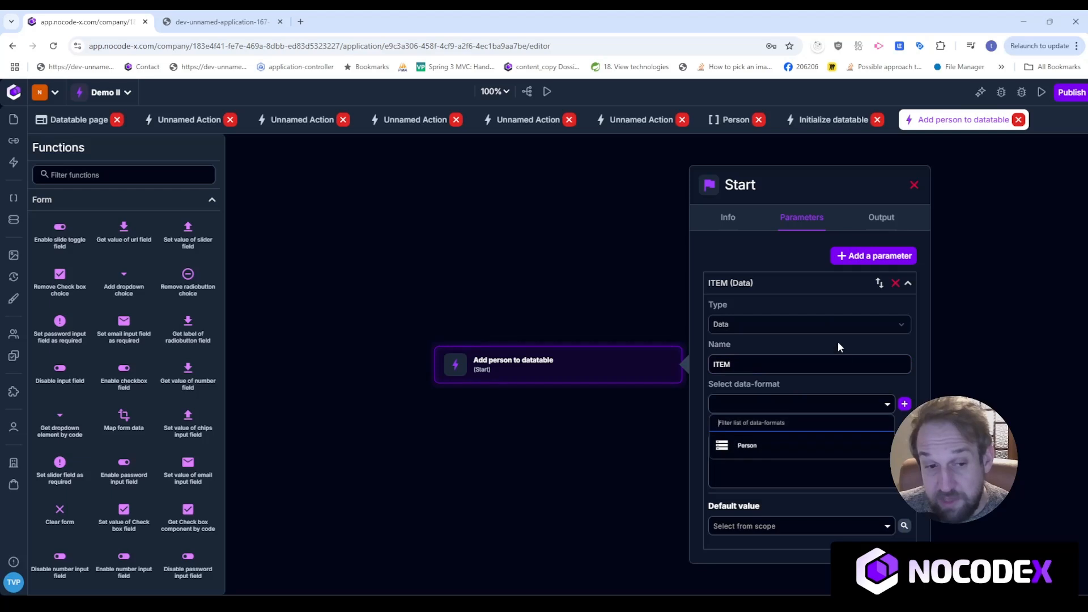
left_click(781, 445)
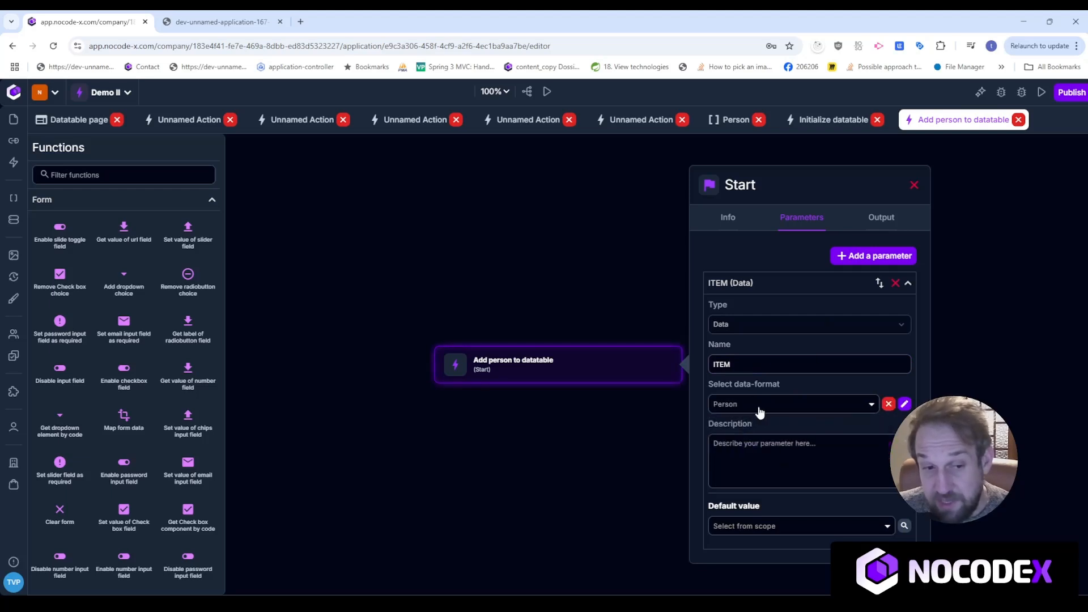
left_click_drag(567, 506, 574, 463)
left_click_drag(567, 328, 566, 302)
Find Add row to datatable with a 'datatable' function search, place it, and connect Start to it.
left_click(921, 161)
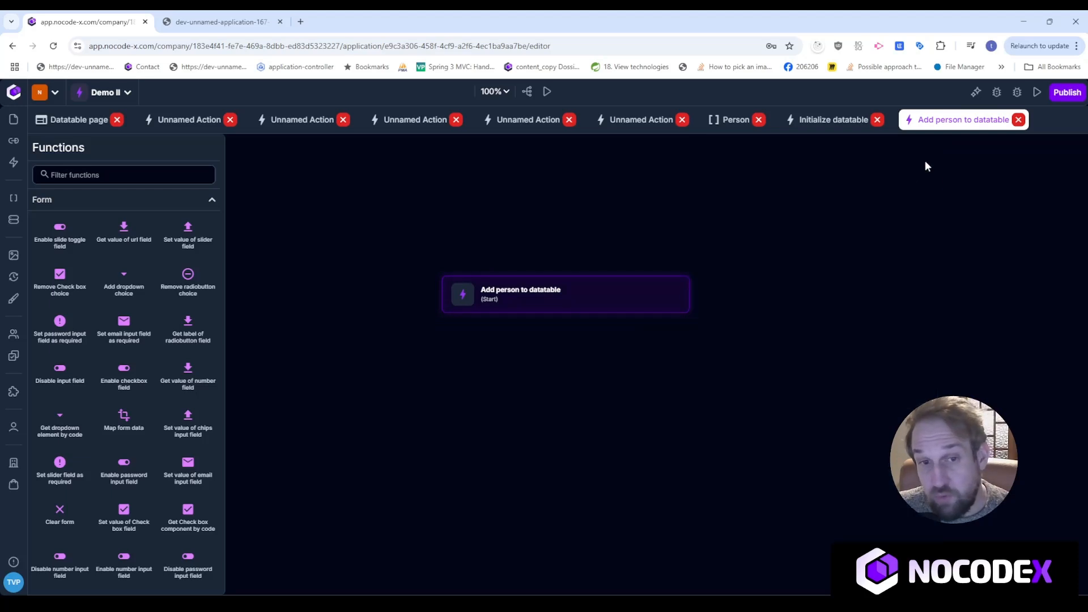
left_click(100, 174)
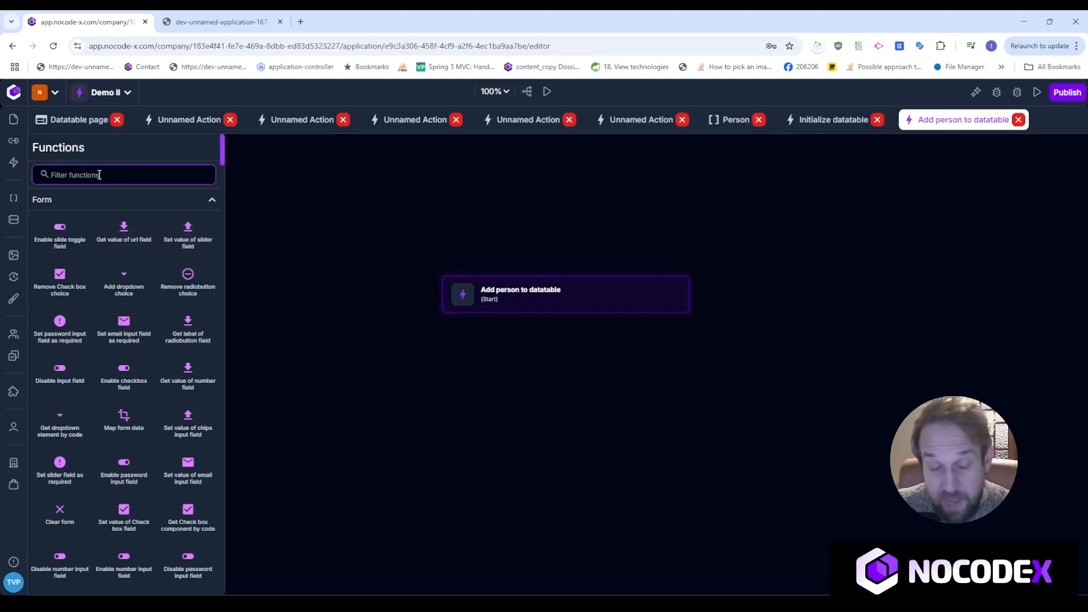
type("datab")
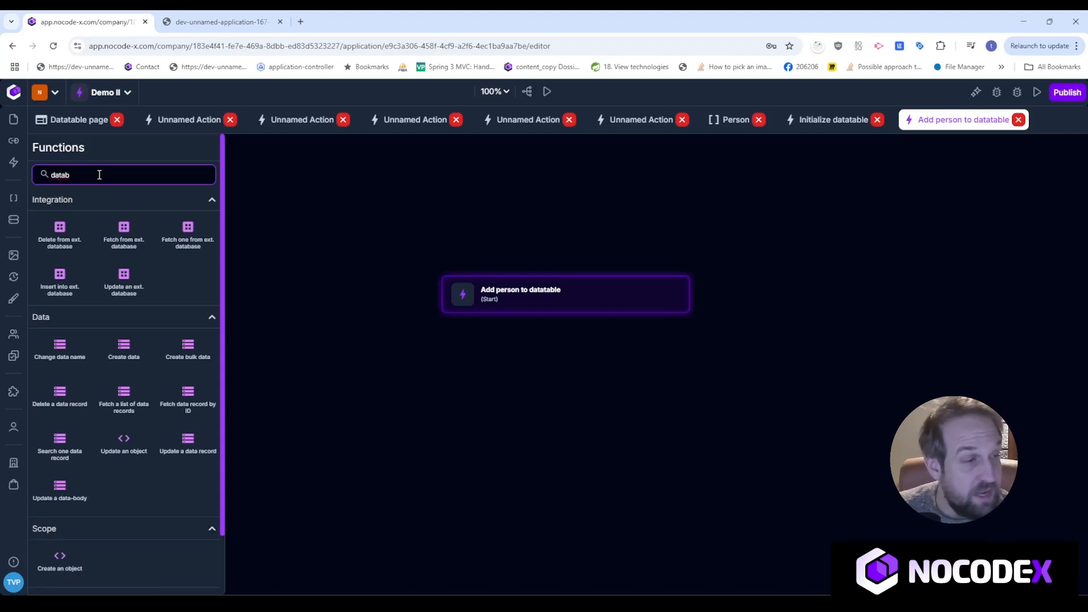
key("BackSpace")
type("table")
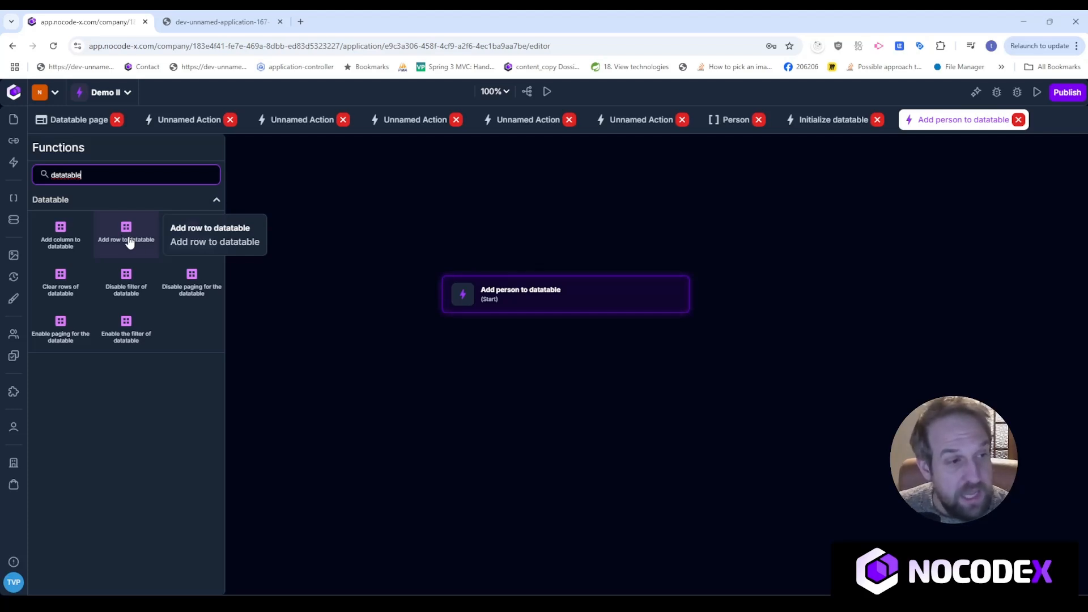
left_click_drag(115, 238, 539, 369)
left_click_drag(565, 312, 565, 367)
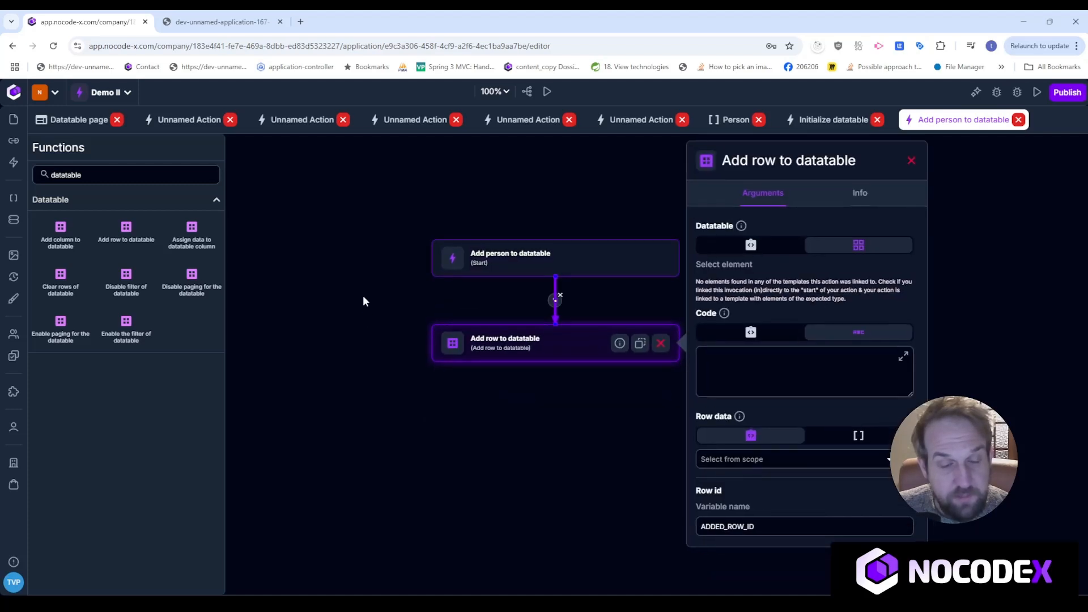
left_click_drag(521, 348, 528, 368)
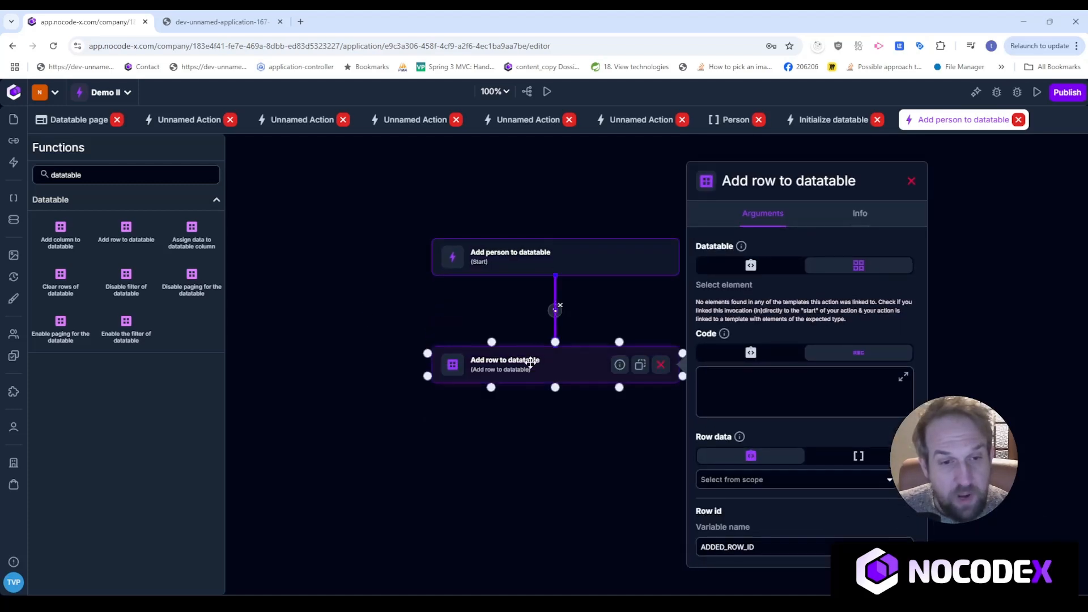
Review the Start and Add row to datatable settings, then switch to the Initialize datatable action.
left_click(574, 255)
left_click(564, 370)
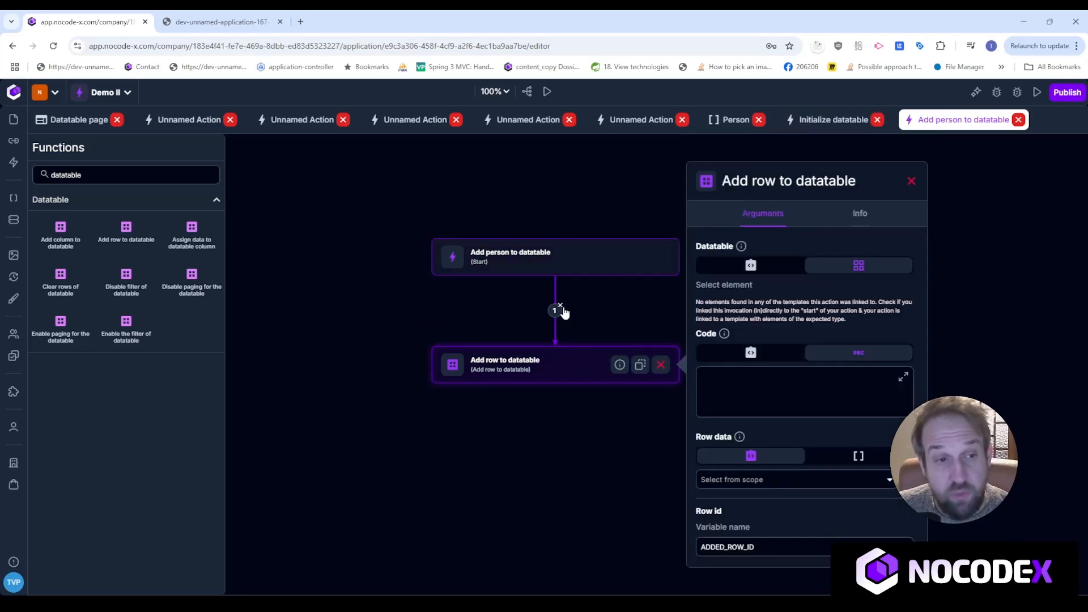
left_click(817, 124)
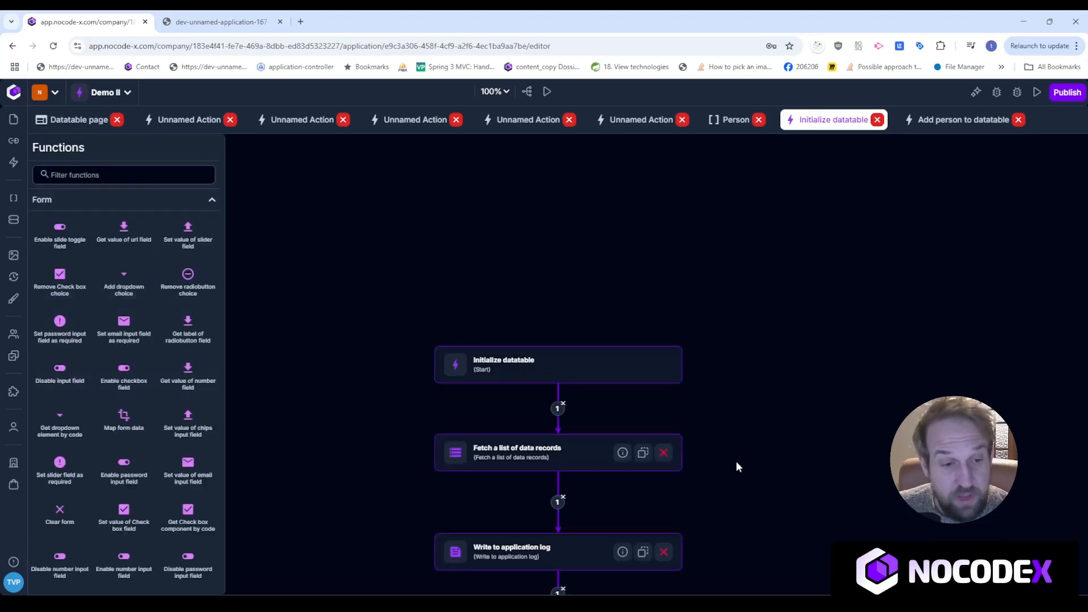
From the For each step, open Add person to datatable and select its Add row to datatable step.
scroll(736, 464, "down", 4)
left_click(556, 422)
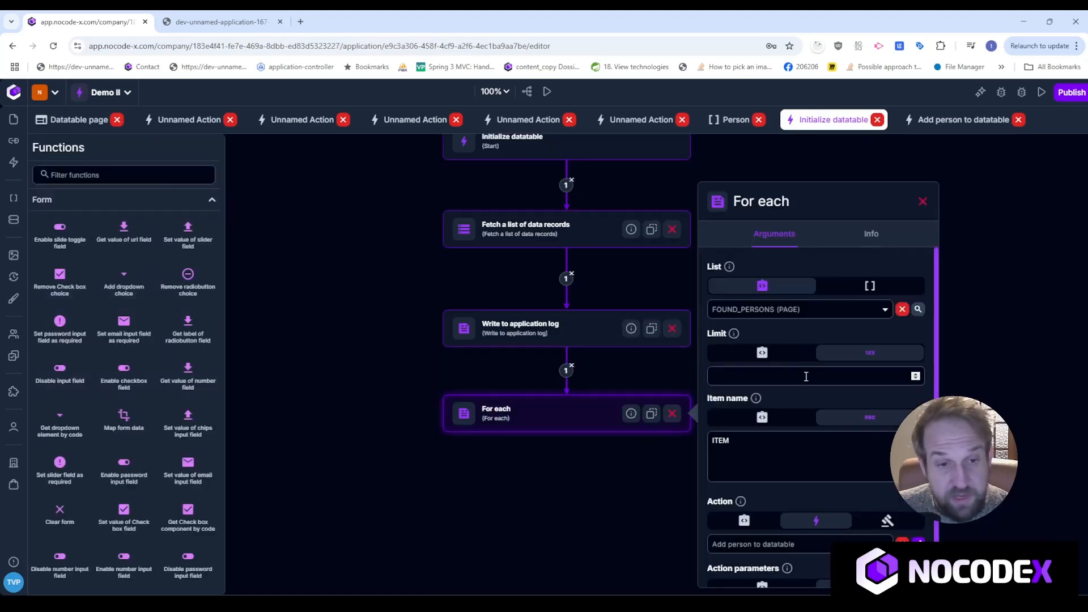
scroll(777, 440, "down", 1)
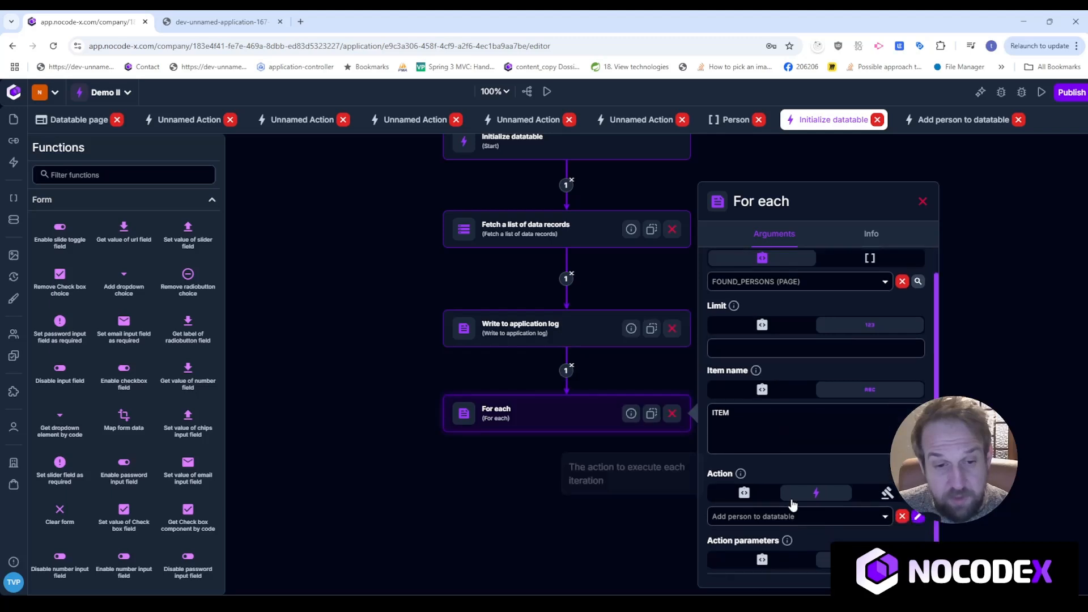
left_click(920, 514)
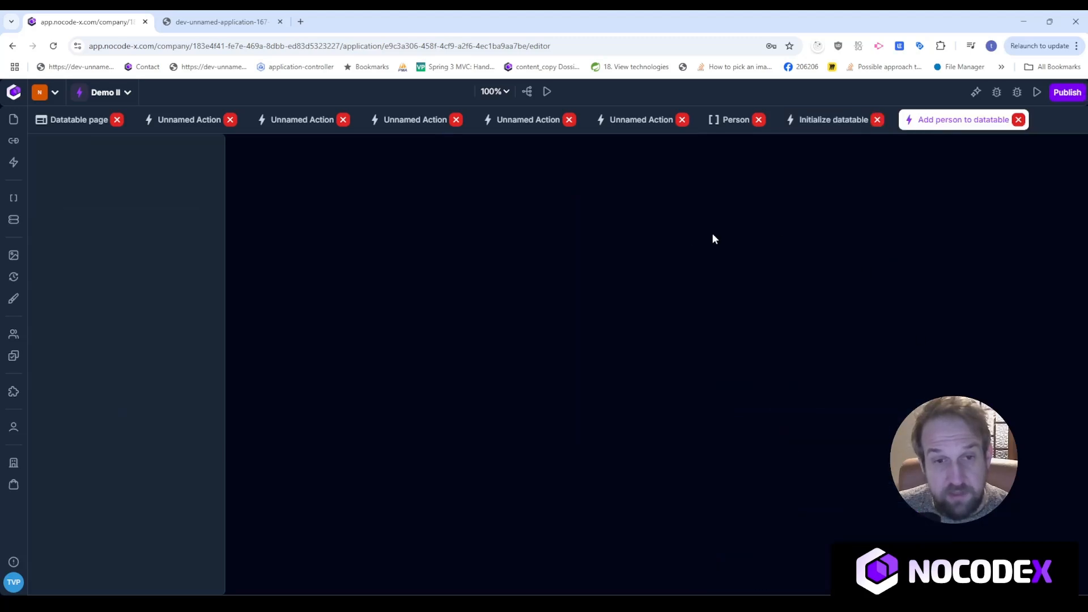
left_click_drag(809, 423, 811, 286)
left_click(571, 330)
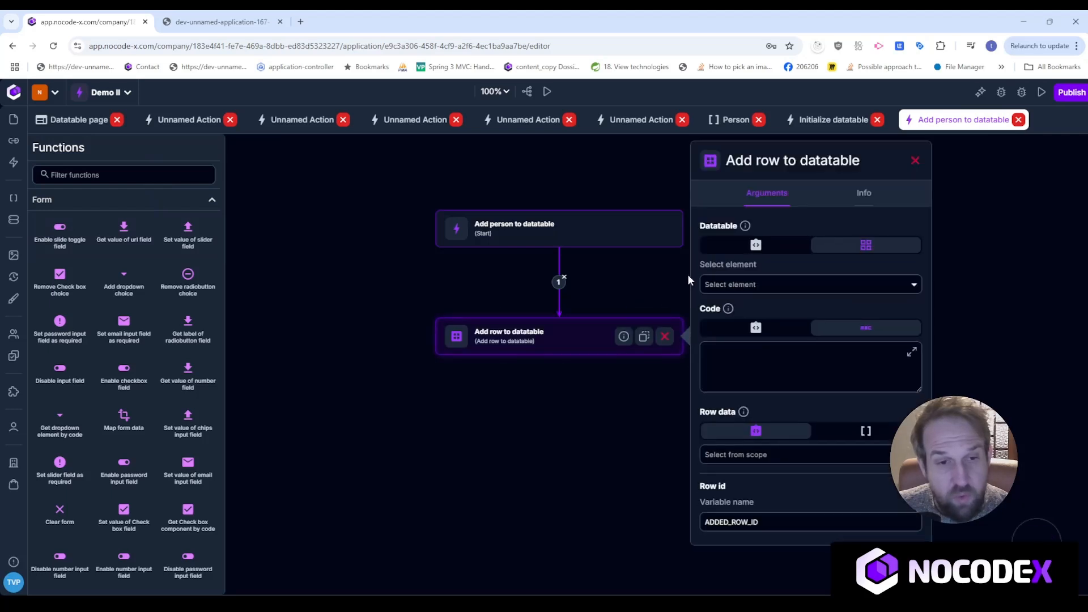
Target DATATABLE_CODE, take the row code from ITEM.id in scope, and switch row data to a list.
left_click(814, 287)
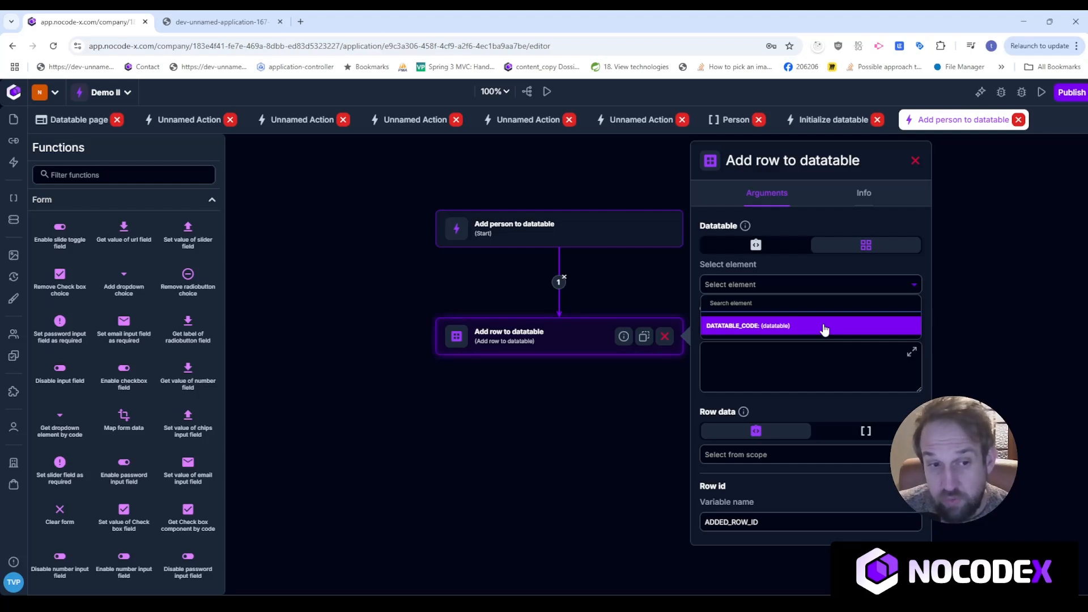
left_click(824, 327)
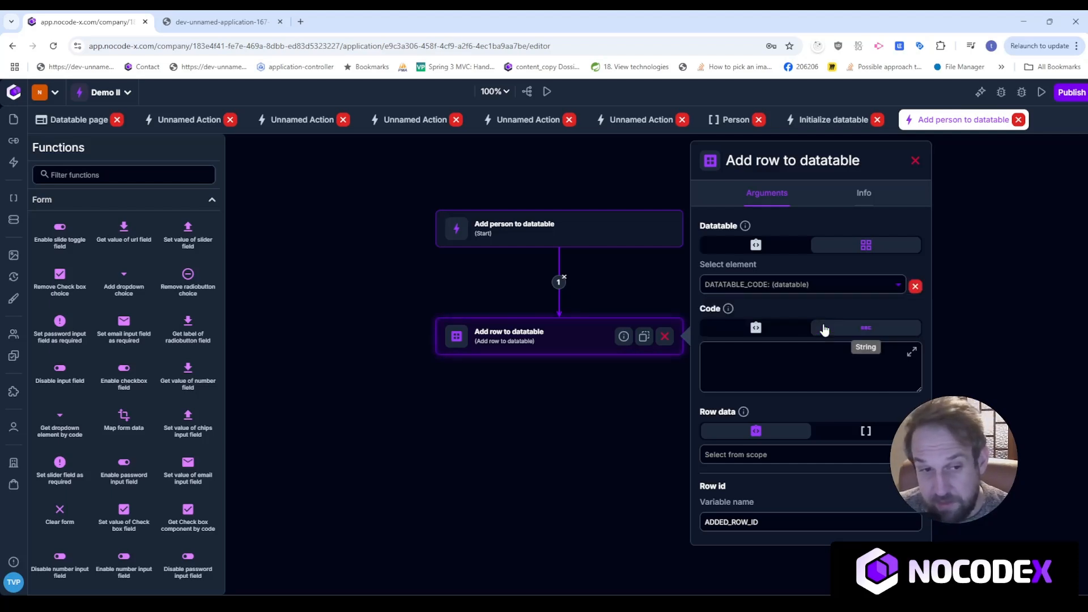
left_click(785, 361)
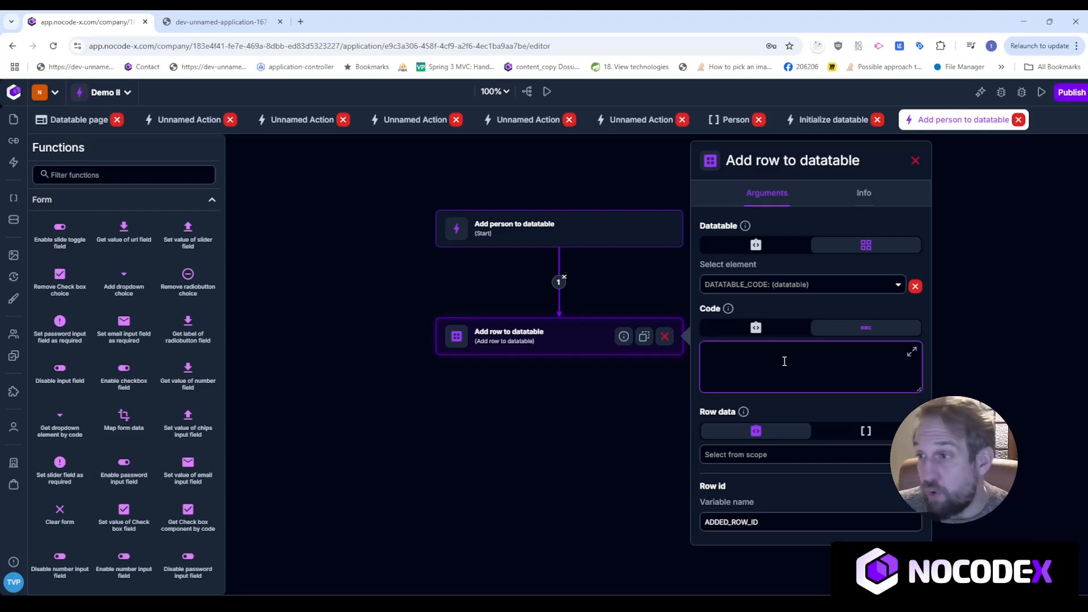
left_click(756, 327)
left_click(791, 363)
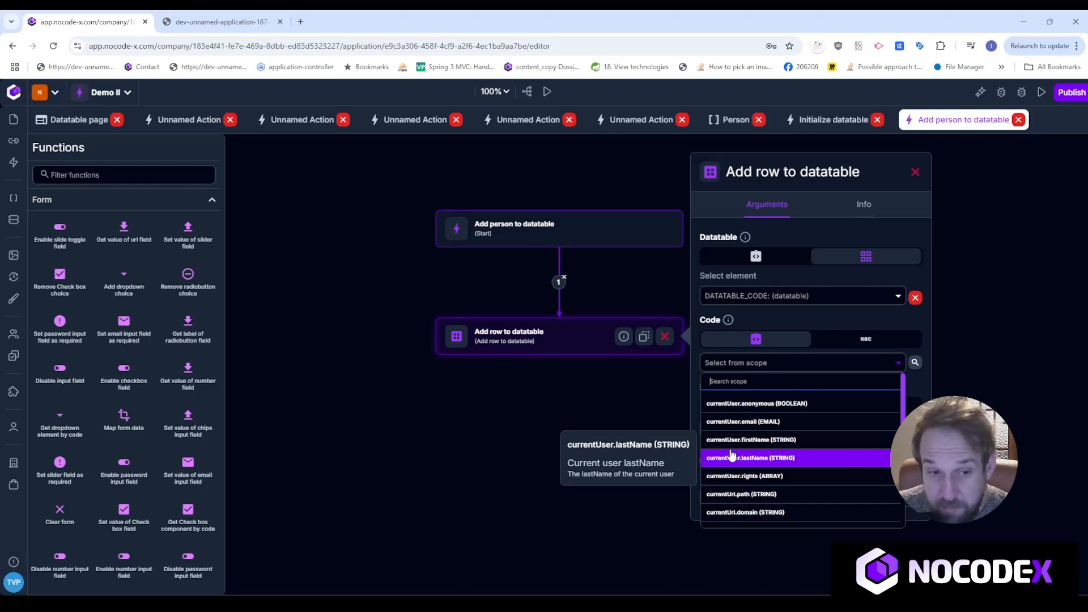
scroll(734, 457, "down", 5)
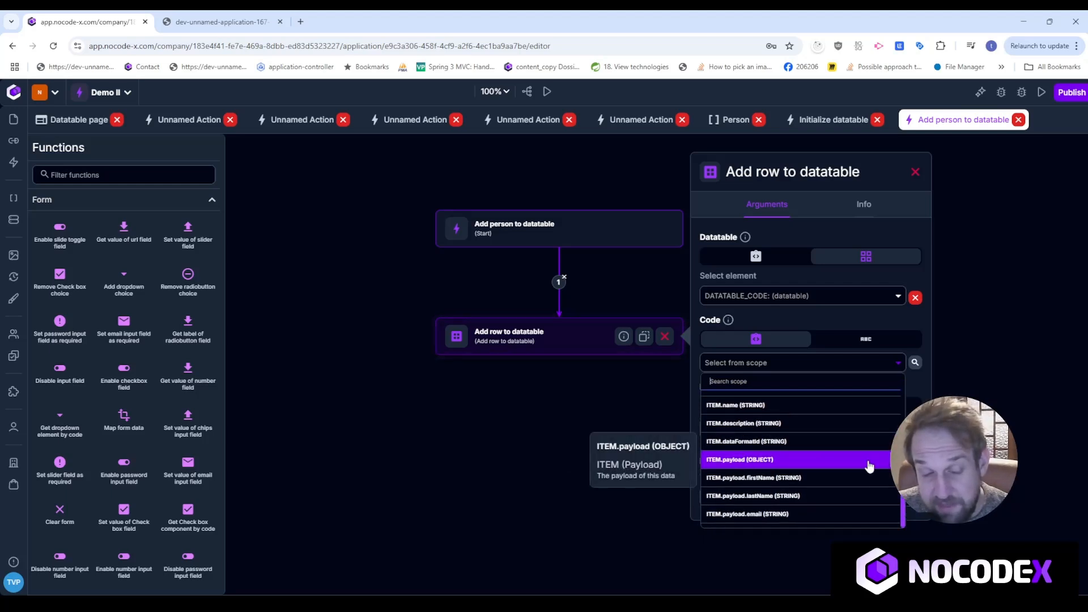
scroll(868, 471, "down", 6)
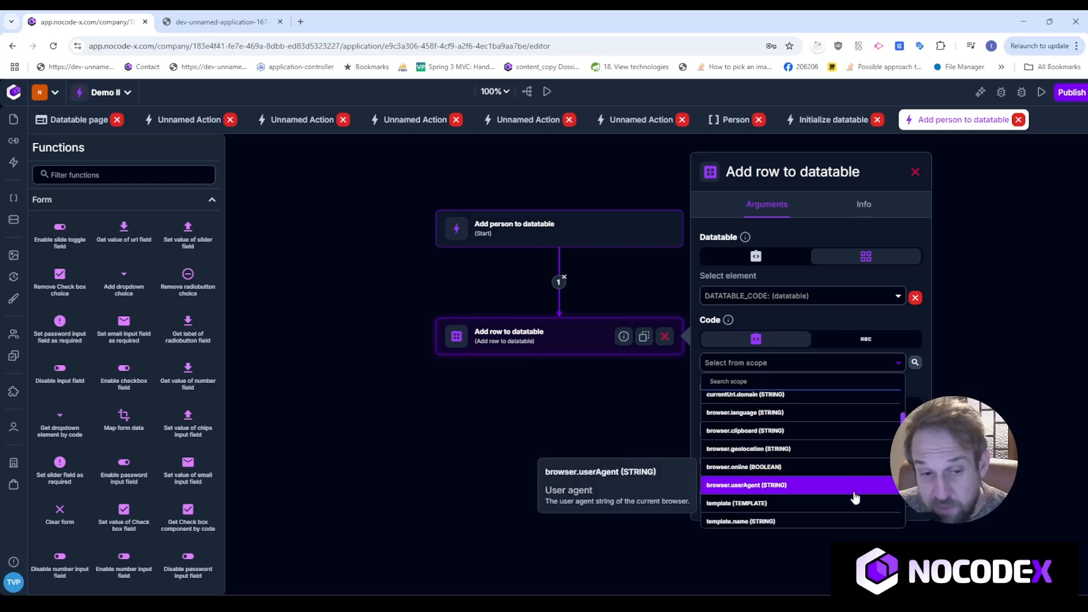
scroll(867, 490, "up", 6)
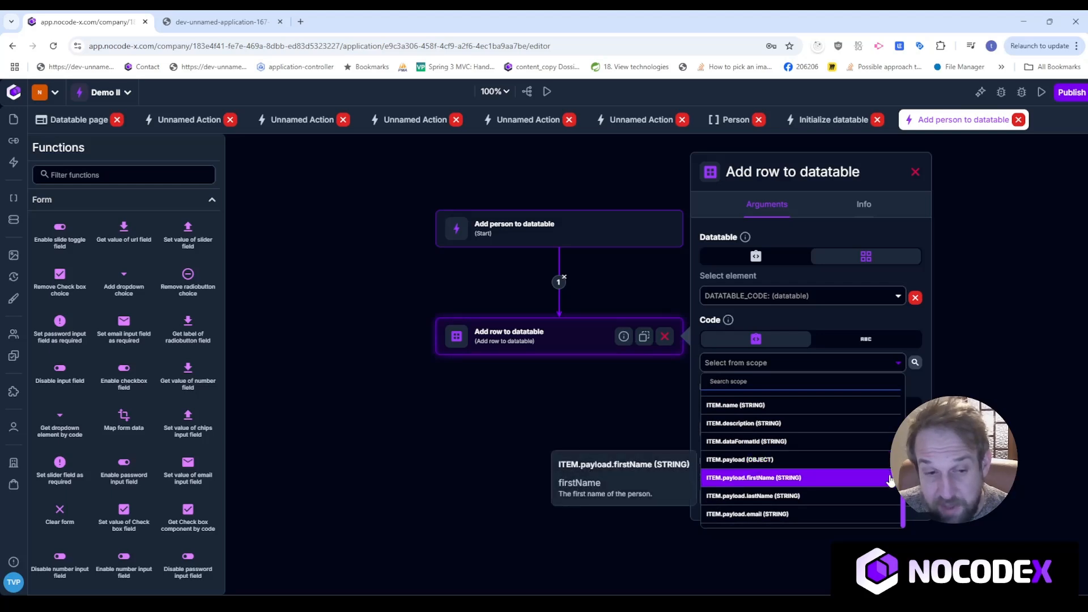
scroll(884, 481, "up", 1)
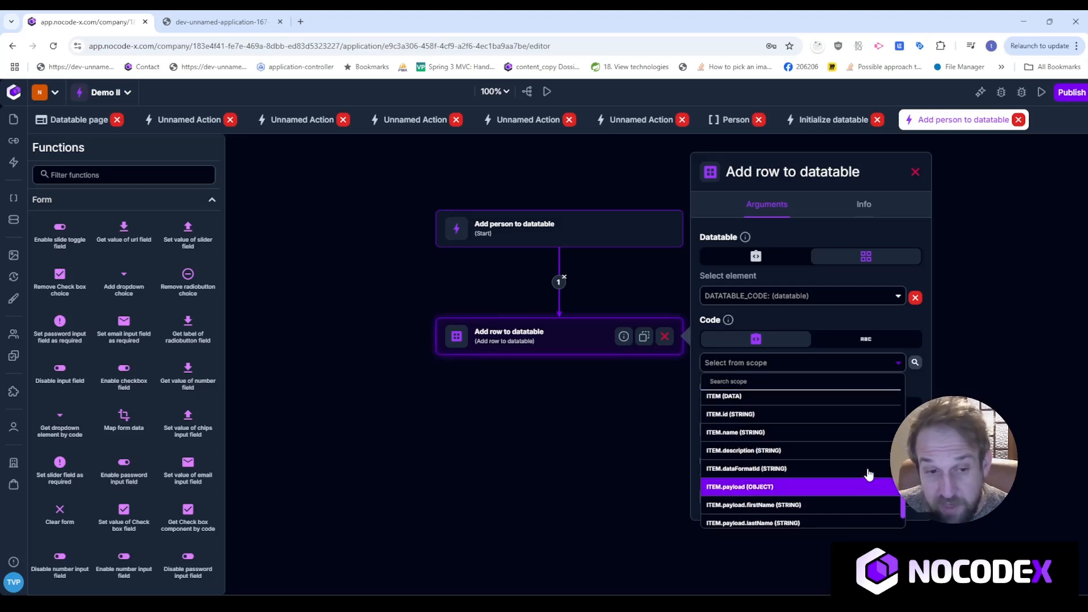
left_click(783, 414)
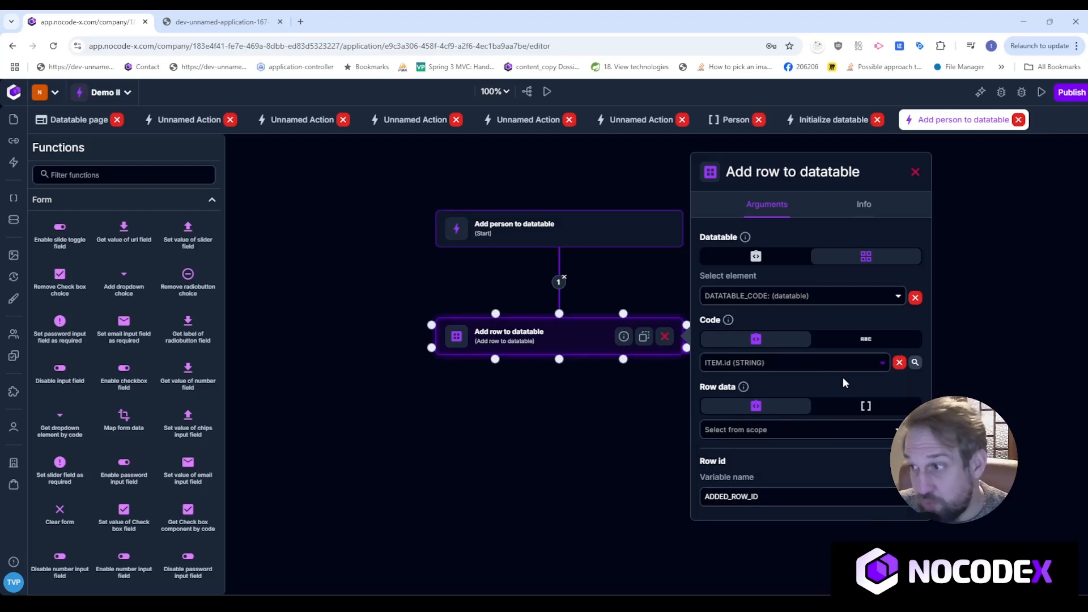
left_click(836, 414)
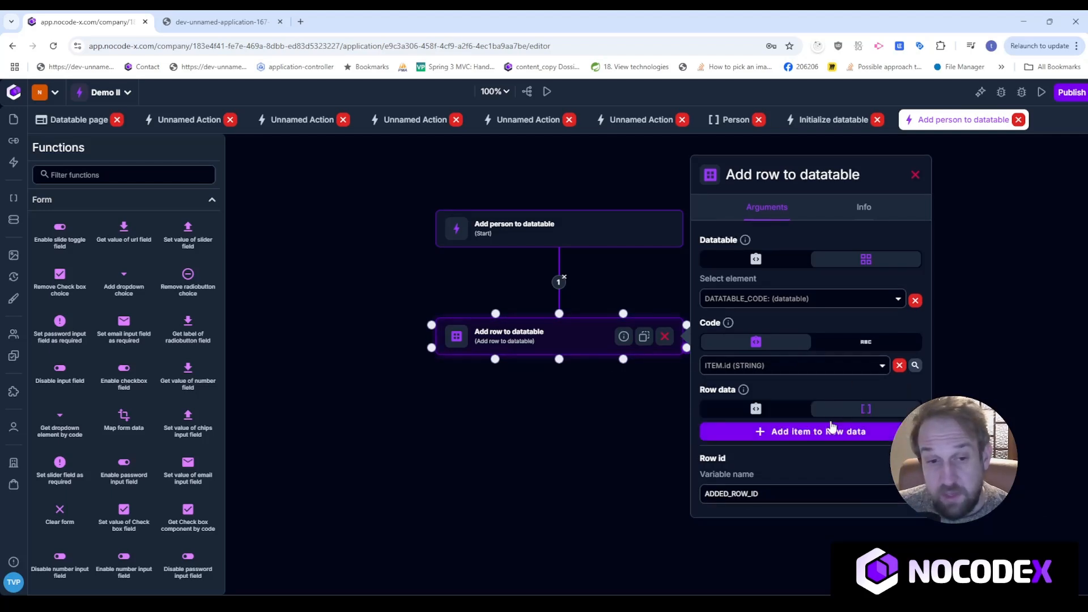
Add row-data item 0 mapping column ID to ITEM.id.
left_click(834, 431)
scroll(838, 435, "down", 1)
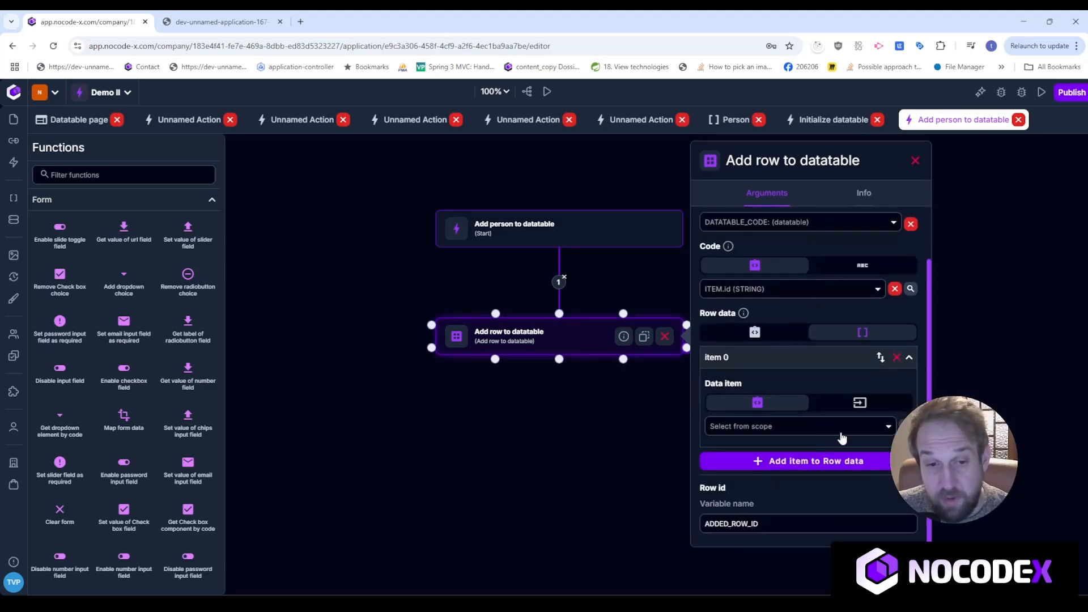
left_click(859, 403)
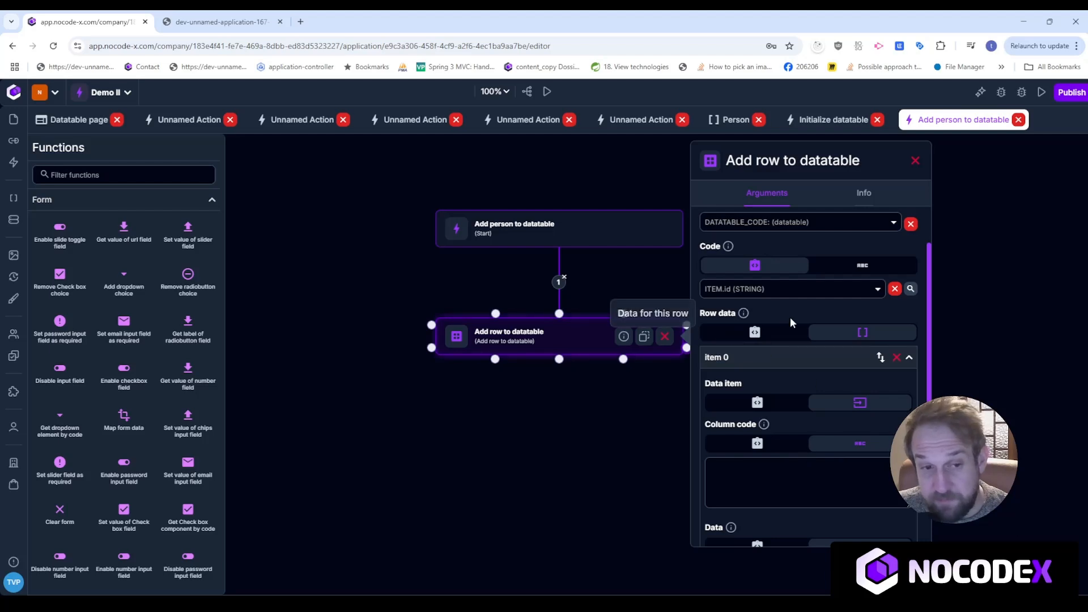
left_click(782, 472)
type("ID")
scroll(794, 462, "down", 3)
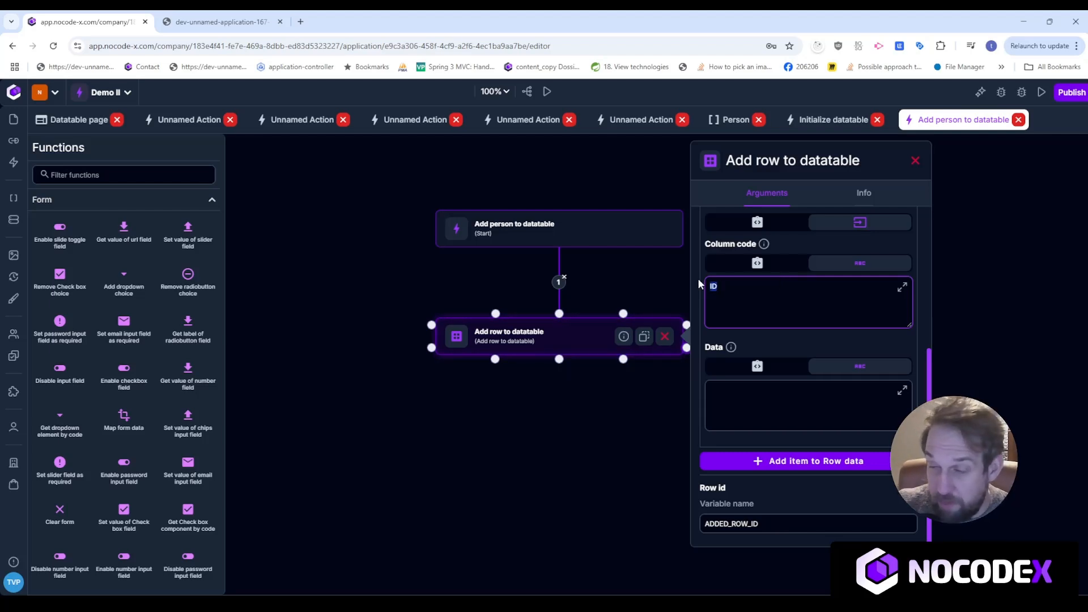
left_click(780, 374)
left_click(781, 369)
left_click(839, 426)
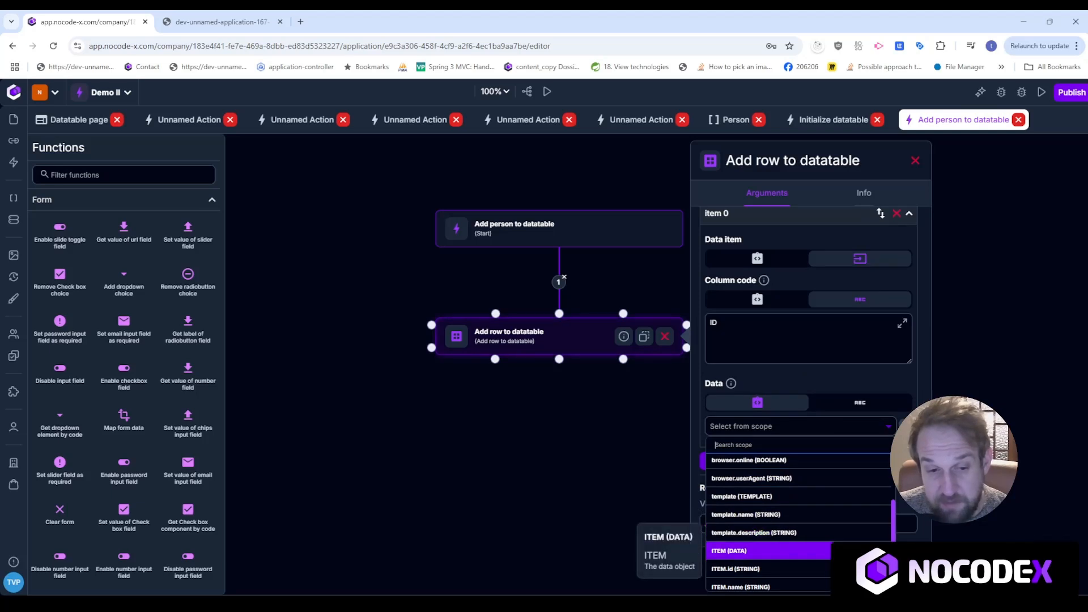
left_click(817, 569)
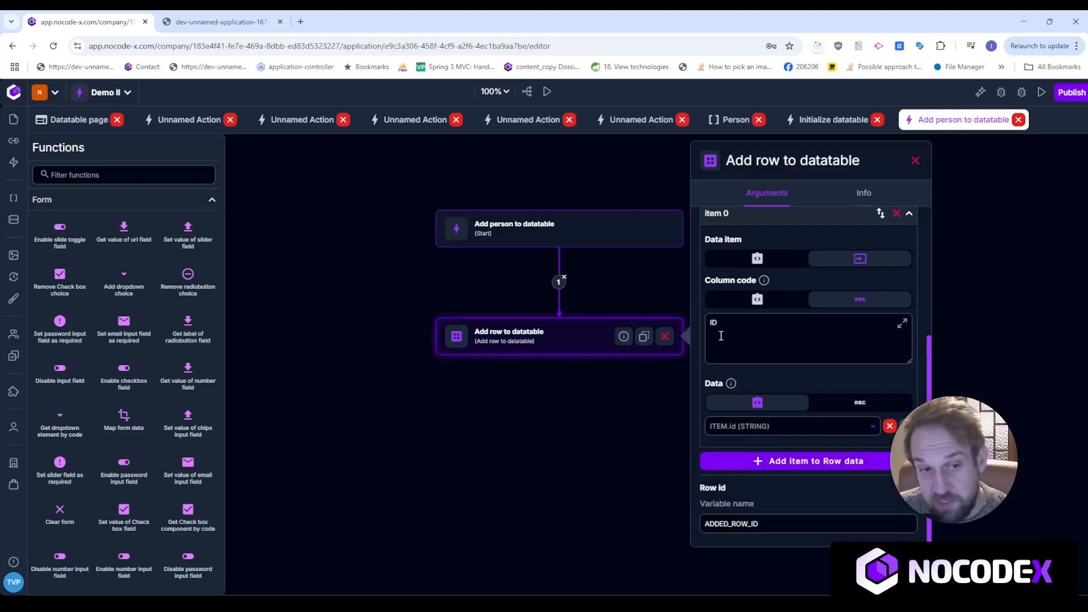
Add row-data item 1 mapping column FIRSTNAME to ITEM.payload.firstName.
left_click(841, 461)
left_click(841, 460)
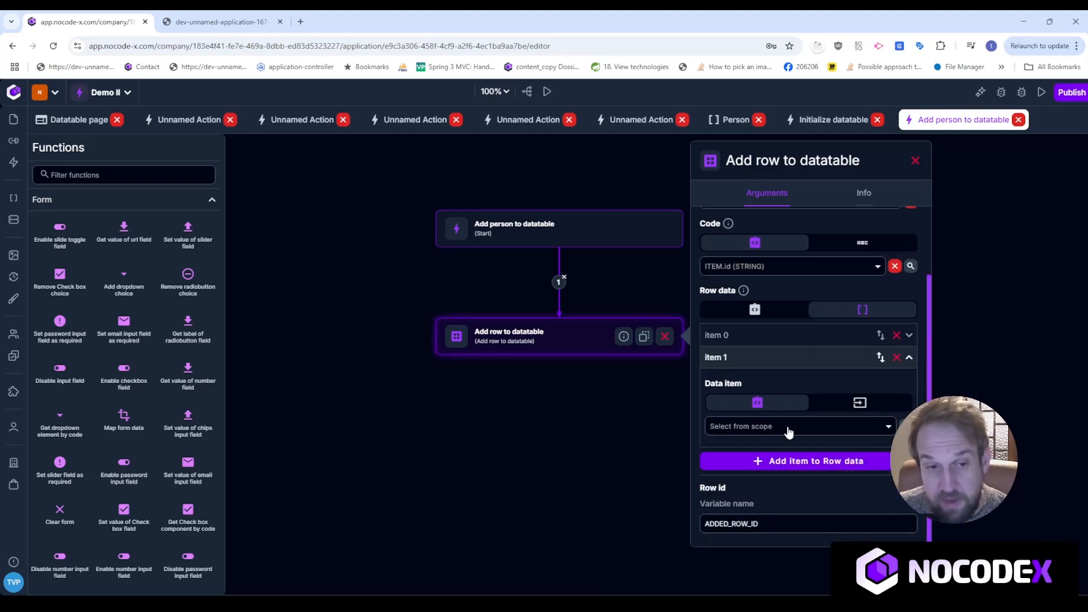
left_click(828, 404)
left_click(786, 477)
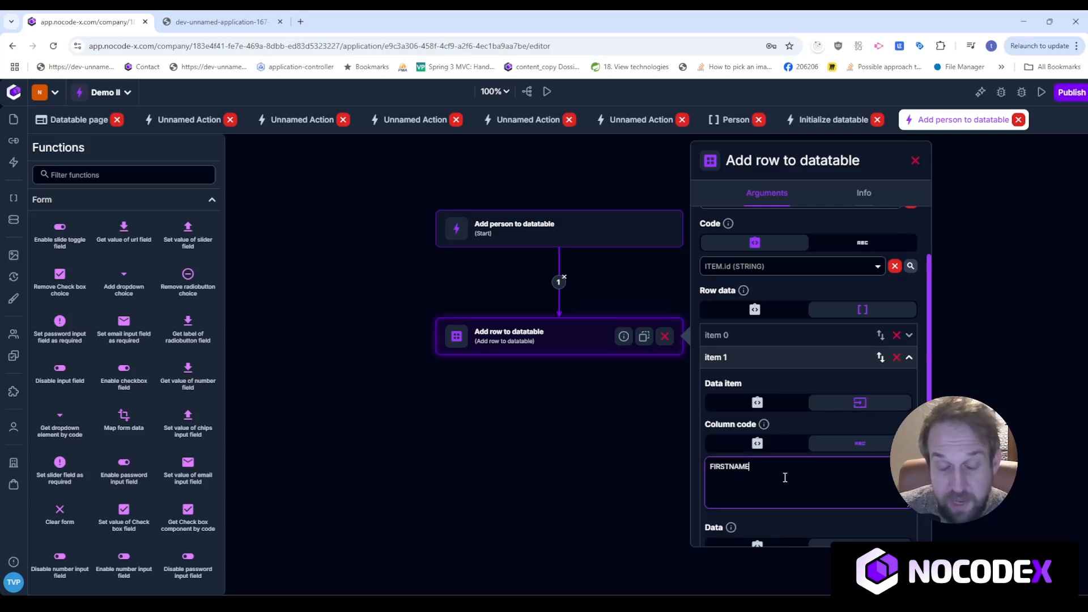
scroll(790, 448, "down", 3)
left_click(766, 371)
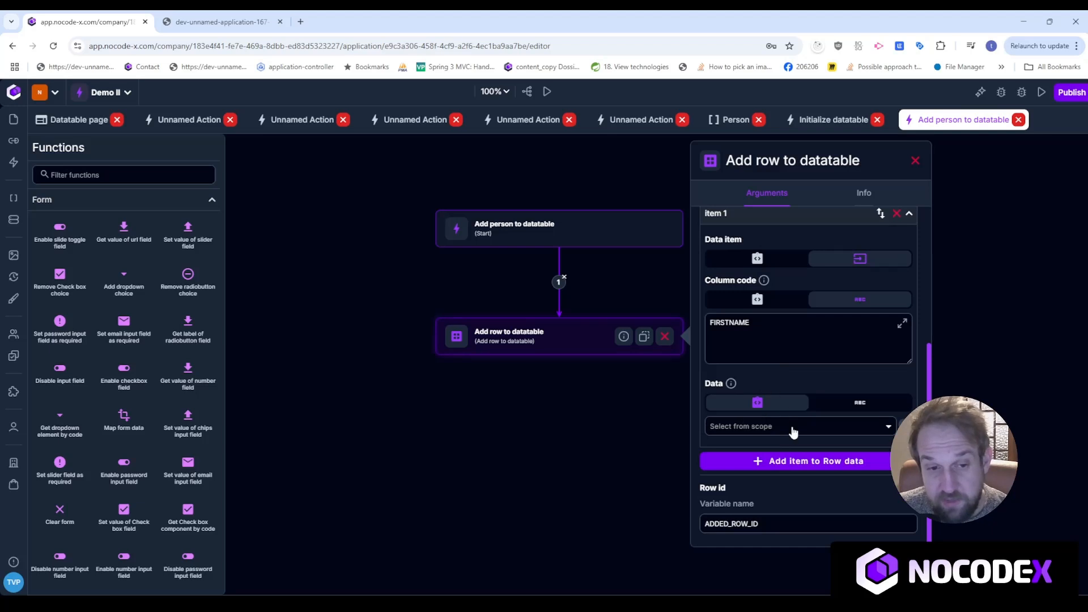
left_click(792, 429)
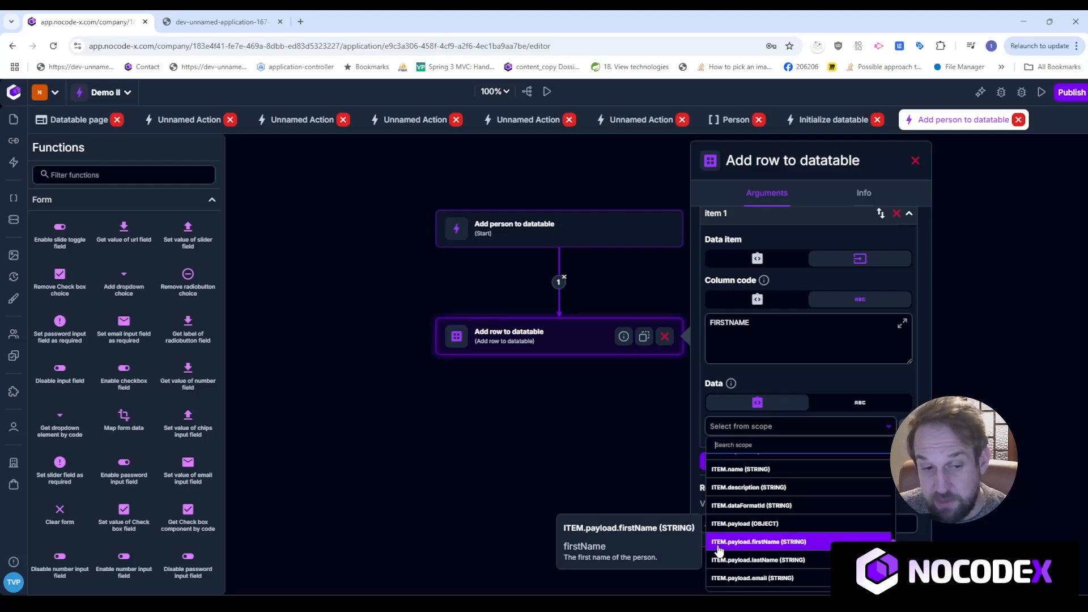
left_click(803, 547)
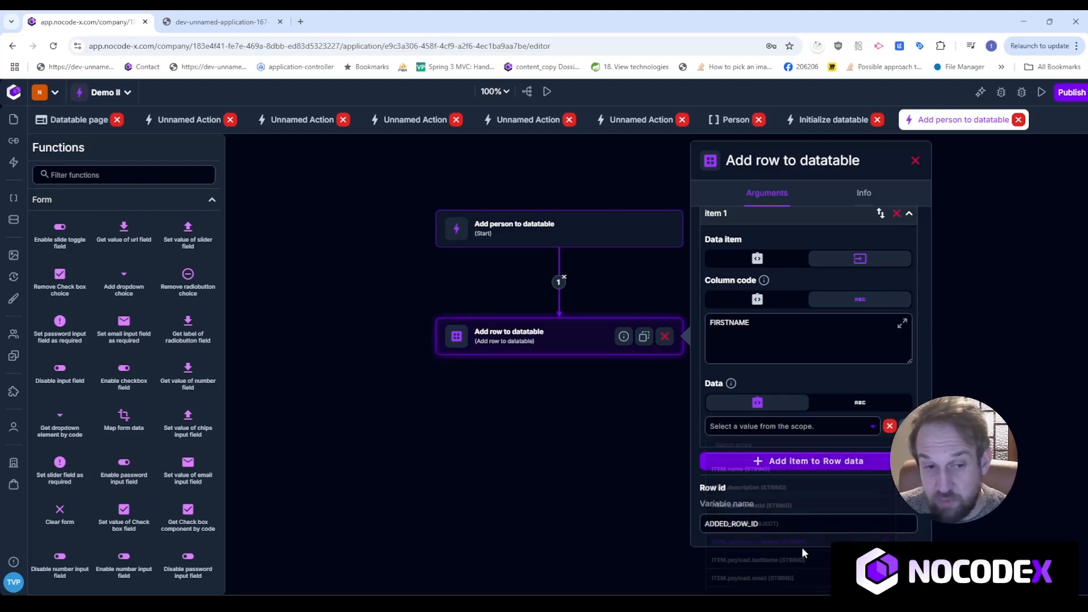
Add row-data item 2 mapping column LASTNAME to ITEM.payload.lastName.
left_click(794, 461)
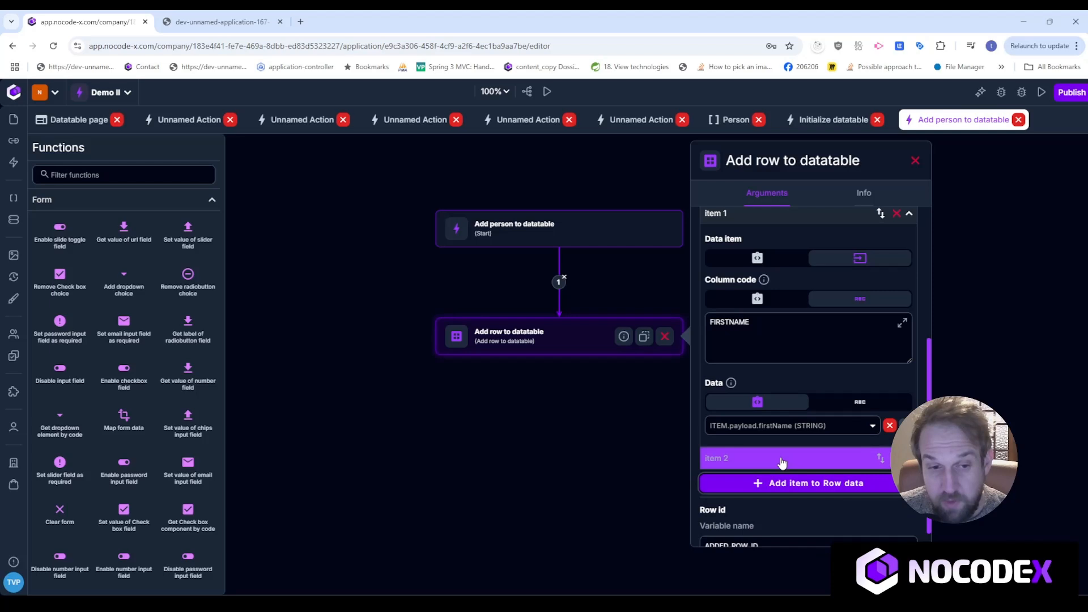
left_click(785, 458)
left_click(860, 402)
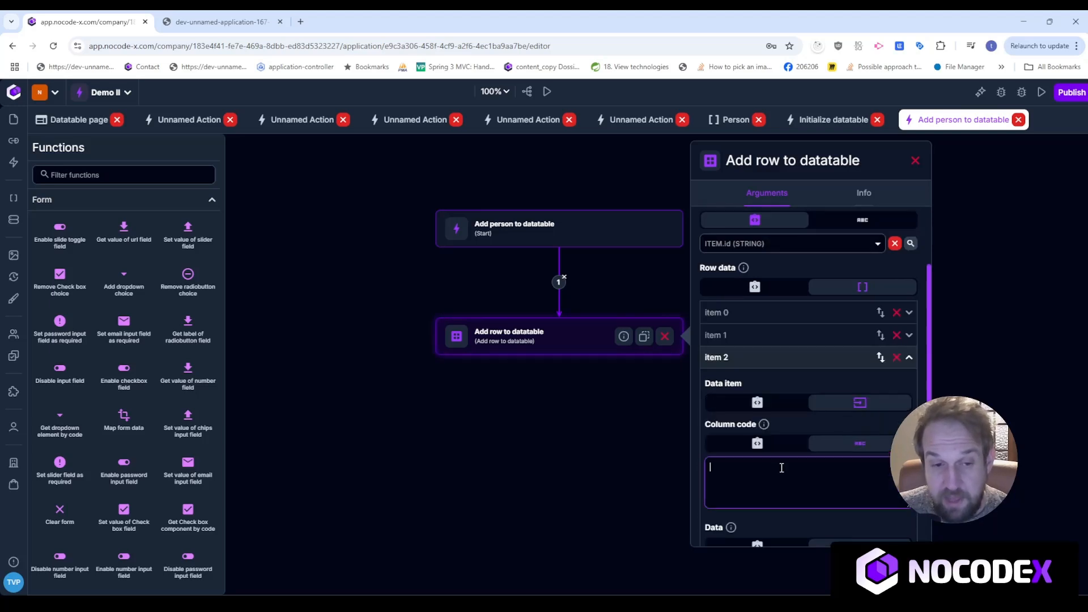
type("LASTNAME")
scroll(782, 467, "down", 3)
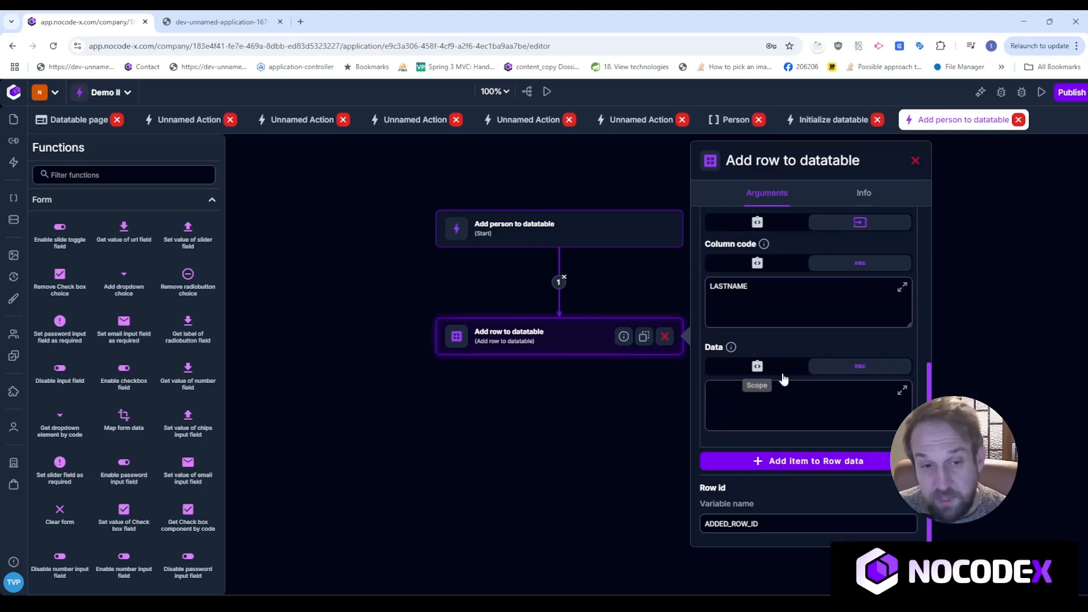
left_click(783, 372)
left_click(793, 427)
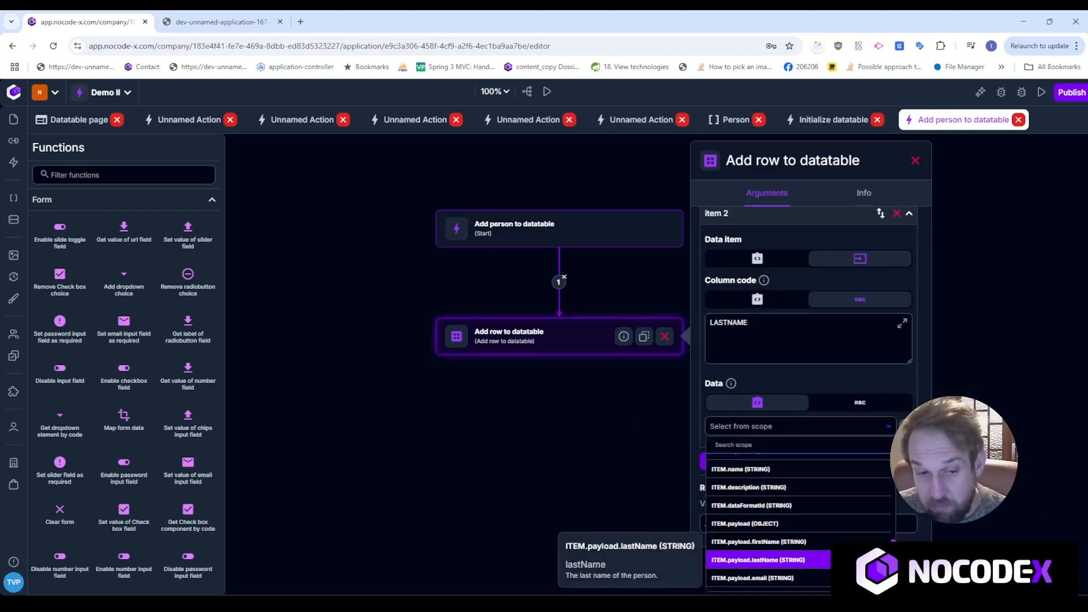
left_click(759, 560)
Add row-data item 3 mapping column EMAIL to ITEM.payload.email, then close the settings panel.
left_click(773, 461)
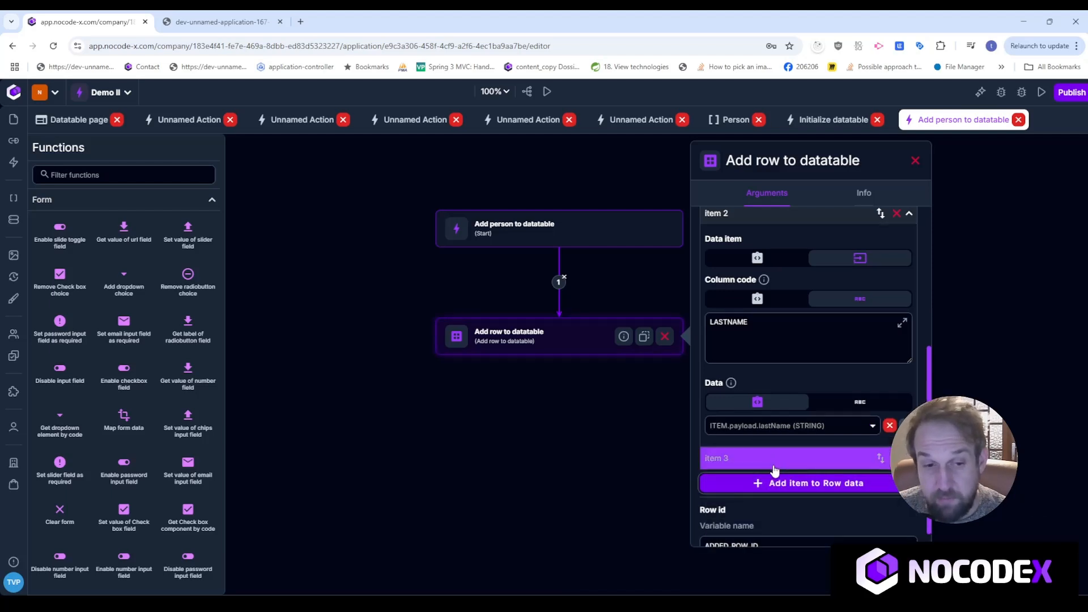
left_click(775, 466)
left_click(844, 411)
left_click(772, 474)
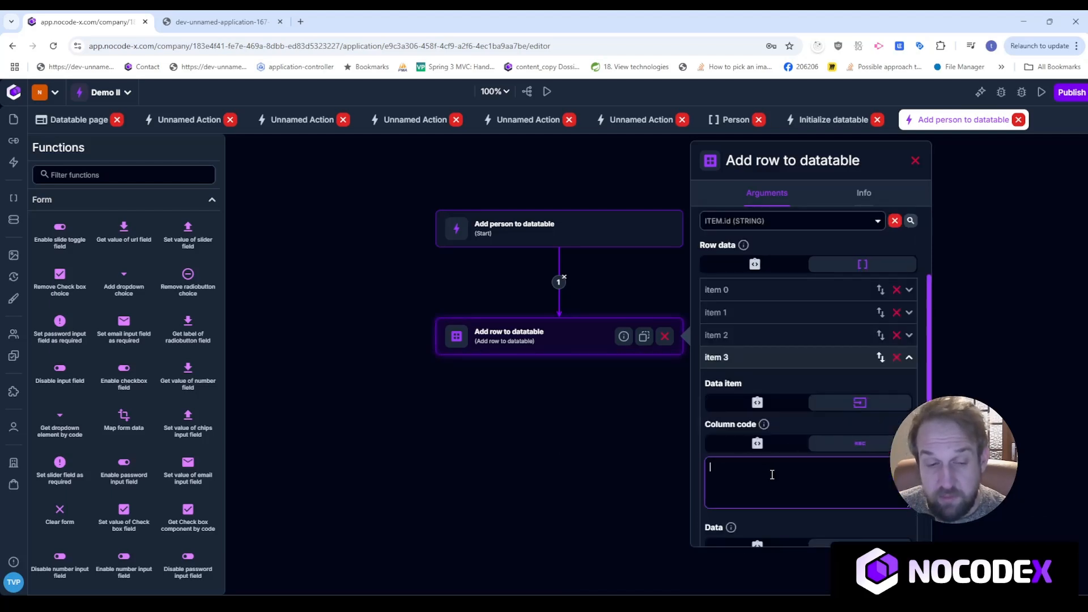
type("EMAIL")
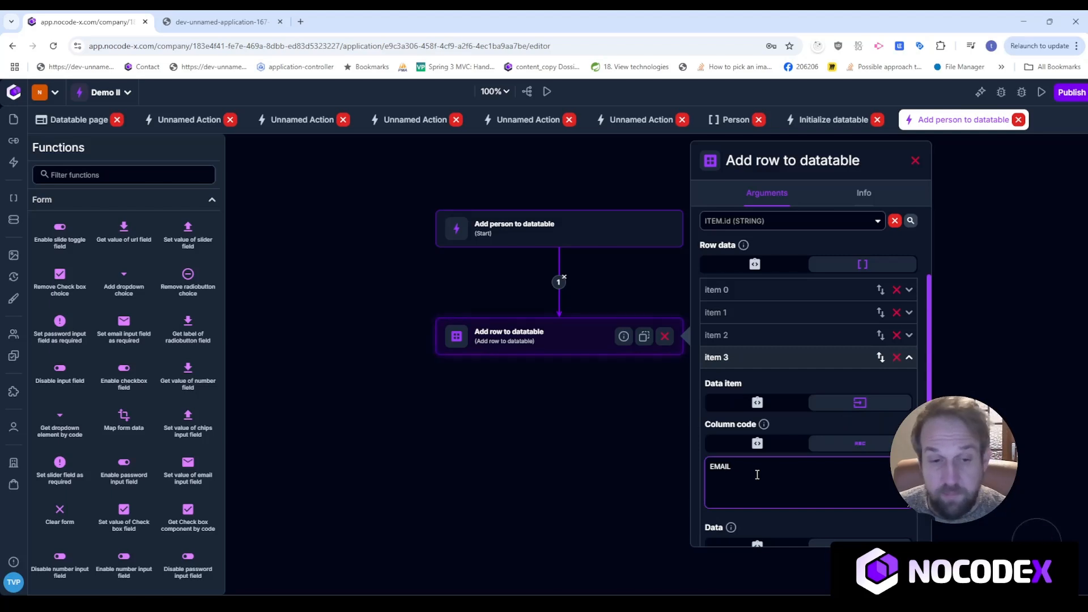
scroll(772, 472, "down", 3)
left_click(776, 369)
left_click(800, 426)
scroll(799, 510, "down", 3)
left_click(780, 567)
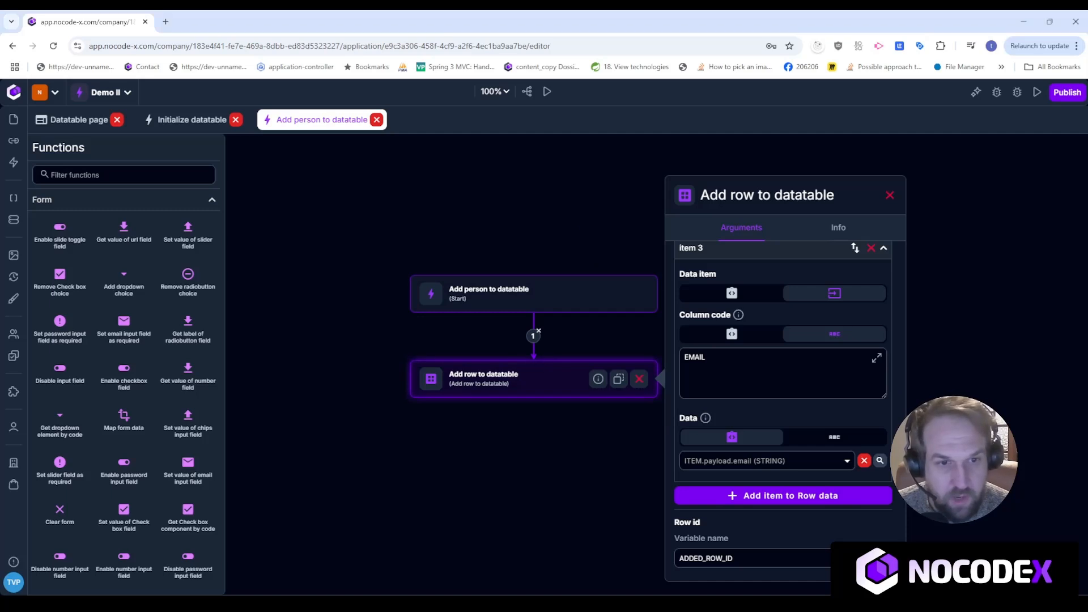
left_click(890, 195)
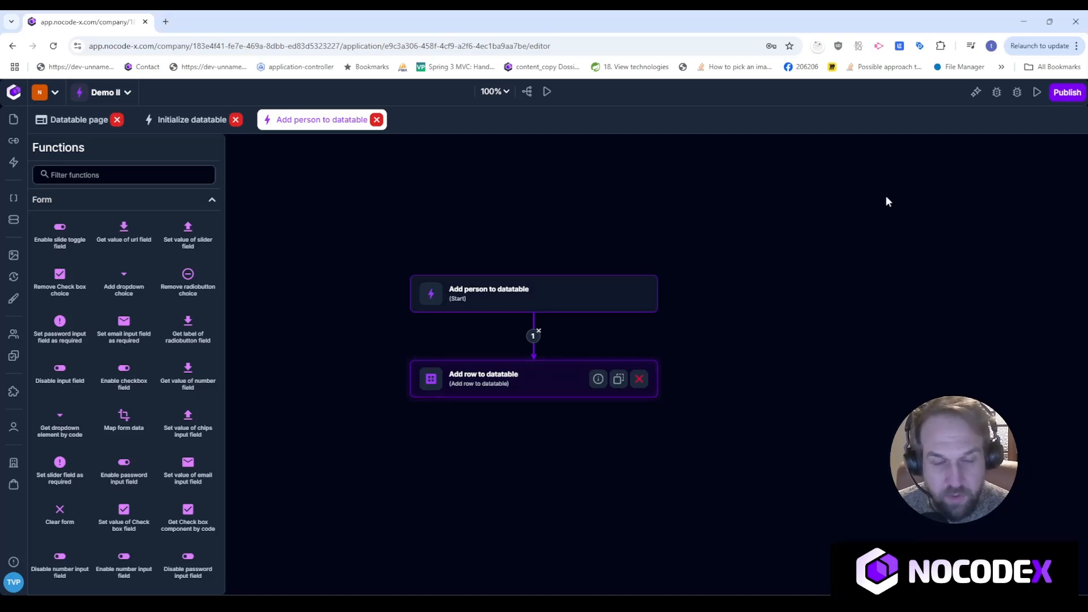
Run the Datatable page in a preview tab, check the datatable's properties, and reload the preview.
left_click(82, 119)
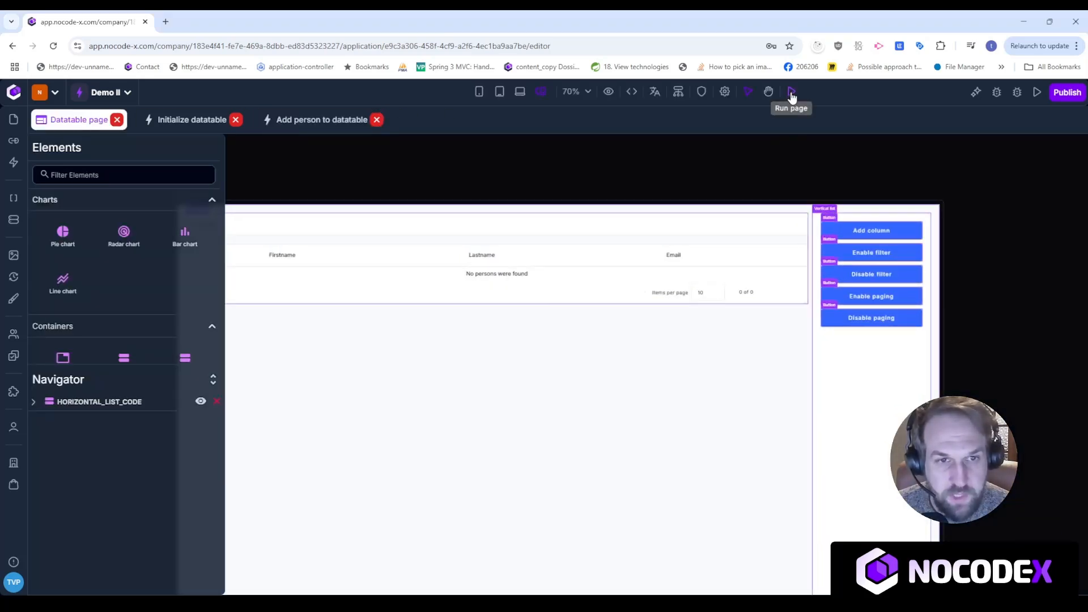
left_click(792, 91)
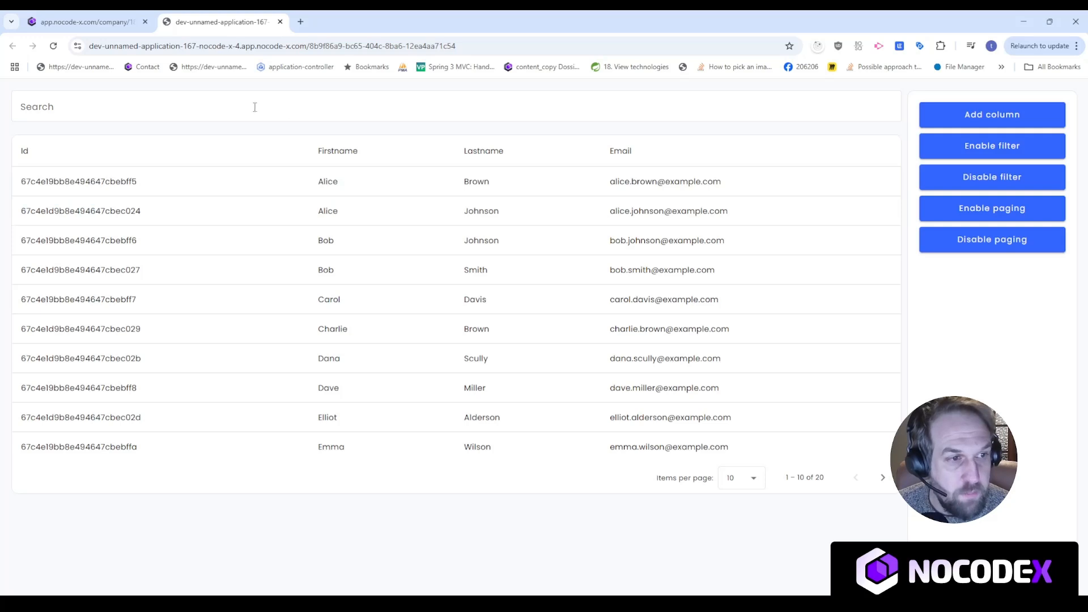
left_click(85, 22)
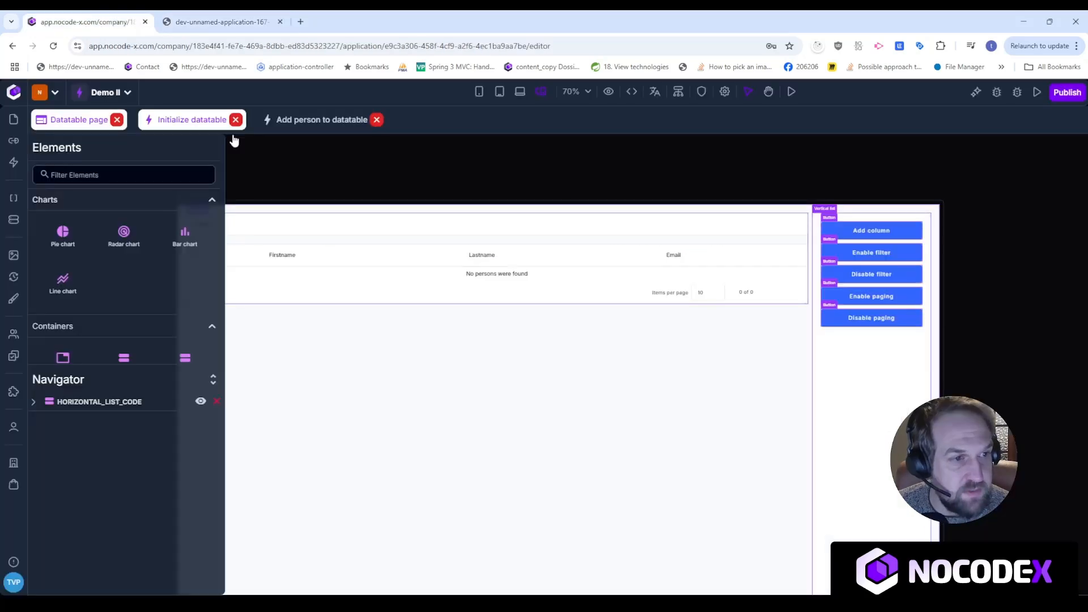
left_click(422, 292)
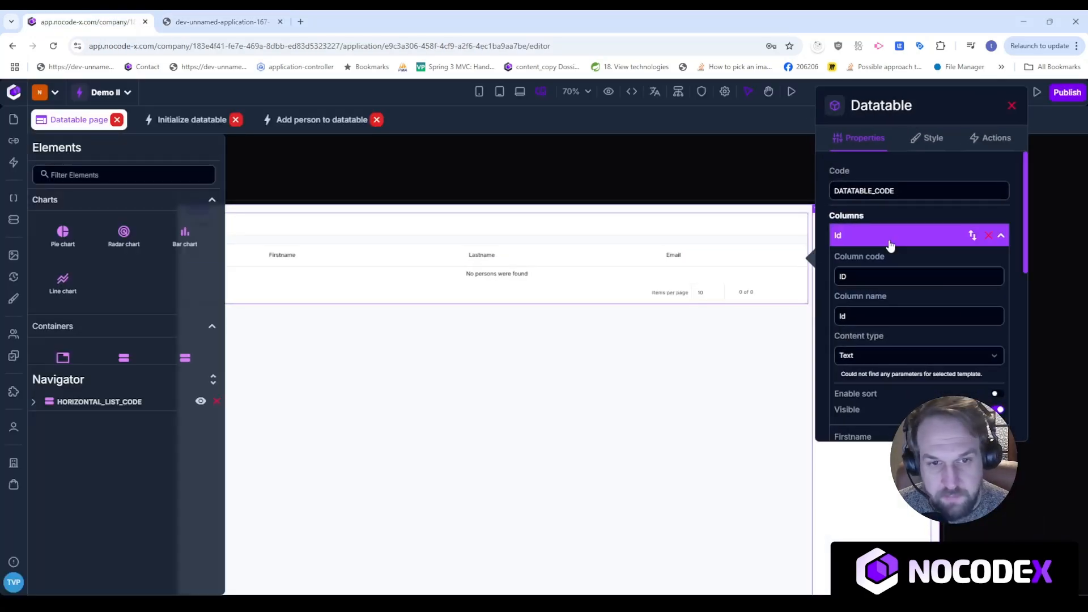
left_click(631, 424)
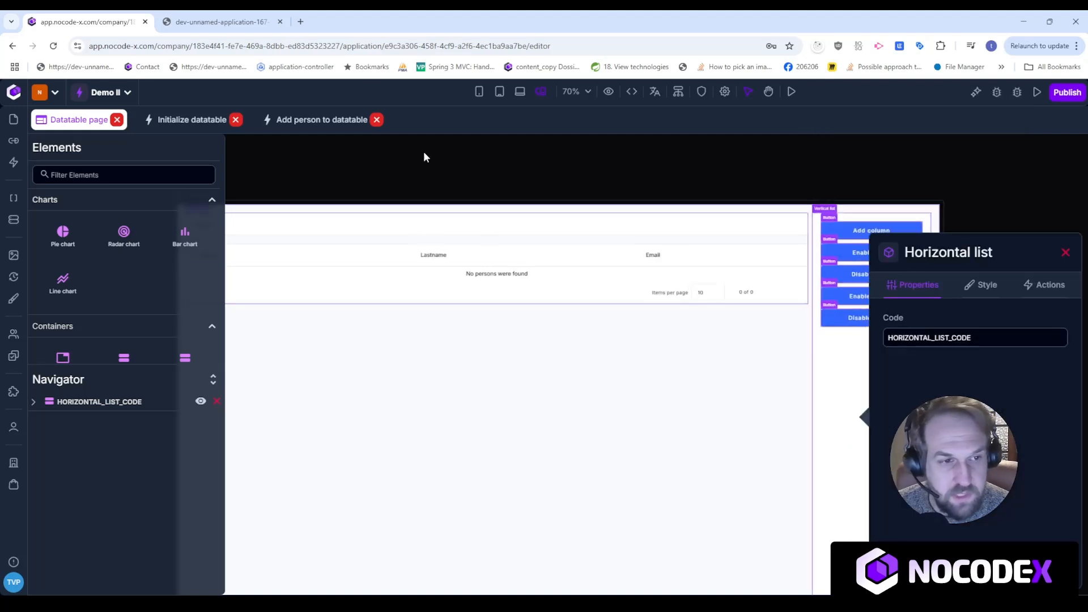
left_click(228, 21)
left_click(53, 45)
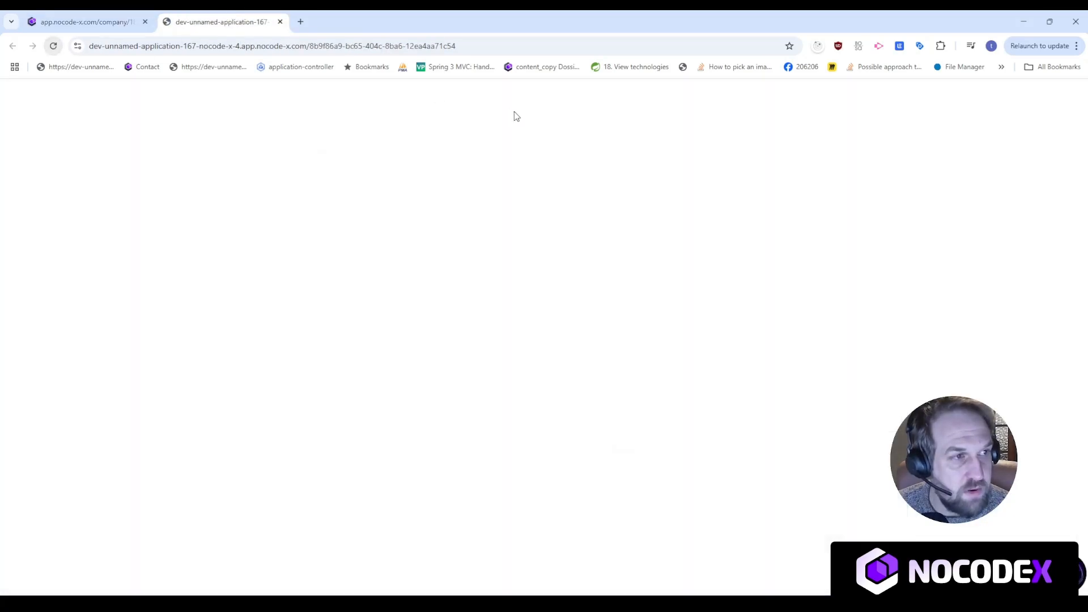
left_click(53, 47)
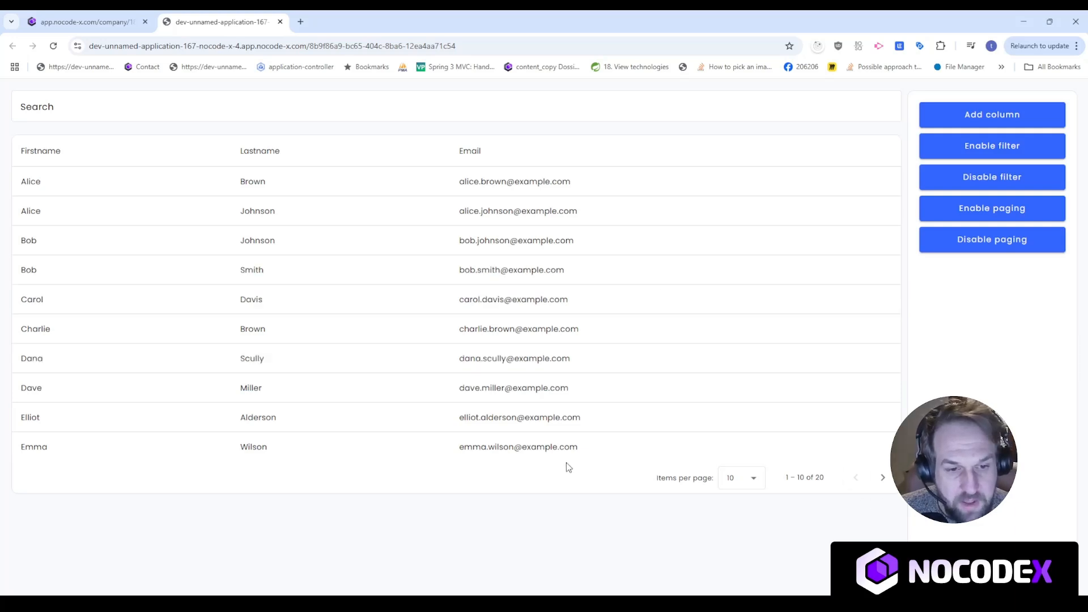
Search the person table for 'Brown', 'Alic' and 'example', then clear the search.
left_click(232, 105)
type("Brown")
key("ctrl+a")
type("Alic")
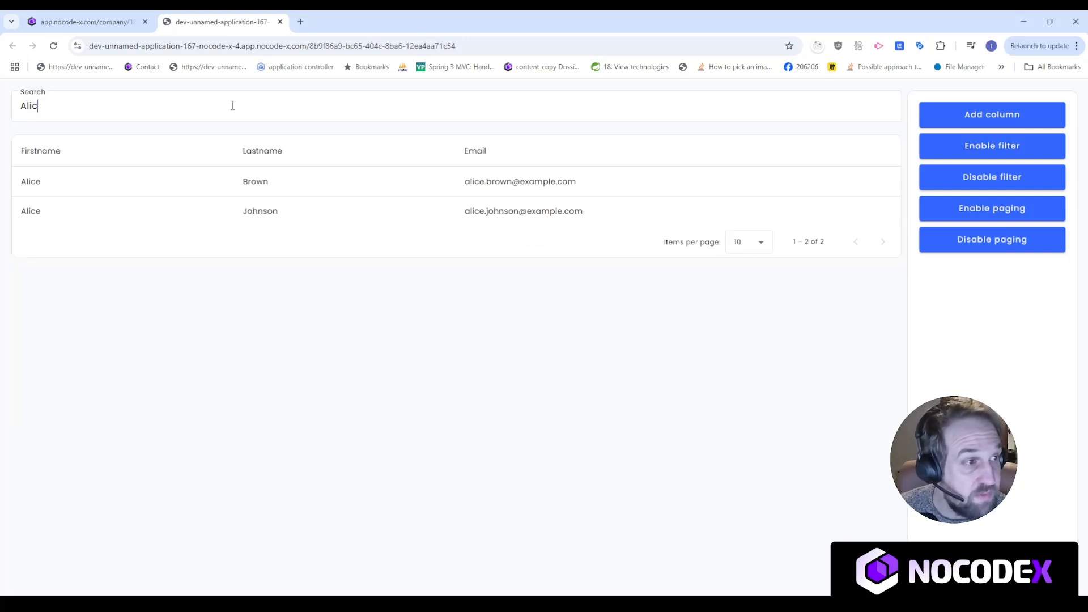
key("ctrl+a")
type("example")
key("ctrl+a")
key("BackSpace")
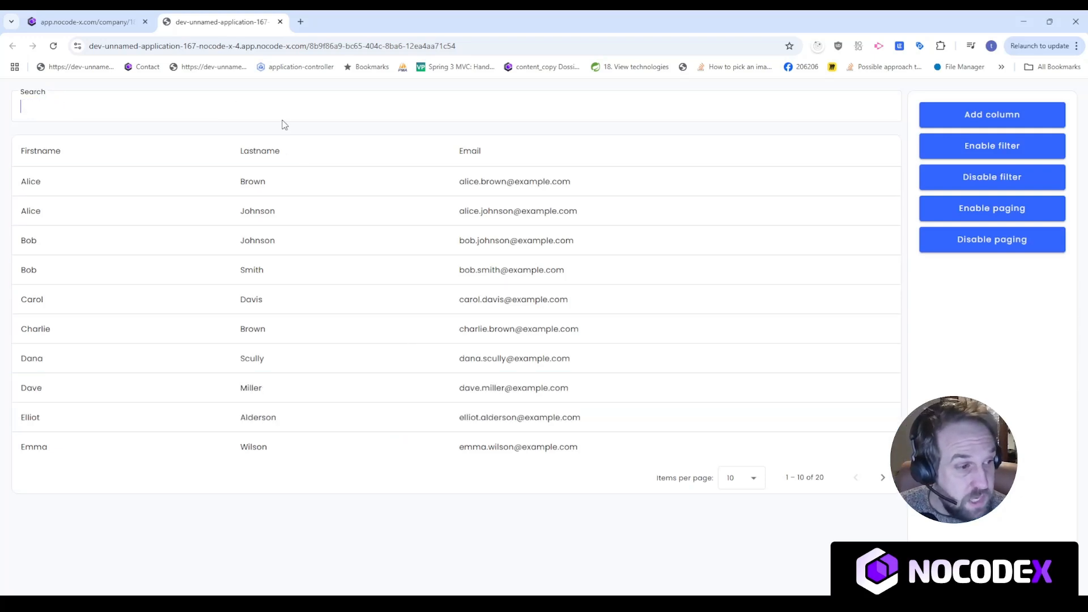
Page forward, switch to 5 persons per page, and page back to the first page.
left_click(883, 478)
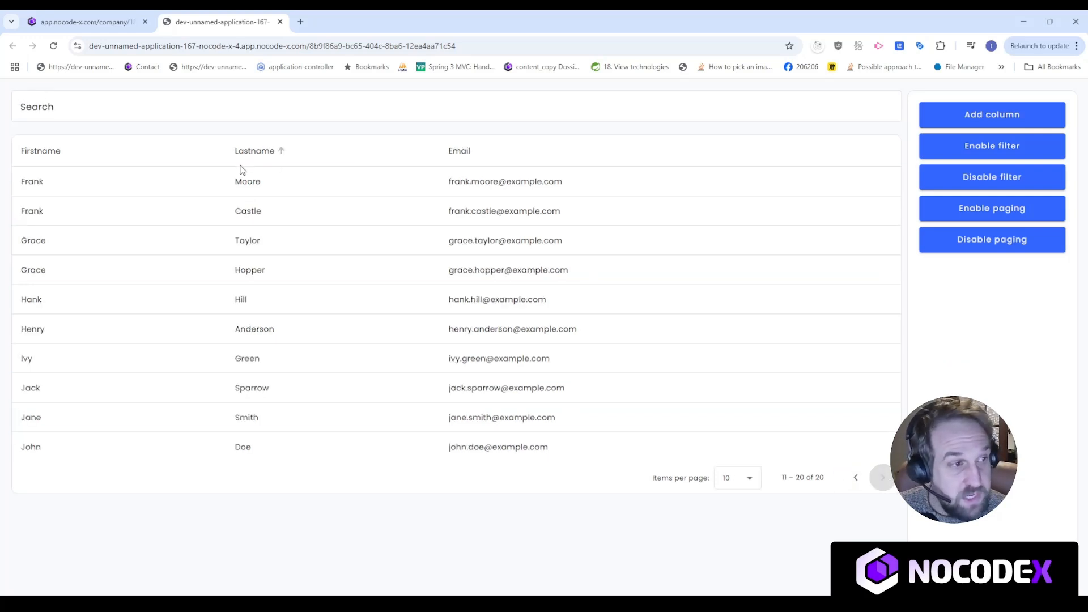
left_click(750, 478)
left_click(733, 363)
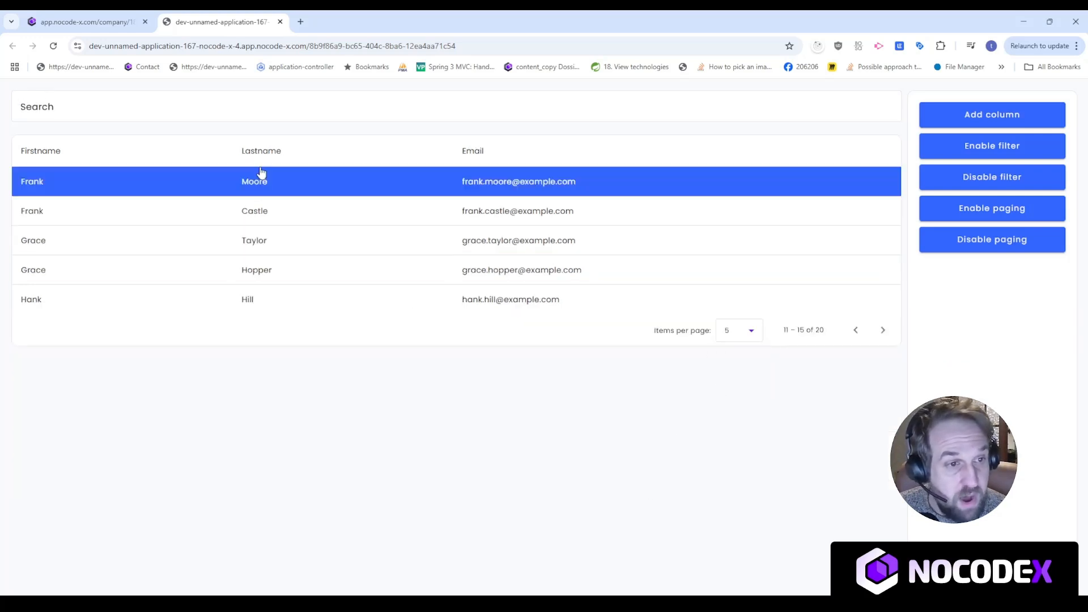
left_click(855, 329)
left_click(855, 329)
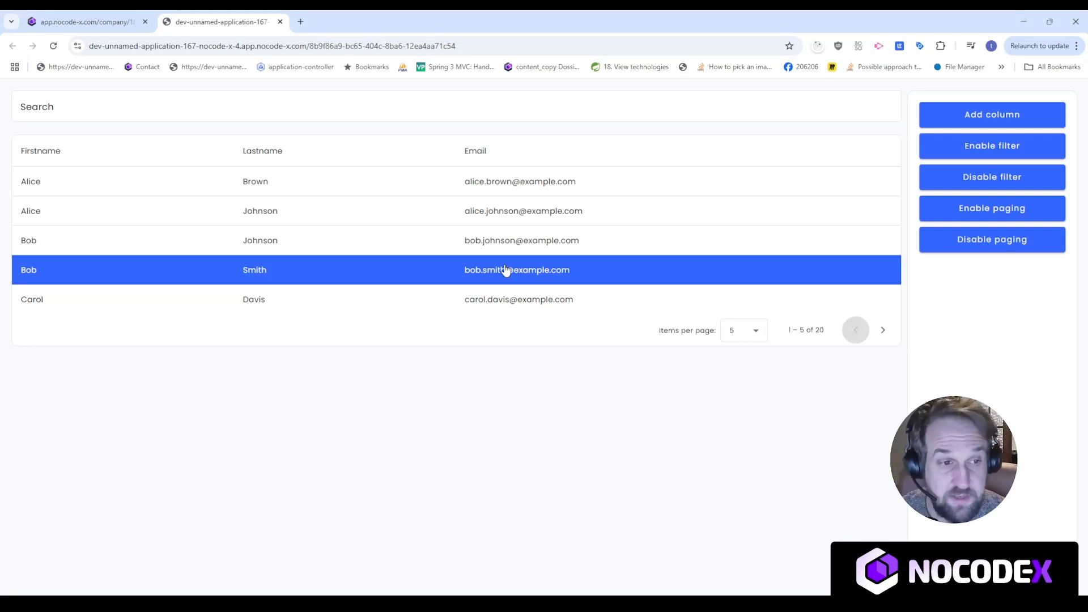
left_click(42, 24)
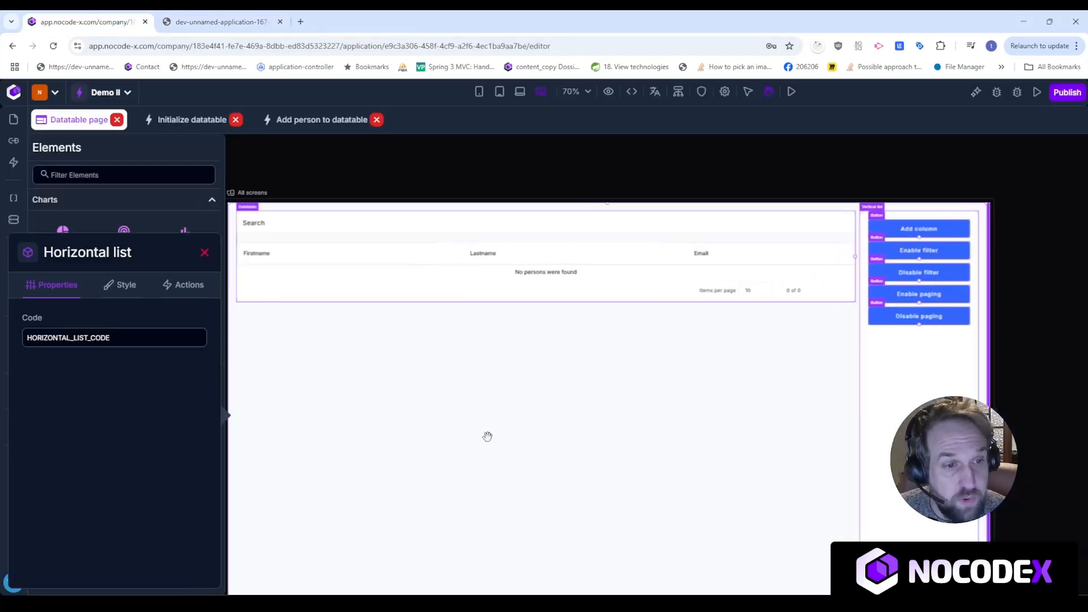
left_click(577, 276)
left_click(297, 139)
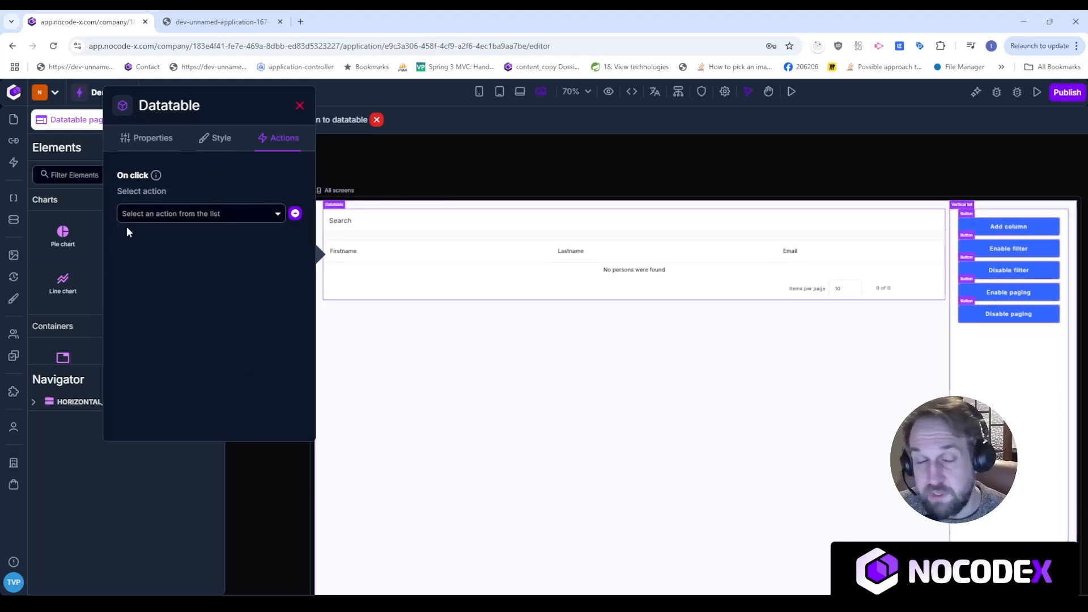
left_click(295, 216)
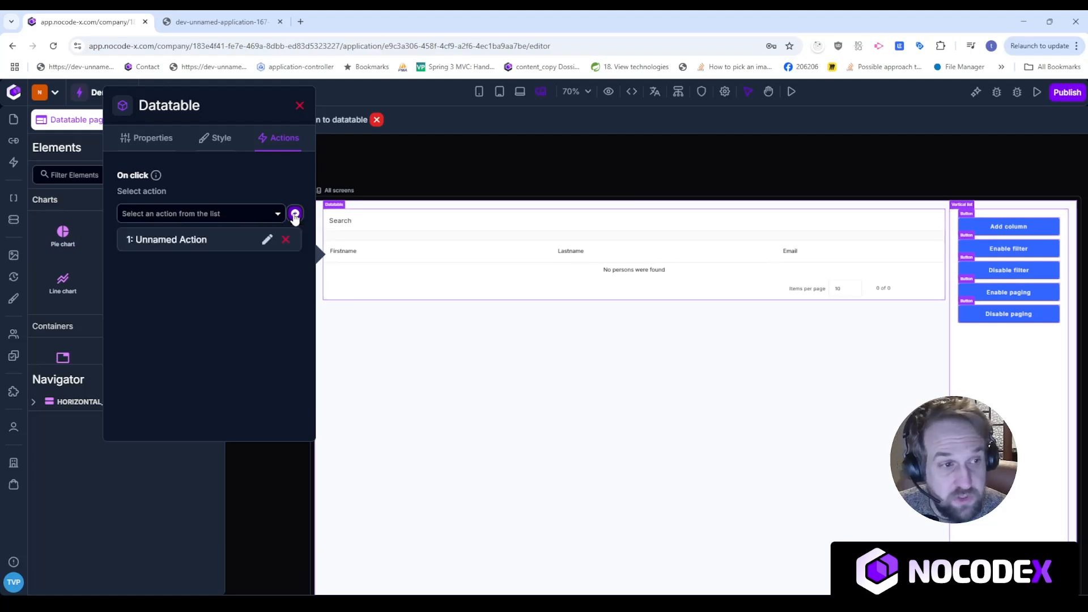
left_click(267, 239)
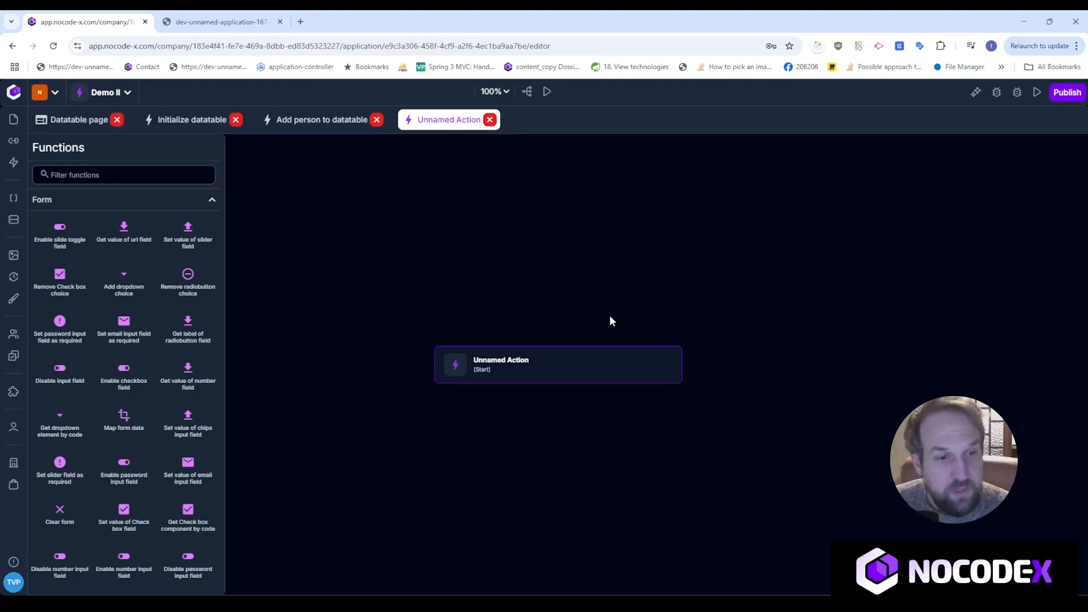
left_click(568, 361)
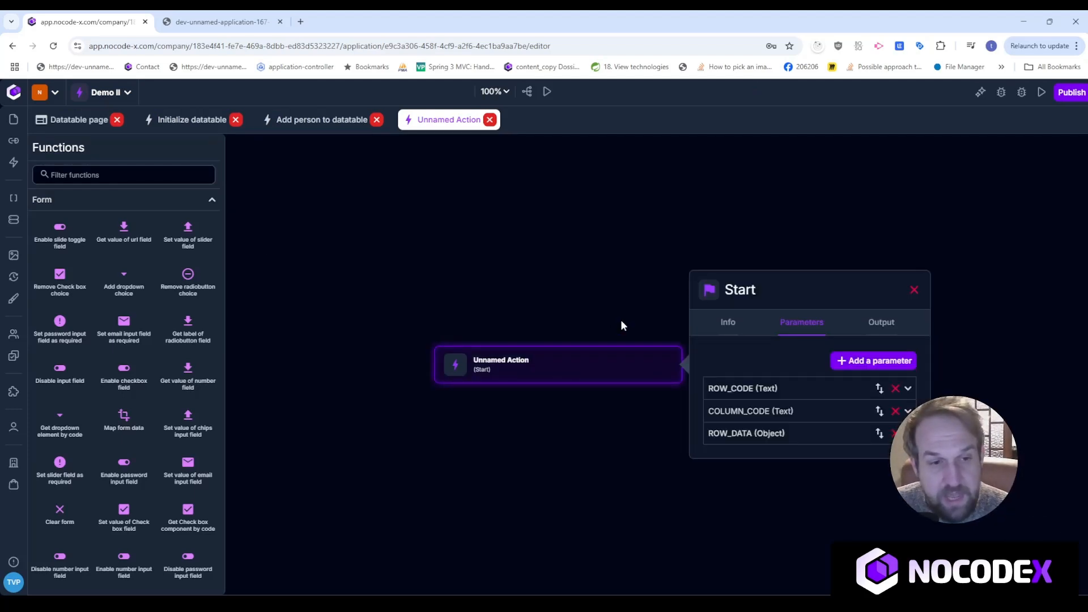
left_click_drag(620, 297, 628, 240)
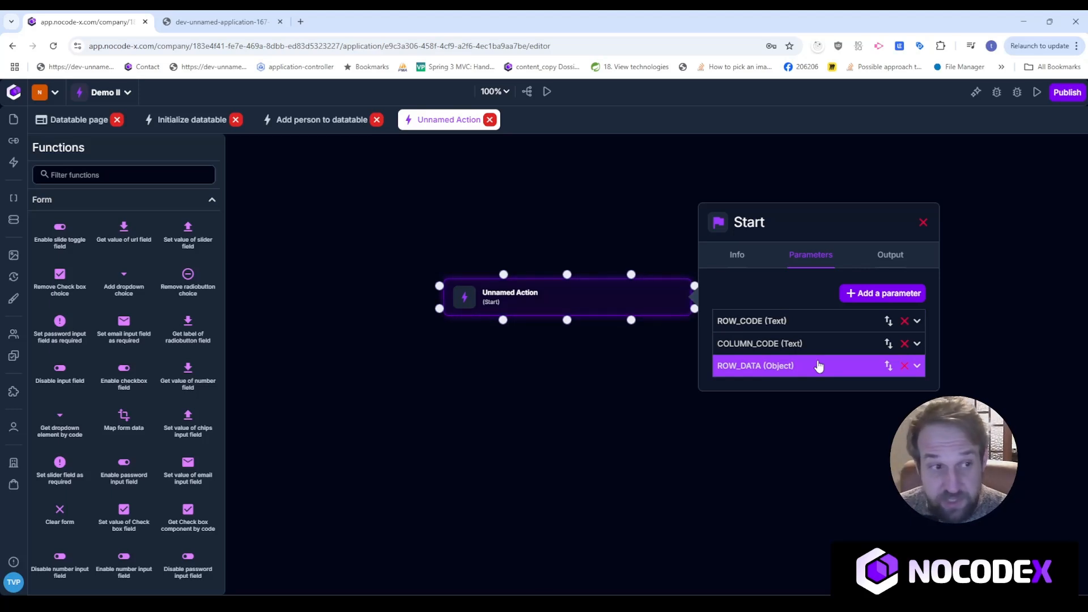
left_click(458, 255)
left_click(79, 119)
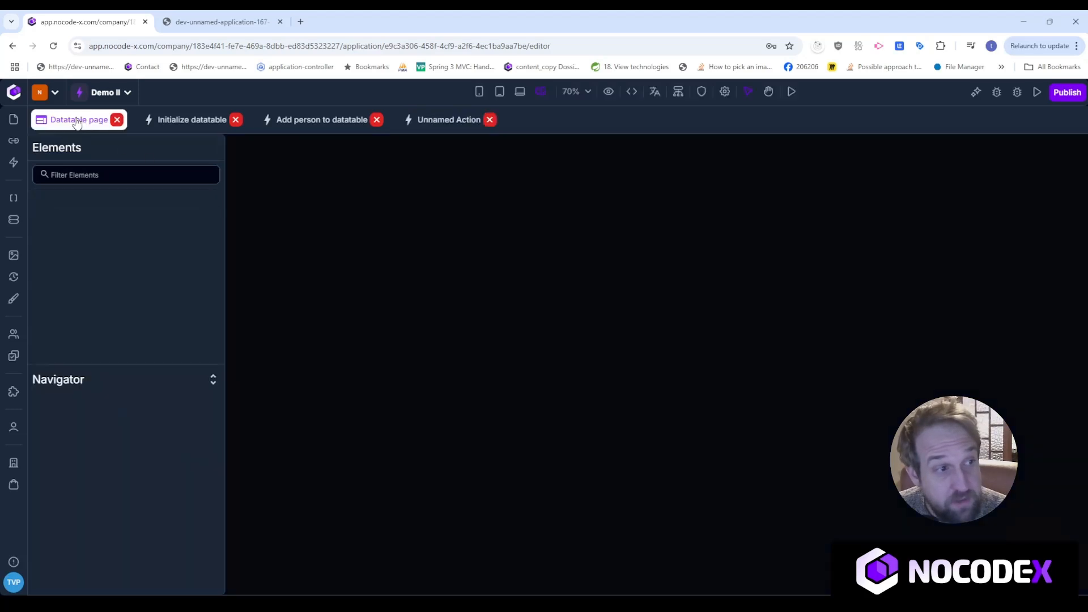
left_click(594, 232)
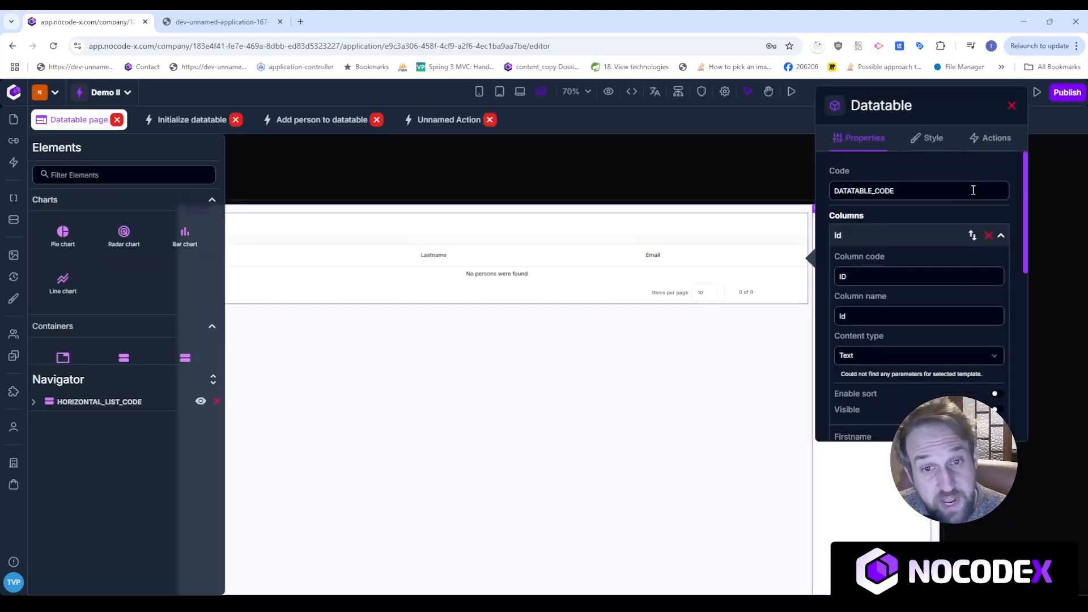
left_click(992, 138)
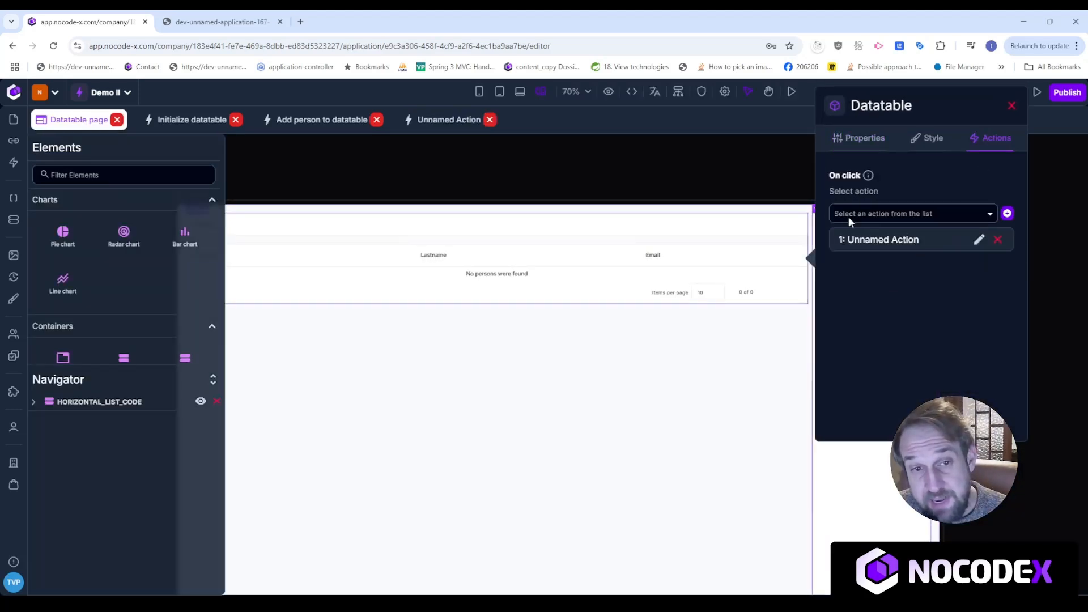
mouse_move(834, 175)
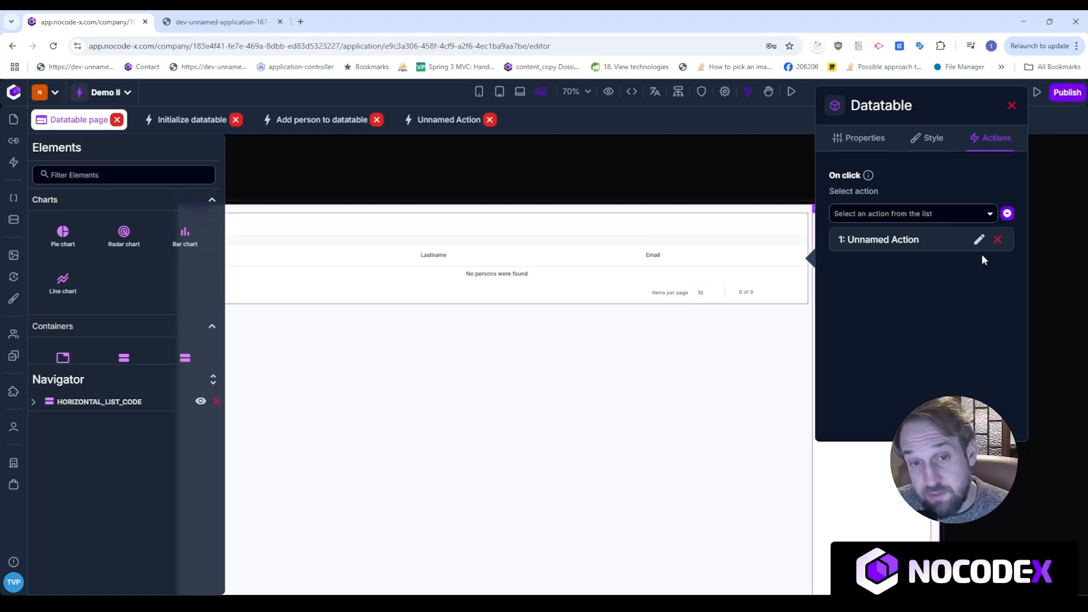
left_click(980, 240)
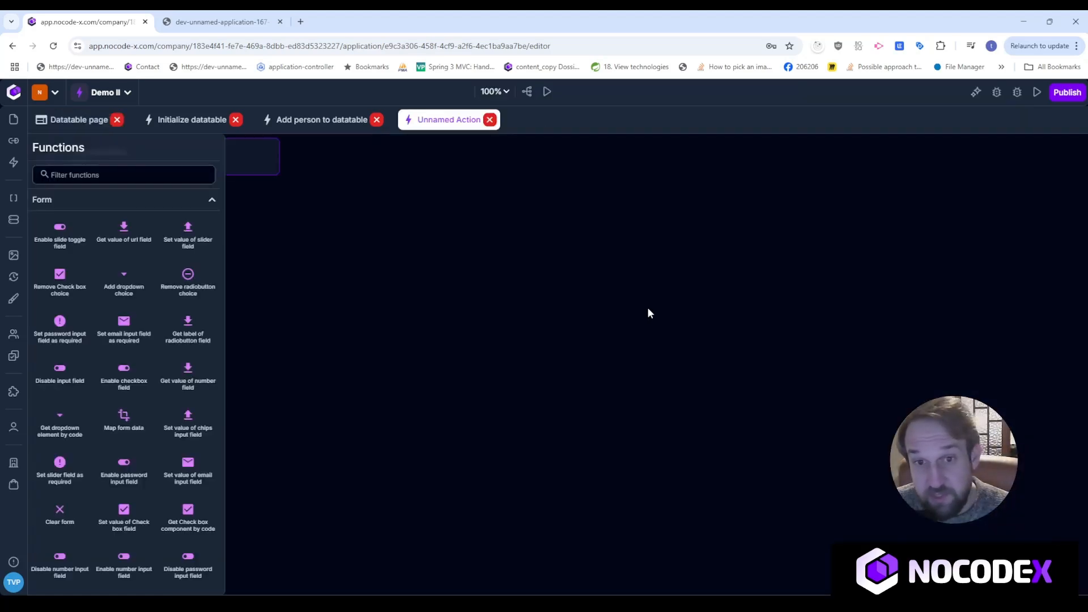
Add a Write to application log step after Start, logging ROW_CODE from scope.
left_click(584, 364)
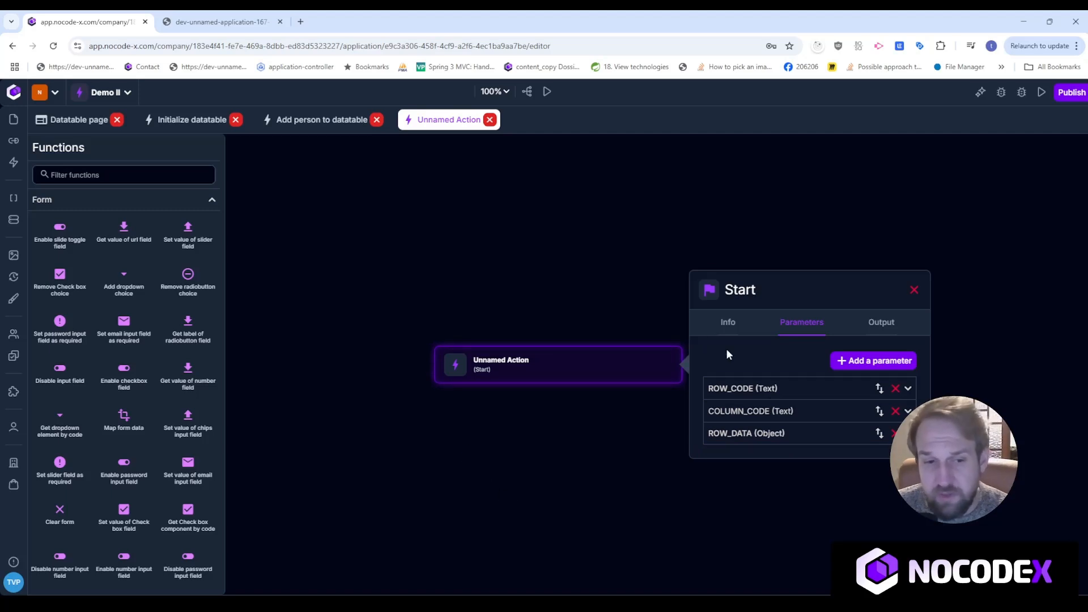
left_click_drag(560, 450, 563, 399)
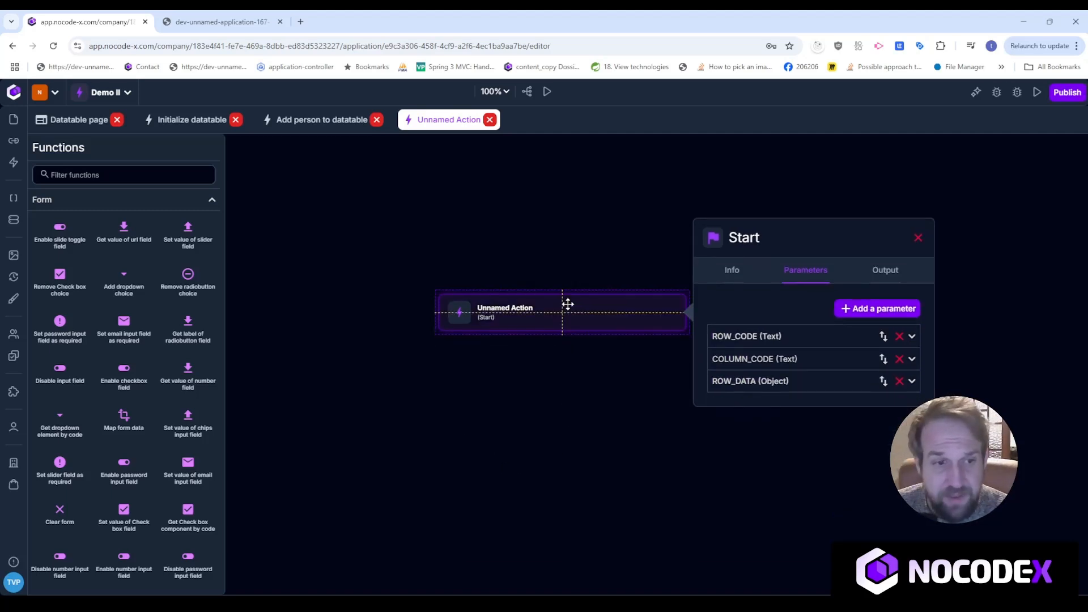
scroll(566, 315, "down", 1)
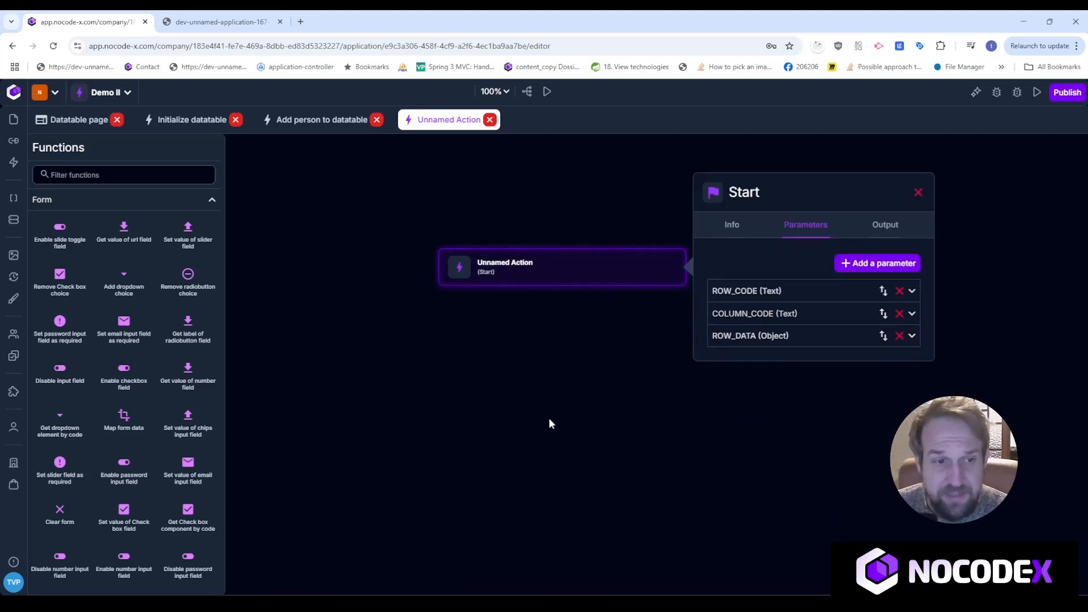
left_click(126, 177)
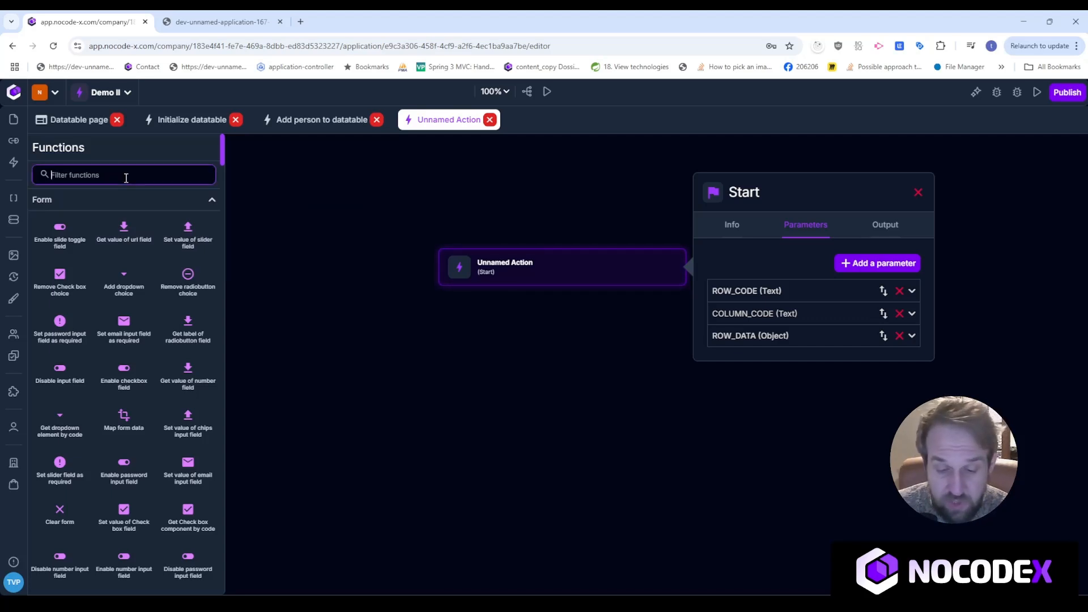
type("write")
left_click_drag(60, 232, 539, 342)
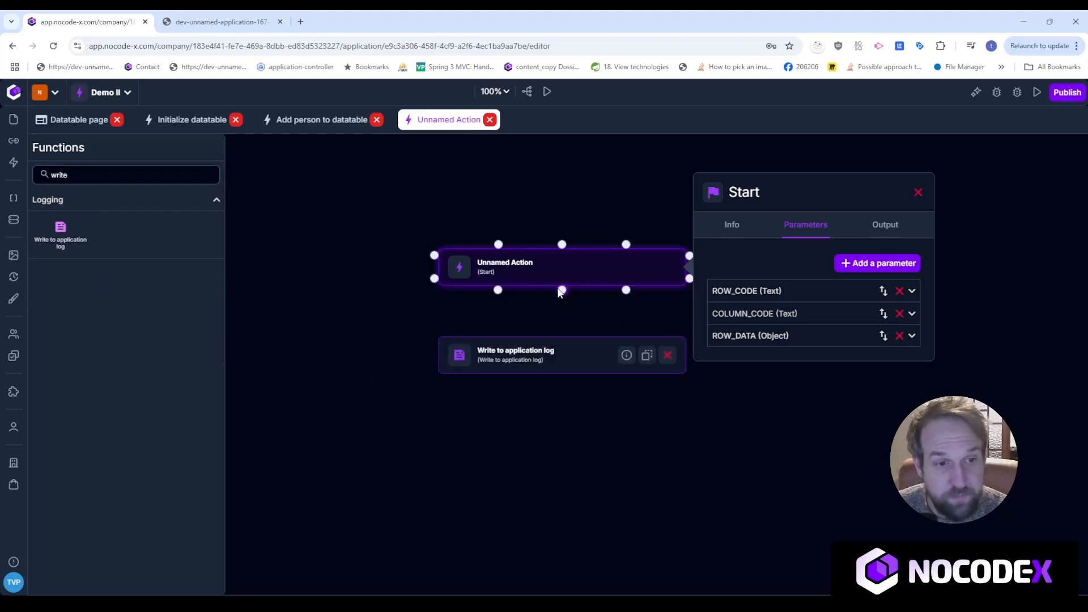
left_click_drag(559, 306, 562, 334)
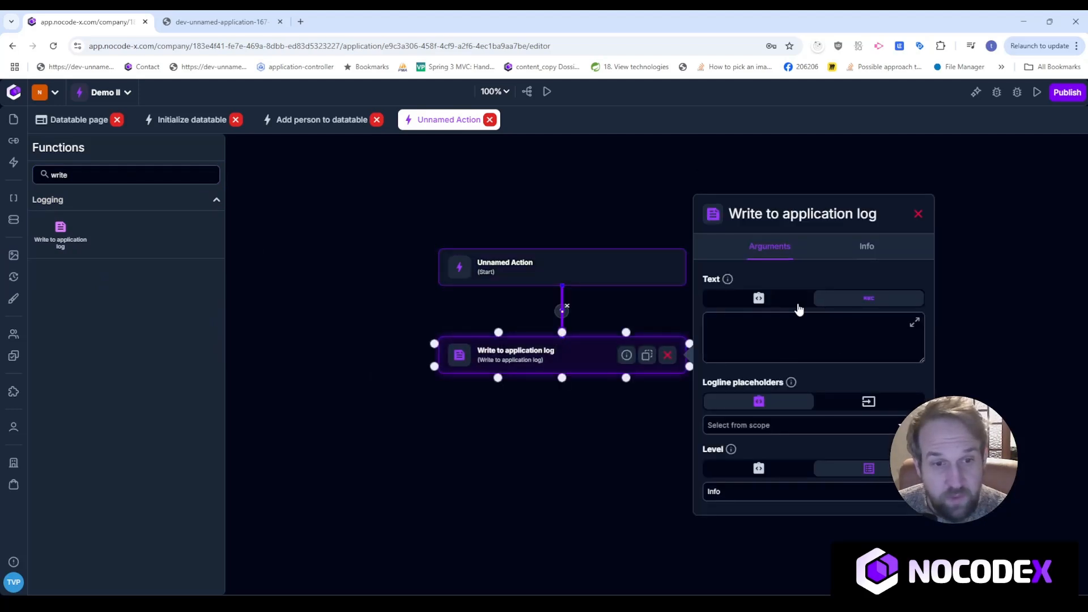
left_click(760, 318)
left_click(790, 338)
scroll(795, 391, "down", 5)
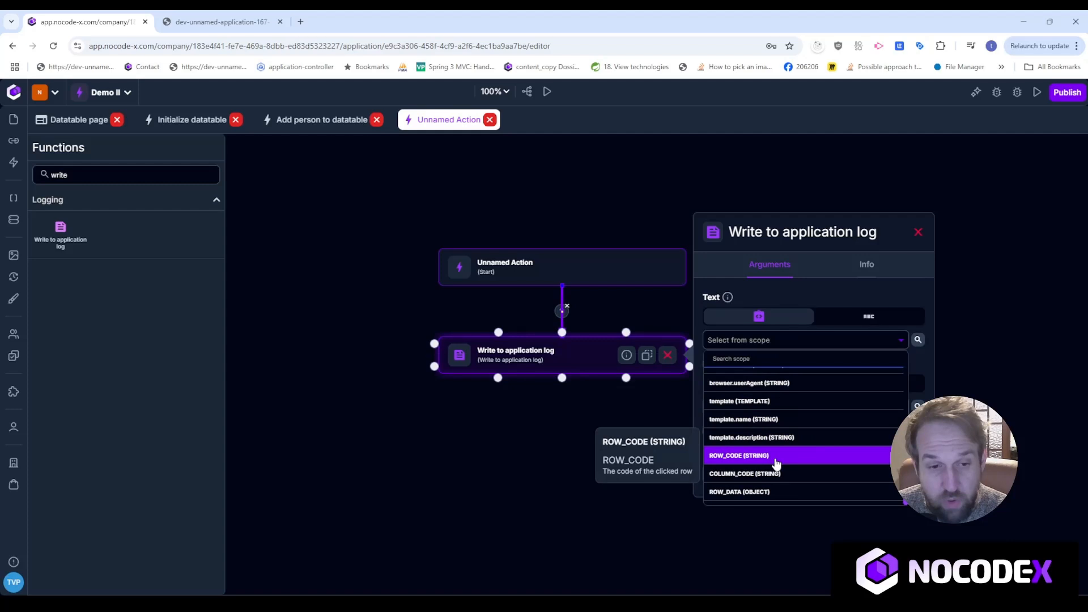
left_click(774, 461)
Add a second log step and write log text with Row code, Column code and Row data placeholders.
mouse_move(61, 229)
left_mouse_down()
mouse_move(525, 443)
mouse_move(545, 443)
left_mouse_up()
left_click_drag(562, 377, 562, 456)
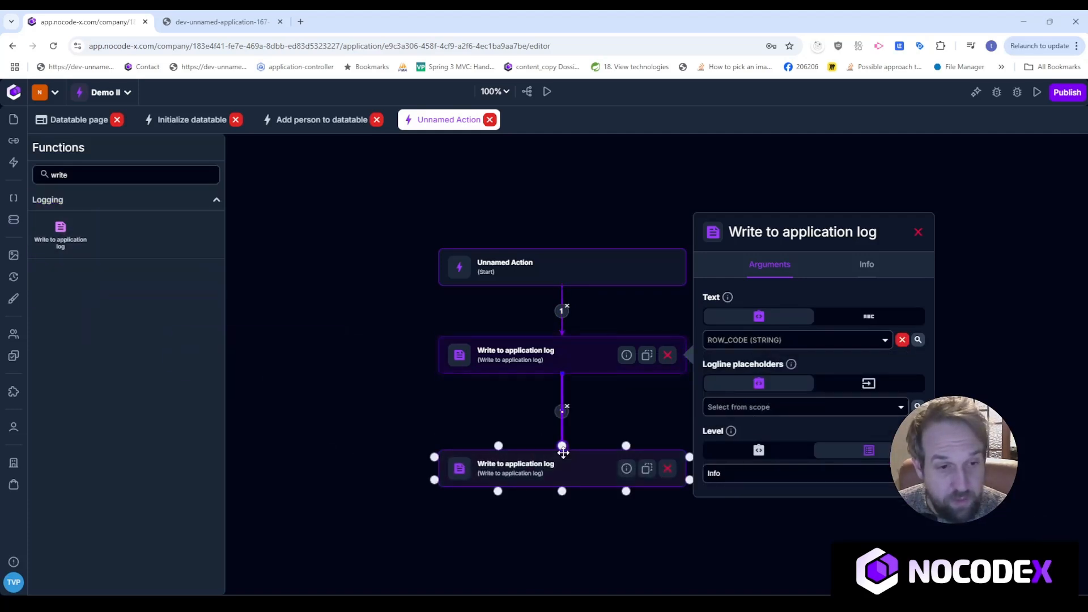
left_click(864, 318)
type("Row")
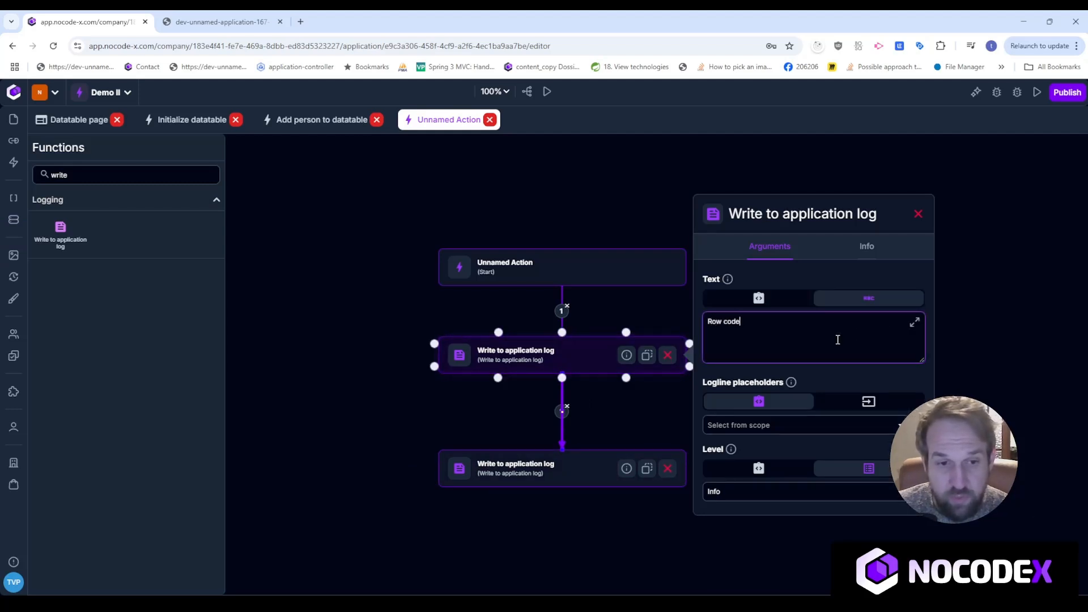
type(" code: {{ROW_COD")
type("E}} ")
type("Column ")
type("code: ")
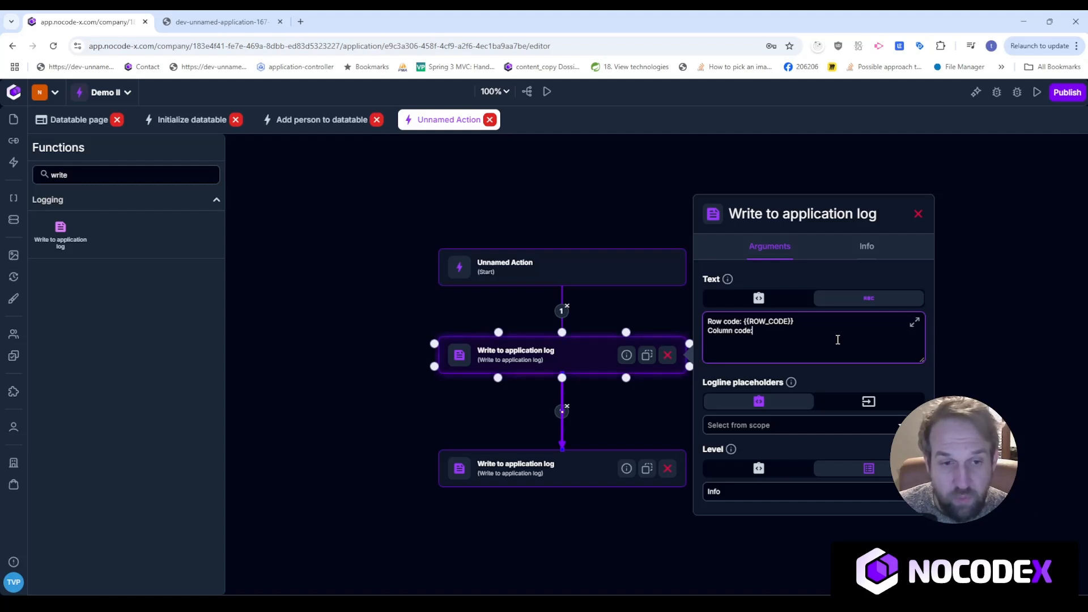
type("{{COLUMN_CODE")
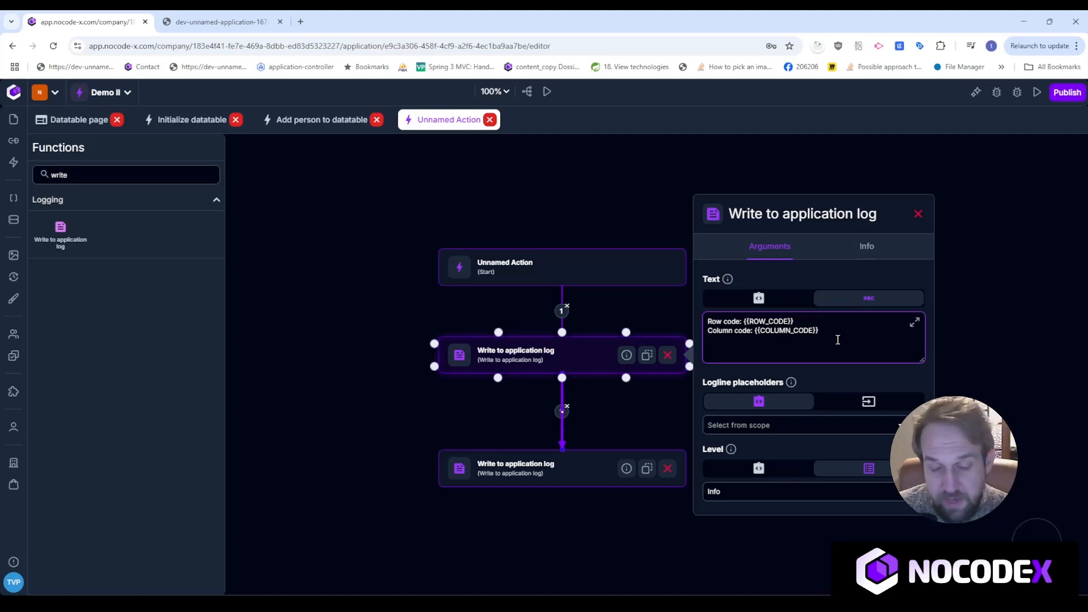
key("Return")
type("Row ")
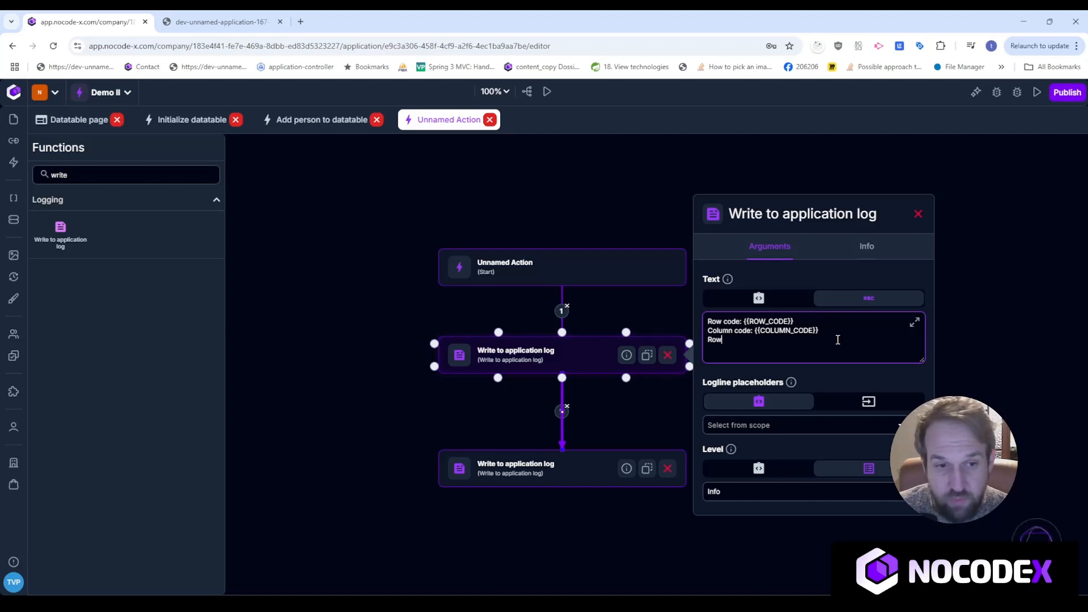
type("data: {{")
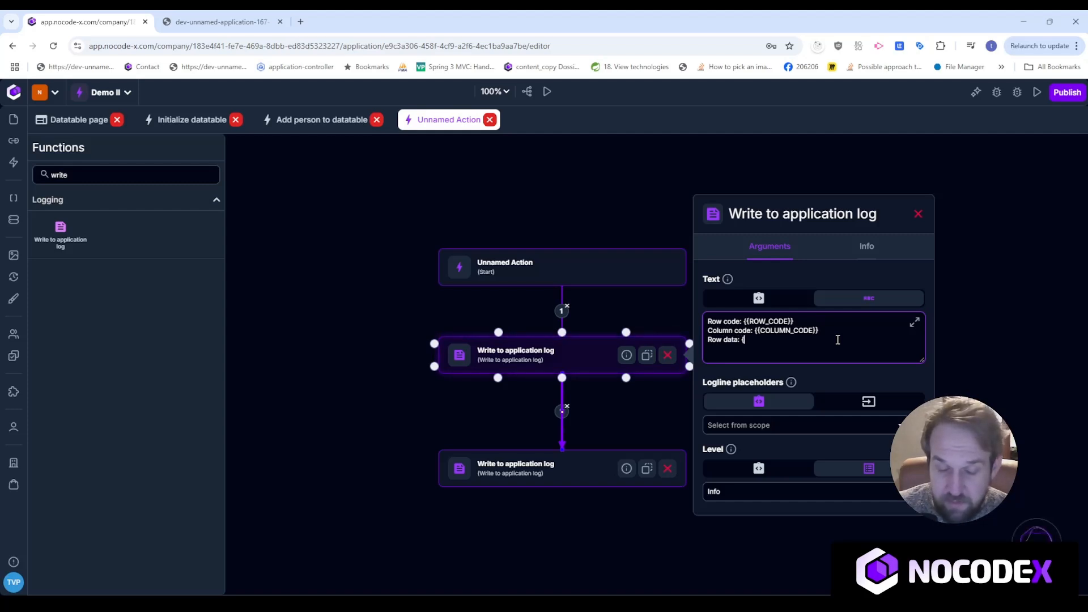
type("ORW")
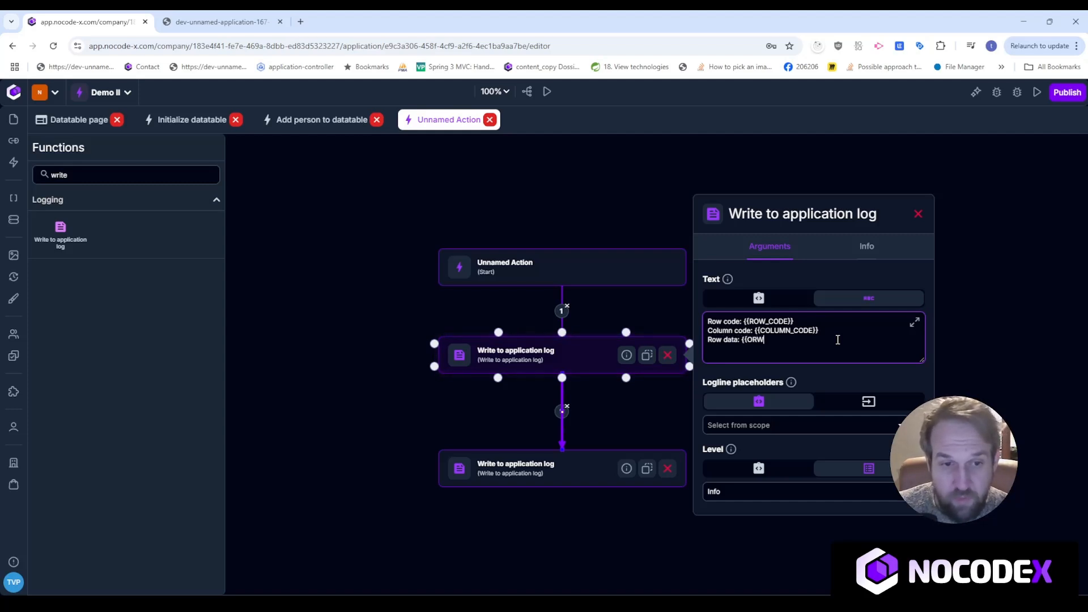
type("W_DATA}}")
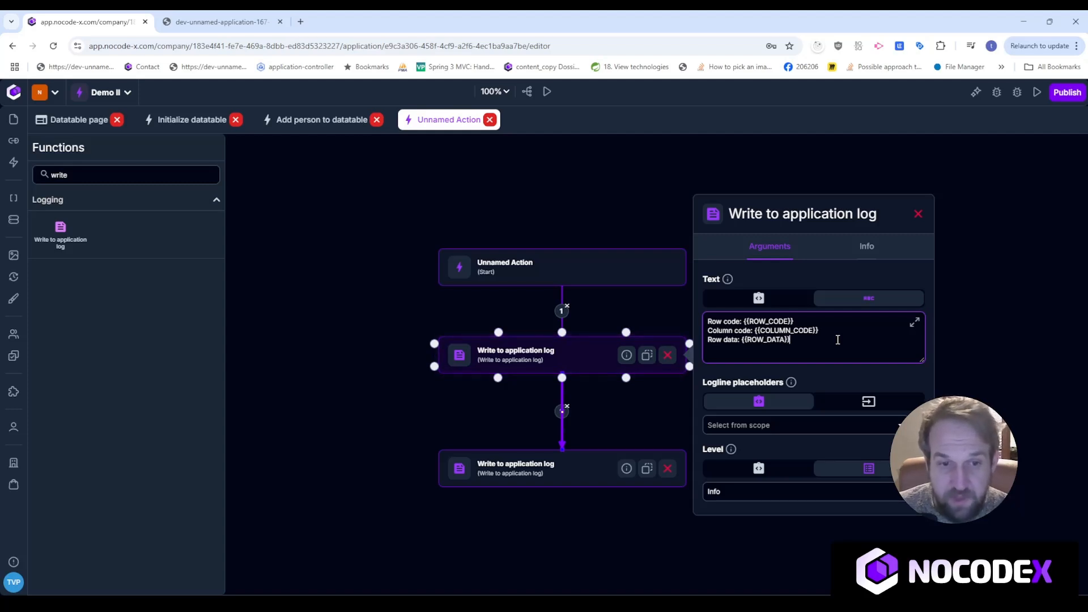
Delete the extra log step and add a ROW_CODE placeholder bound to the ROW_CODE scope value.
left_click(651, 480)
left_click(668, 468)
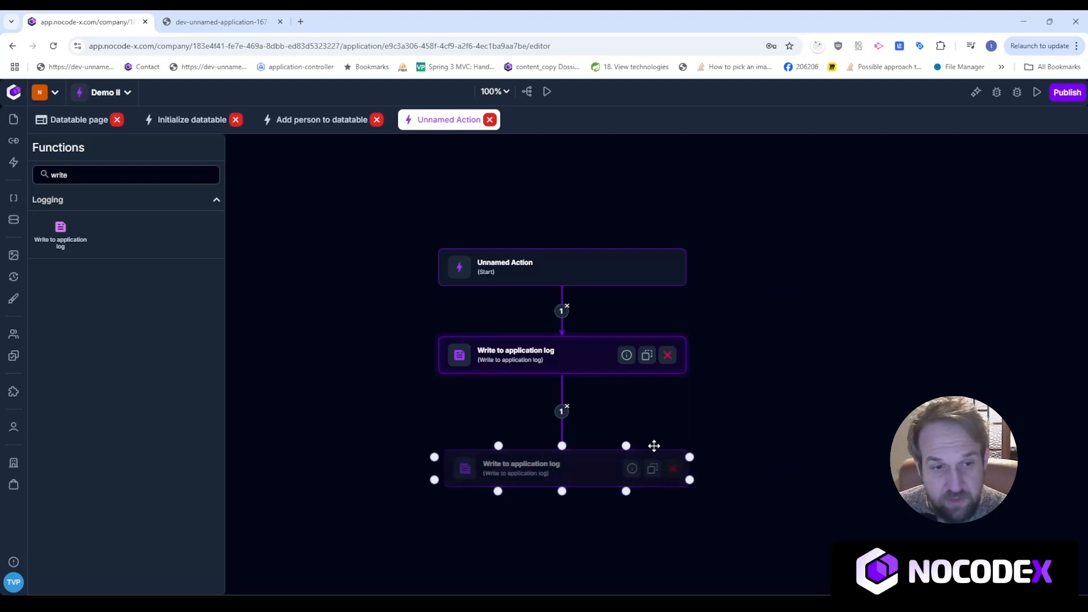
left_click(589, 364)
left_click(877, 405)
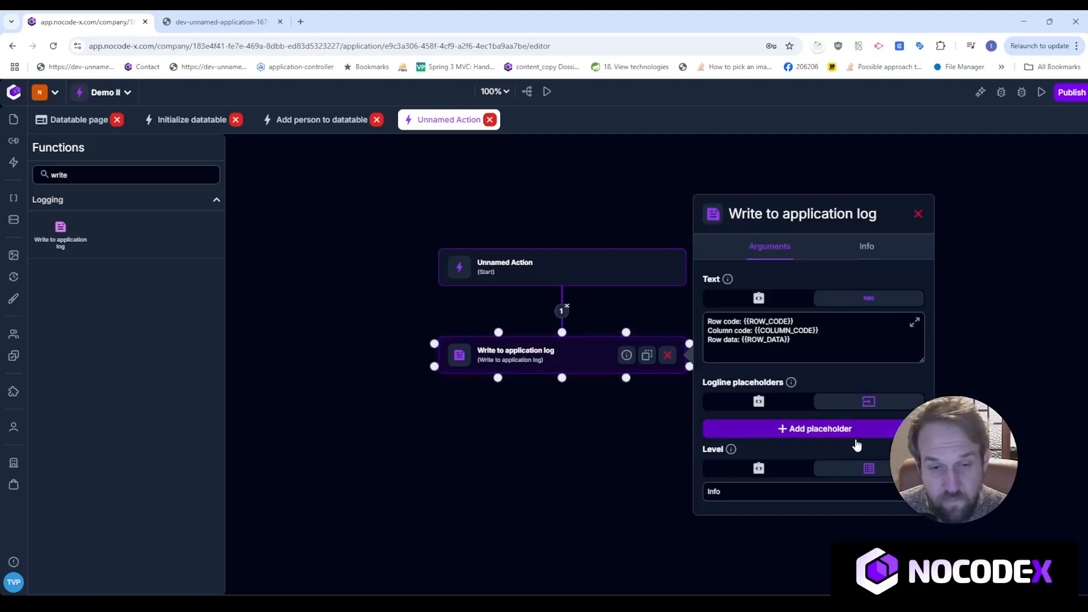
left_click(857, 434)
left_click(791, 427)
type("R")
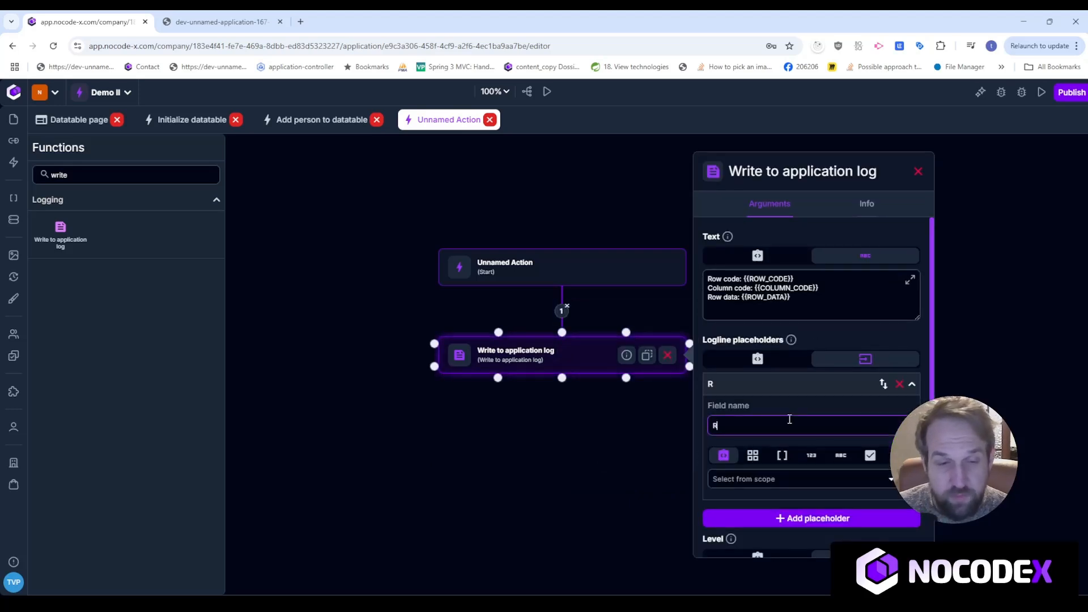
type("OW_CODE")
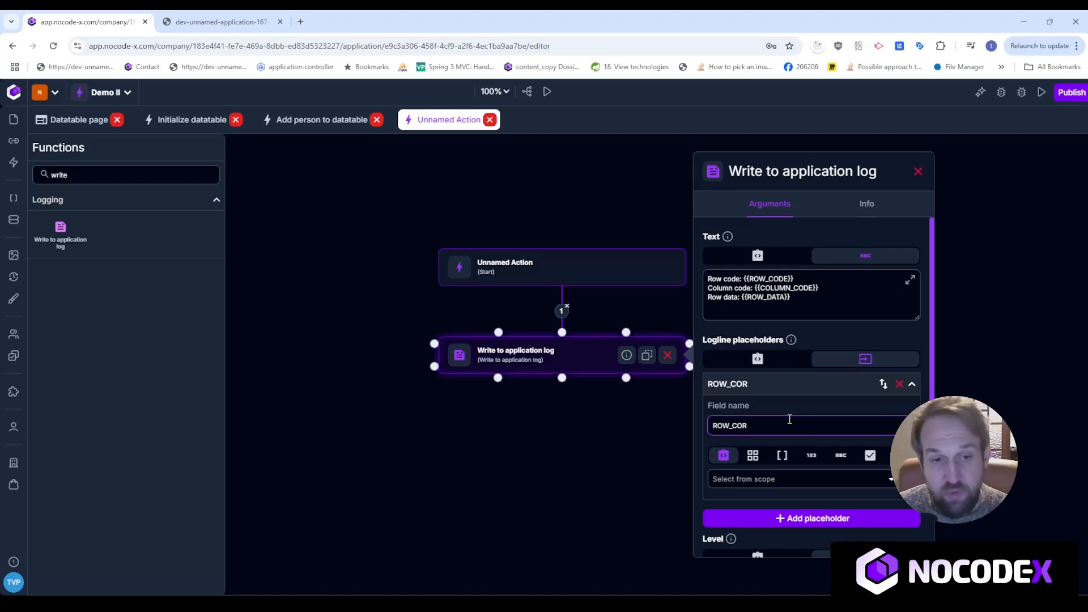
left_click(789, 481)
scroll(800, 442, "down", 5)
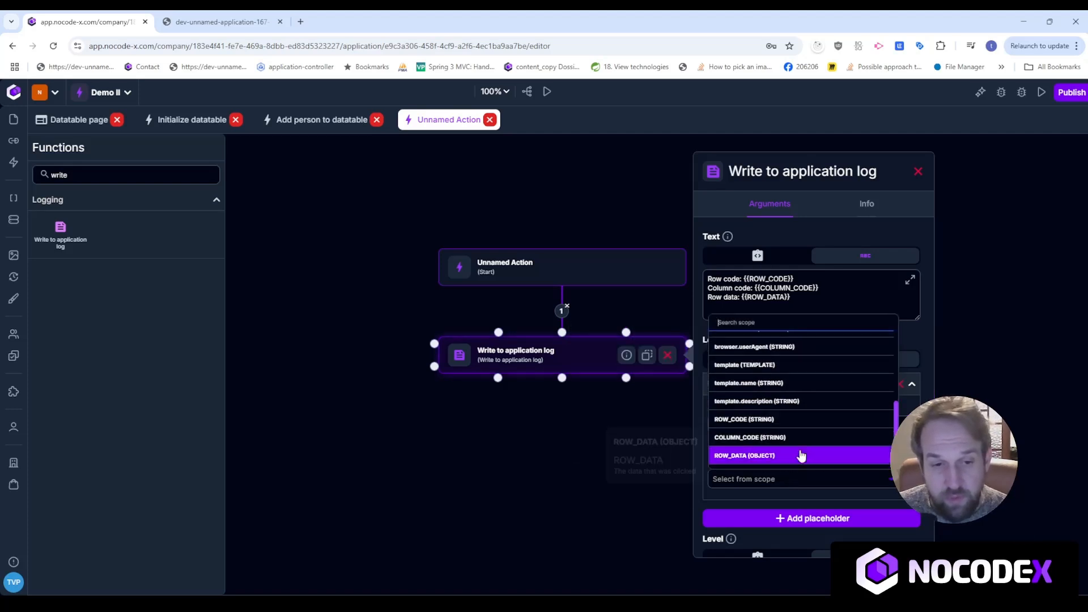
left_click(777, 420)
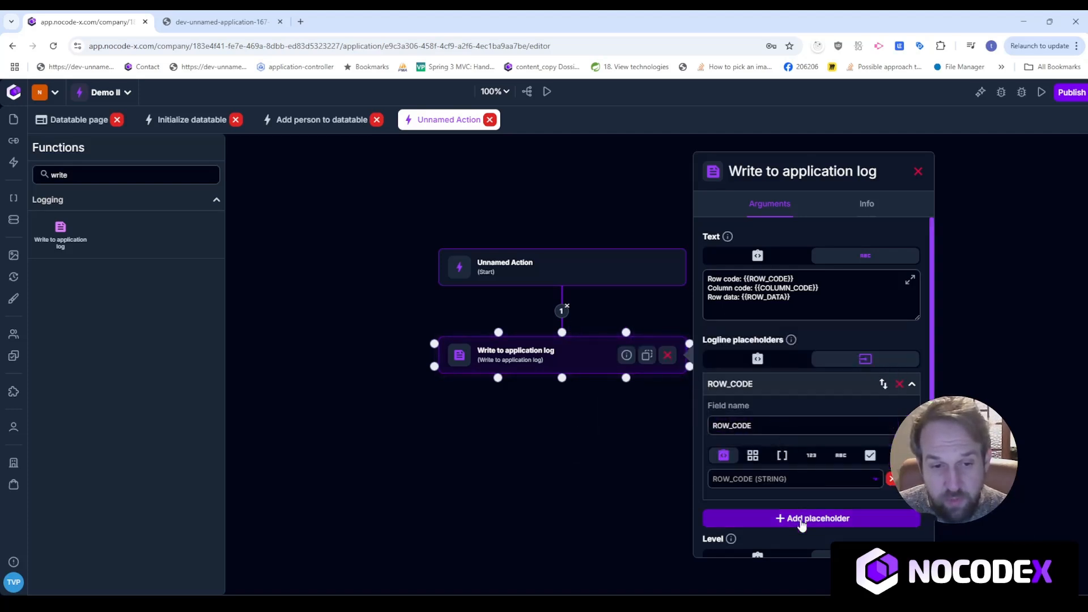
Add a COLUMN_CODE placeholder bound to the COLUMN_CODE scope variable.
left_click(802, 510)
left_click(775, 449)
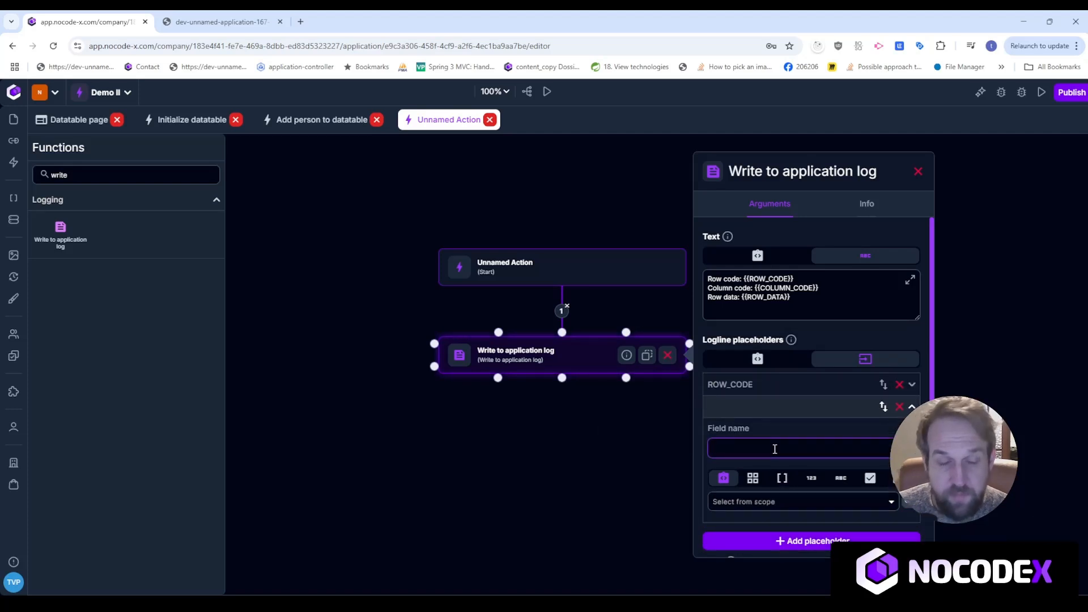
left_click(796, 294)
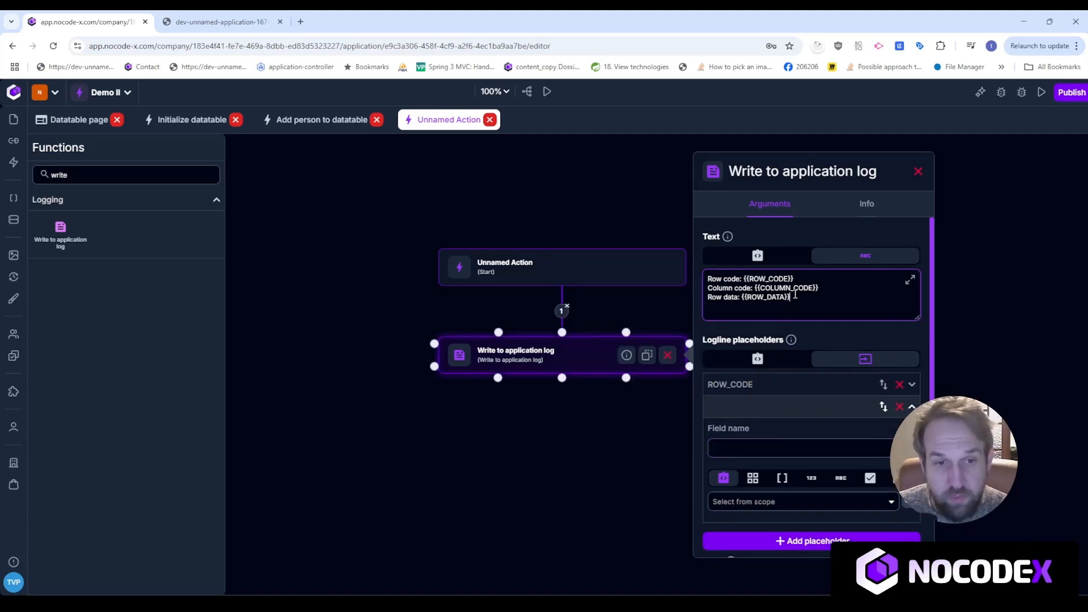
left_click(767, 448)
type("COLUMN_CODE")
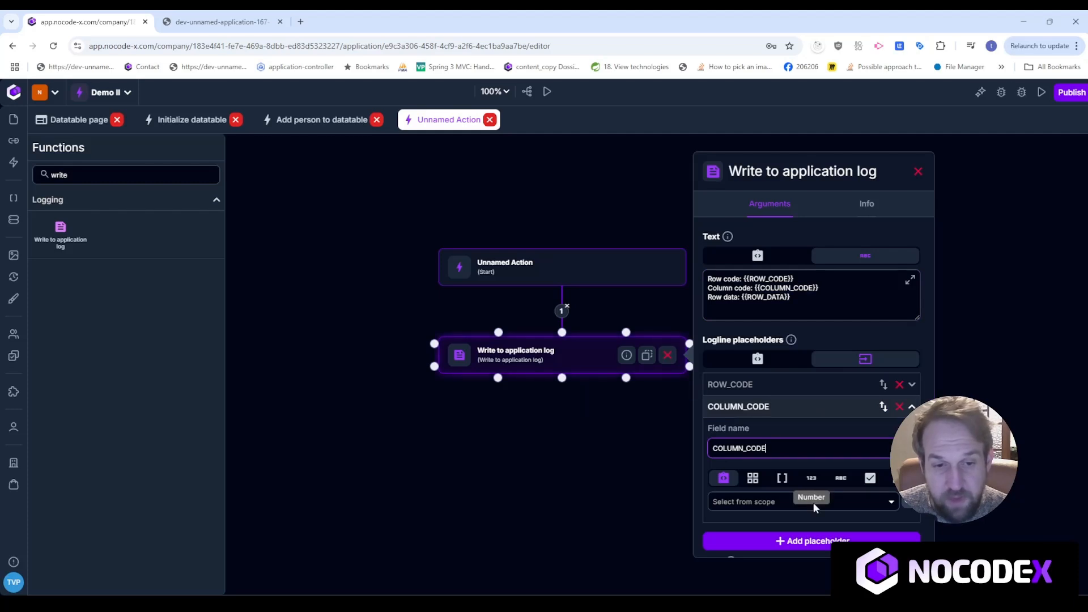
left_click(814, 502)
left_click(791, 479)
Add a ROW_DATA placeholder bound to the ROW_DATA object and collapse it.
left_click(802, 542)
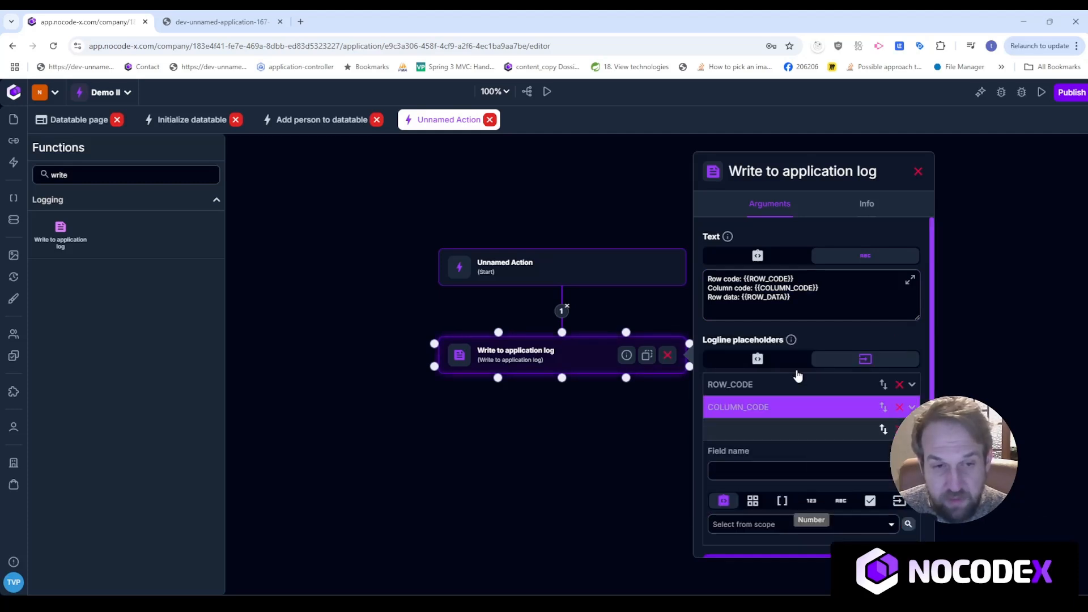
double_click(768, 298)
key("ctrl+c")
left_click(767, 469)
key("ctrl+v")
left_click(795, 527)
key("ctrl+v")
left_click(779, 500)
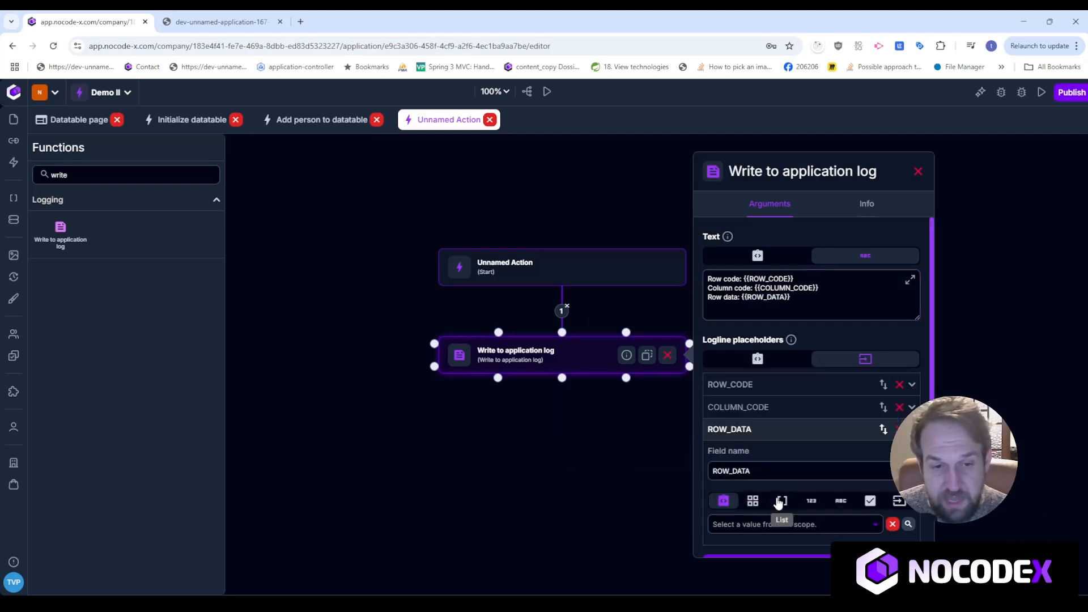
left_click(754, 430)
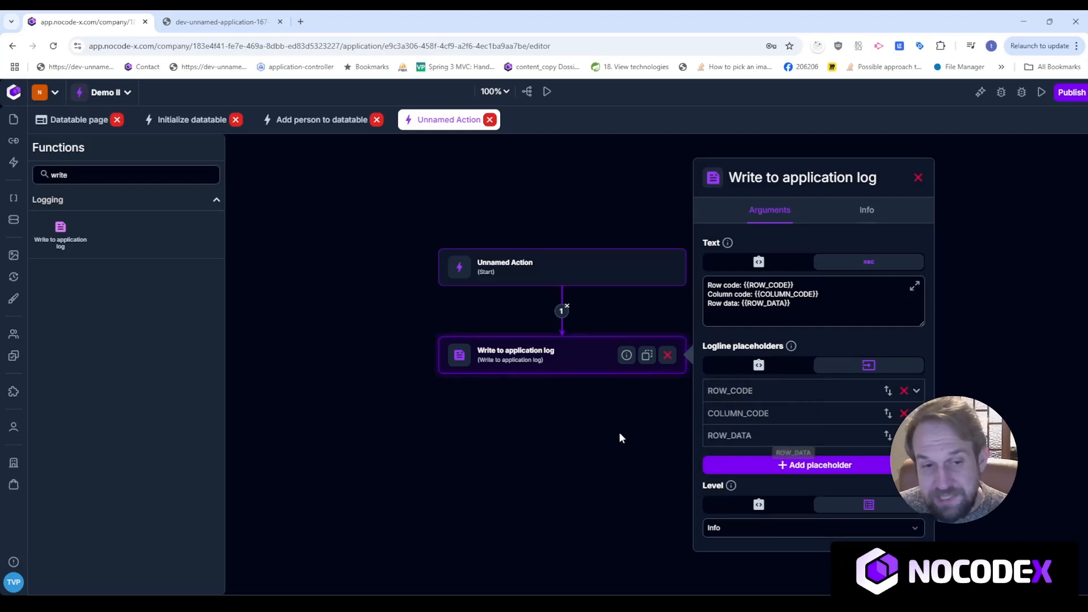
left_click_drag(539, 359, 539, 373)
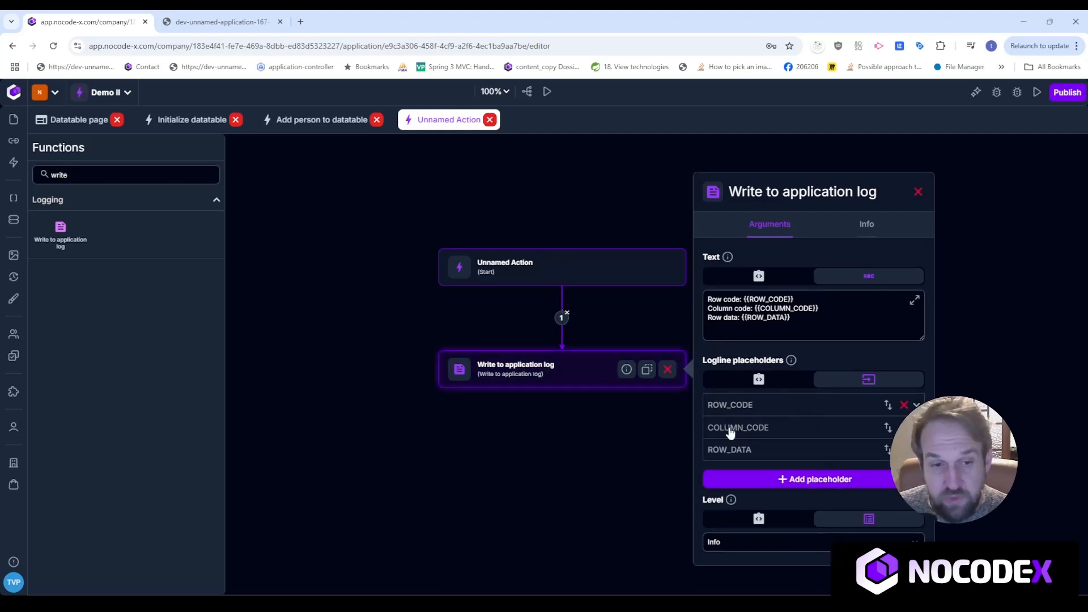
left_click(215, 22)
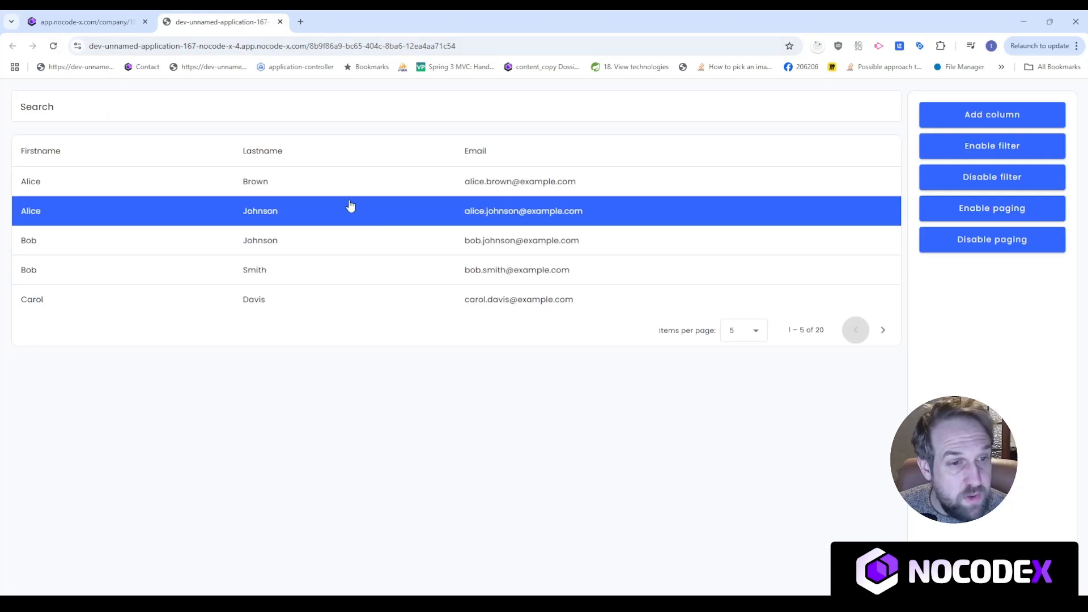
left_click(54, 47)
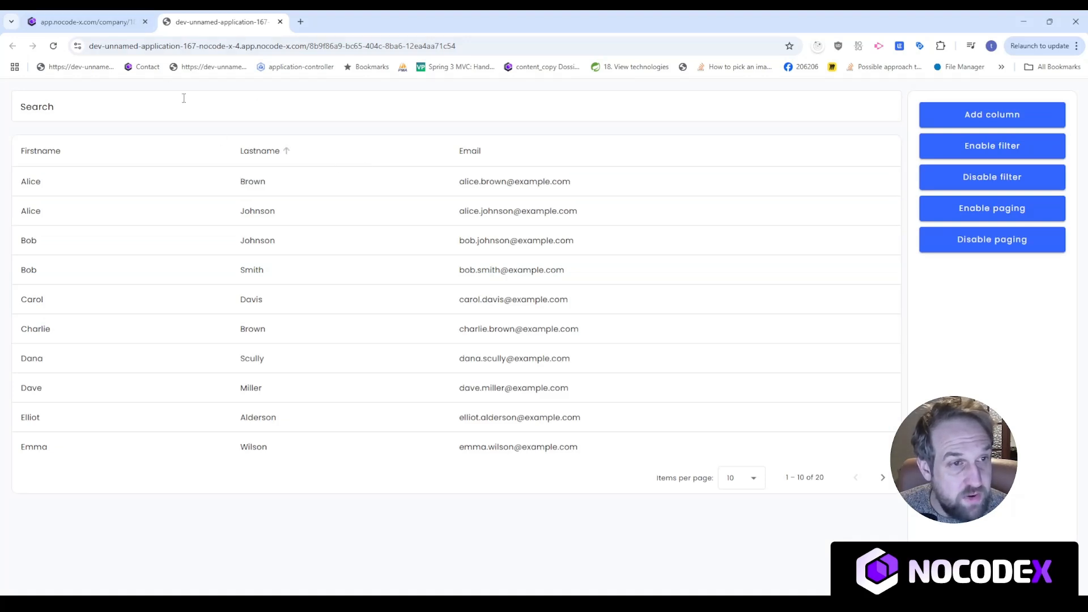
left_click(99, 17)
left_click(997, 92)
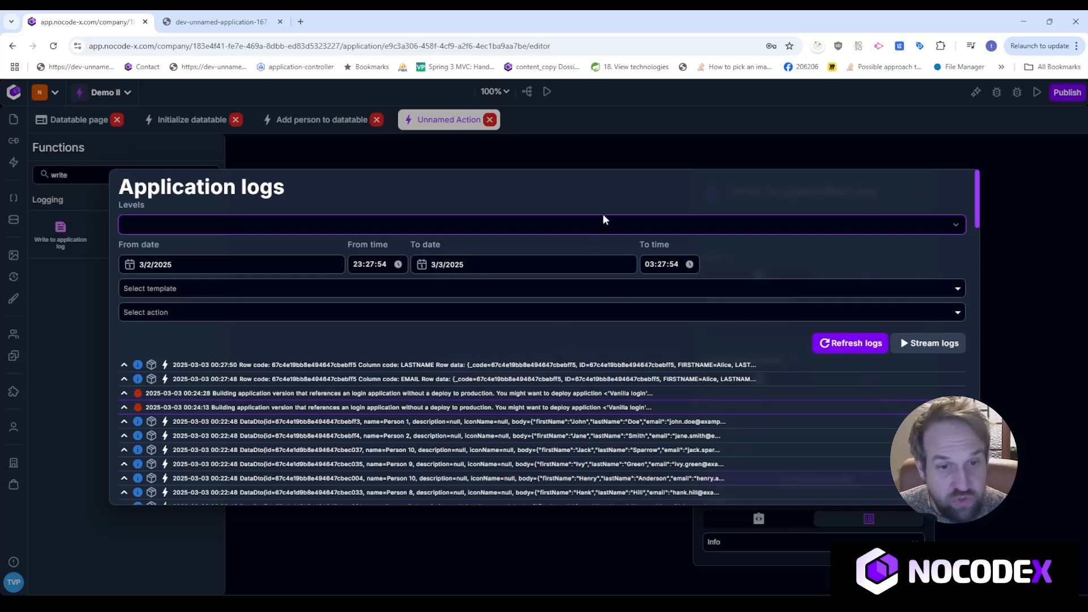
left_click(124, 366)
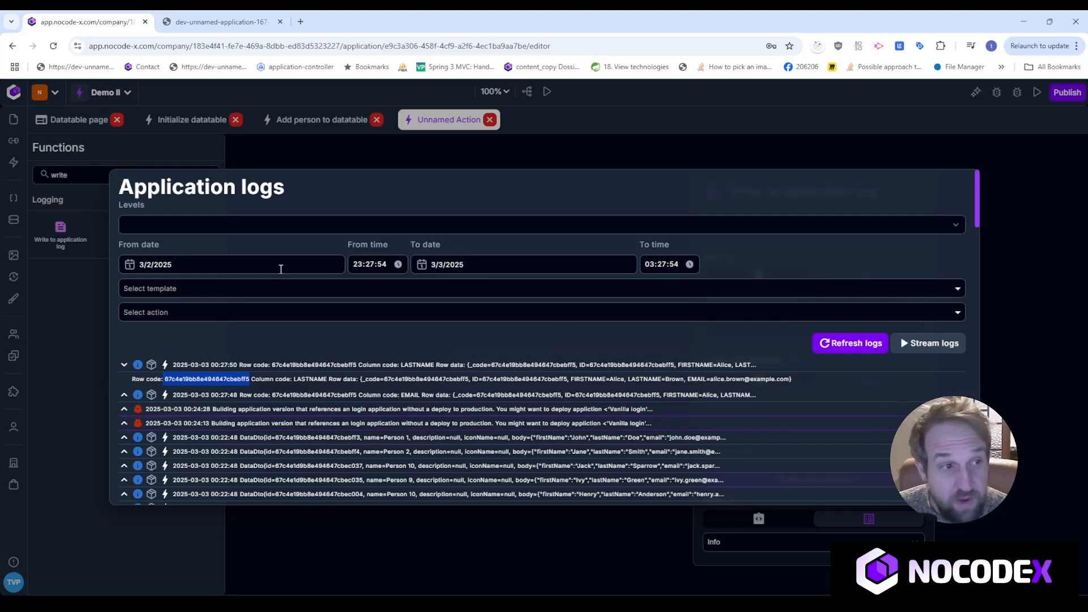
double_click(223, 384)
triple_click(224, 383)
double_click(224, 382)
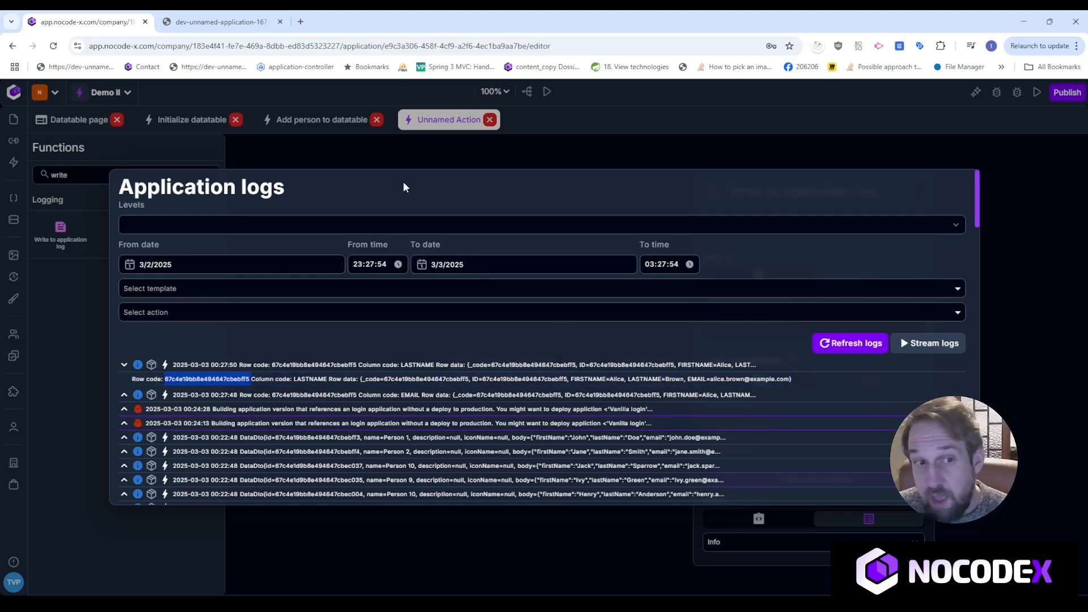
left_click(522, 145)
left_click(12, 220)
Search the data records for the logged row code and open the Person 3 record.
left_click(320, 169)
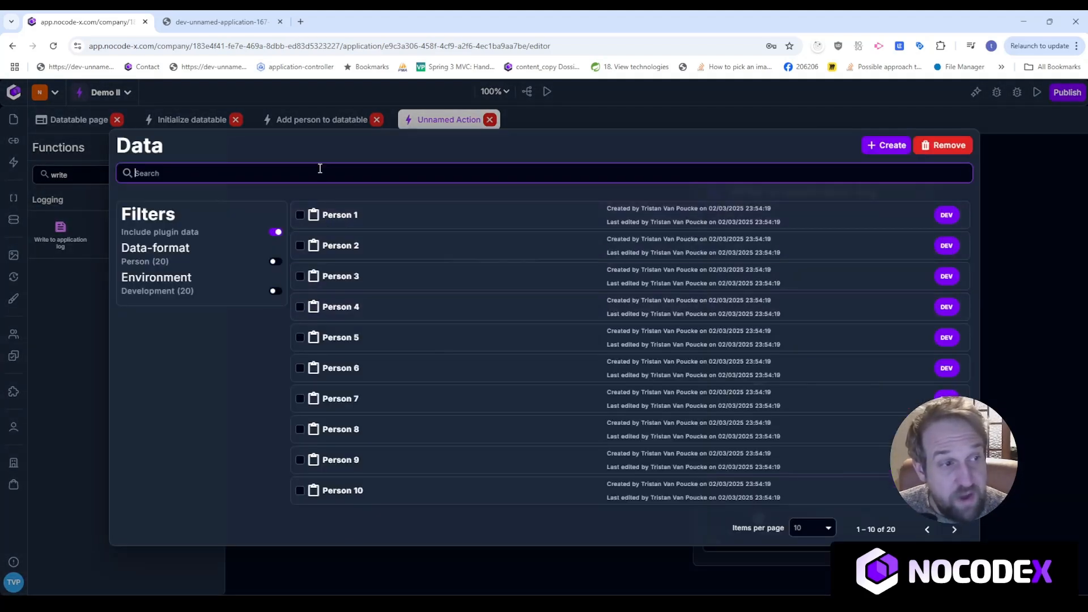
key("ctrl+v")
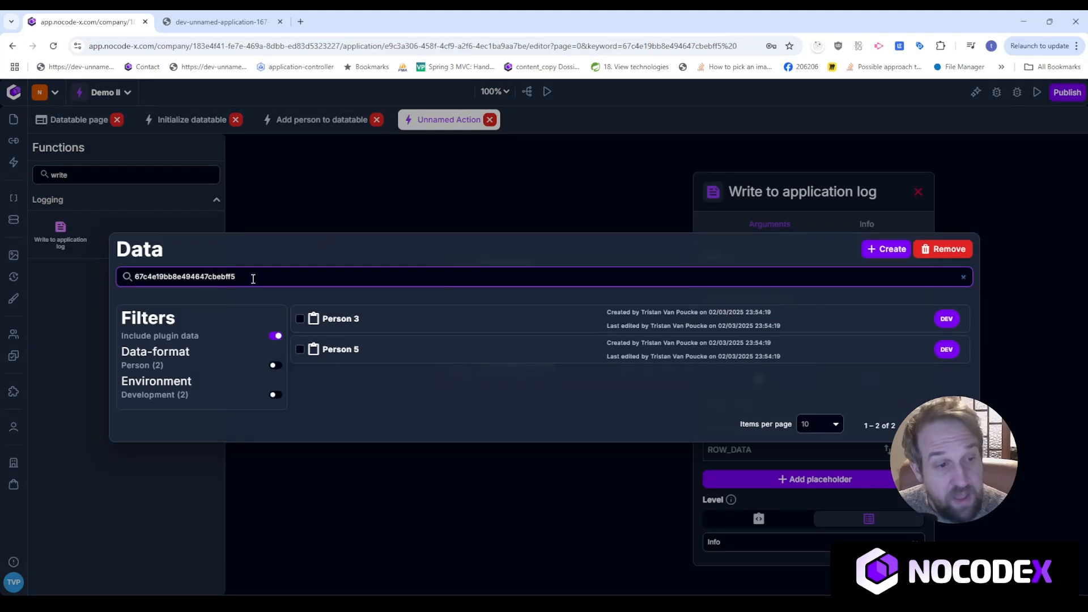
left_click(375, 321)
key("ctrl+f")
key("ctrl+v")
Open Person 5, then check Person 3's first name and email before returning to the app.
left_click(14, 219)
left_click(367, 352)
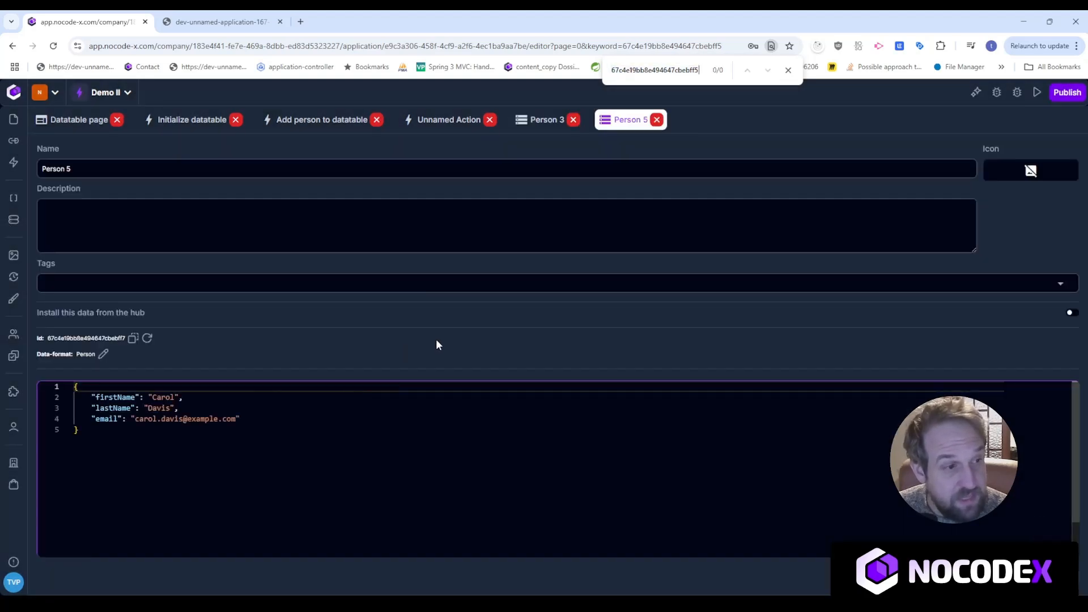
left_click(541, 120)
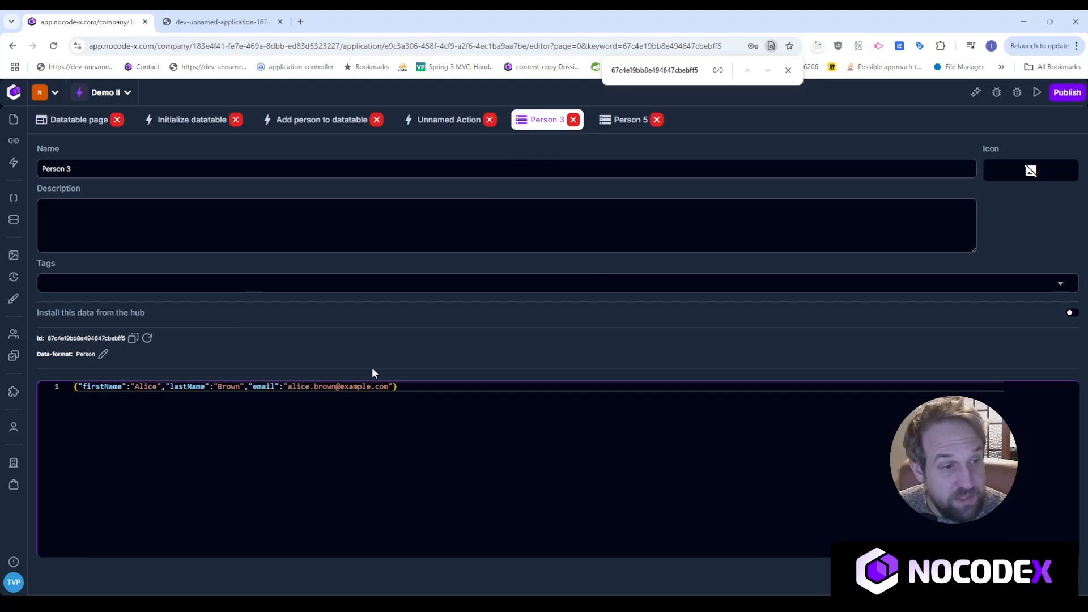
double_click(172, 399)
double_click(149, 417)
left_click(214, 21)
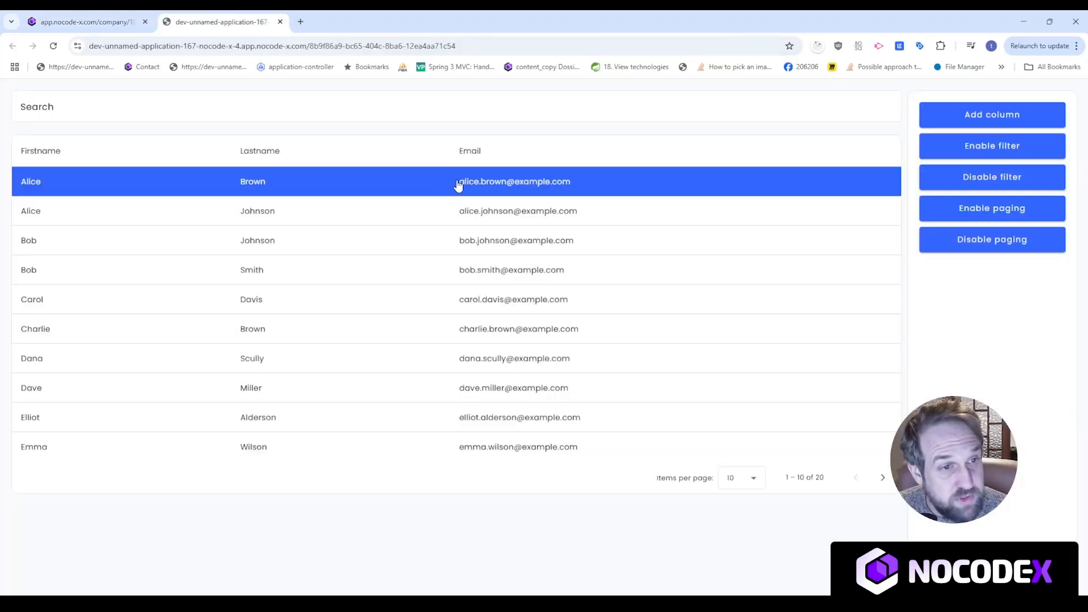
Open the Unnamed Action flow and its application logs, checking the LASTNAME entry.
left_click(129, 21)
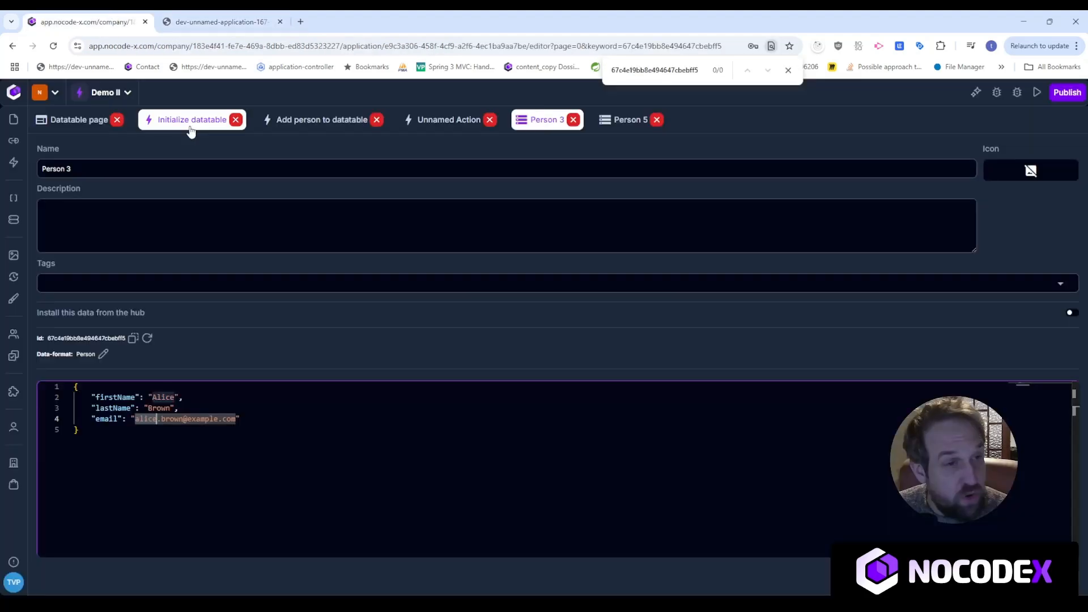
left_click(451, 121)
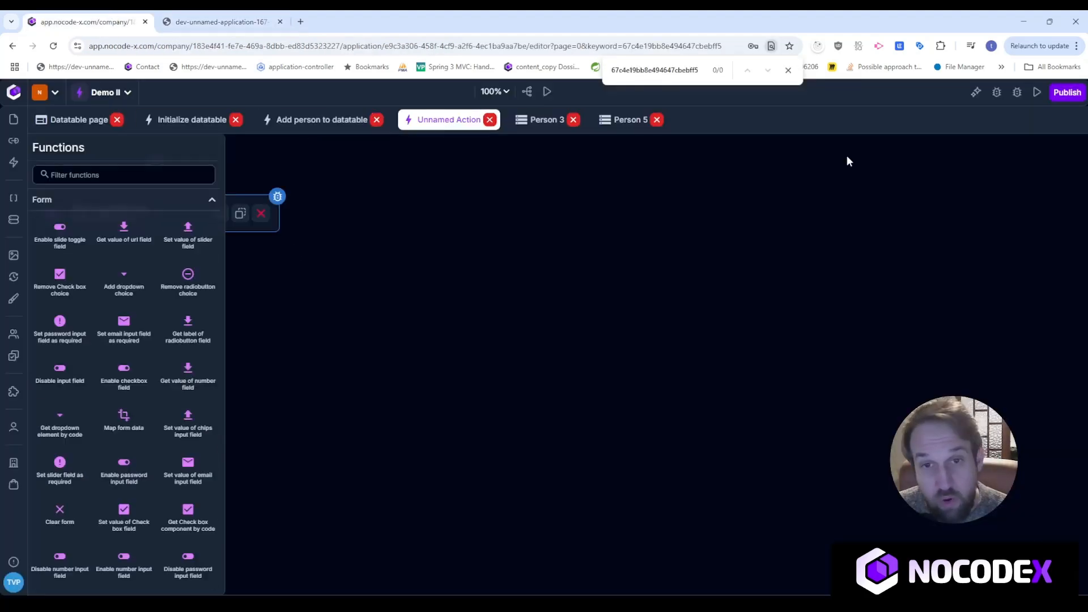
left_click(996, 92)
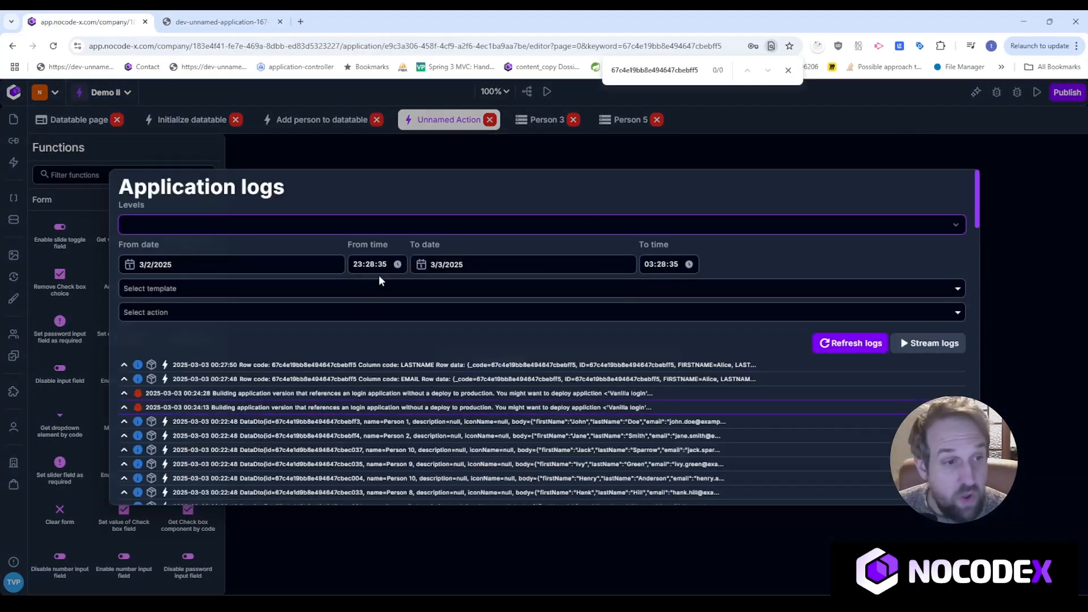
double_click(411, 366)
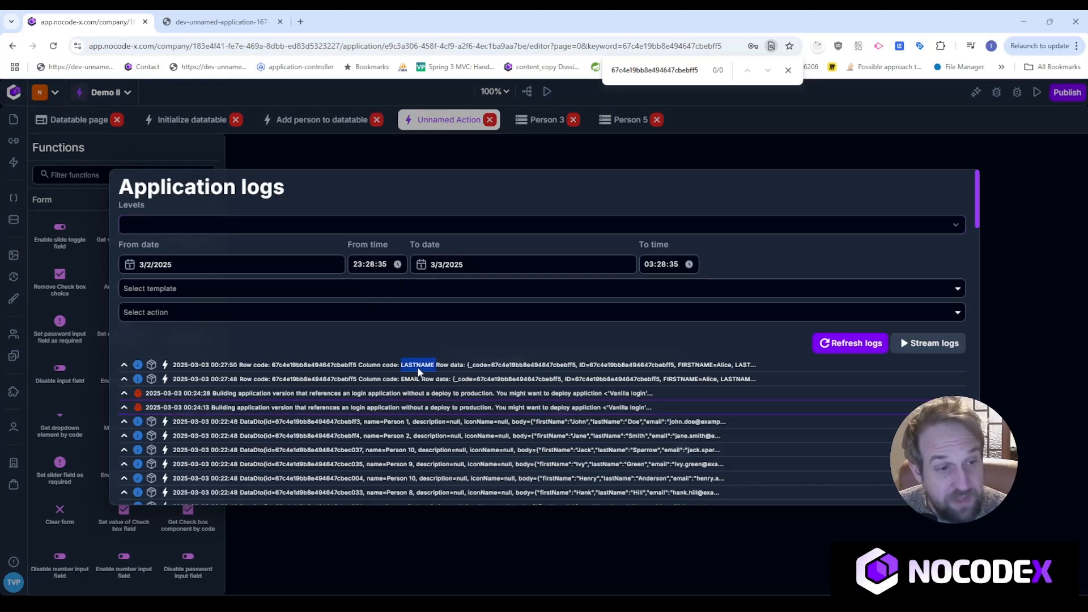
Click the first person's row in the running app, then reopen the logs to find the FIRSTNAME entry.
left_click(241, 26)
left_click(277, 185)
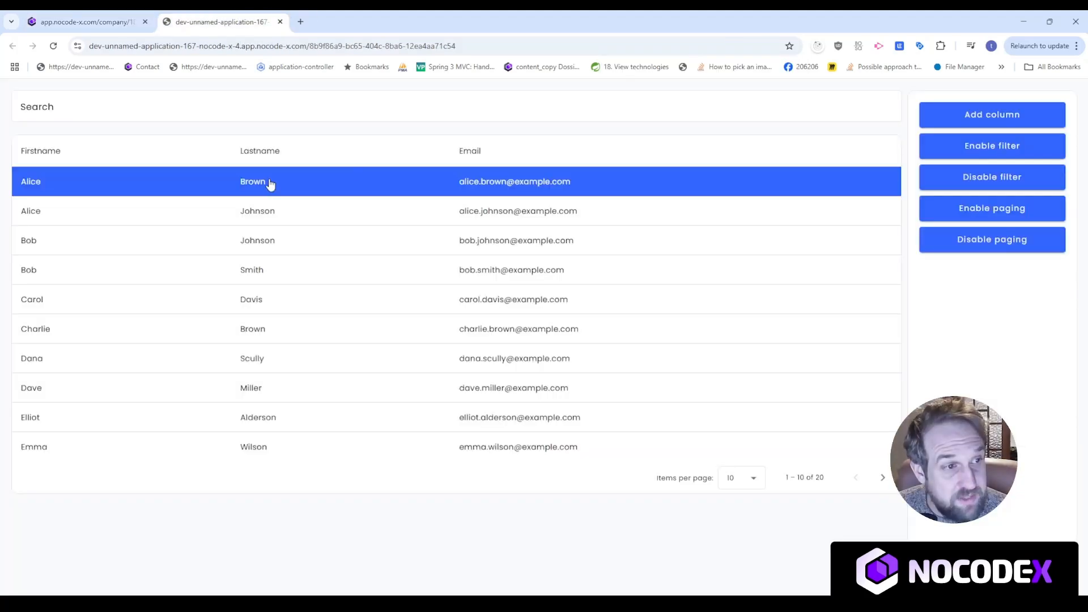
left_click(85, 21)
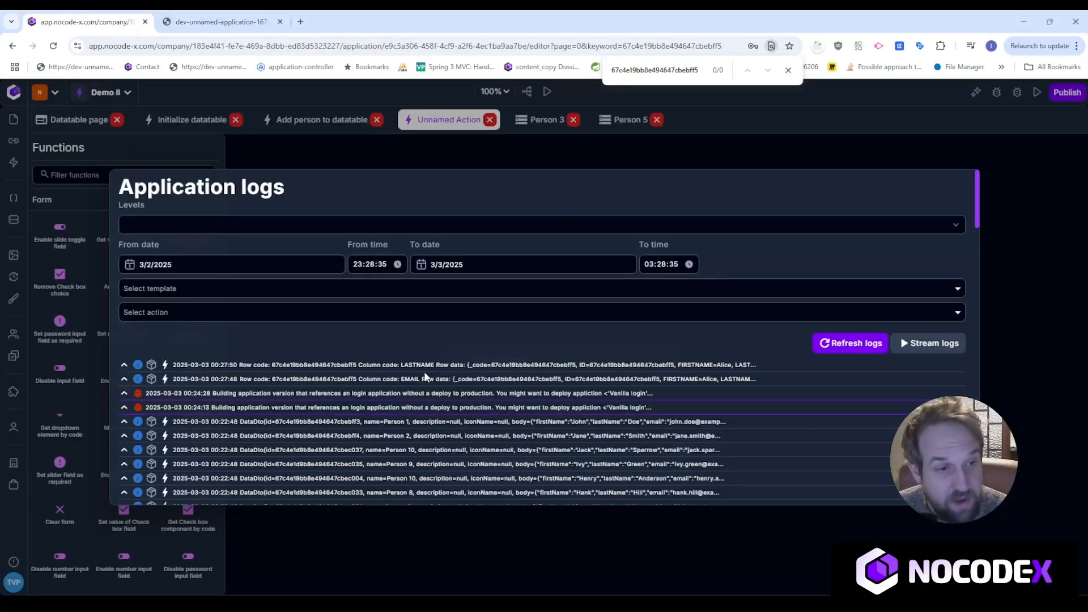
left_click(207, 15)
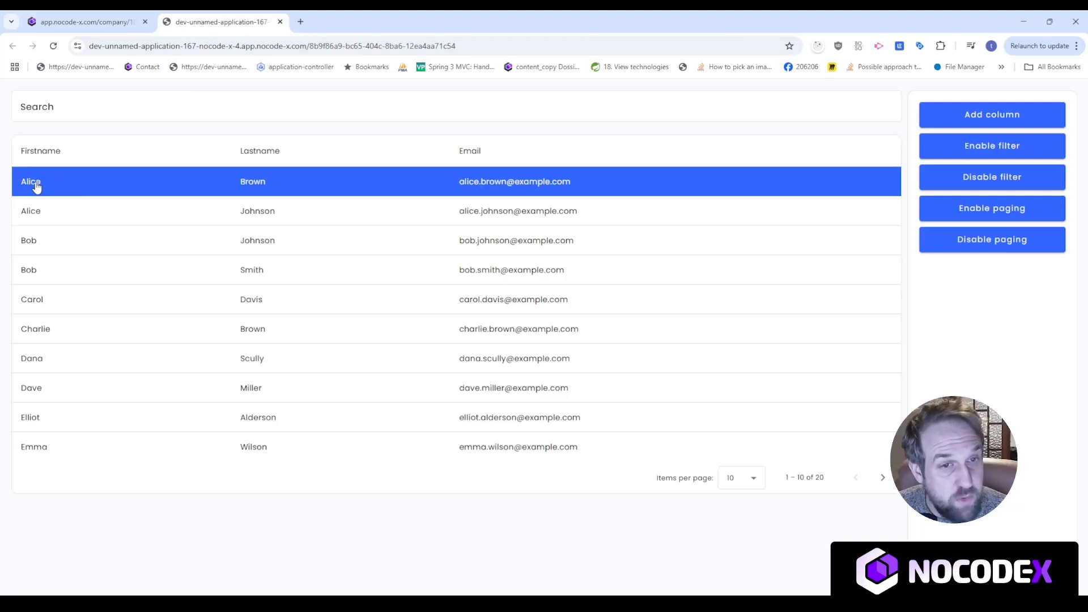
left_click(85, 22)
left_click(994, 93)
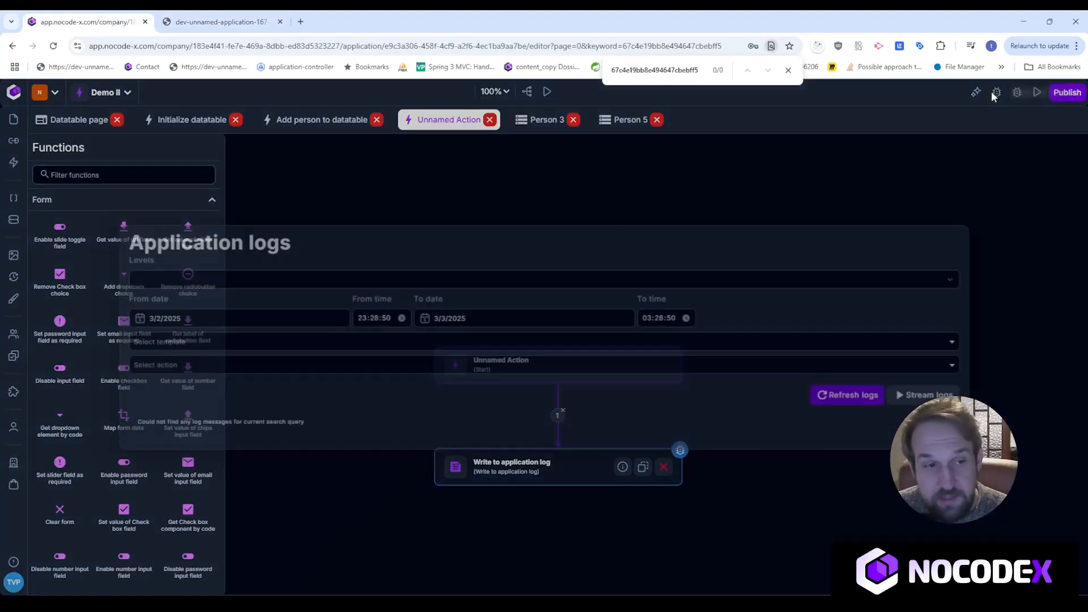
left_click_drag(403, 368, 436, 366)
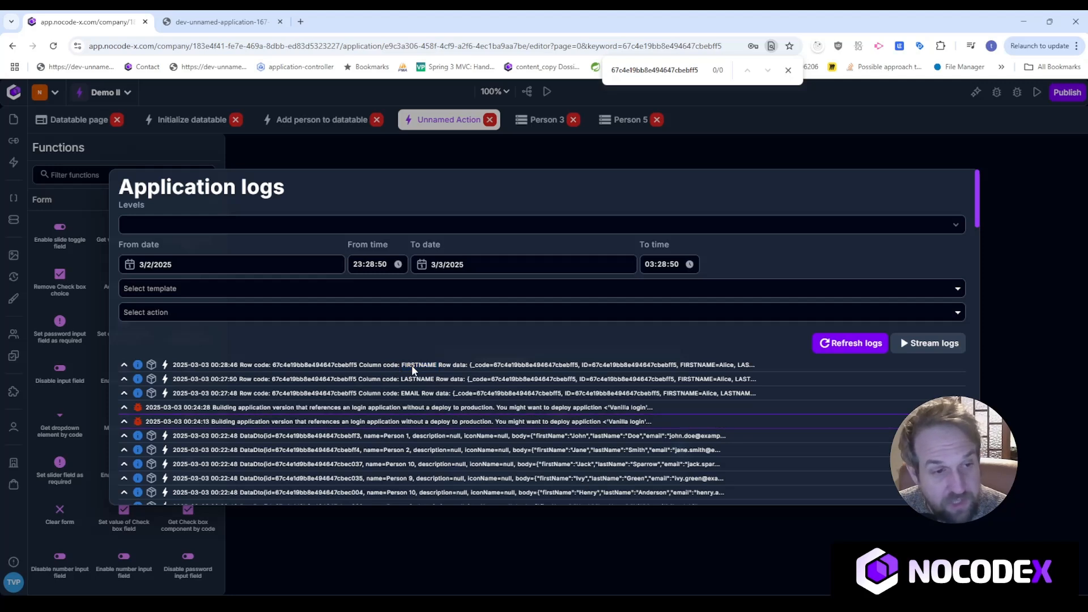
Expand the FIRSTNAME log entry to show its details.
left_click_drag(359, 365, 434, 365)
double_click(429, 365)
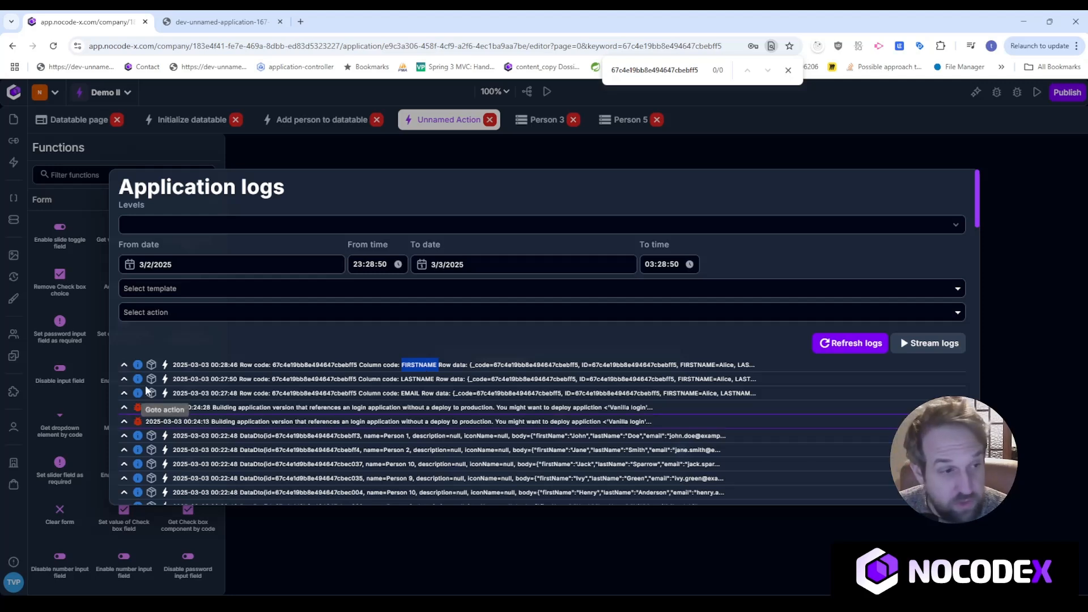
left_click(125, 365)
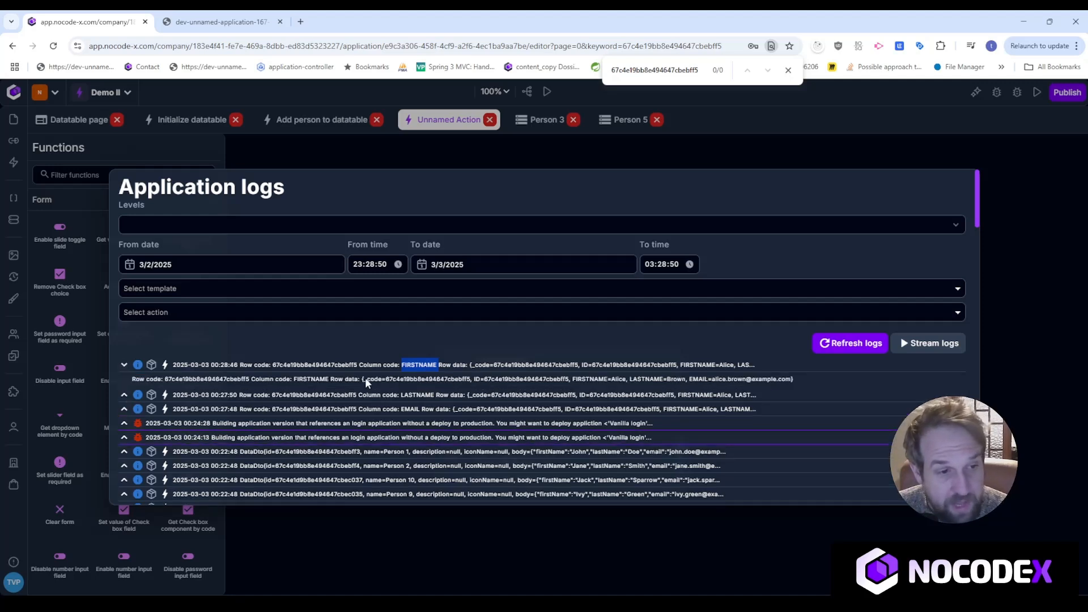
left_click(372, 381)
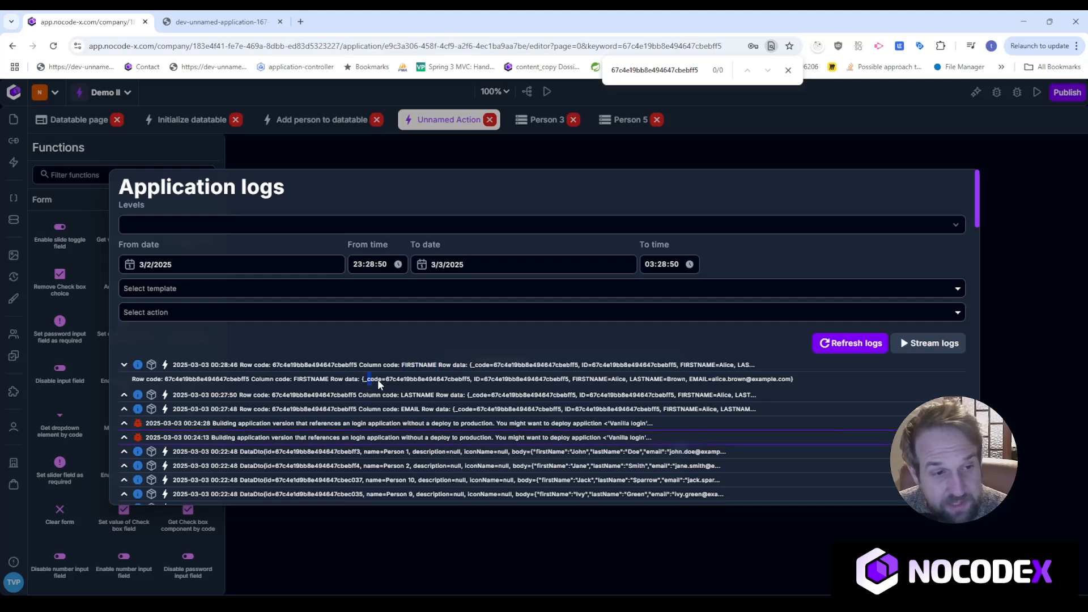
Inspect the logged record ID, last name and email in the row data, then close the logs.
left_click_drag(676, 387, 765, 385)
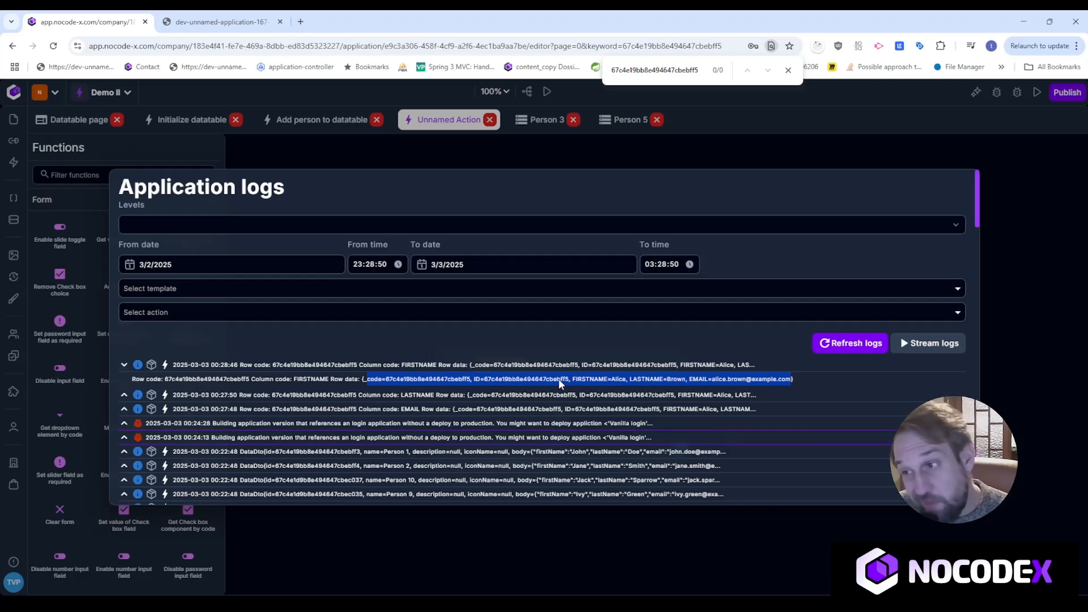
double_click(496, 380)
left_click(615, 381)
double_click(716, 380)
left_click_drag(791, 379, 580, 379)
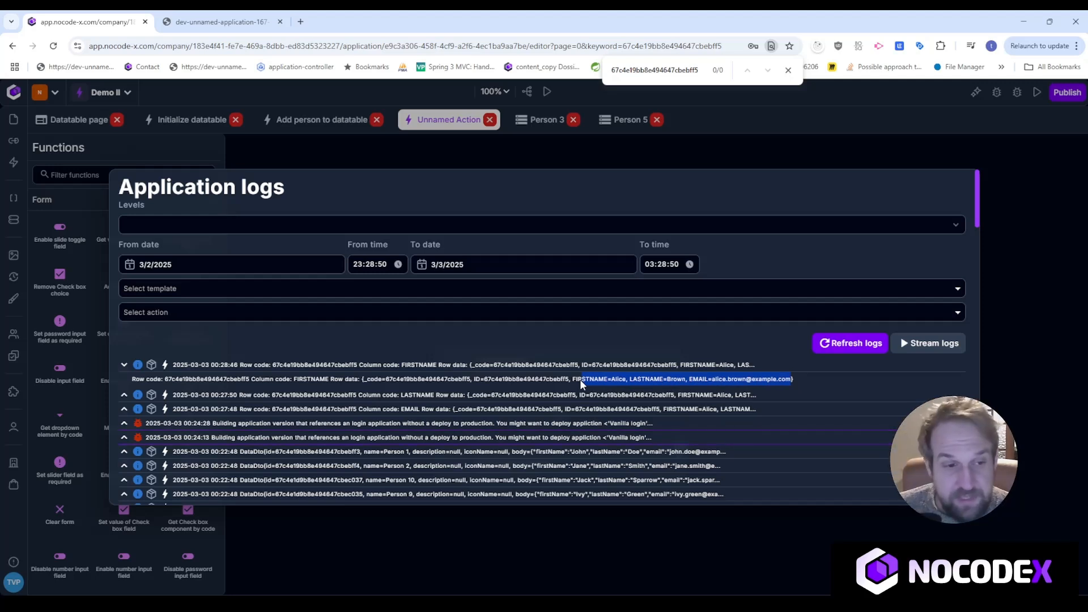
left_click_drag(484, 380, 511, 380)
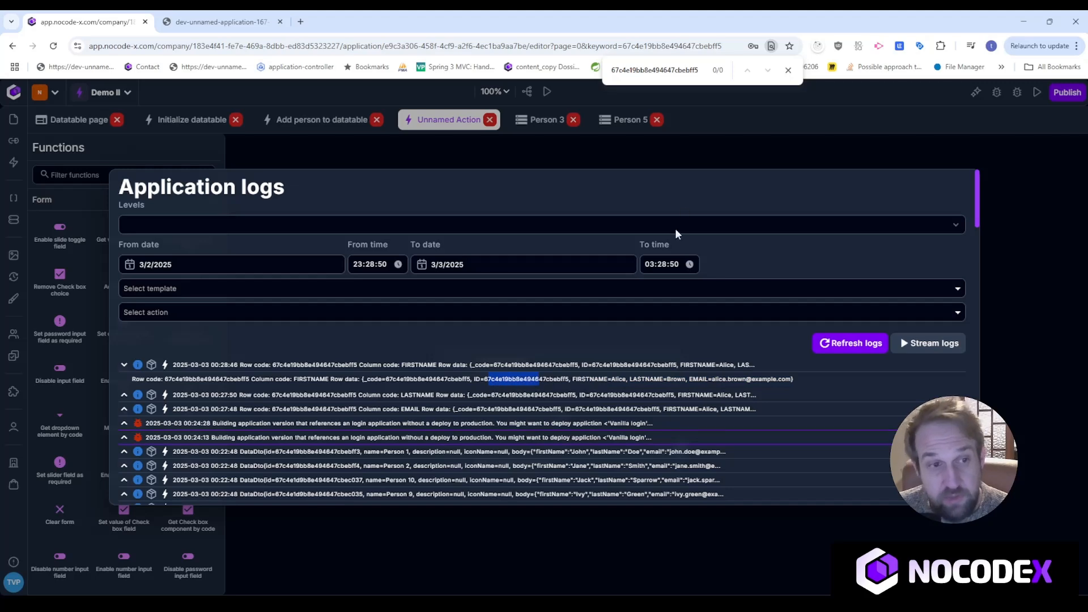
left_click(676, 142)
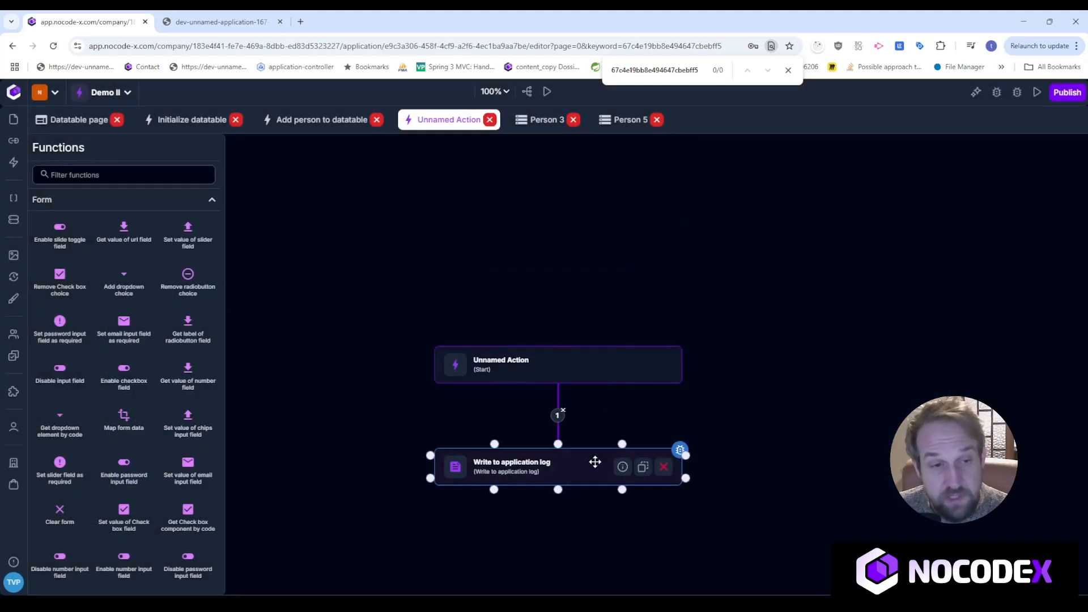
left_click_drag(720, 473, 729, 369)
left_click_drag(576, 380, 576, 415)
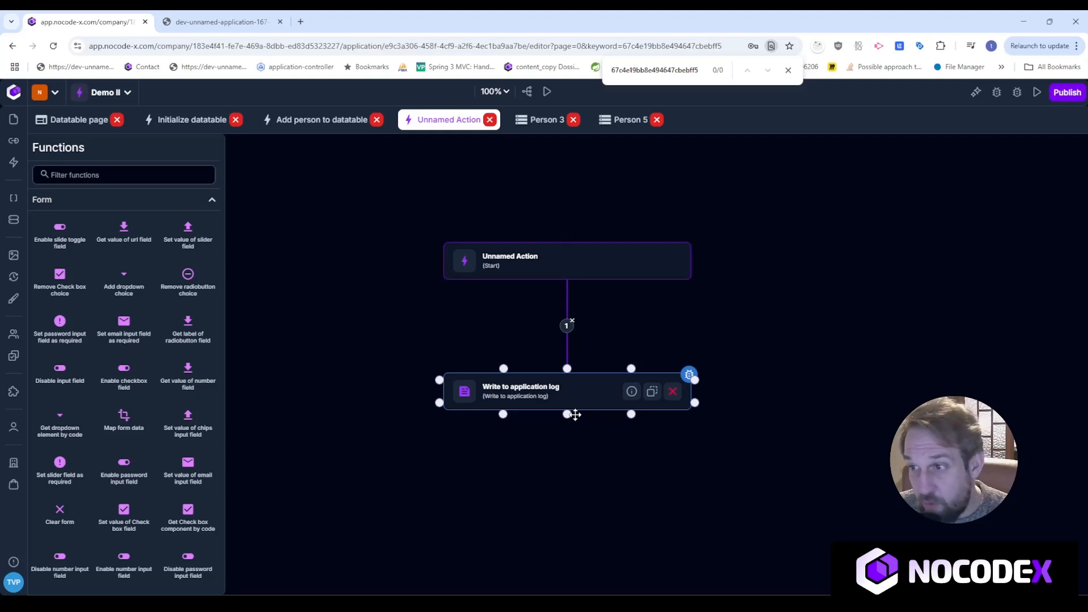
left_click(791, 339)
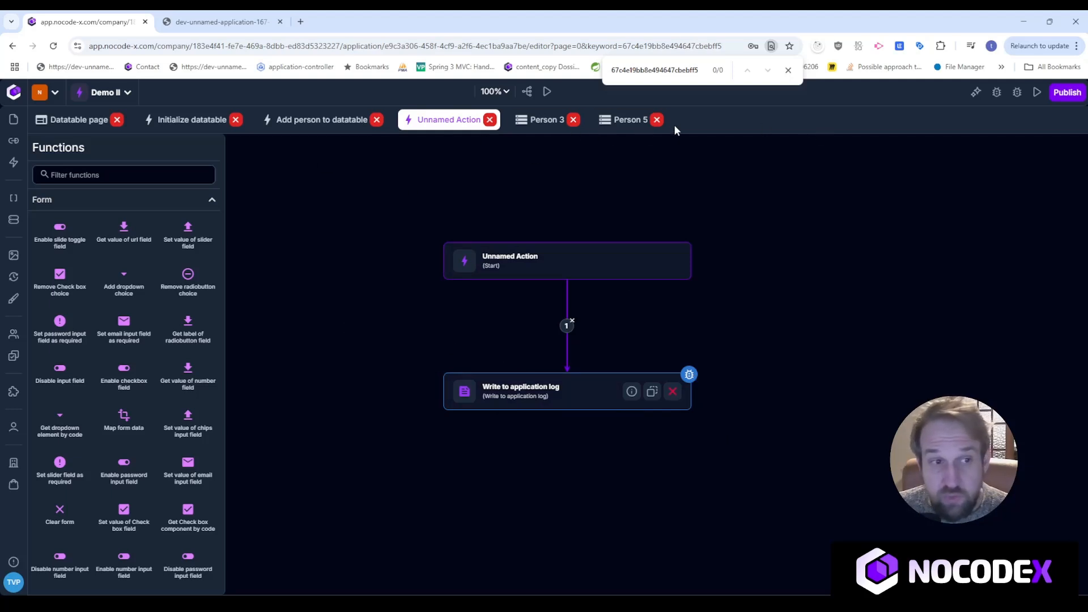
left_click(148, 180)
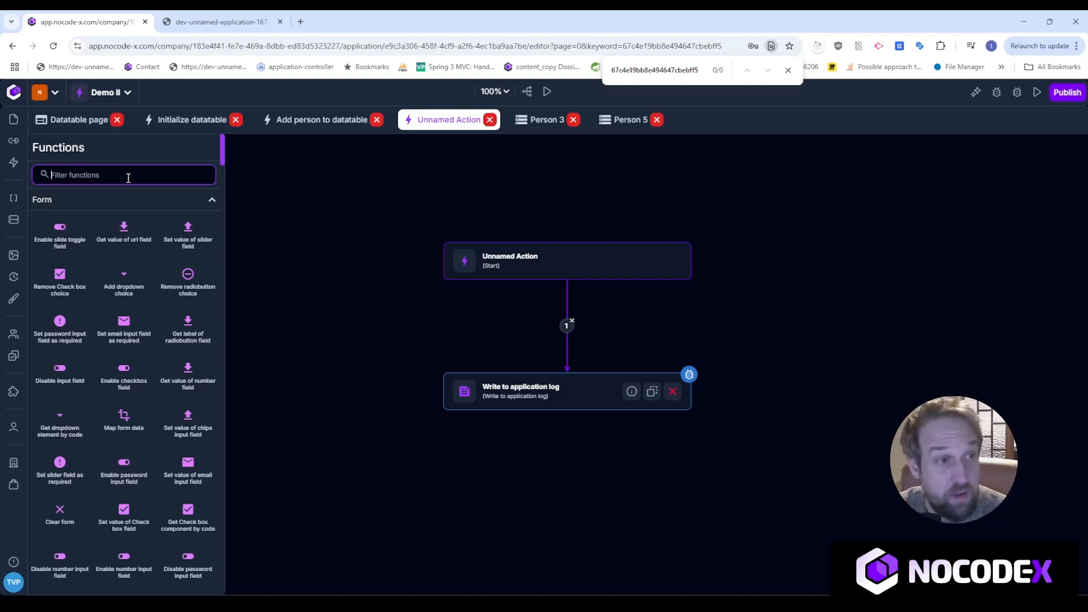
type("get")
key("BackSpace")
key("BackSpace")
key("BackSpace")
In the Unnamed Action start parameters, collapse ROW_CODE and expand ROW_DATA's Object settings.
left_click(533, 259)
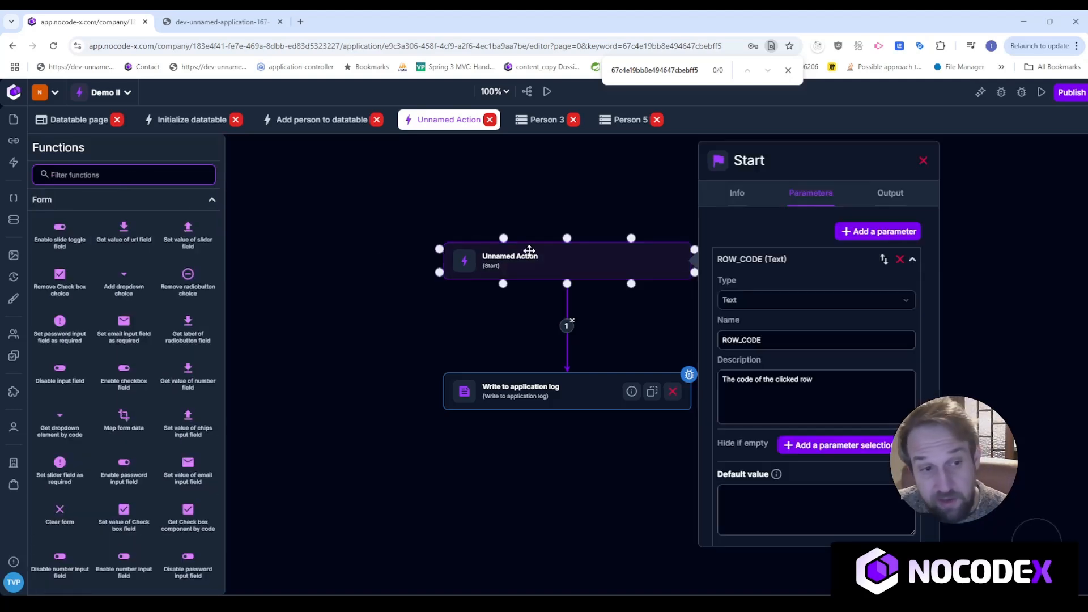
left_click(795, 269)
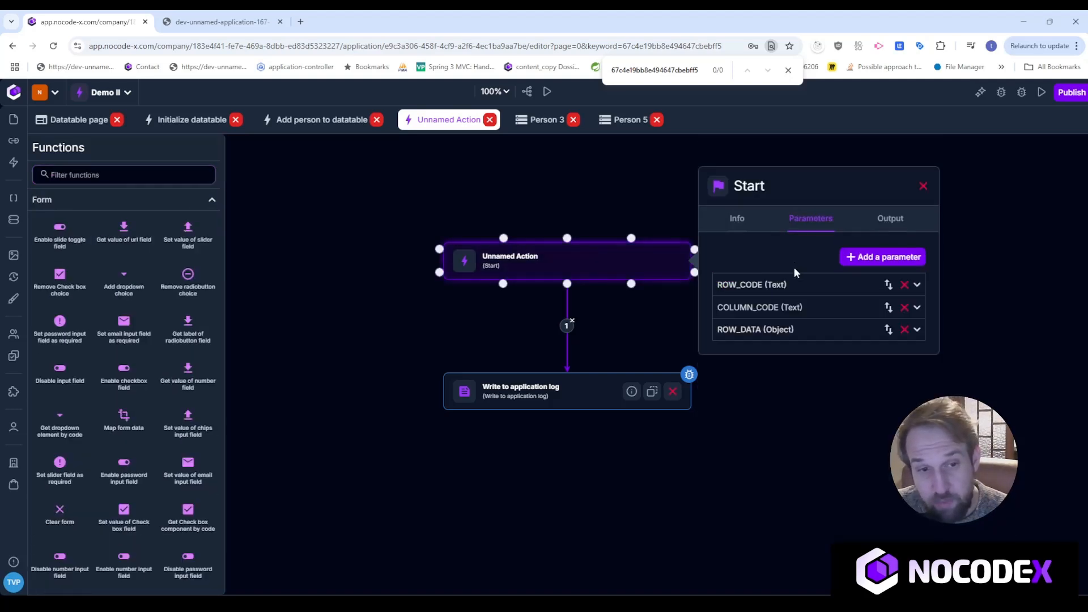
left_click(811, 329)
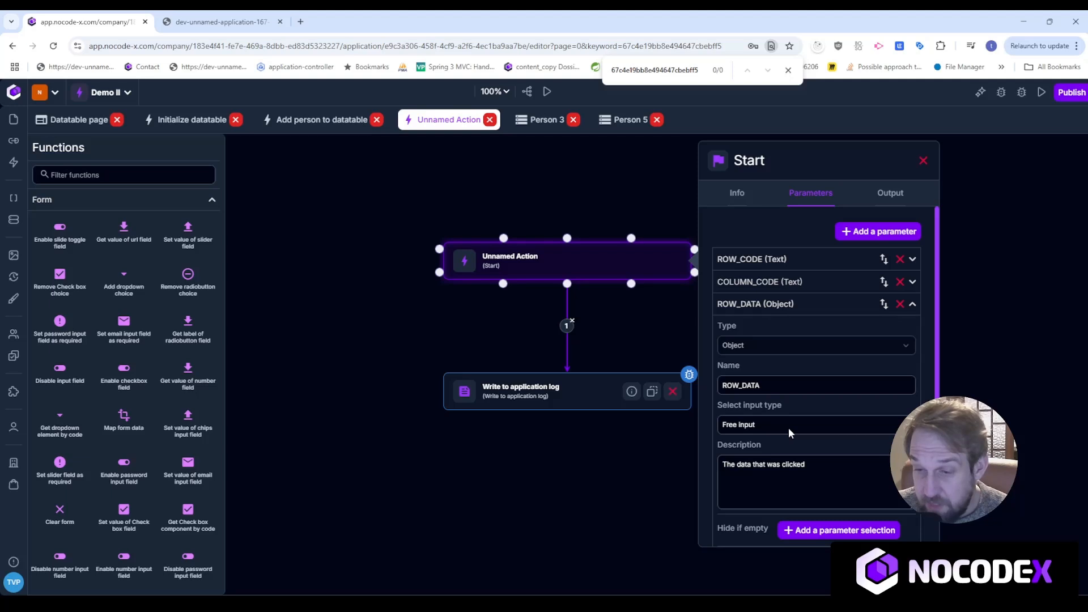
left_click(506, 398)
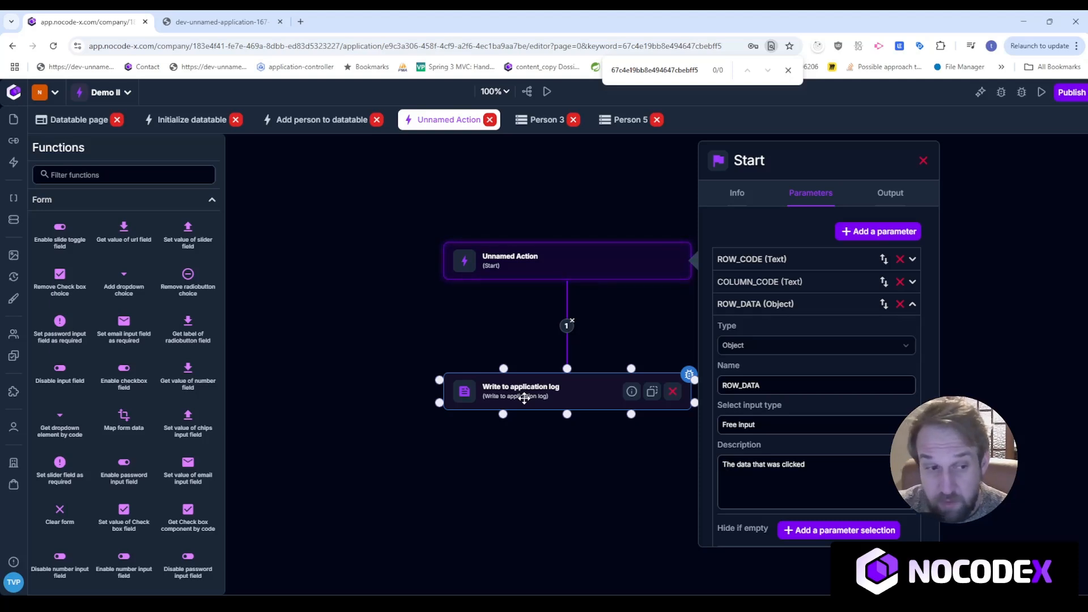
Change the log message's last line to 'FIRSTNAME: {{FIRSTNAME}}'.
left_click(525, 398)
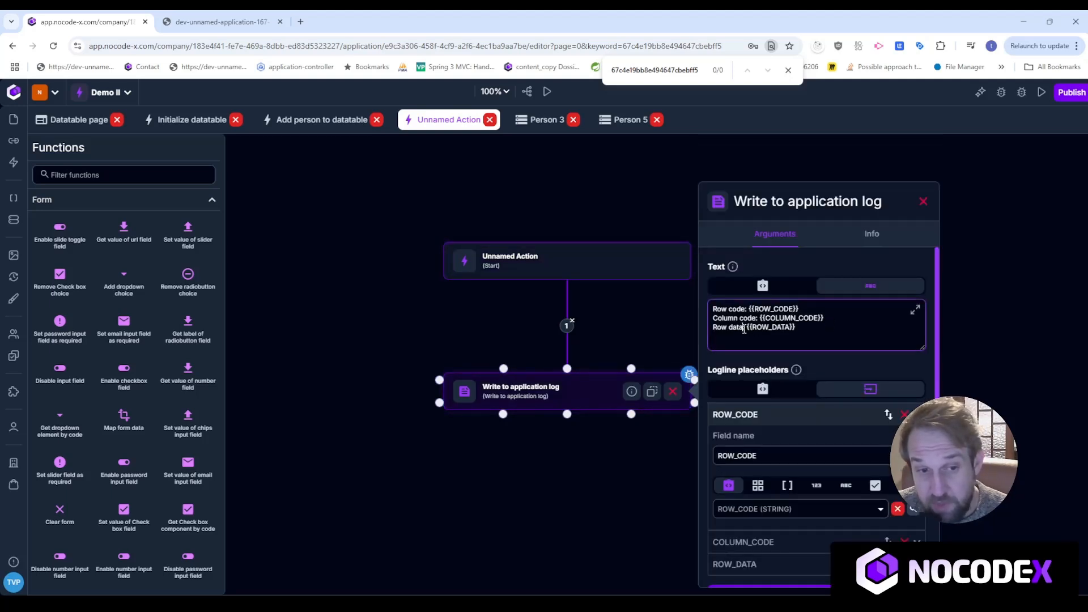
left_click_drag(744, 330, 684, 334)
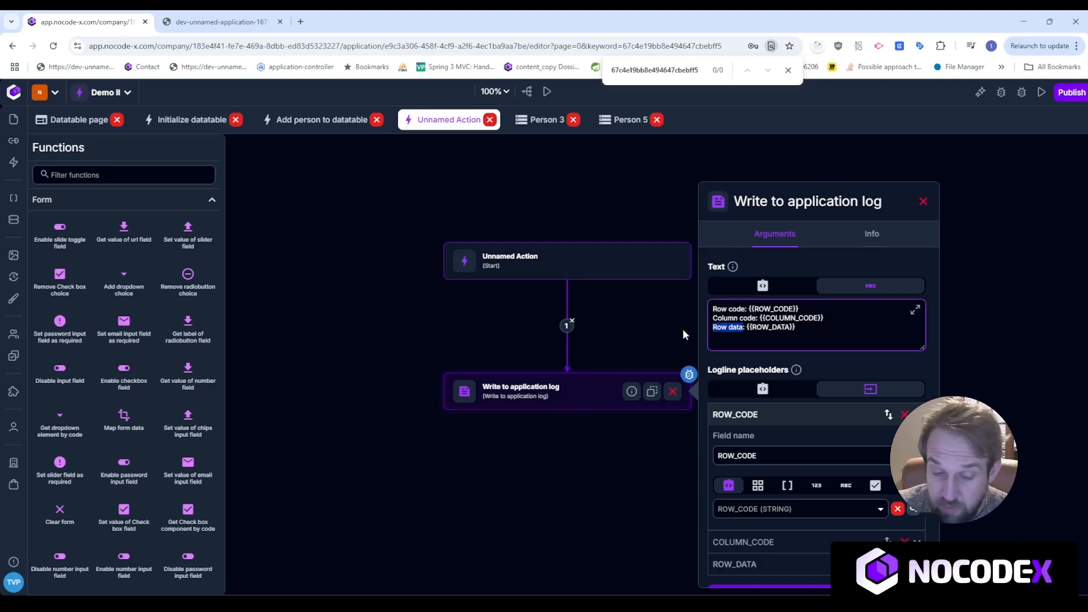
type("FIRSTNAME:")
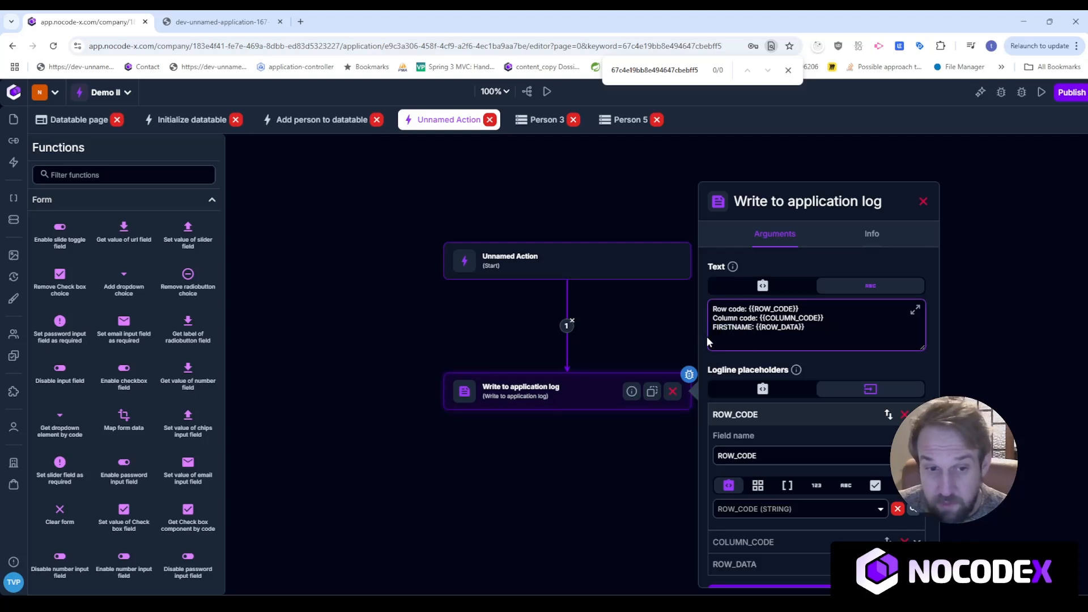
double_click(784, 332)
type("FIRSTNAME")
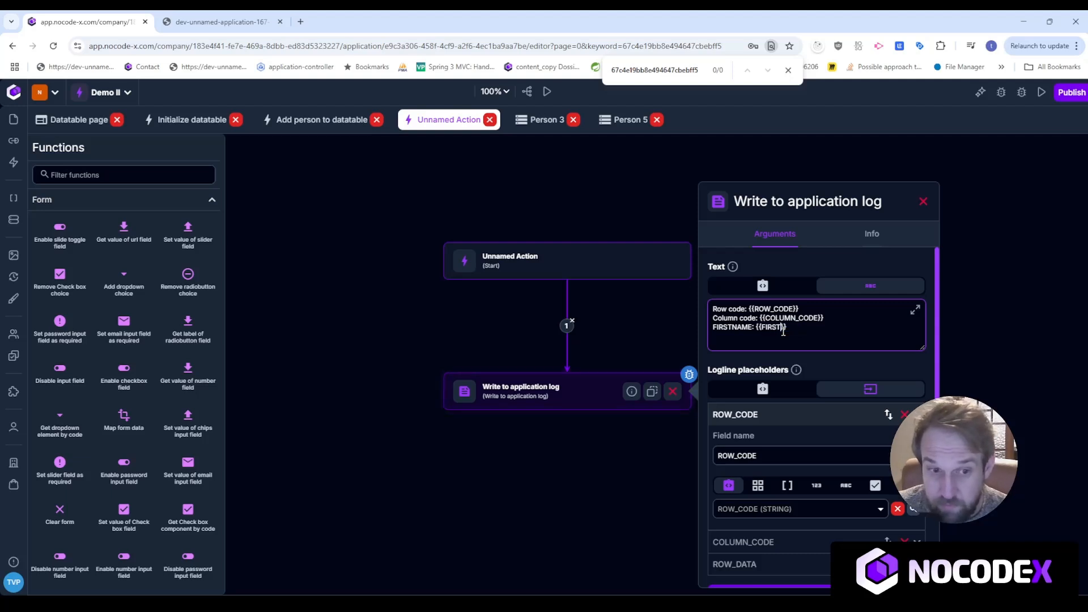
Rename the placeholder field to FIRSTNAME, keep ROW_DATA as its value, and check the logs.
left_click(826, 511)
left_click(826, 517)
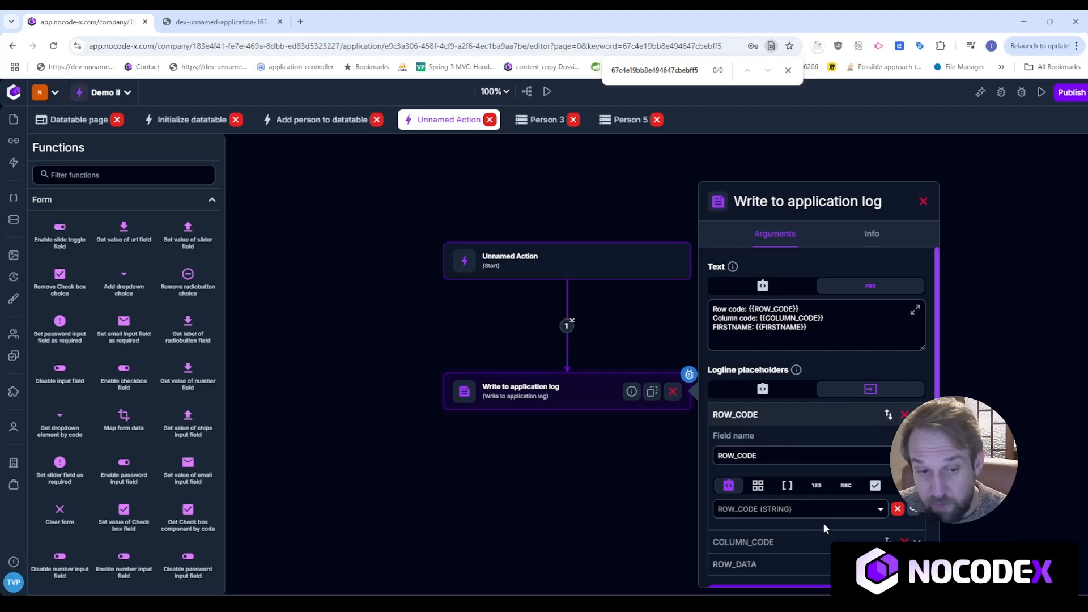
left_click(811, 564)
double_click(777, 327)
key("ctrl+c")
double_click(754, 497)
key("ctrl+v")
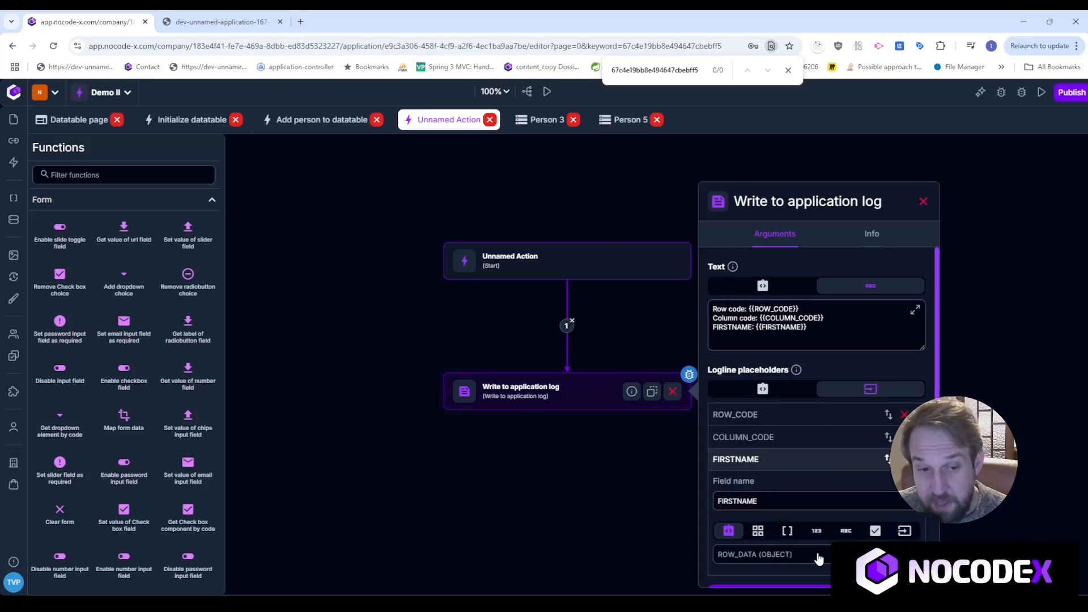
left_click(805, 555)
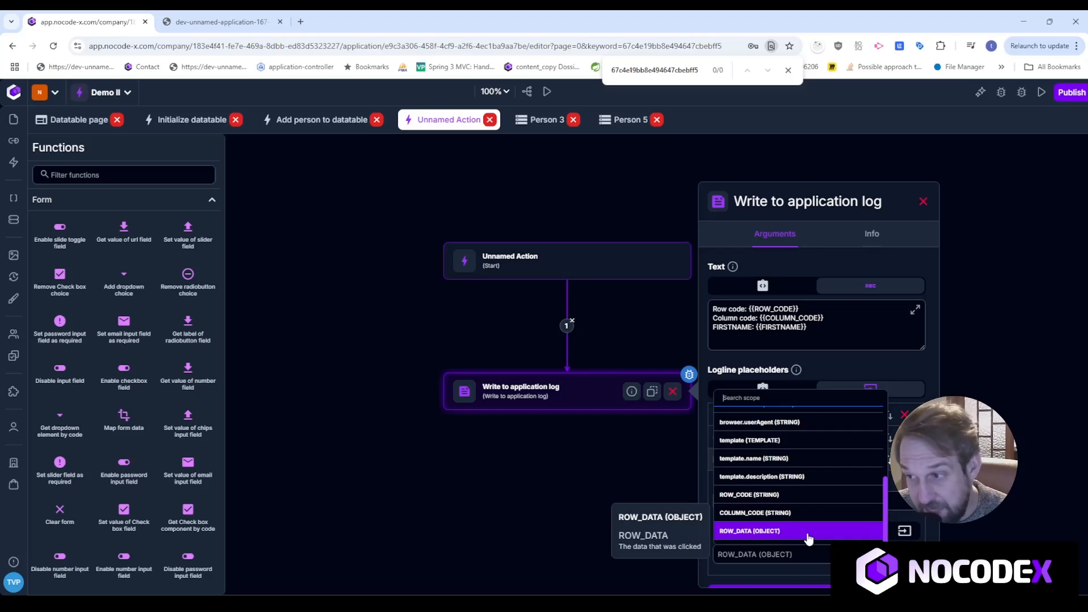
left_click(549, 496)
left_click(998, 94)
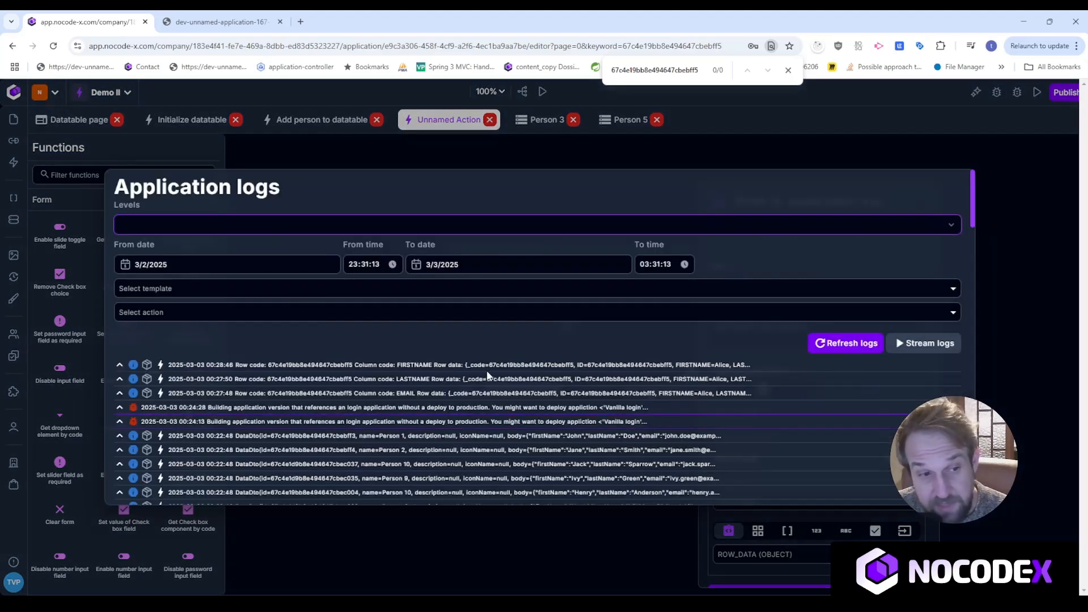
Inspect the first log entry's record ID and FIRSTNAME value, then close the logs.
left_click_drag(467, 366, 652, 366)
double_click(614, 367)
double_click(703, 367)
left_click(574, 553)
Reopen the start parameters with ROW_CODE collapsed and ROW_DATA's input type choices showing.
left_click(586, 269)
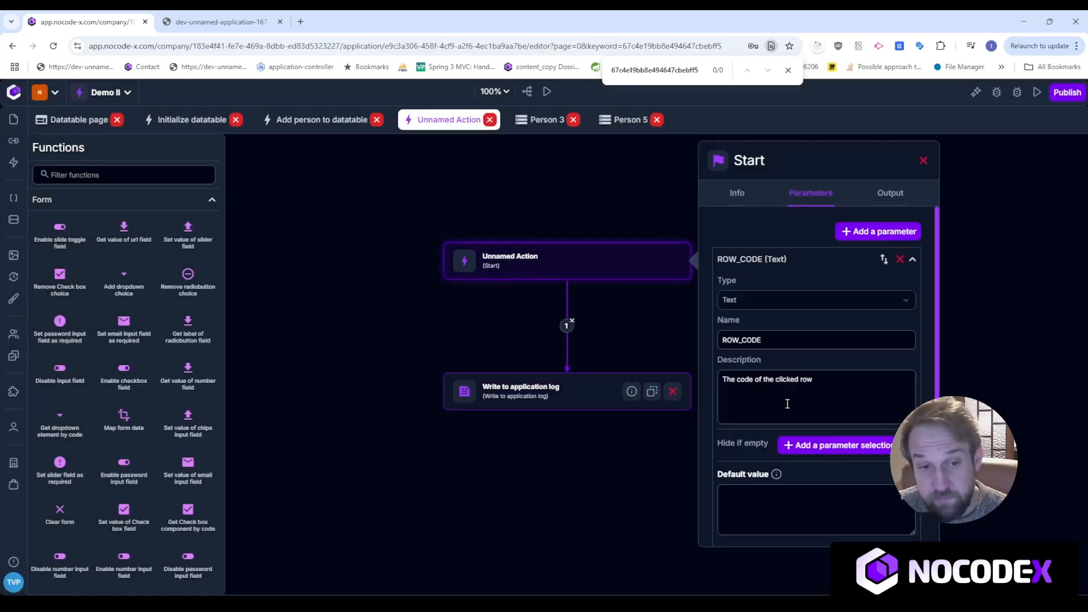
left_click(767, 267)
left_click(788, 330)
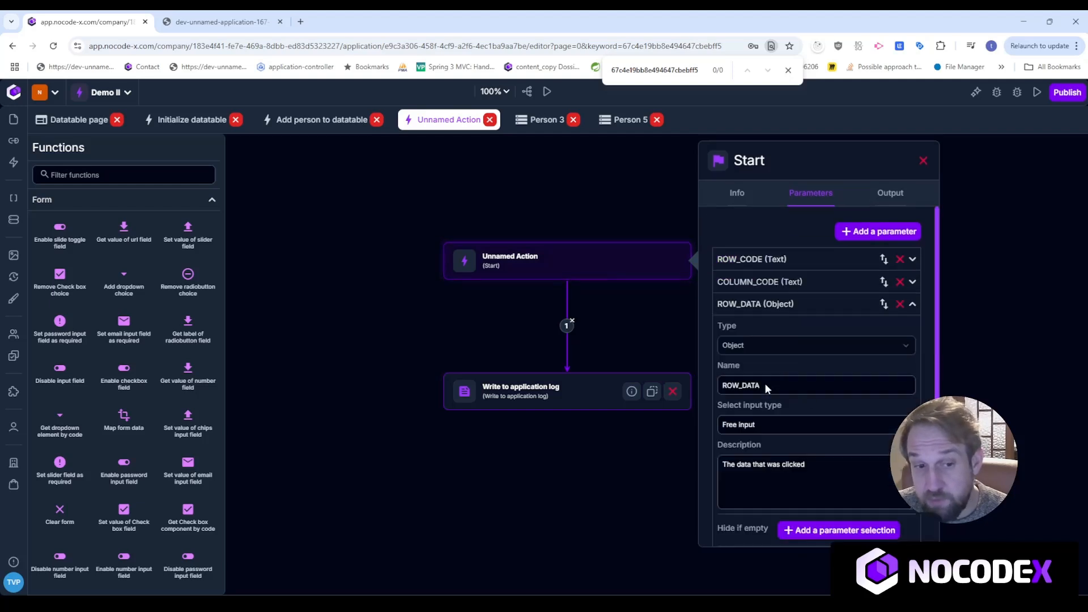
left_click(762, 426)
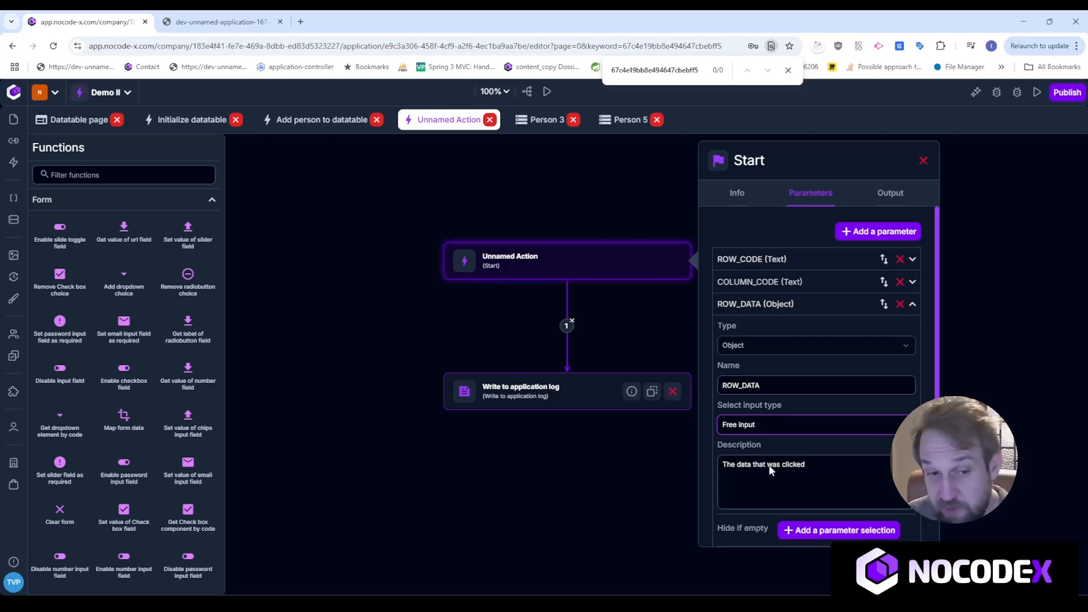
Make ROW_DATA a parameter input and add an ID field to its object format.
left_click(729, 424)
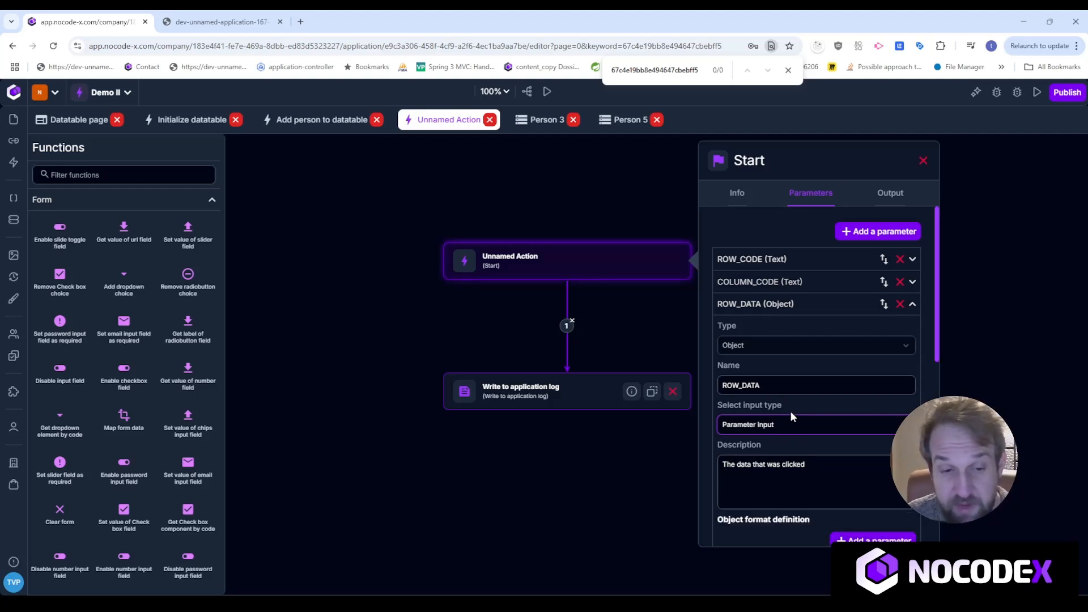
scroll(792, 419, "down", 3)
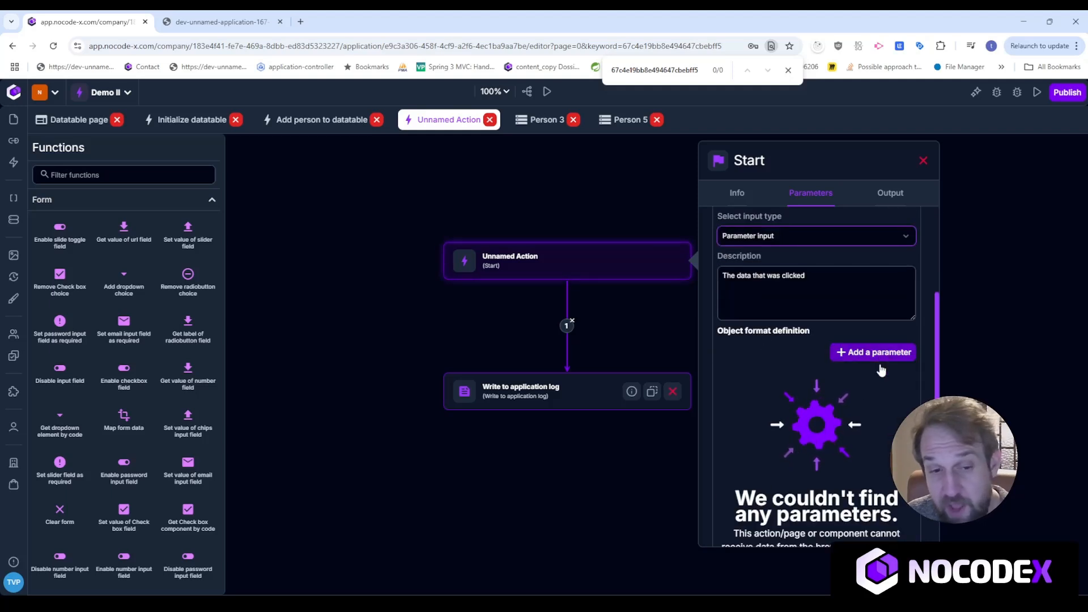
scroll(871, 444, "up", 3)
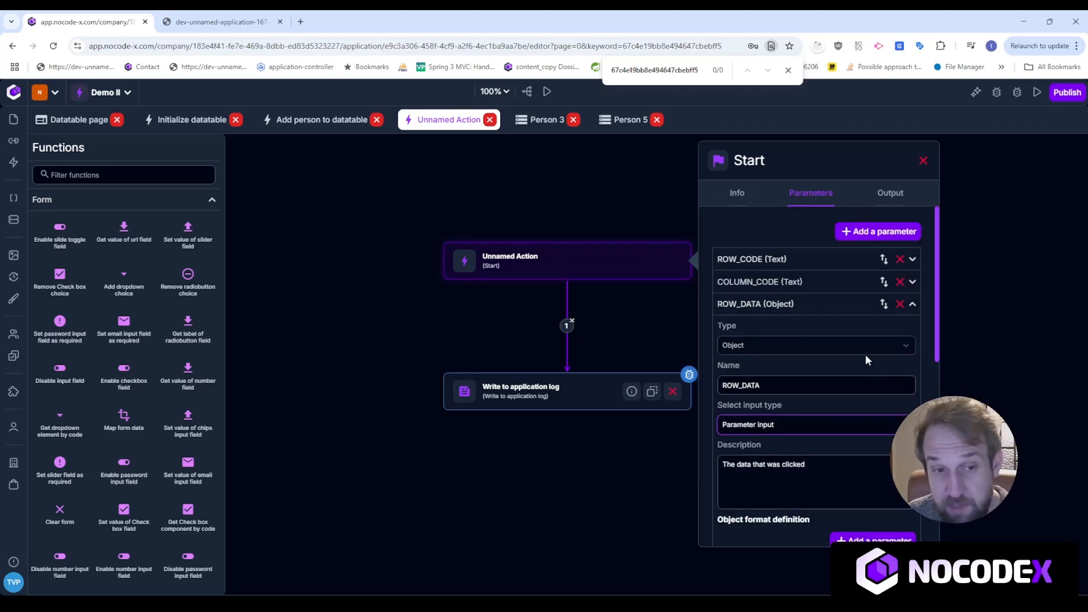
scroll(773, 409, "down", 3)
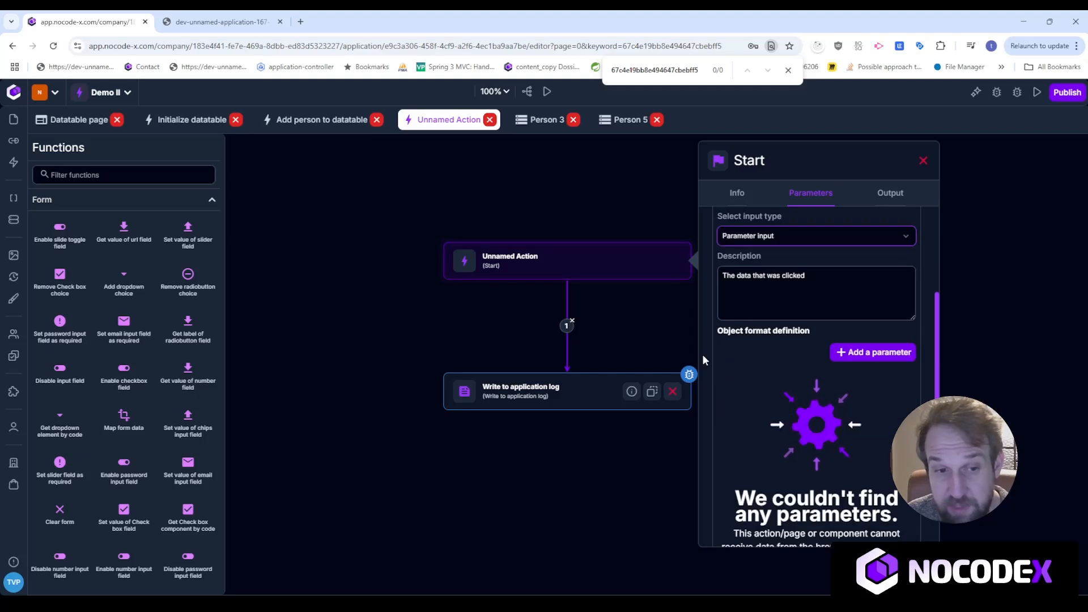
left_click(857, 358)
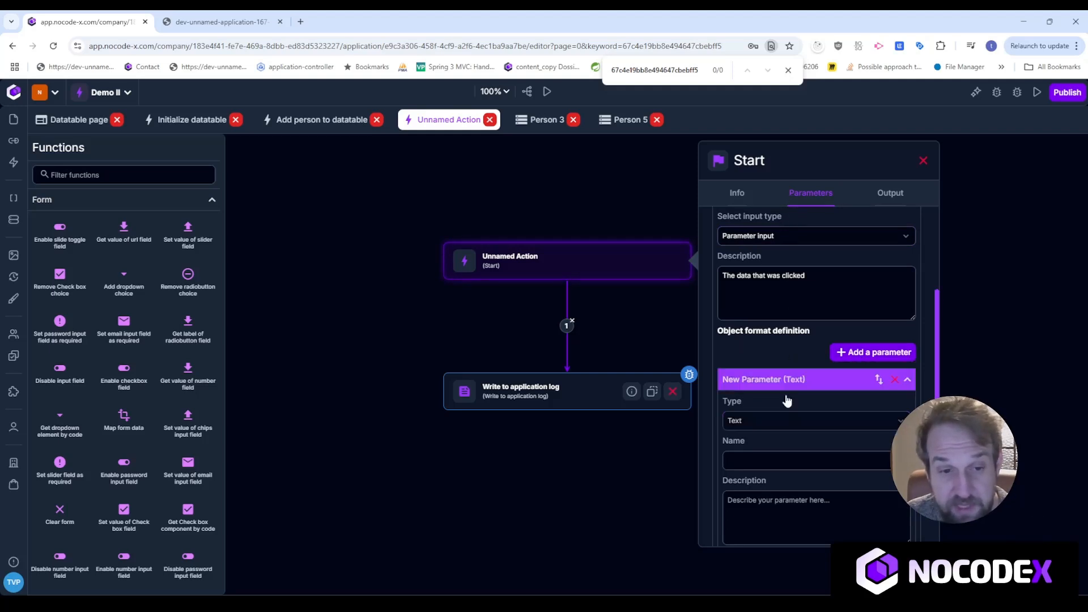
left_click(785, 456)
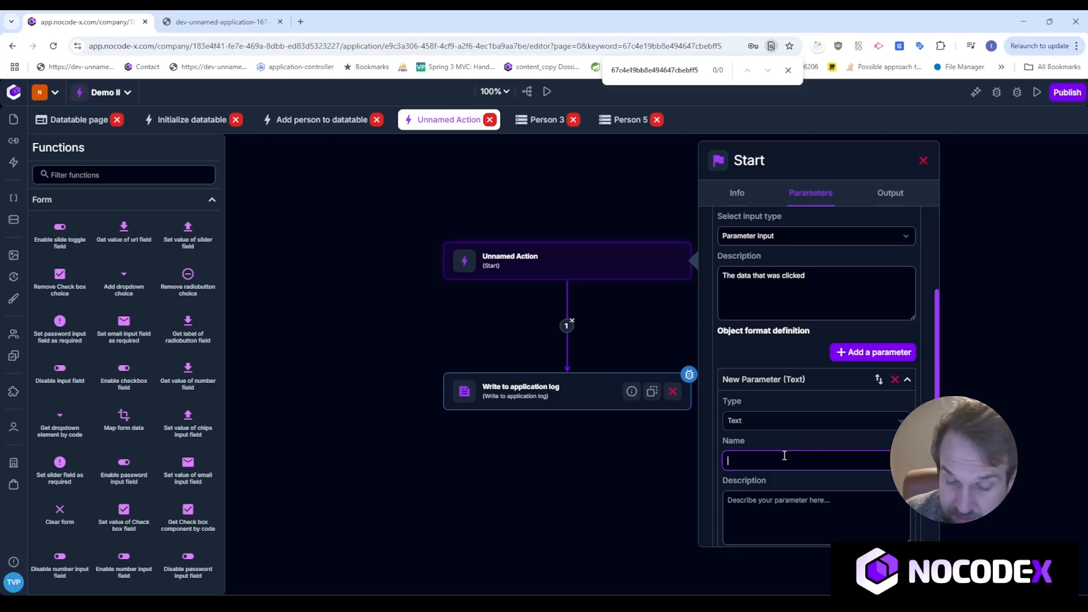
type("ID")
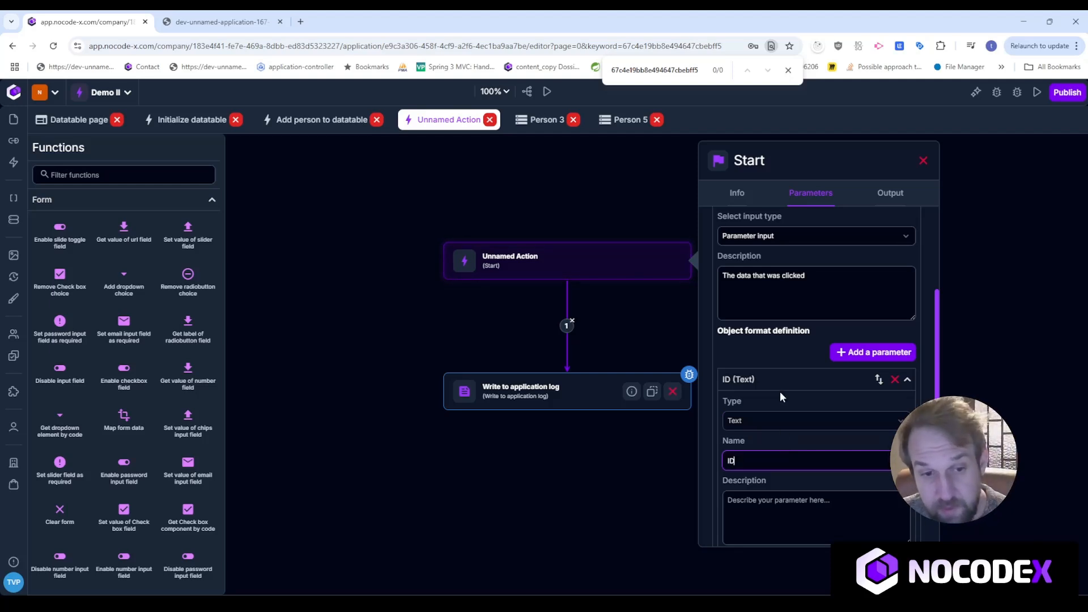
left_click(908, 379)
Add a FIRSTNAME field of type Text to the object format.
left_click(876, 352)
left_click(768, 456)
left_click(775, 248)
left_click(771, 493)
type("FIRSTNAME")
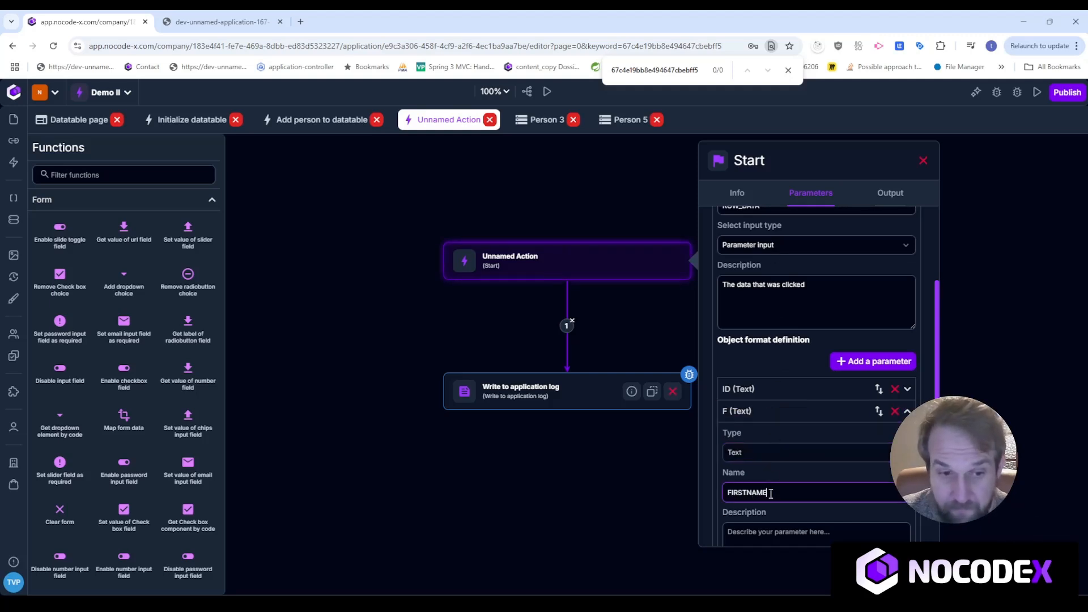
Add a LASTNAME field of type Text and collapse its row.
left_click(873, 361)
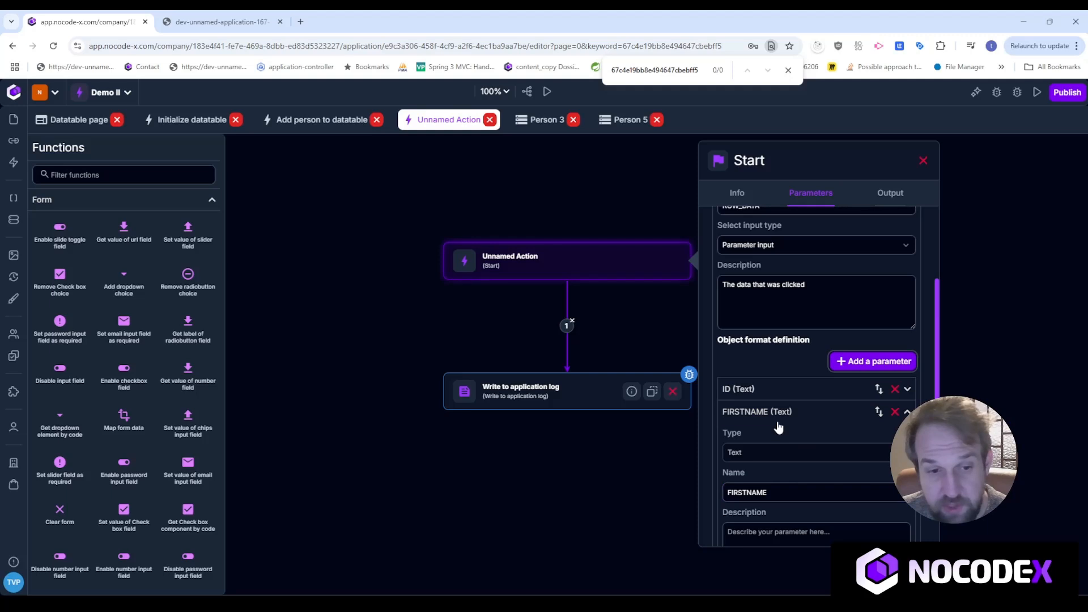
left_click(777, 477)
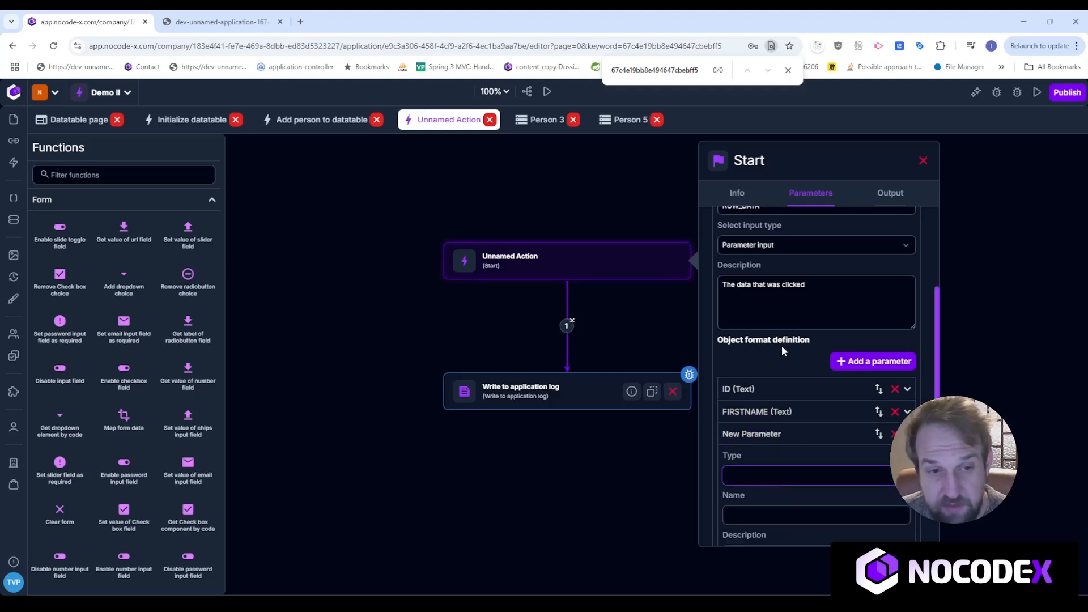
left_click(771, 273)
left_click(769, 517)
type("LASTN")
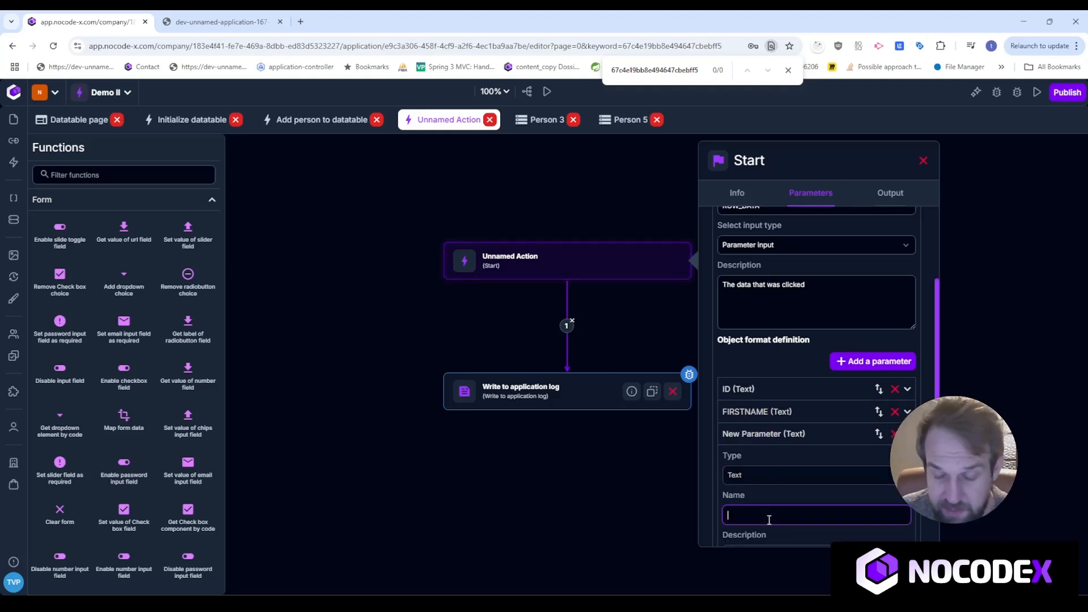
type("AME")
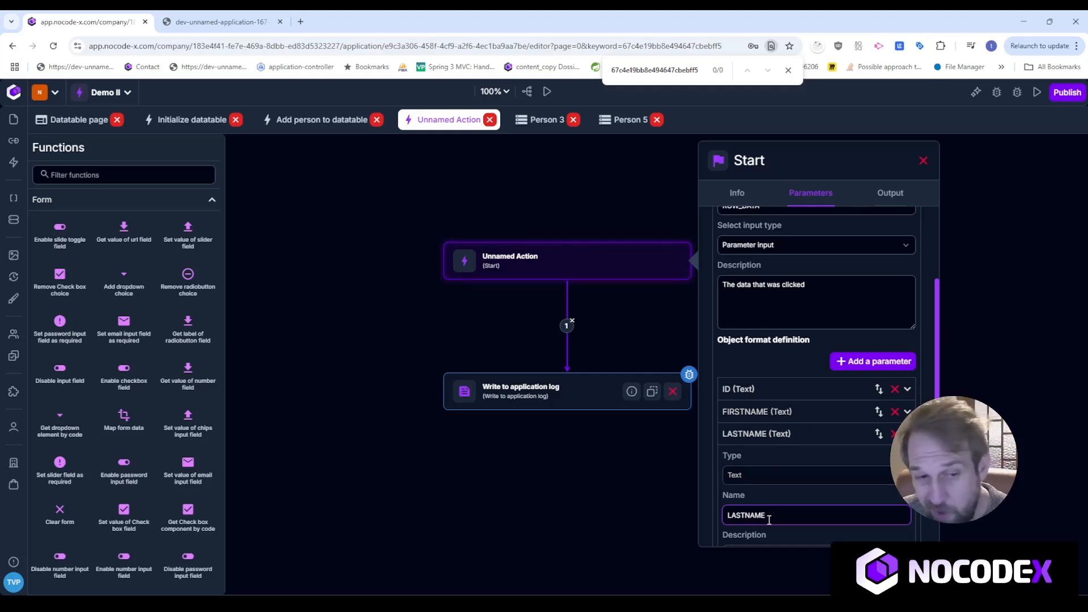
left_click(813, 433)
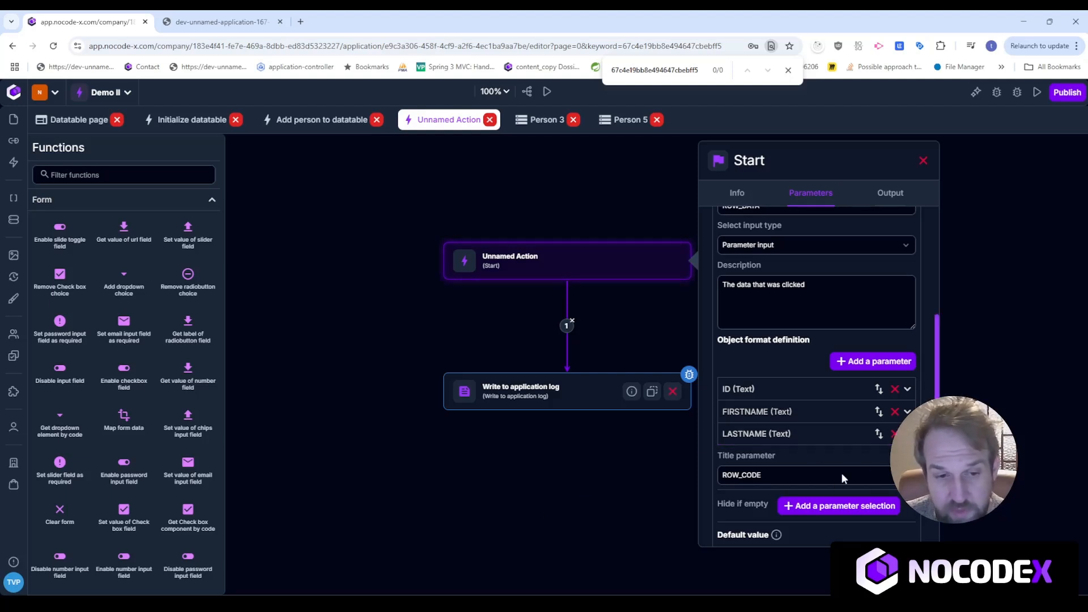
scroll(843, 478, "down", 1)
Set the log step's FIRSTNAME placeholder value to ROW_DATA.FIRSTNAME, then go to the running app.
left_click(578, 391)
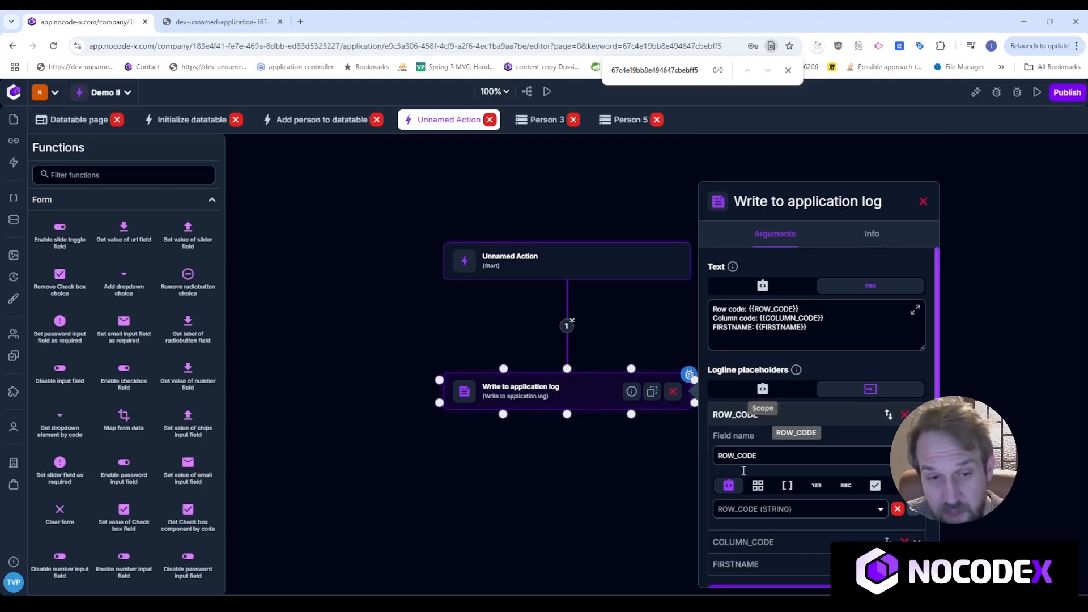
left_click(787, 567)
scroll(802, 539, "down", 2)
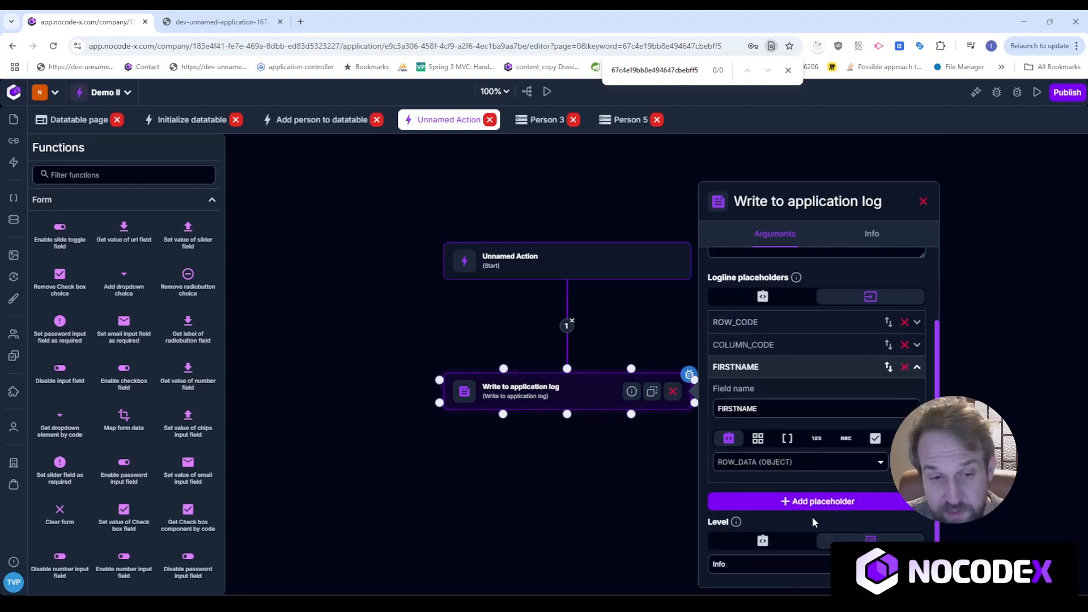
left_click(805, 461)
scroll(806, 441, "down", 1)
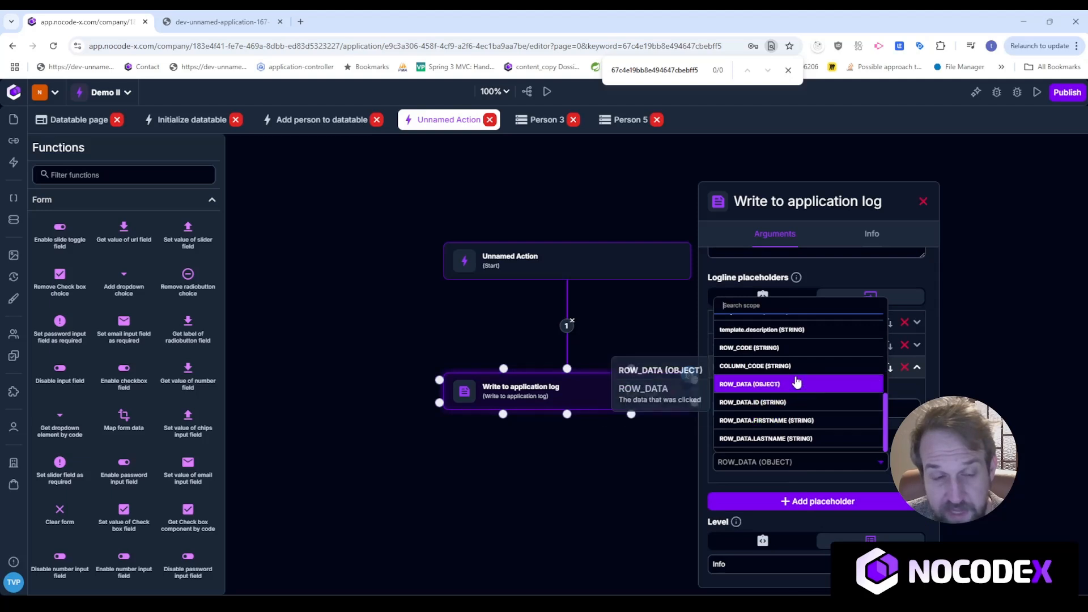
left_click(750, 421)
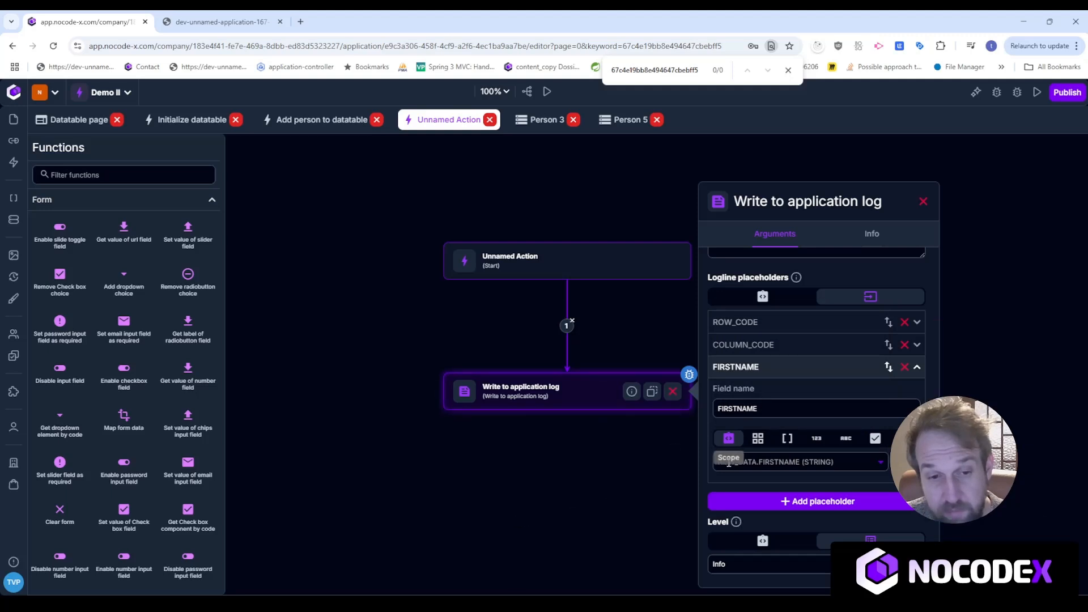
left_click(221, 22)
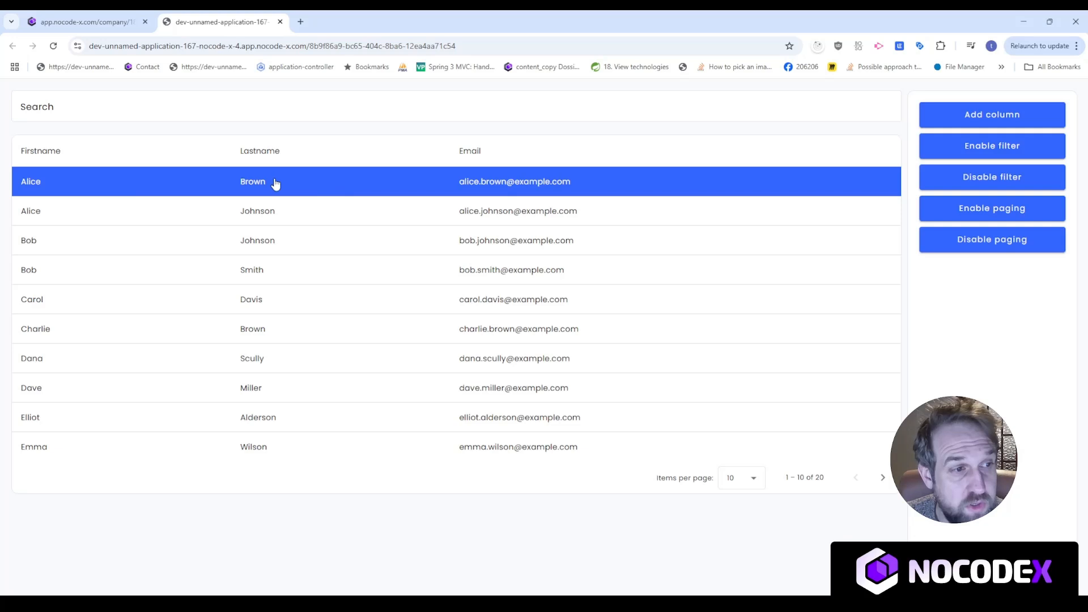
Open the application logs to confirm the new entry reads FIRSTNAME: Alice, then close them.
left_click(108, 21)
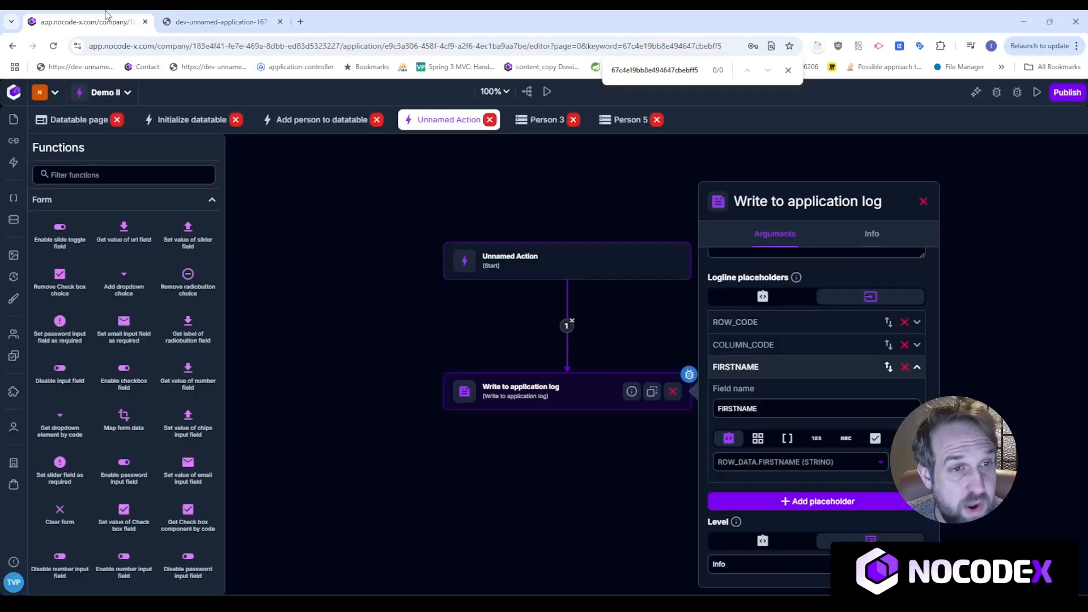
left_click(996, 94)
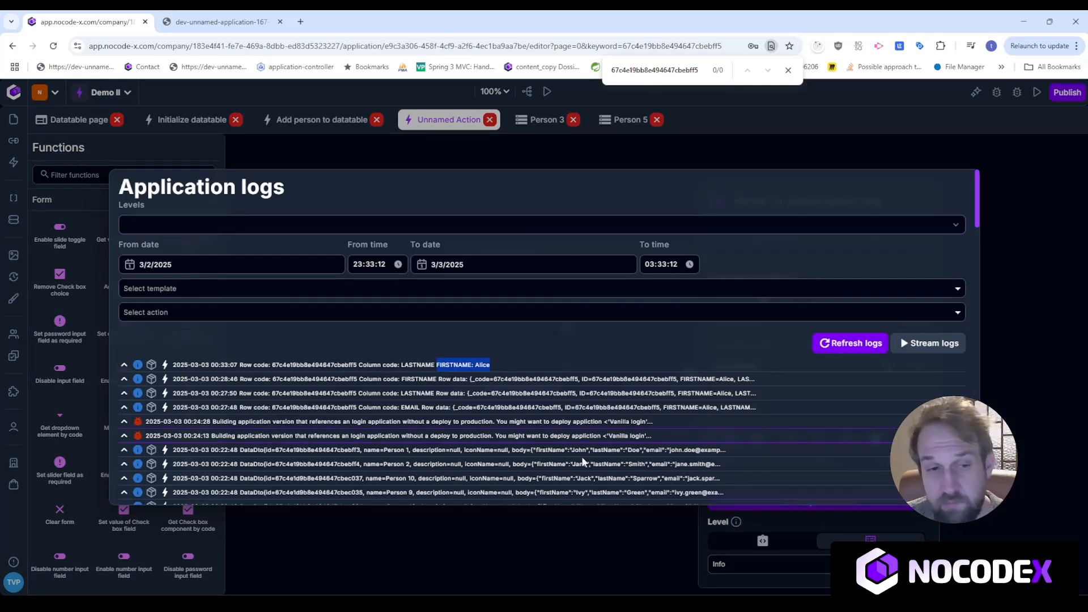
left_click(574, 549)
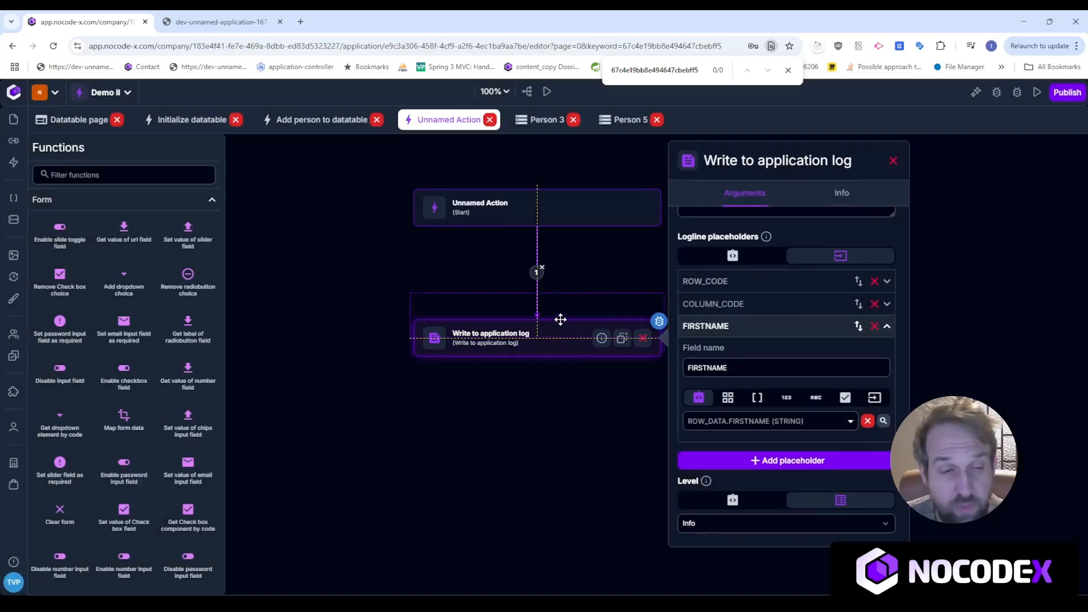
Close the Write to application log settings panel.
left_click_drag(561, 325, 559, 297)
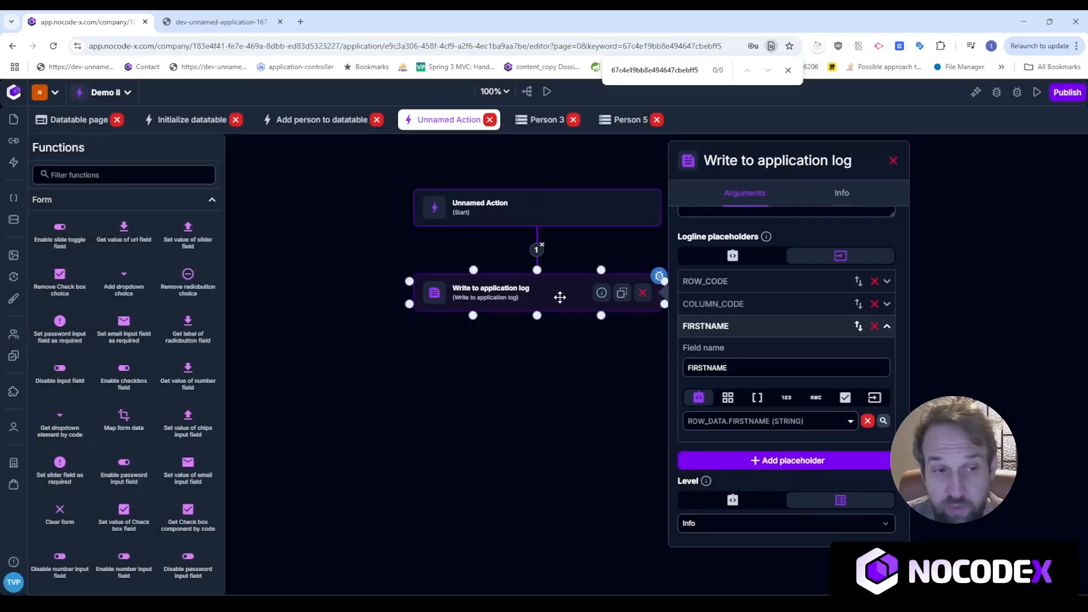
left_click(890, 163)
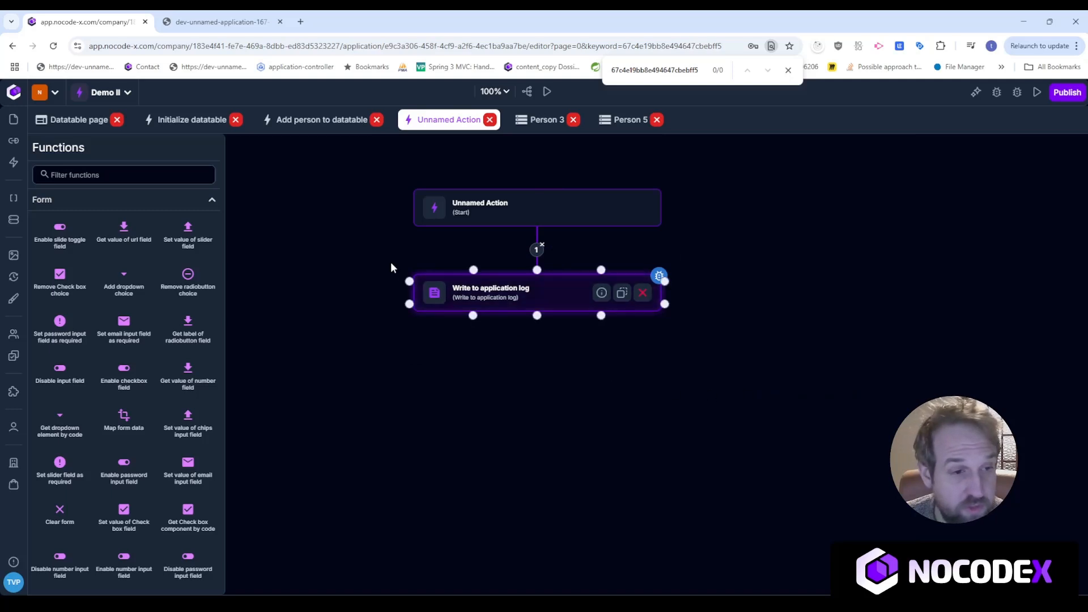
left_click(106, 174)
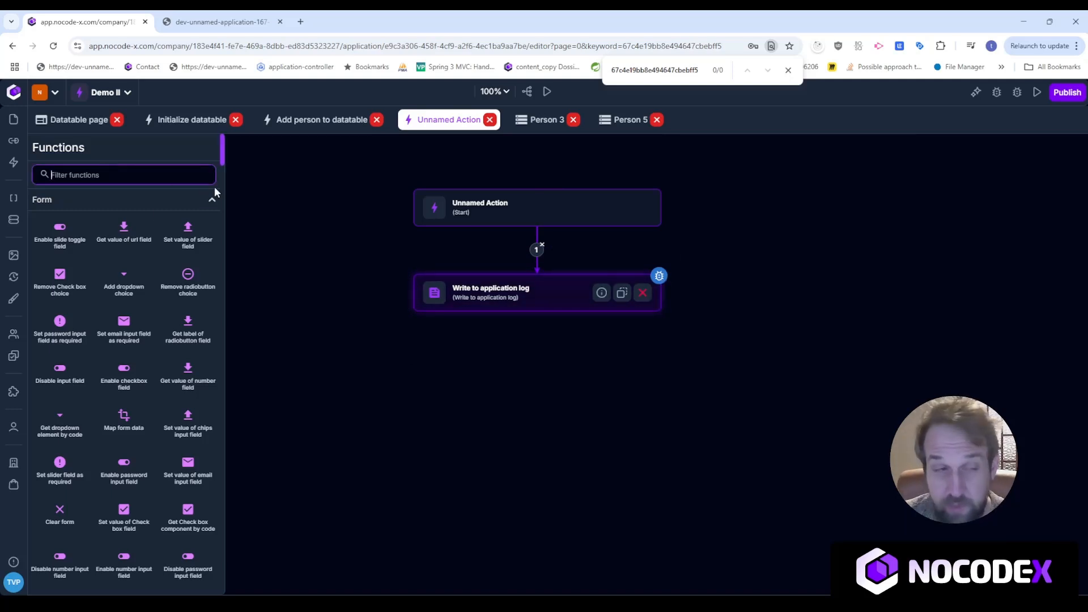
From the Templates list, create a Web page template named 'Person detail'.
left_click(399, 368)
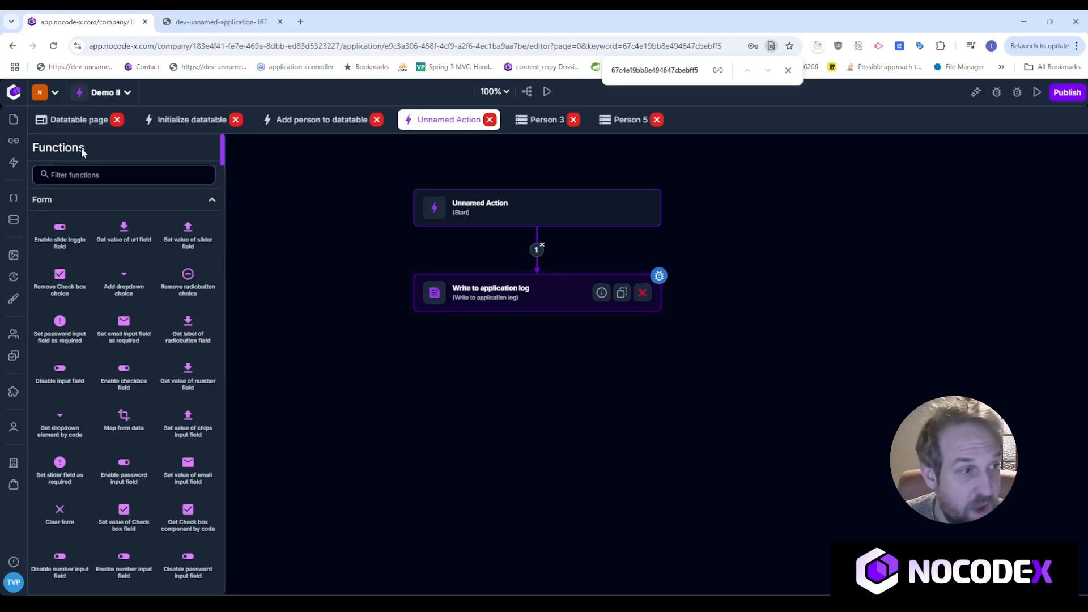
left_click(15, 120)
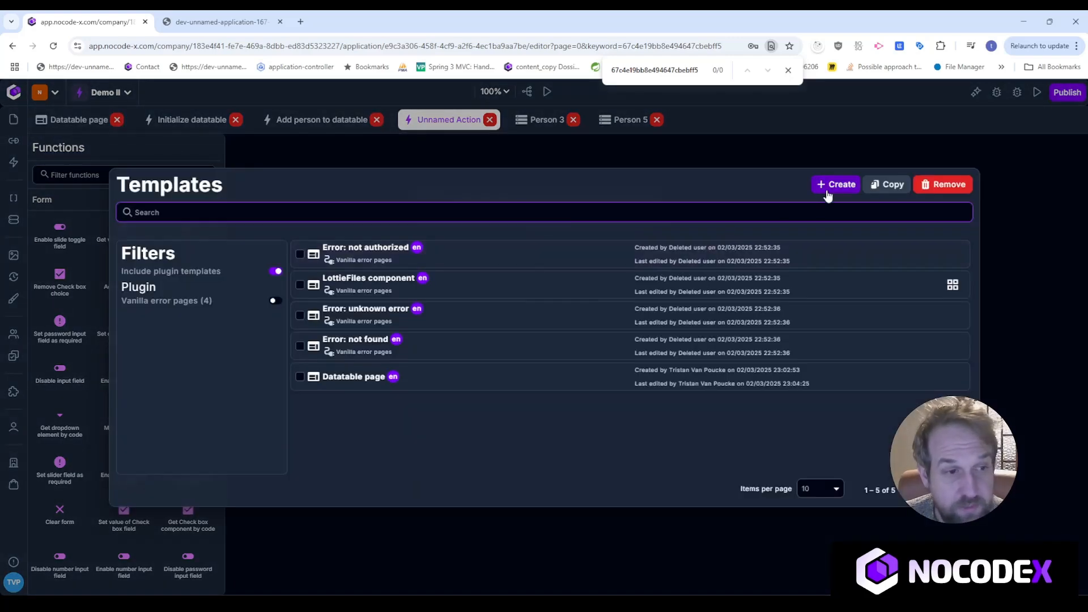
left_click(834, 184)
left_click_drag(504, 359, 375, 359)
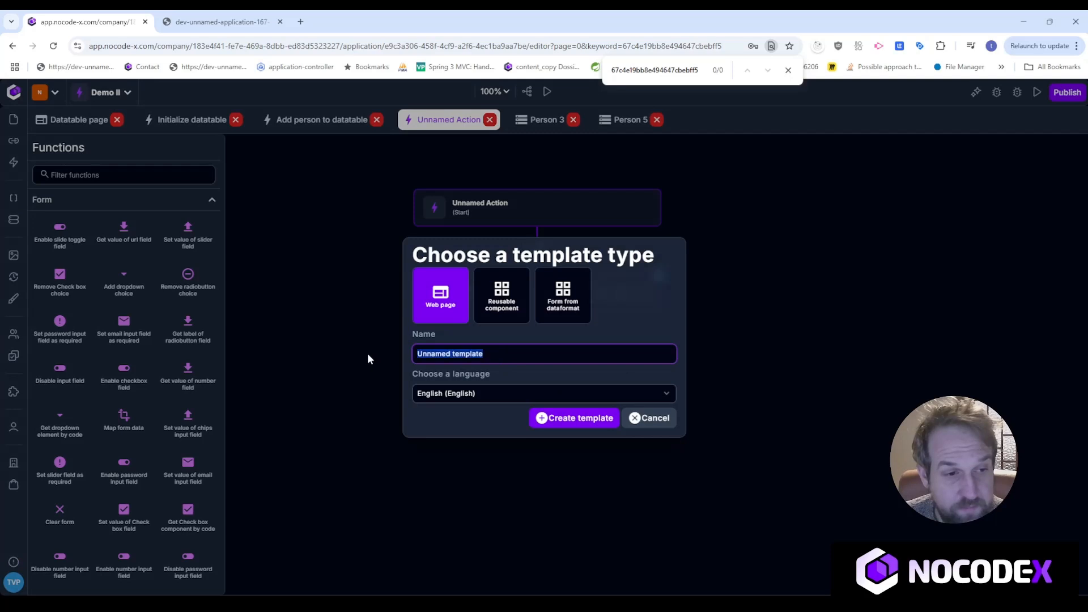
type("Person")
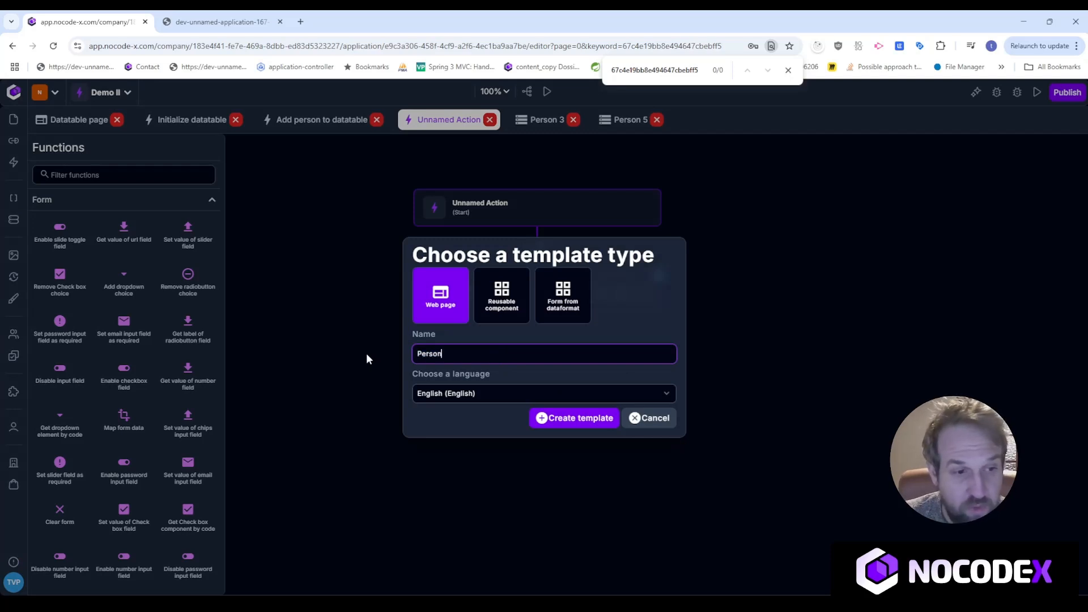
type(" detail")
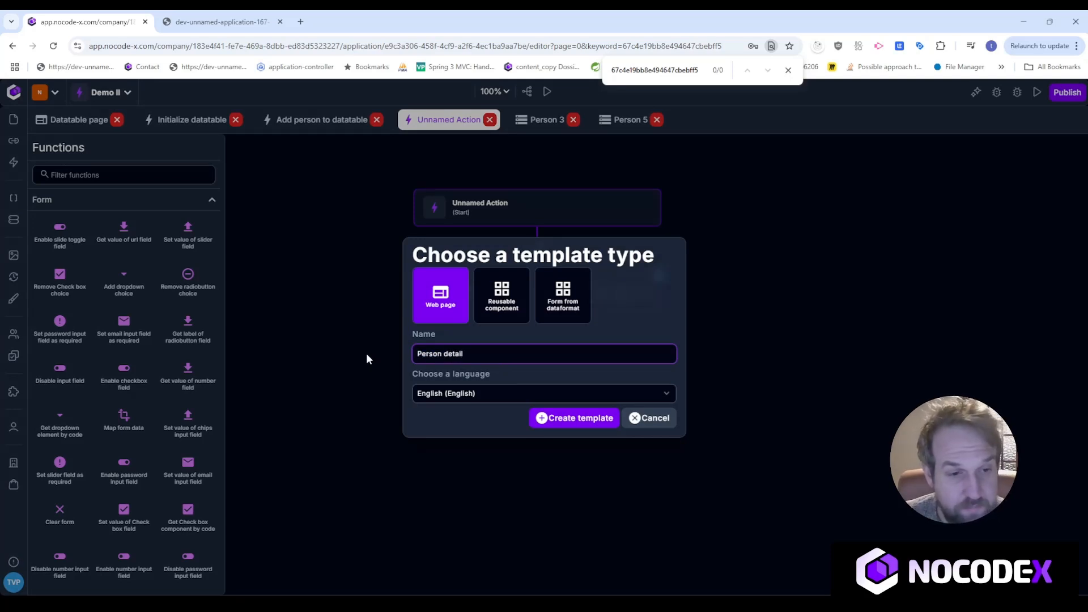
left_click(573, 418)
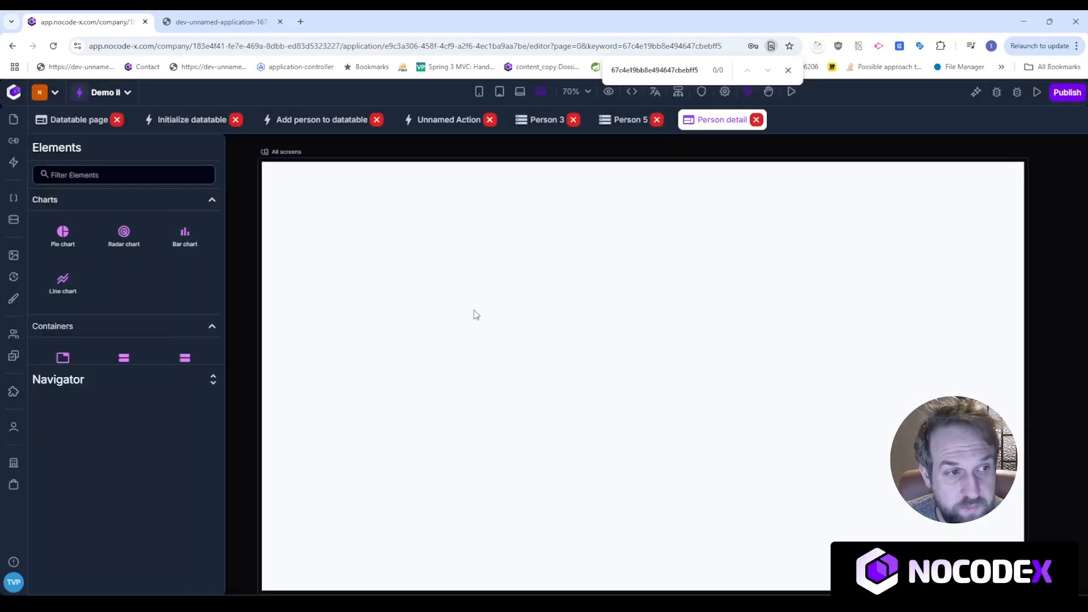
Add a vertical list to the page, then delete it again.
left_click(90, 181)
type("vert")
left_click_drag(63, 238, 335, 273)
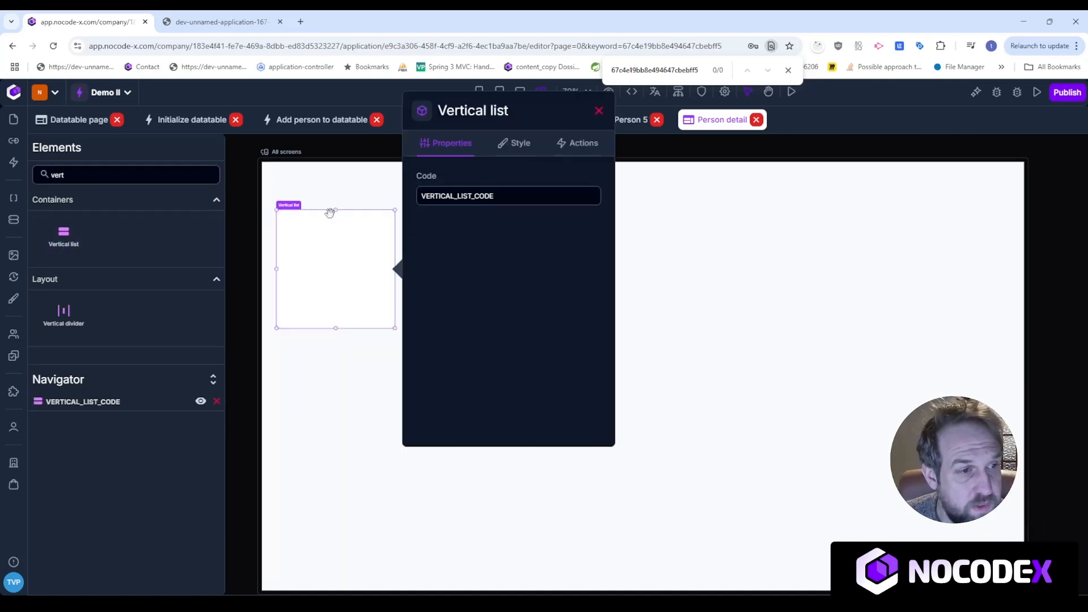
right_click(328, 242)
left_click(358, 304)
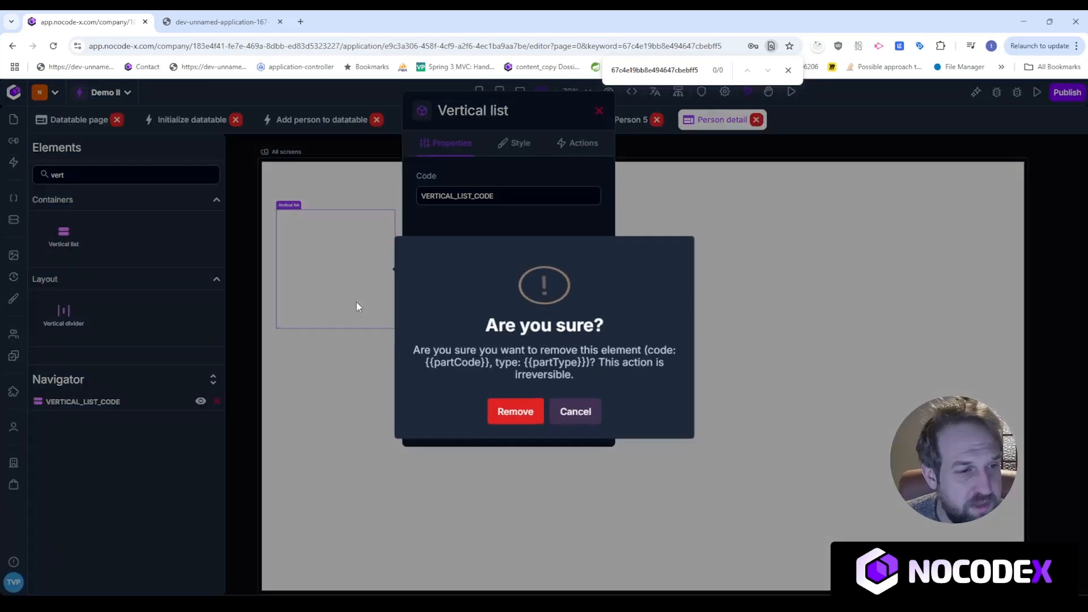
left_click(515, 410)
left_click(558, 399)
Place a horizontal list on the page and set its width to 100%.
double_click(44, 174)
type("hori")
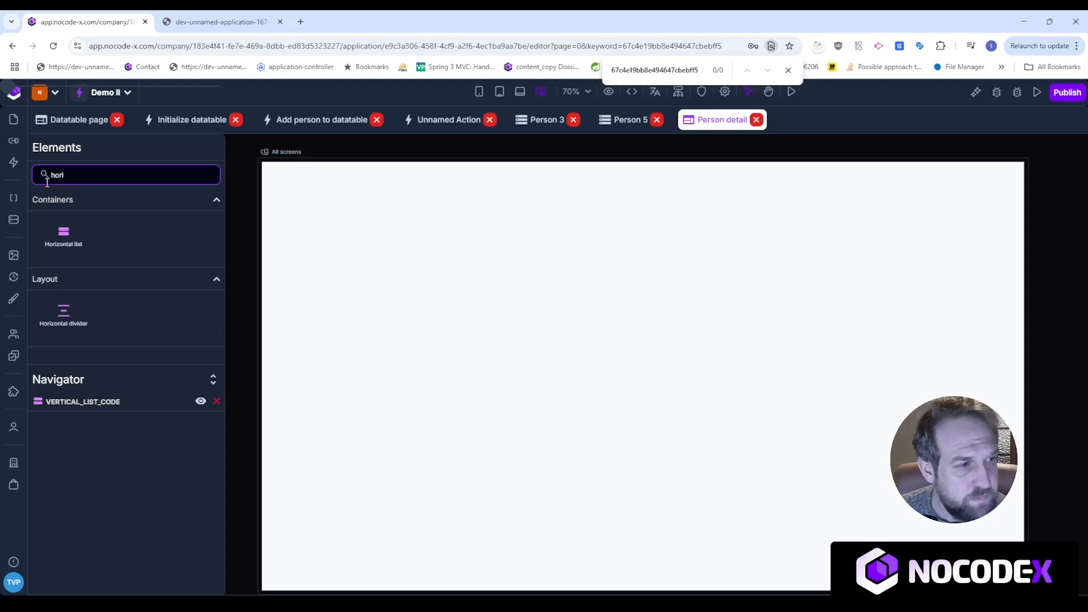
left_click_drag(64, 233, 419, 265)
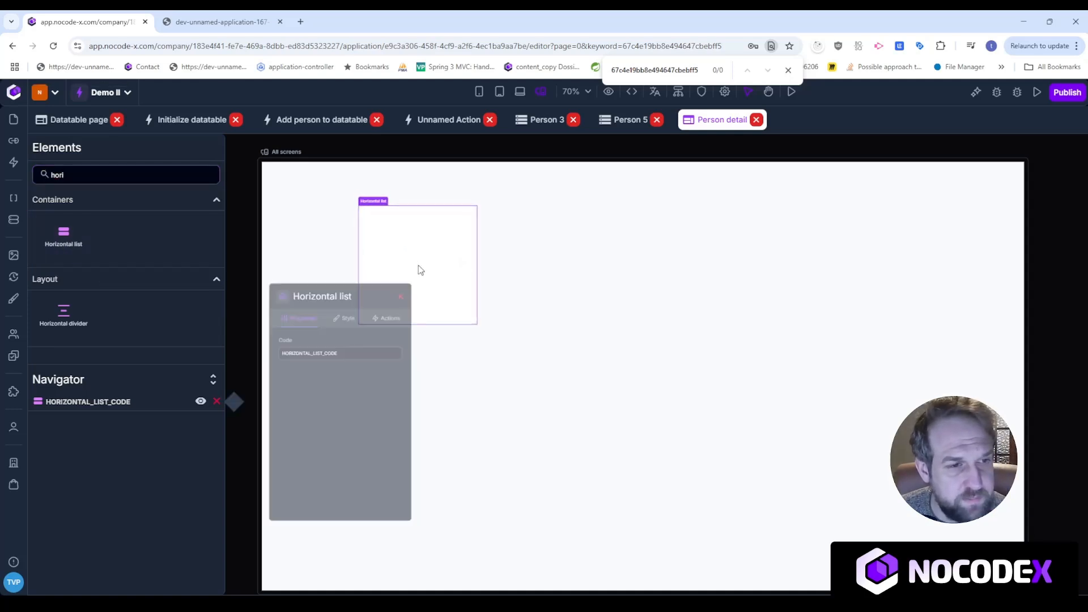
left_click(457, 231)
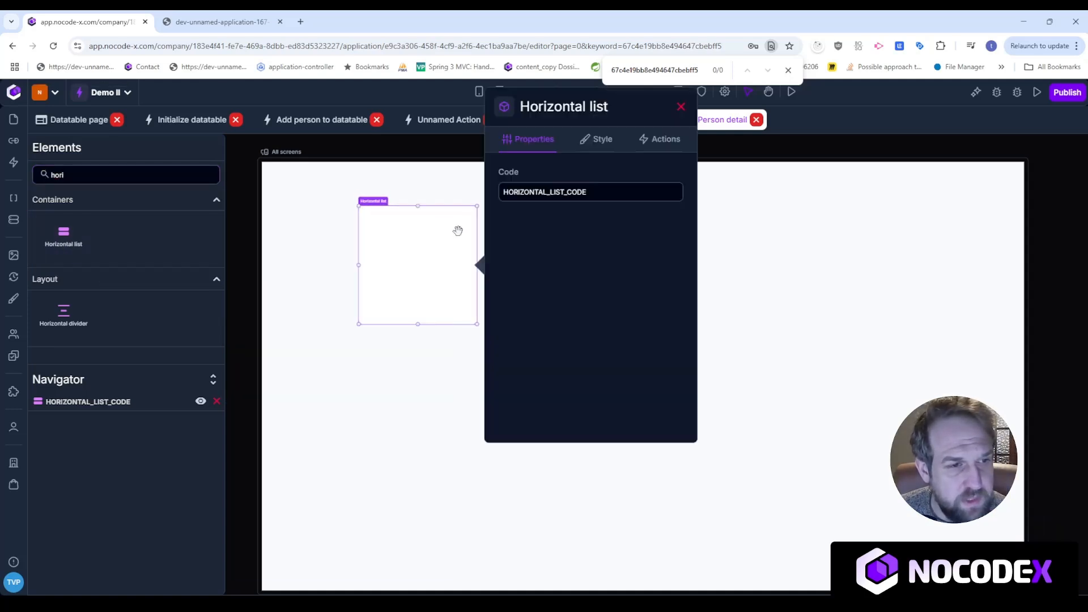
left_click(615, 140)
scroll(635, 312, "down", 3)
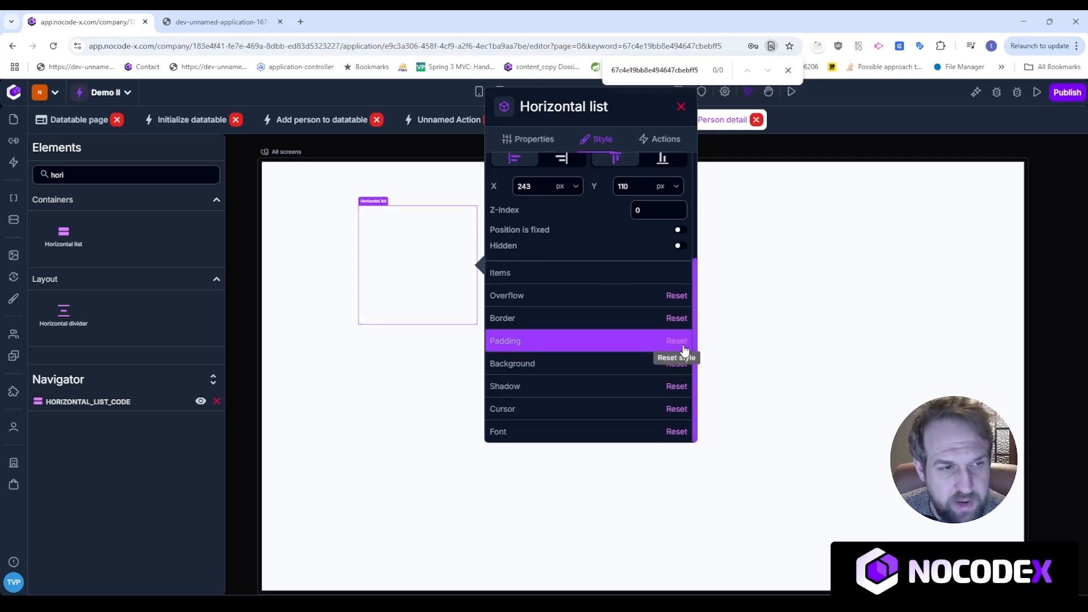
scroll(597, 264, "up", 3)
left_click_drag(546, 203, 518, 205)
type("100")
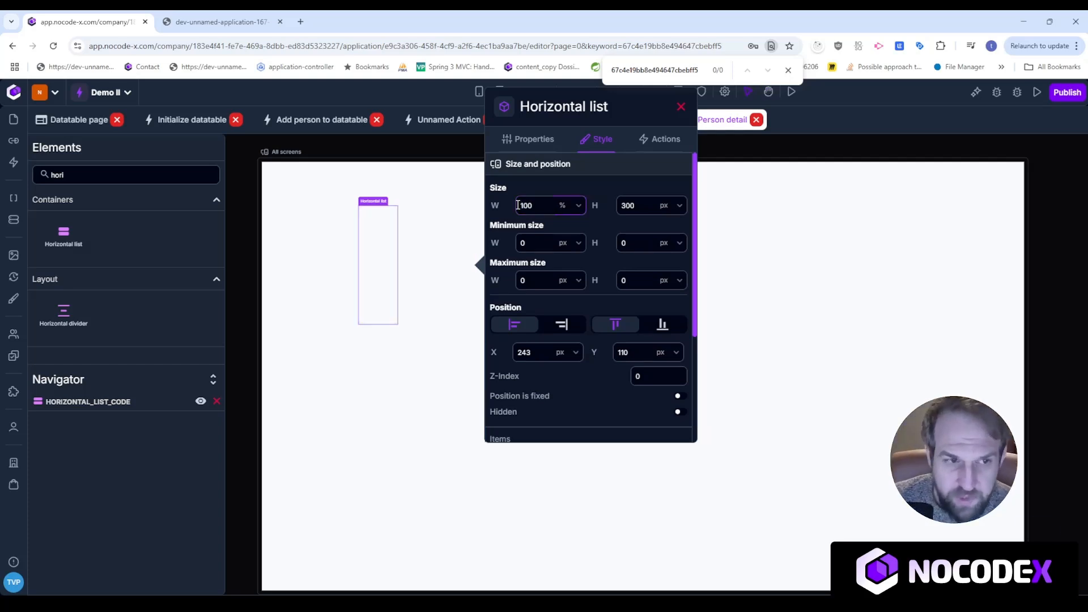
key("Return")
Position the horizontal list at X 0, Y 0 with 100% height.
left_click_drag(197, 352, 139, 352)
type("0")
key("Tab")
type("0")
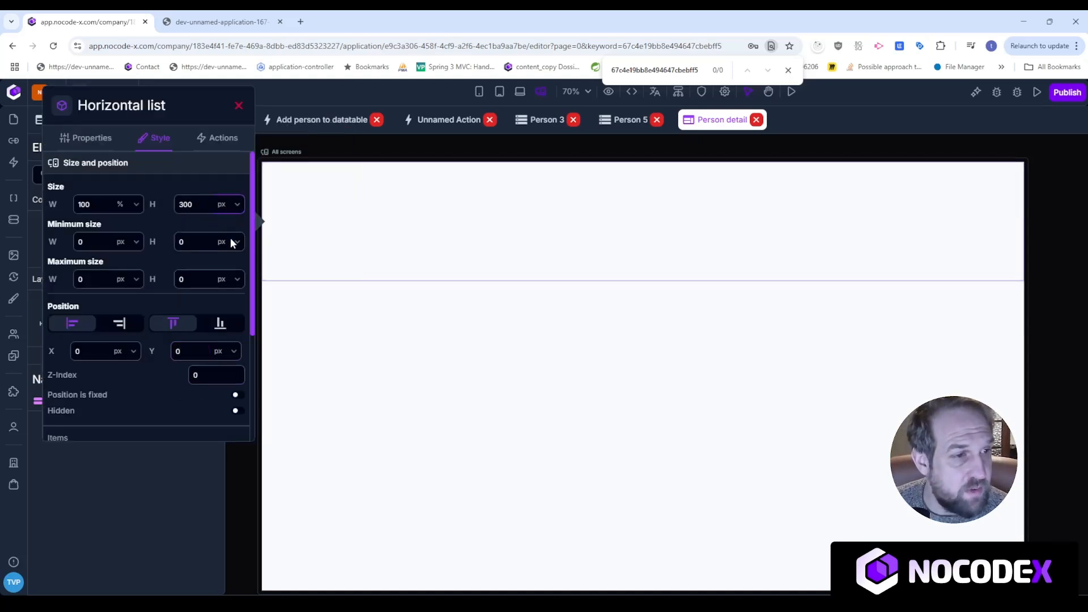
left_click(229, 270)
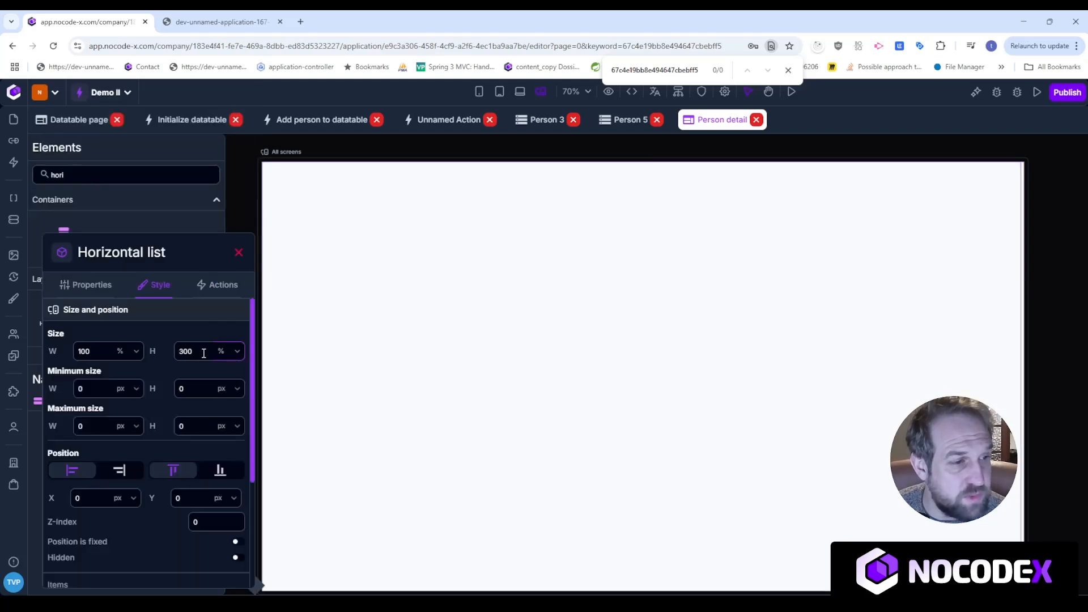
type("100")
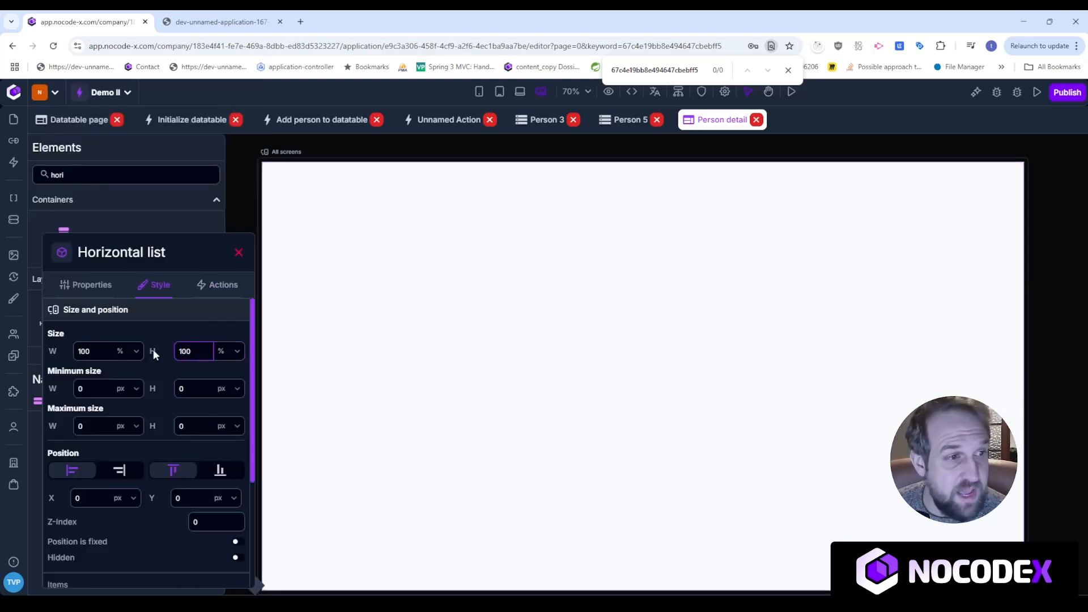
left_click(240, 198)
left_click_drag(127, 176, 6, 184)
Place a vertical list inside the horizontal list and give the horizontal list 20px padding.
type("ver")
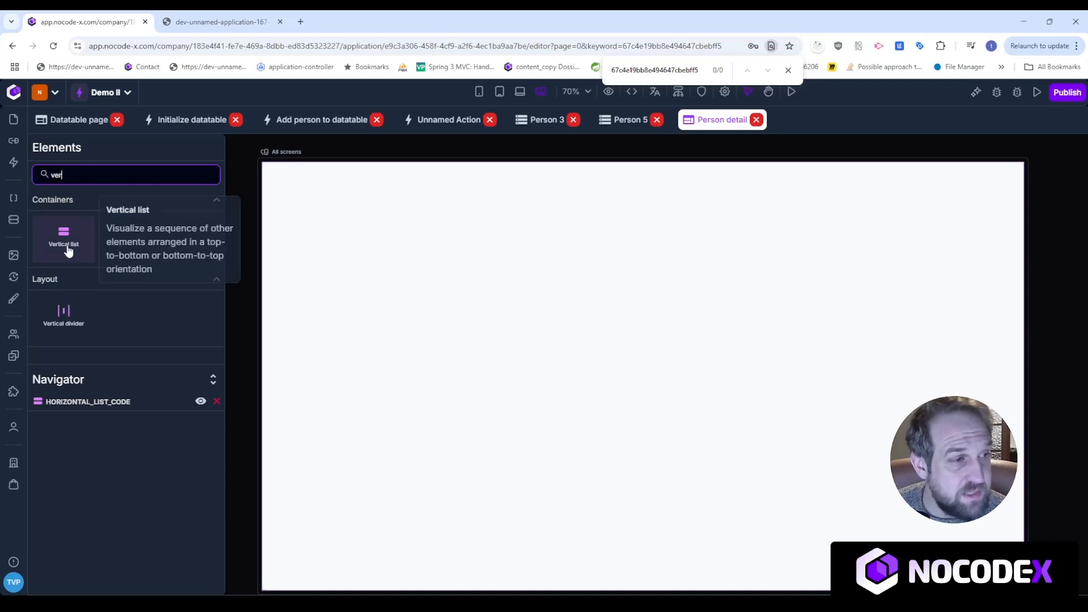
left_click_drag(68, 250, 376, 287)
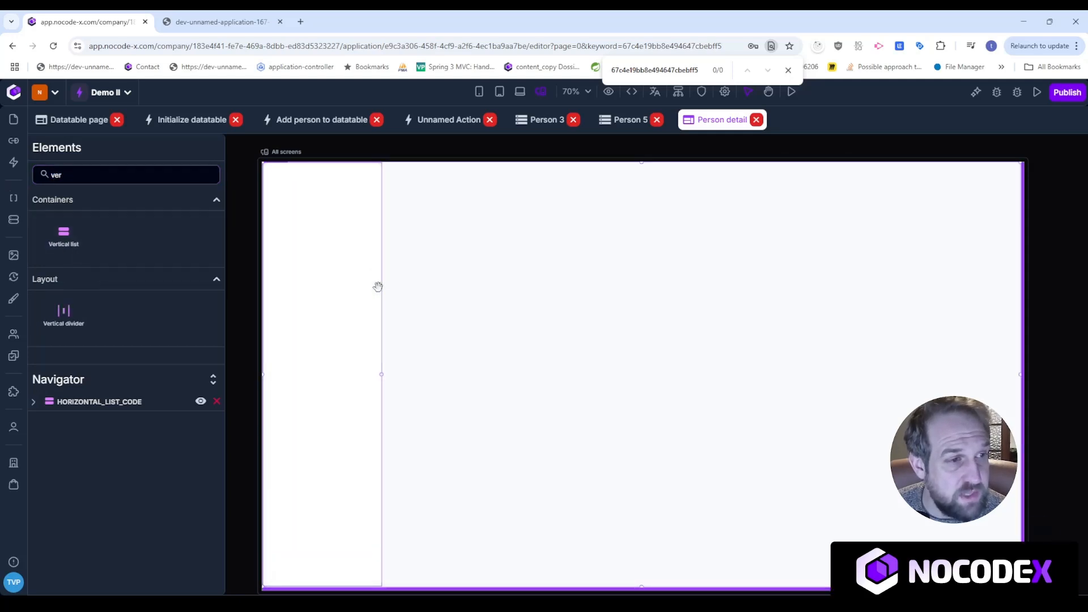
left_click(465, 271)
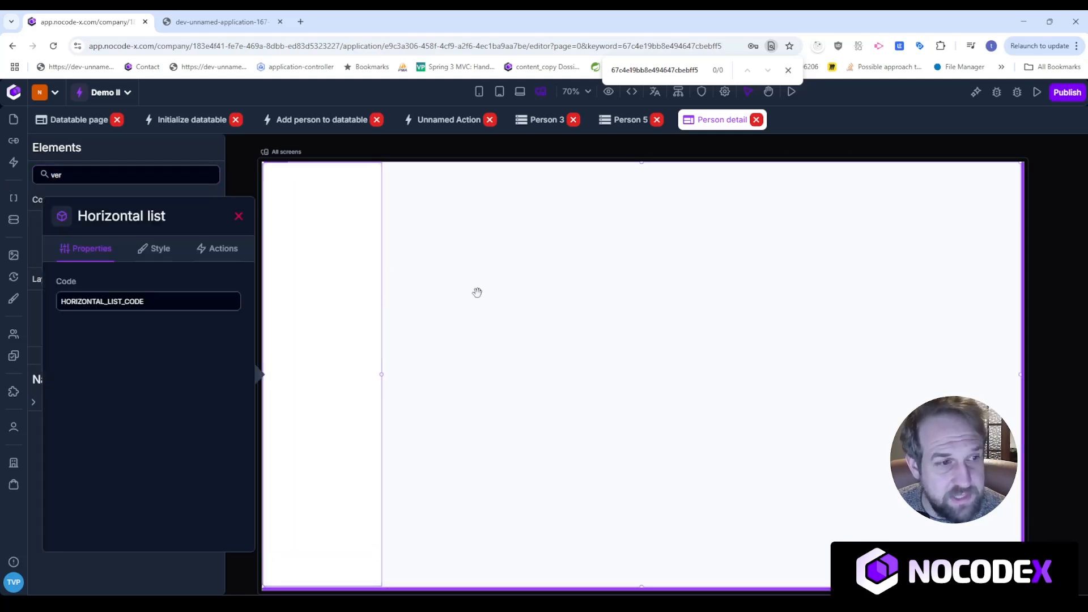
left_click(161, 250)
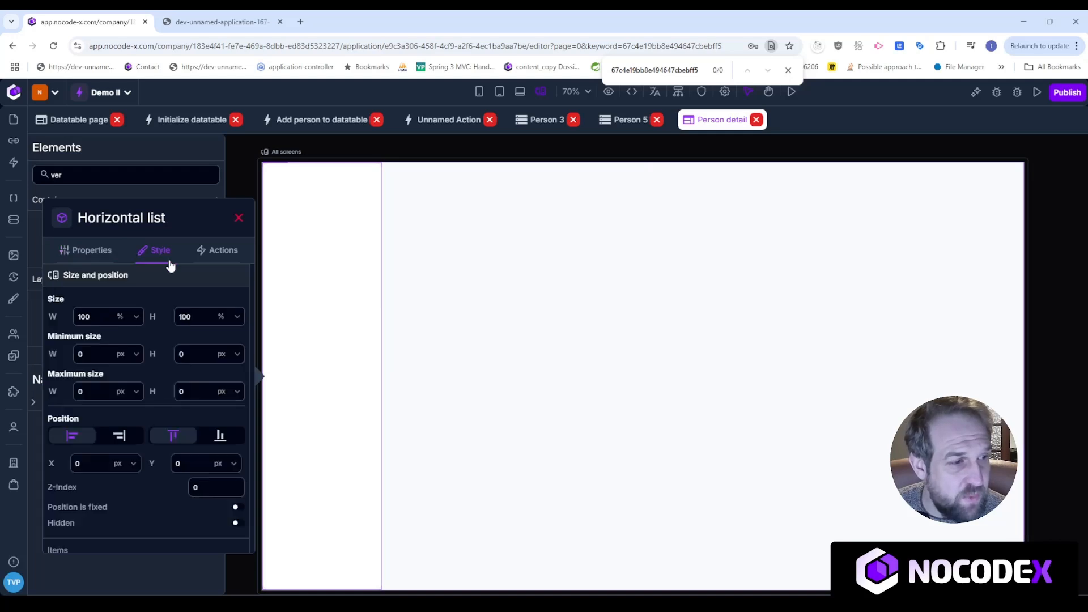
left_click(238, 218)
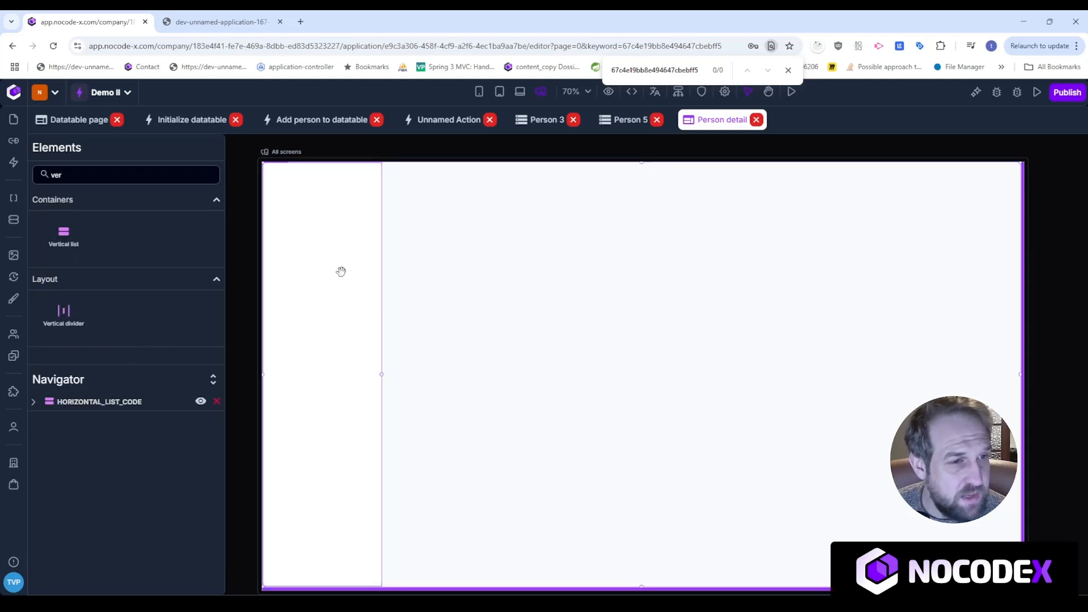
left_click(544, 253)
left_click(160, 250)
scroll(170, 397, "down", 3)
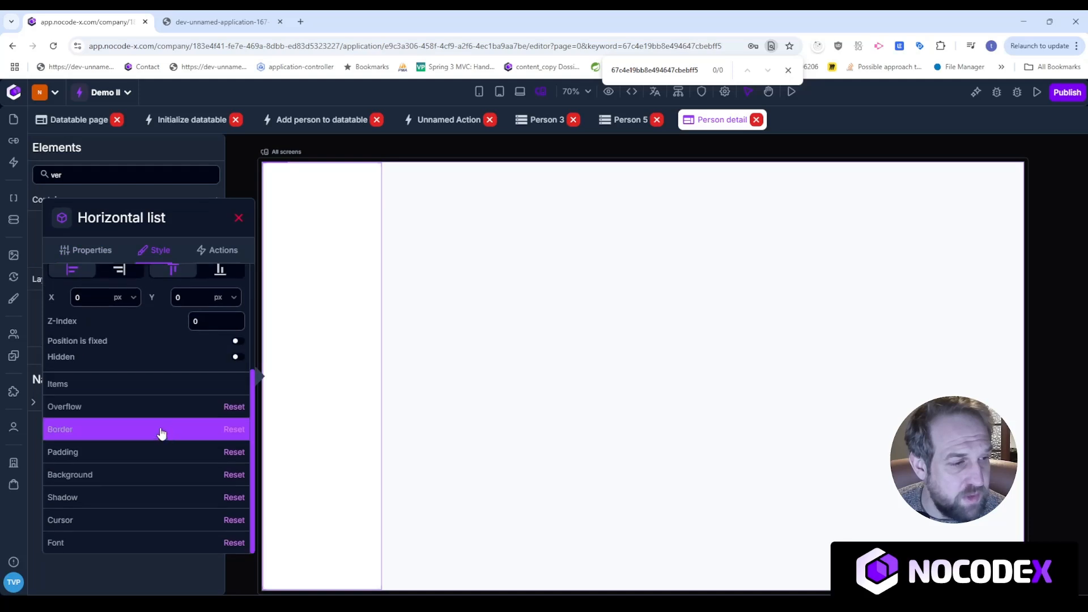
left_click(156, 450)
left_click(211, 434)
type("20")
left_click(253, 172)
Set the vertical list's grow value to 1.
left_click(338, 243)
left_click(503, 252)
left_click(445, 340)
type("1")
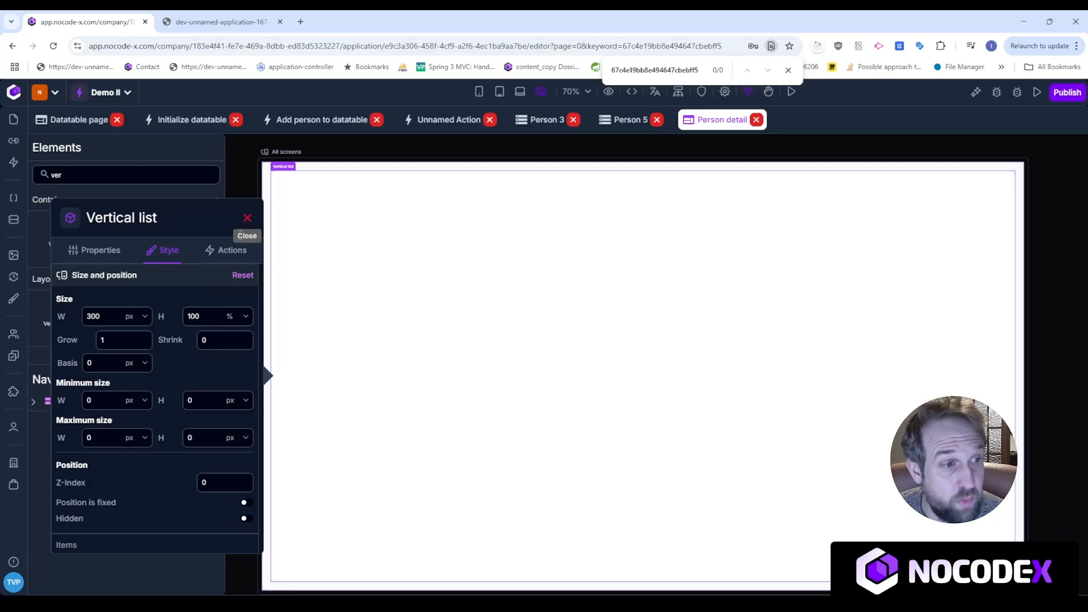
left_click(247, 219)
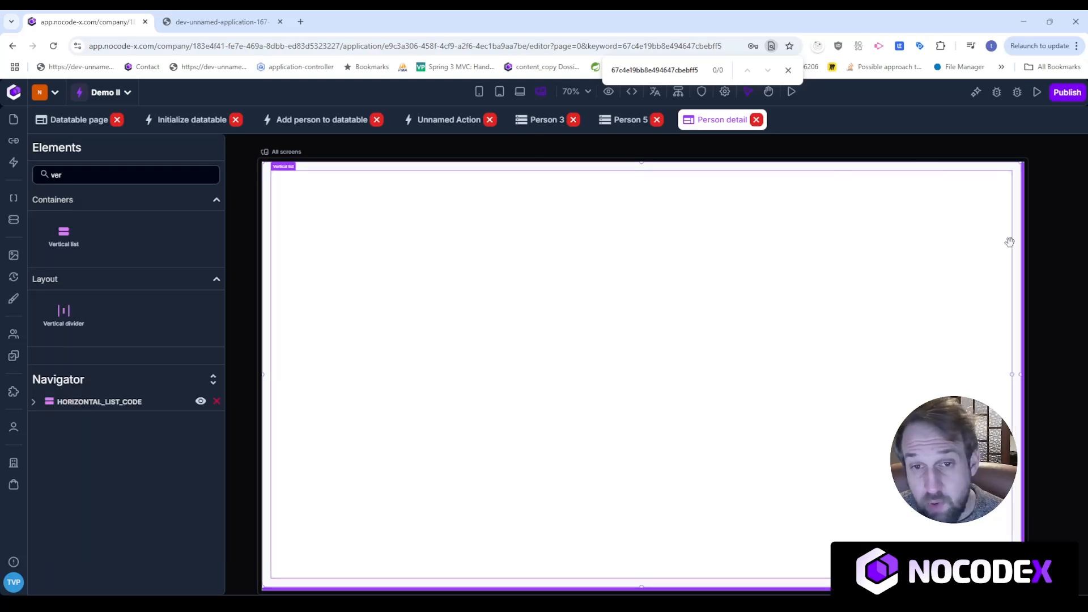
Add a Title element to the vertical list and begin replacing 'My Title' with name placeholders.
double_click(47, 174)
type("tit")
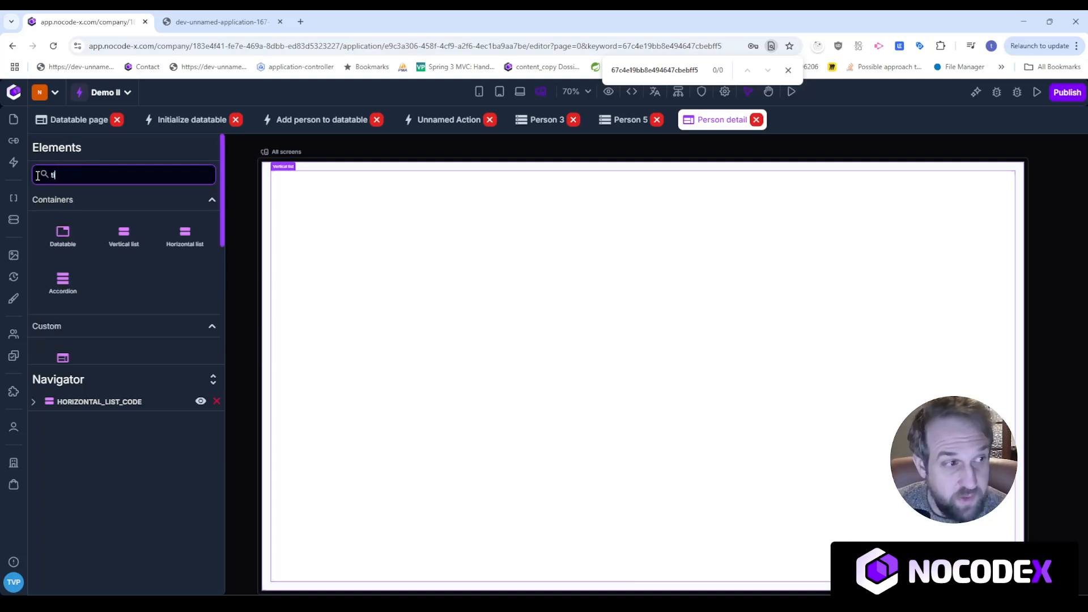
left_click_drag(78, 262, 338, 229)
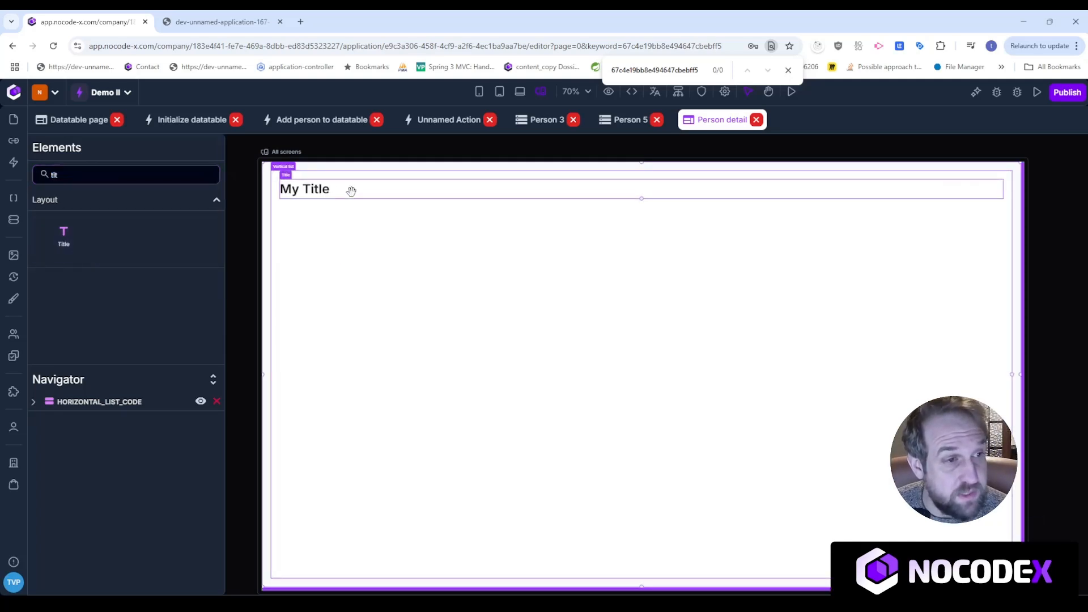
left_click(350, 189)
left_click_drag(113, 232, 59, 230)
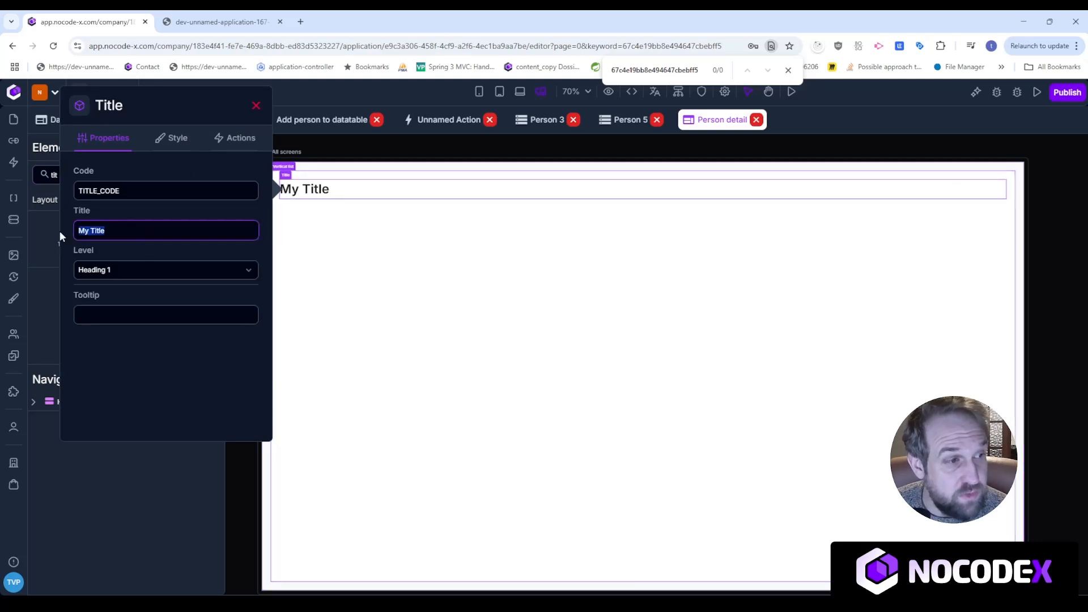
type("{{")
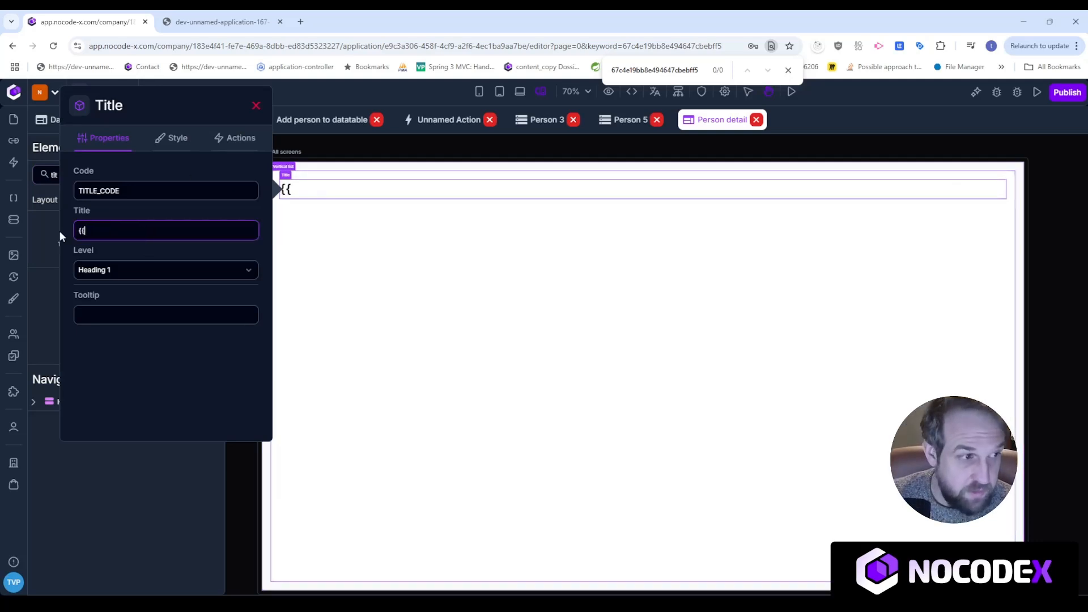
type("FIRSTNAME")
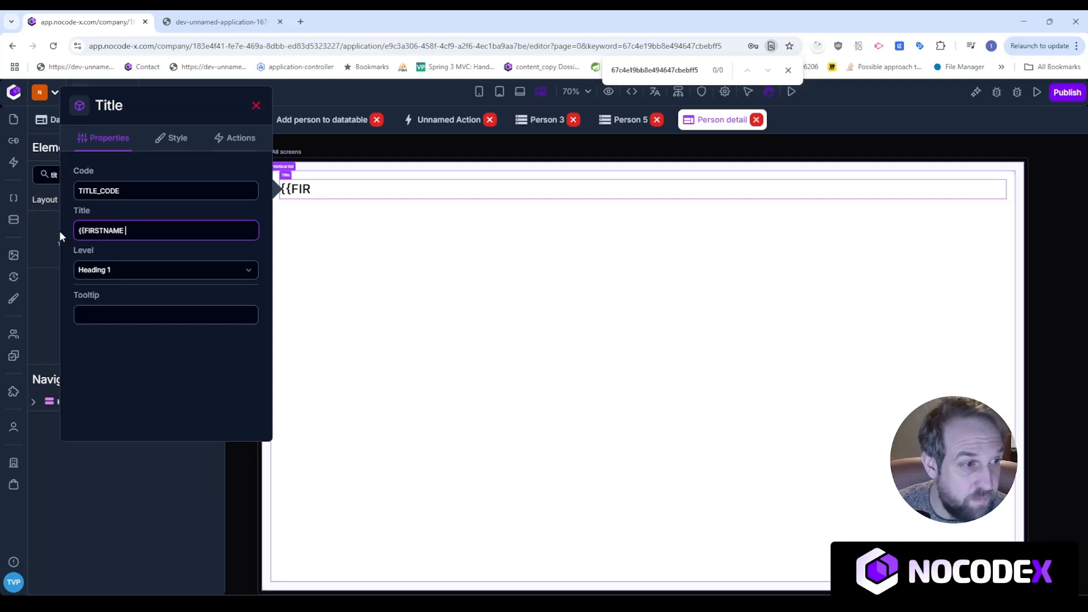
type("}}")
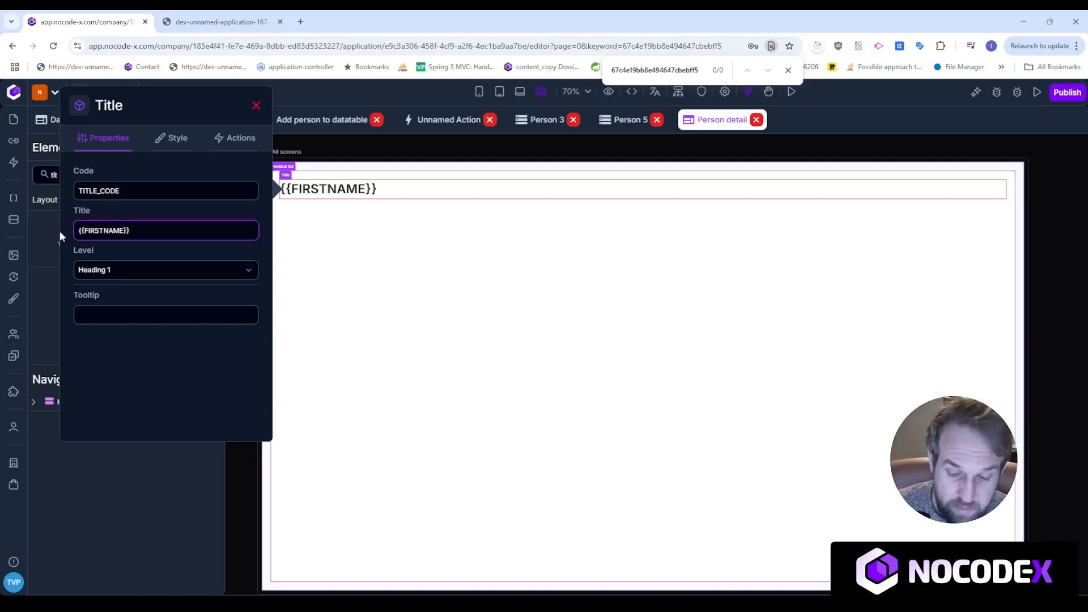
type(" {{LASTNAME}}")
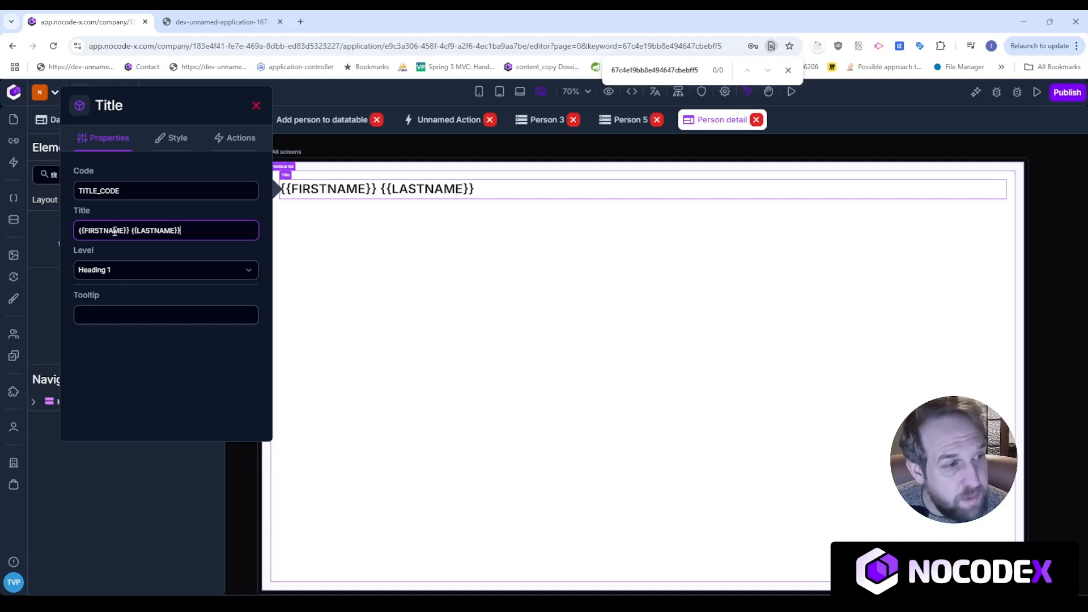
Correct the second placeholder to {{PERSON.payload.LASTNAME}}.
type("D")
key("BackSpace")
type("PA")
key("BackSpace")
type("ERSION")
key("BackSpace")
key("BackSpace")
key("BackSpace")
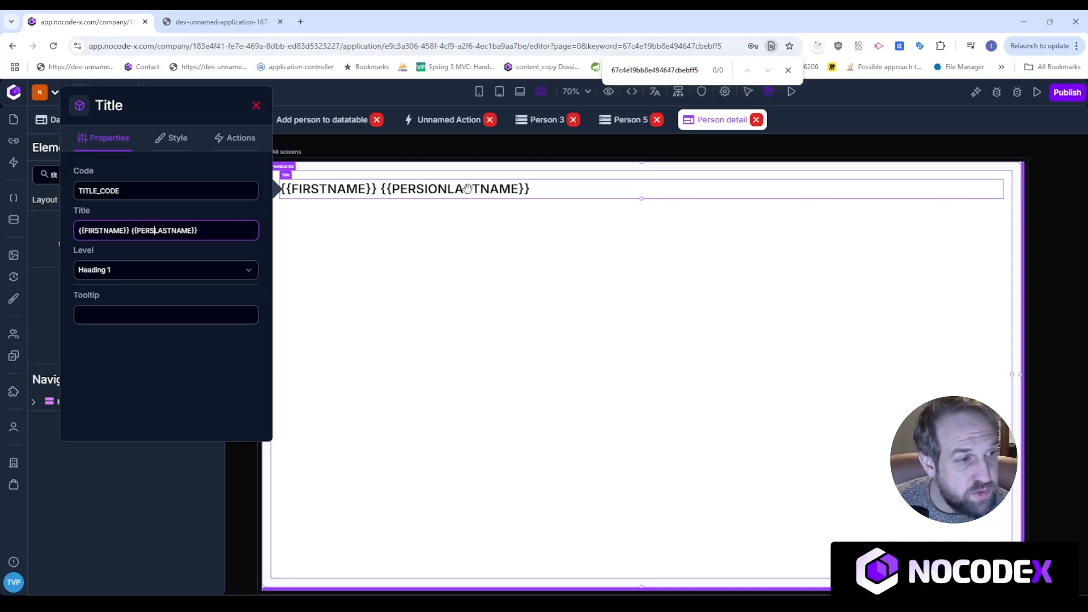
type("on")
key("BackSpace")
key("BackSpace")
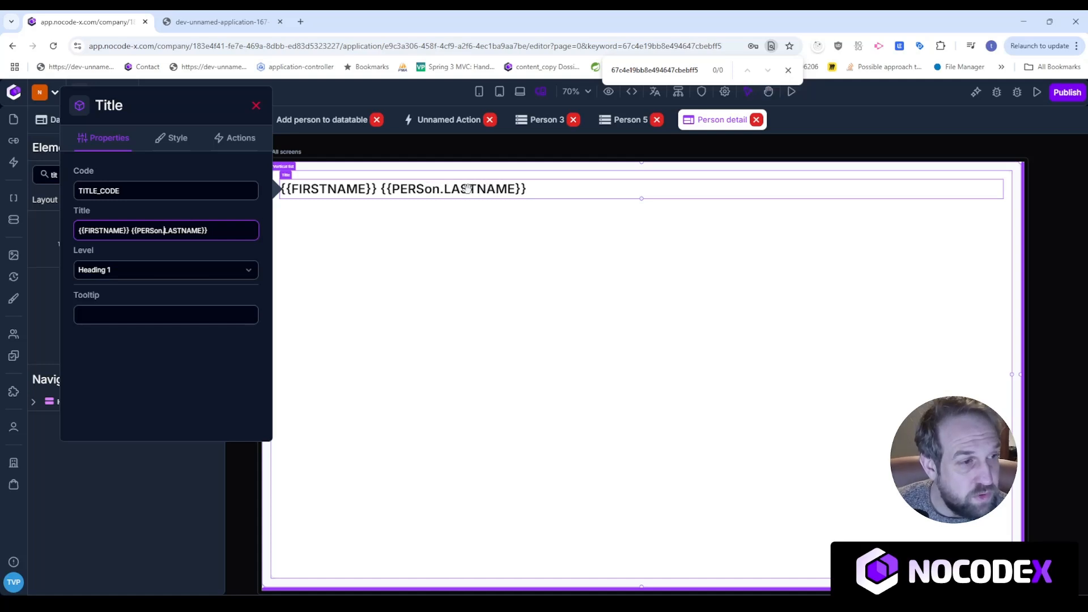
type("ON.")
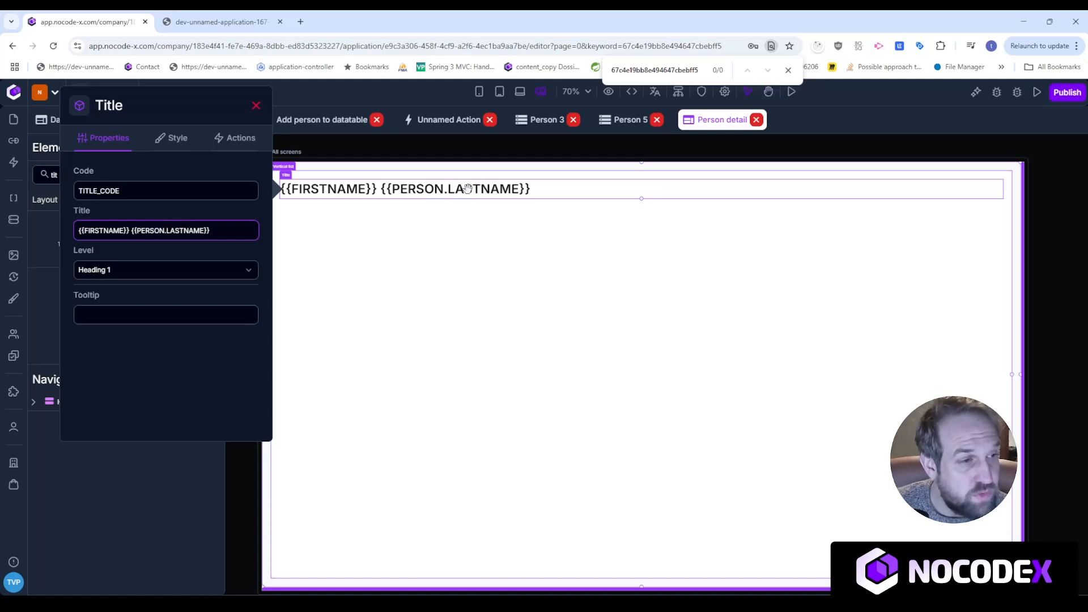
type("payload.")
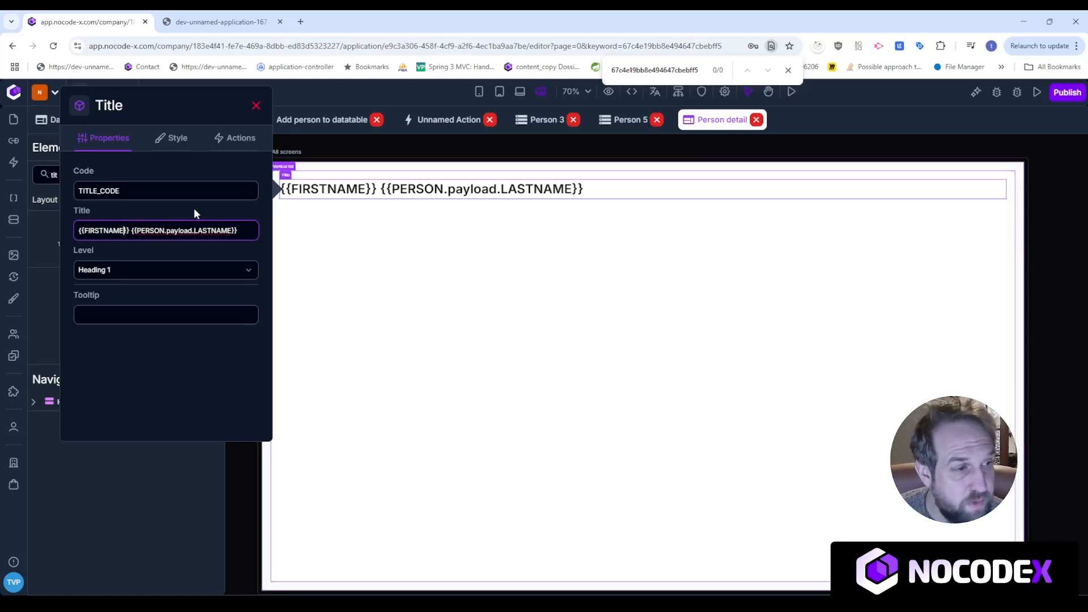
Change the first placeholder to {{PERSON.payload.FIRSTNAME}} and close the title settings.
key("BackSpace")
key("BackSpace")
key("BackSpace")
key("BackSpace")
key("BackSpace")
key("BackSpace")
key("BackSpace")
key("BackSpace")
key("BackSpace")
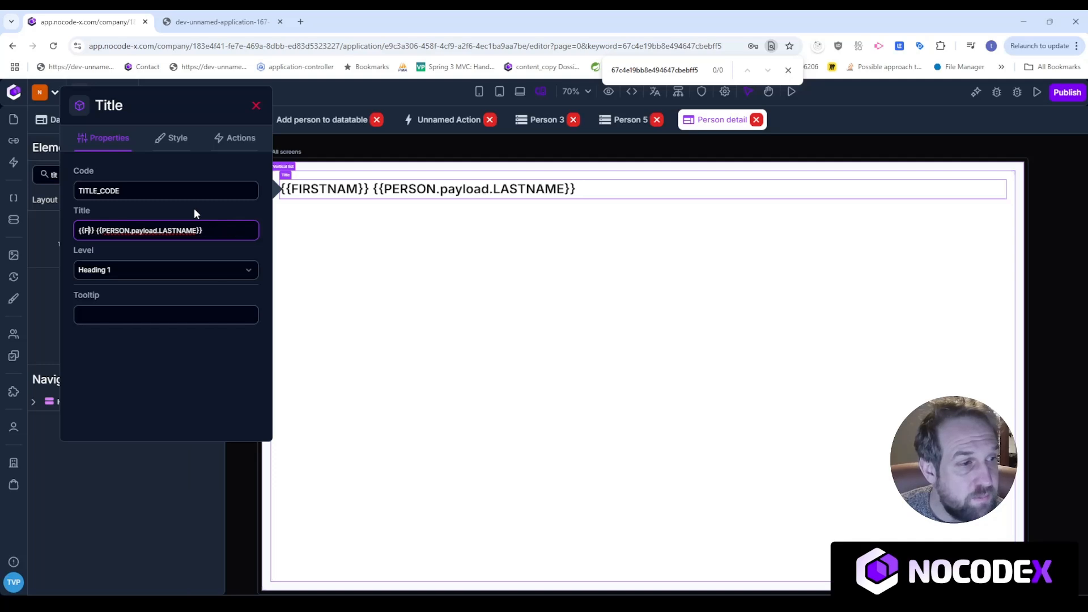
type("PERSON.pay")
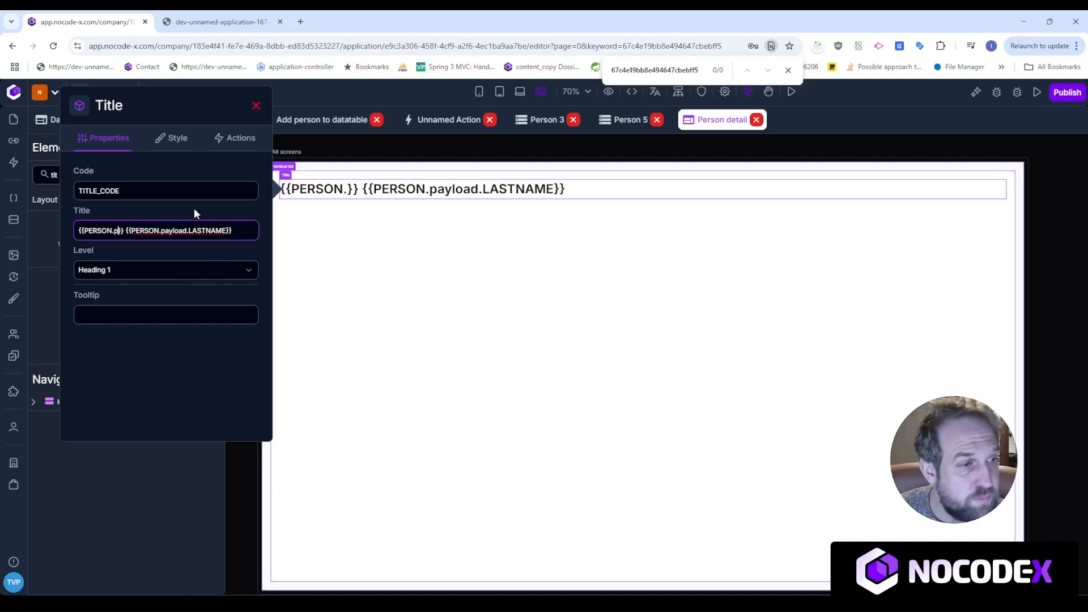
type("load.FIRNT")
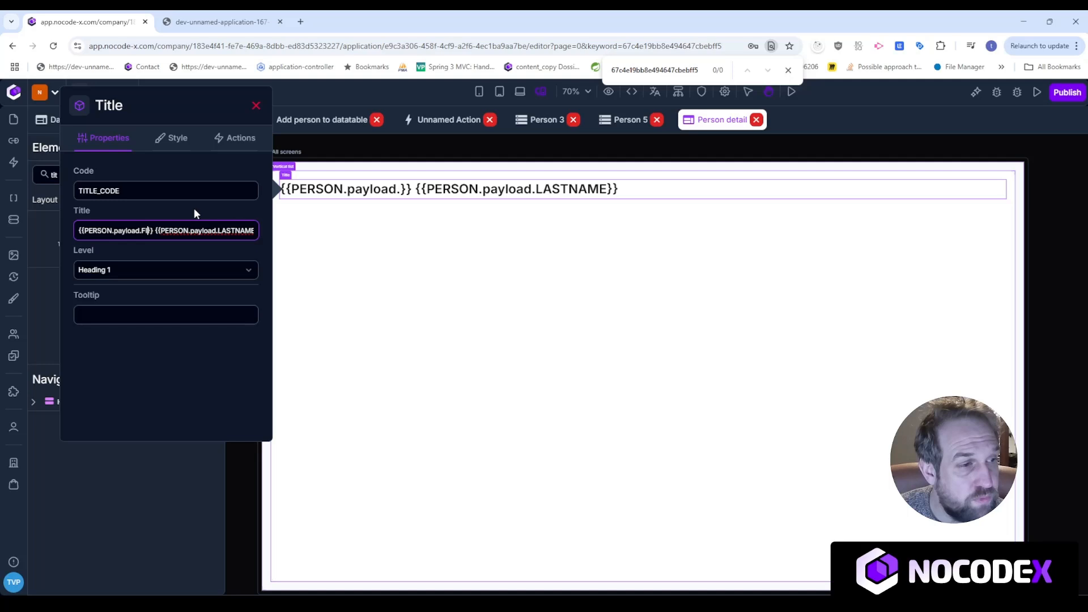
key("BackSpace")
key("BackSpace")
type("STNA")
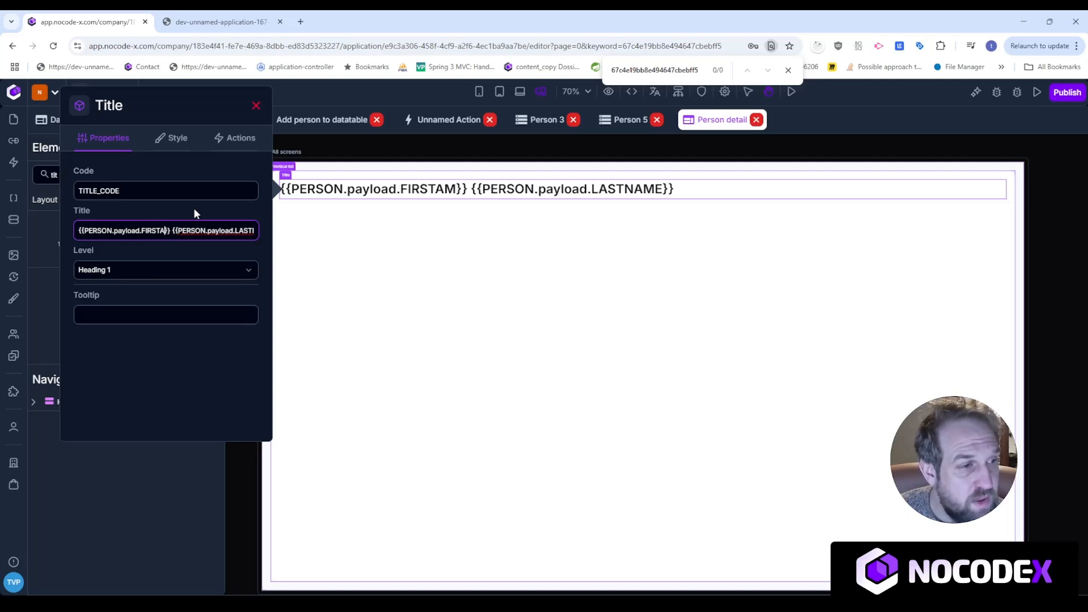
type("ME")
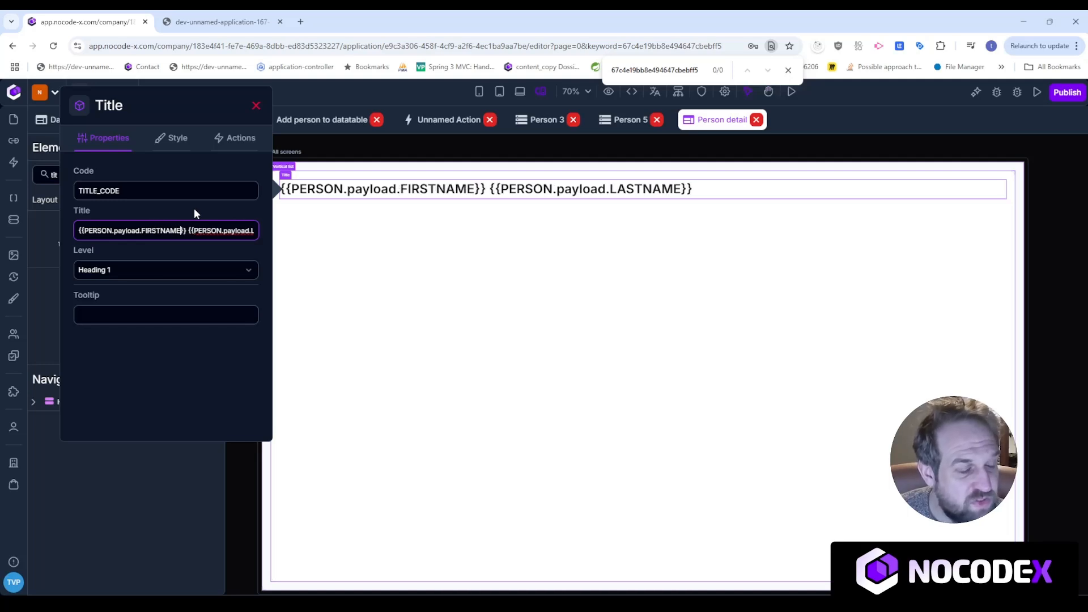
left_click(471, 145)
left_click(459, 173)
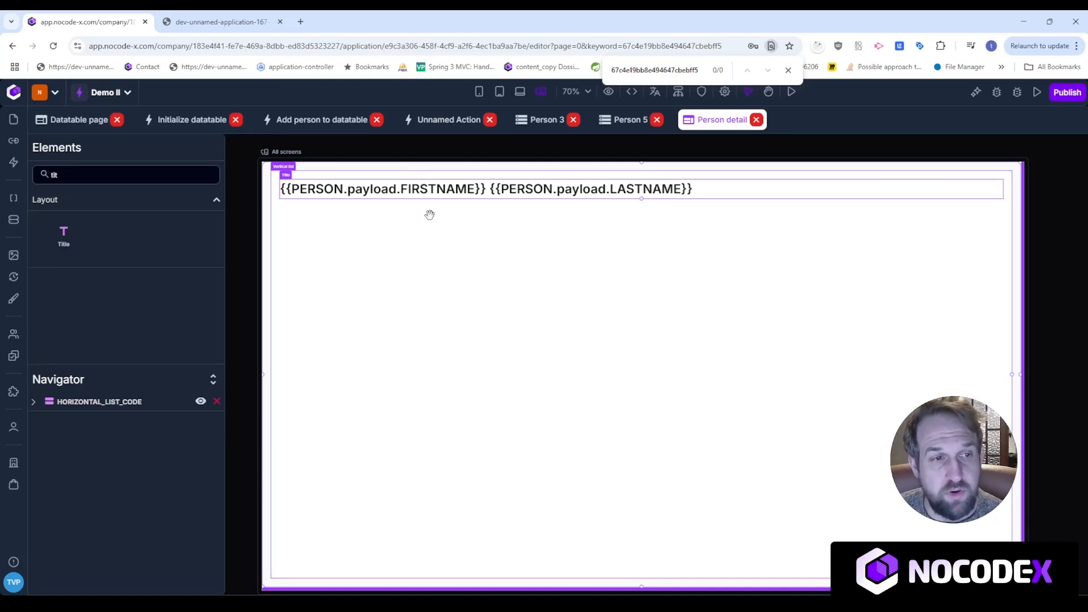
Turn off required authentication for the Person detail page.
left_click(633, 159)
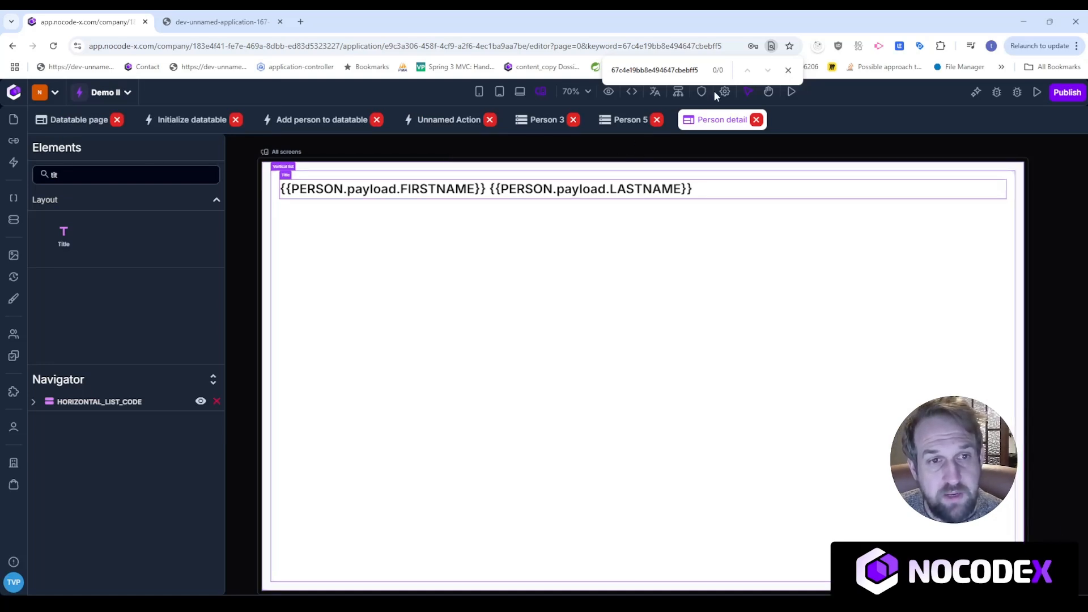
left_click(788, 70)
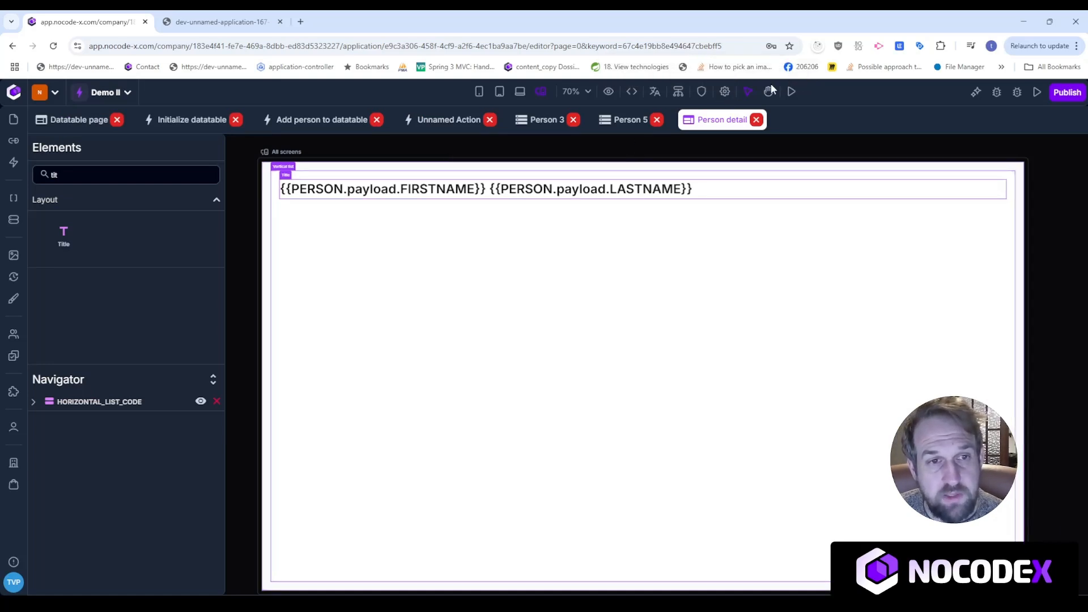
left_click(702, 92)
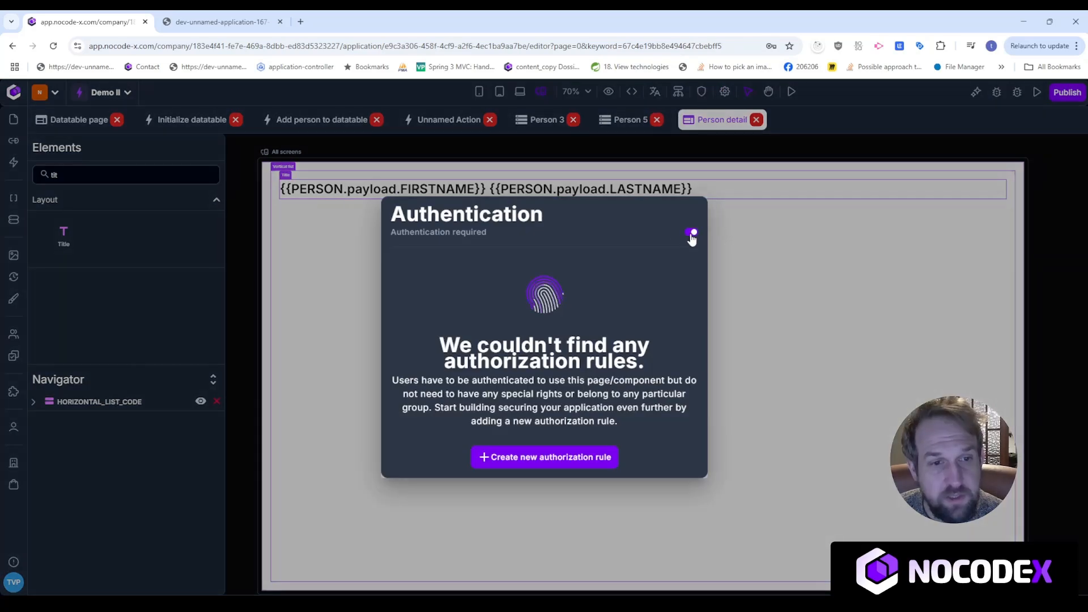
left_click(692, 233)
left_click(658, 147)
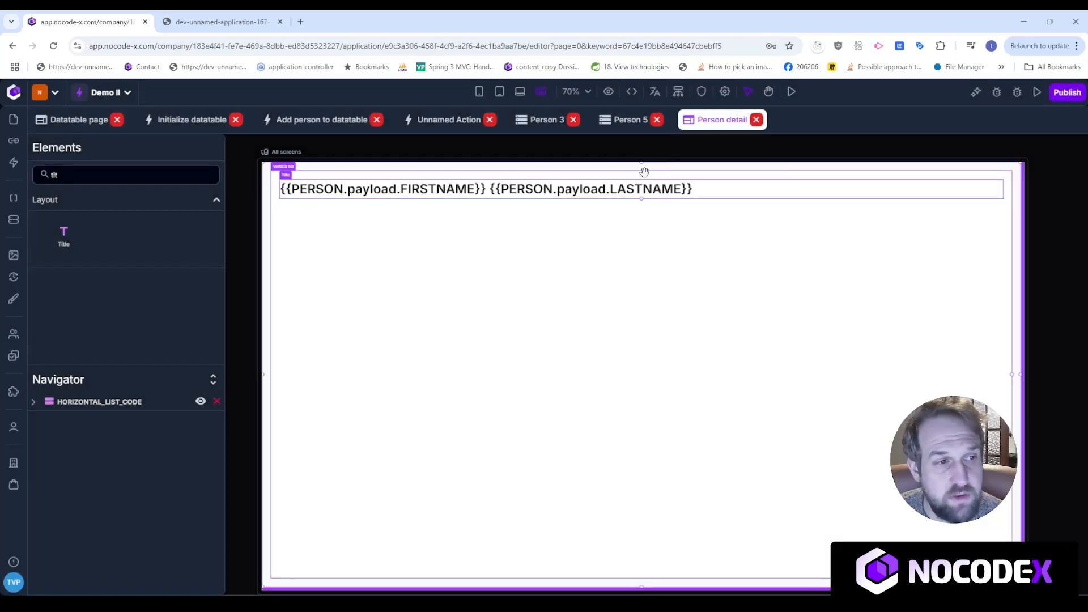
Add a Text template parameter named ID and save.
left_click(724, 92)
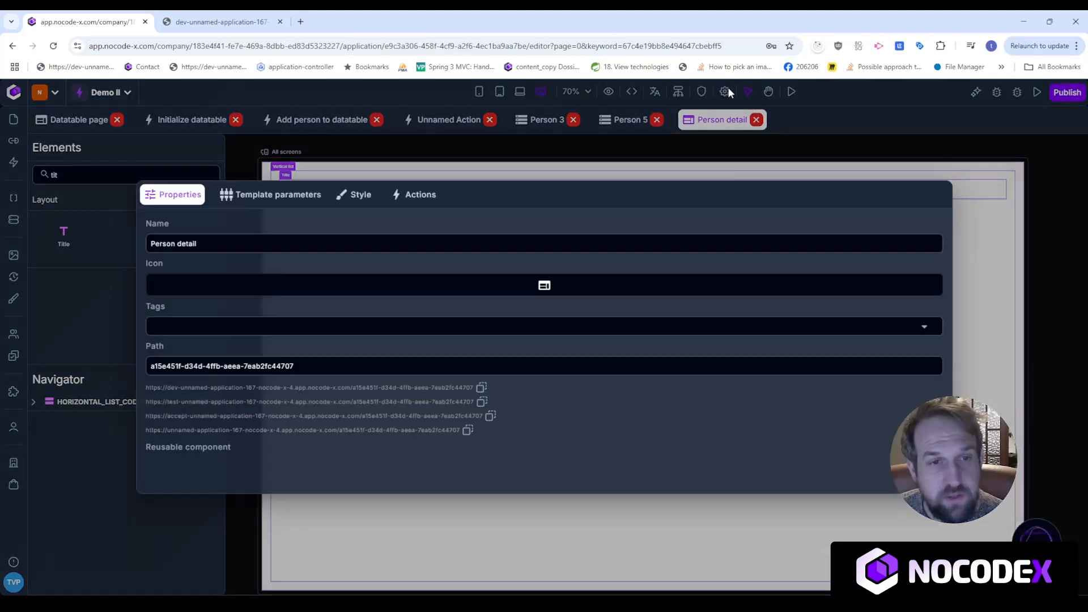
left_click(270, 194)
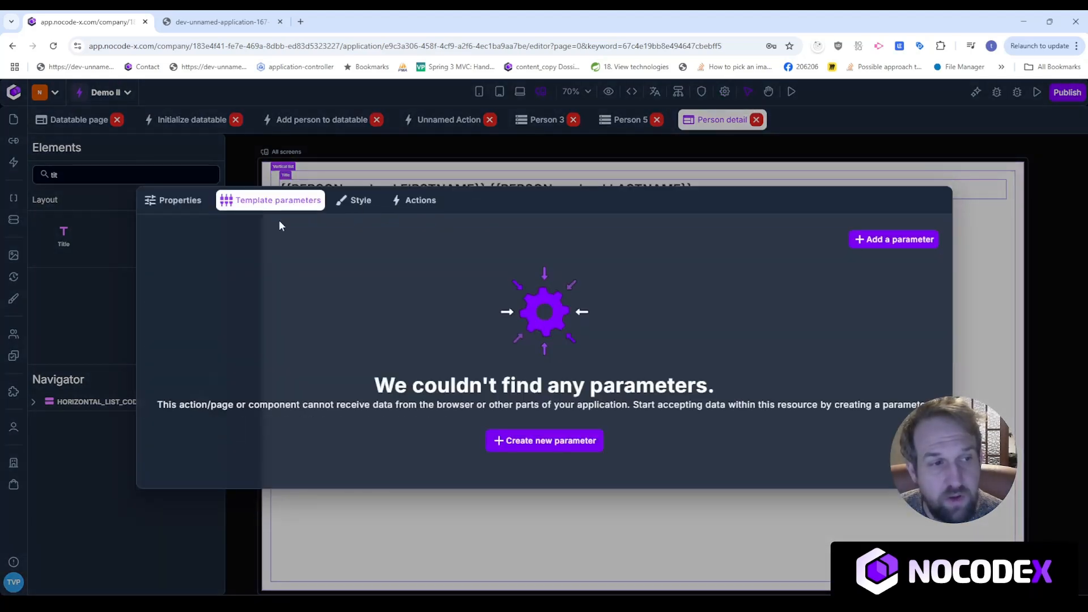
left_click(882, 239)
left_click(345, 343)
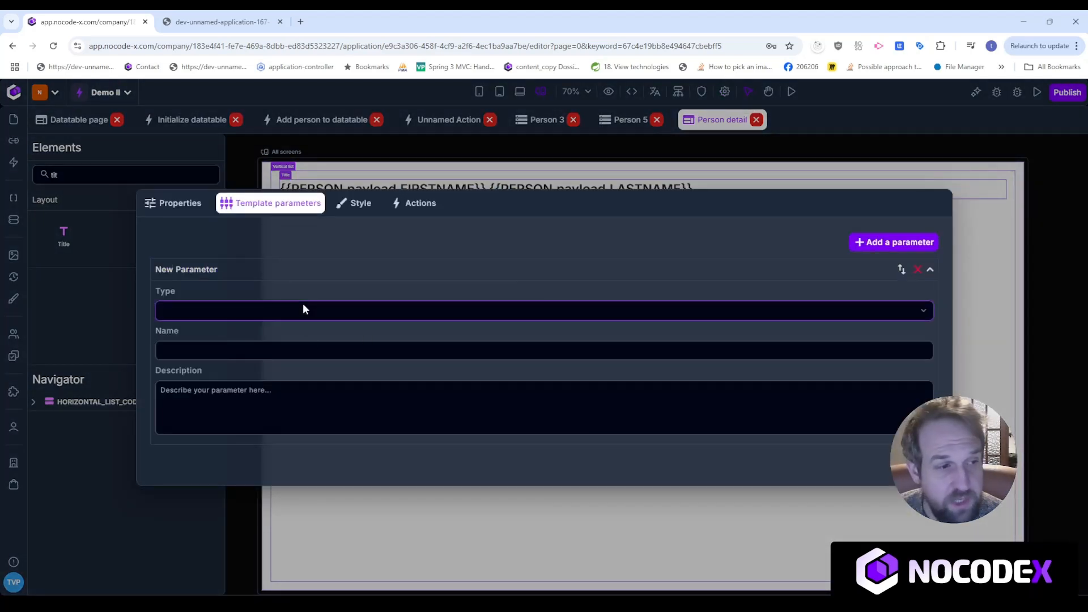
left_click(253, 336)
type("ID")
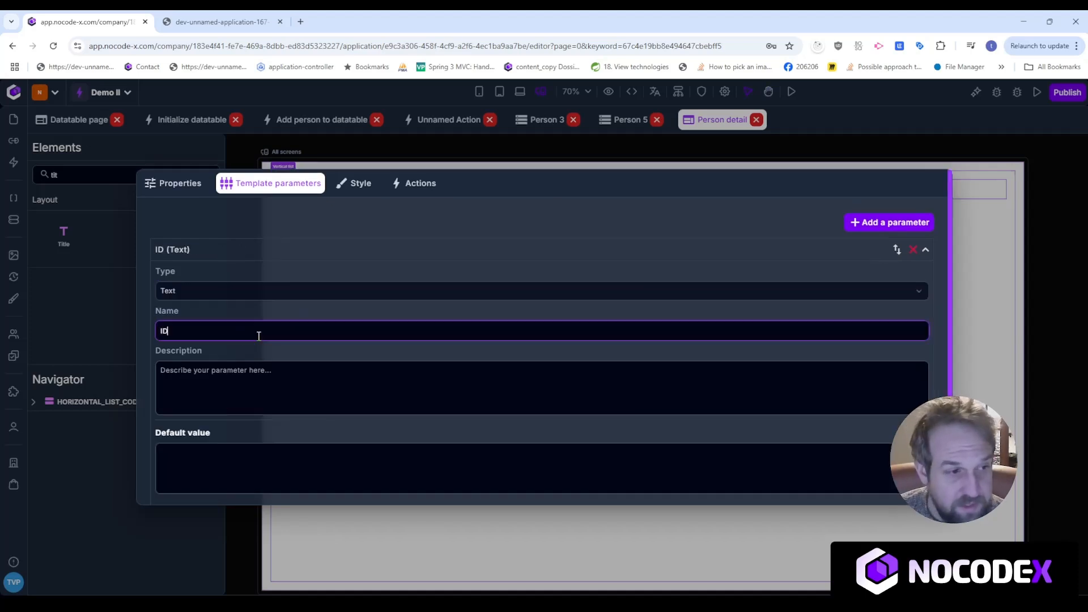
left_click(267, 253)
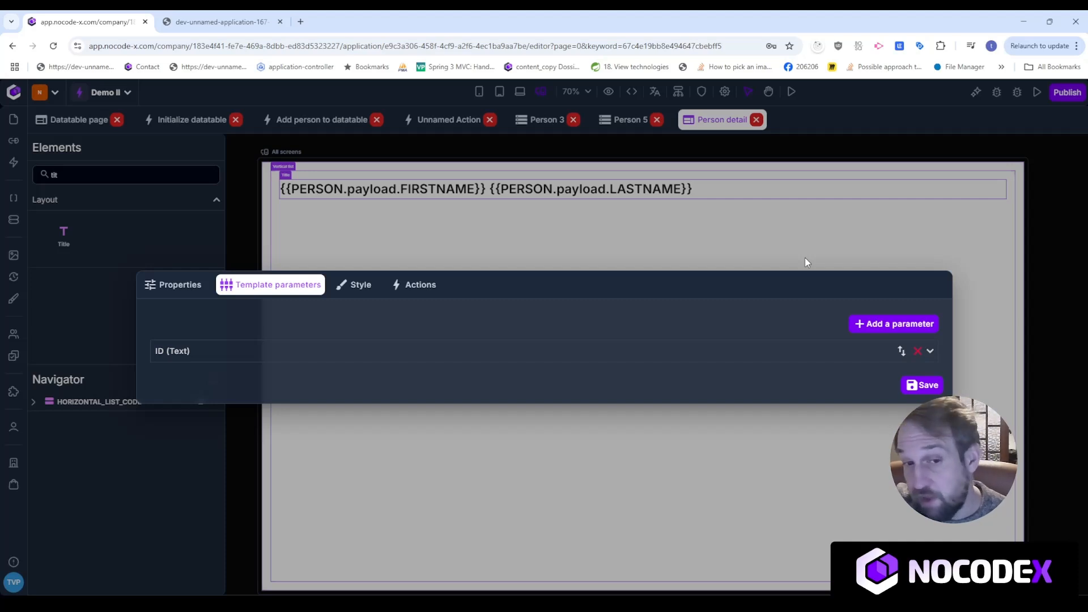
left_click(698, 145)
key("space")
left_click_drag(544, 175, 617, 171)
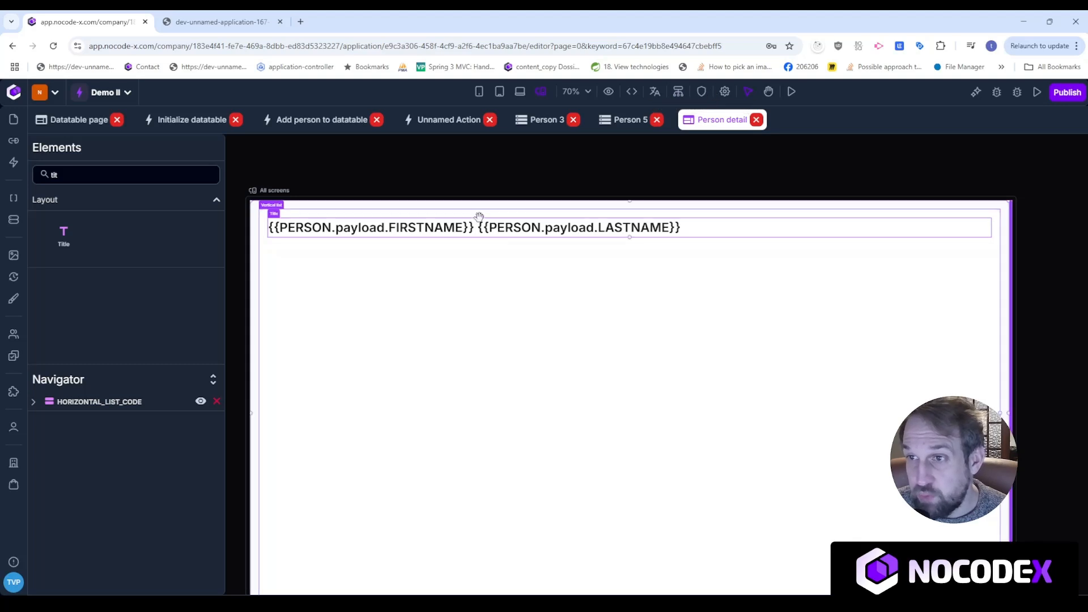
Add a Data template parameter named PERSON with the Person data format and save.
left_click(725, 92)
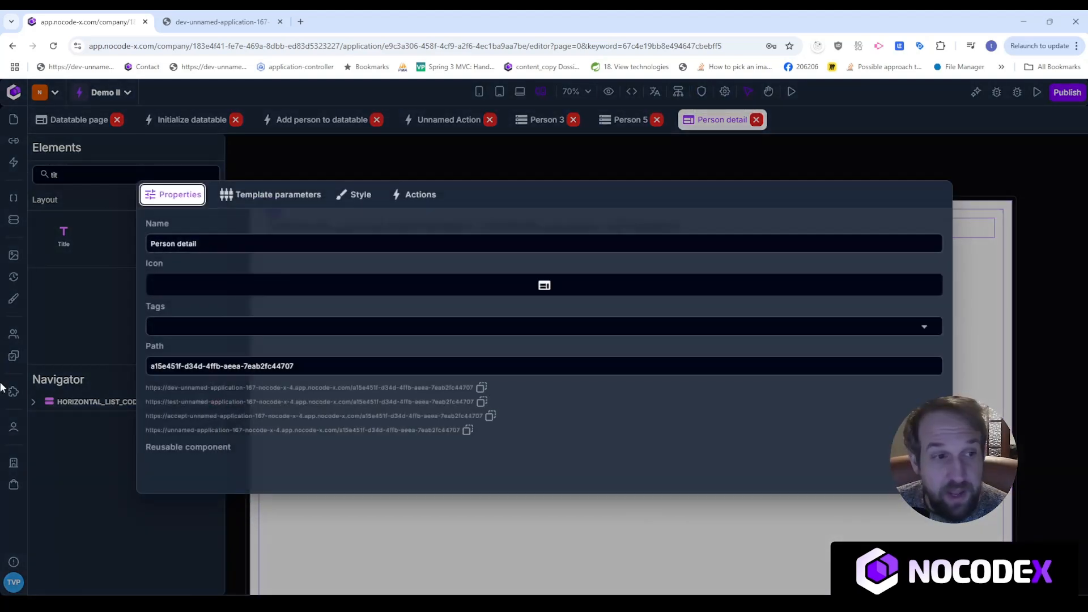
left_click(281, 196)
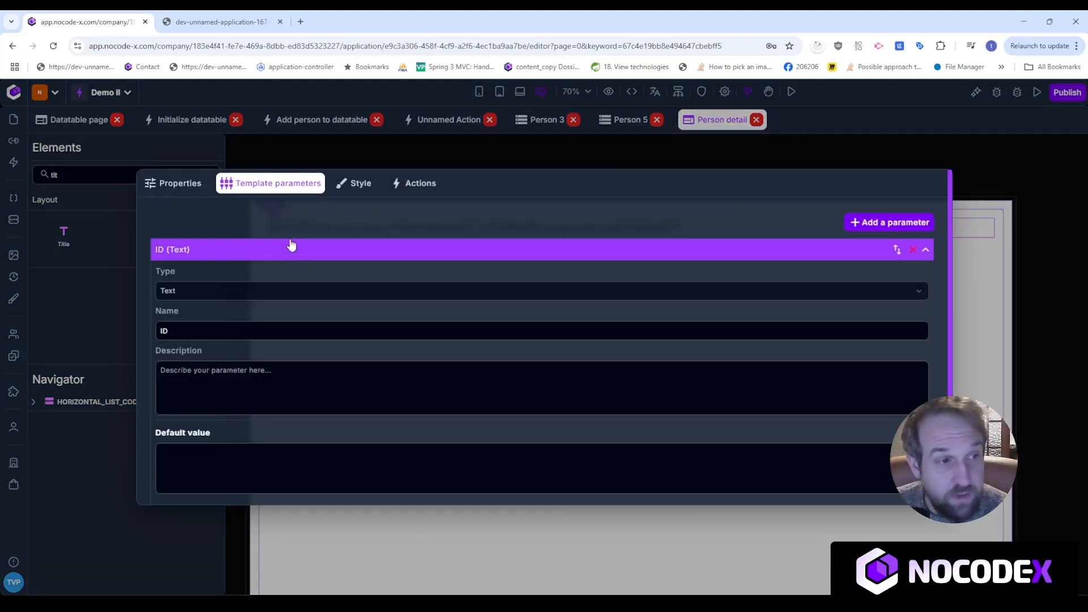
left_click(292, 245)
left_click(889, 324)
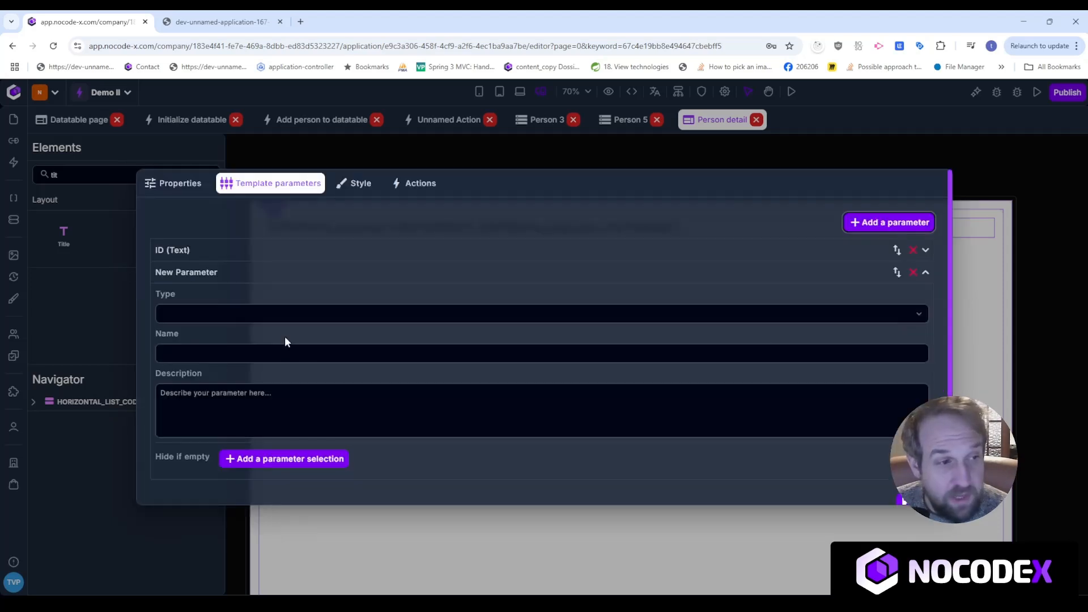
left_click(287, 319)
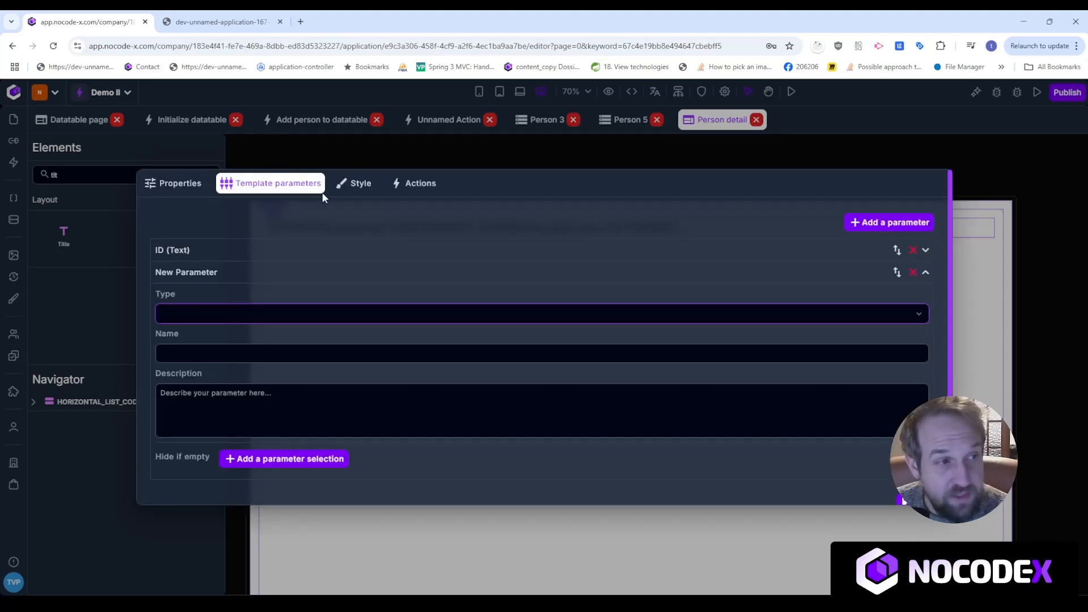
left_click(324, 284)
left_click(292, 355)
type("PERSON")
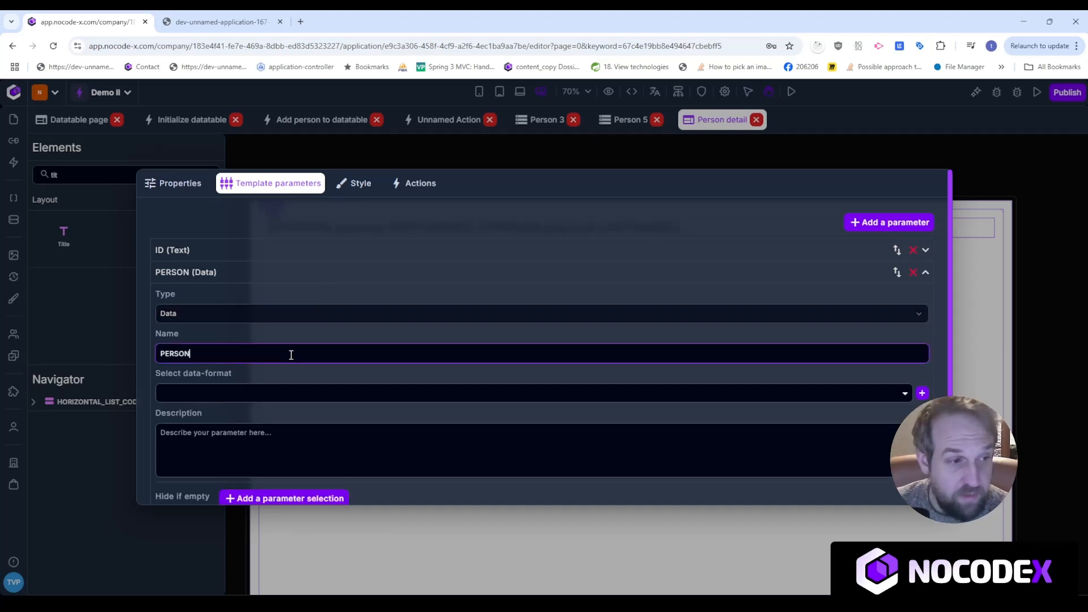
left_click(274, 396)
left_click(195, 432)
left_click(400, 156)
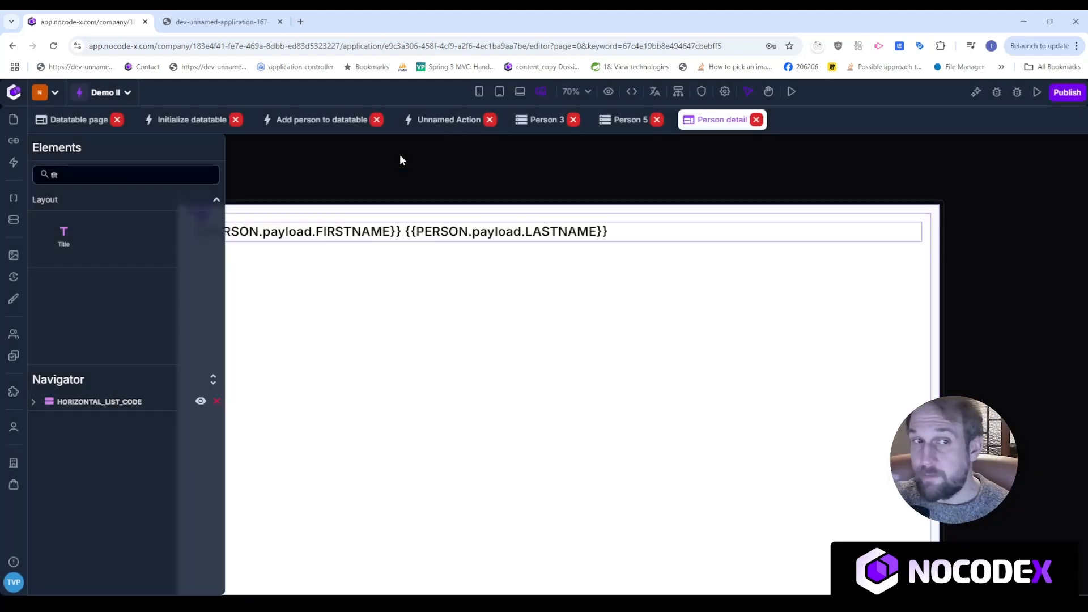
key("space")
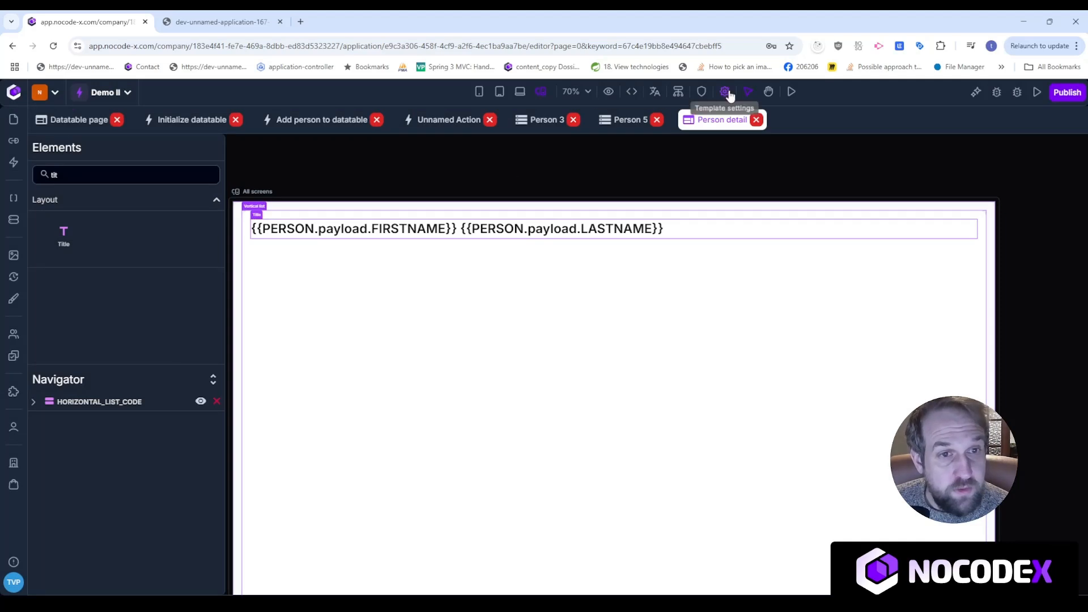
Create an on-load action for the page and name it 'Fetch person info'.
left_click(724, 93)
left_click(415, 194)
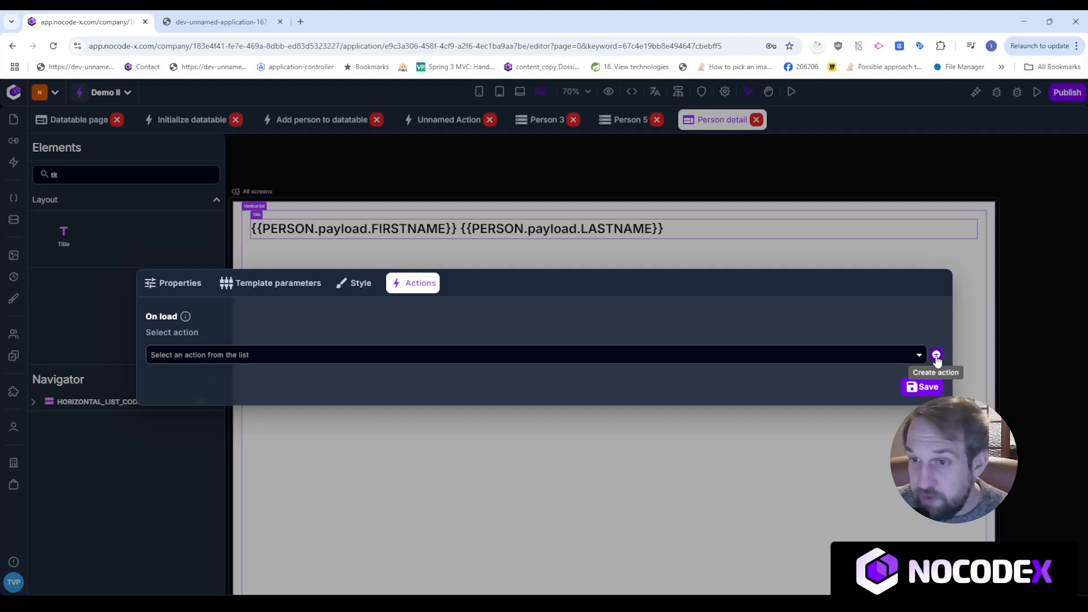
left_click(936, 356)
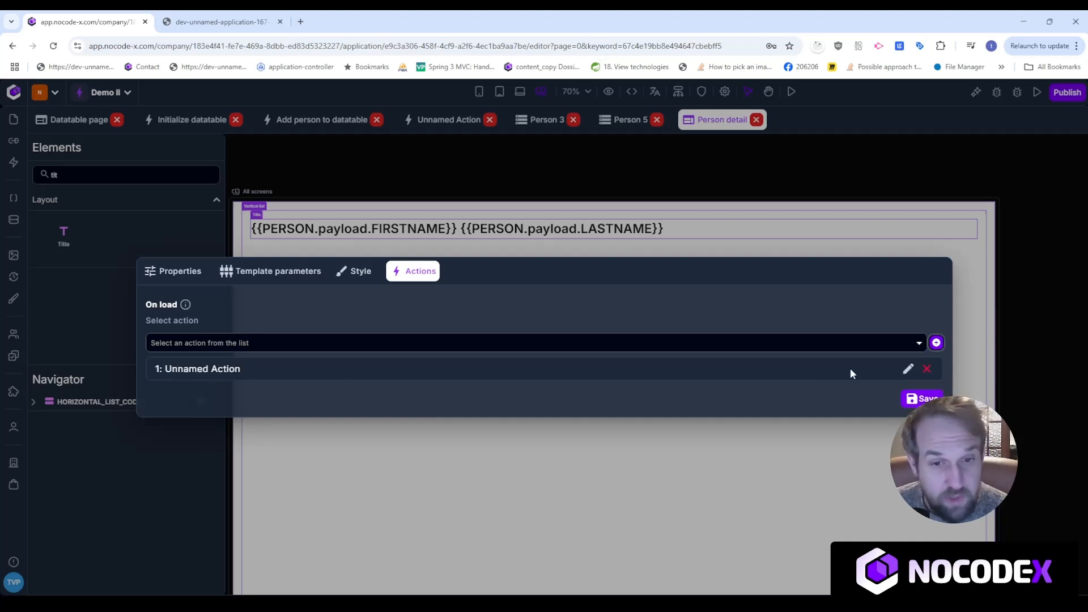
left_click(908, 369)
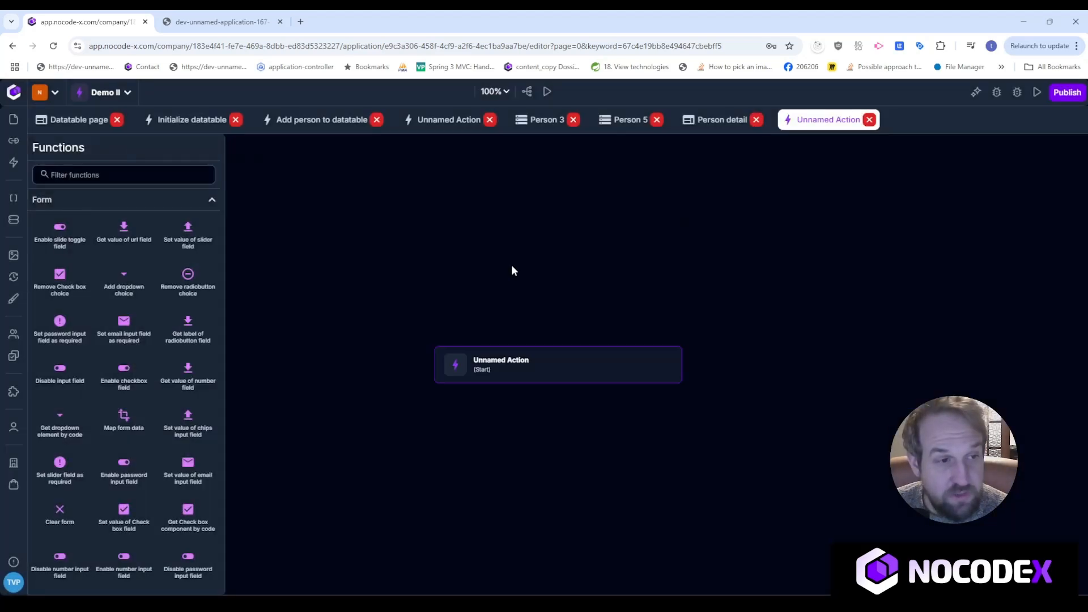
left_click(541, 353)
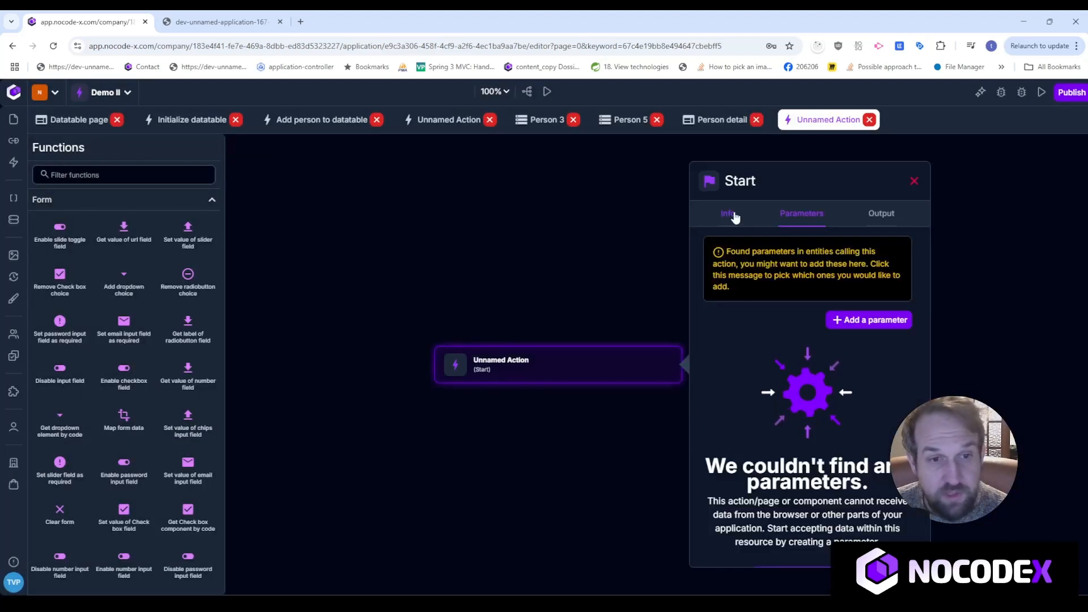
left_click(729, 213)
left_click(809, 313)
type("Fe")
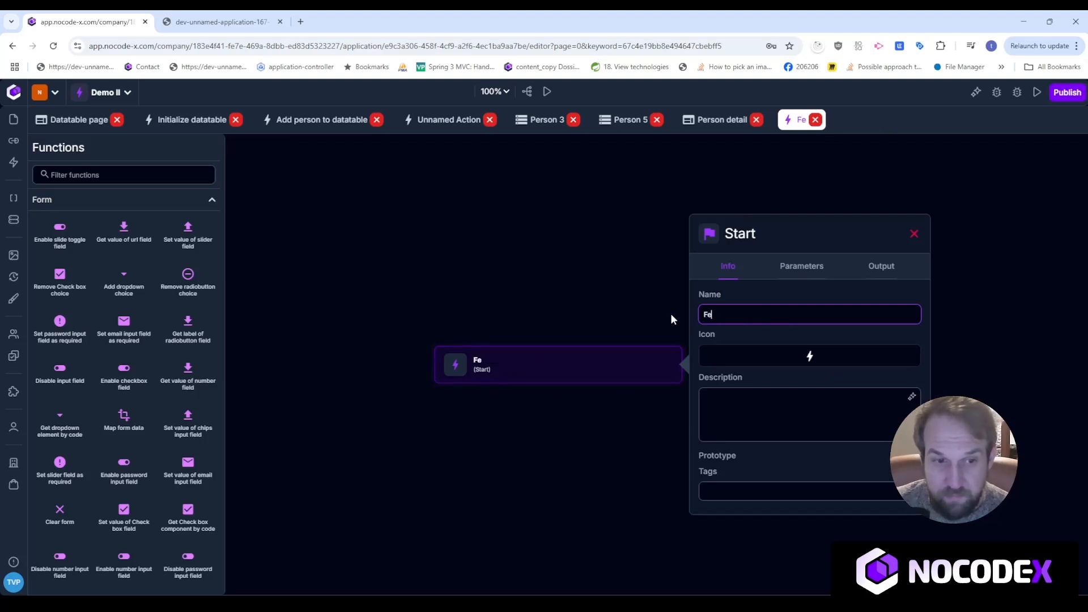
type("tch person info")
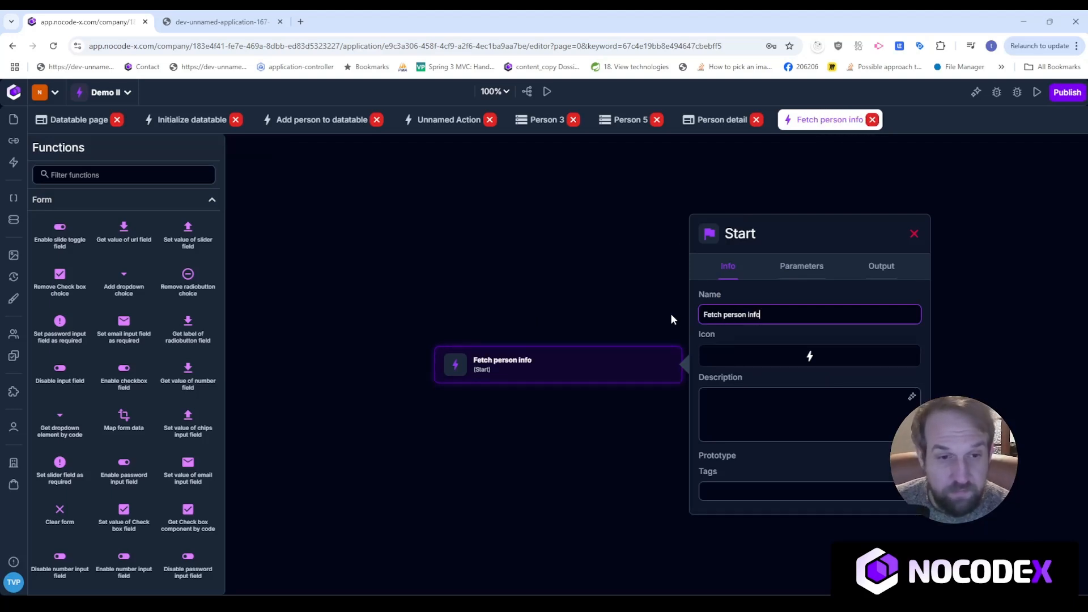
Add ID as a parameter of the action's start step.
left_click(816, 267)
left_click(554, 377)
left_click_drag(554, 377, 556, 331)
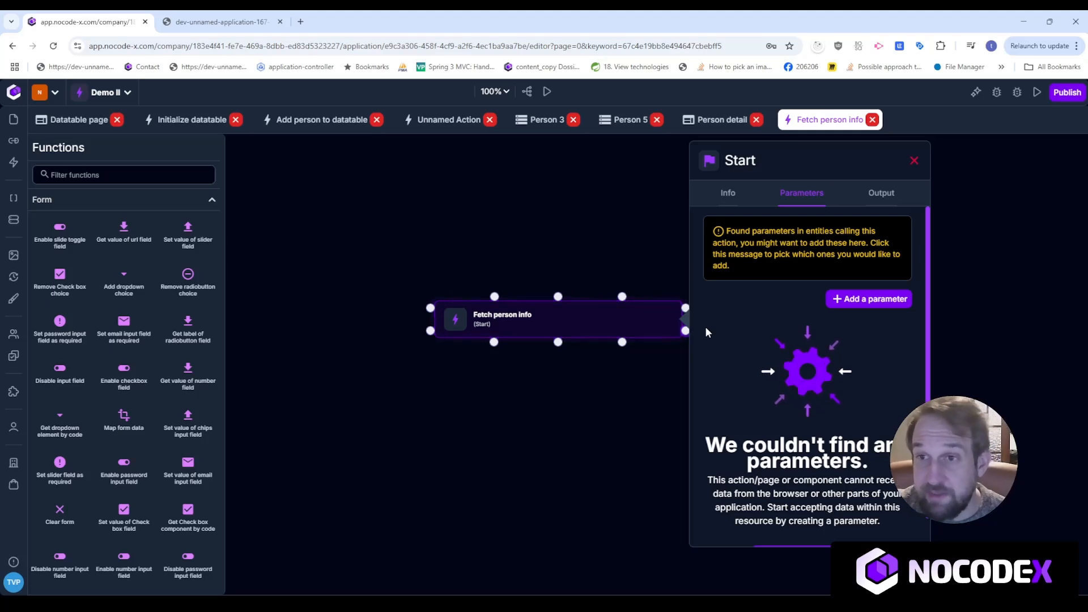
left_click(805, 241)
left_click(791, 309)
left_click(735, 398)
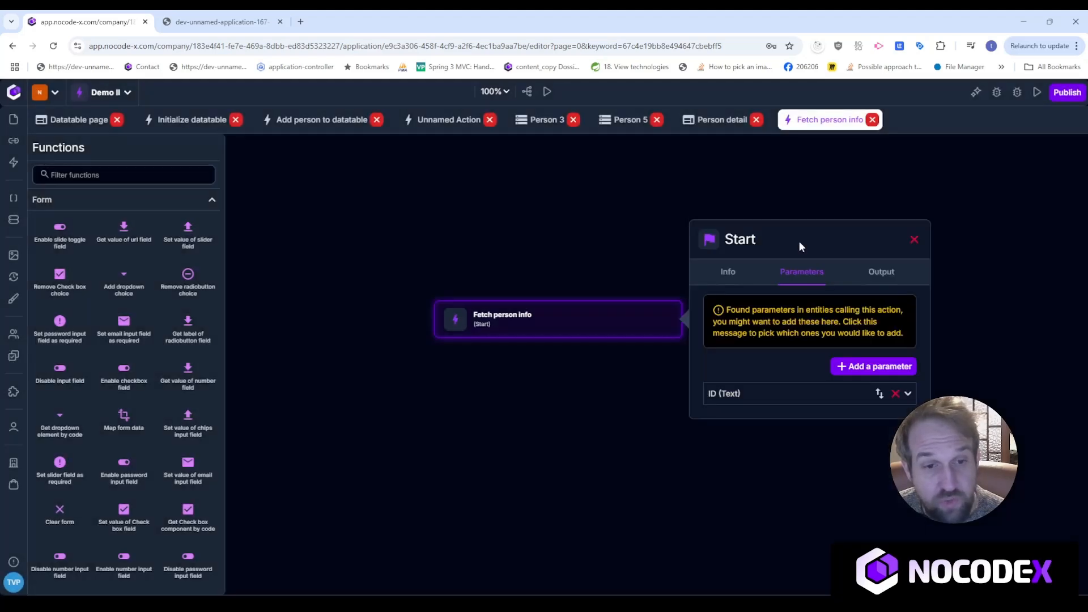
left_click(741, 393)
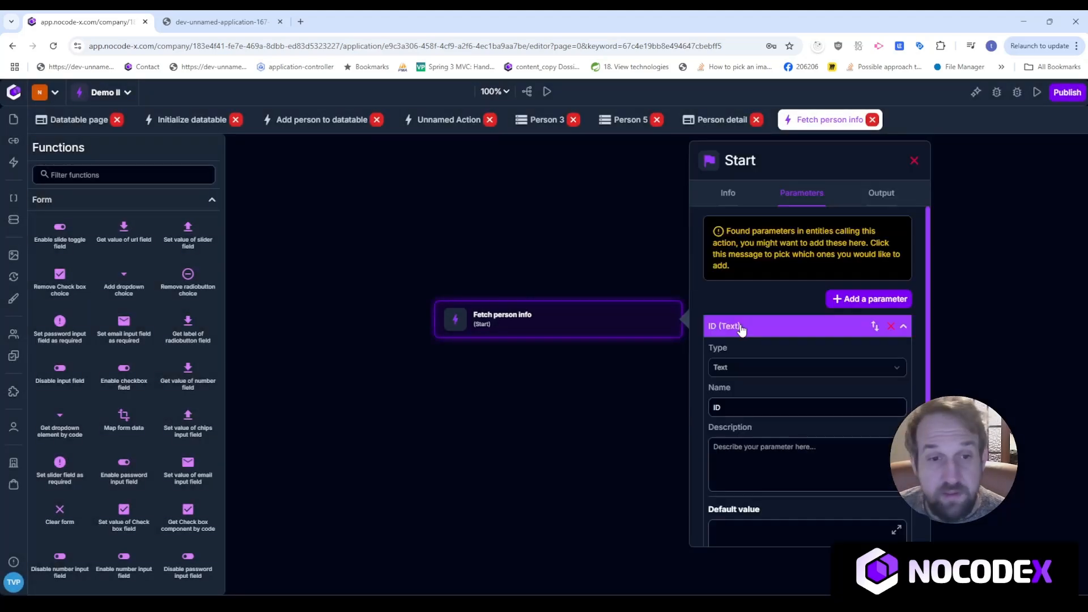
left_click(742, 329)
left_click(116, 175)
Add a Fetch data record by ID step after Start, using ID as the record id.
type("fetch")
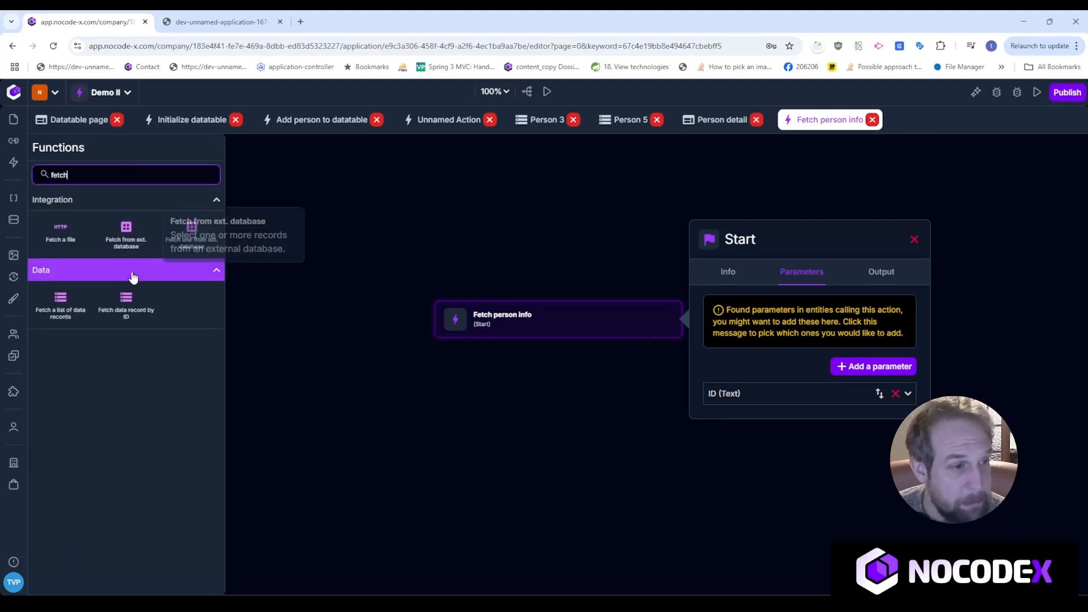
left_click_drag(126, 306, 540, 410)
left_click_drag(558, 343, 559, 411)
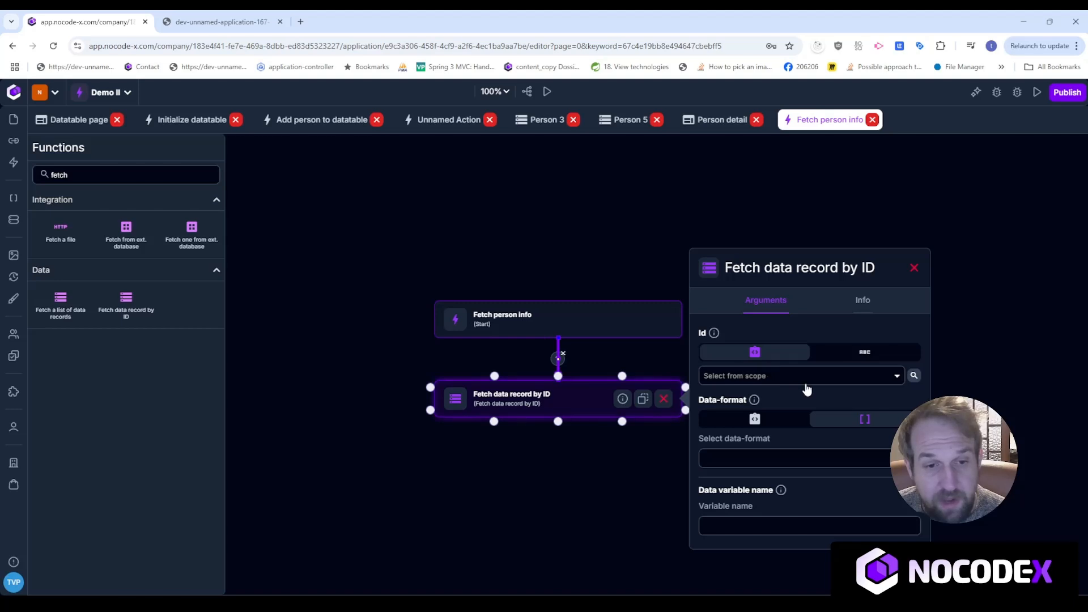
left_click(798, 376)
scroll(794, 487, "down", 5)
left_click(777, 522)
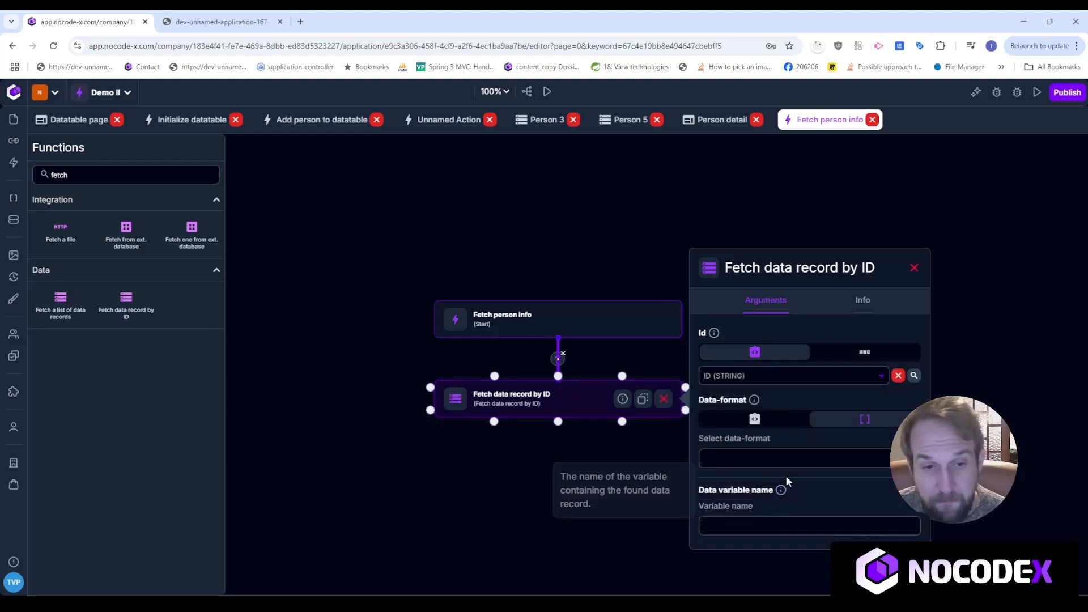
Set the fetch's data format to Person and store the result in FOUND_PERSON.
left_click(787, 459)
left_click(785, 500)
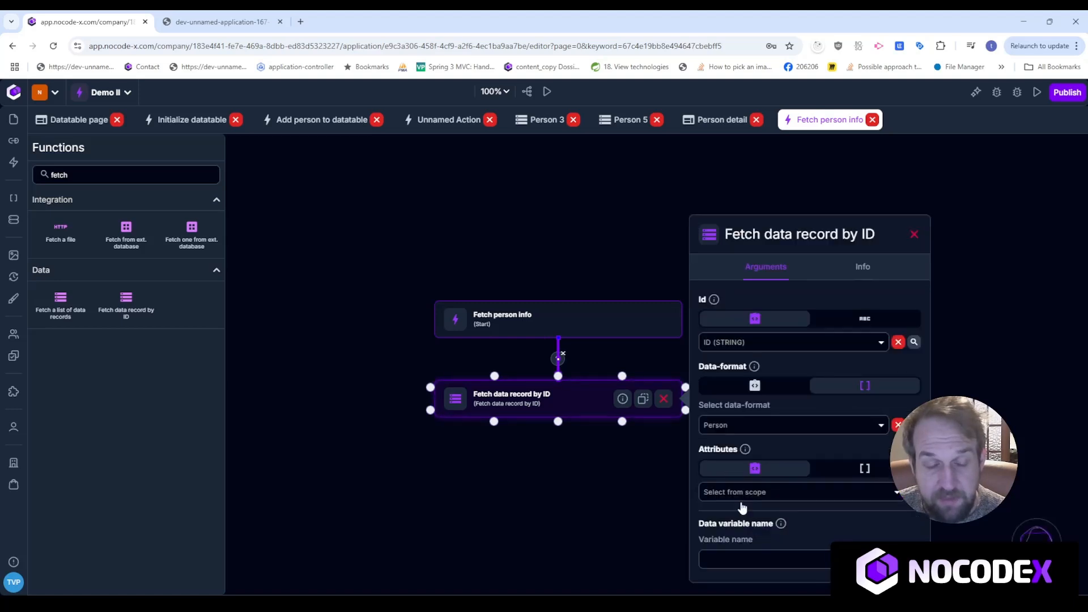
left_click(773, 561)
type("FOUND_PERSON")
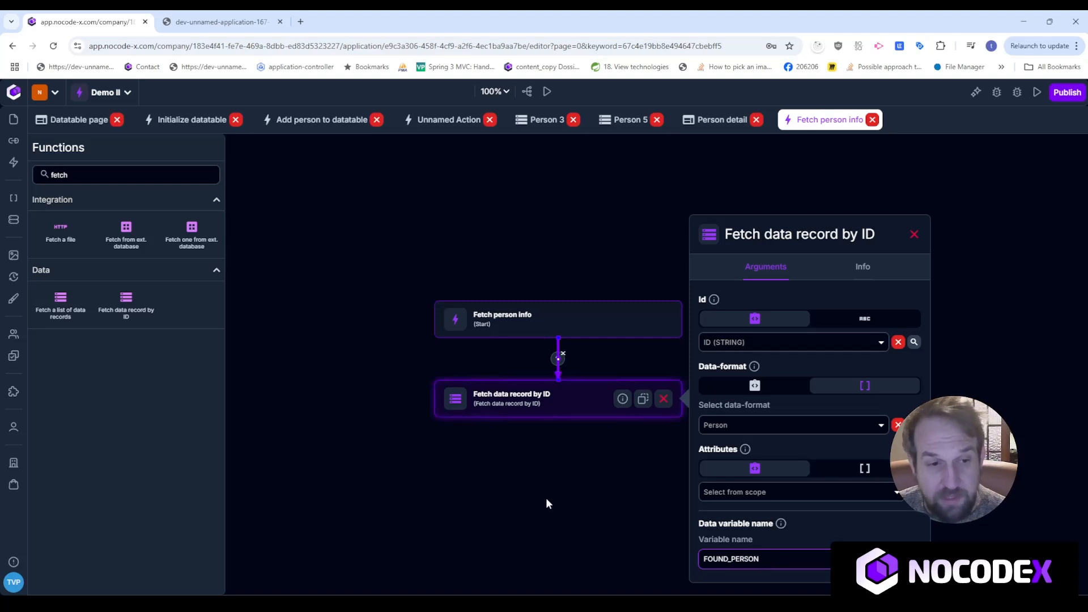
scroll(524, 447, "down", 1)
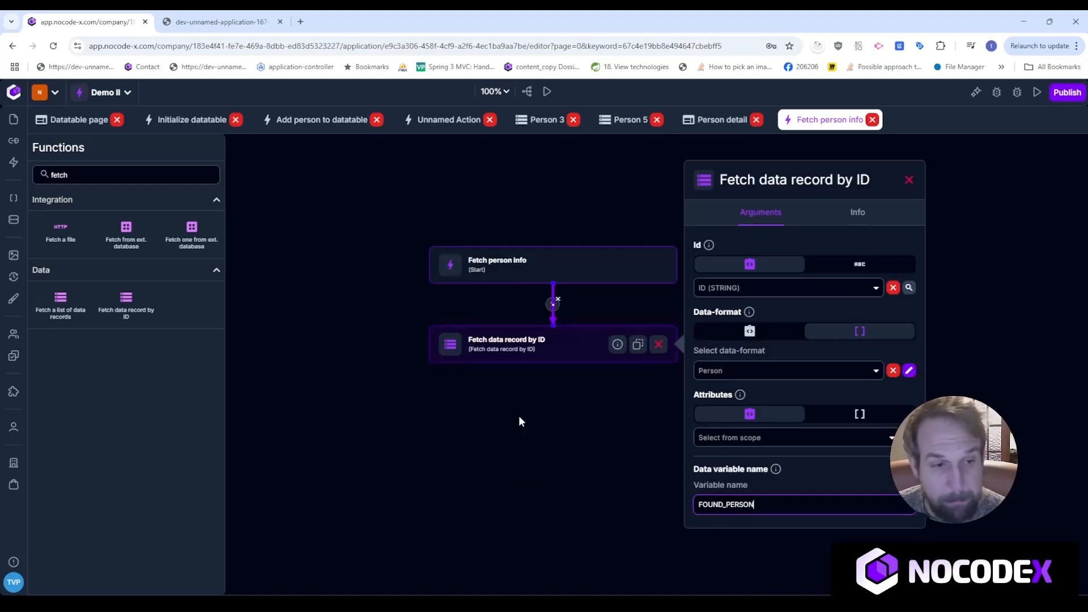
left_click_drag(547, 345, 549, 369)
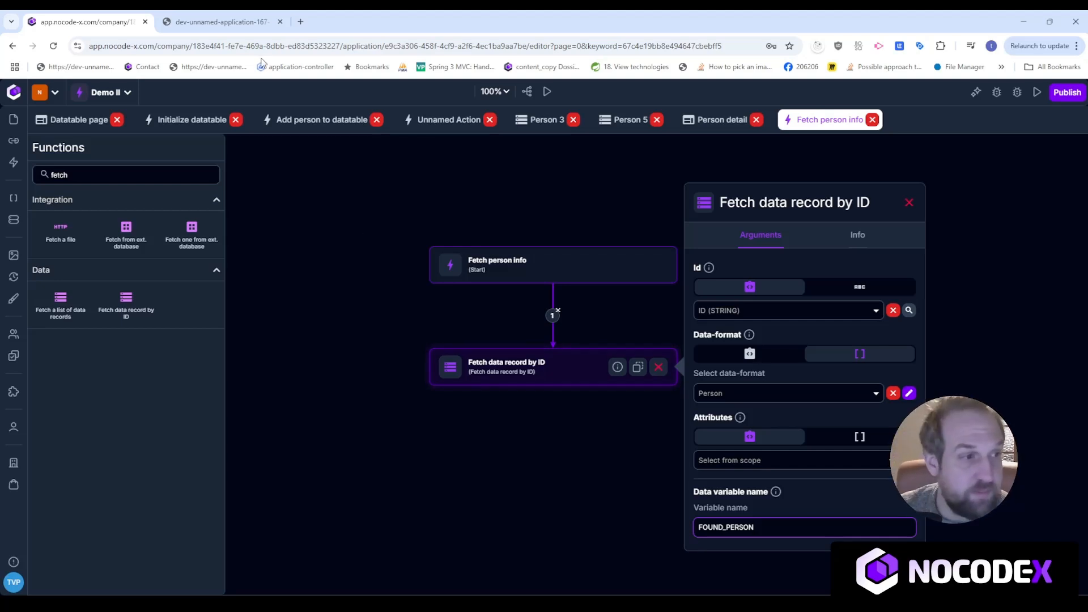
left_click_drag(142, 179, 36, 167)
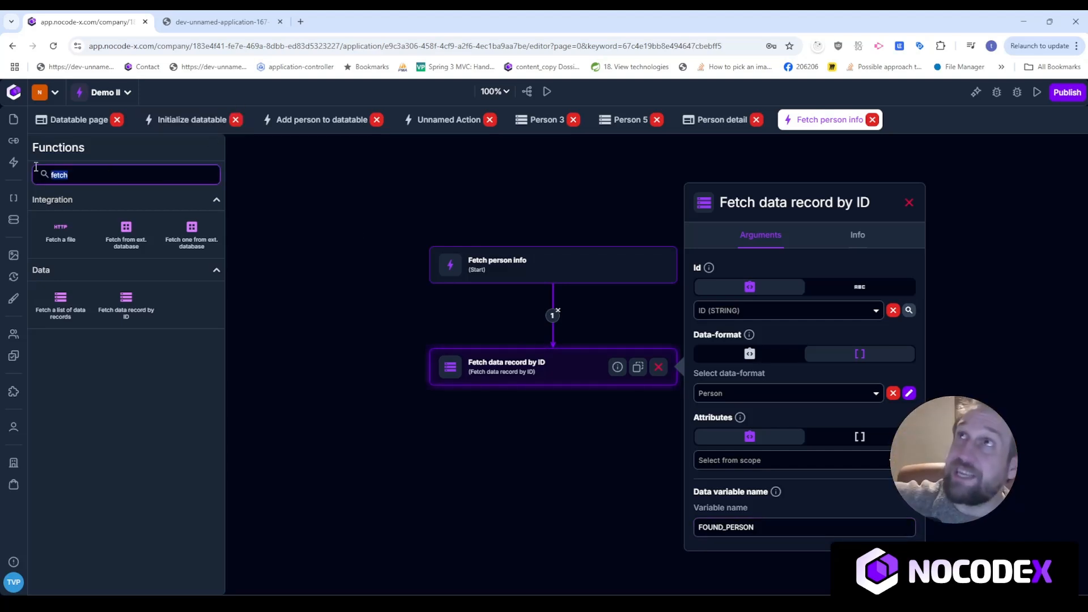
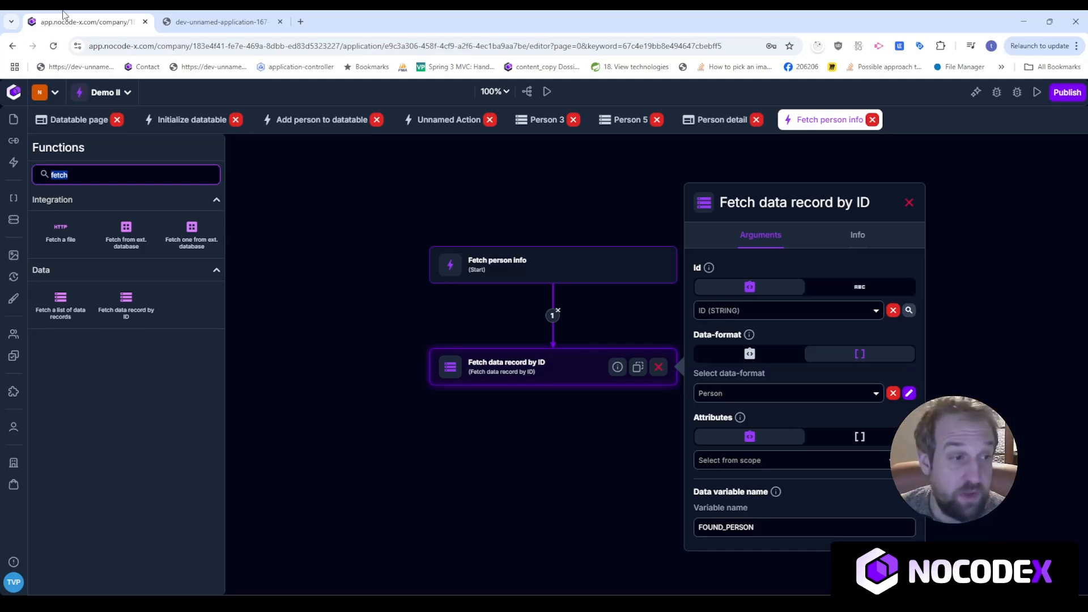
Add a Set value of template parameter step after the fetch, setting PERSON to FOUND_PERSON.
type("temp")
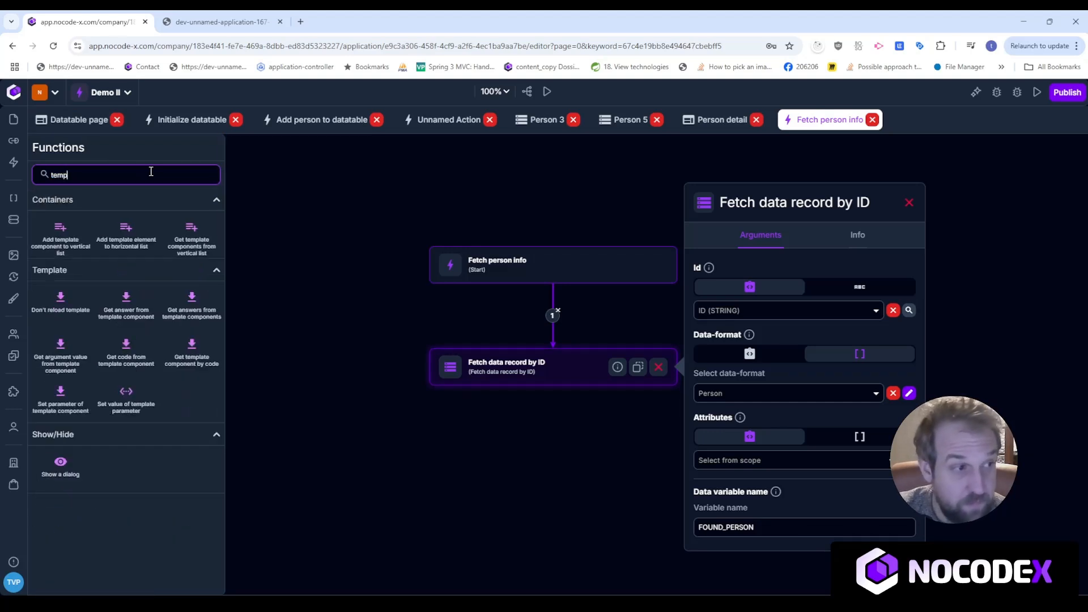
left_click_drag(126, 399, 547, 452)
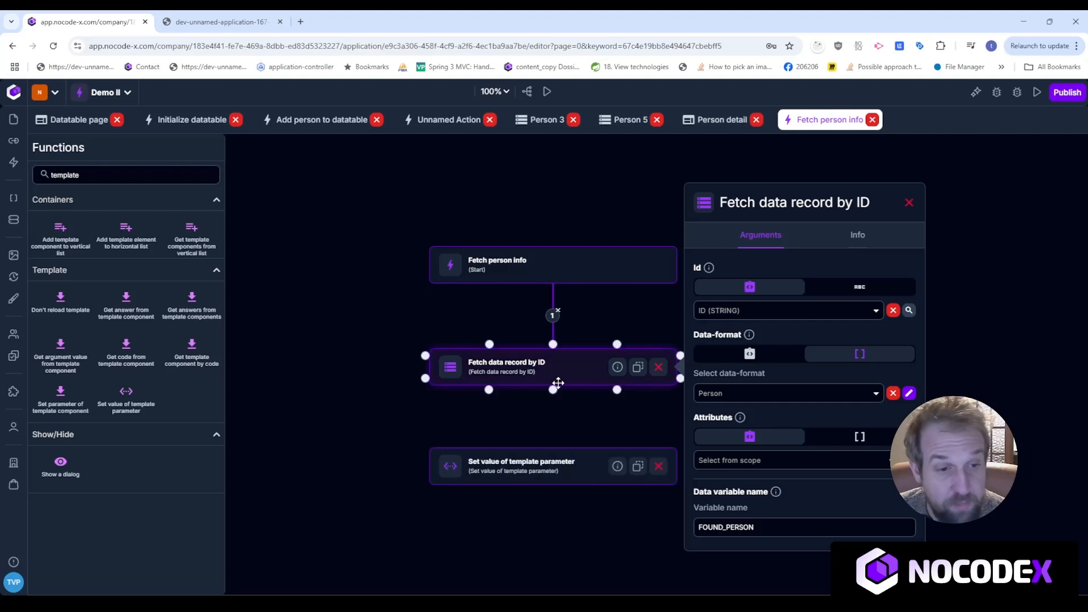
left_click(581, 465)
left_click(791, 473)
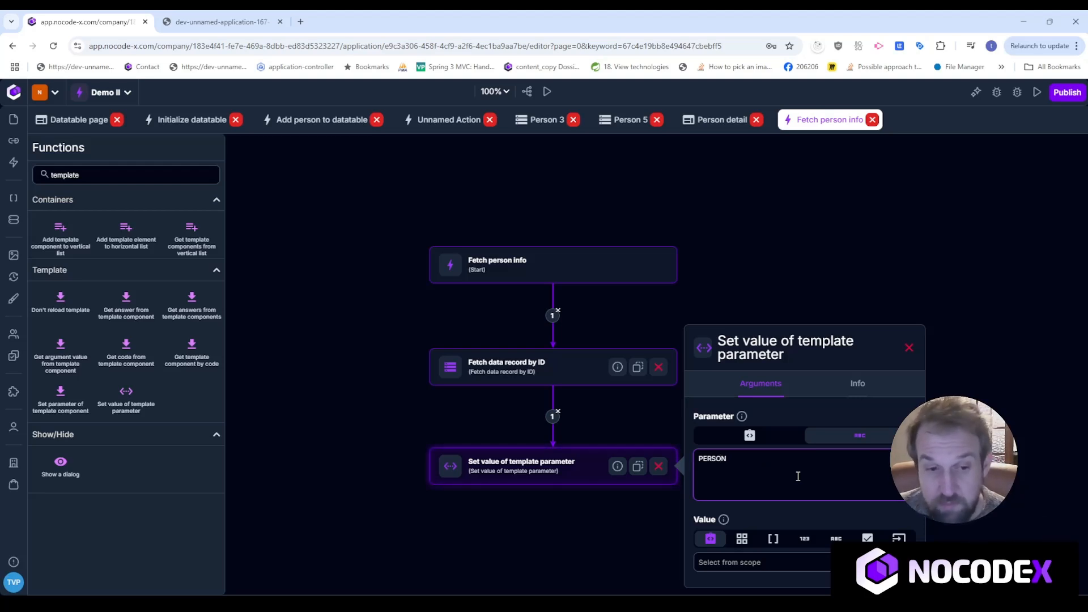
left_click(821, 563)
scroll(819, 516, "down", 5)
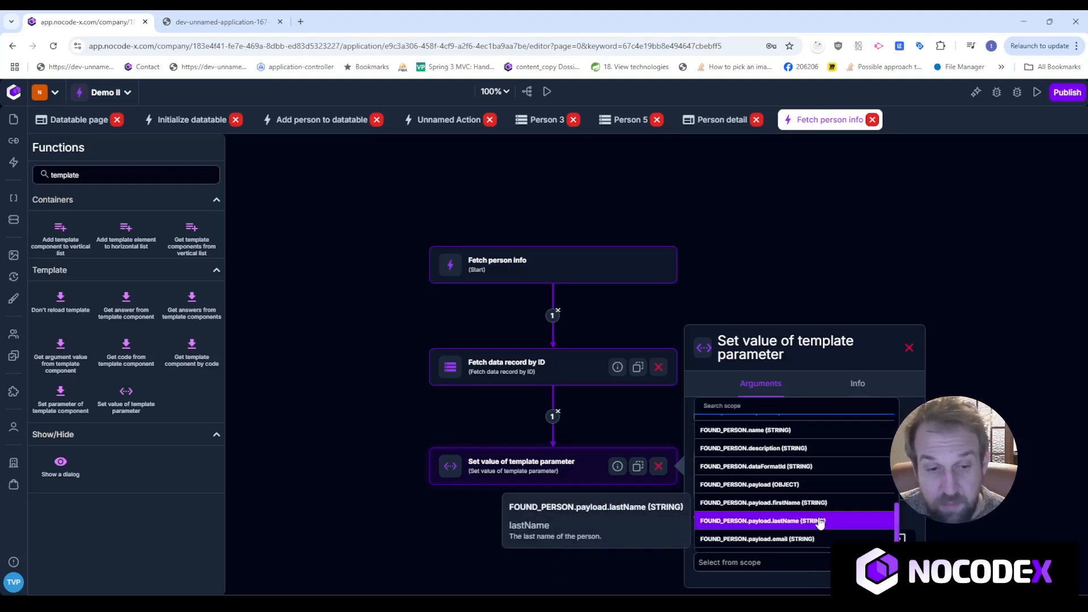
scroll(794, 482, "up", 4)
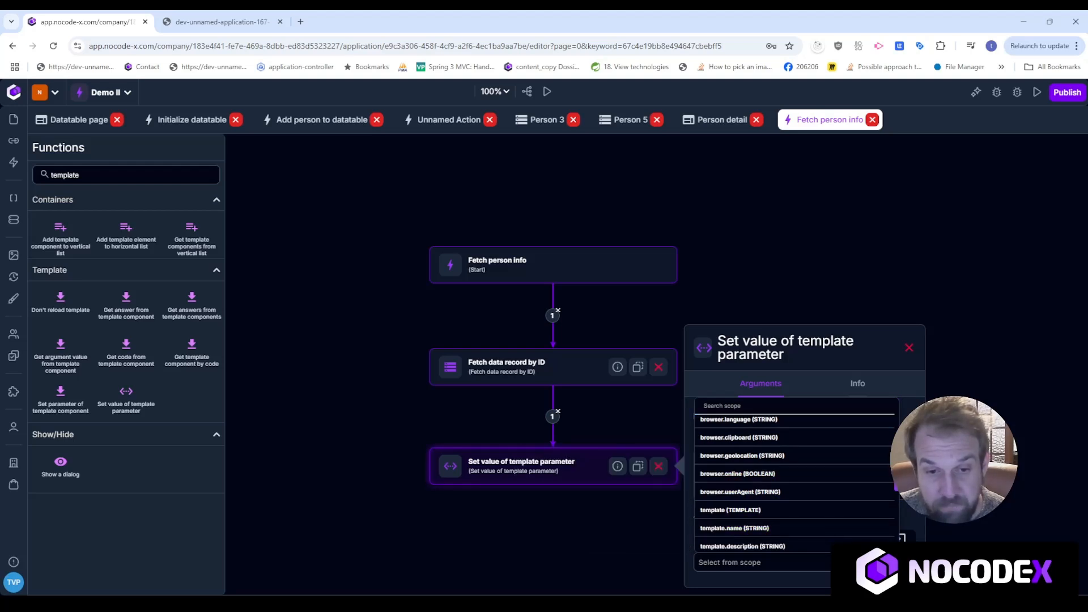
scroll(794, 482, "down", 2)
scroll(811, 510, "down", 3)
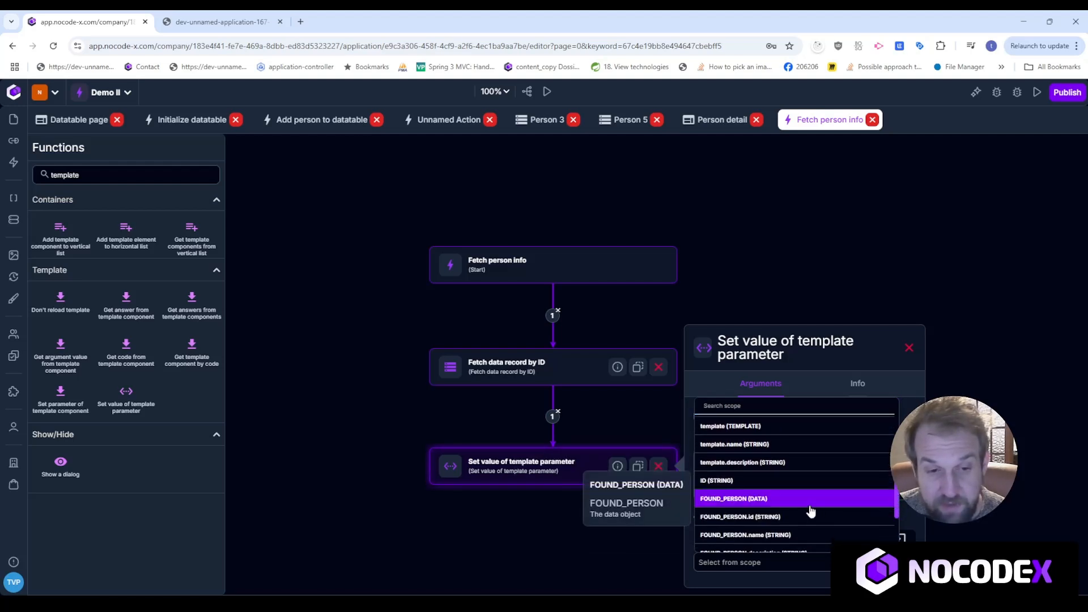
left_click(810, 499)
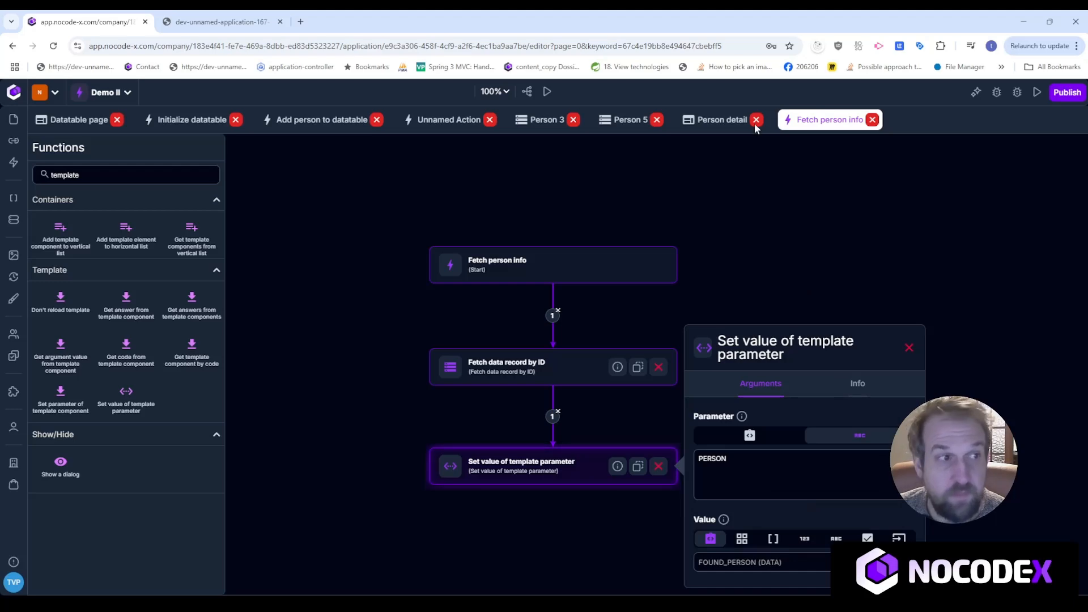
left_click(222, 22)
left_click(96, 21)
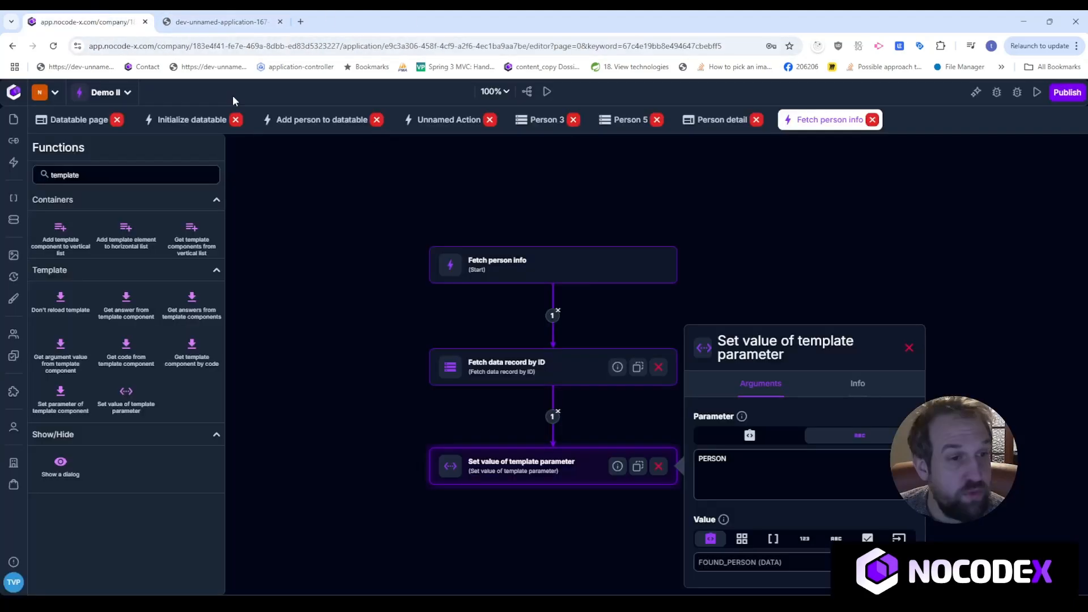
Run the Person detail page as a browser preview.
left_click(722, 120)
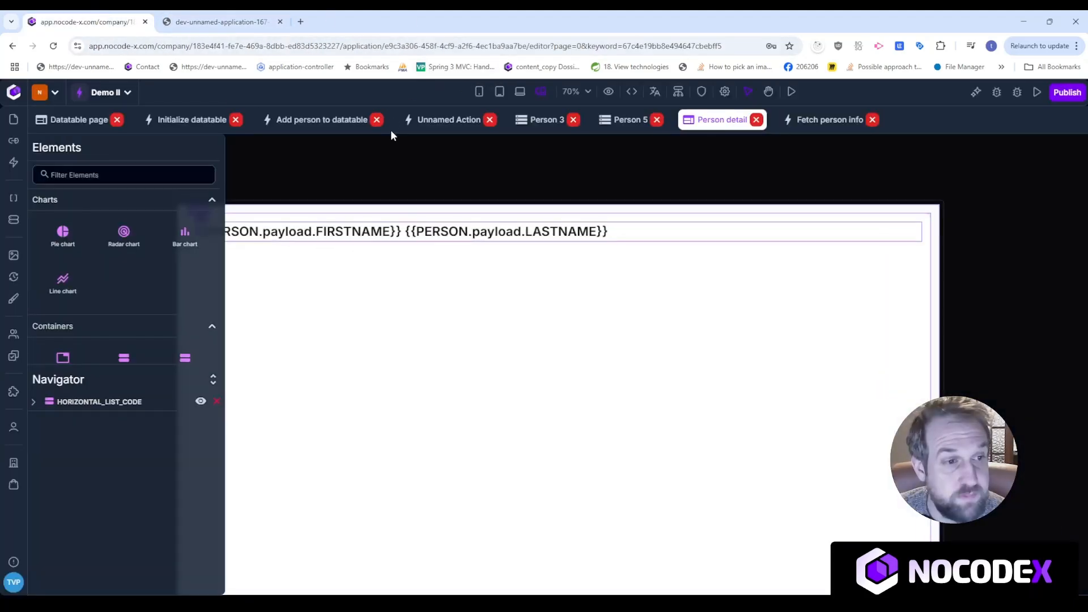
left_click_drag(412, 161, 573, 163)
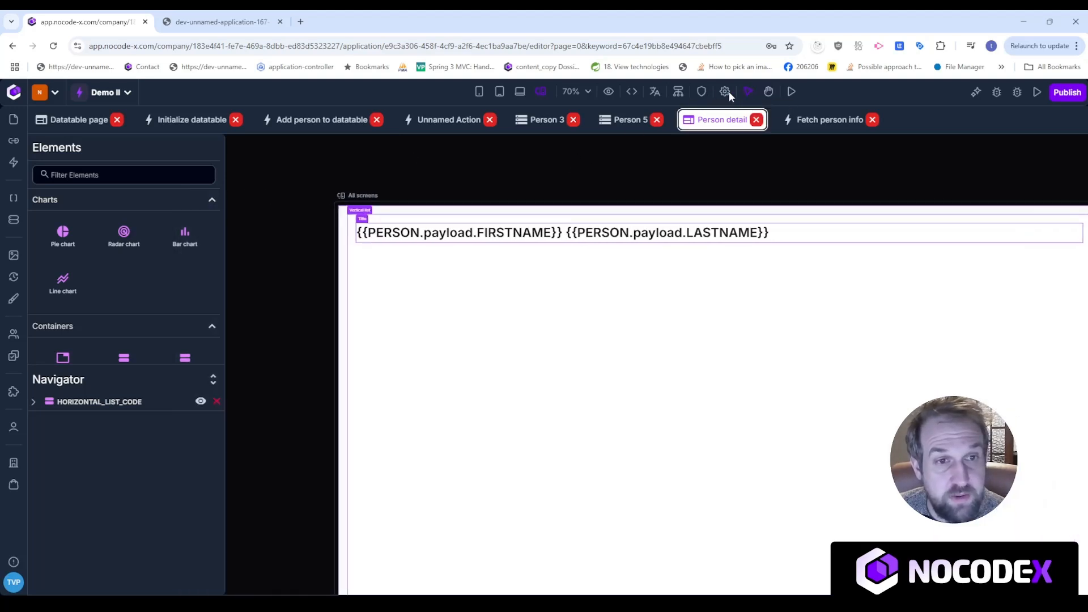
left_click(703, 92)
left_click(706, 90)
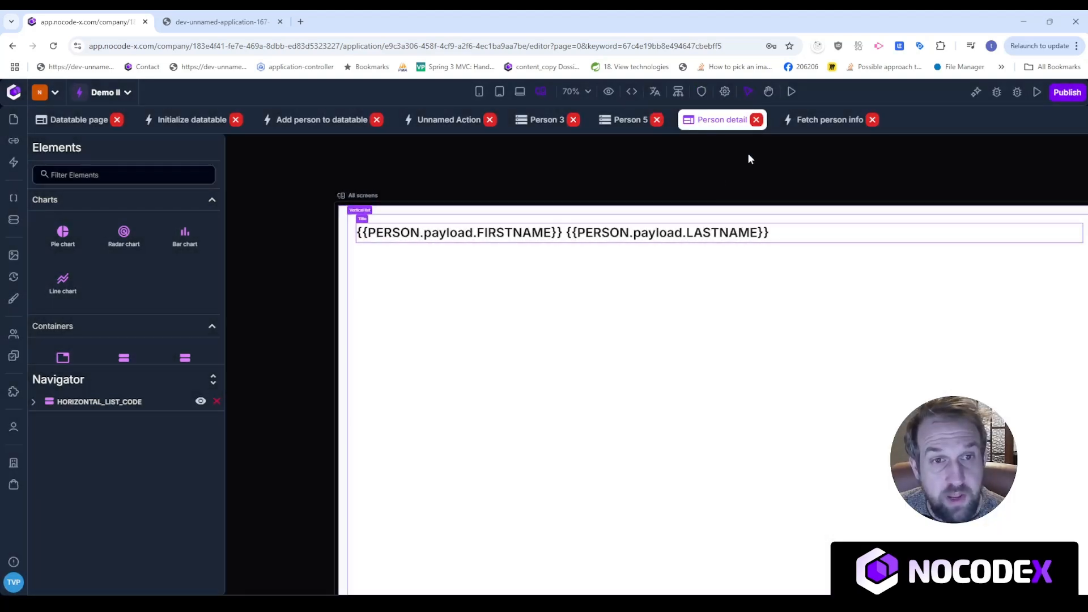
left_click(792, 94)
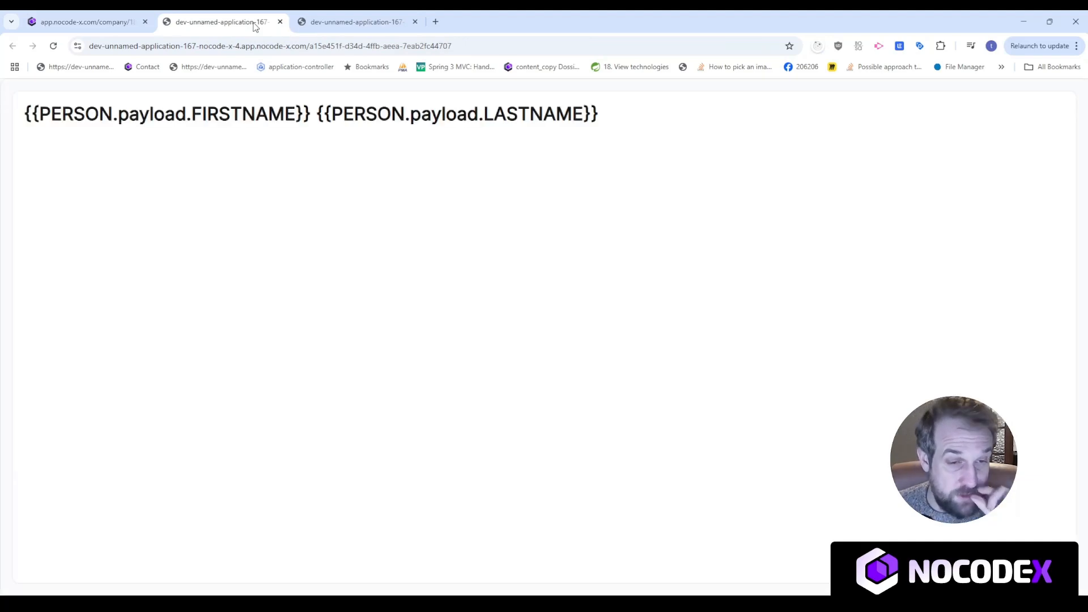
Copy the id of the Person 3 data record.
left_click(121, 14)
left_click(14, 220)
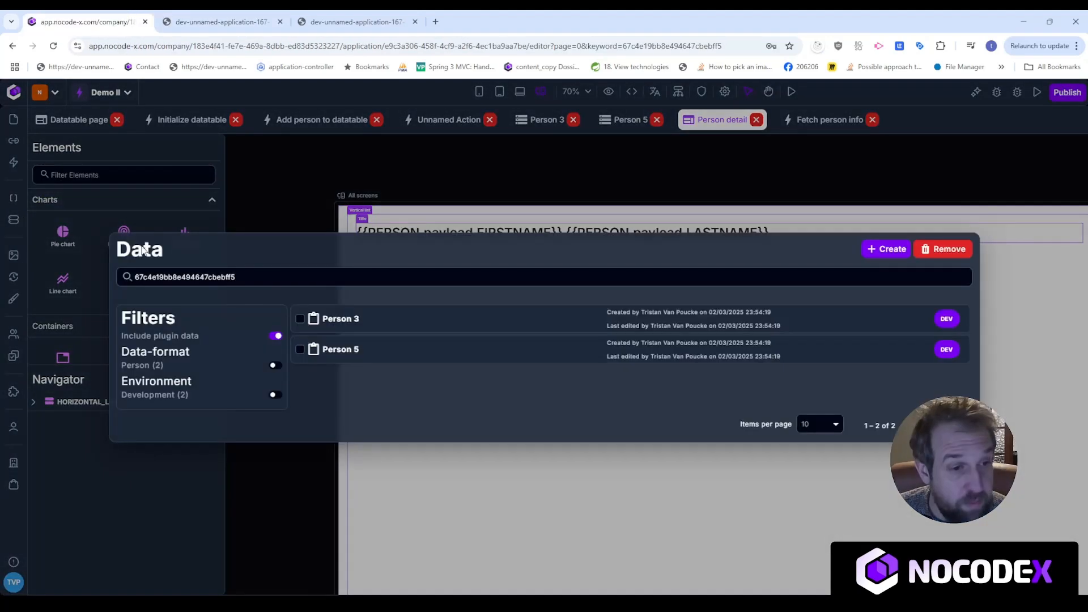
double_click(219, 276)
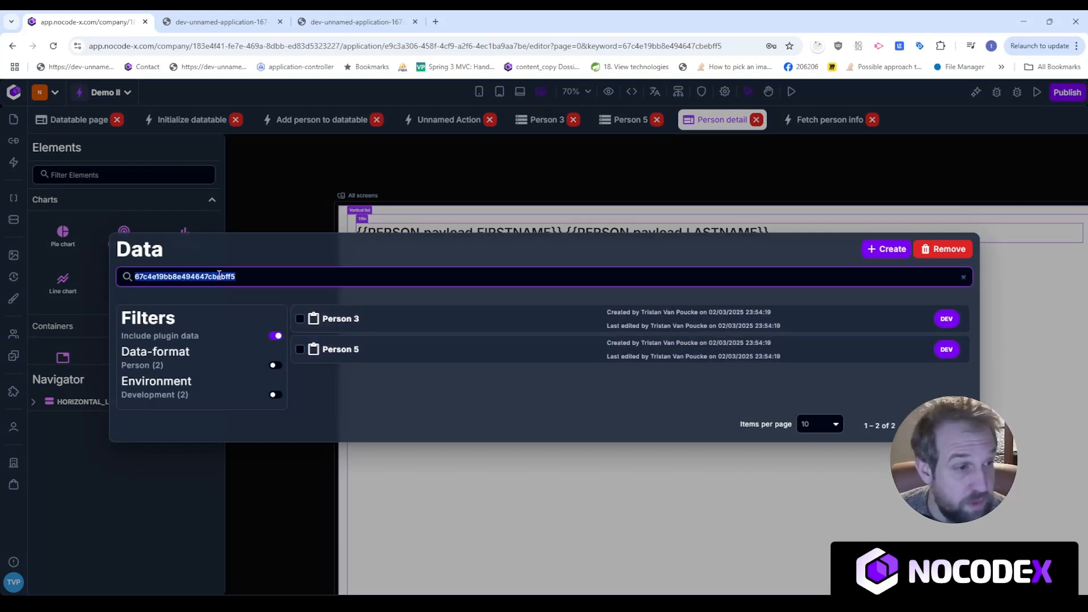
left_click(374, 319)
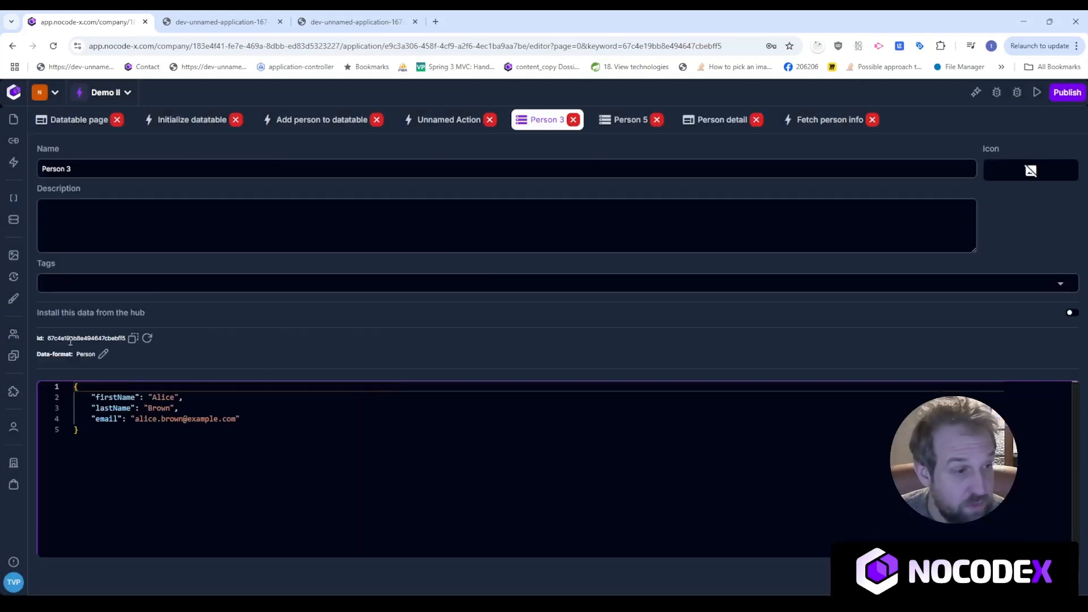
double_click(54, 338)
left_click(134, 339)
left_click(357, 21)
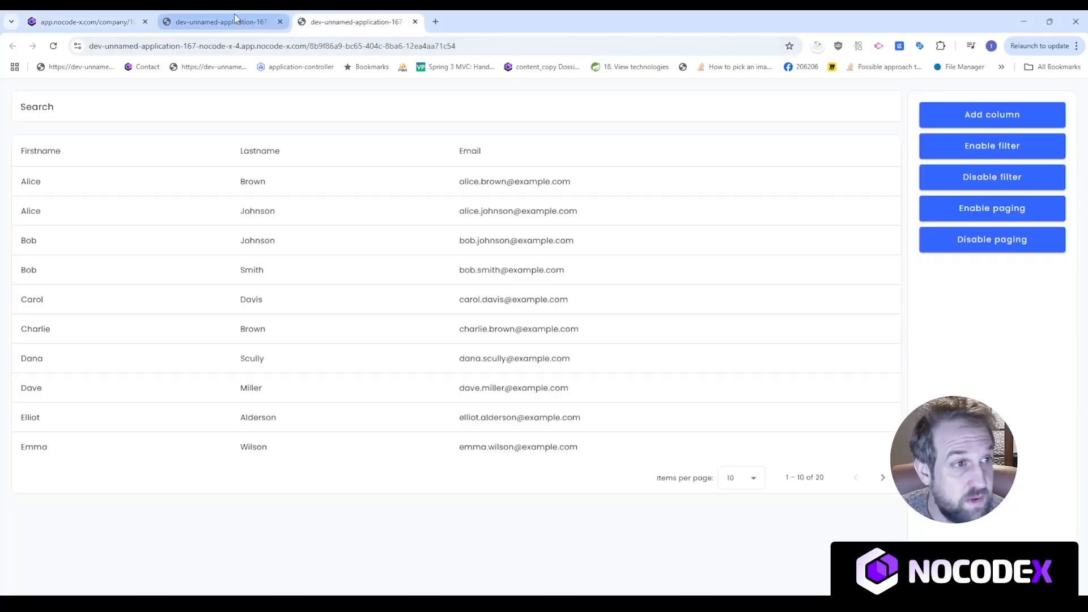
Append ?ID= with the copied Person 3 id to the preview address and load it.
left_click(221, 21)
left_click(341, 46)
left_click(475, 46)
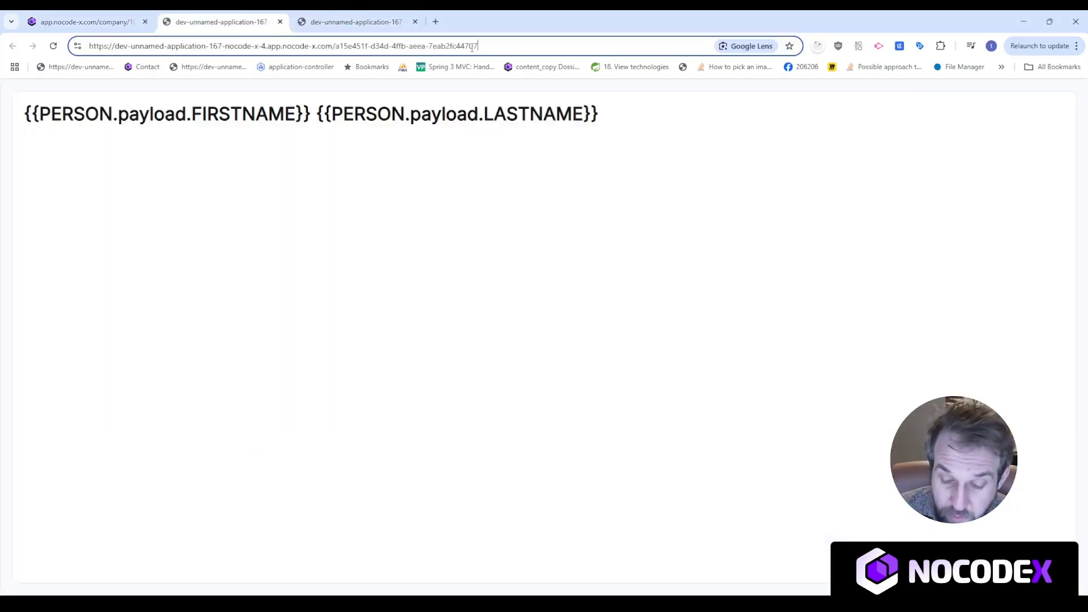
type("?")
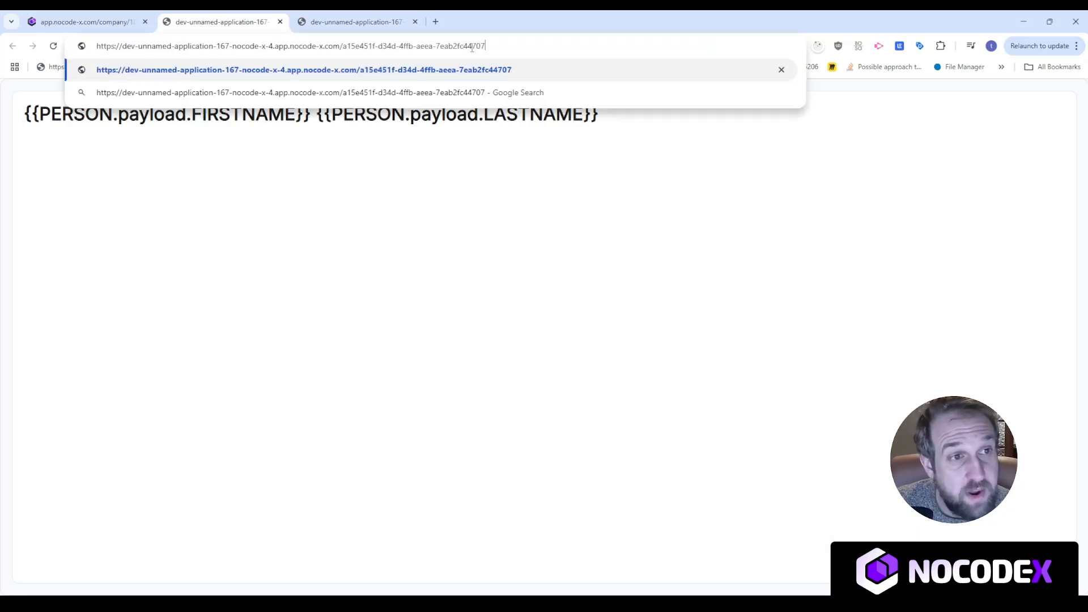
type("ID=")
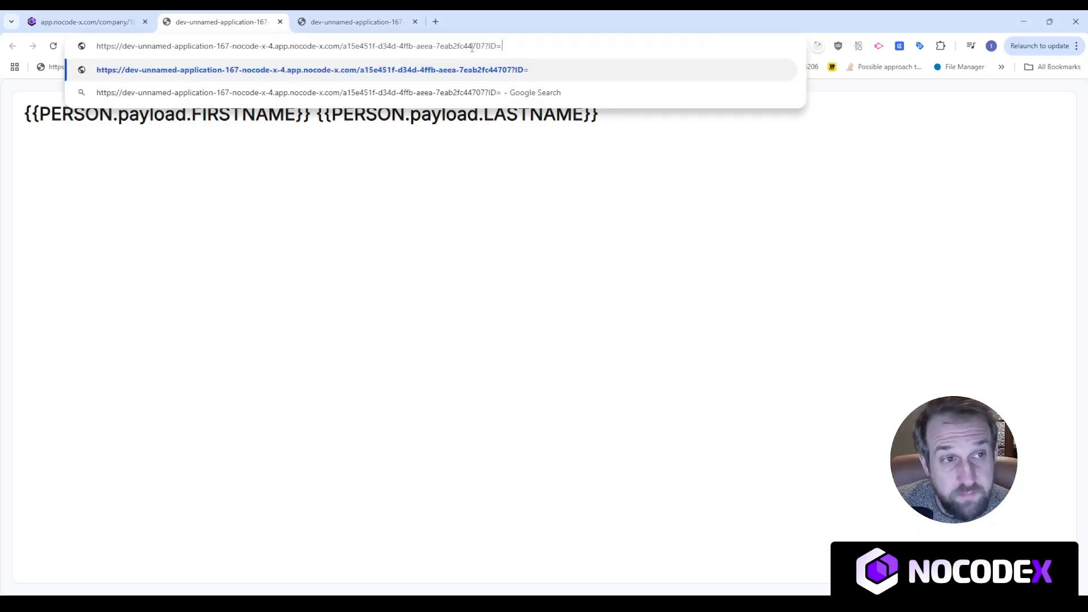
key("ctrl+v")
key("Return")
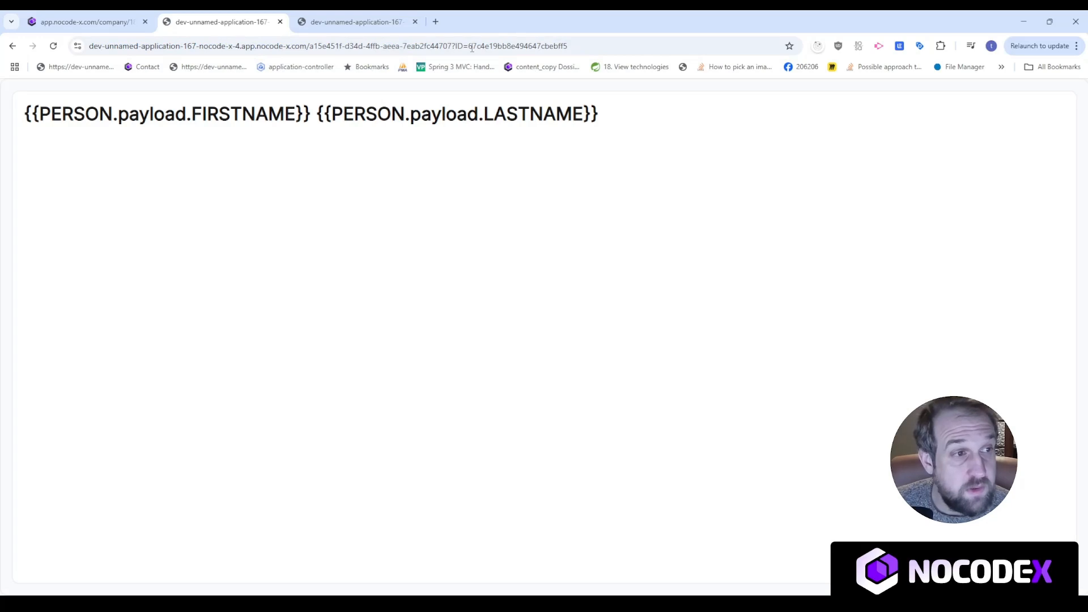
Reload the Person detail preview with the ID parameter, then go back to the editor.
left_click(599, 44)
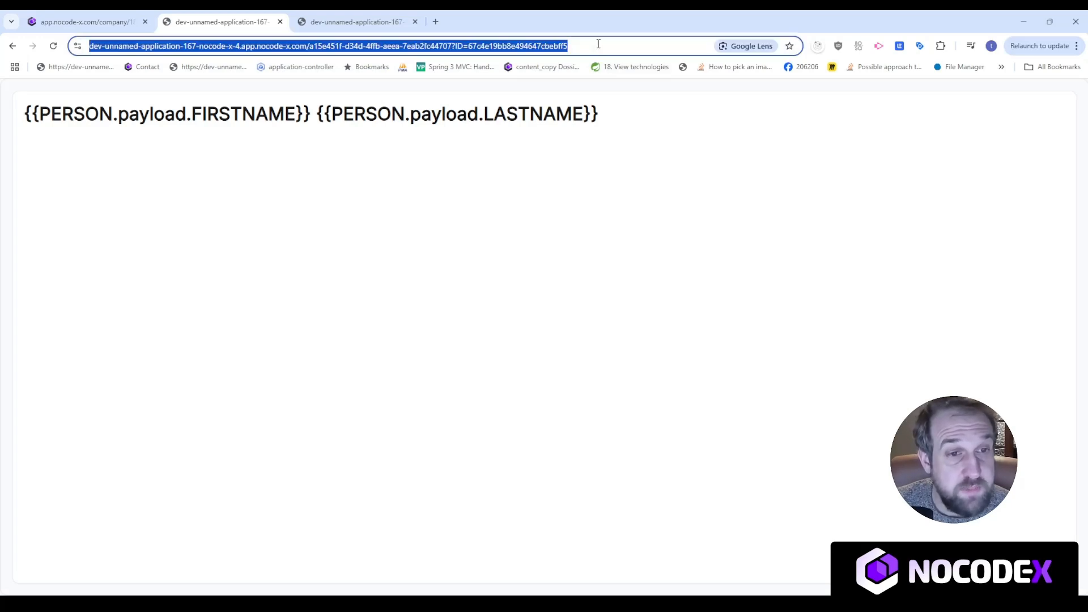
key("Return")
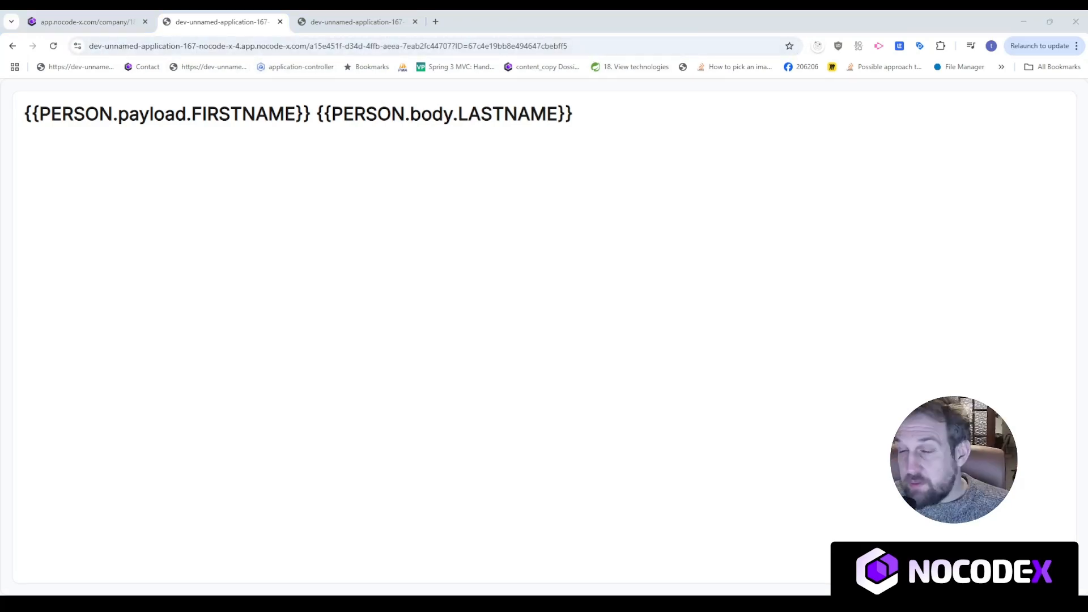
left_click(444, 46)
key("ctrl+a")
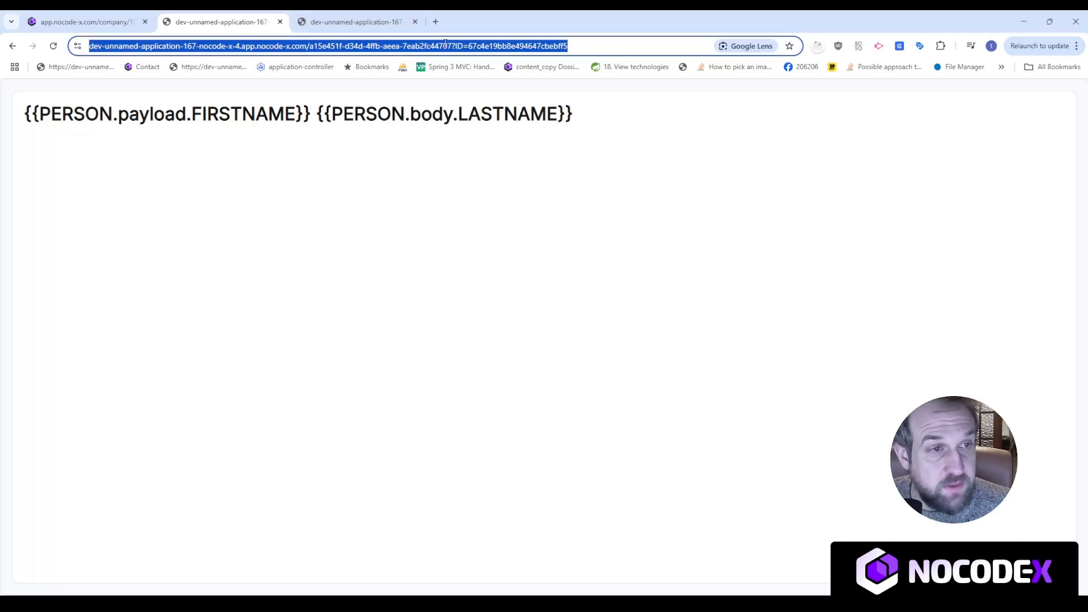
key("Return")
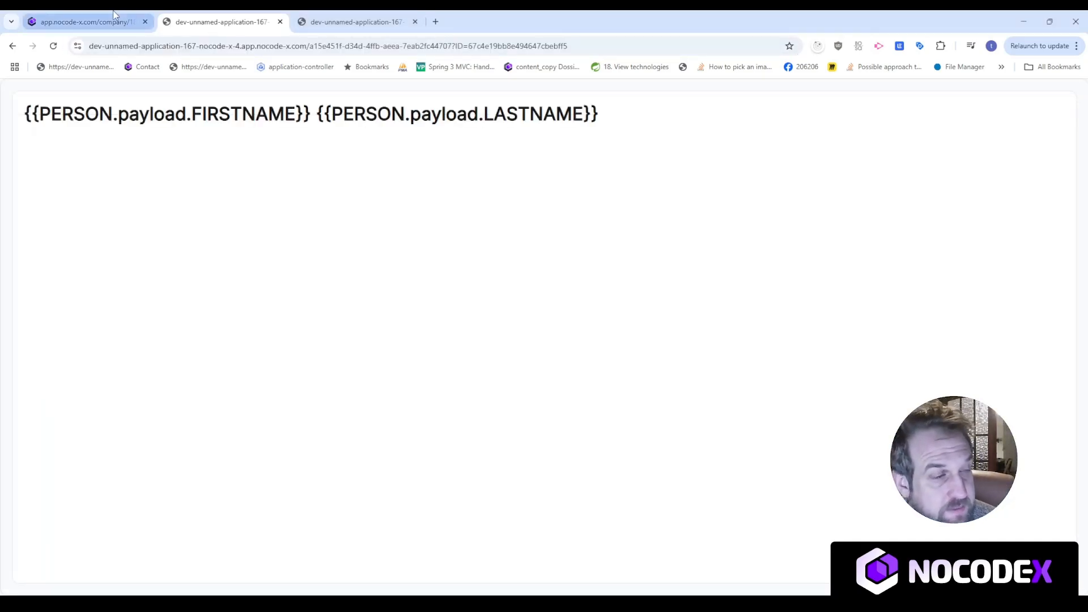
left_click(85, 21)
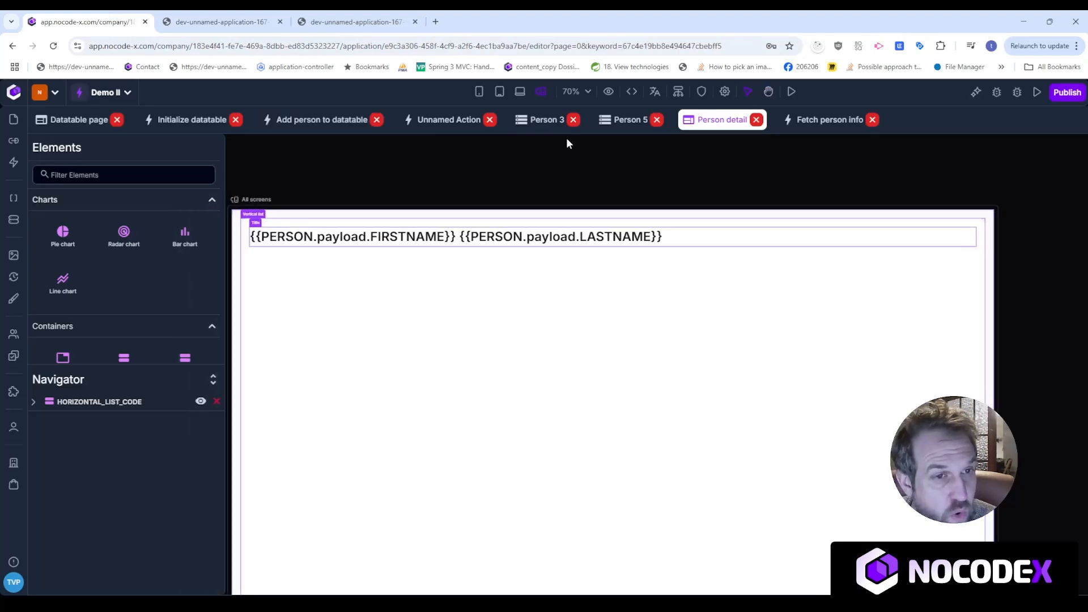
Check the firstName, lastName and email field names in Person 3, then select the page heading.
left_click(547, 121)
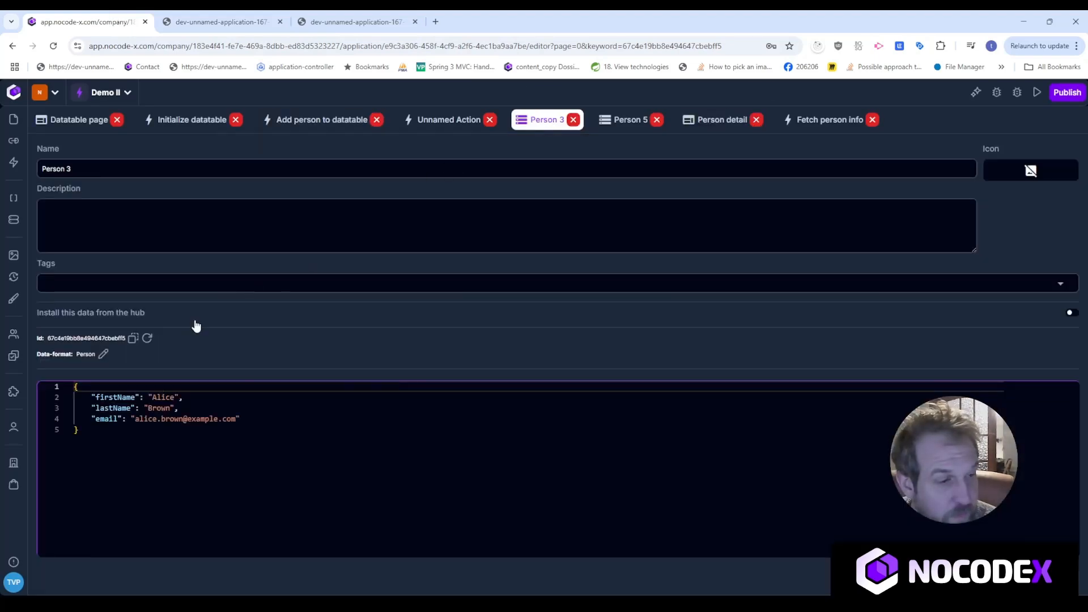
double_click(110, 398)
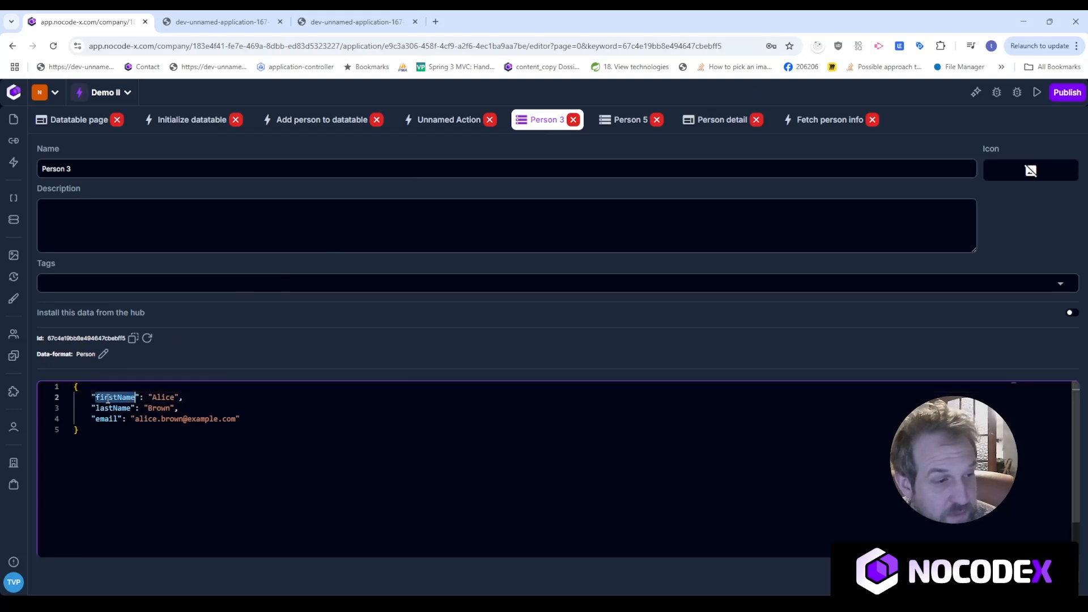
double_click(113, 408)
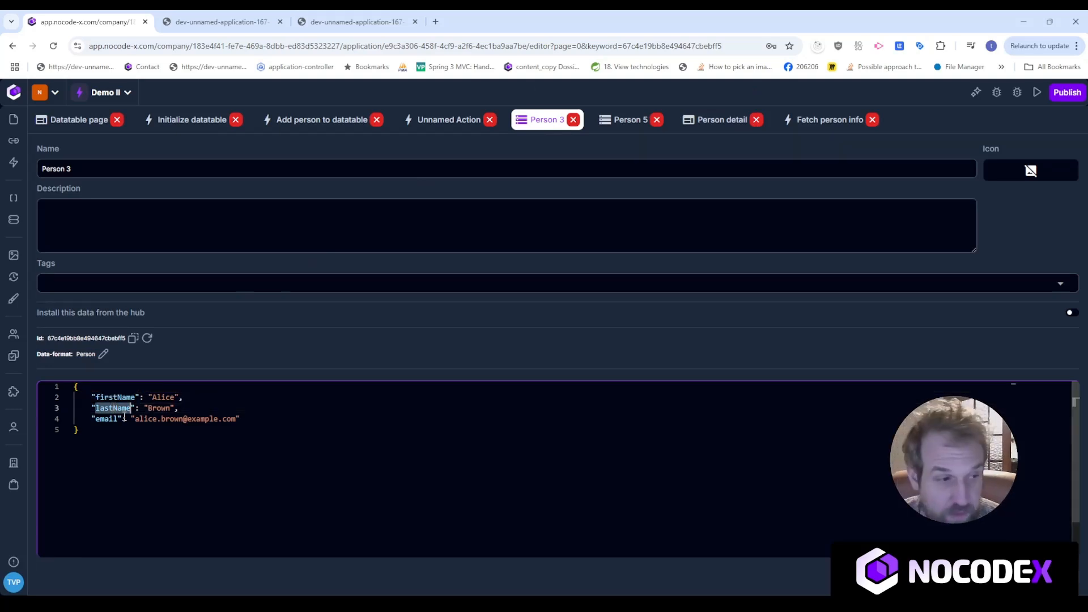
double_click(104, 420)
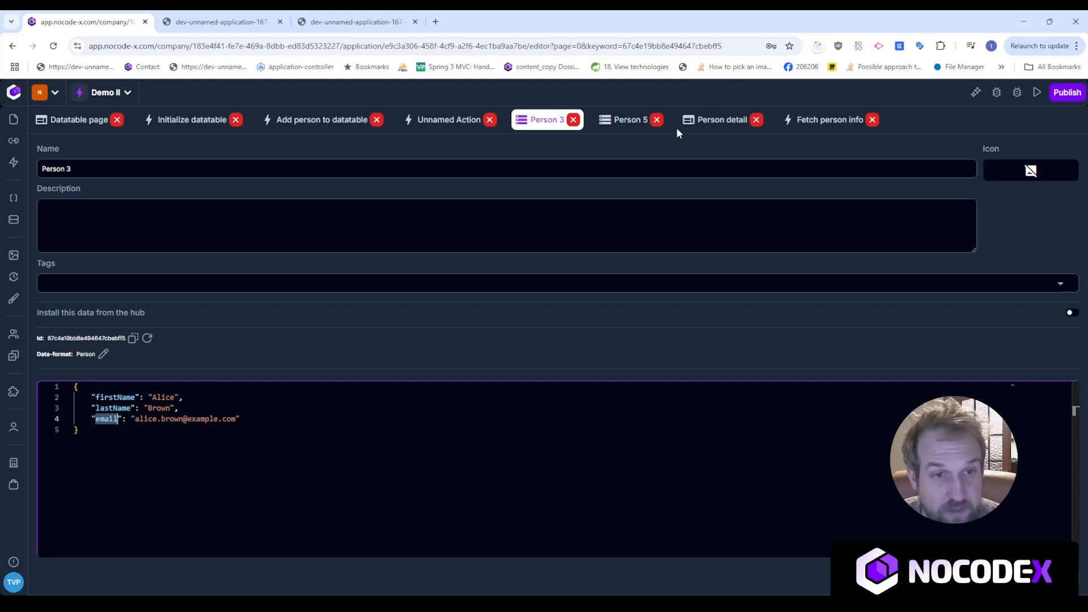
left_click(731, 124)
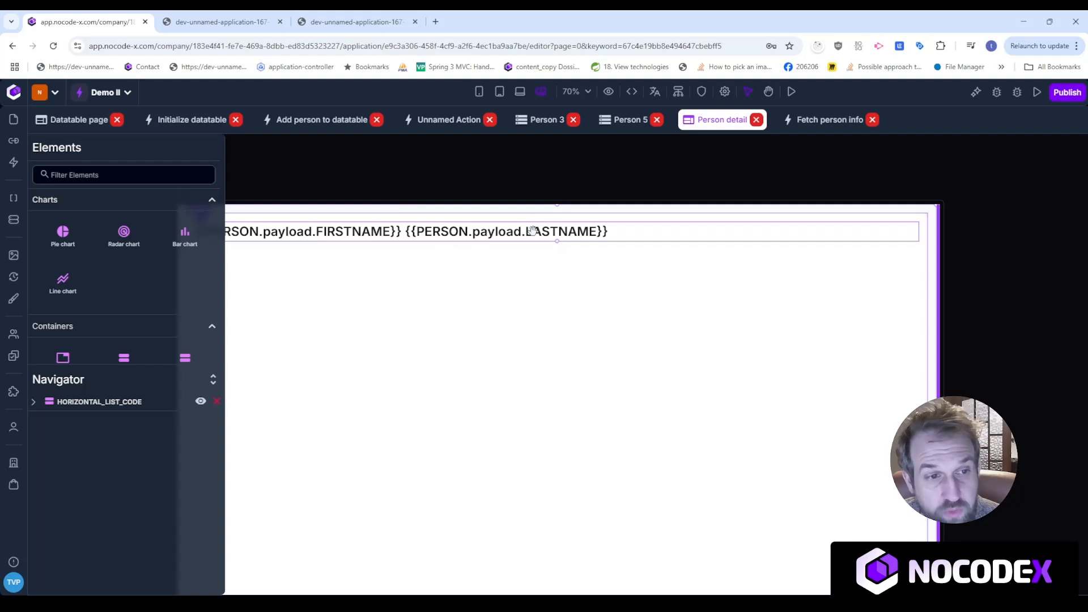
left_click(532, 230)
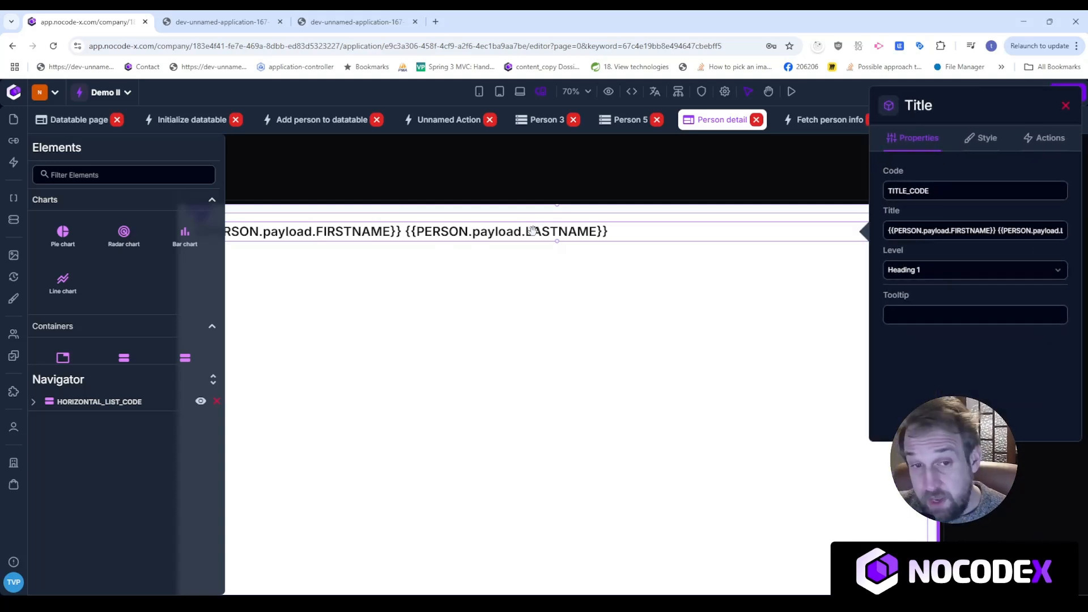
Change the heading title to {{PERSON.payload.firstName}} {{PERSON.payload.lastName}}.
double_click(977, 230)
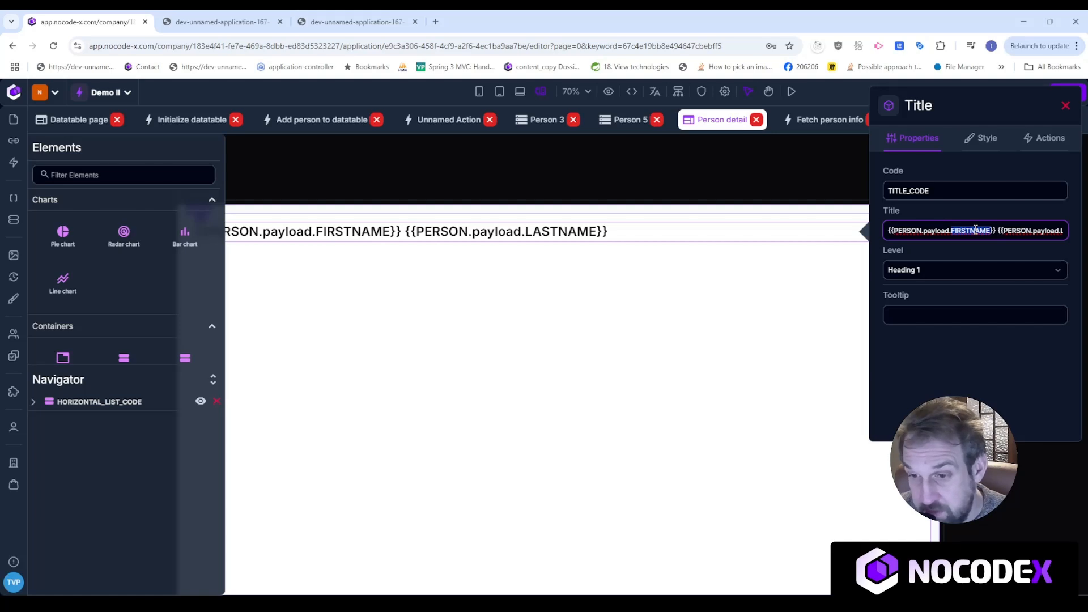
type("la")
key("BackSpace")
key("BackSpace")
type("fri")
key("BackSpace")
key("BackSpace")
type("irstName")
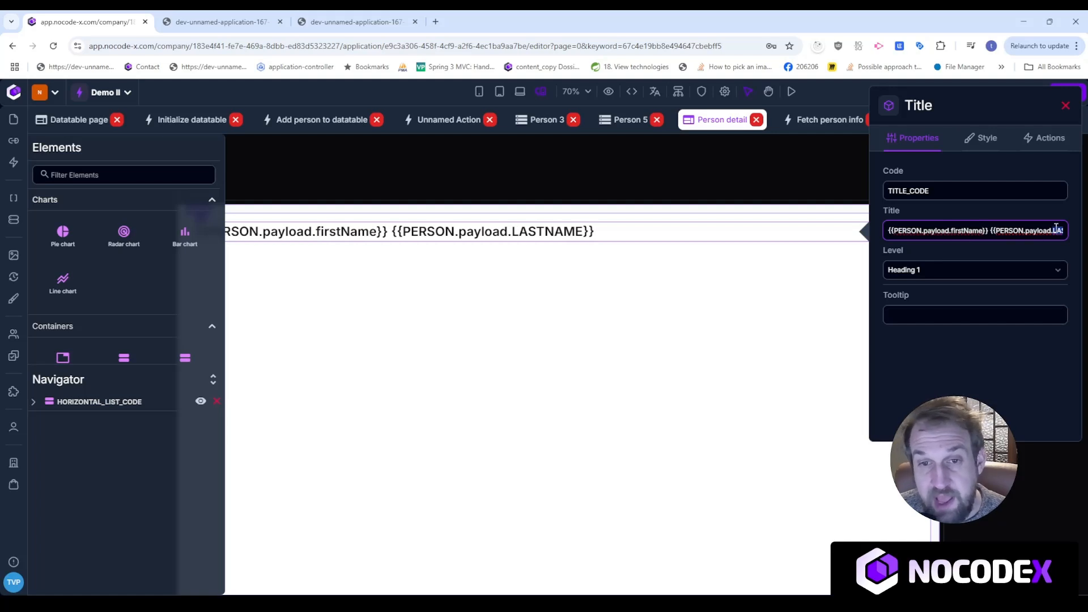
key("BackSpace")
type("last")
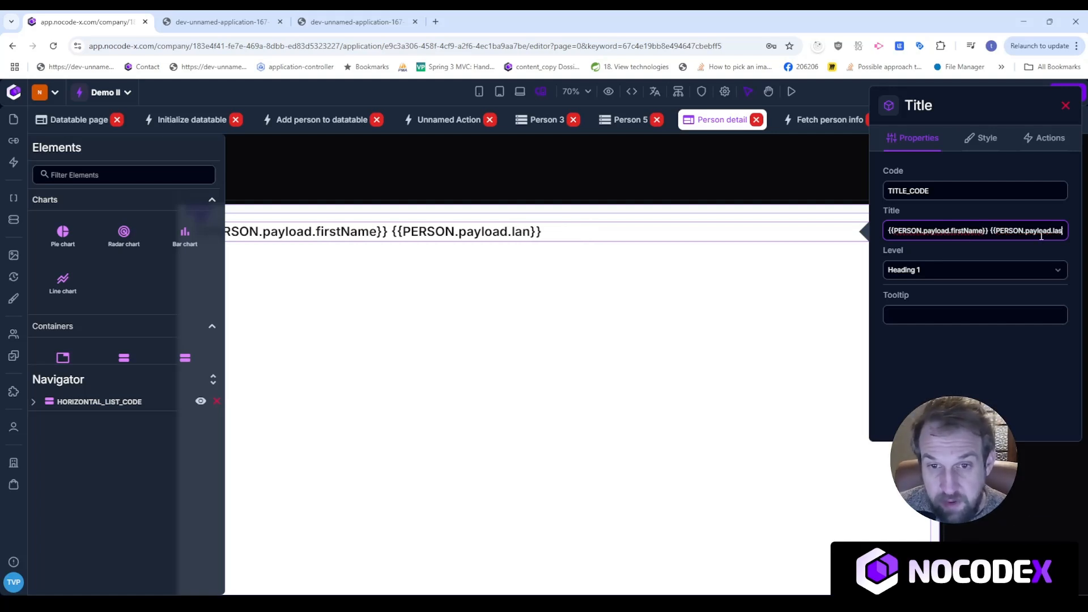
type("Name")
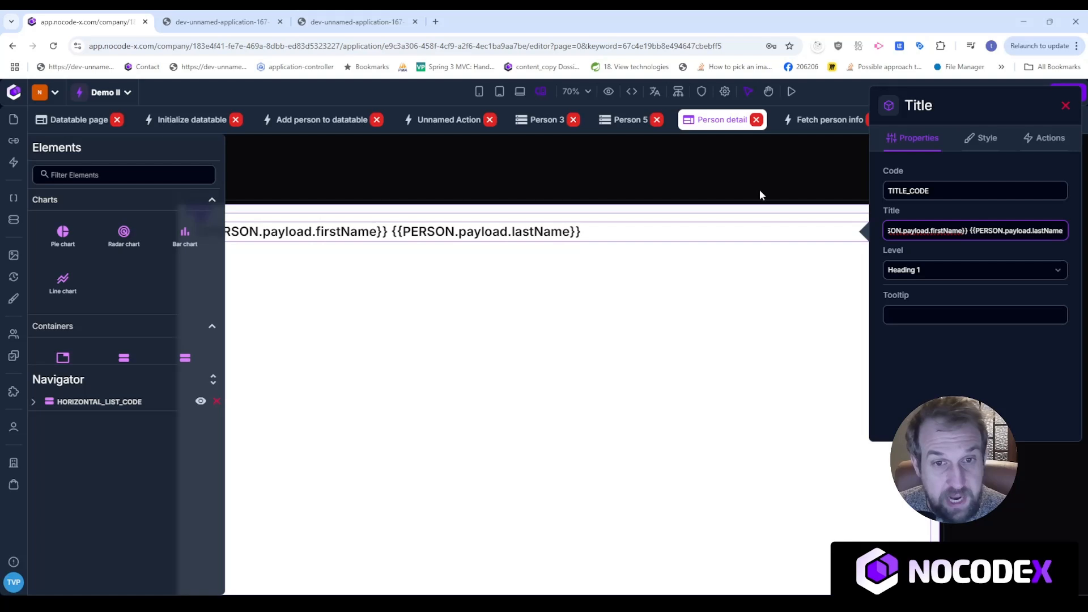
left_click(741, 180)
Reload the running app to confirm the person's real name now appears.
left_click(221, 21)
left_click(53, 46)
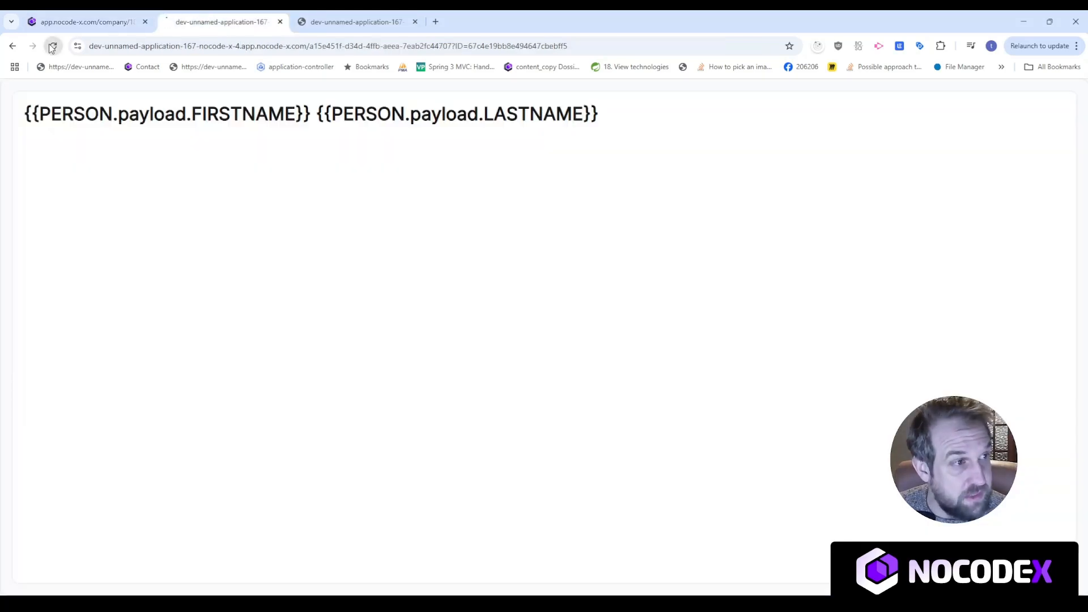
left_click_drag(163, 130, 28, 114)
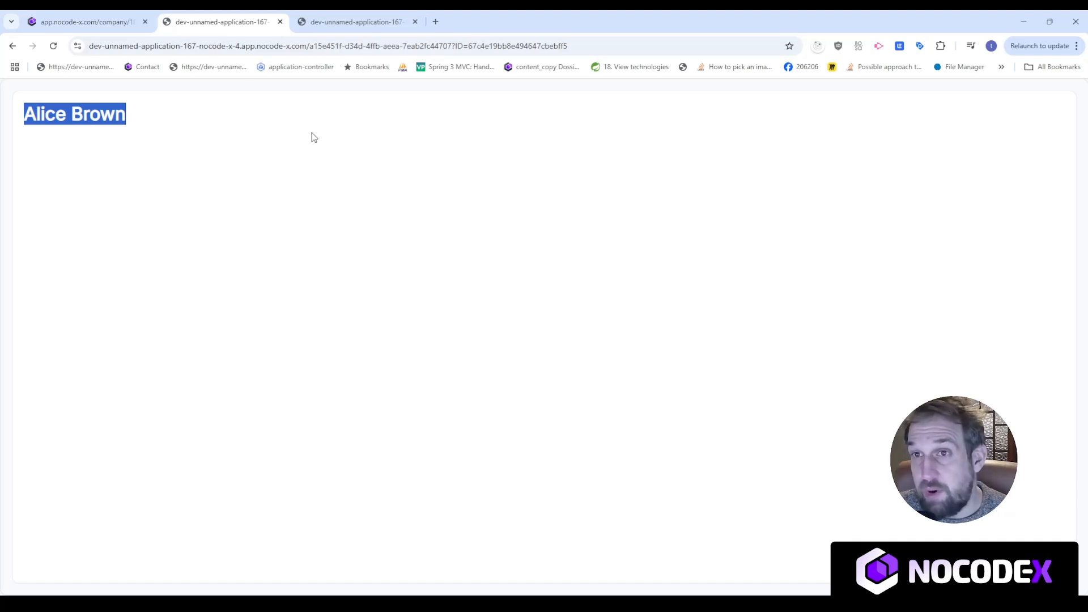
left_click(85, 22)
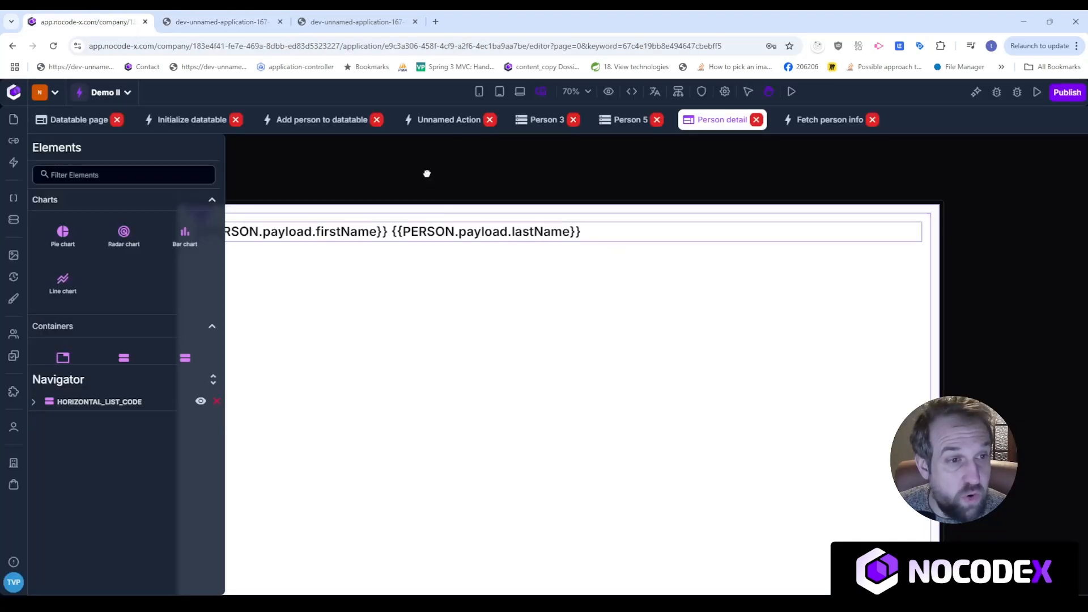
Place a new Title element below the name heading and make it Heading 6.
left_click(137, 173)
type("tit")
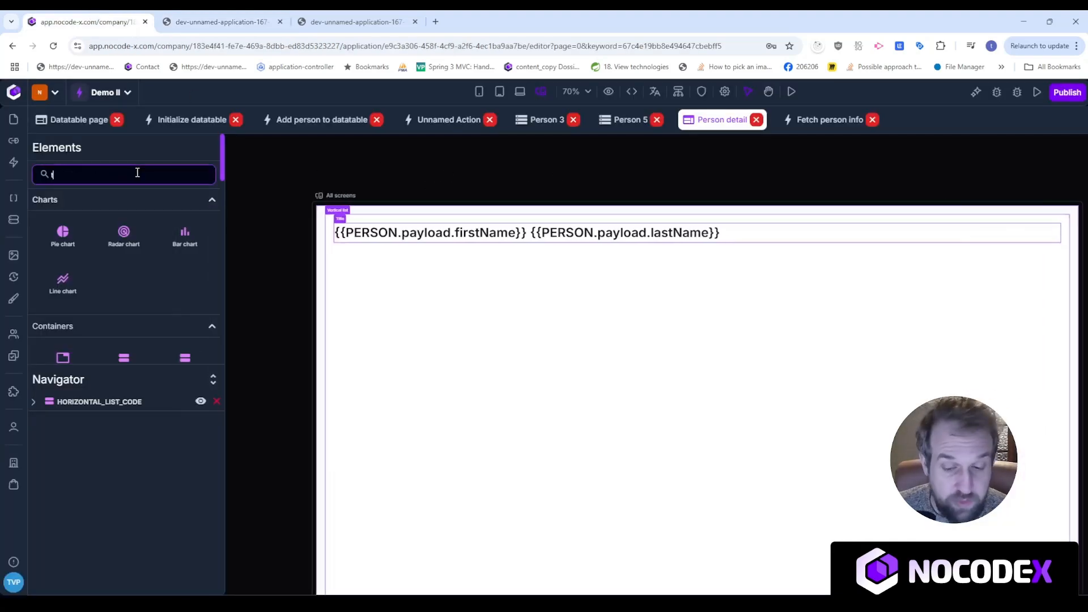
left_click_drag(64, 236, 440, 275)
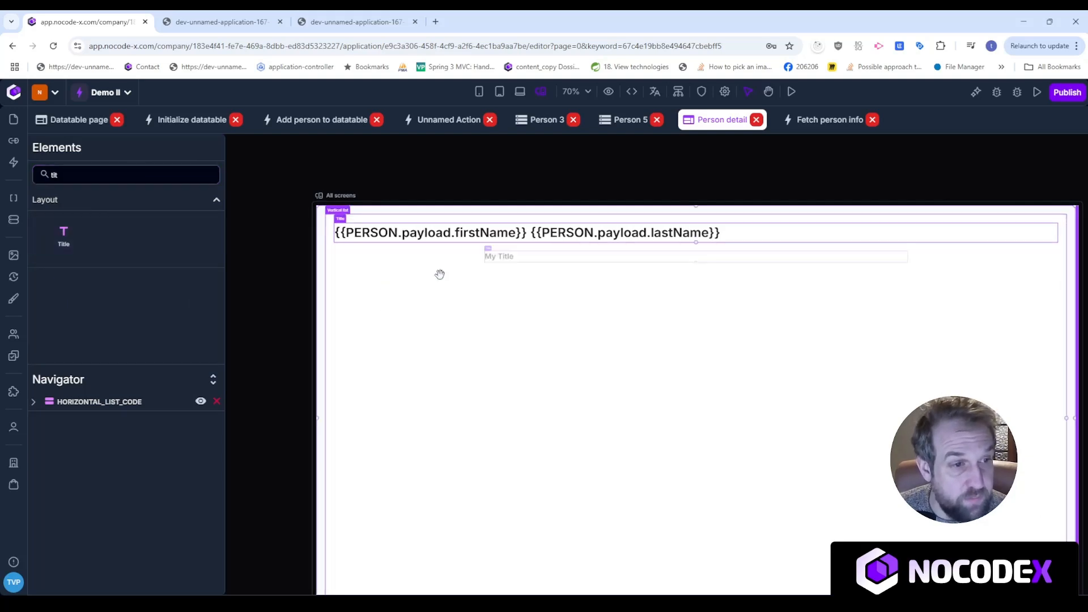
left_click(487, 257)
left_click(237, 269)
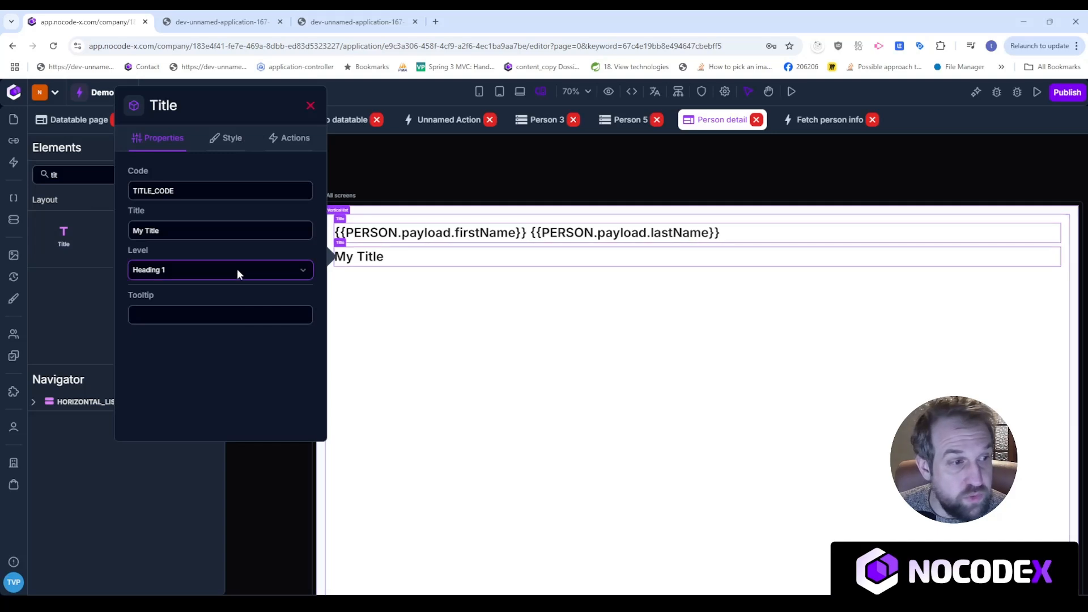
left_click(216, 352)
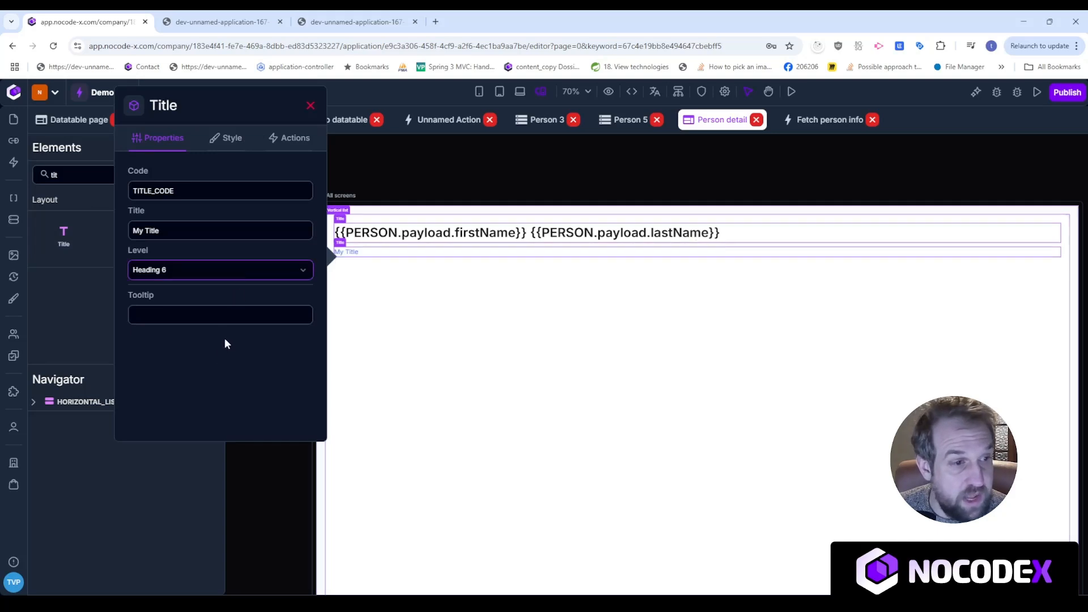
left_click(232, 140)
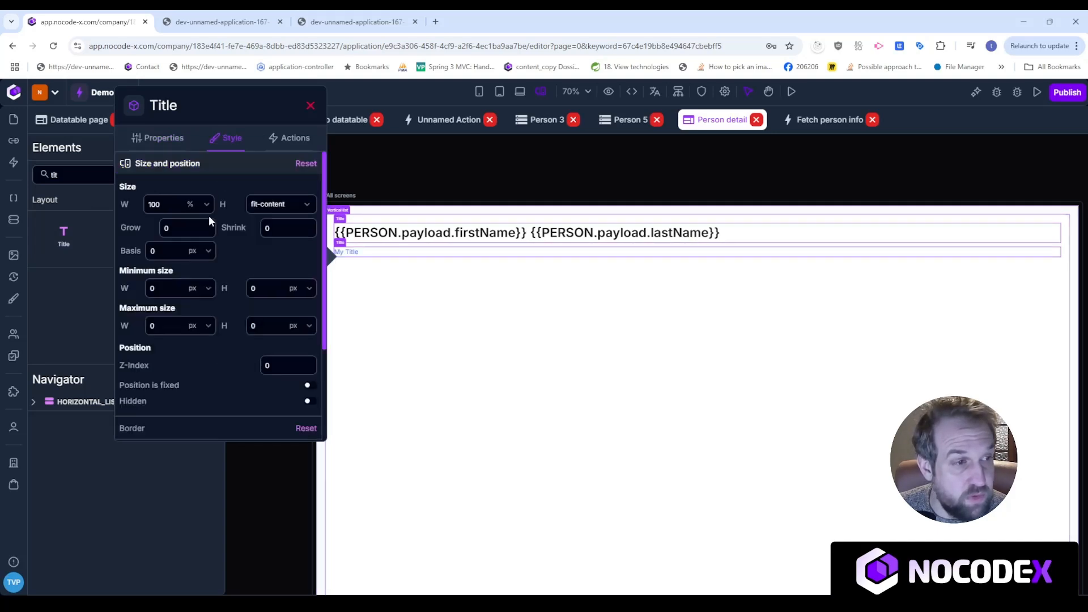
left_click(166, 141)
Set the new title's text to Email: {{PERSON.payload.email}}.
left_click(154, 233)
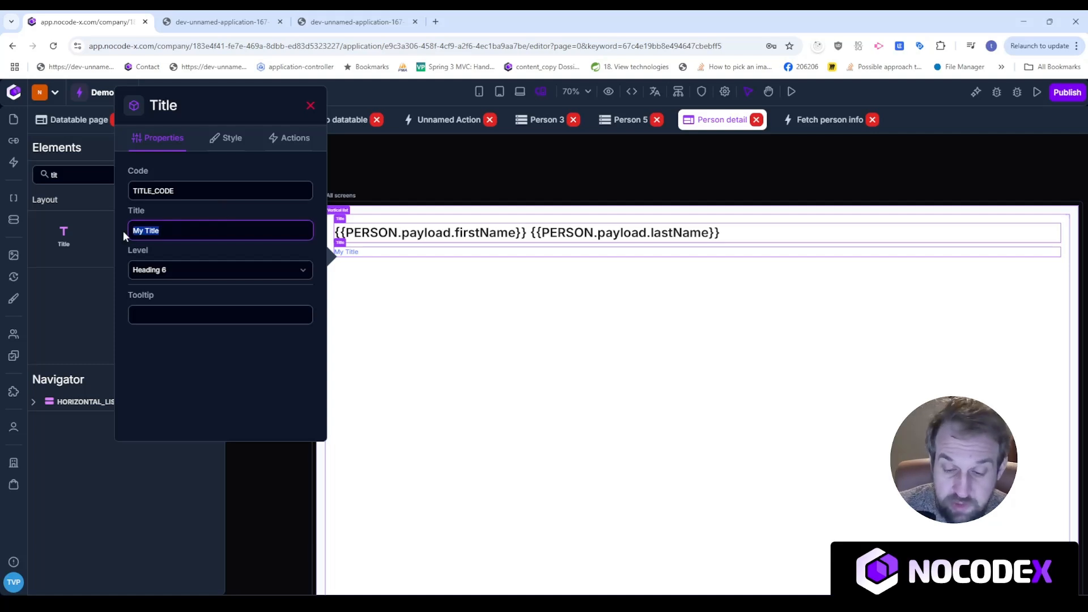
type("Email: ")
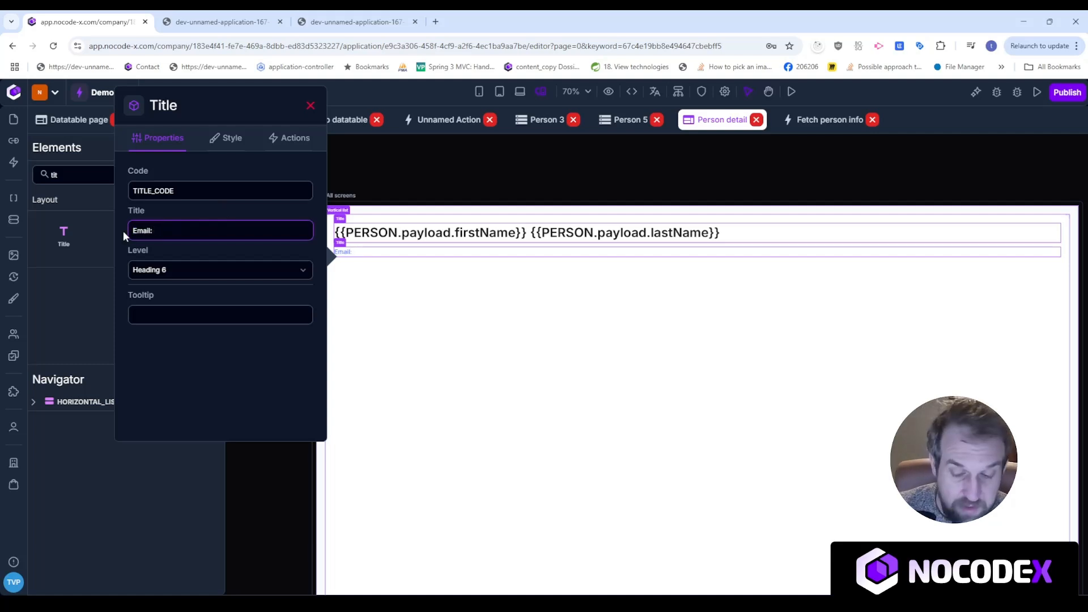
type("{{P")
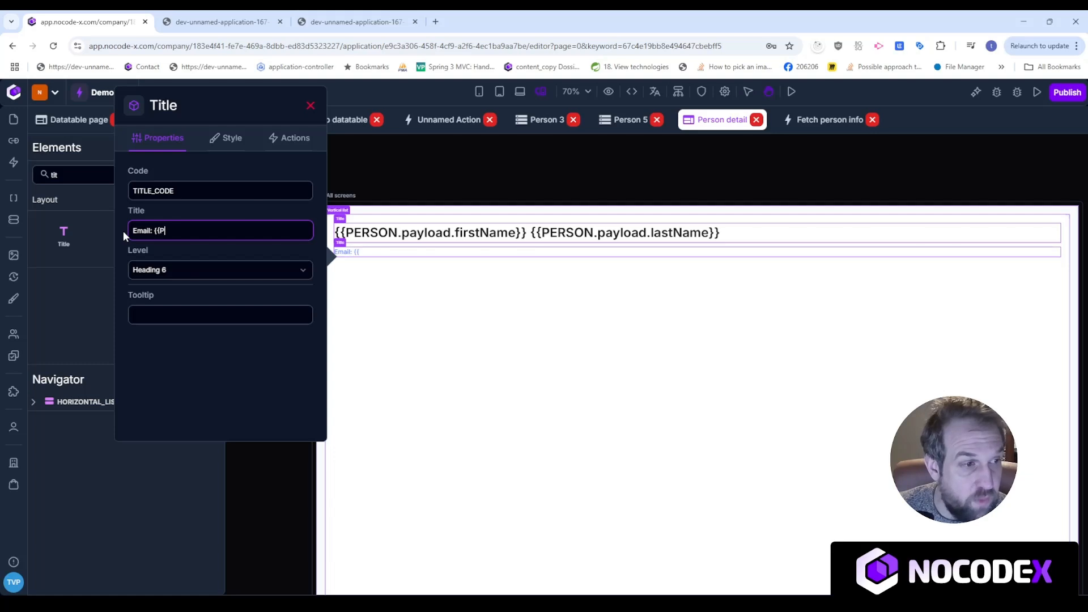
type("ERSON.payload")
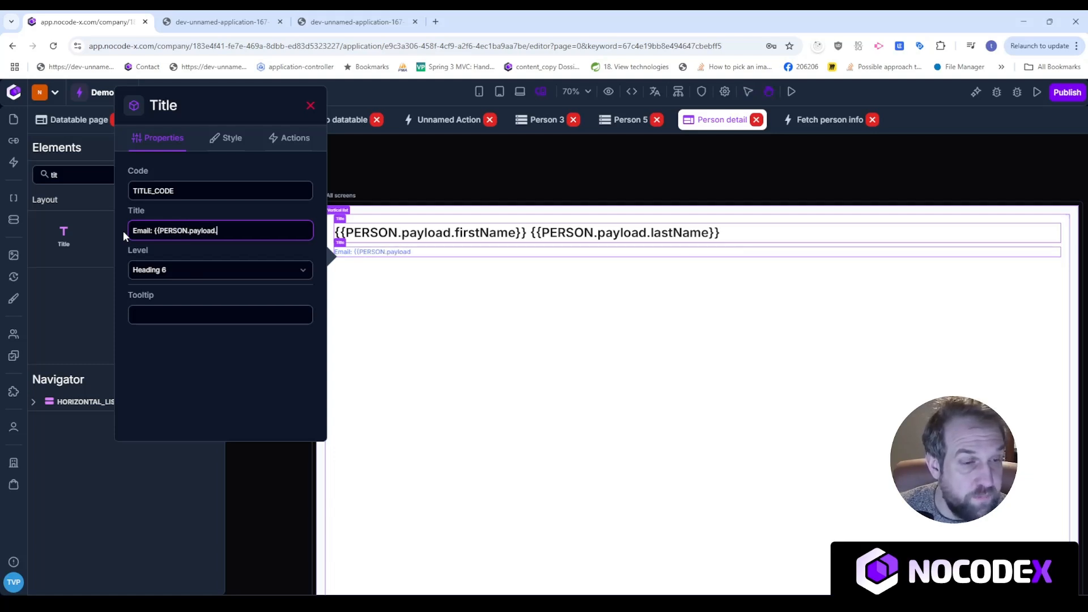
type(".email}}")
left_click(410, 169)
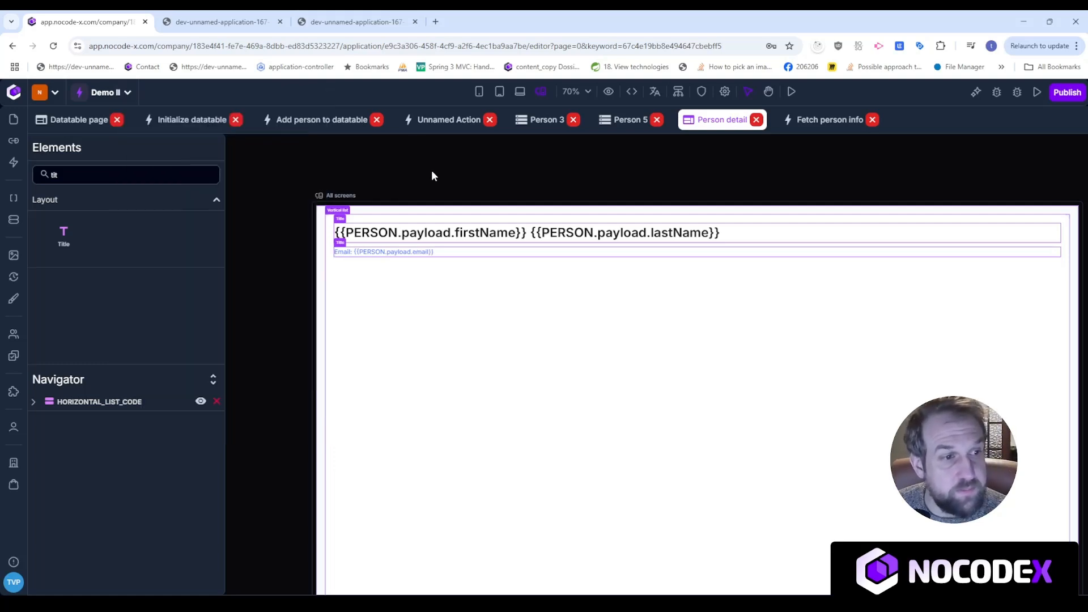
Reload the running app to check the new email line.
left_click(221, 22)
left_click(54, 48)
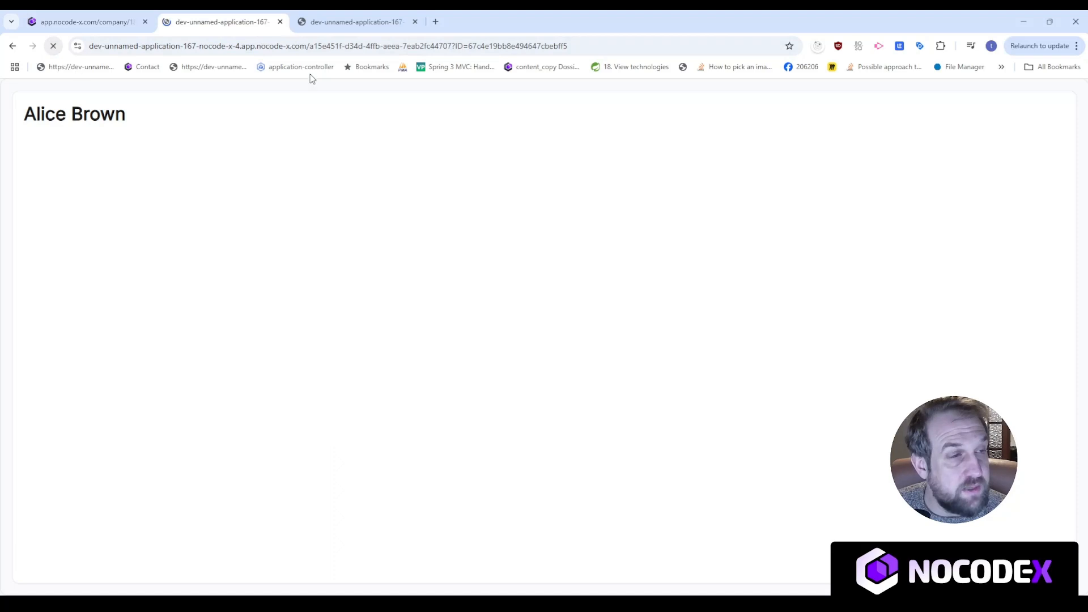
left_click(108, 22)
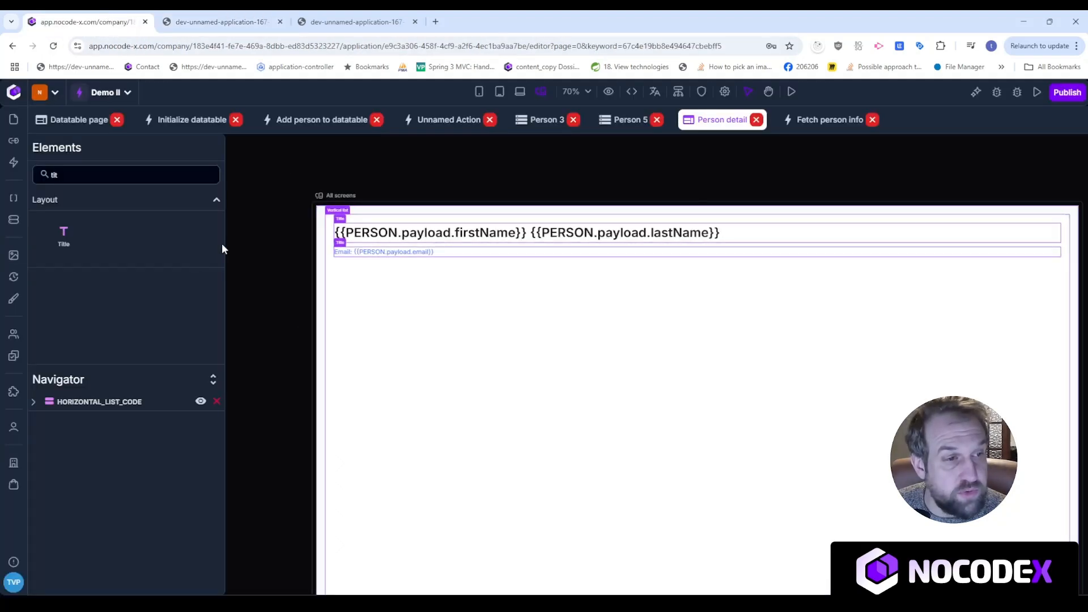
left_click(64, 175)
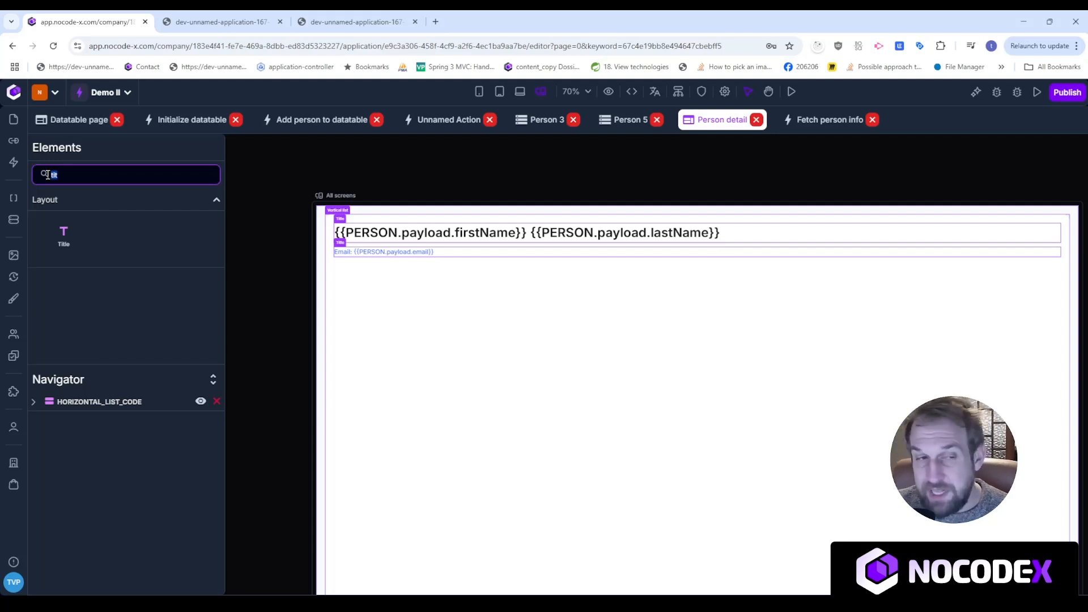
Review the detail page address and people table, then open the Unnamed Action.
left_click(266, 18)
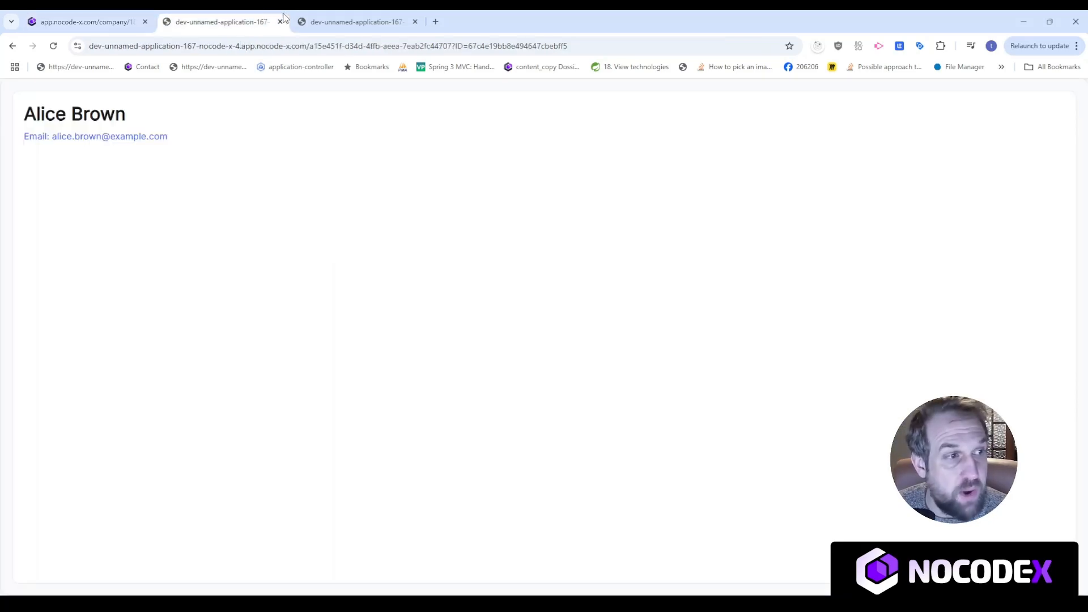
left_click_drag(577, 51, 496, 55)
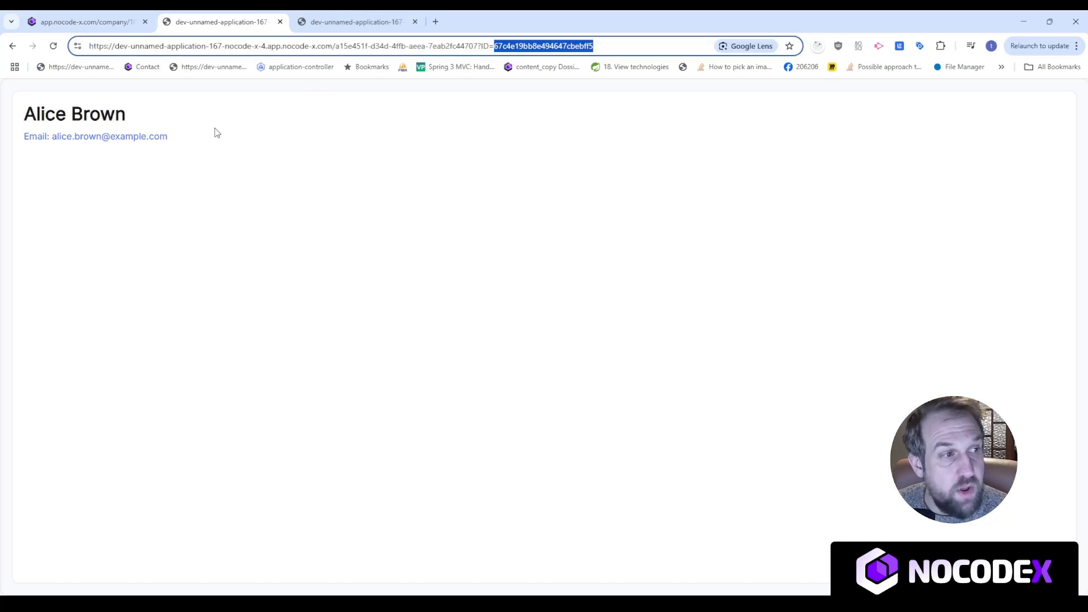
left_click_drag(168, 137, 36, 105)
left_click(424, 205)
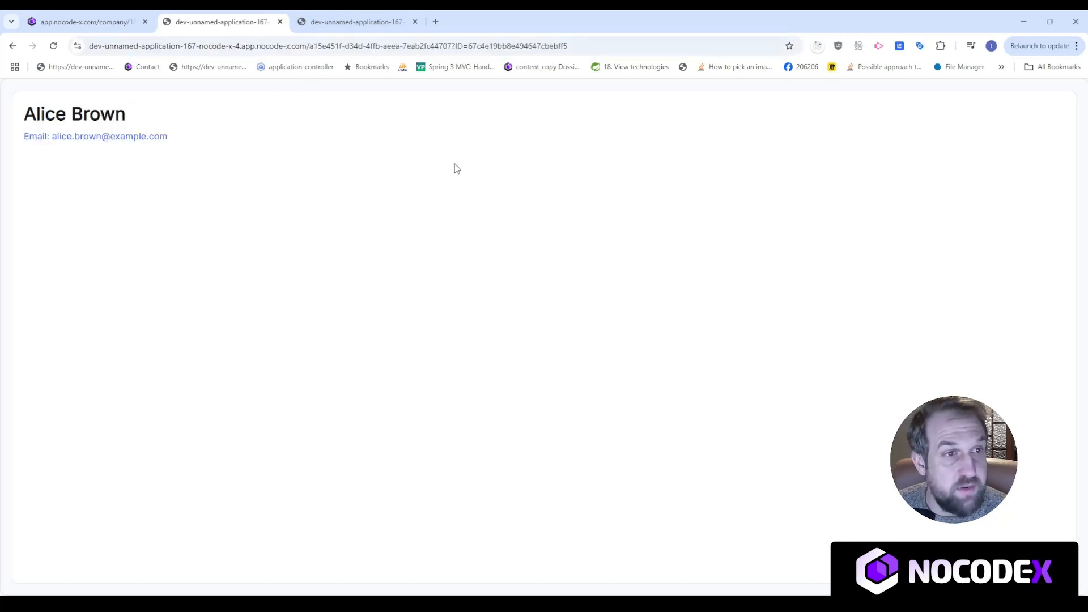
left_click(427, 42)
left_click(351, 21)
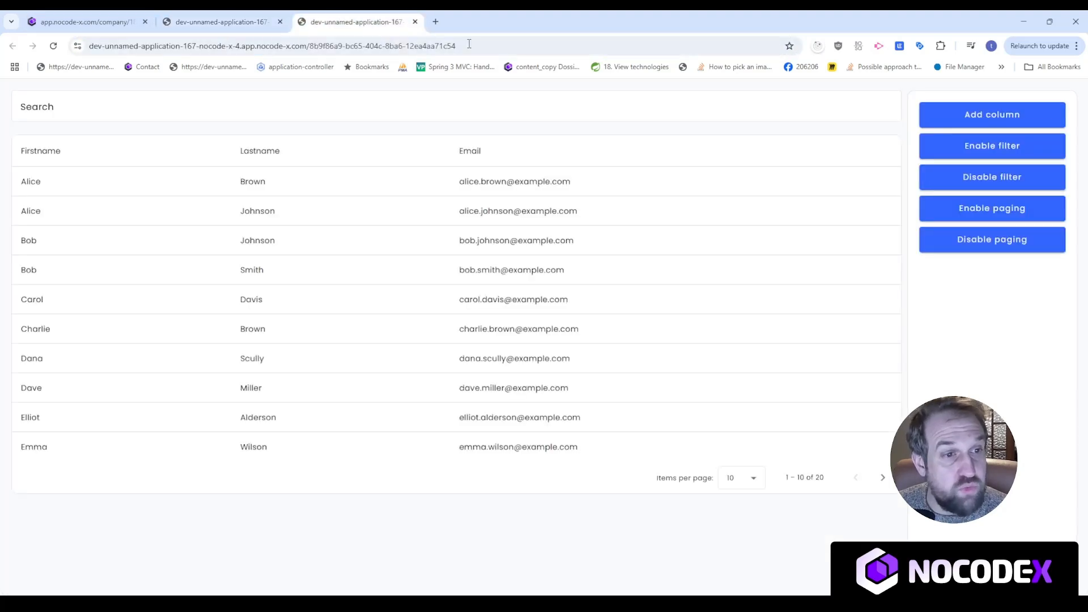
left_click(241, 19)
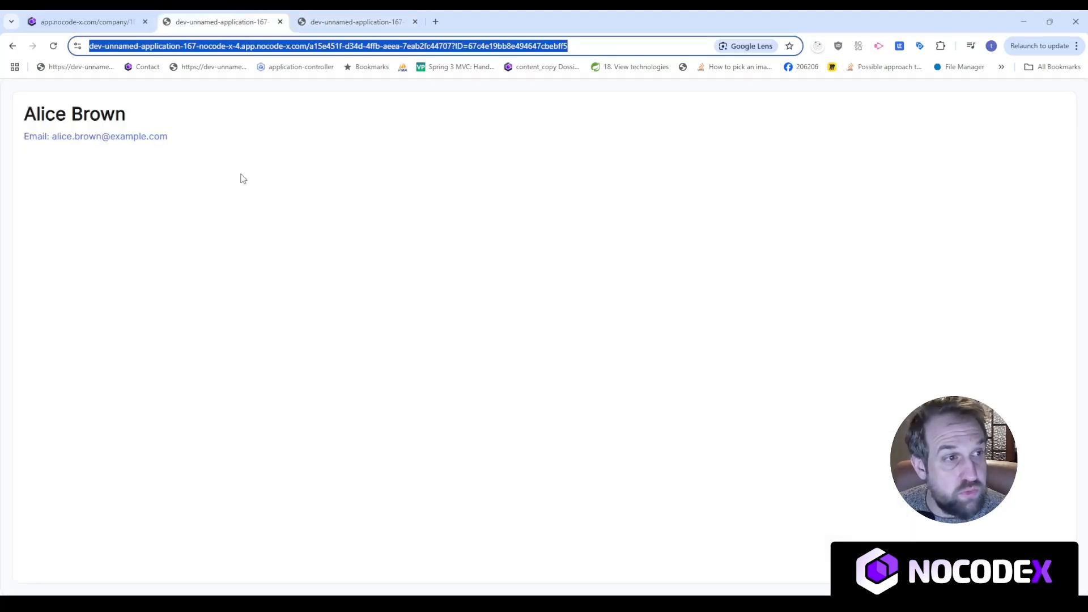
left_click(318, 22)
left_click(99, 21)
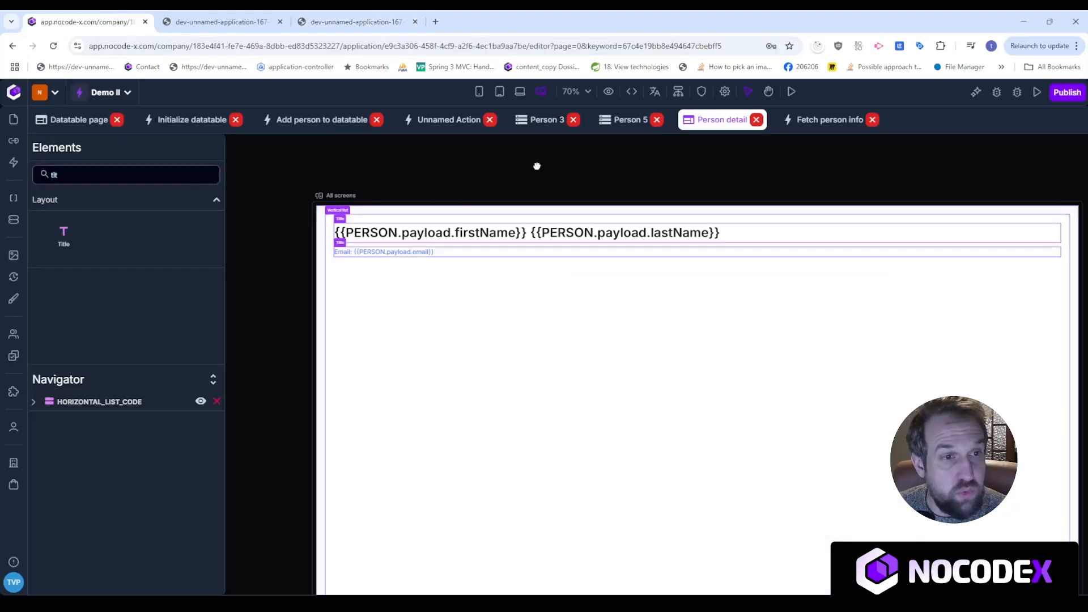
left_click(410, 122)
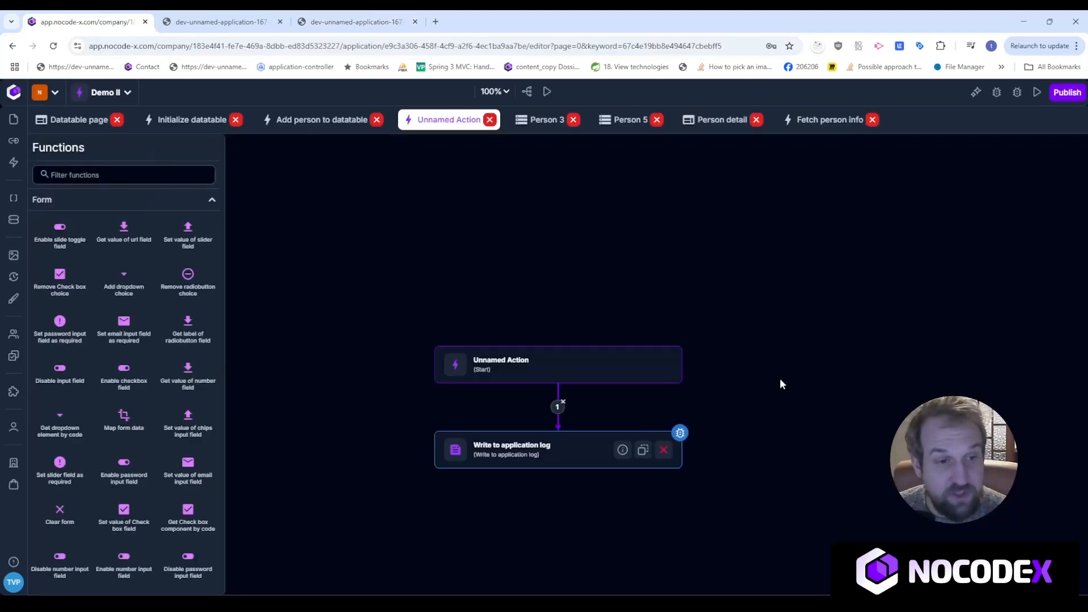
Check the log step's message, then add a Route to page step below it.
left_click(579, 362)
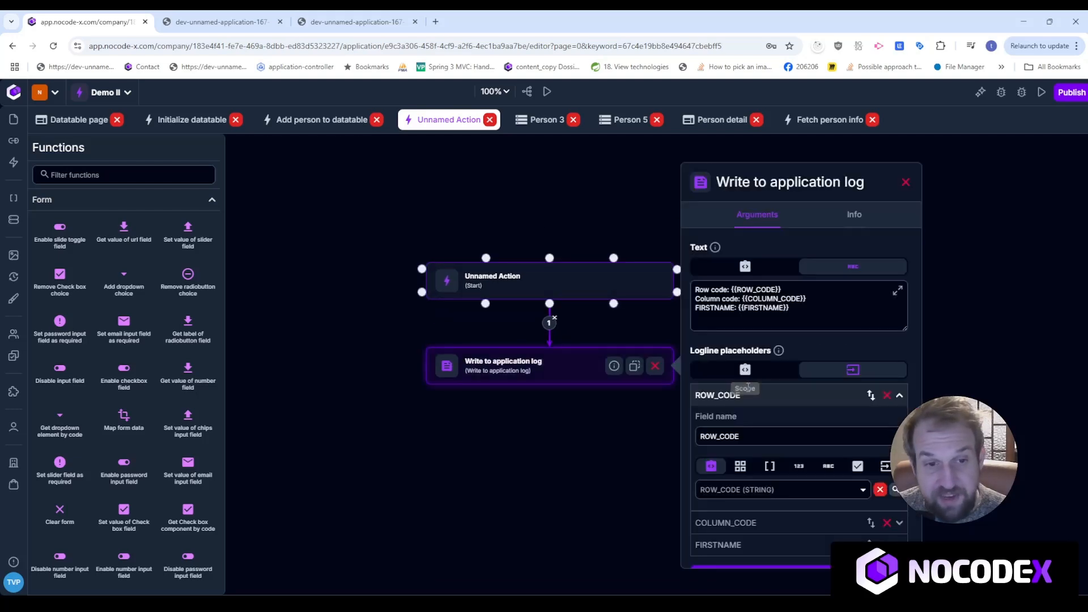
left_click_drag(816, 316, 678, 284)
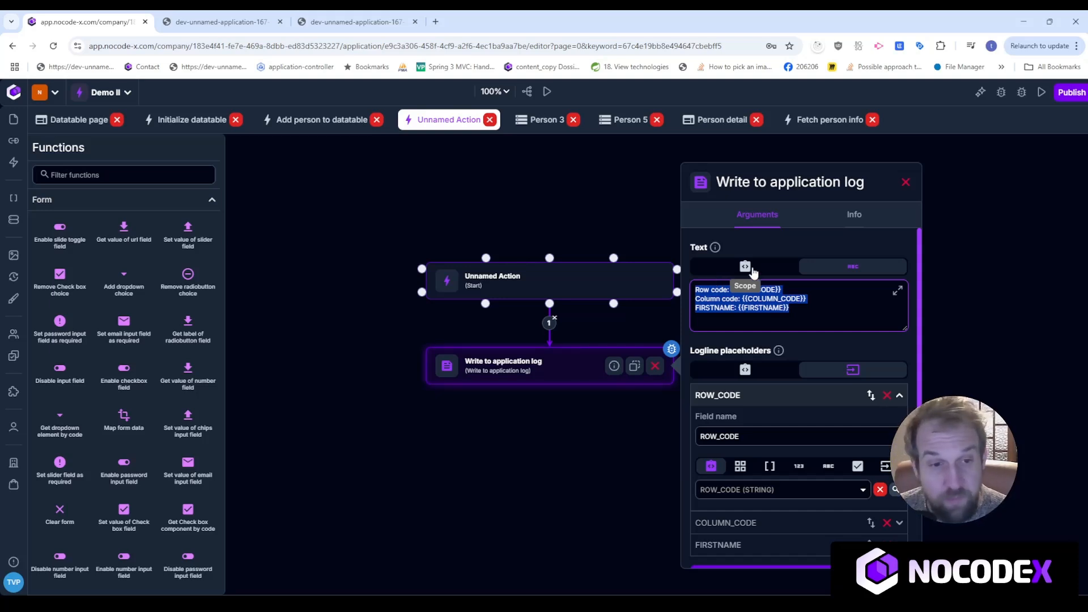
left_click(577, 403)
left_click(119, 169)
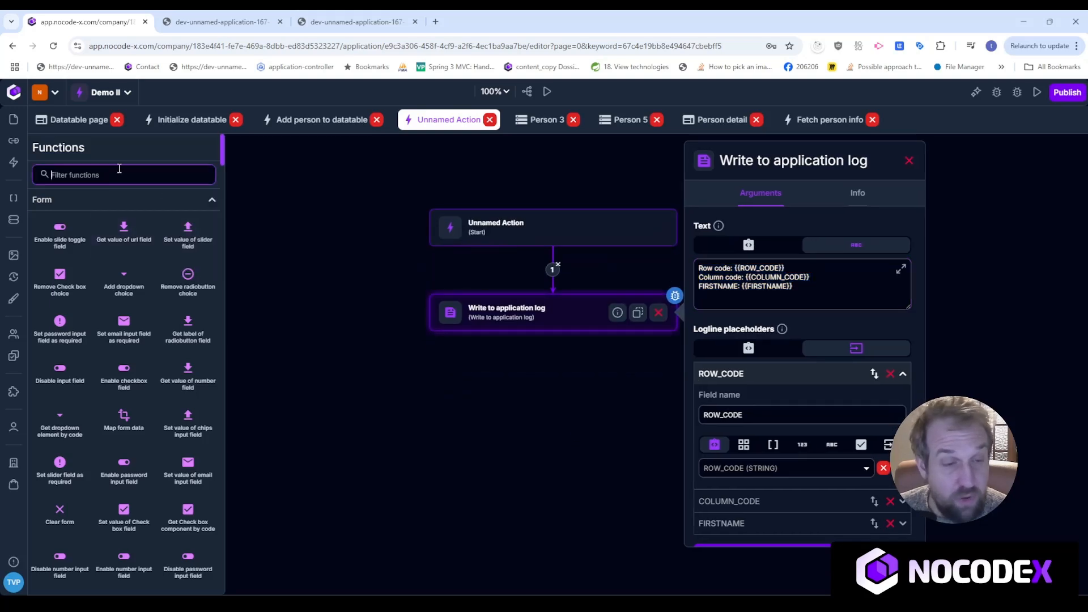
type("reout")
key("BackSpace")
key("BackSpace")
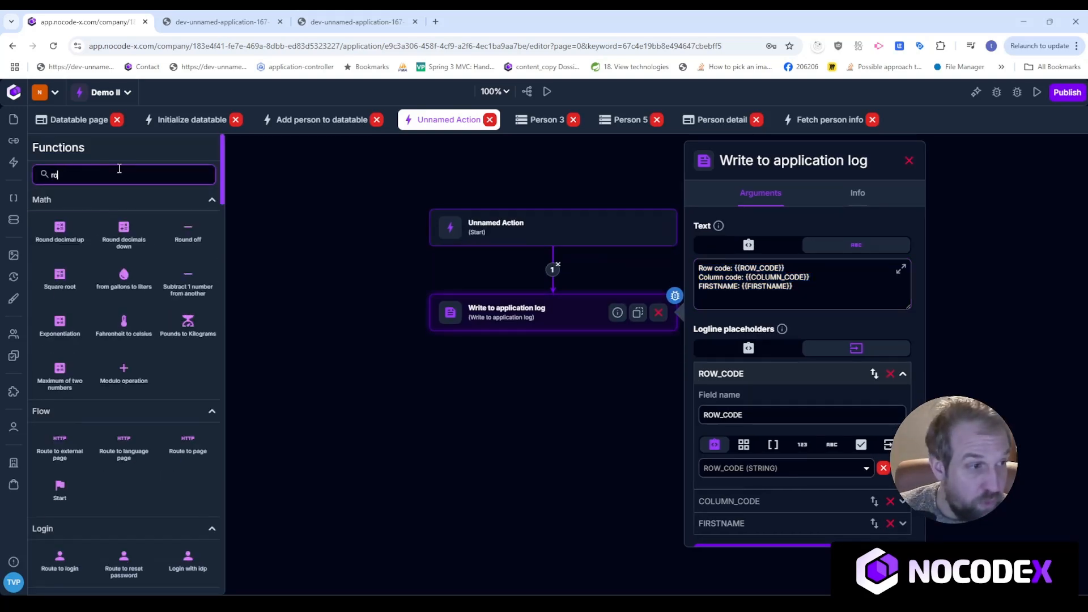
type("oute")
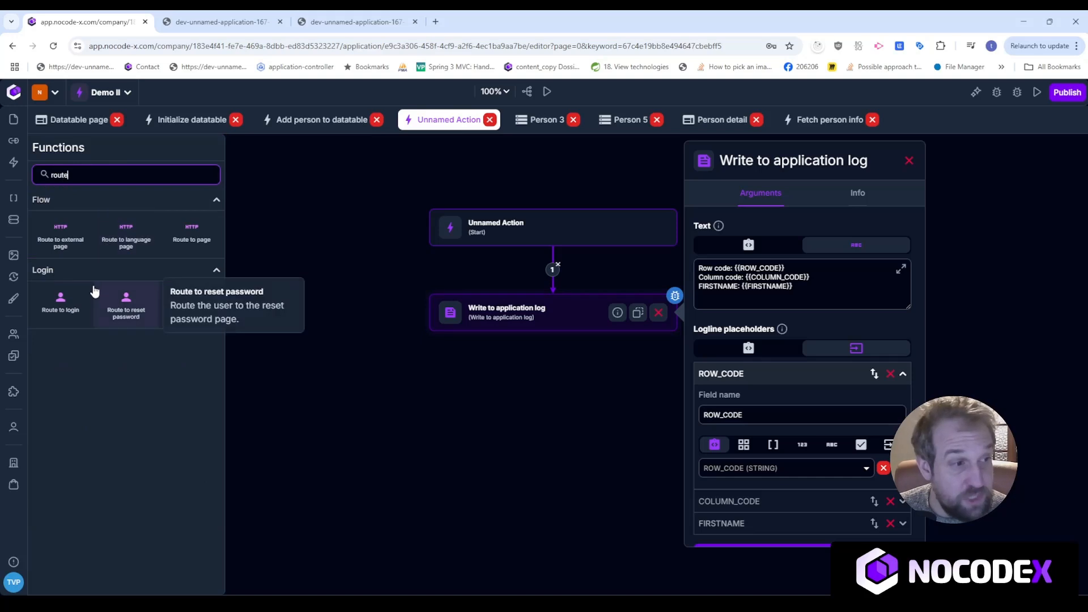
left_click_drag(194, 235, 533, 396)
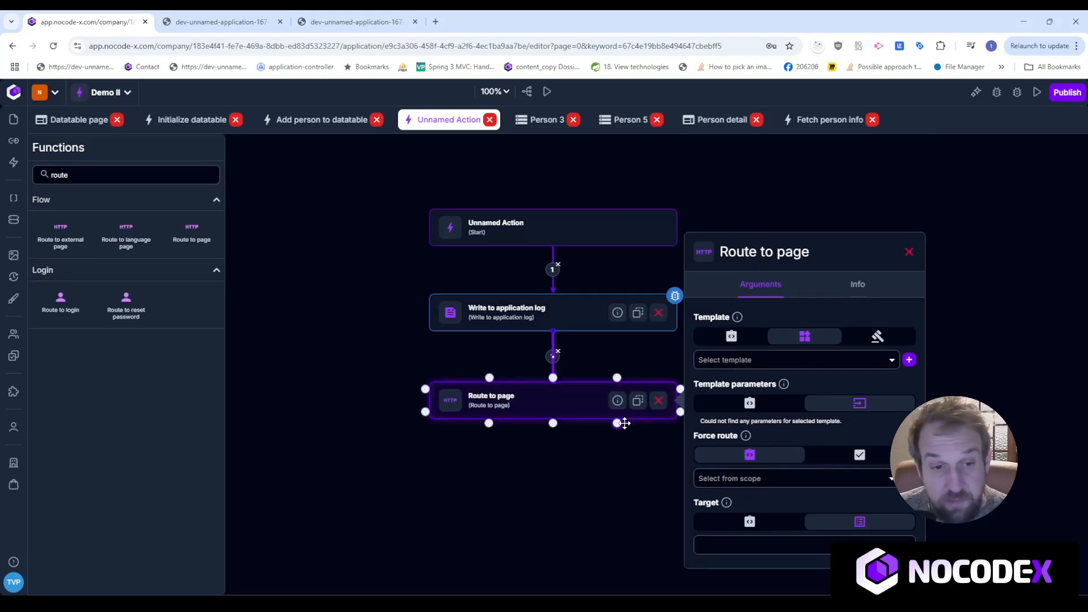
Point Route to page at the Person detail template and switch its ID to a scope value.
left_click(725, 363)
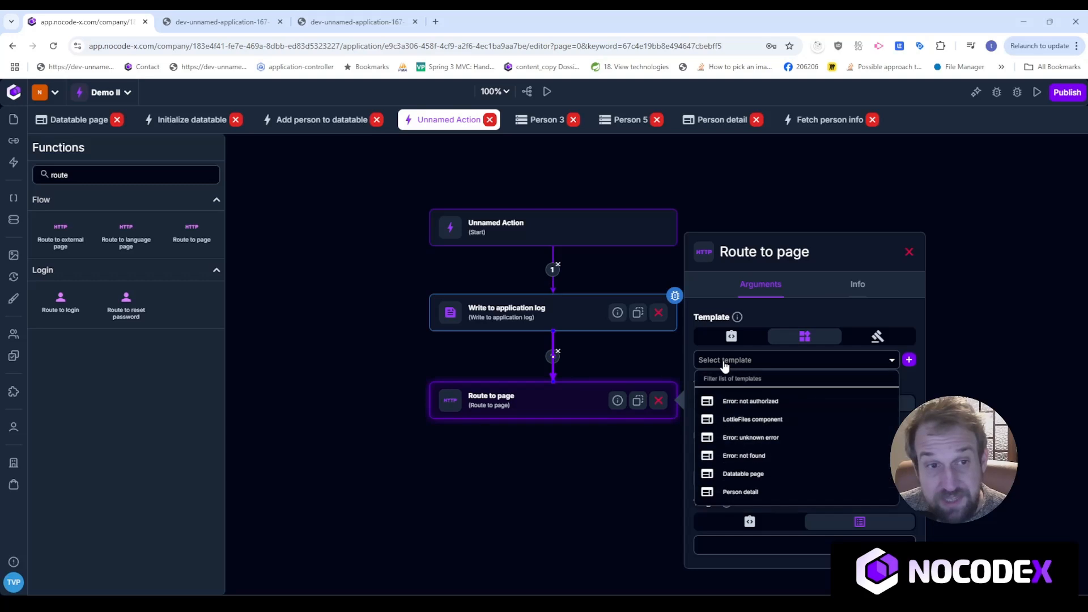
type("Perso")
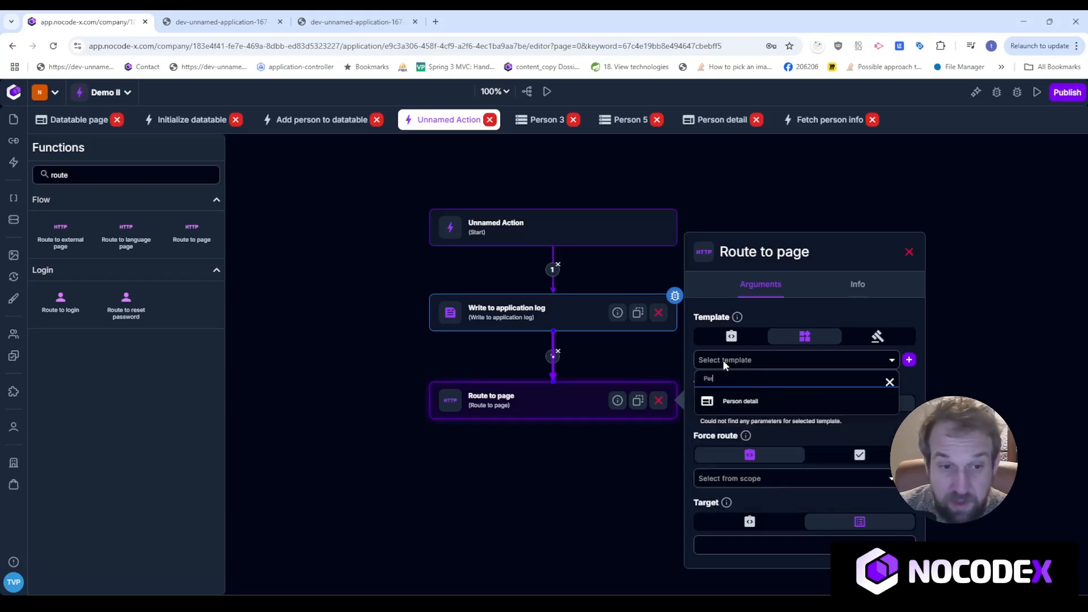
left_click(737, 401)
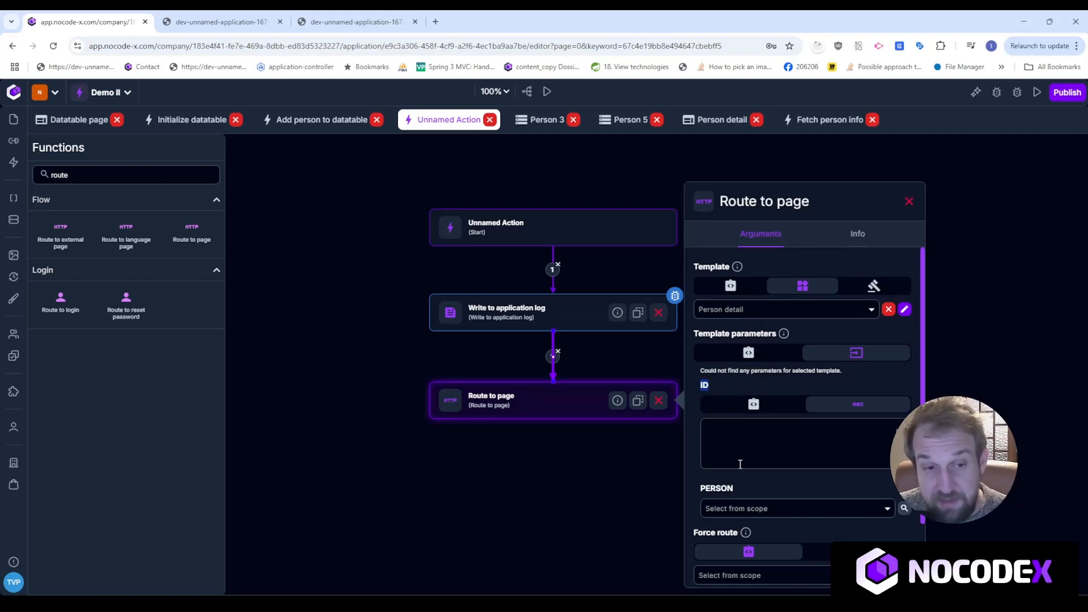
left_click(755, 404)
left_click(782, 426)
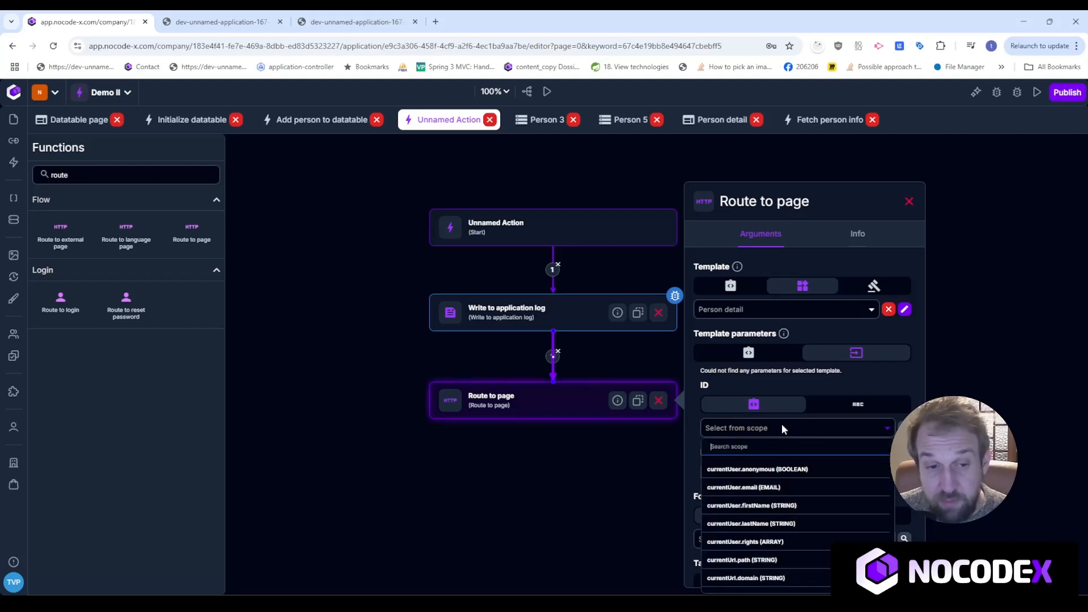
left_click(703, 386)
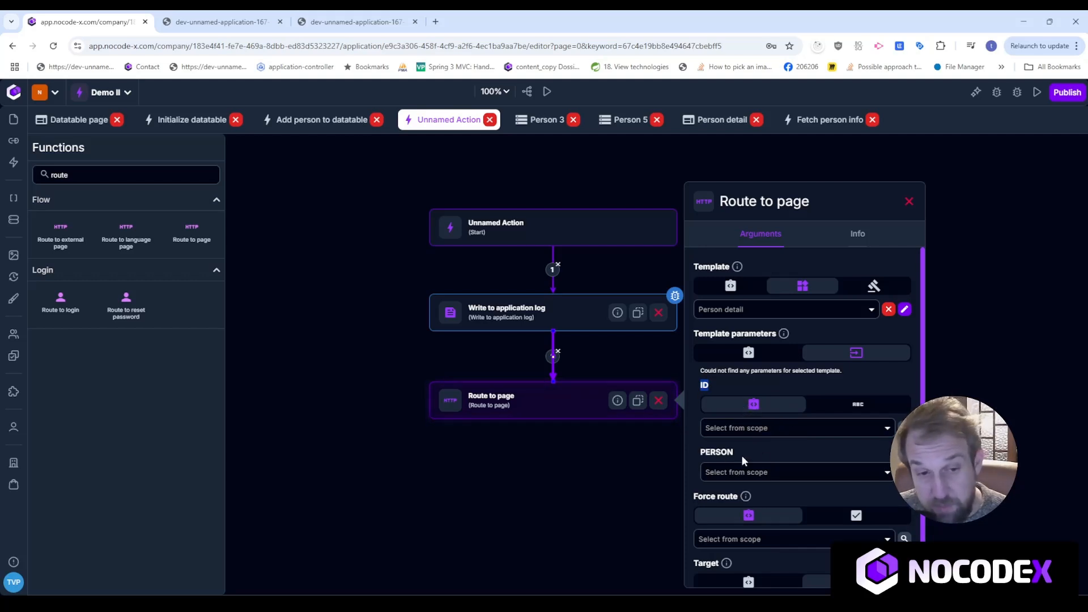
left_click_drag(742, 456, 677, 451)
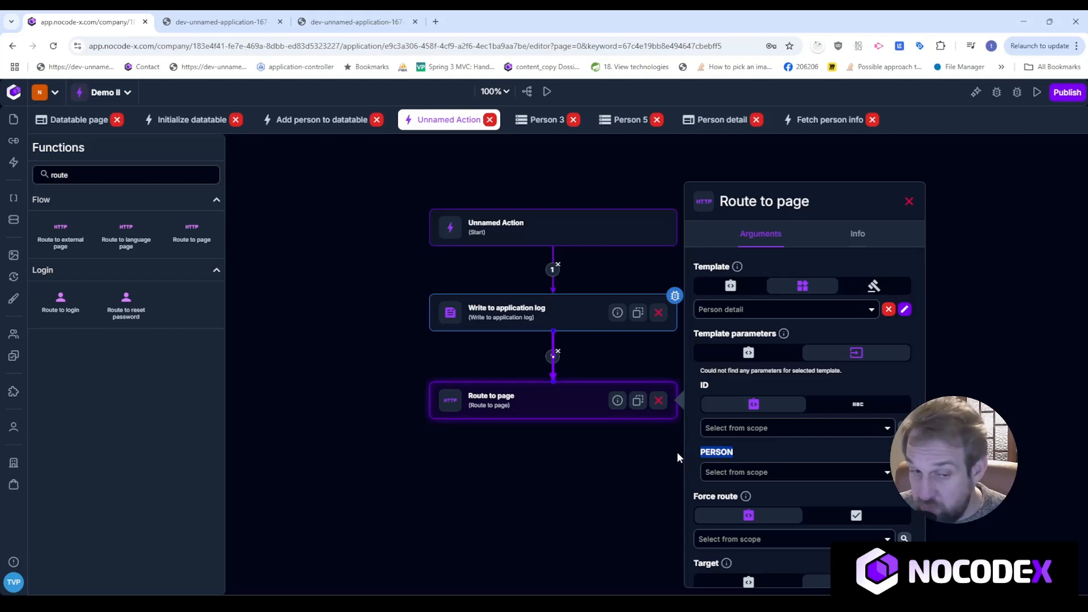
left_click(748, 430)
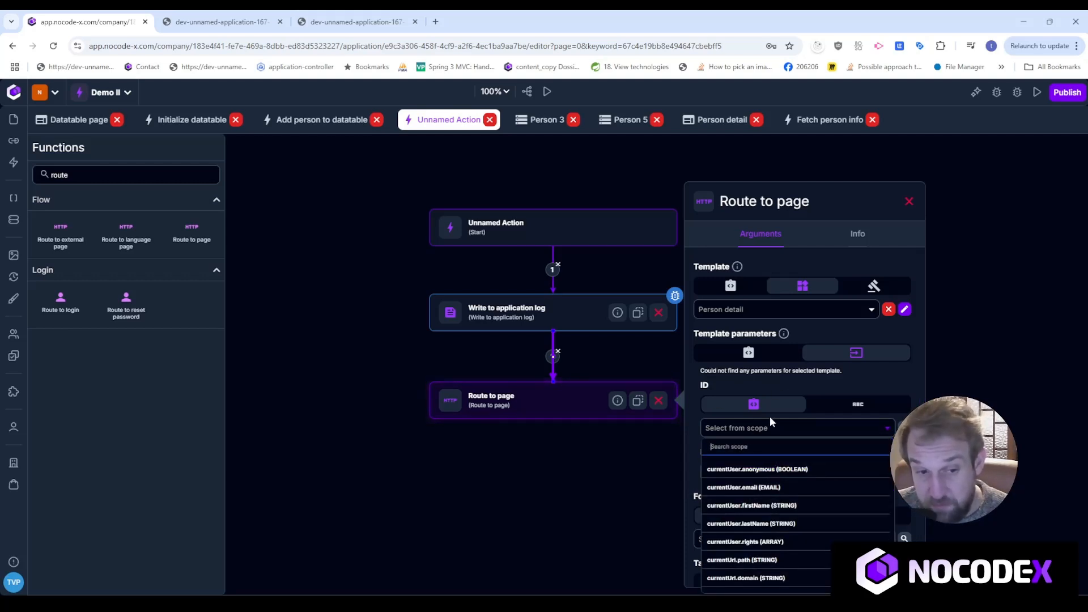
scroll(876, 540, "down", 5)
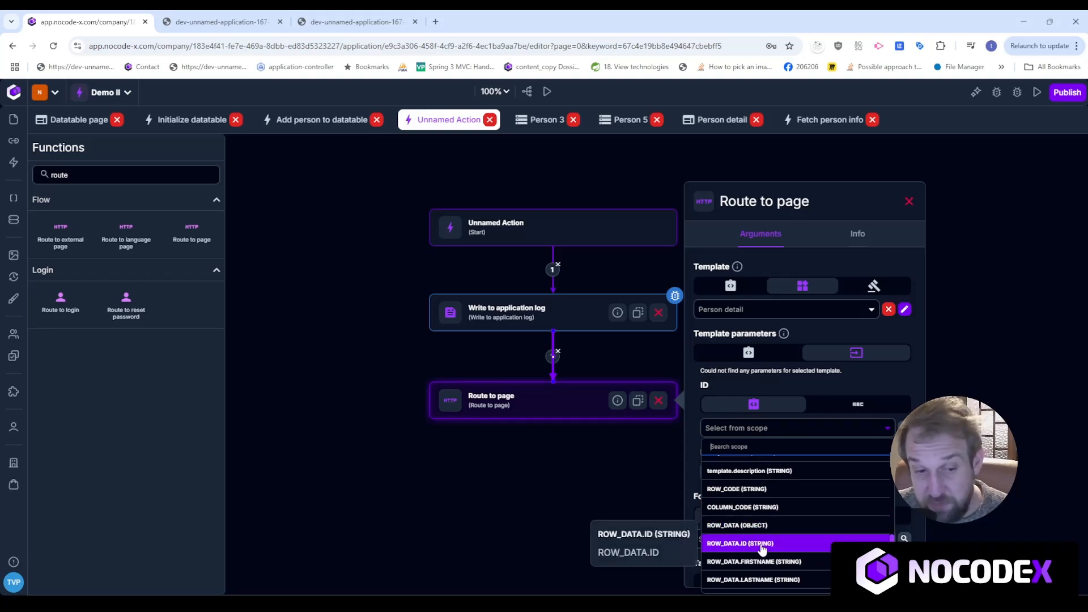
Pass ROW_DATA.ID as the route's ID and set its target to Self.
left_click(731, 546)
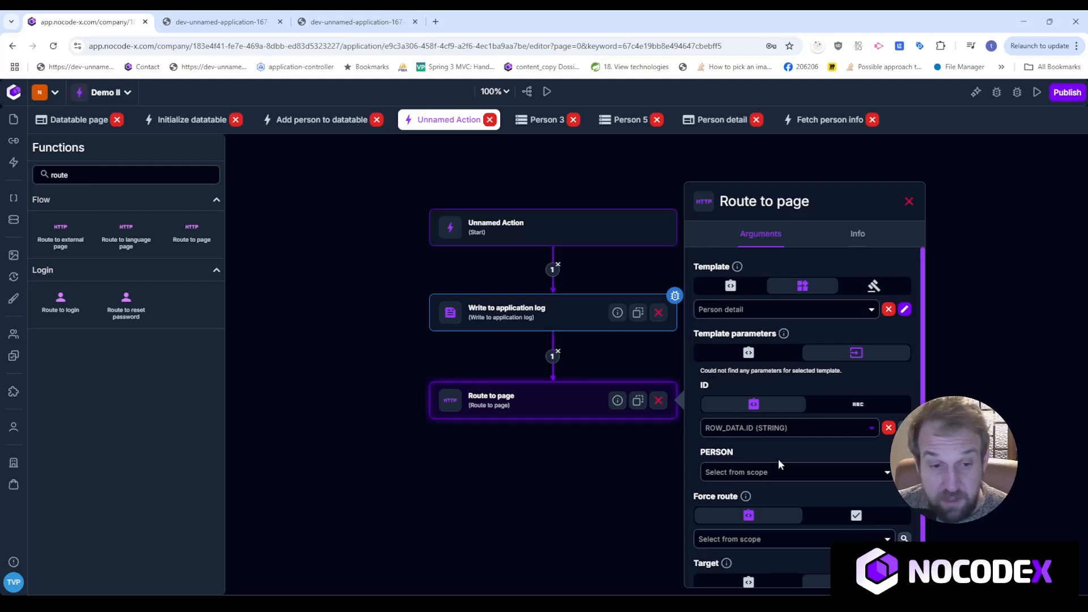
scroll(814, 508, "down", 1)
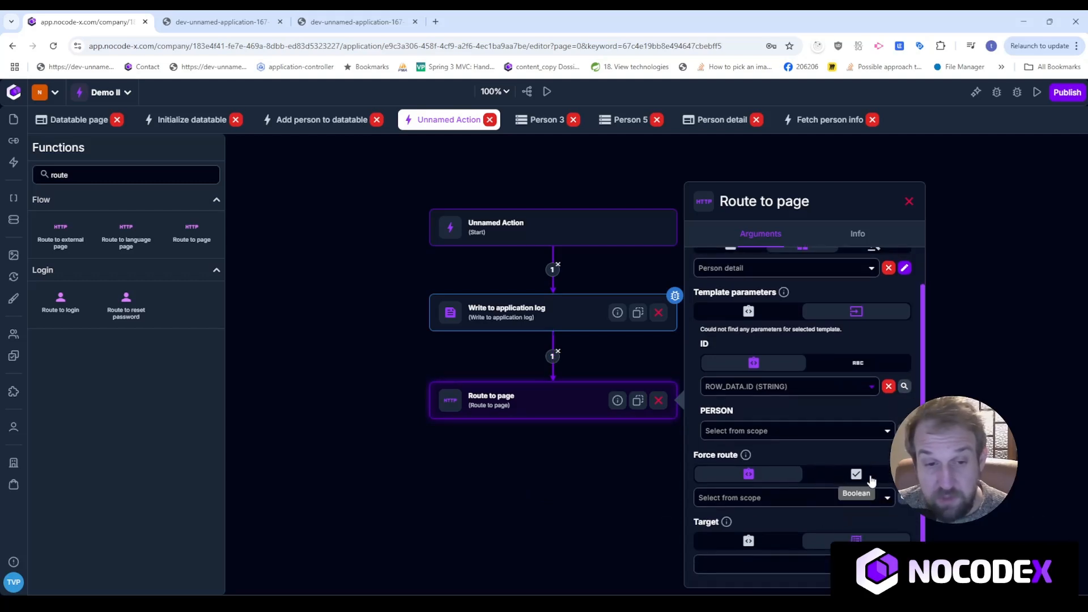
mouse_move(787, 458)
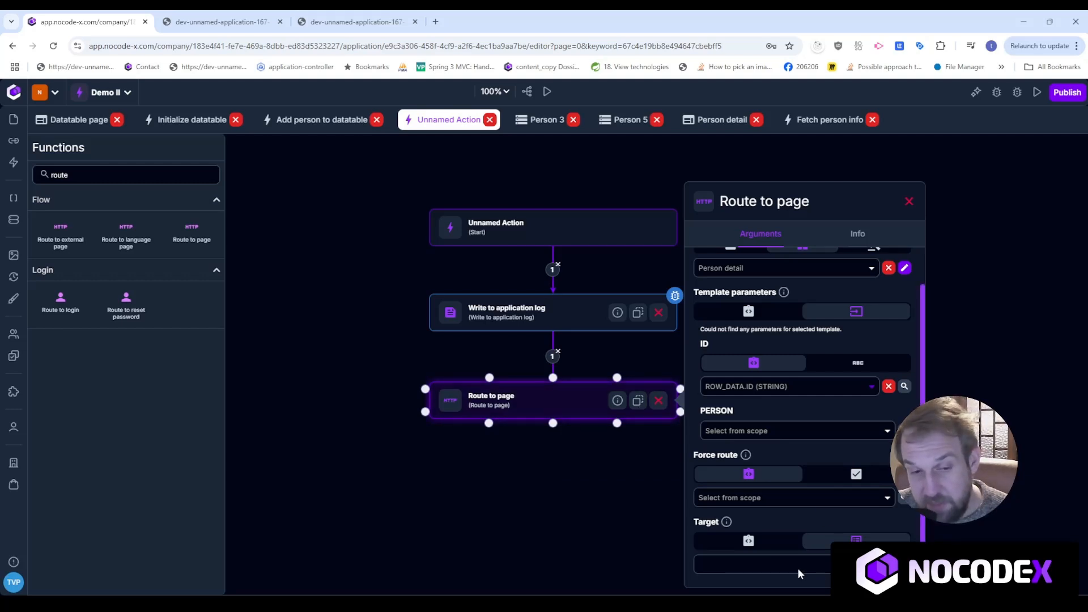
left_click(758, 569)
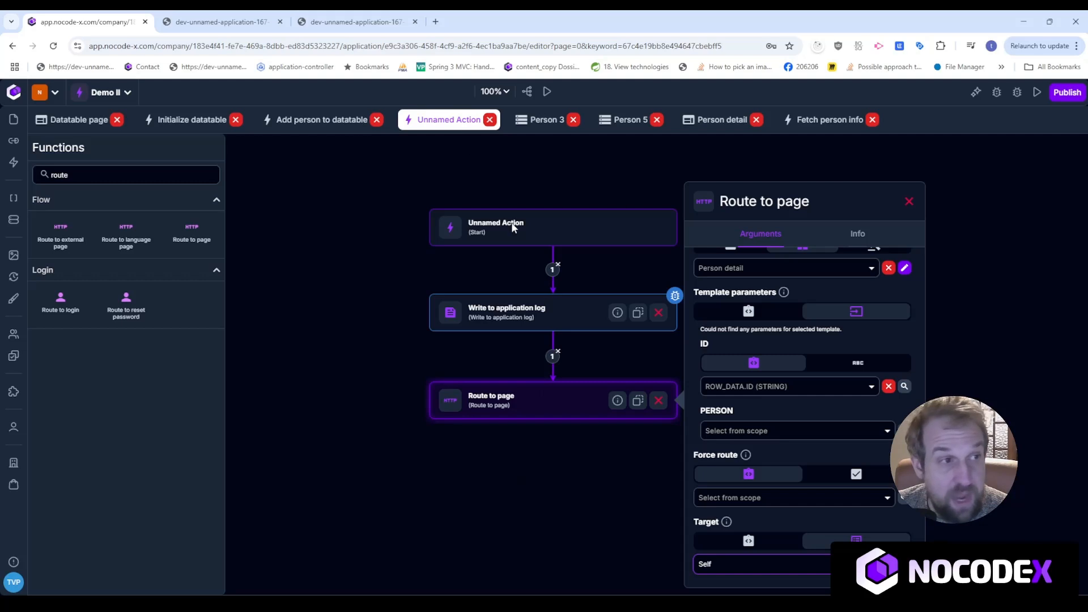
left_click(227, 21)
Open two people's detail pages from the table, returning to the list after each.
left_click(372, 17)
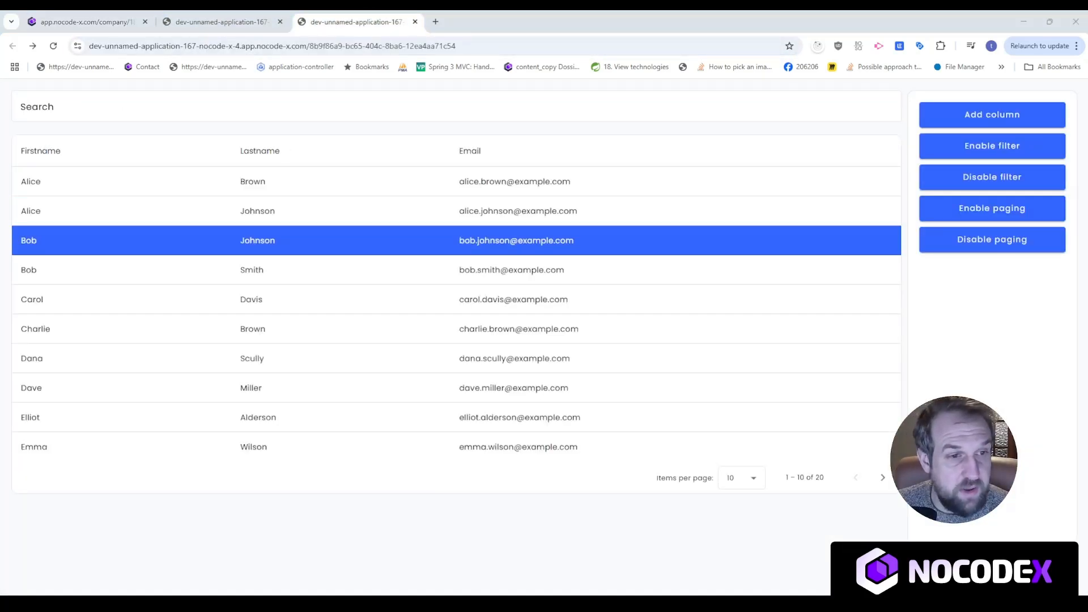
left_click(551, 243)
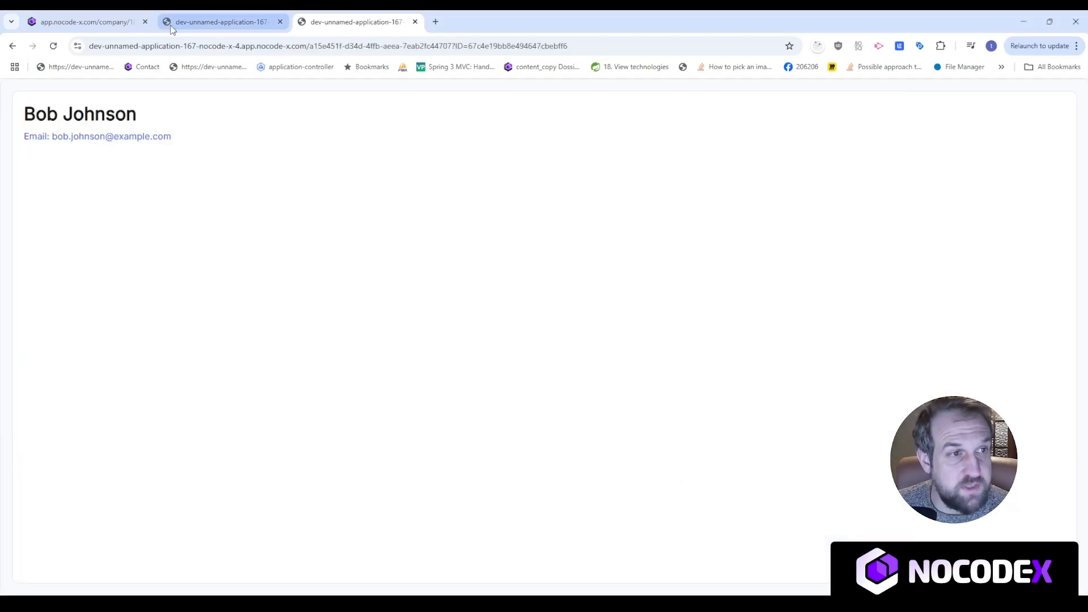
left_click(12, 46)
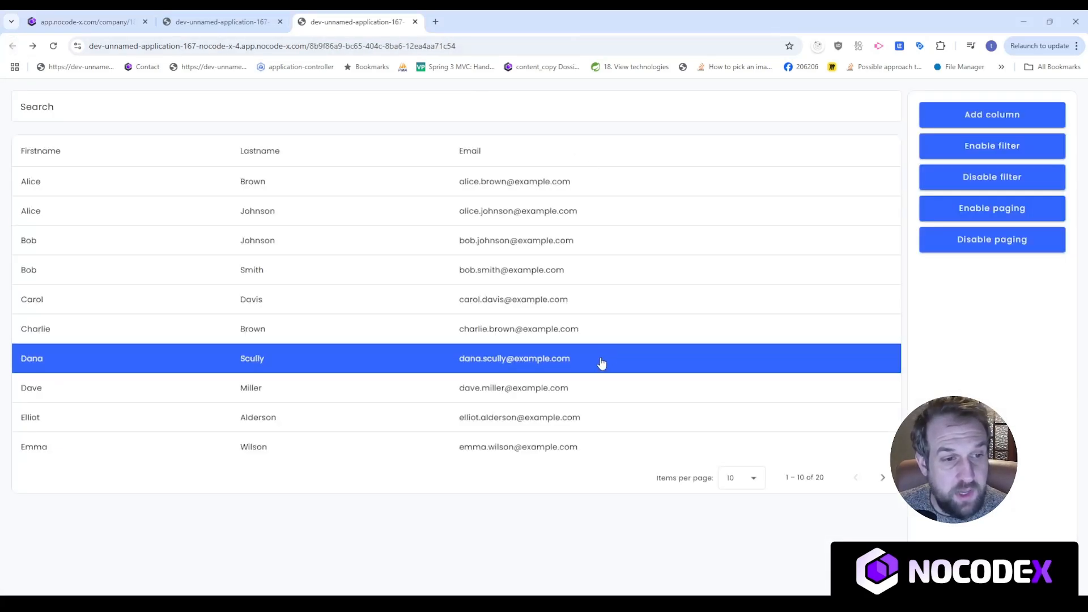
left_click(250, 360)
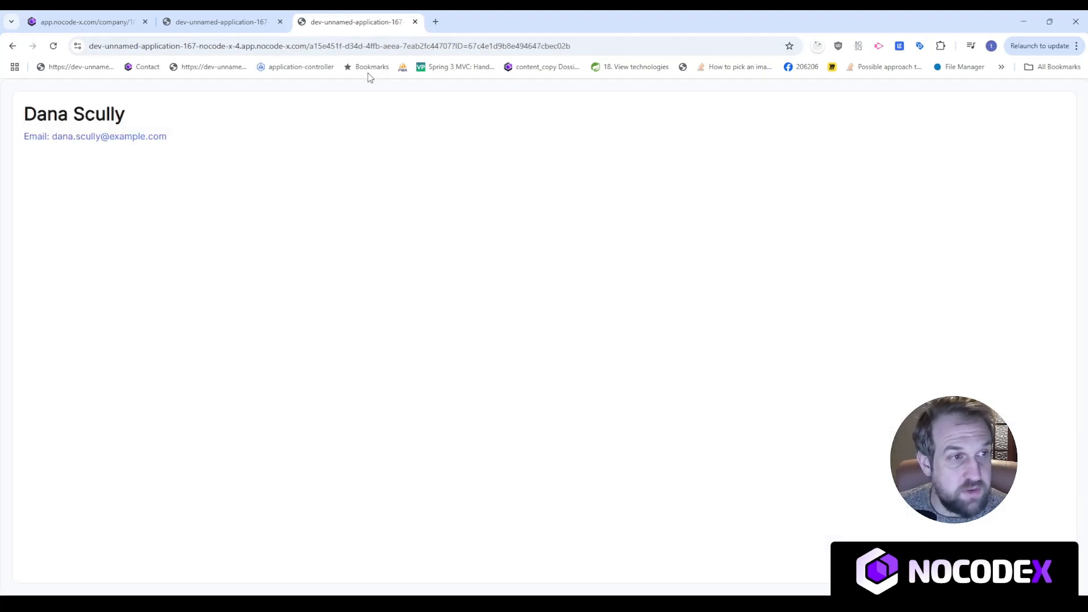
left_click_drag(215, 164, 24, 113)
left_click(279, 218)
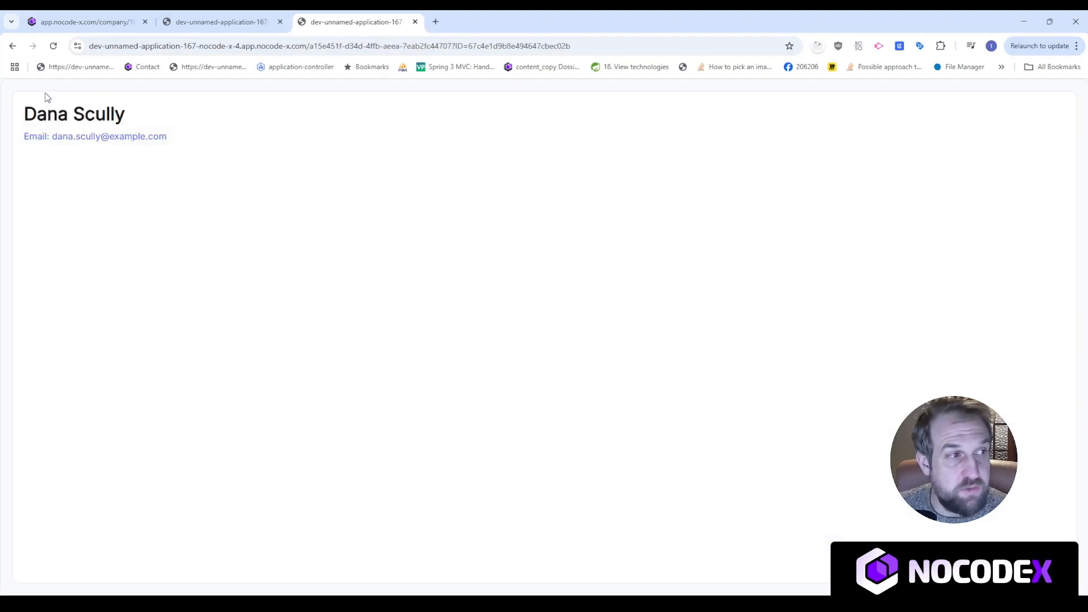
left_click(13, 47)
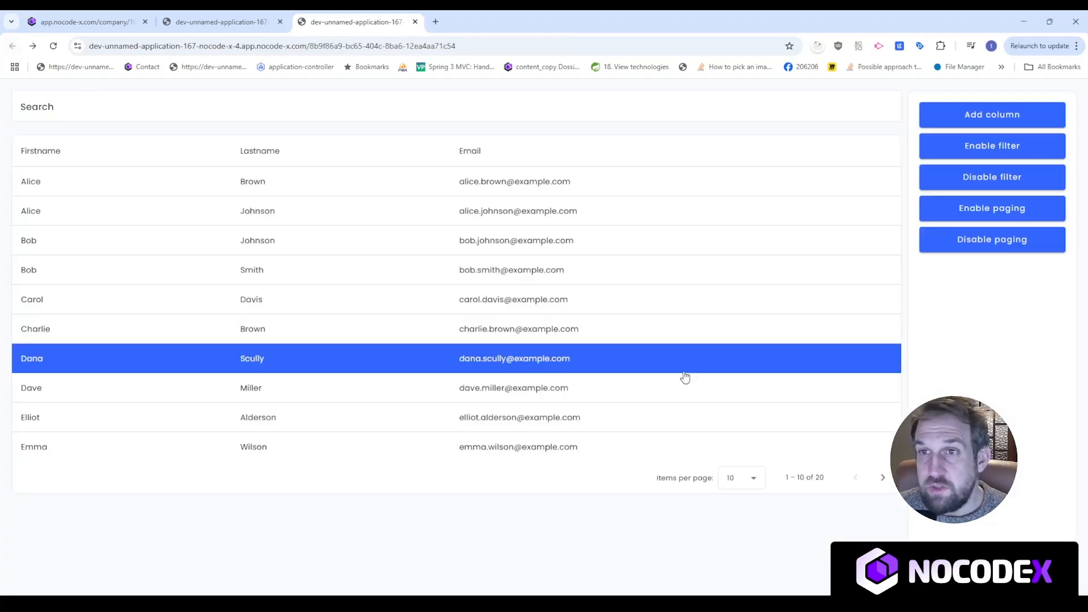
Open a person from the table's second page (people 11–20), then return to the editor.
left_click(882, 478)
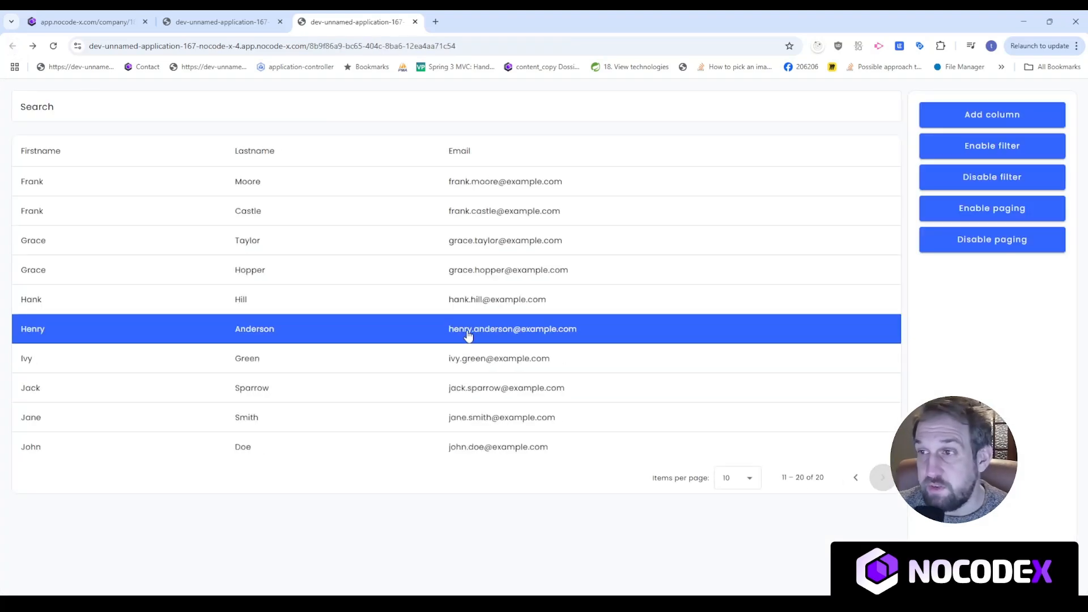
left_click(480, 299)
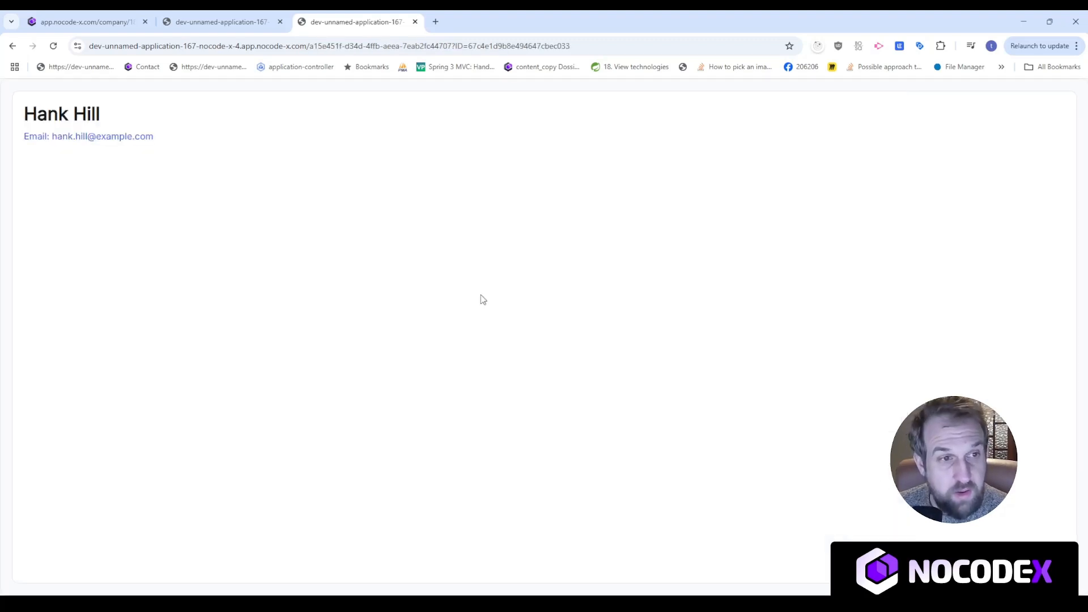
left_click(101, 14)
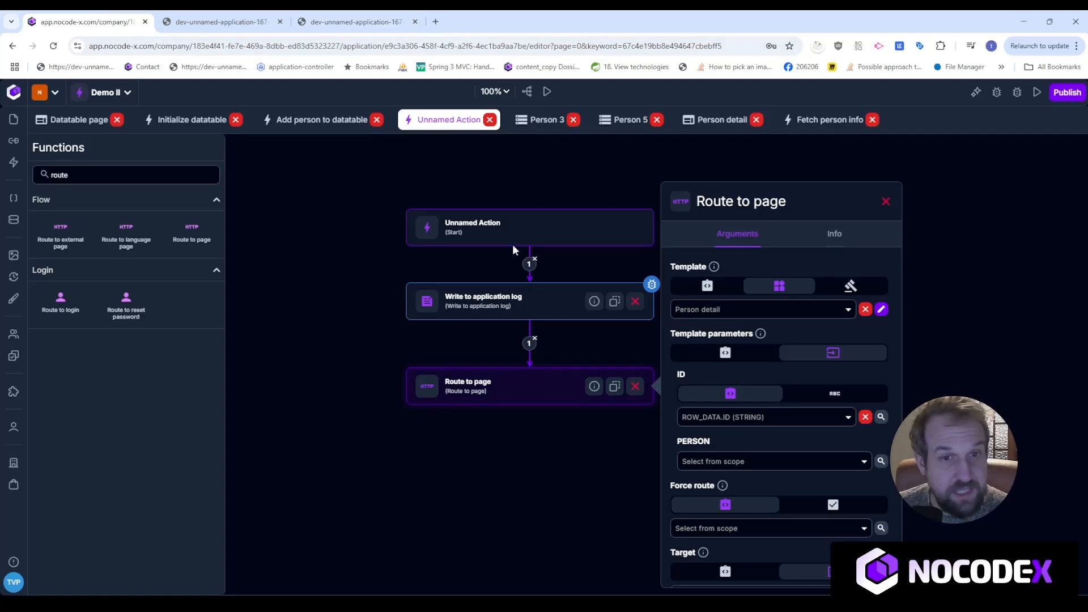
Place an Icon button above the name on the Person detail page template.
left_click(721, 120)
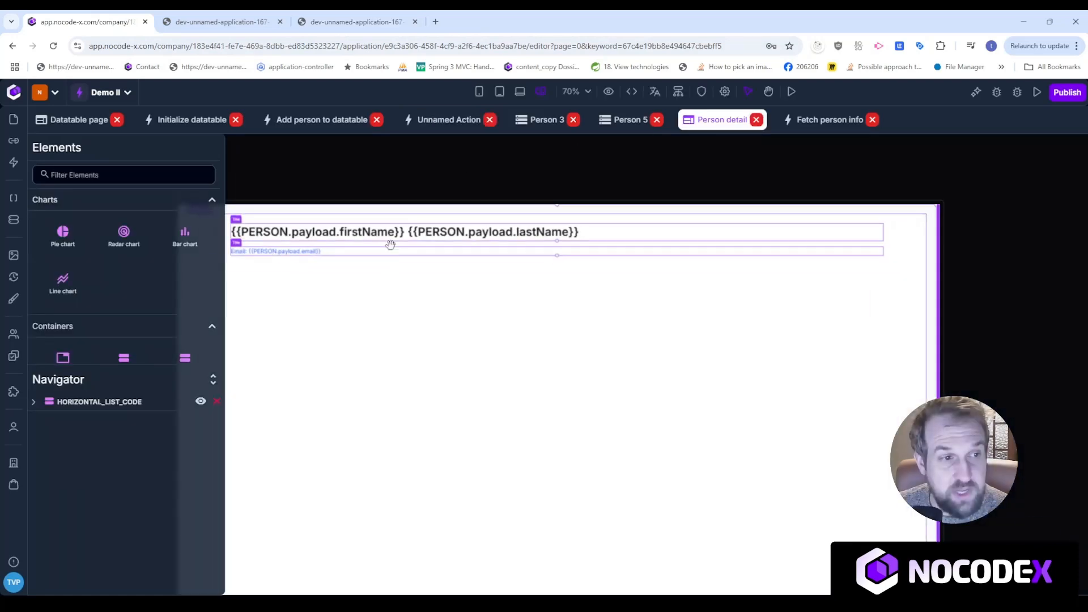
left_click_drag(404, 185, 503, 180)
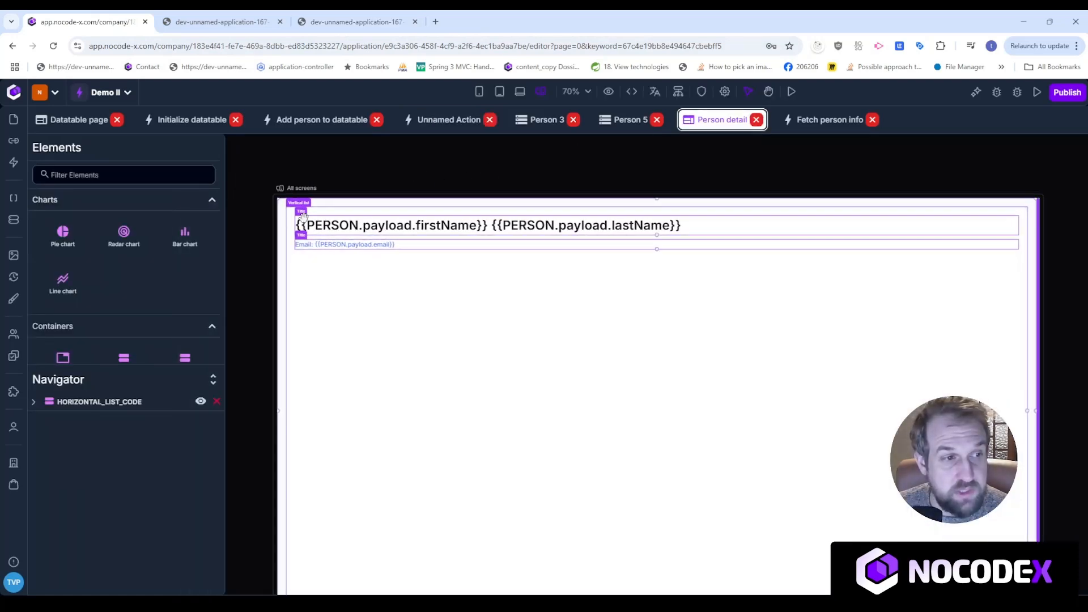
left_click(166, 178)
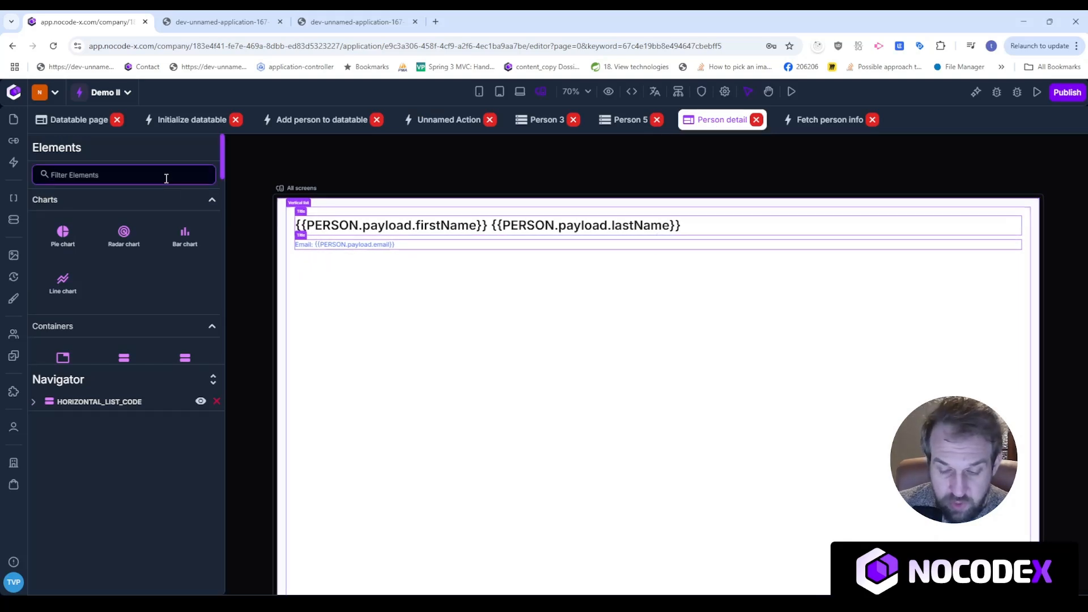
type("ico")
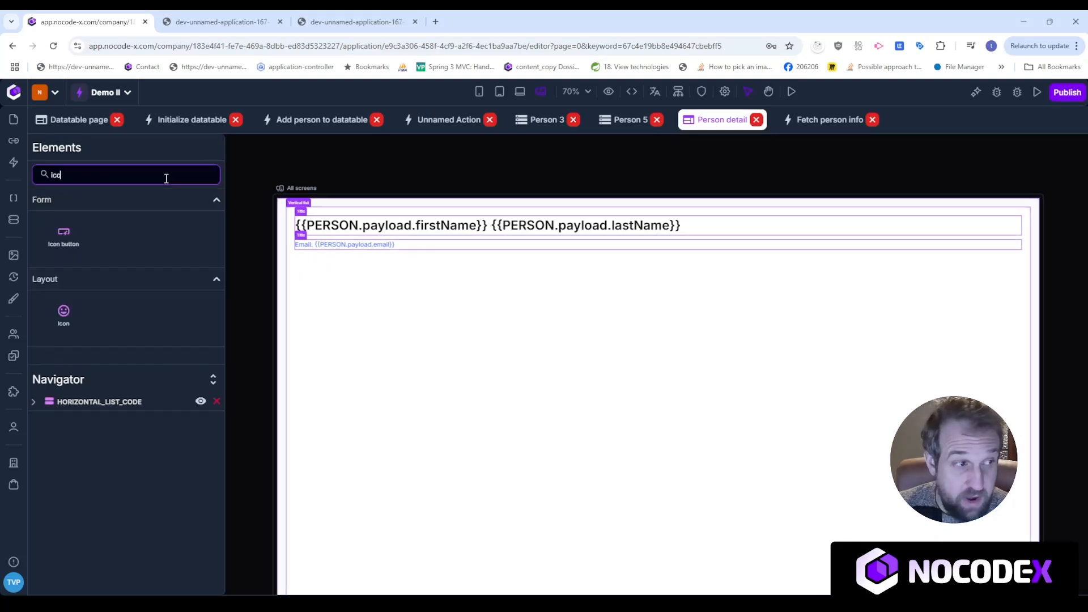
left_click_drag(61, 243, 318, 221)
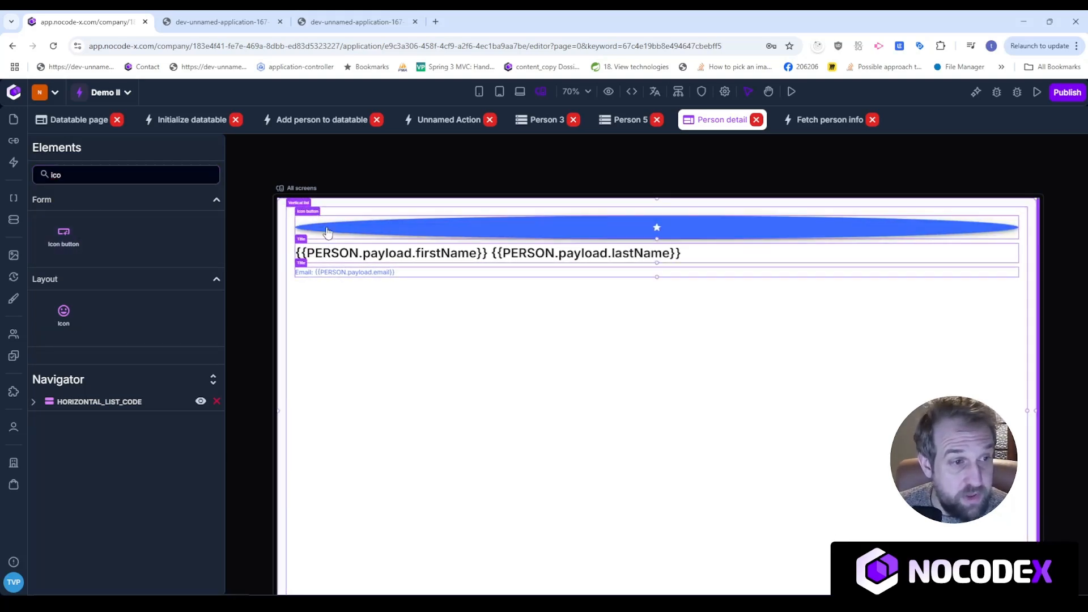
Set the icon button's width and height to 50 px.
left_click(515, 227)
left_click(193, 138)
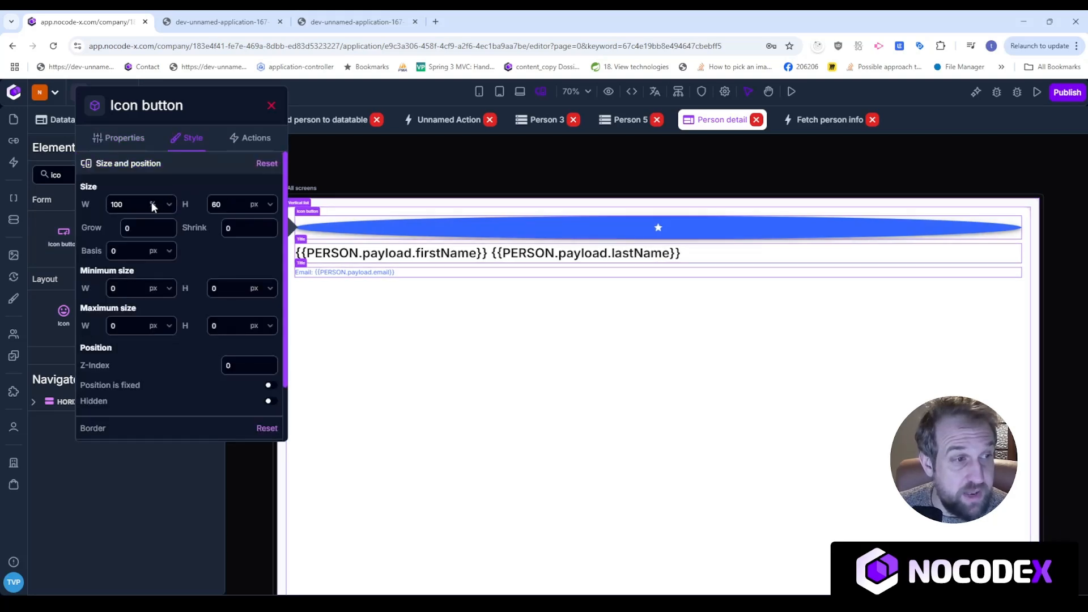
left_click(168, 204)
left_click(165, 241)
left_click(120, 206)
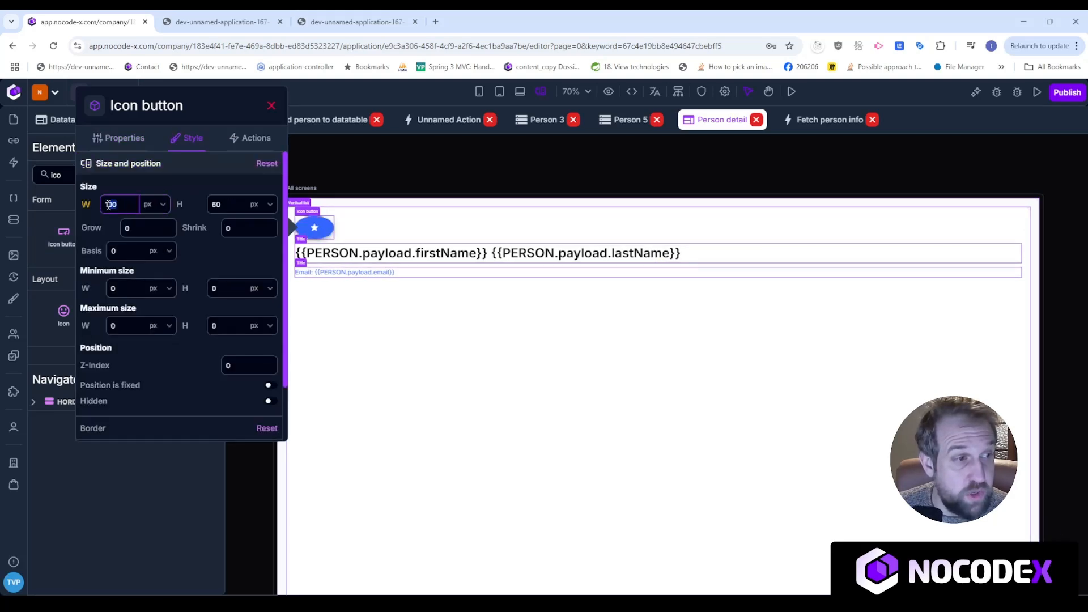
type("50")
double_click(241, 207)
type("50")
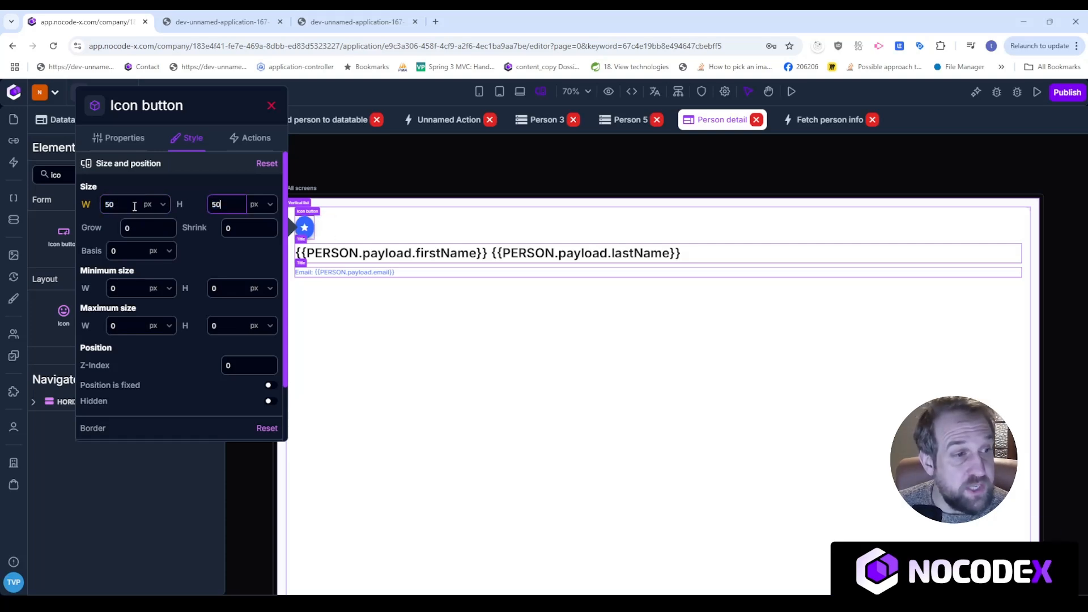
mouse_move(86, 210)
left_click(142, 229)
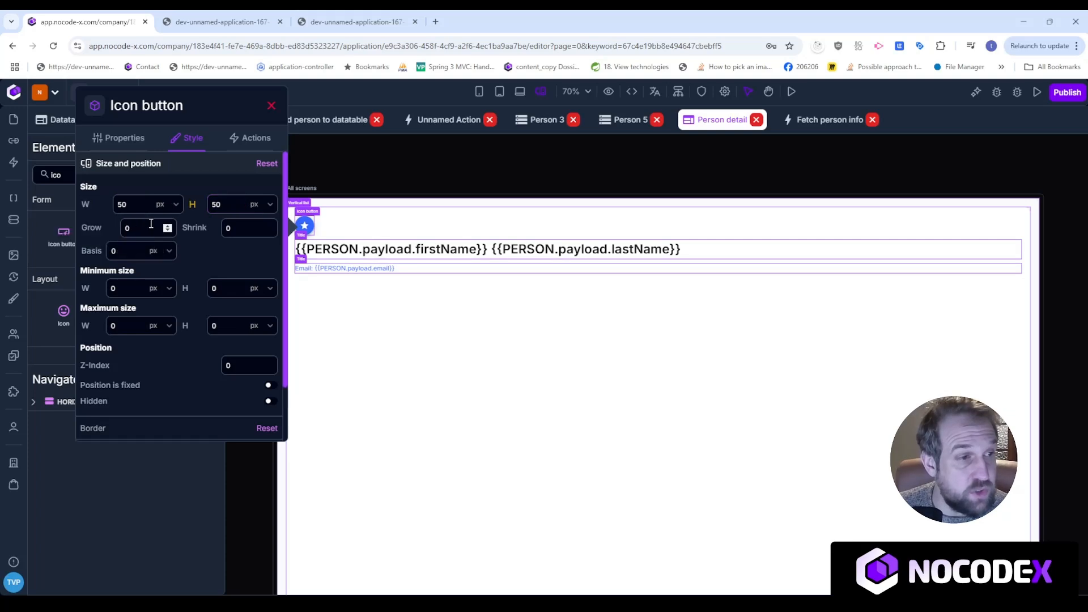
left_click(192, 207)
left_click(242, 228)
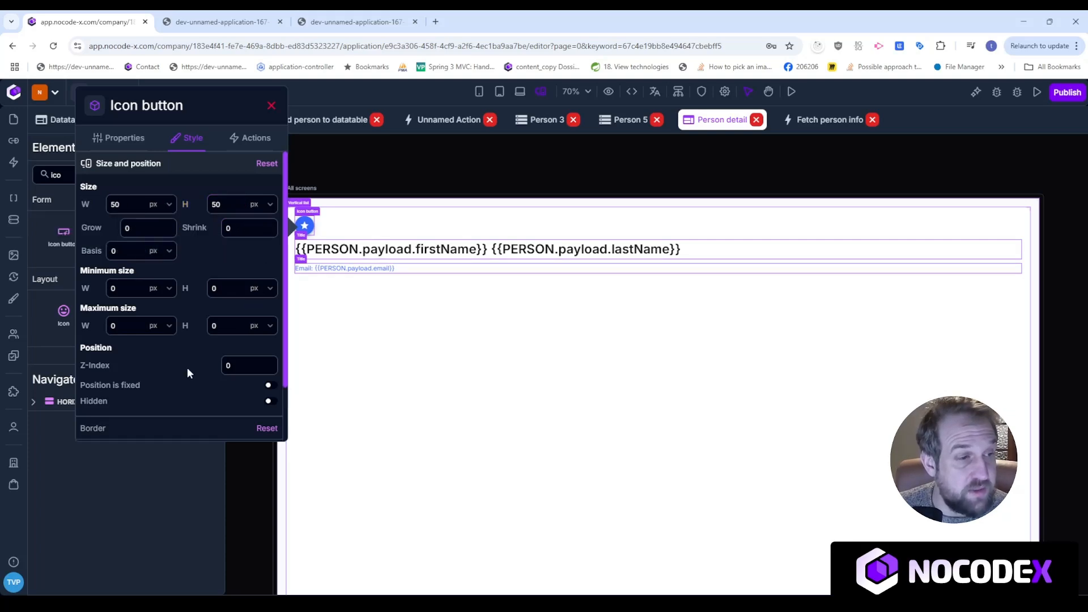
Give the icon button a back chevron icon found by searching 'arro'.
left_click(120, 138)
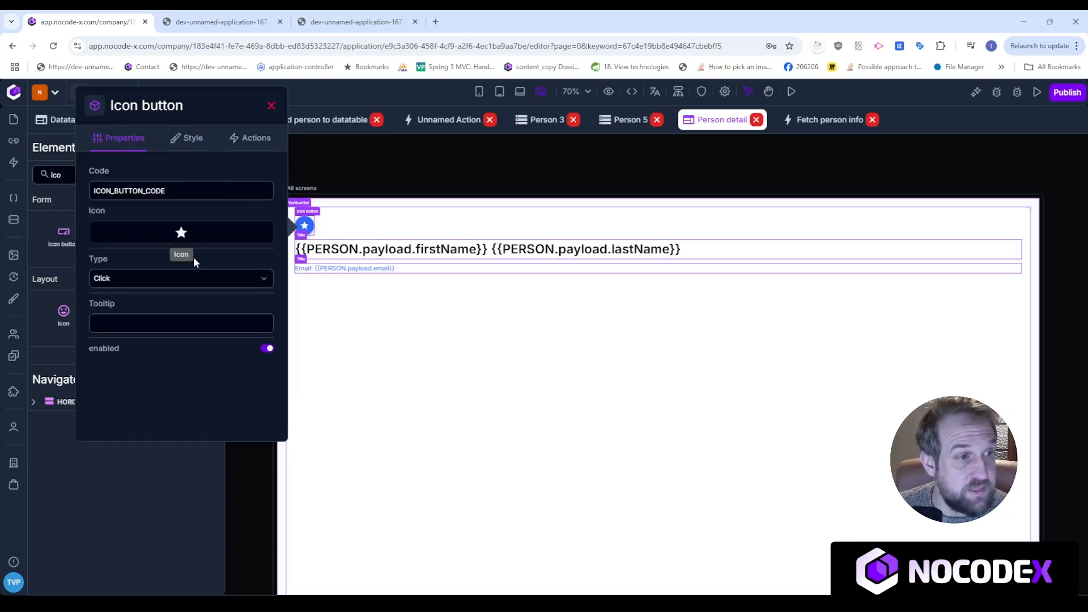
left_click(177, 234)
left_click(267, 175)
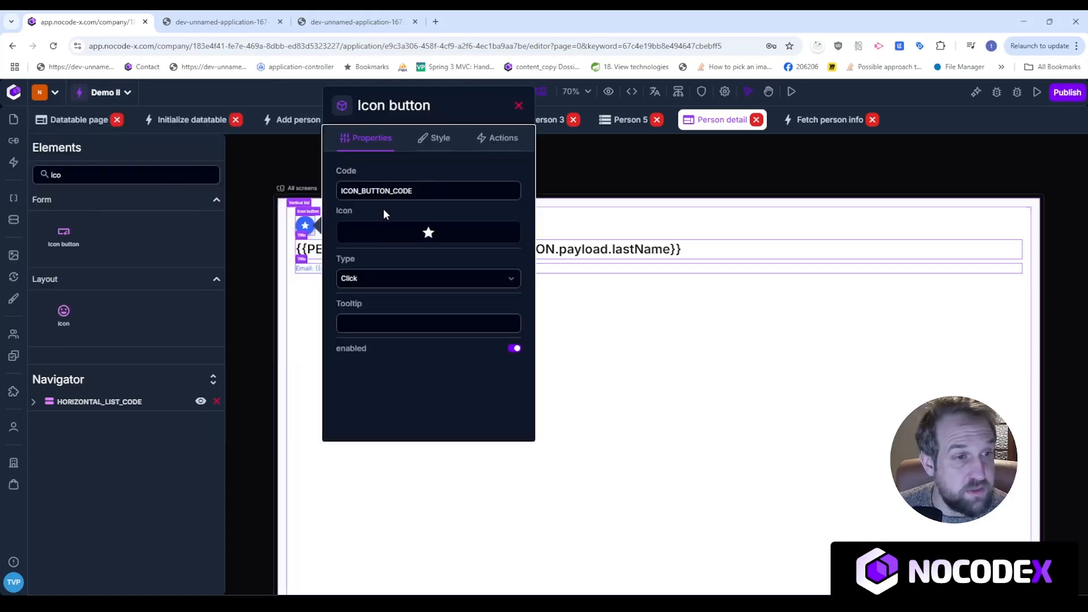
left_click(429, 232)
left_click(289, 144)
type("arro")
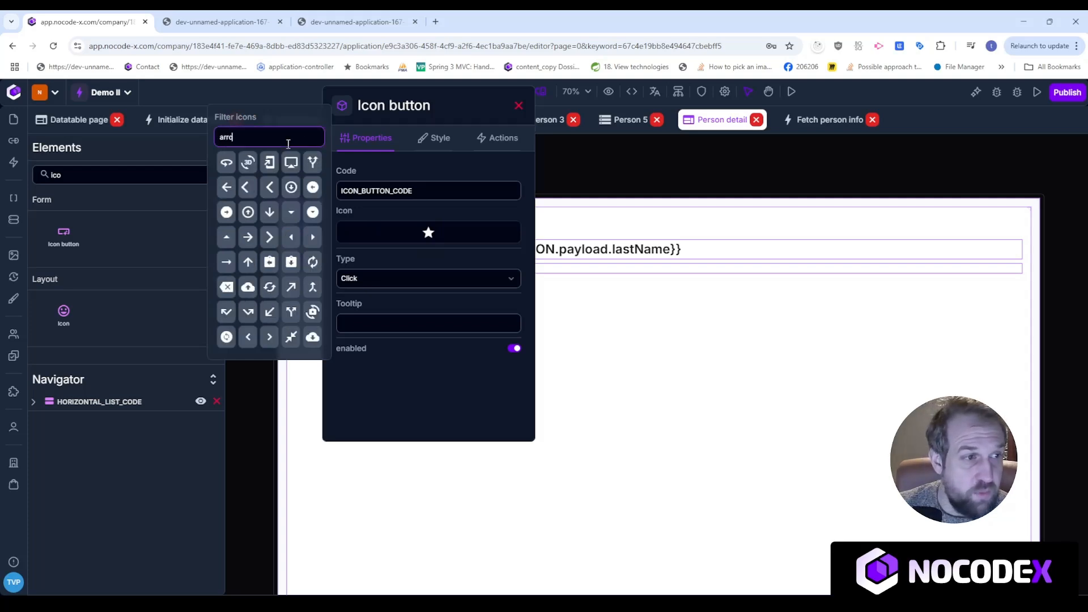
left_click(246, 187)
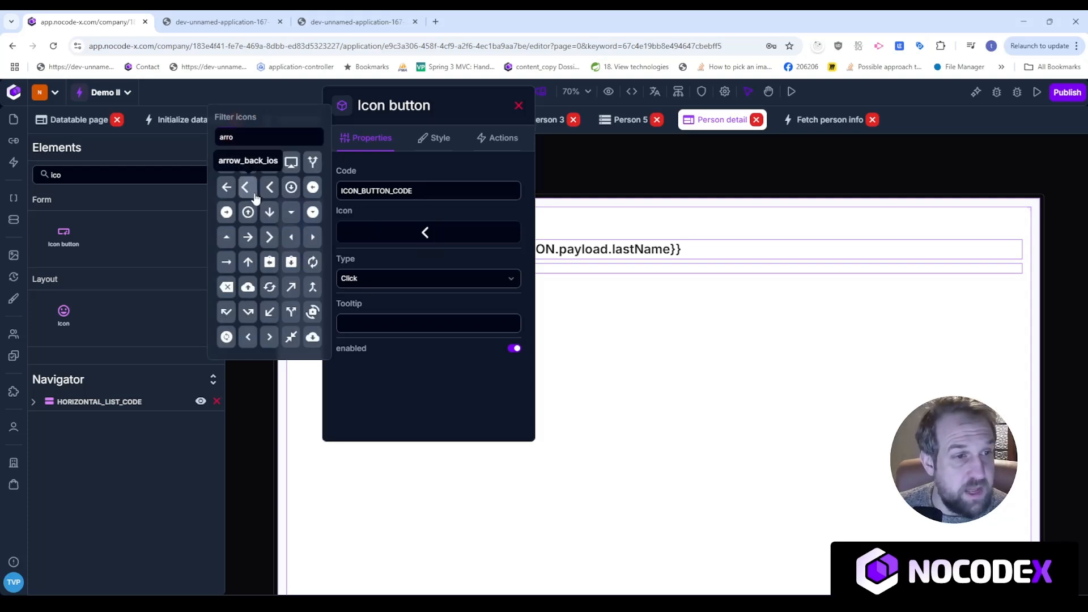
left_click(518, 106)
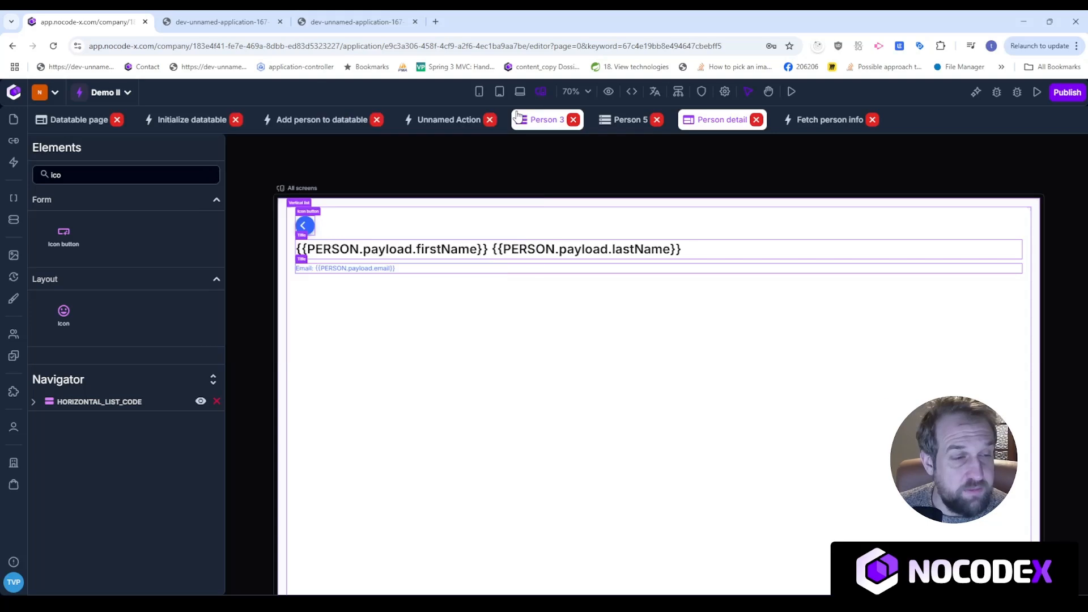
Replace the chevron with the arrow_back icon and bring up the button's Actions settings.
left_click(305, 227)
left_click(438, 137)
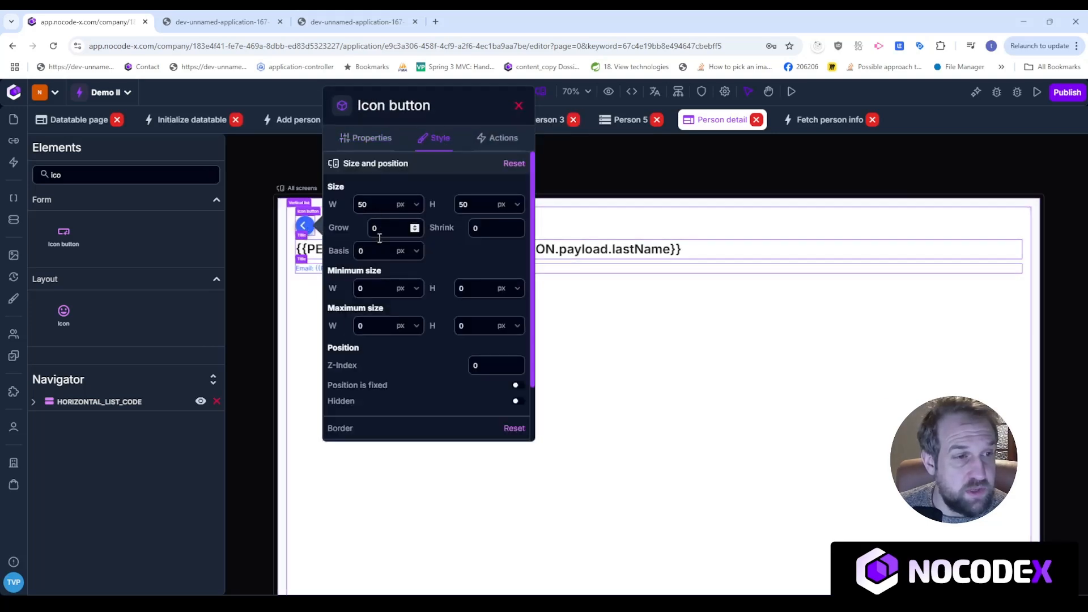
left_click(369, 138)
left_click(425, 232)
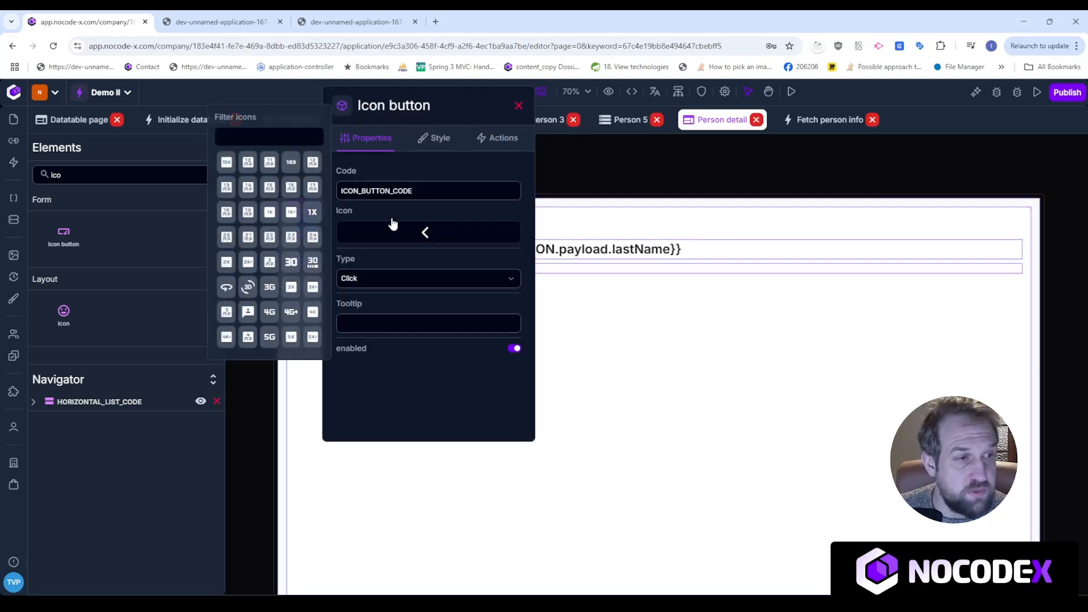
left_click(295, 139)
type("arr")
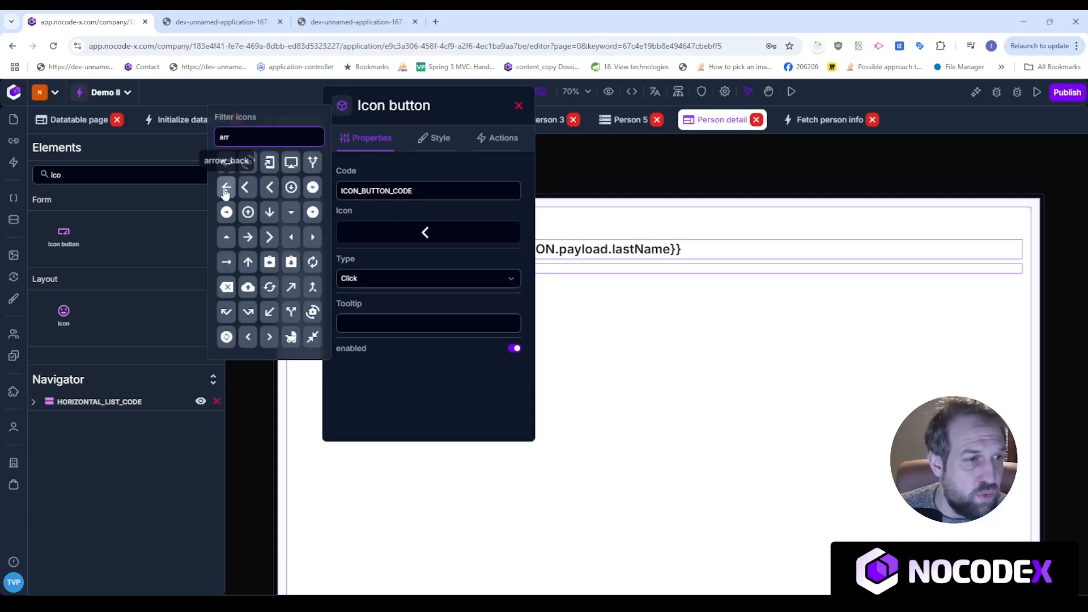
left_click(225, 188)
left_click(618, 166)
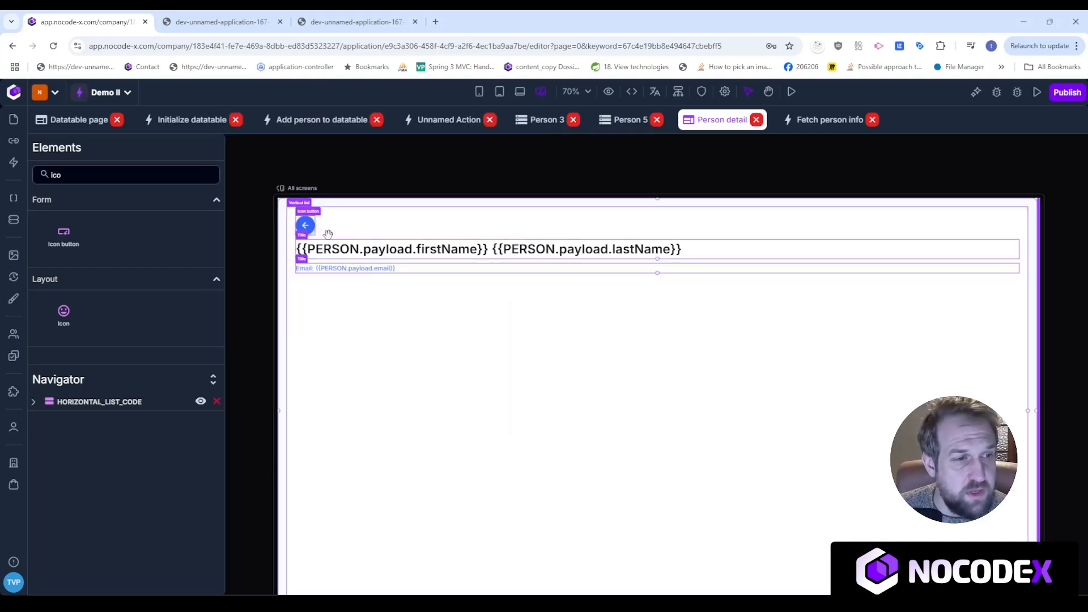
left_click(306, 226)
left_click(495, 141)
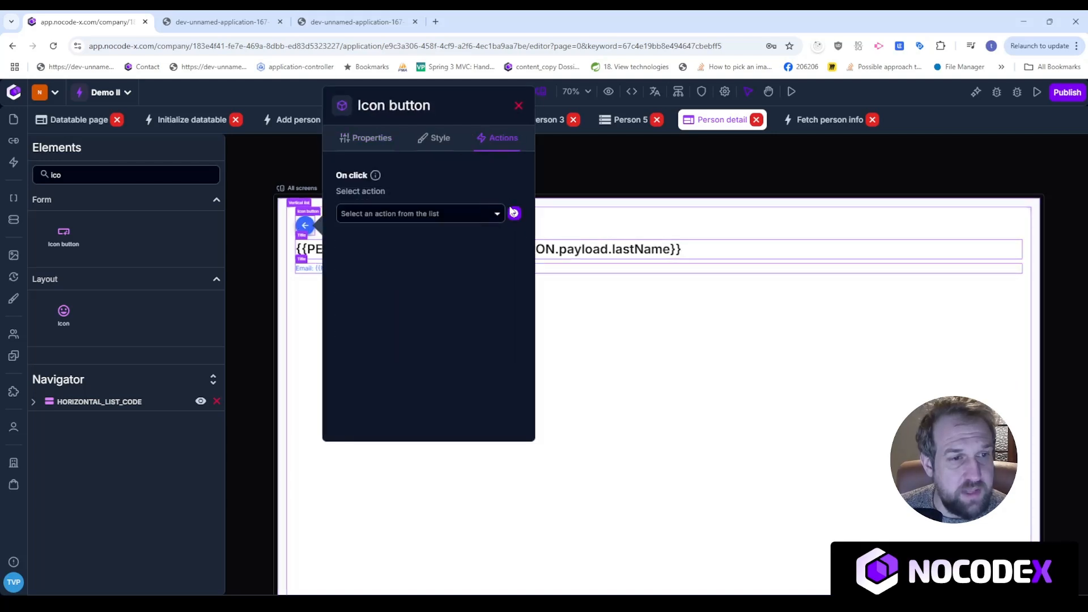
Create an on-click action with a Route to page step connected after Start.
left_click(514, 213)
left_click(486, 240)
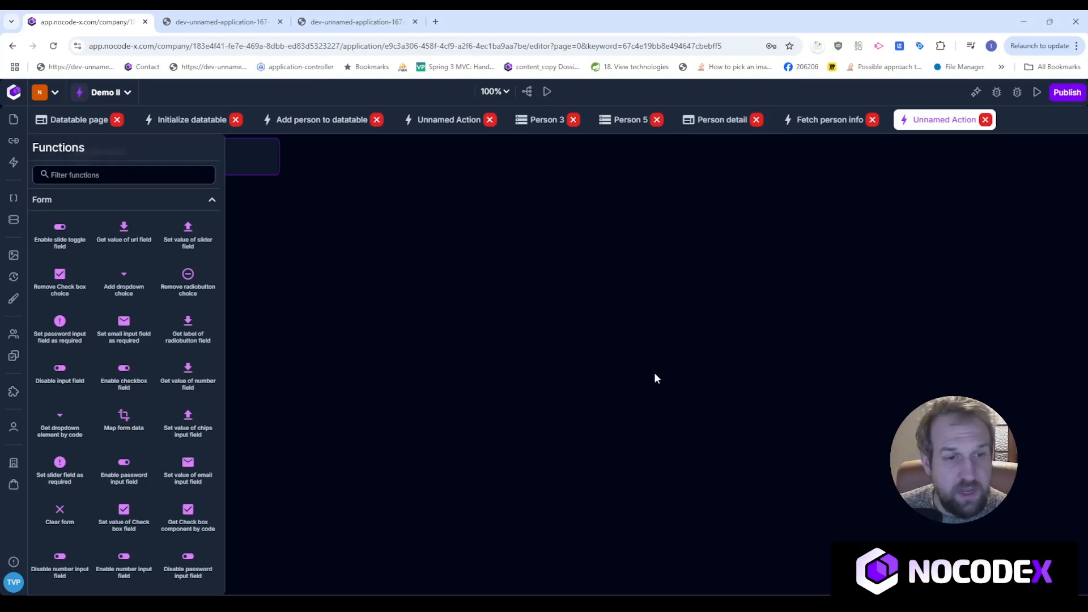
left_click(156, 178)
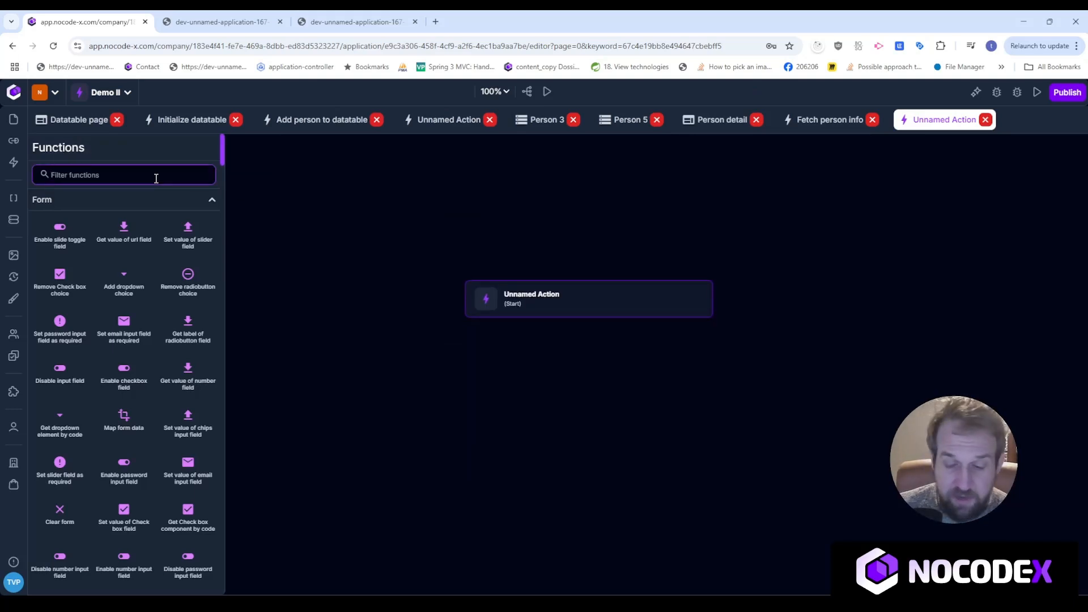
type("reou")
key("BackSpace")
key("BackSpace")
key("BackSpace")
type("oute")
left_click_drag(194, 236, 575, 365)
left_click_drag(588, 321, 604, 398)
left_click_drag(582, 401, 569, 401)
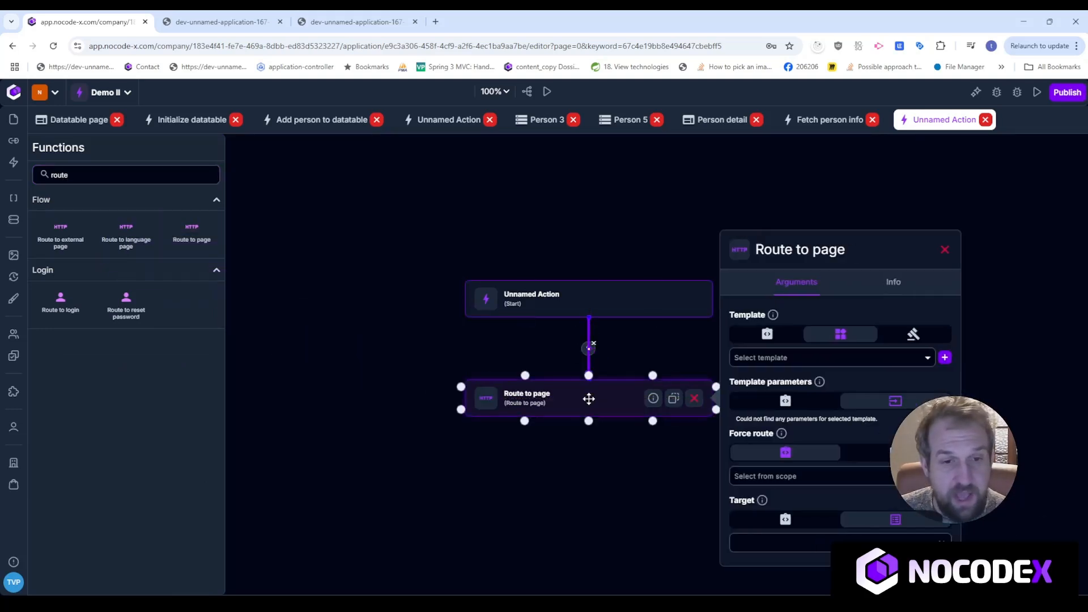
Set Datatable page as the route destination, then switch to the running app.
left_click(793, 362)
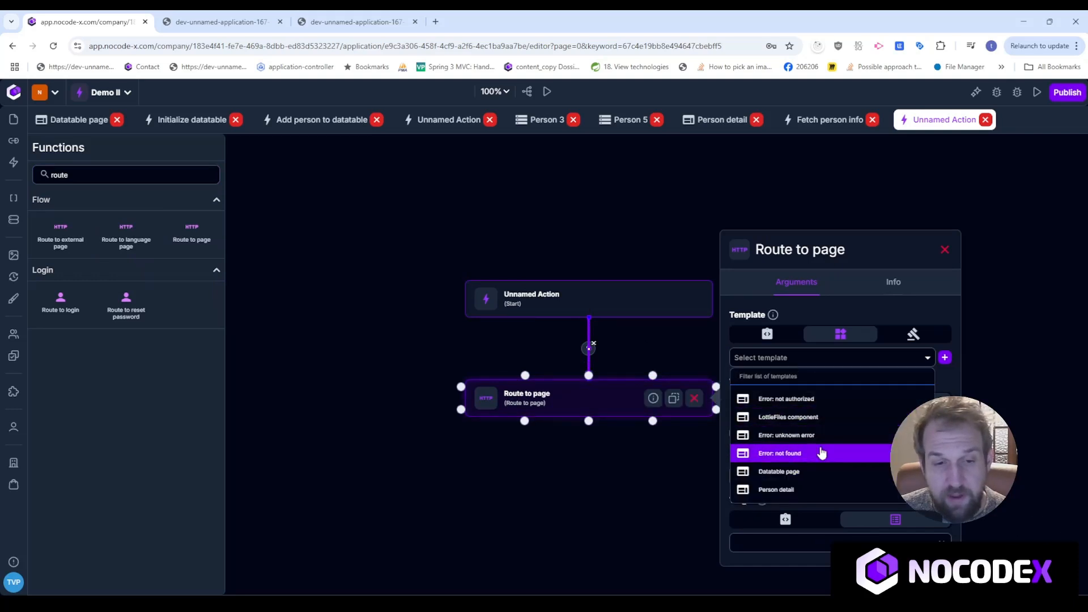
left_click(816, 471)
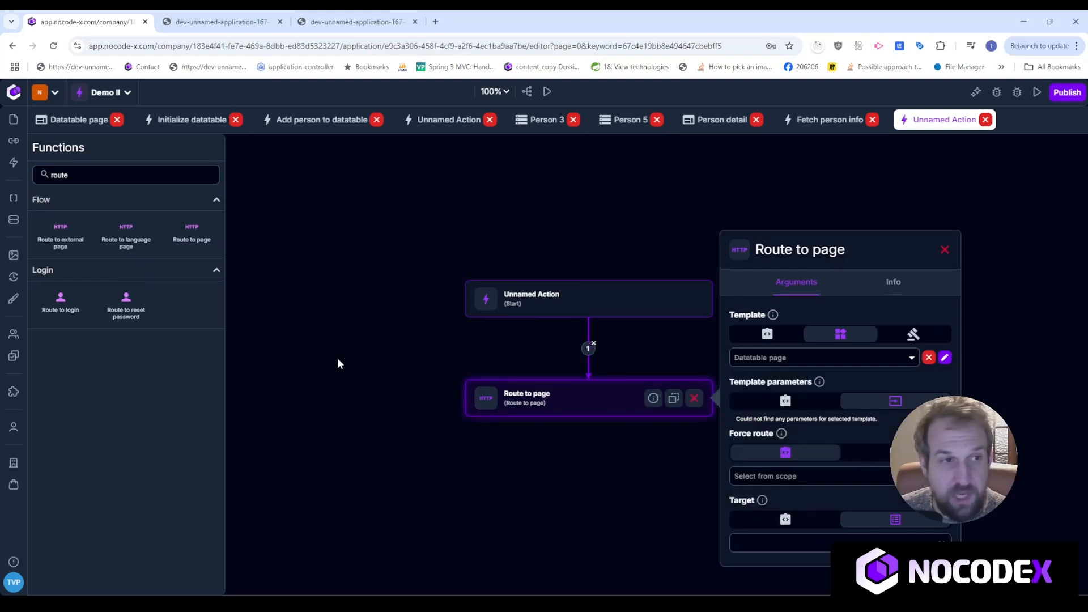
left_click(351, 22)
Reload and verify the back arrow returns to the people list for several people, including one from page 2.
left_click(54, 46)
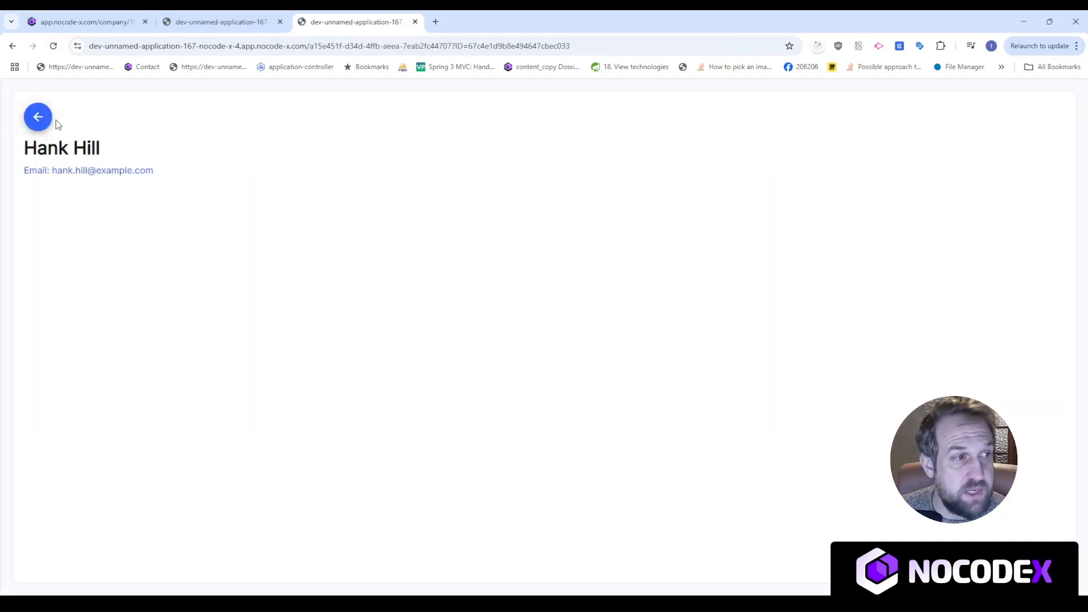
left_click(39, 117)
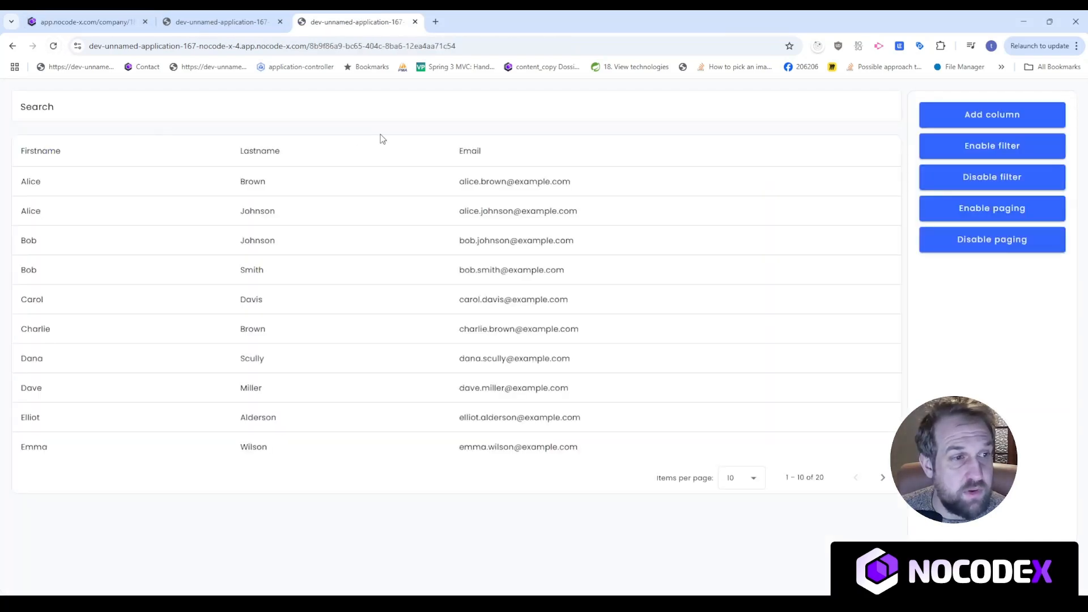
left_click(703, 411)
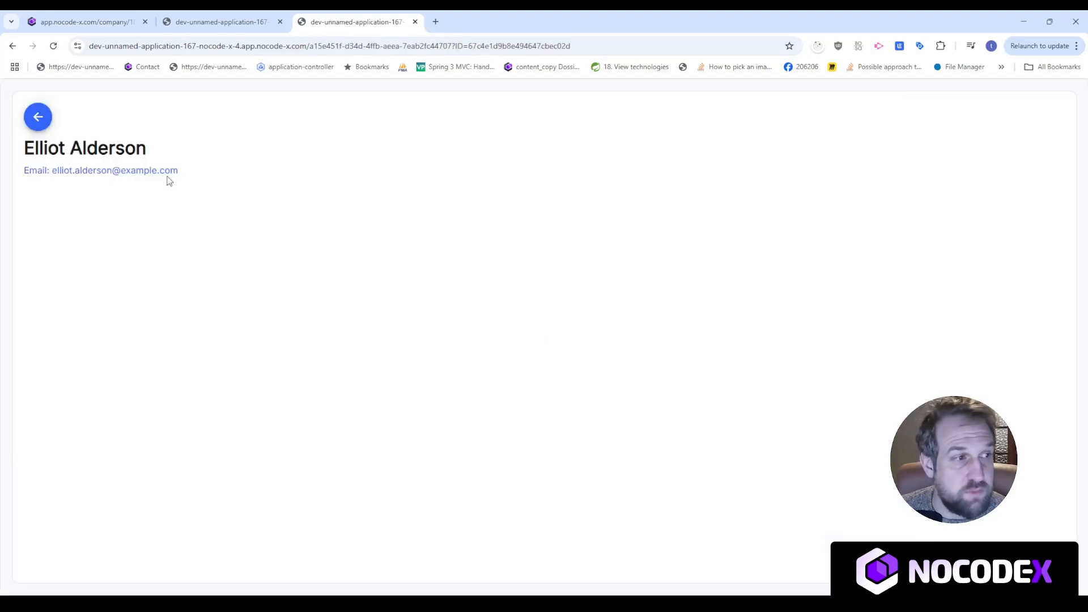
left_click(38, 116)
left_click(716, 272)
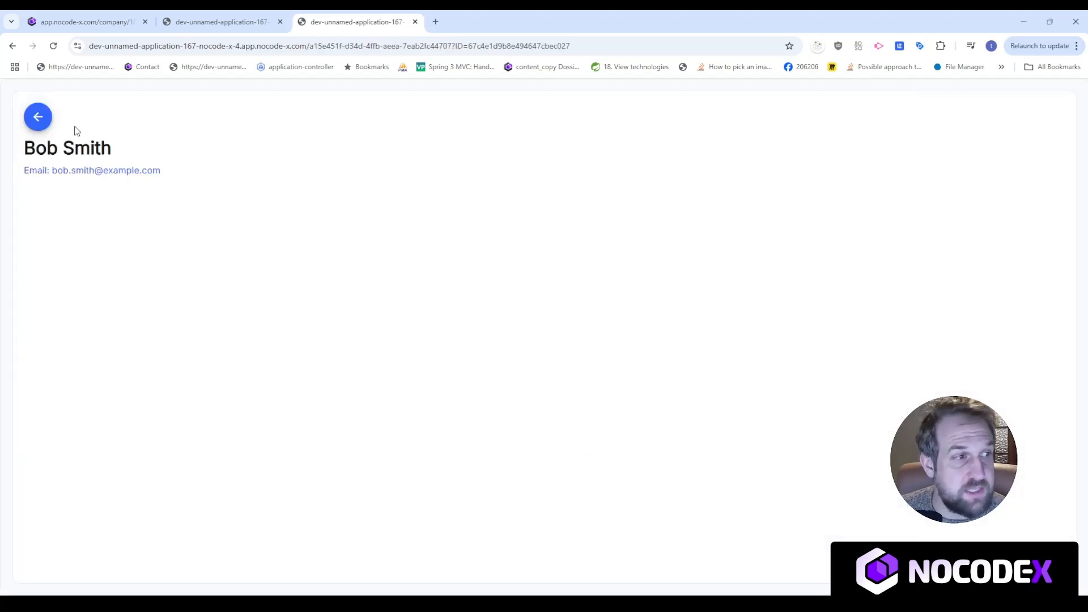
left_click(36, 116)
left_click(882, 477)
left_click(498, 363)
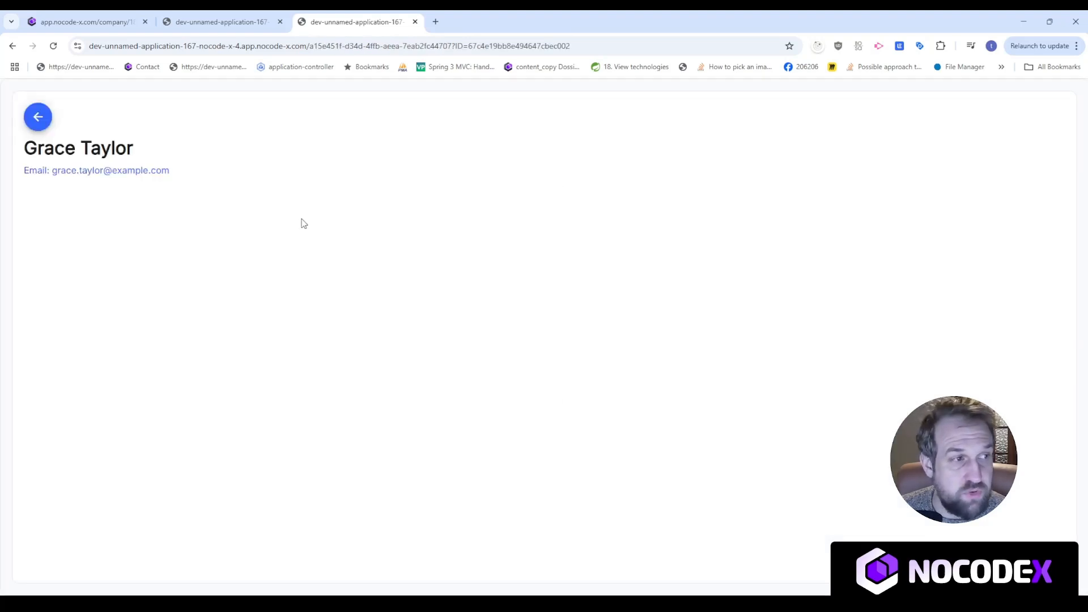
left_click(36, 116)
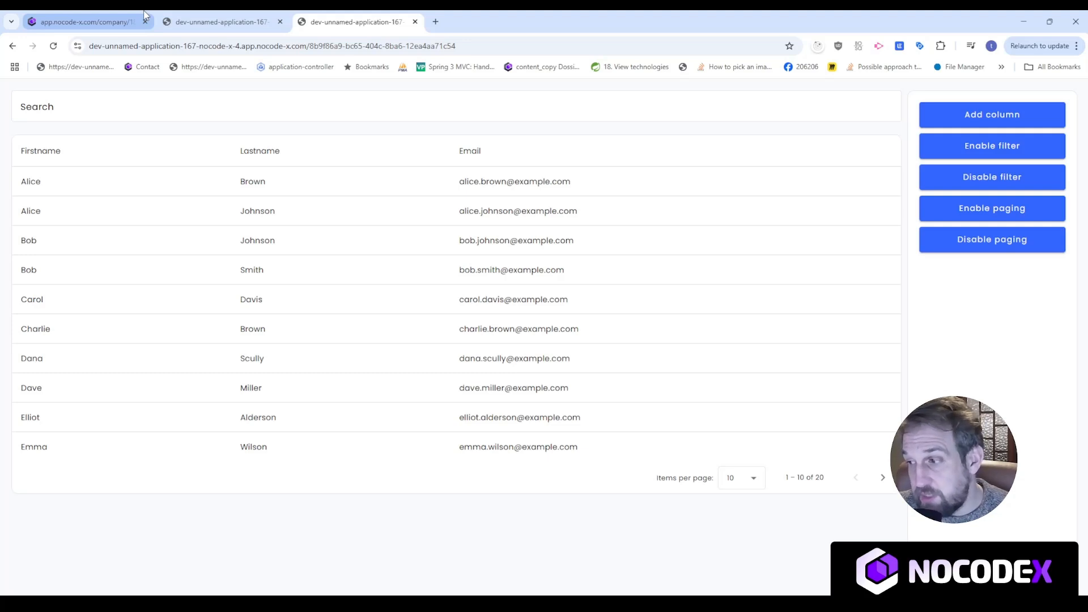
left_click(85, 21)
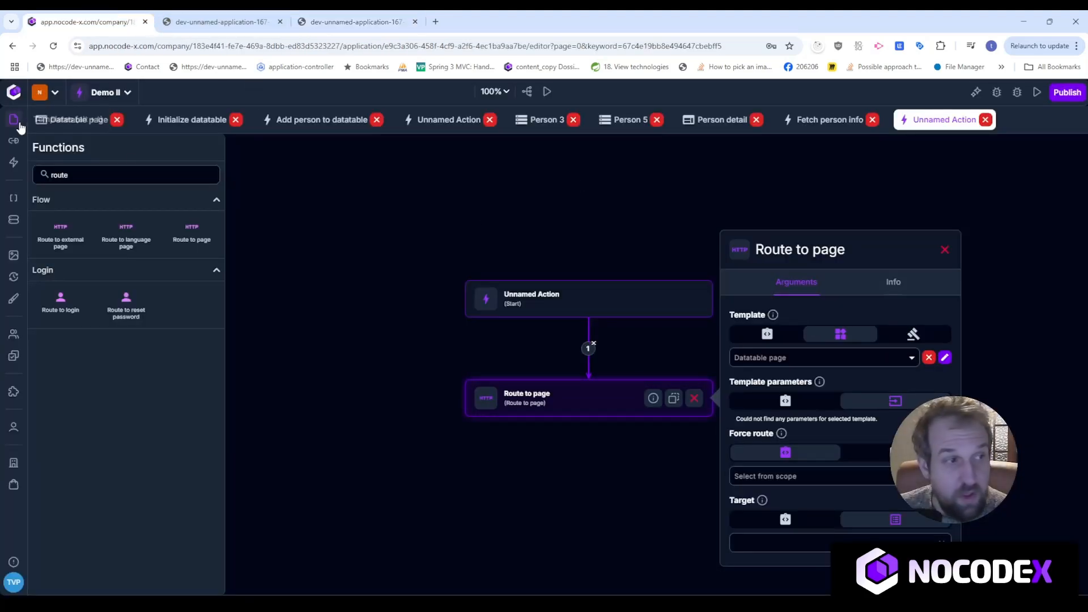
Add a Button element below Disable paging on the Datatable page.
left_click(77, 119)
key("space")
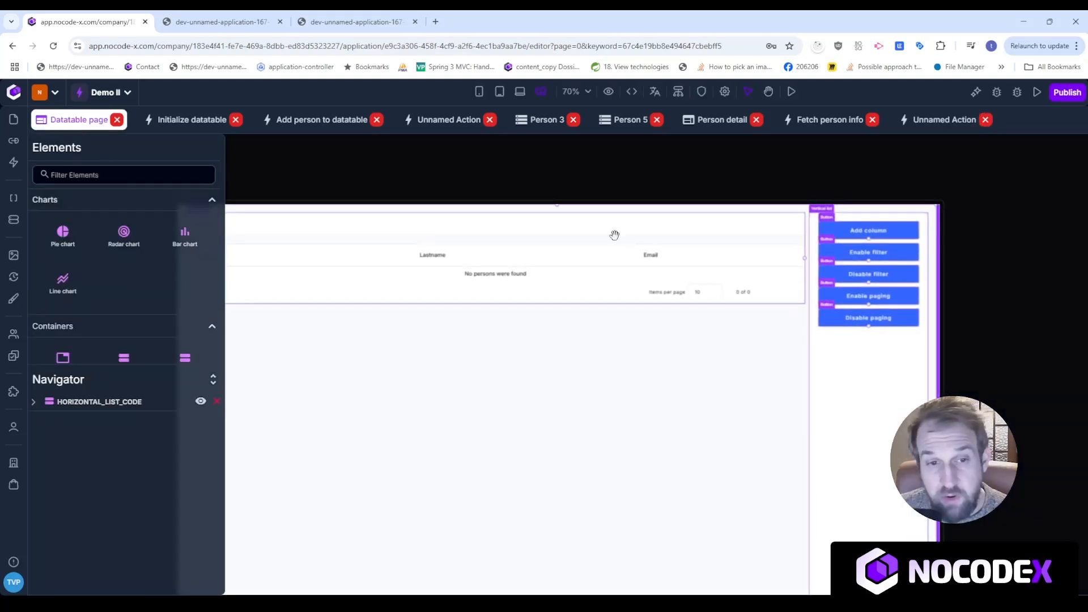
left_click_drag(994, 260, 970, 243)
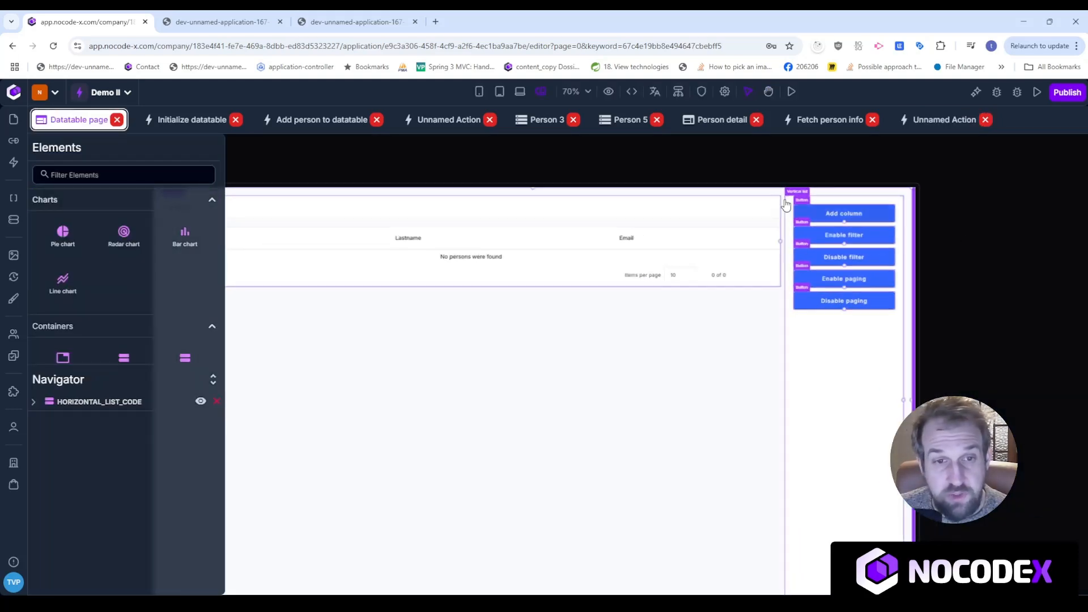
left_click(143, 177)
type("a")
key("BackSpace")
type("button")
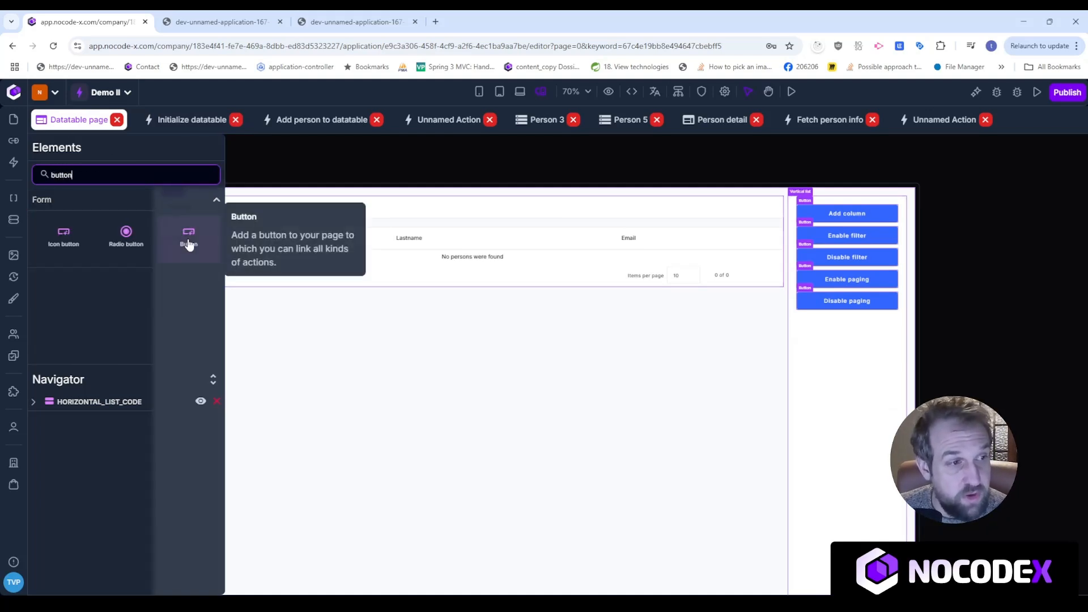
left_click_drag(189, 235, 847, 335)
Relabel the button 'Clear datatable' and create a new on-click action for it.
left_click(859, 330)
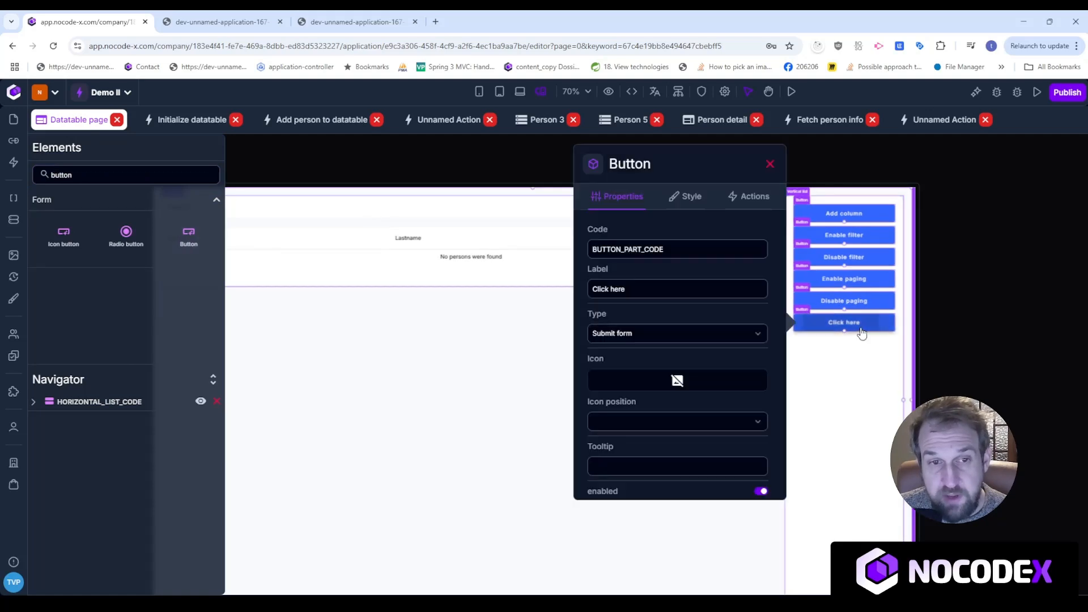
left_click_drag(673, 288, 590, 288)
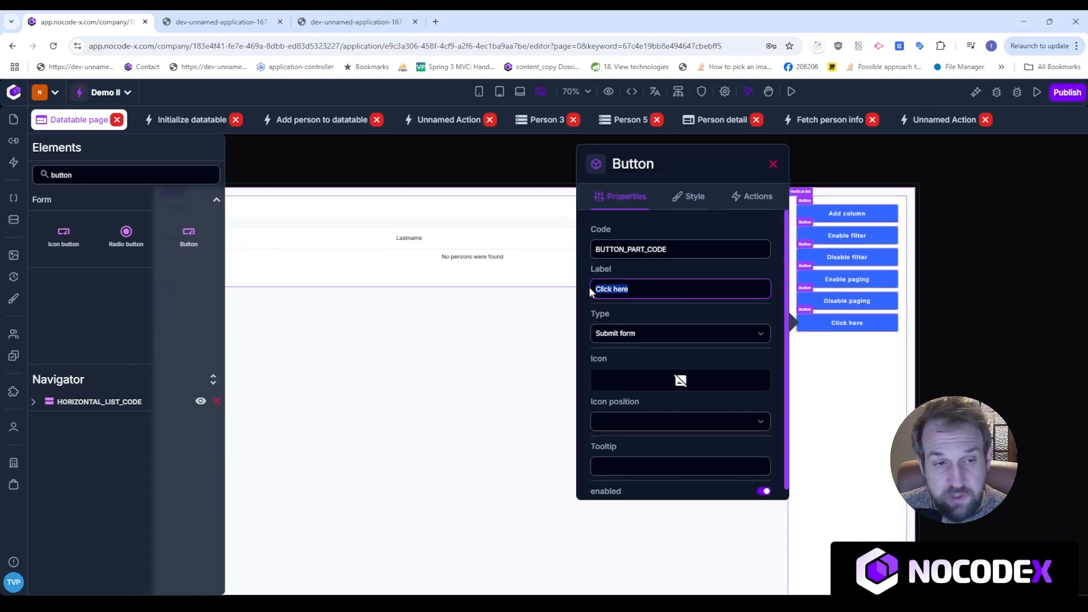
type("Clear datatable")
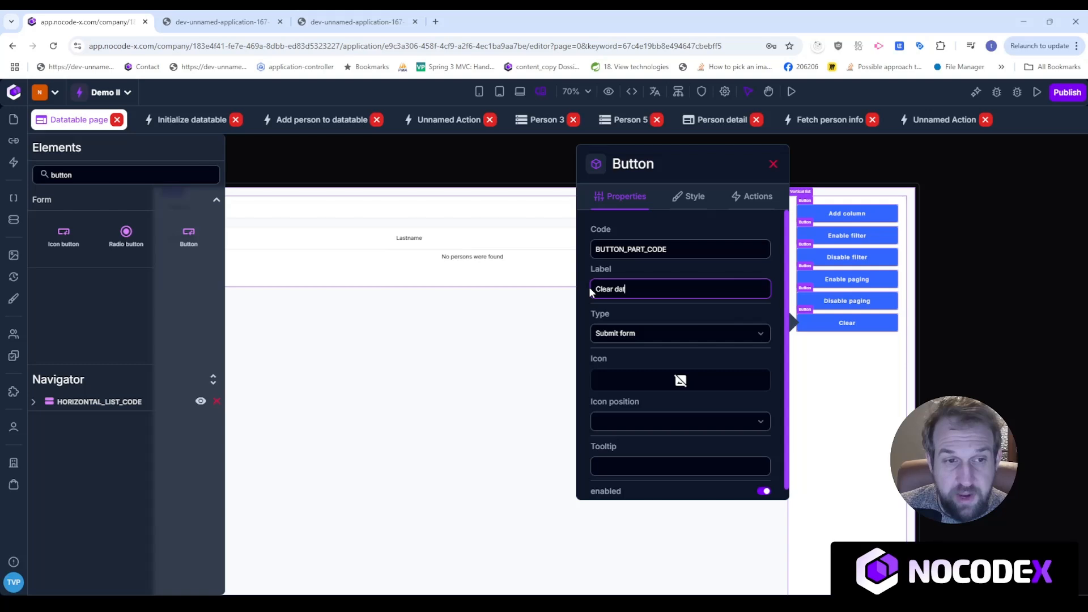
left_click(757, 199)
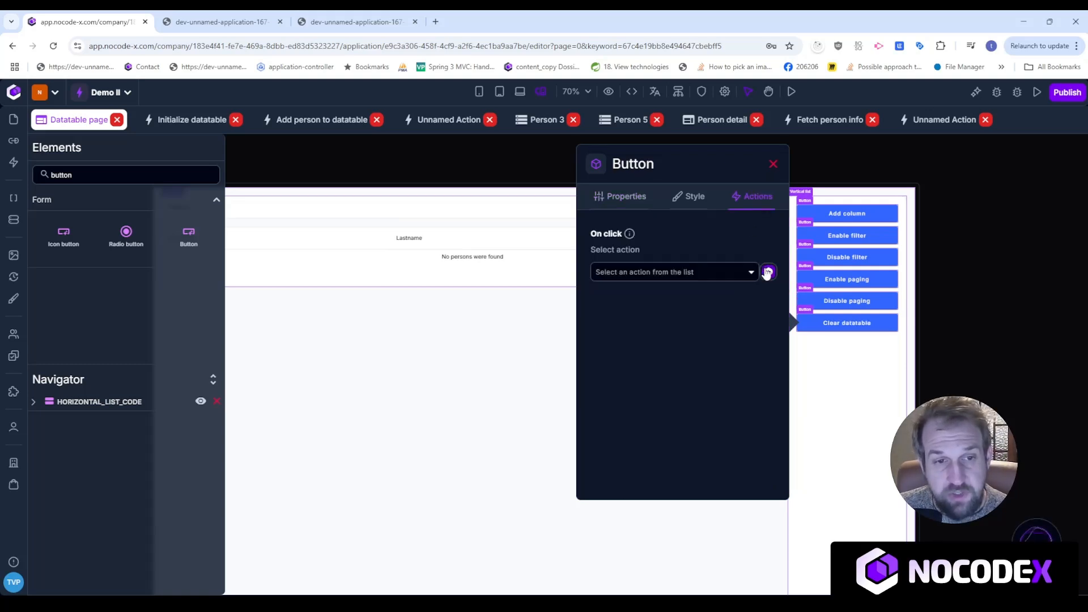
left_click(769, 271)
left_click(735, 299)
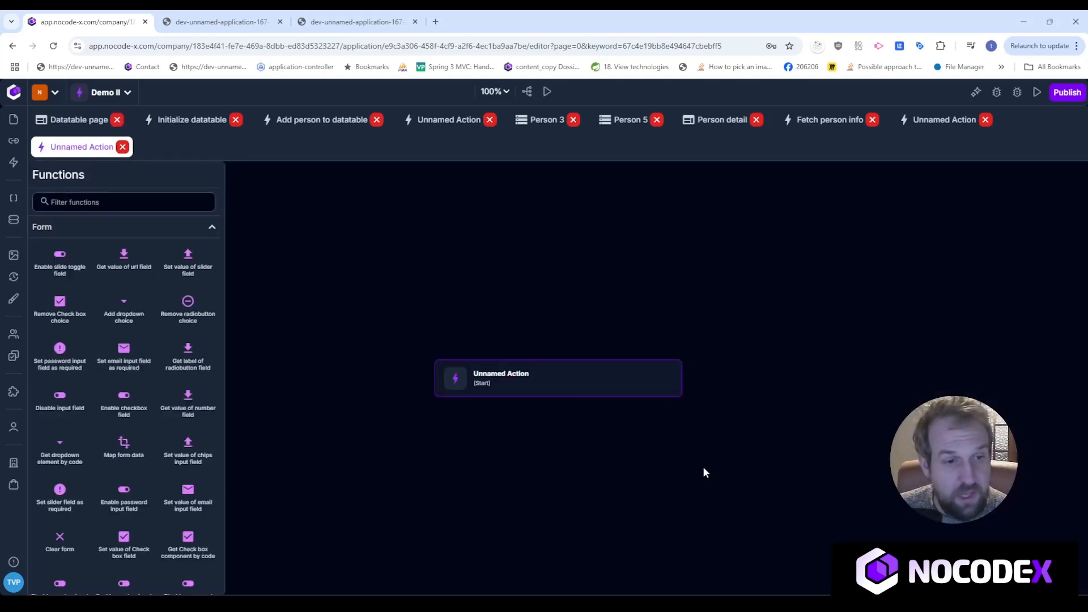
Link a Clear rows of datatable step after Start, targeting DATATABLE_CODE, then switch to the app.
left_click(99, 203)
type("clear")
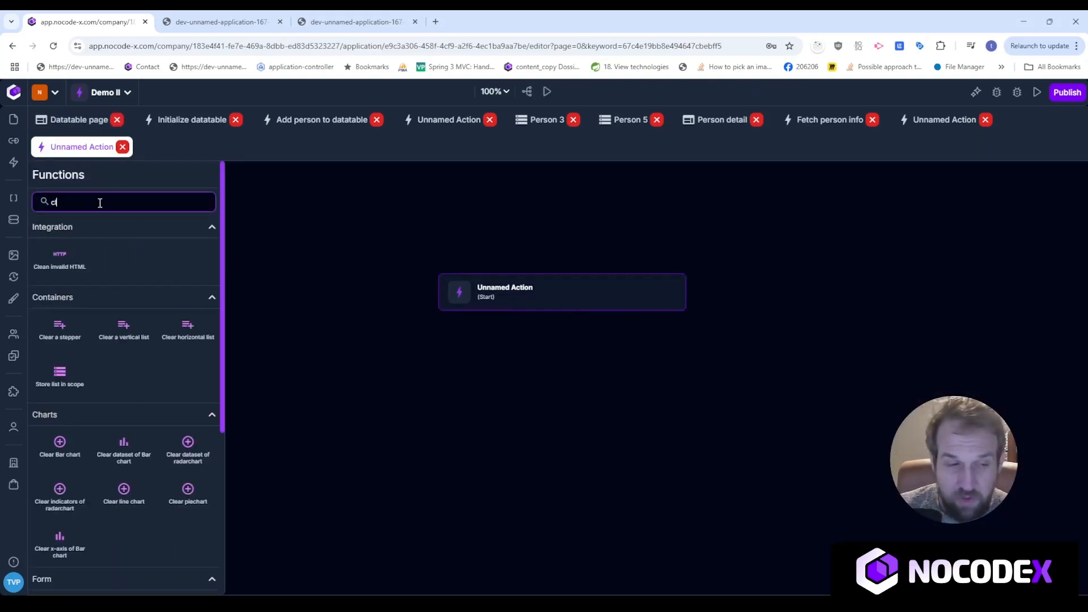
type(" data")
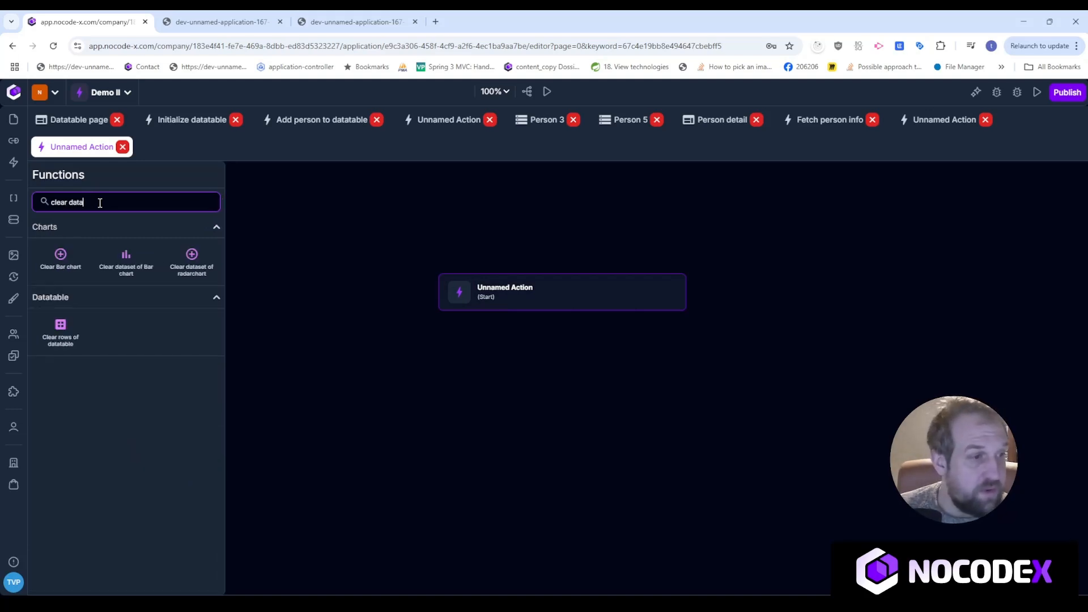
left_click_drag(61, 334, 539, 392)
left_click_drag(562, 312, 559, 383)
left_click(677, 381)
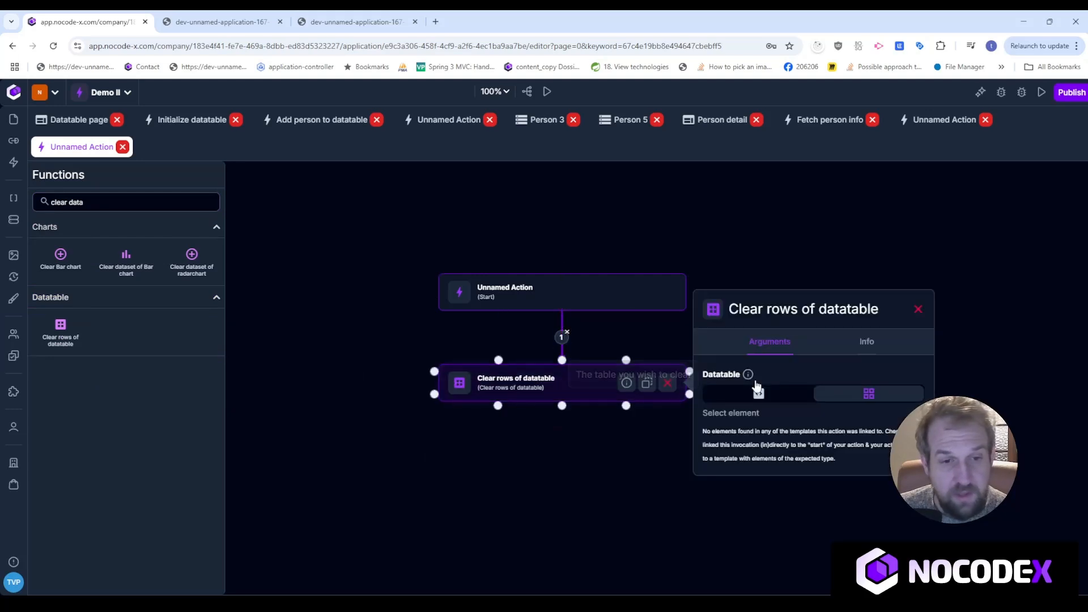
left_click(806, 448)
left_click(794, 483)
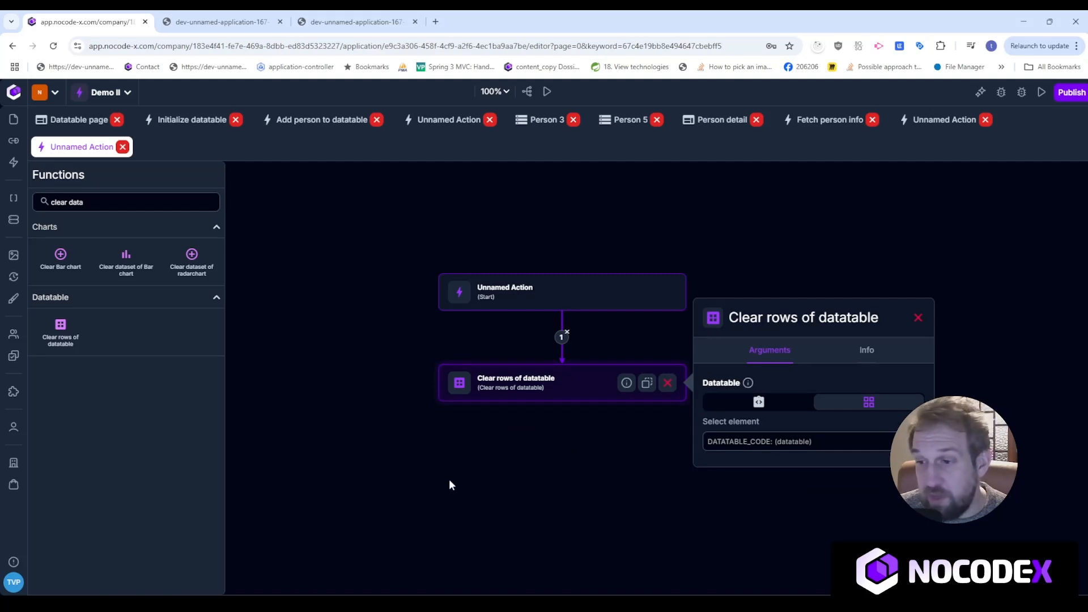
left_click(168, 22)
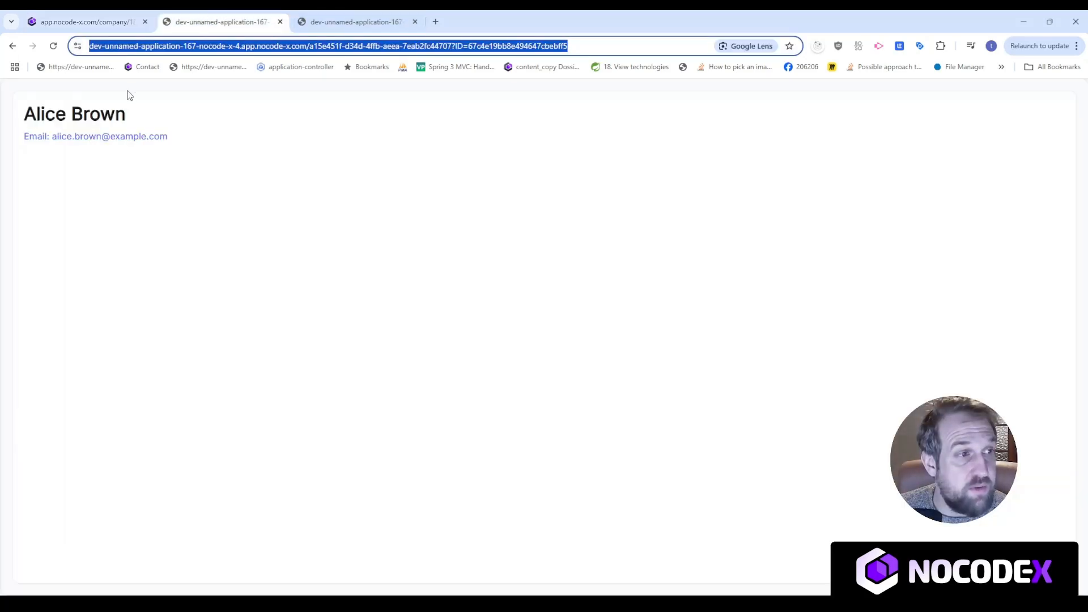
Reload the running datatable page with F5 and click the new Clear datatable button.
left_click(351, 22)
key("F5")
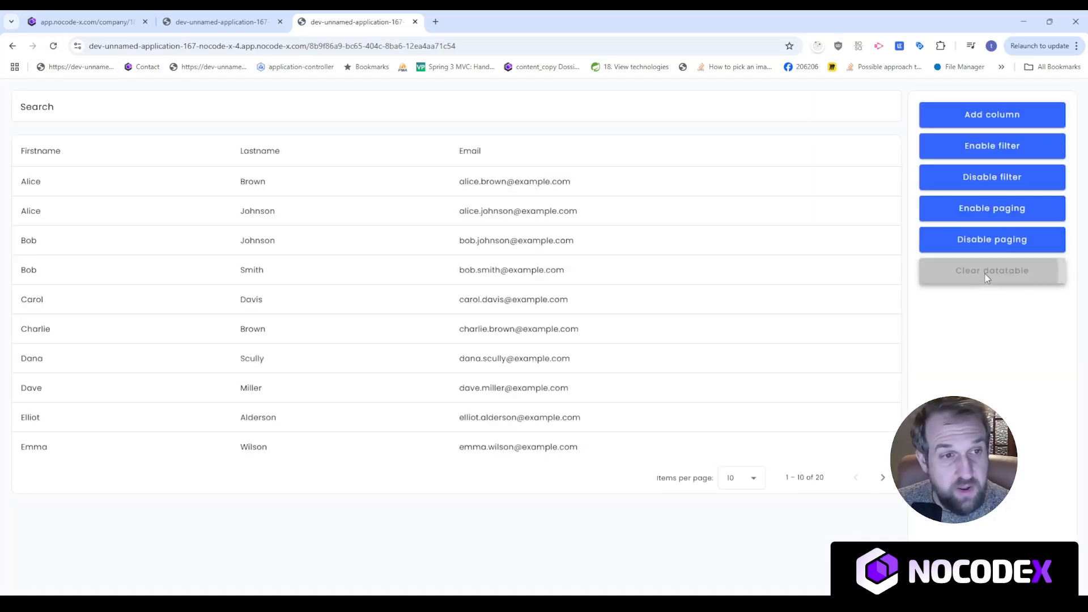
left_click(986, 272)
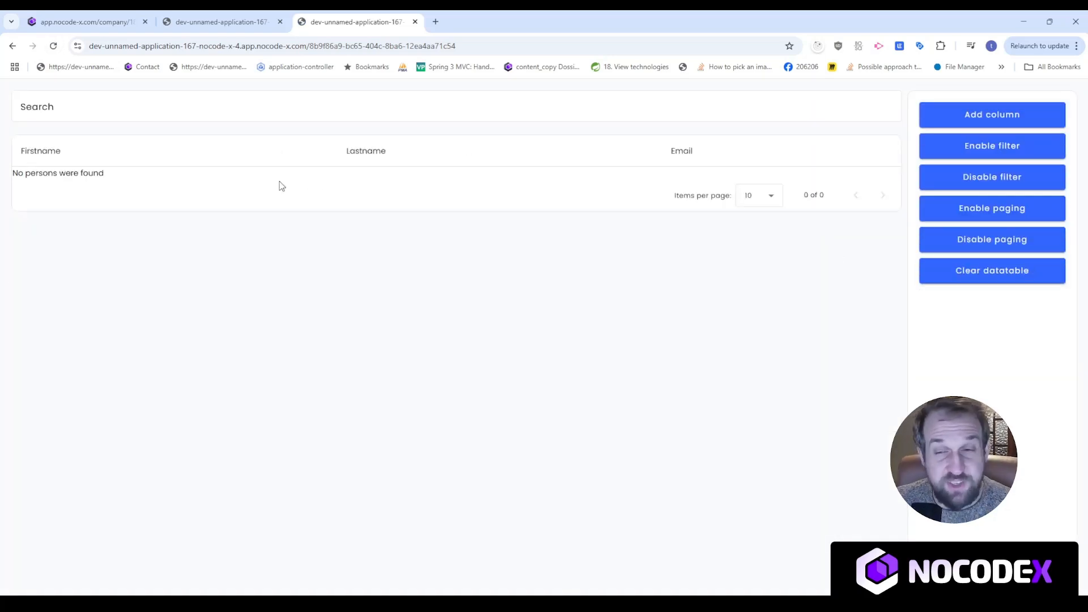